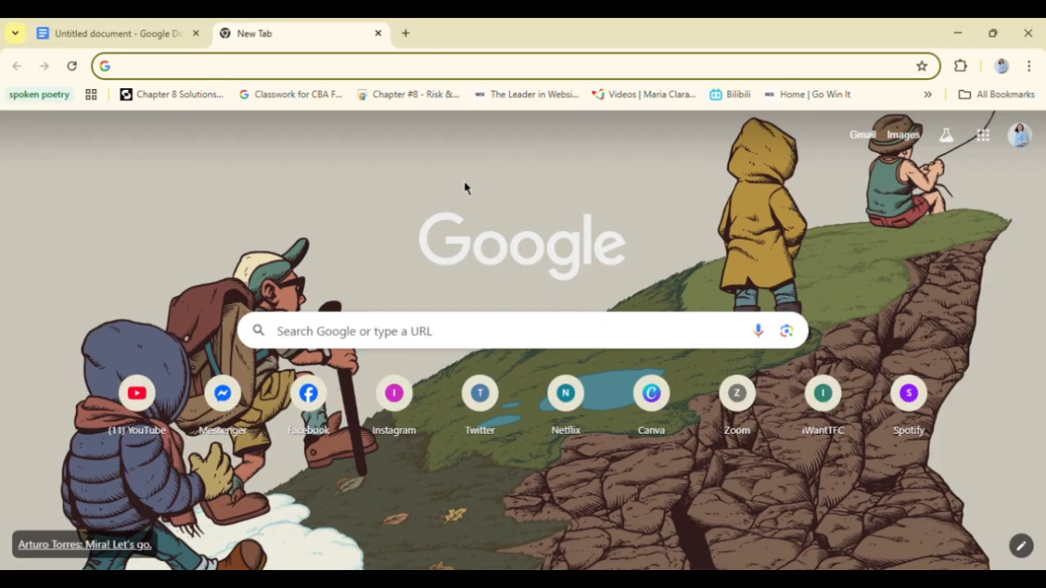
- Search Google for "google forms" and look over the results
click(456, 75)
text(g)
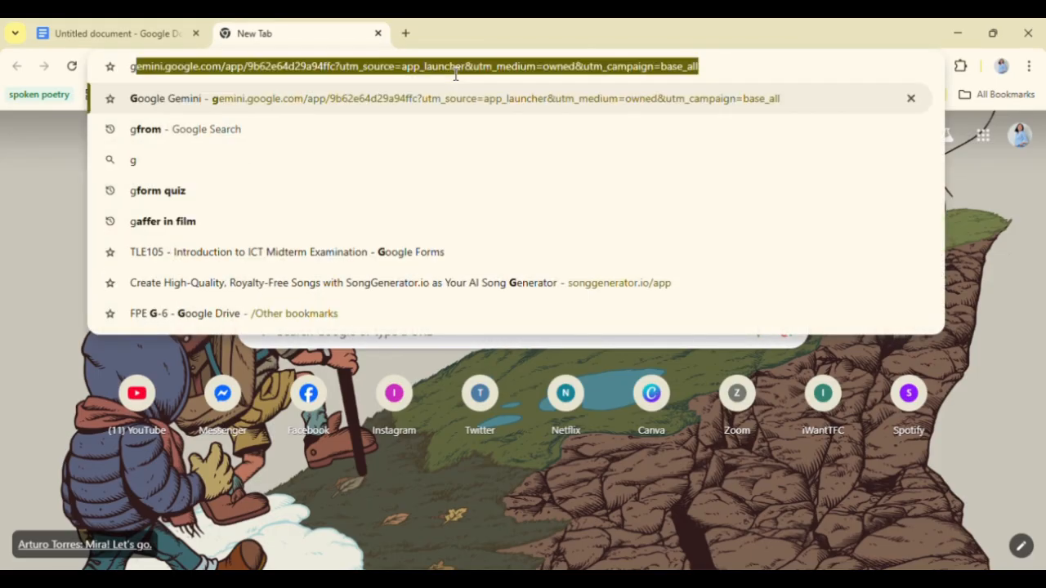
text(oogle )
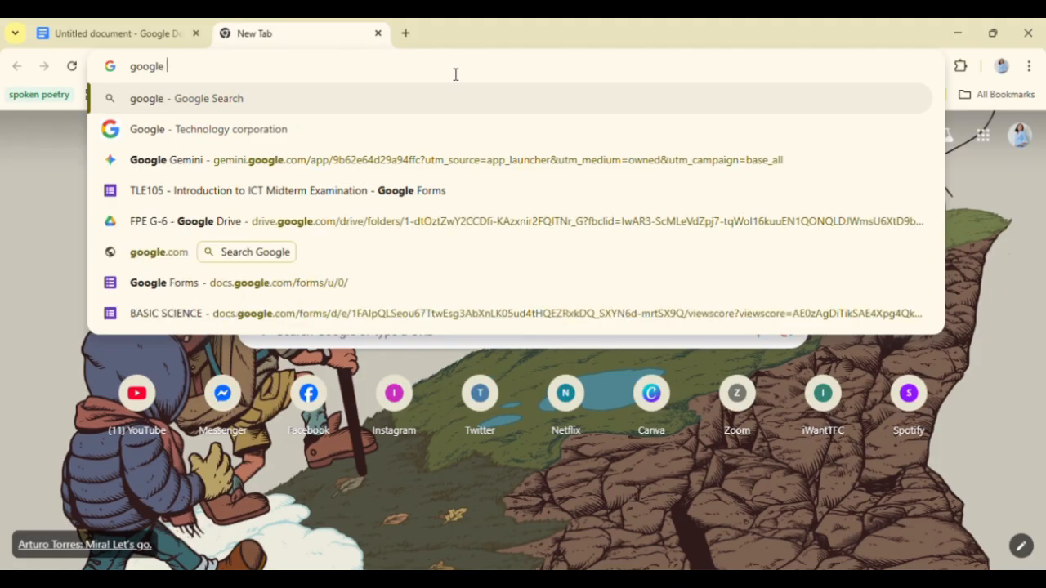
text(form)
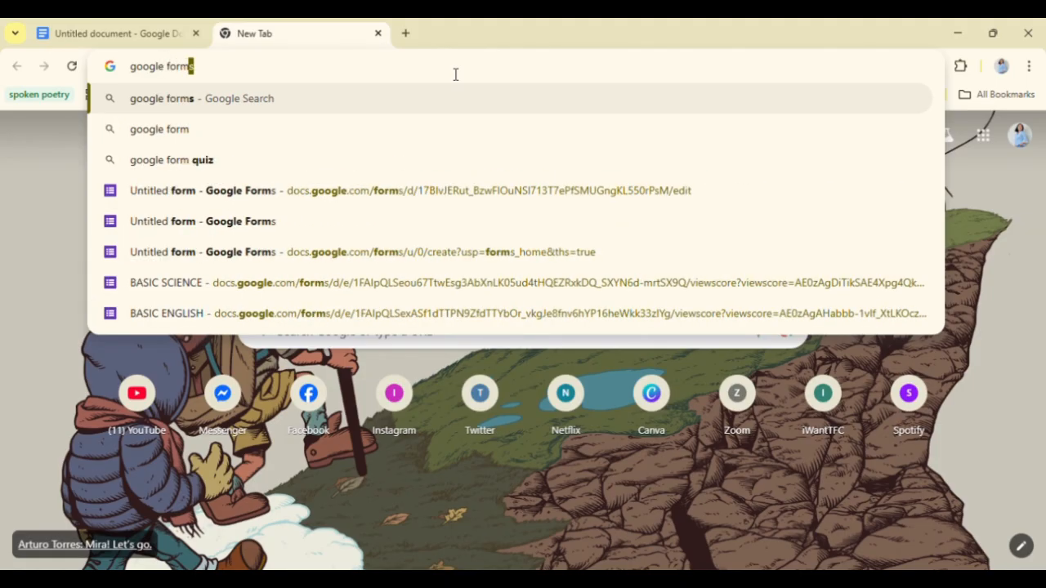
key(Return)
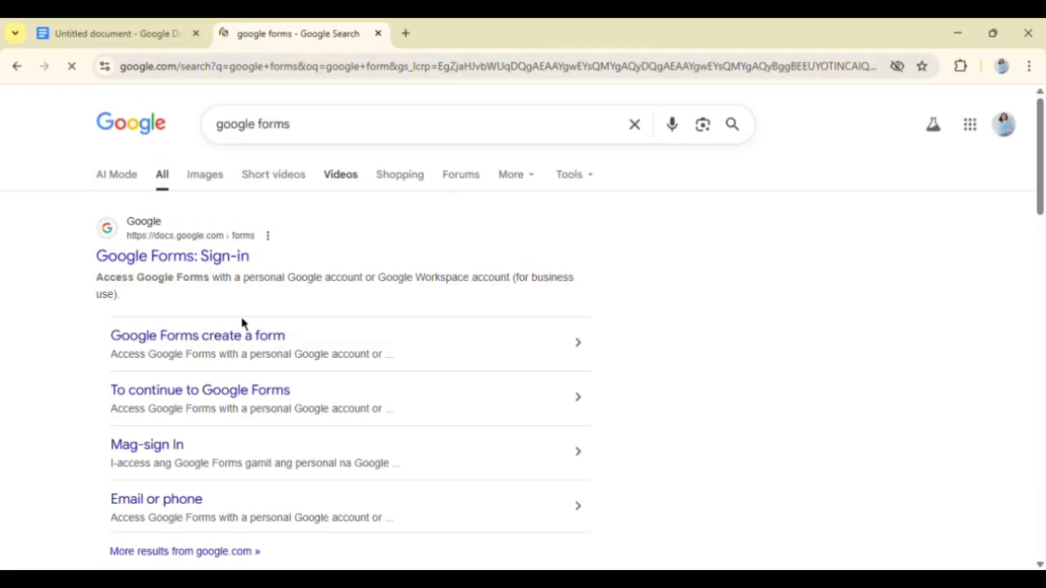
scroll(471, 294, down, 1)
scroll(472, 294, down, 1)
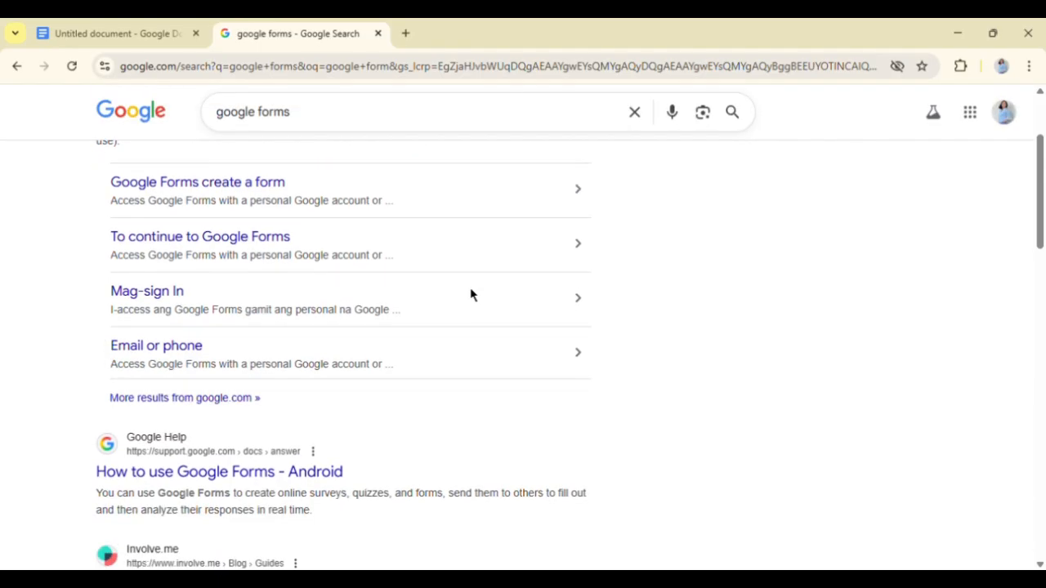
scroll(482, 326, up, 1)
scroll(485, 333, up, 1)
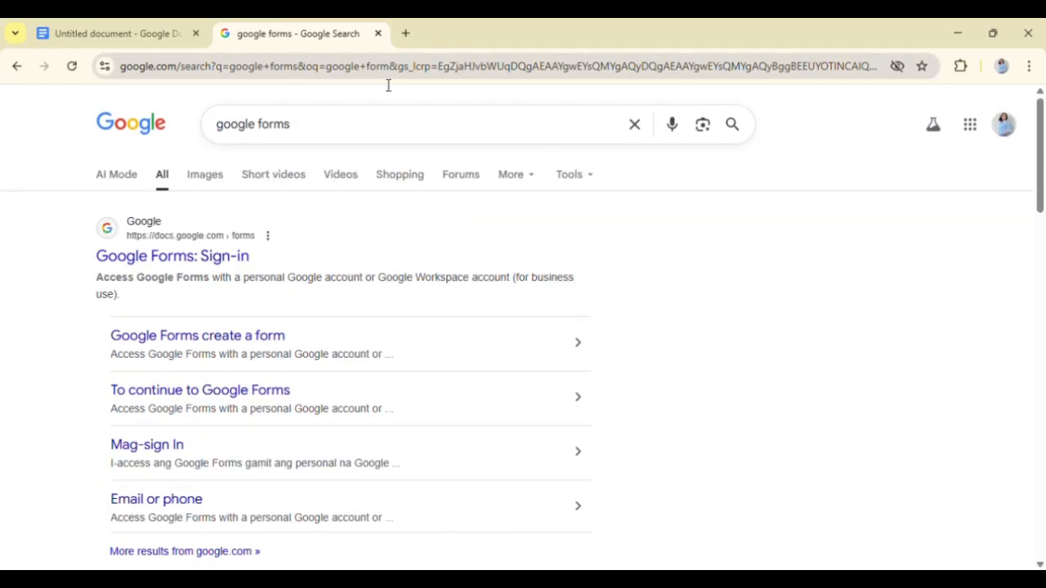
- Open Google Forms from the Google apps list in a new browser tab
click(406, 33)
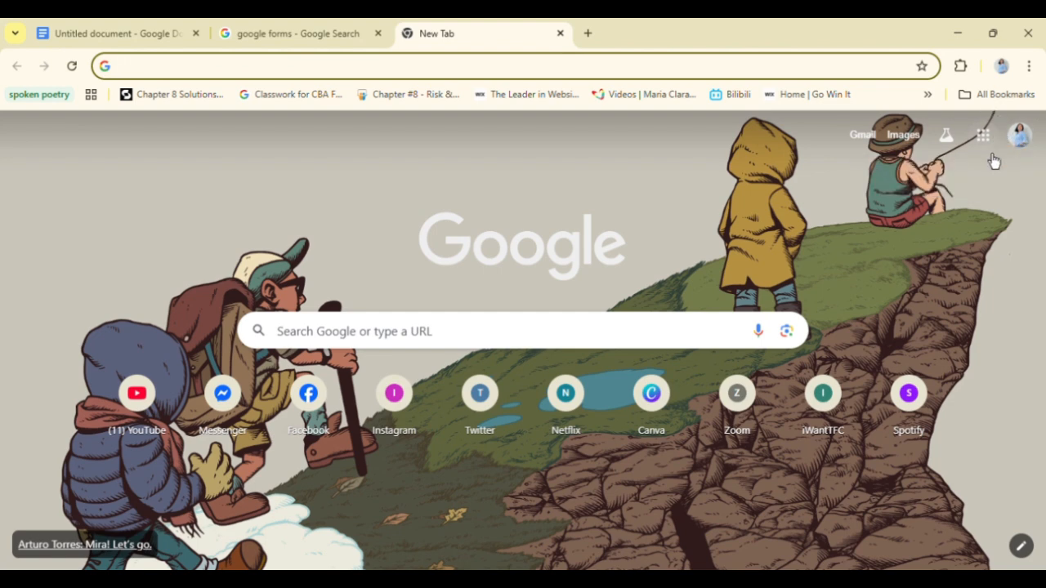
click(999, 143)
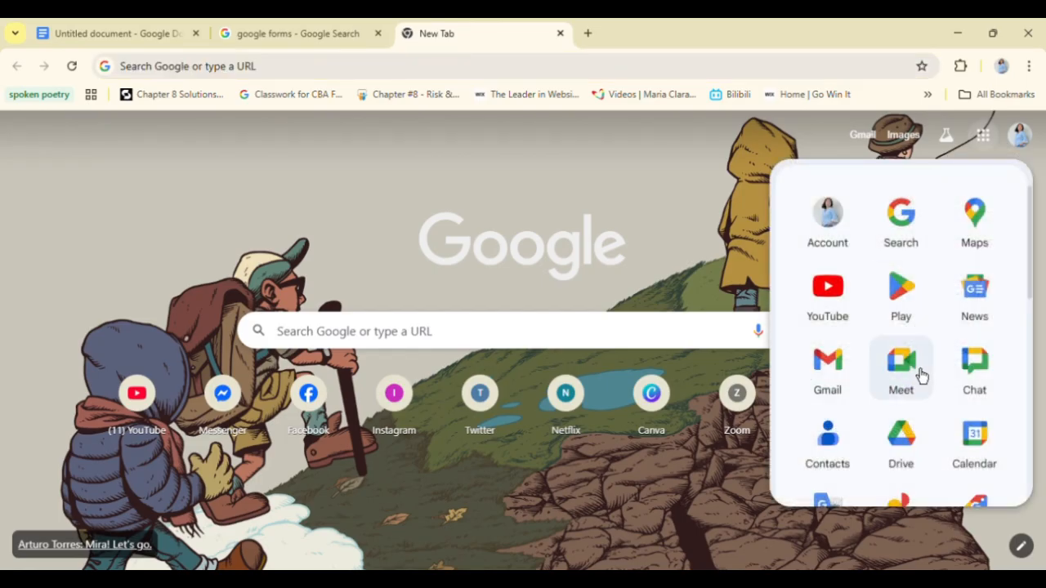
scroll(921, 374, down, 1)
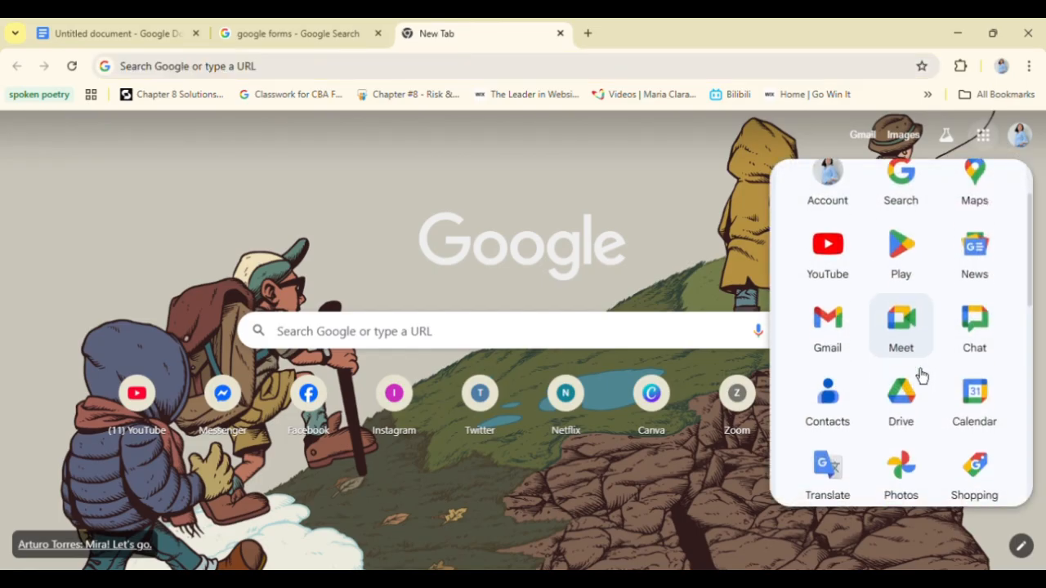
scroll(921, 374, down, 1)
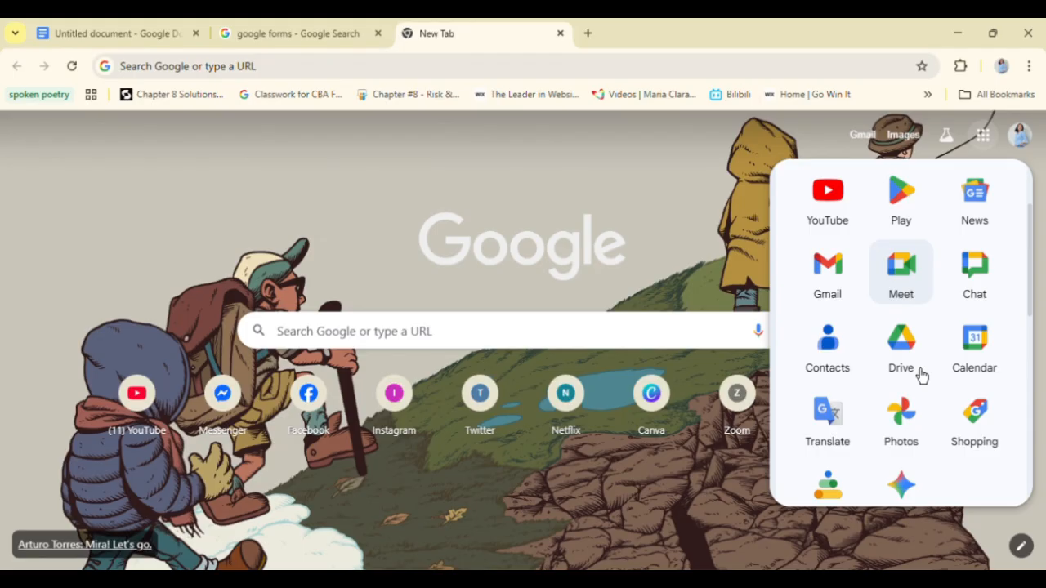
scroll(921, 374, down, 1)
scroll(921, 375, down, 2)
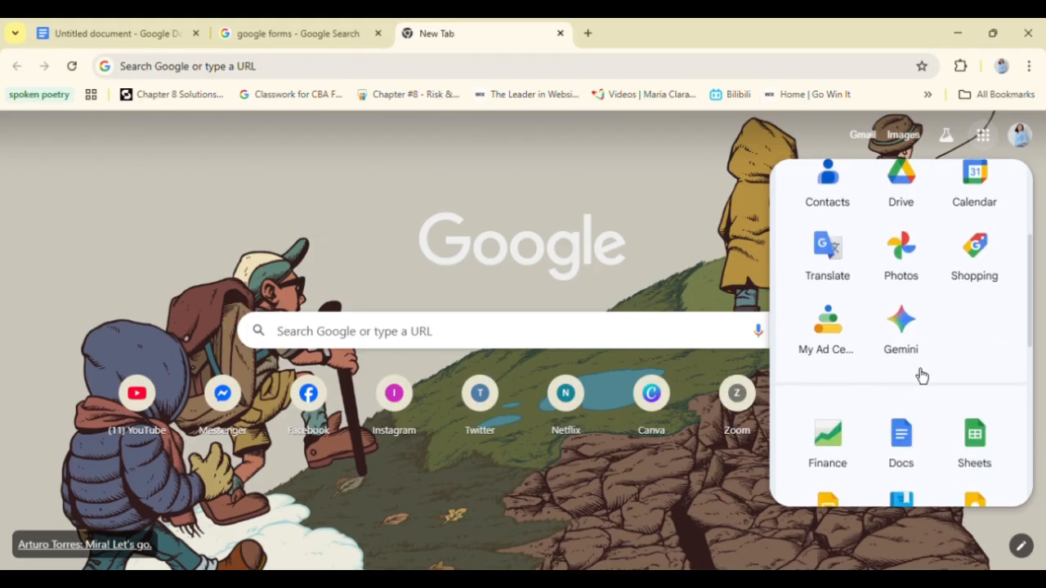
scroll(921, 374, down, 1)
scroll(920, 374, down, 1)
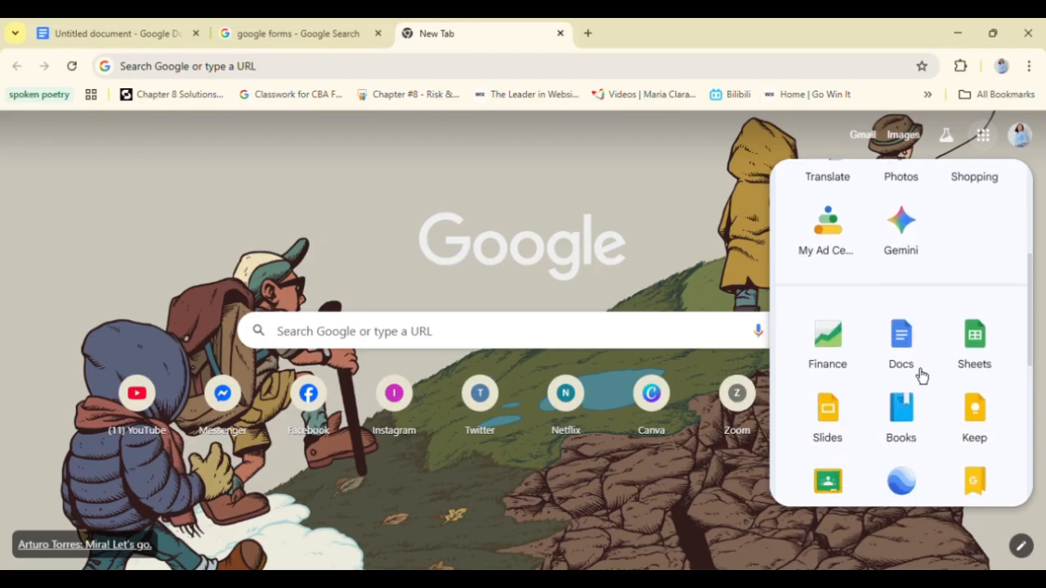
scroll(921, 374, down, 2)
scroll(920, 374, down, 2)
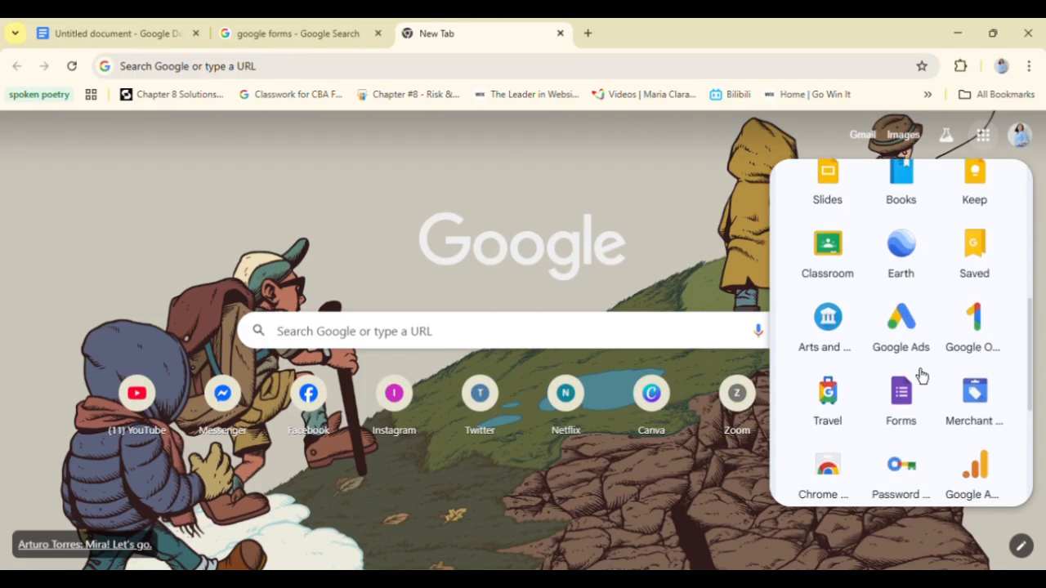
scroll(921, 374, down, 2)
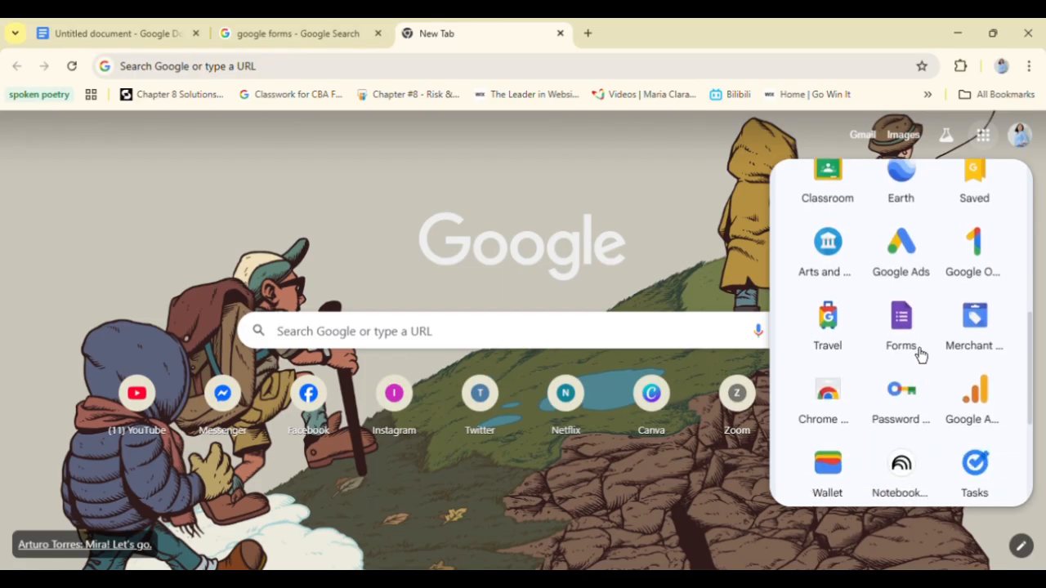
click(918, 335)
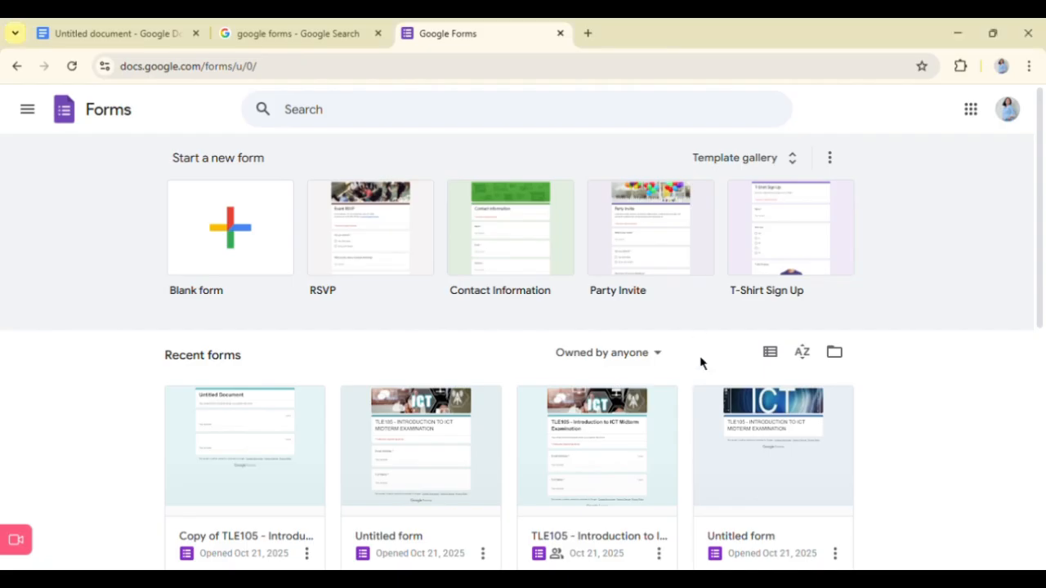
- Look through the recent forms and create a new blank form
scroll(700, 362, down, 2)
scroll(709, 370, down, 3)
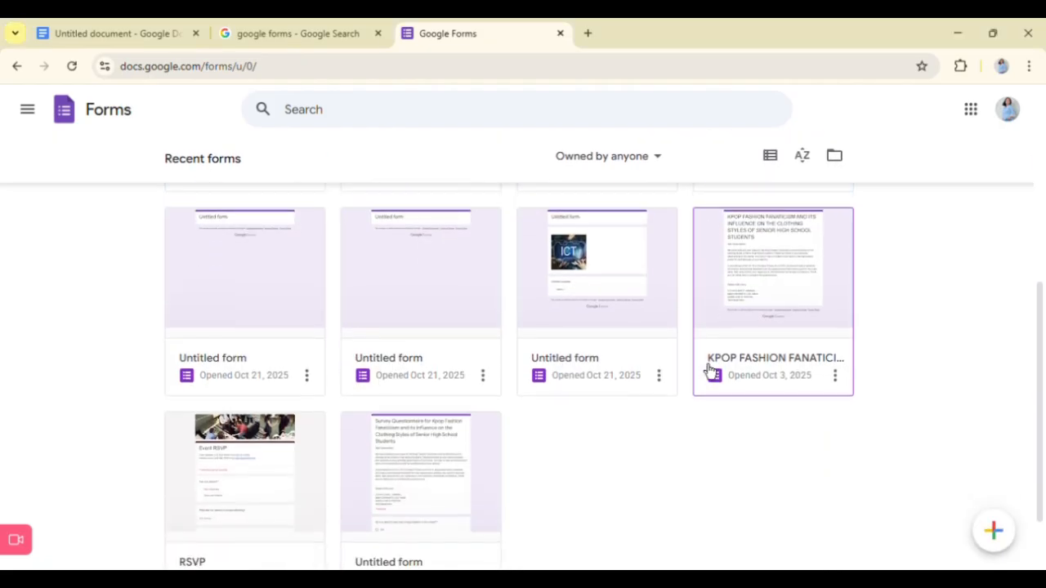
scroll(702, 365, up, 5)
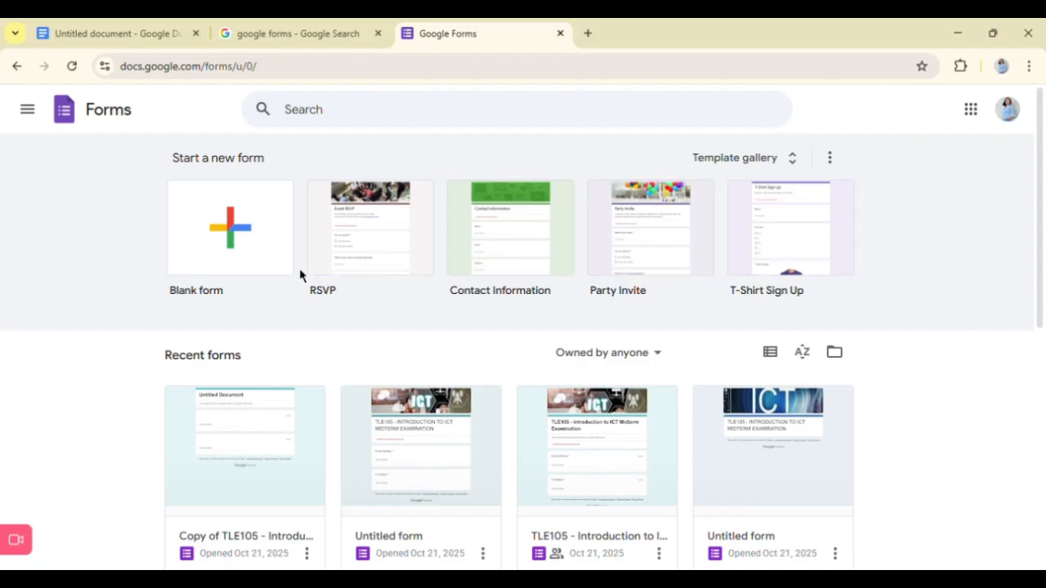
click(259, 268)
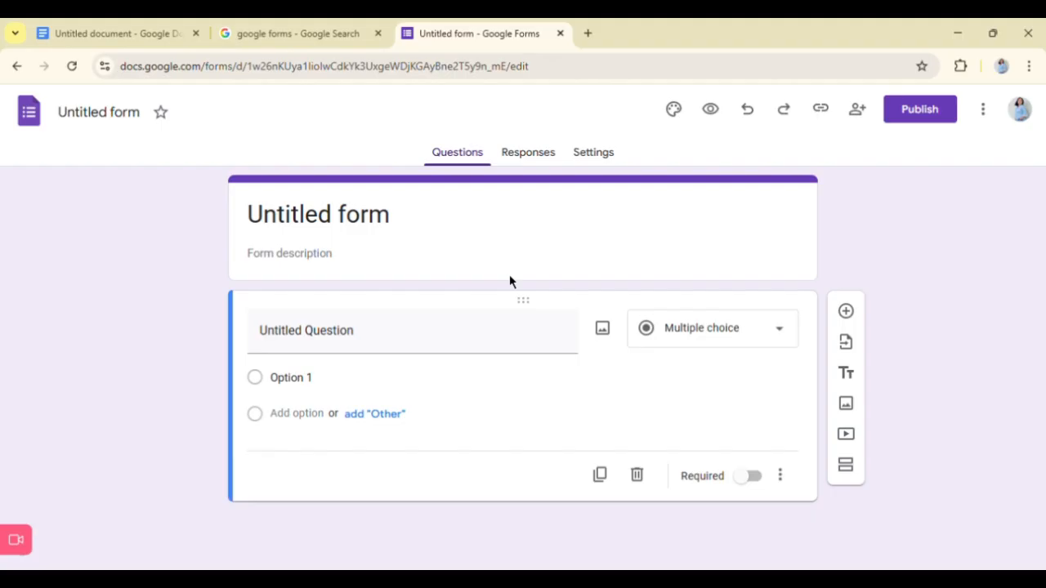
- Replace the form's title with "TLE105 - INTRODUCTION TO ICT"
click(382, 217)
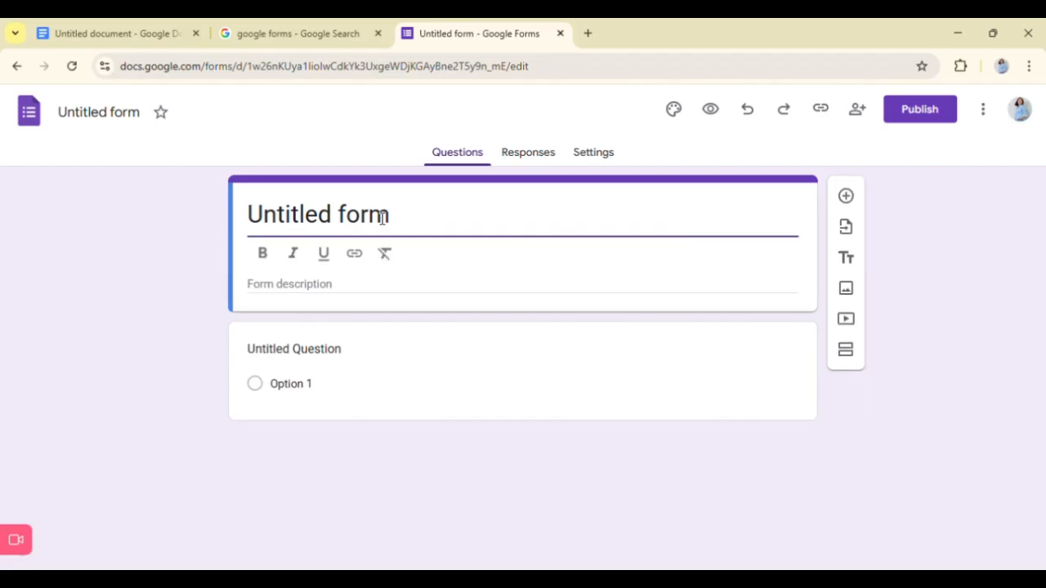
double_click(382, 217)
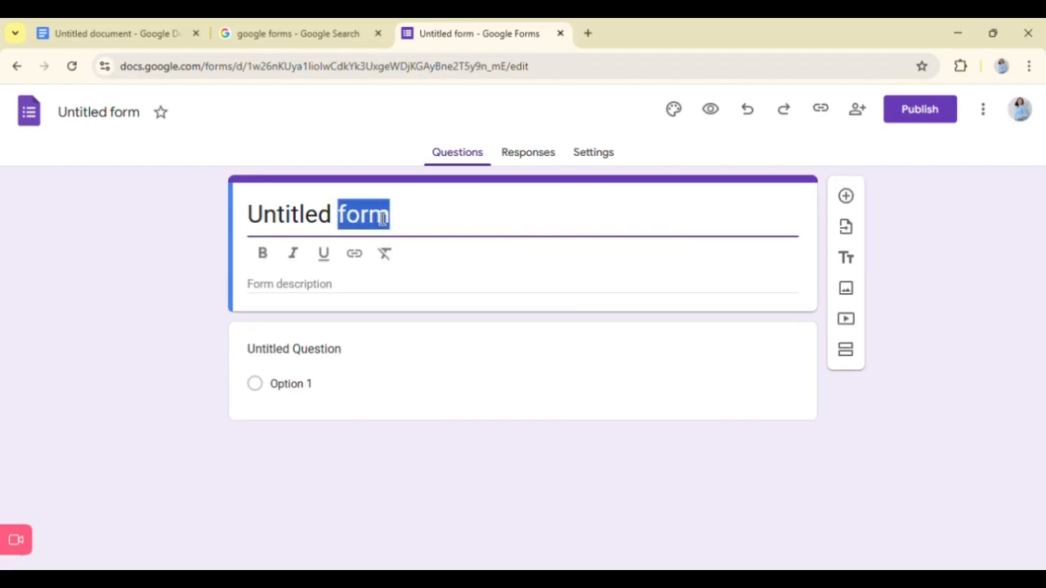
triple_click(353, 219)
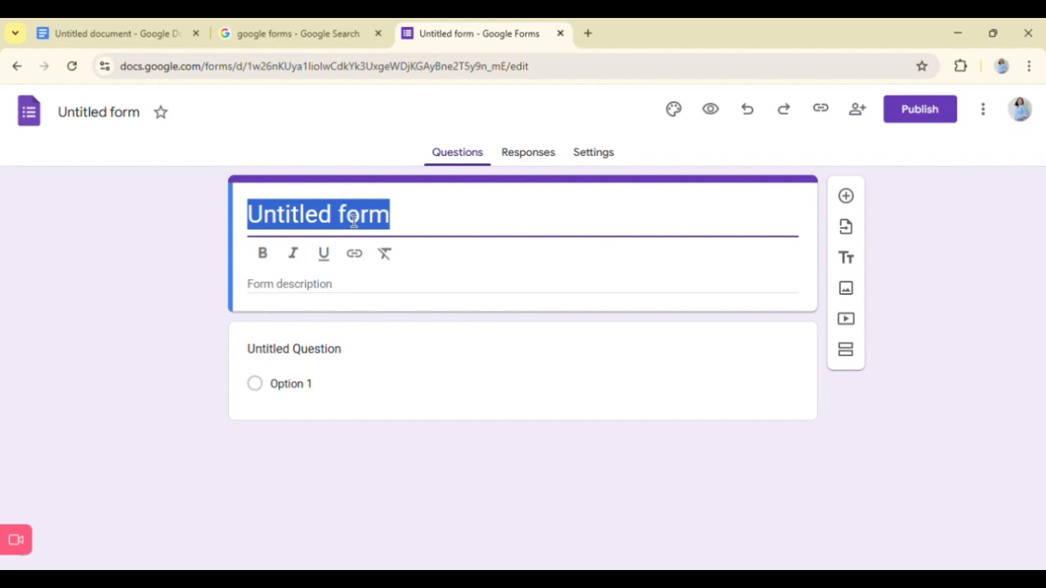
text(TLE105)
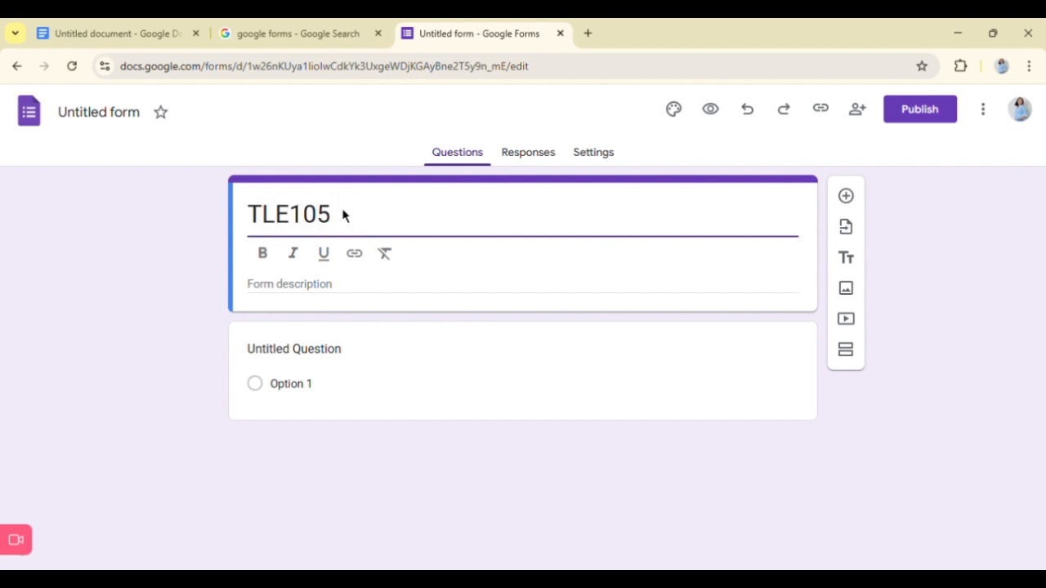
text( - INT)
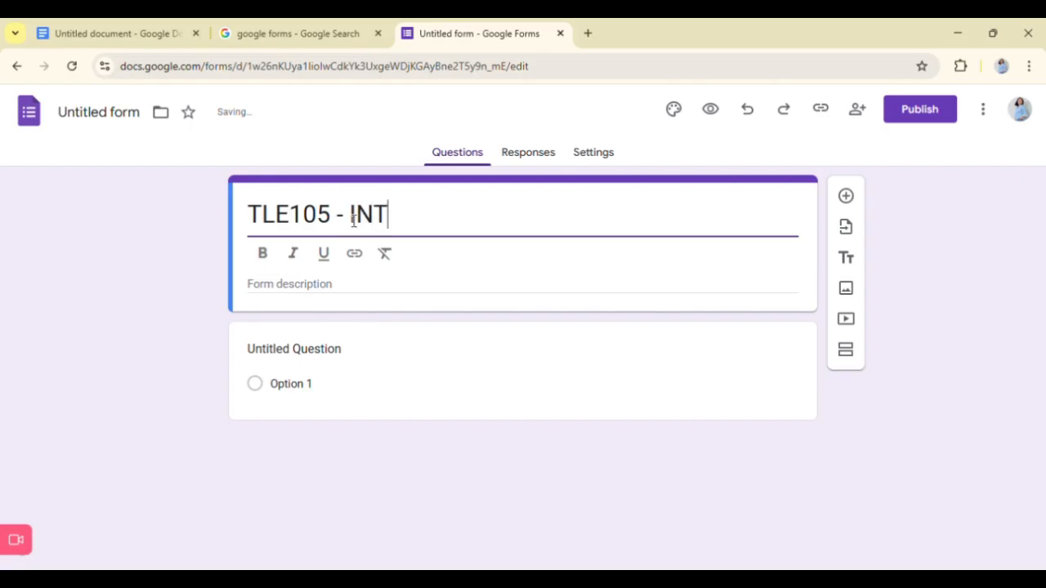
text(RODUCTION TO ICT)
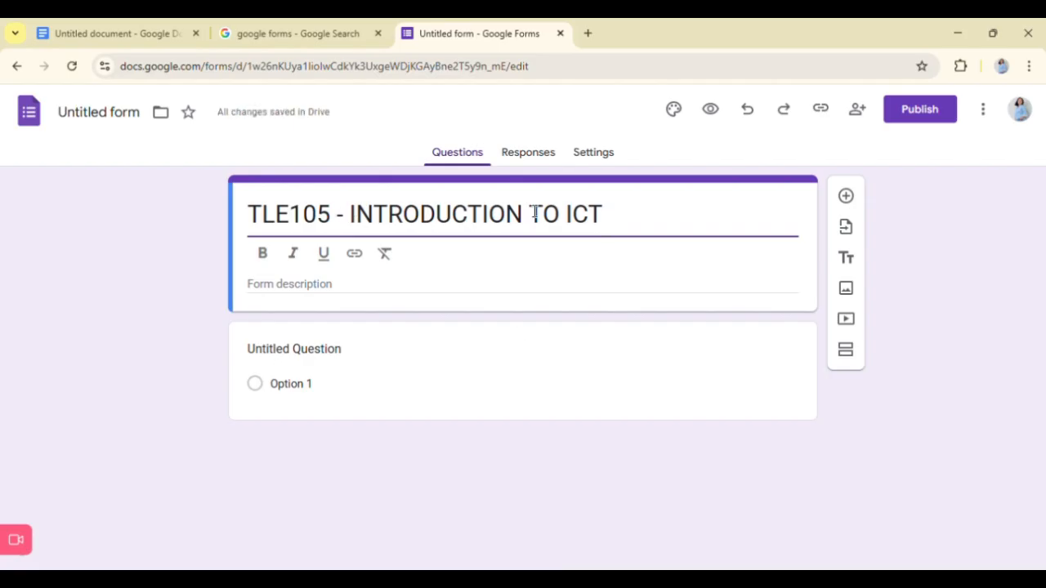
- Make the whole form title bold
click(313, 298)
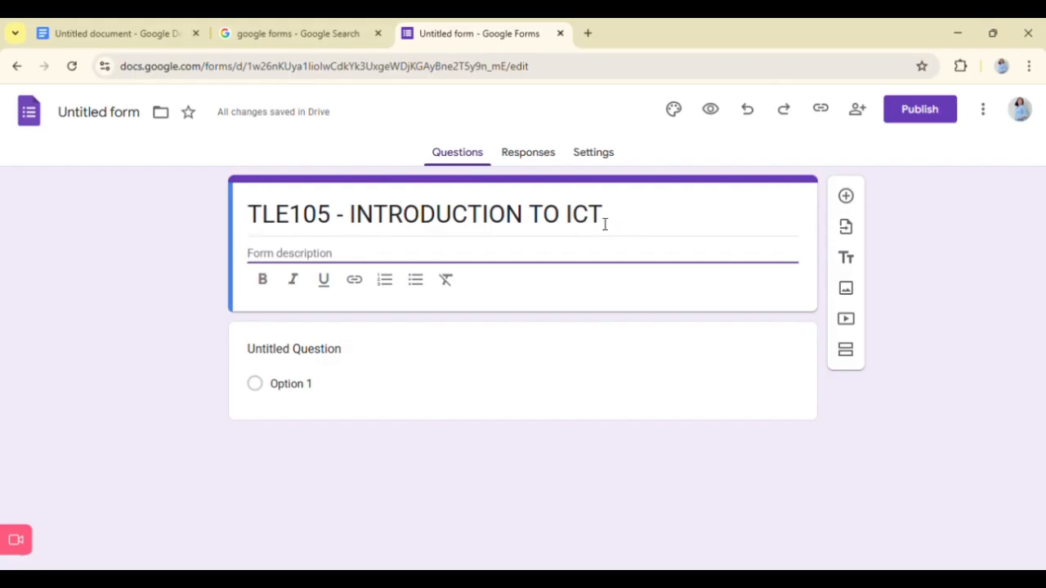
drag(605, 224, 210, 268)
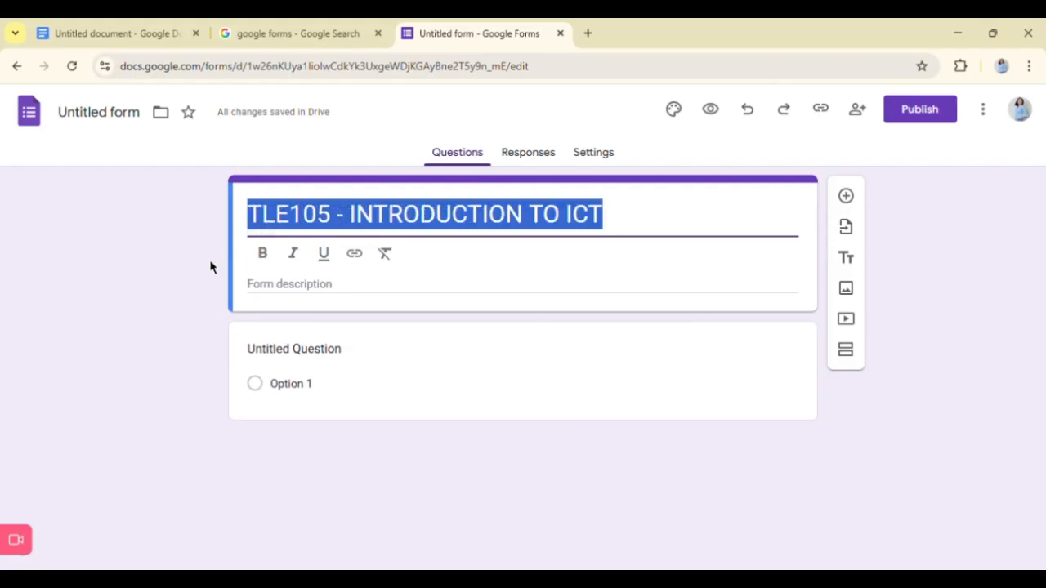
click(258, 265)
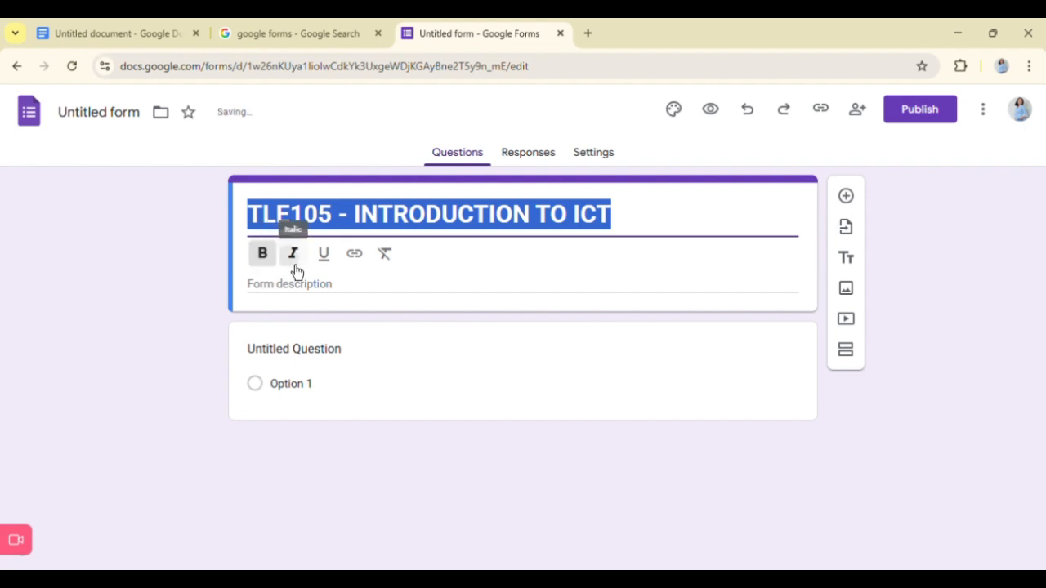
- Try italic and underline on the form title and remove both again
click(294, 268)
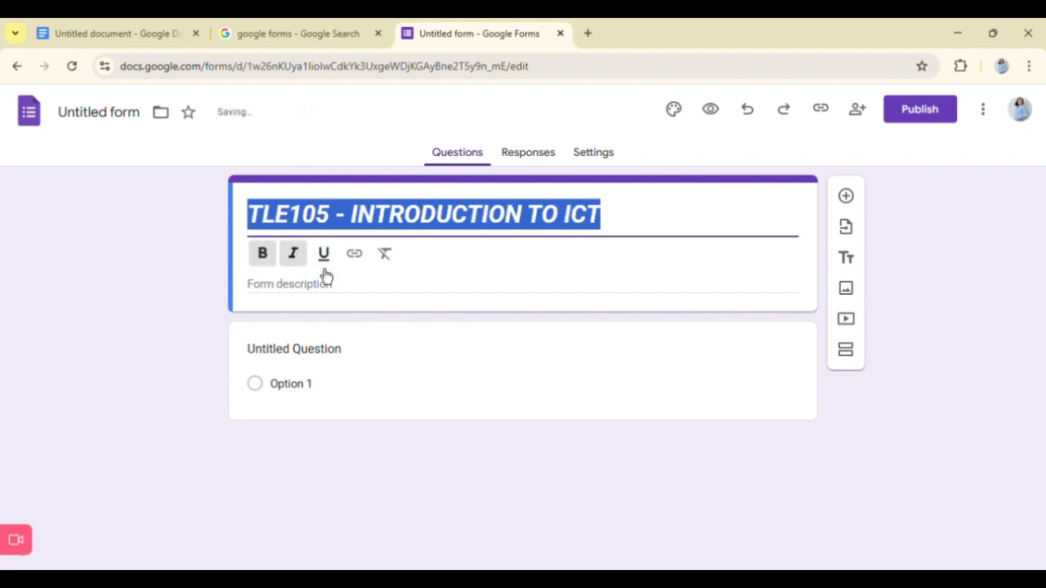
click(324, 274)
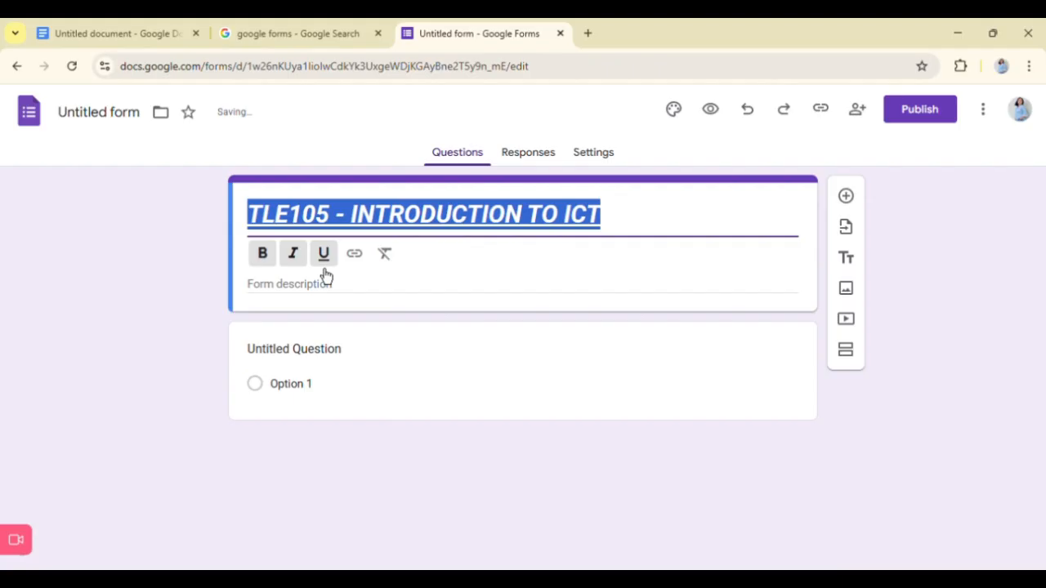
click(324, 274)
click(307, 268)
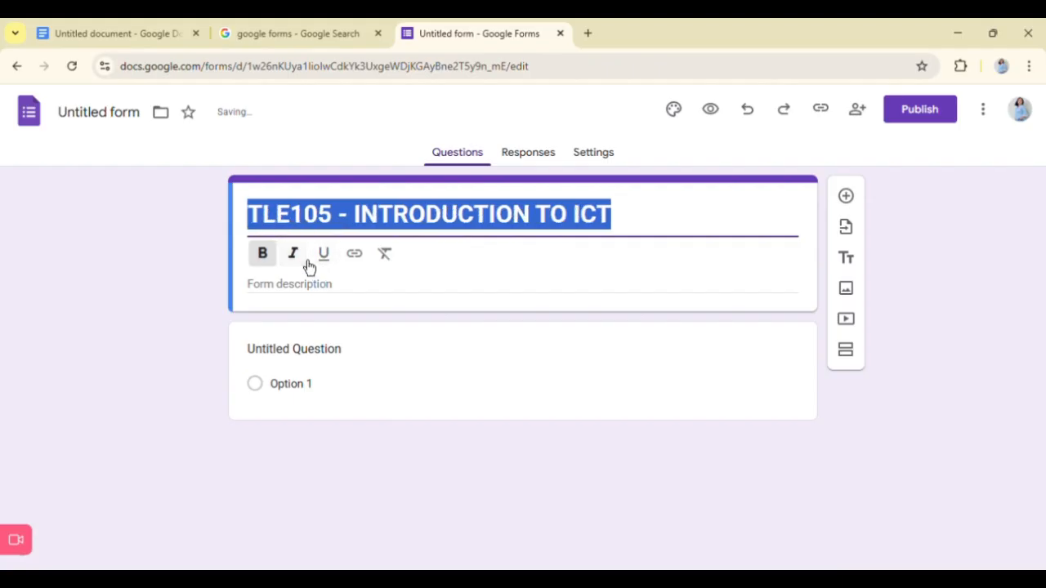
click(688, 244)
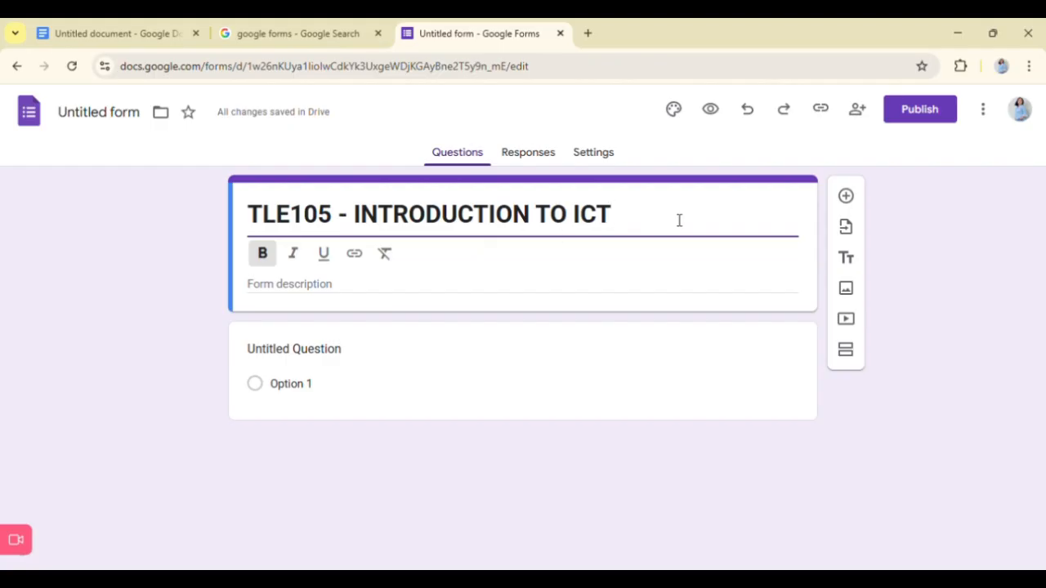
- Upload an ICT picture from the computer as the form's header image, shifting its crop area slightly before applying it
click(686, 118)
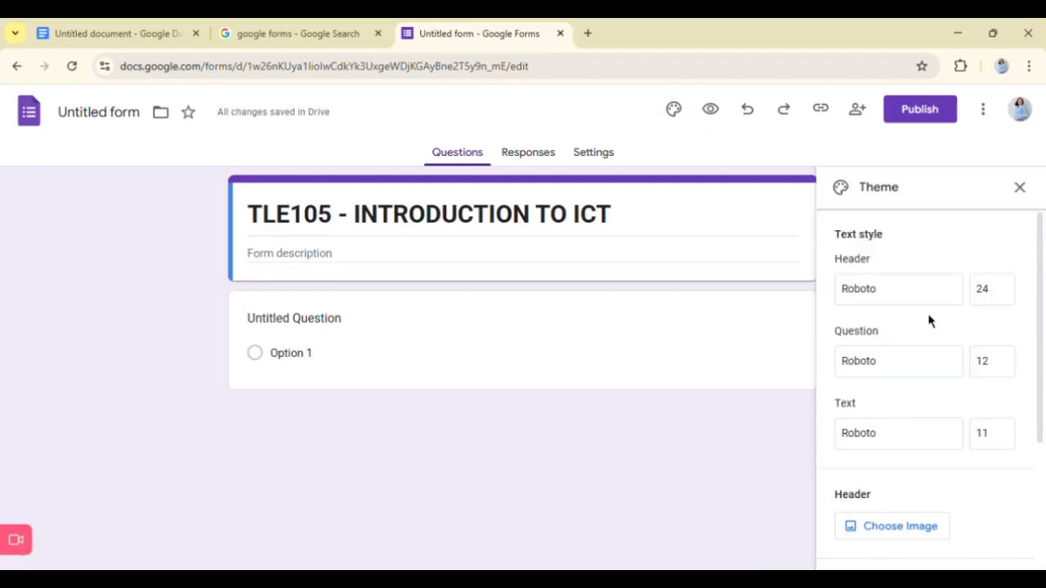
scroll(929, 321, down, 1)
scroll(929, 321, up, 1)
scroll(929, 321, down, 1)
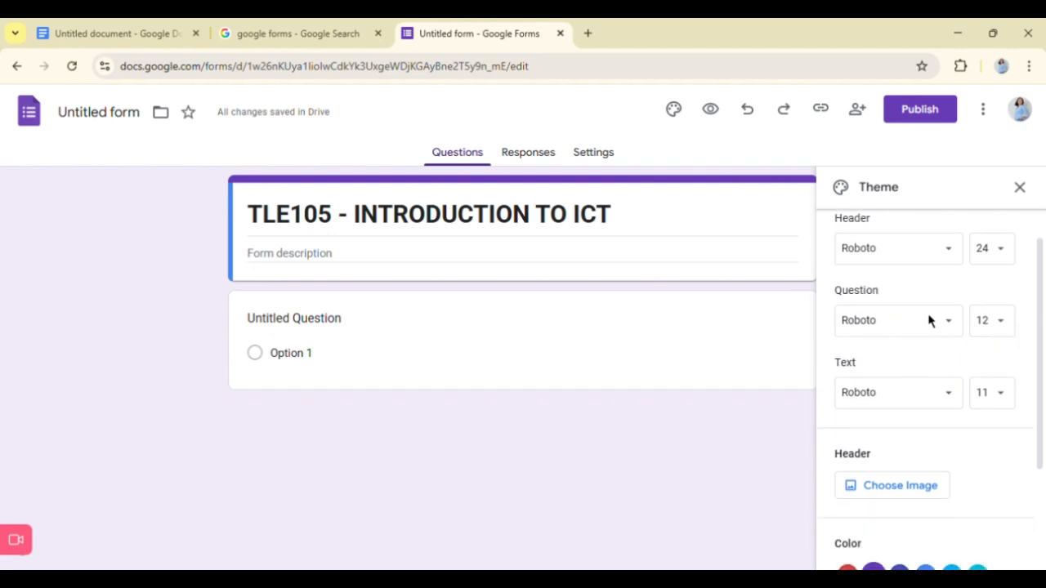
scroll(929, 321, down, 1)
scroll(929, 321, down, 1)
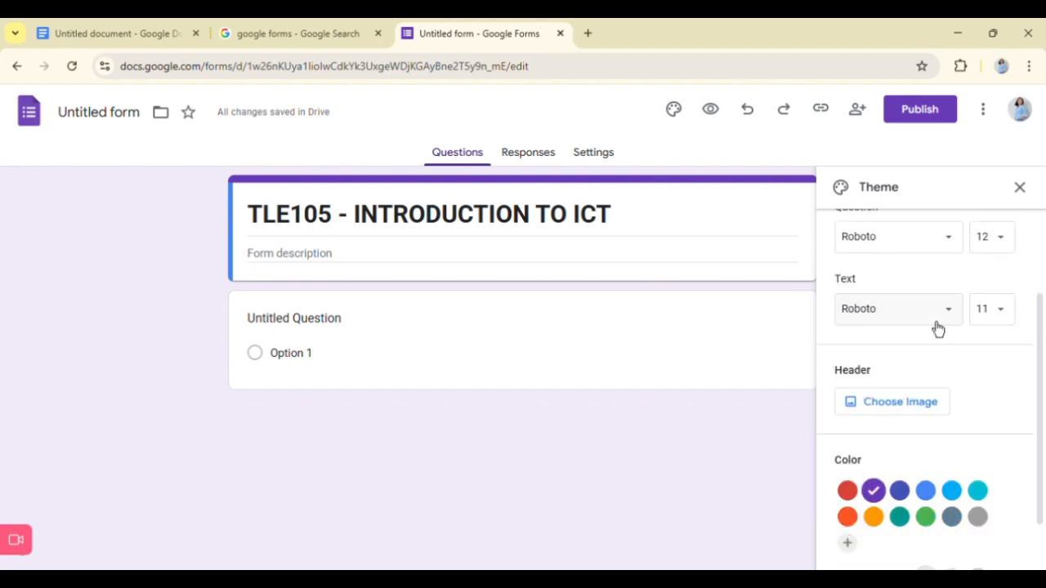
scroll(931, 323, down, 1)
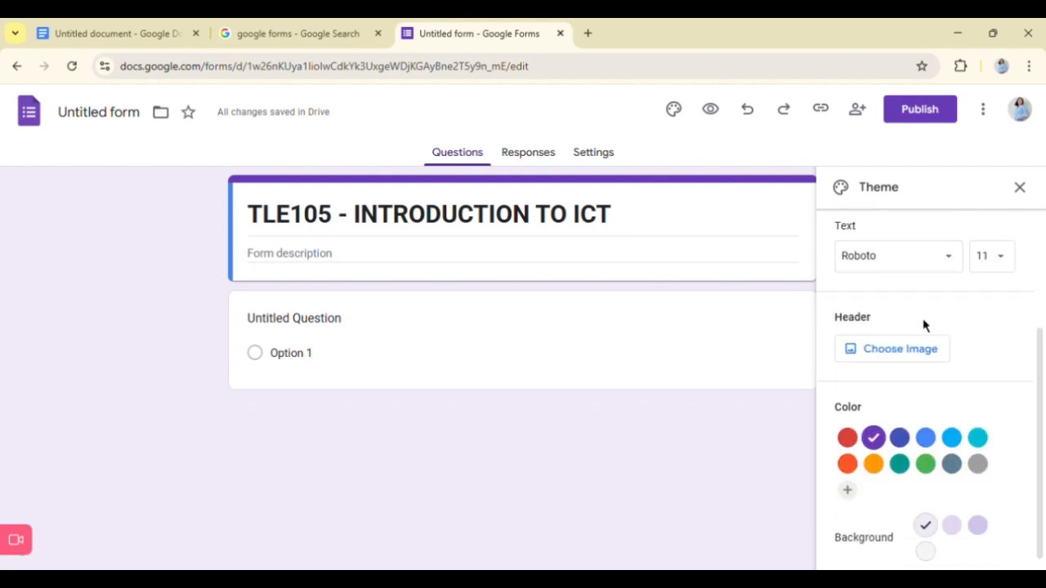
click(907, 356)
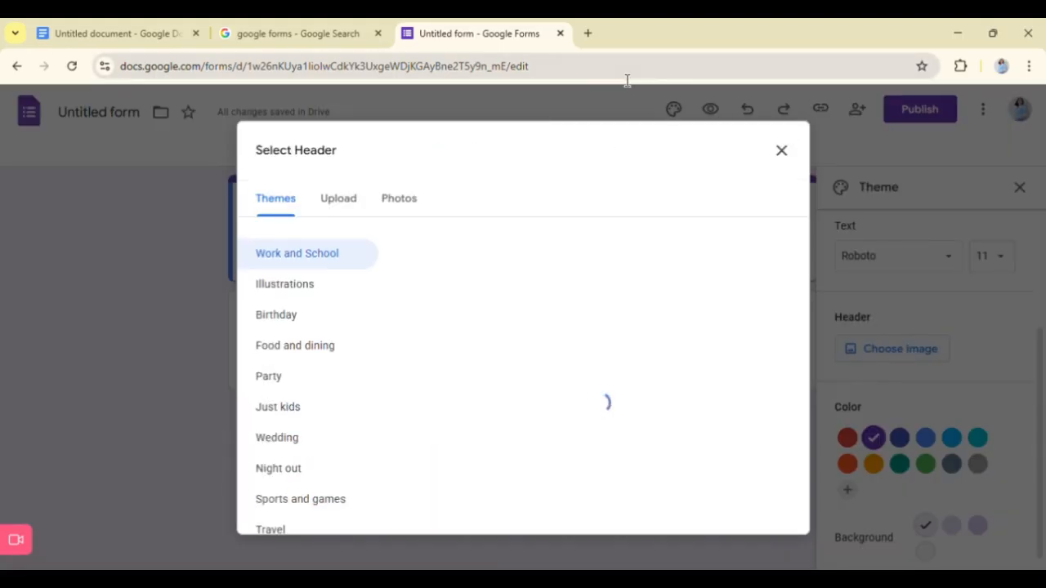
click(339, 217)
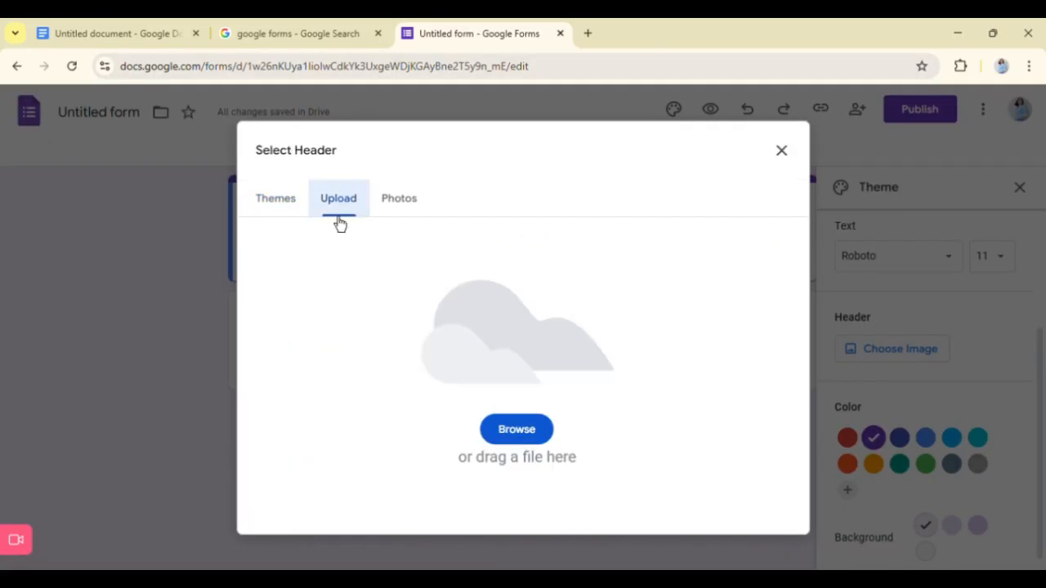
click(515, 439)
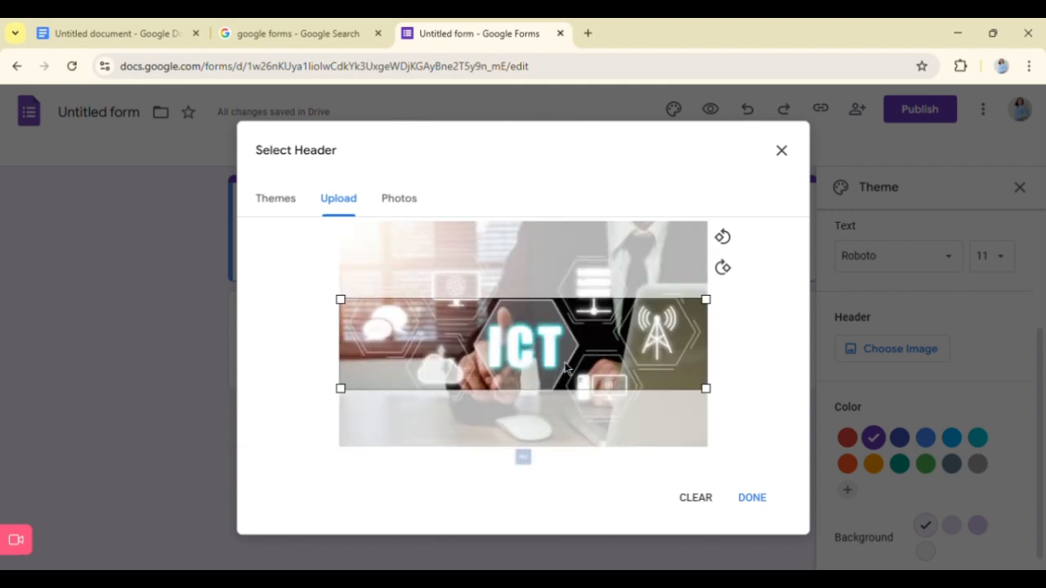
mouse_move(562, 371)
mouse_down()
mouse_move(562, 349)
mouse_move(563, 404)
mouse_move(571, 372)
mouse_up()
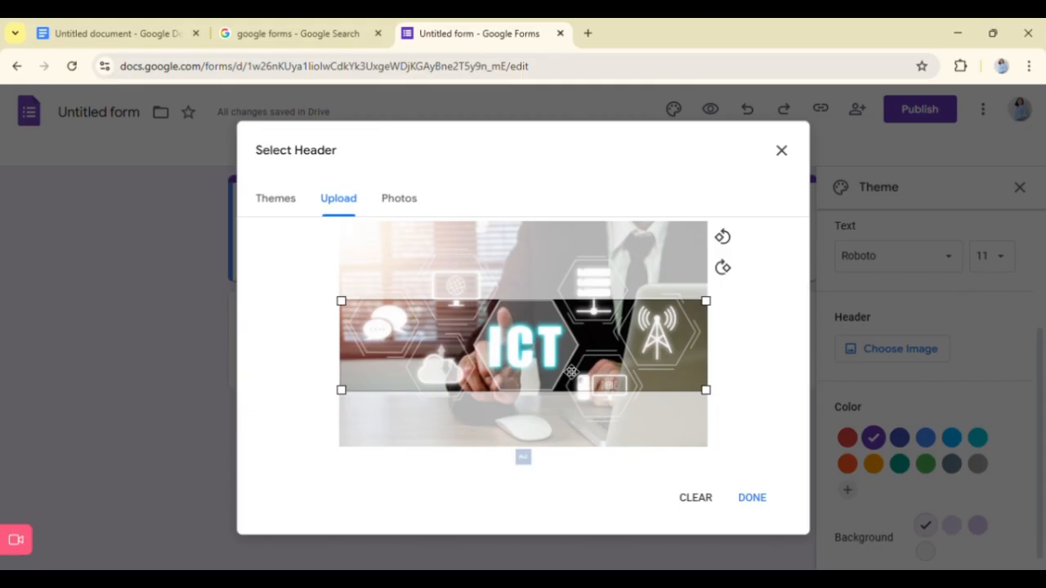
click(752, 499)
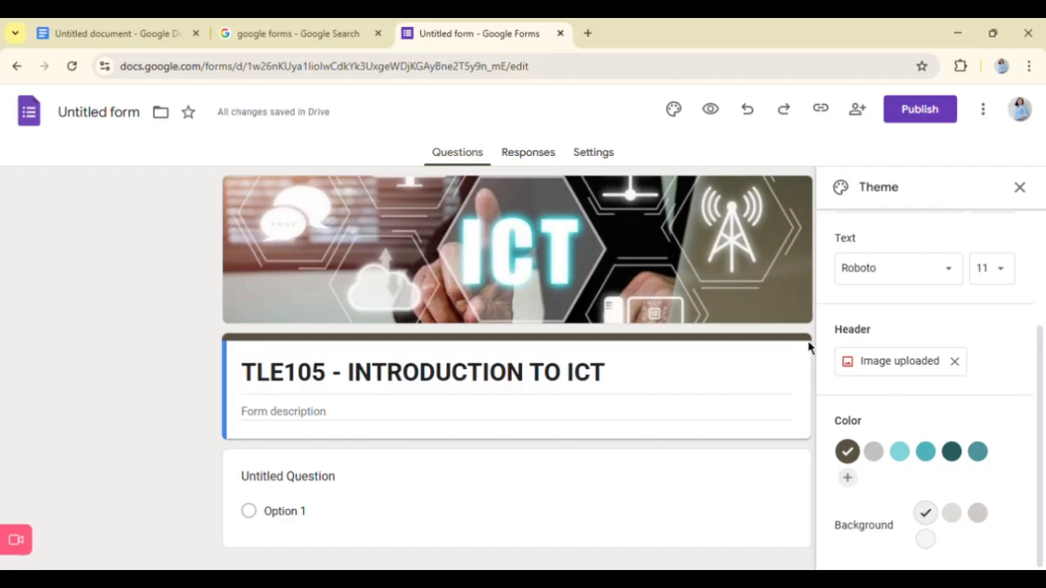
- Try the light teal #7fd4d6 as theme colour, and settle on the medium teal beside it
click(900, 461)
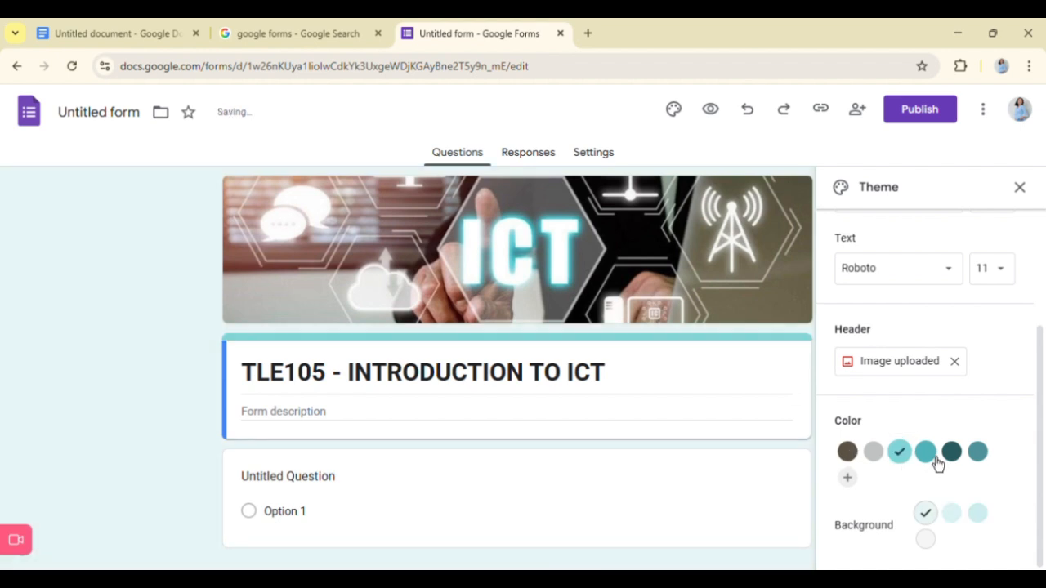
click(934, 461)
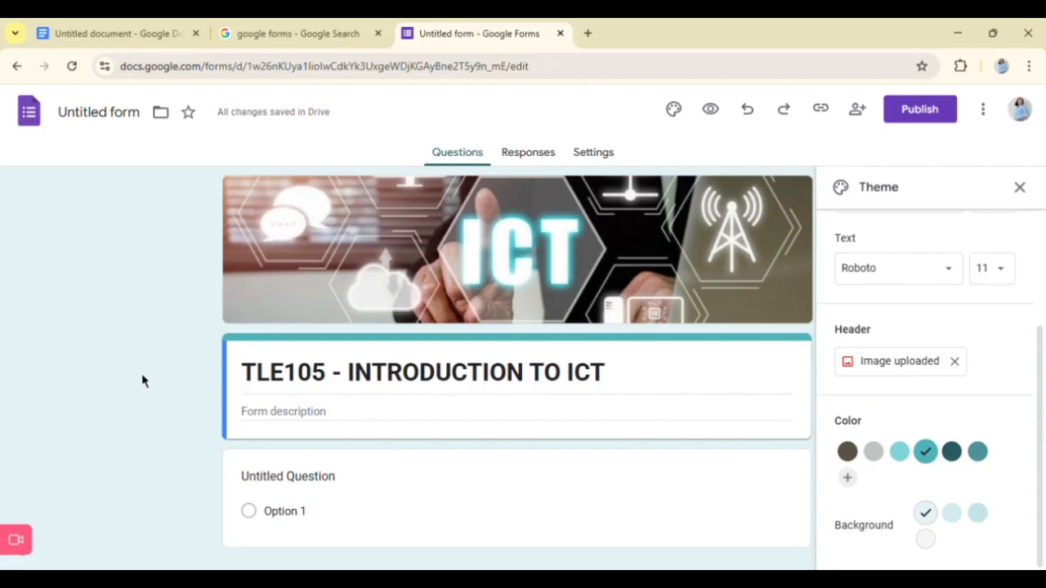
- Change the untitled first question from multiple choice to the Short answer type
scroll(398, 461, down, 1)
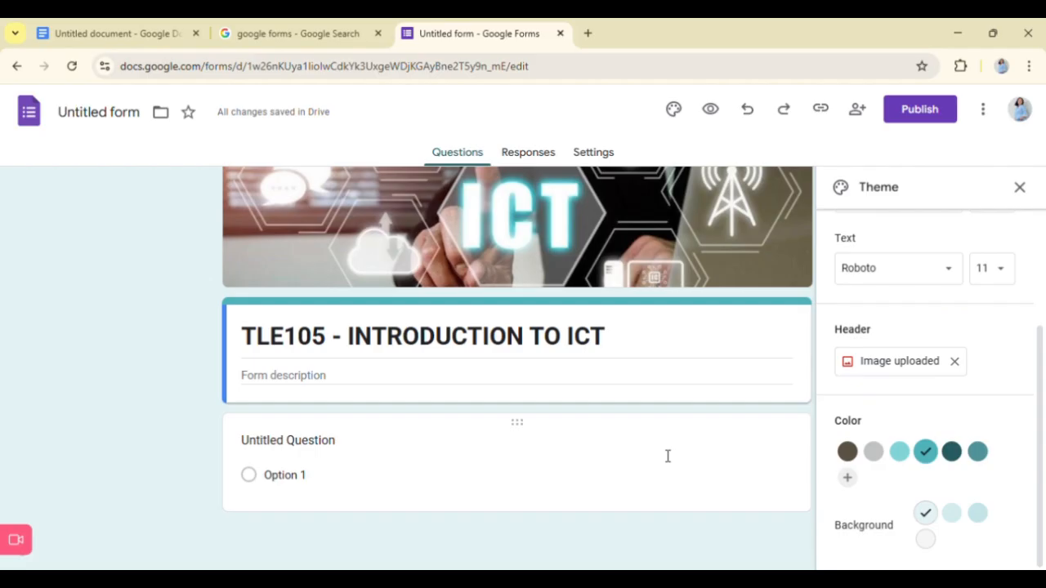
click(523, 453)
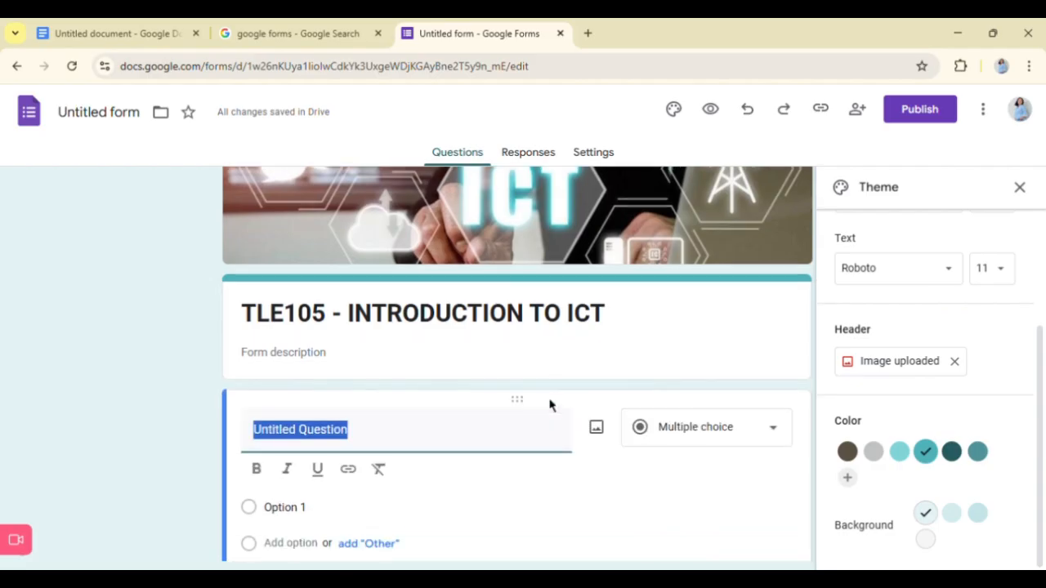
scroll(549, 404, down, 2)
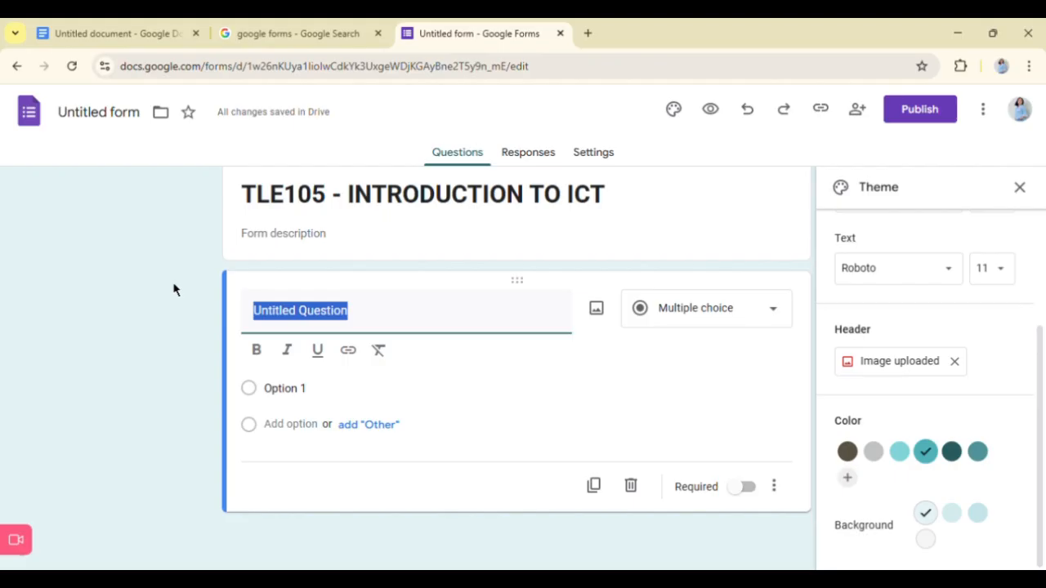
click(198, 331)
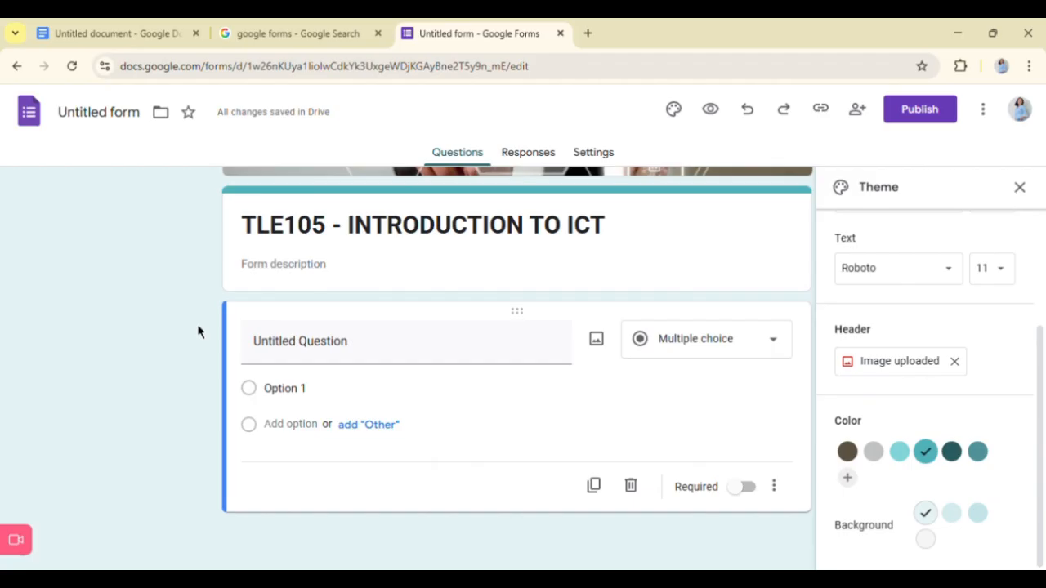
click(318, 366)
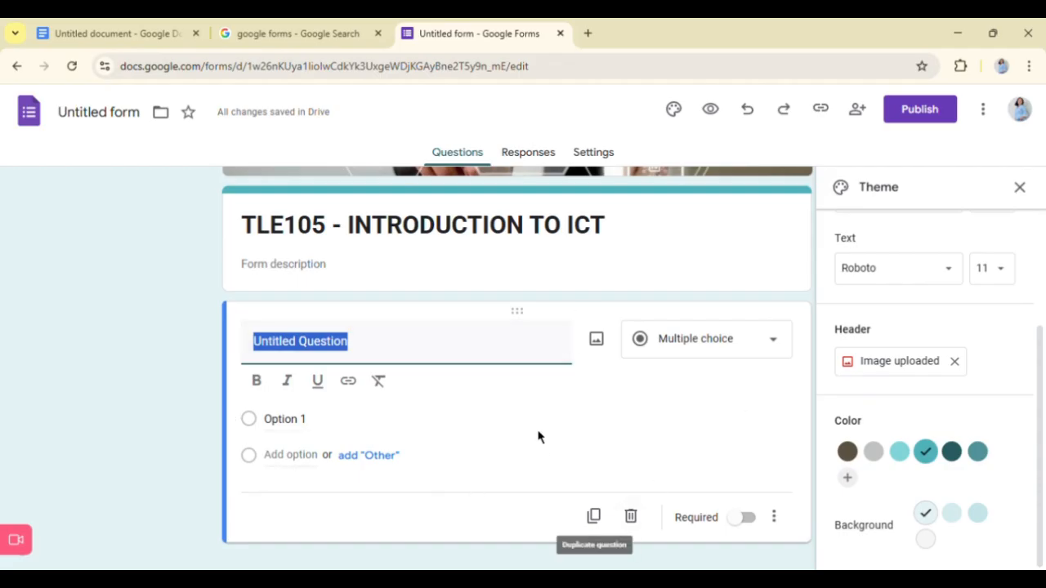
click(712, 349)
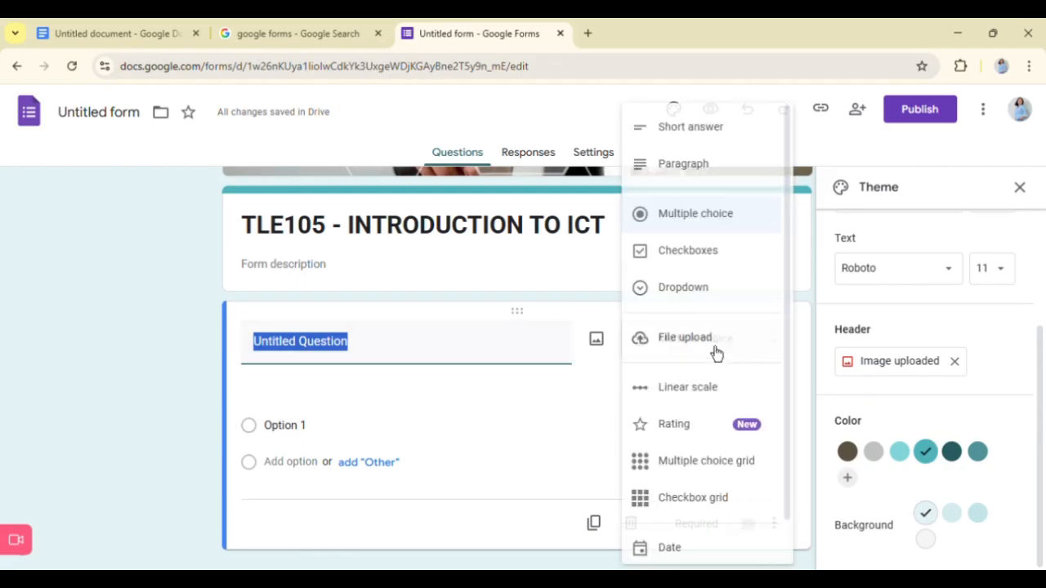
click(701, 137)
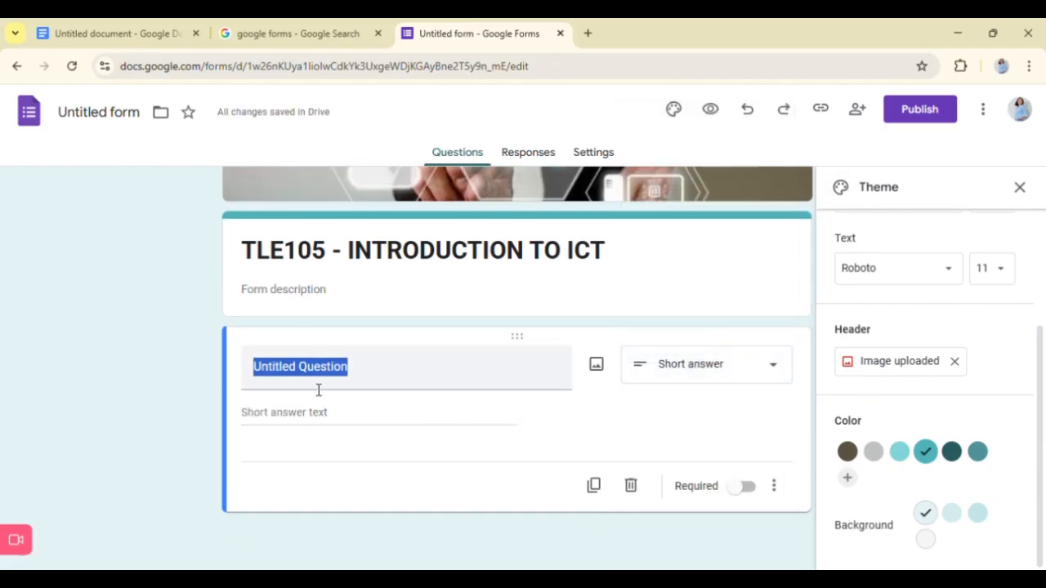
- Title the first short-answer question "Email Address" and make it required
click(320, 387)
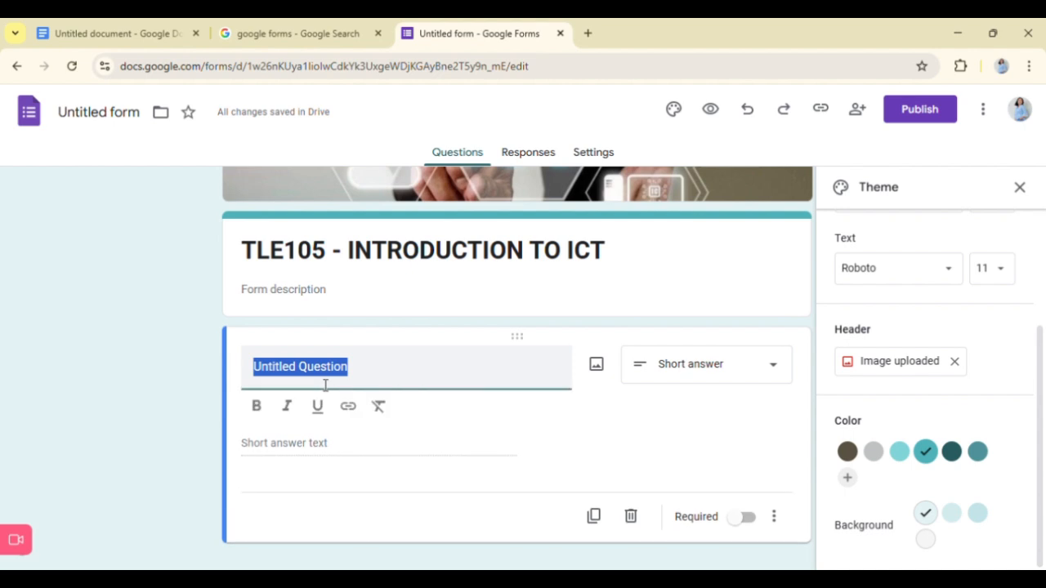
text(e)
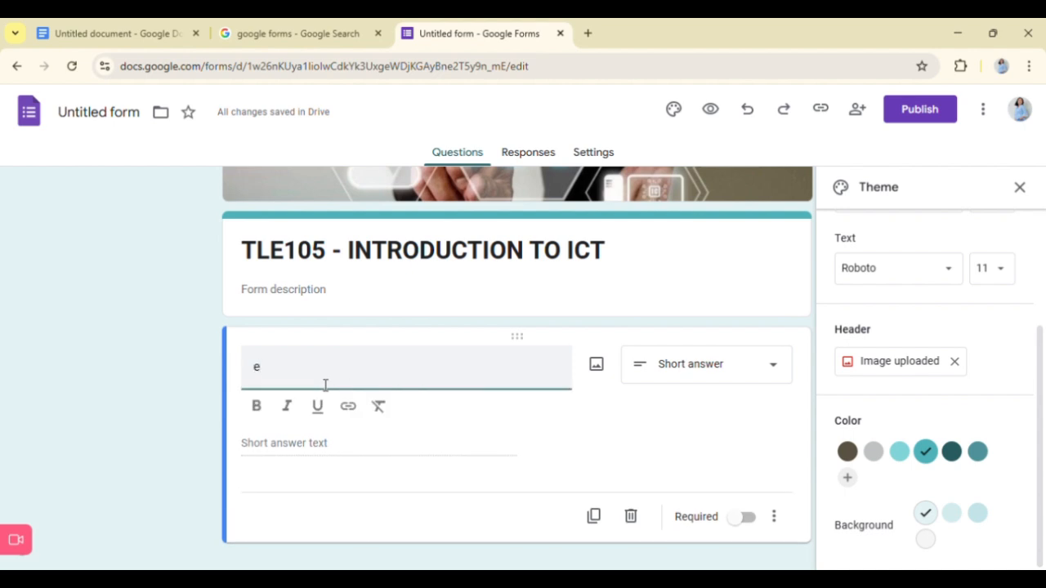
key(BackSpace)
text(e)
key(BackSpace)
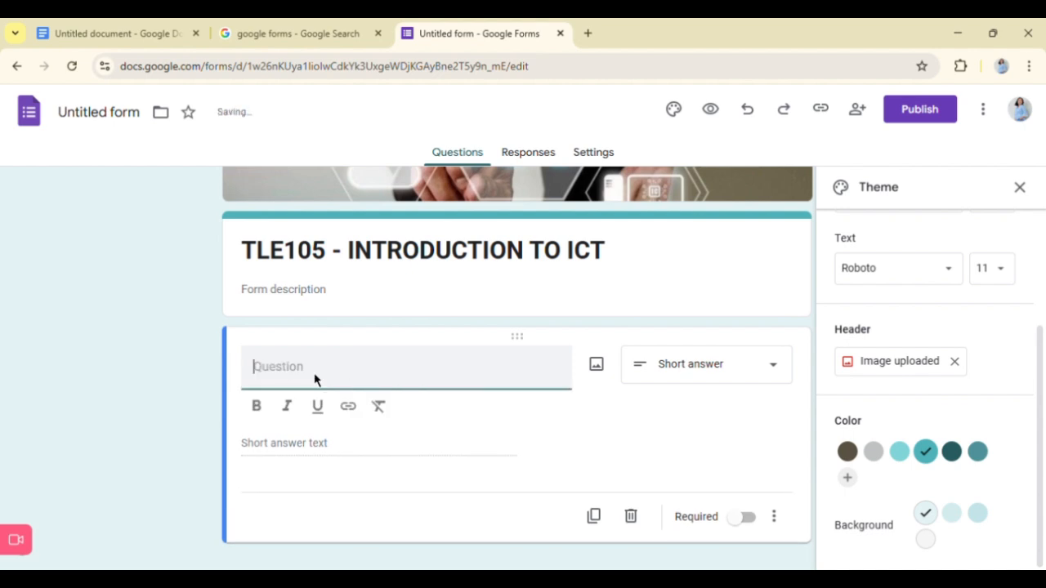
text(Email Address)
click(322, 445)
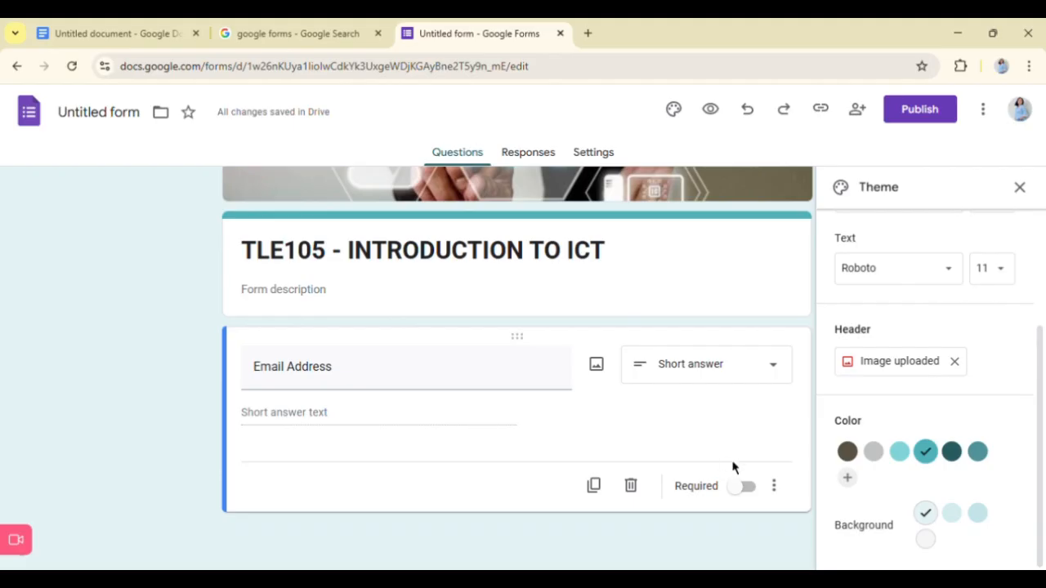
click(742, 488)
- Close the theme settings and add a second question of the Short answer type, dismissing the satisfaction survey
click(1021, 189)
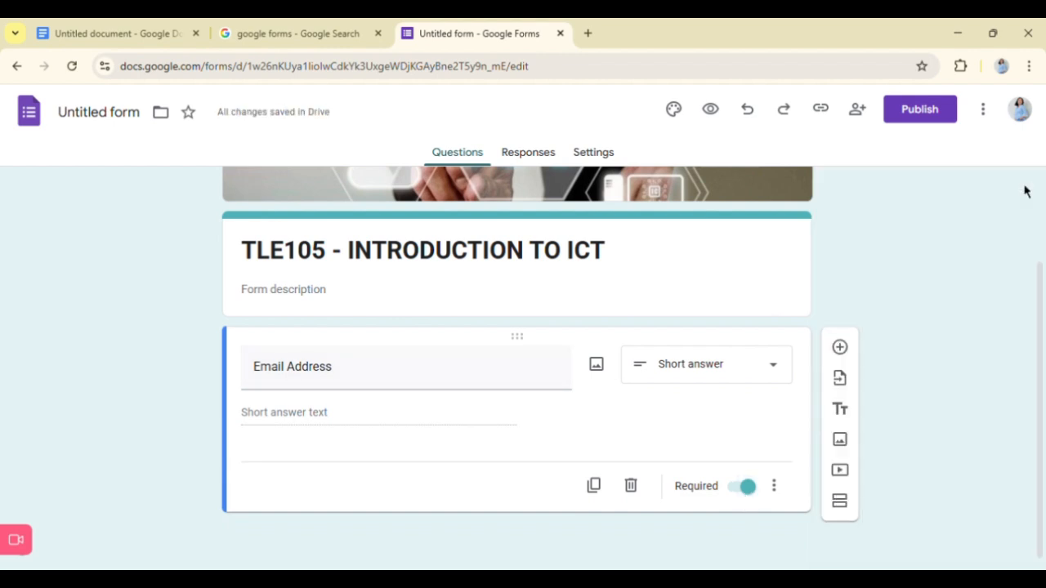
click(849, 353)
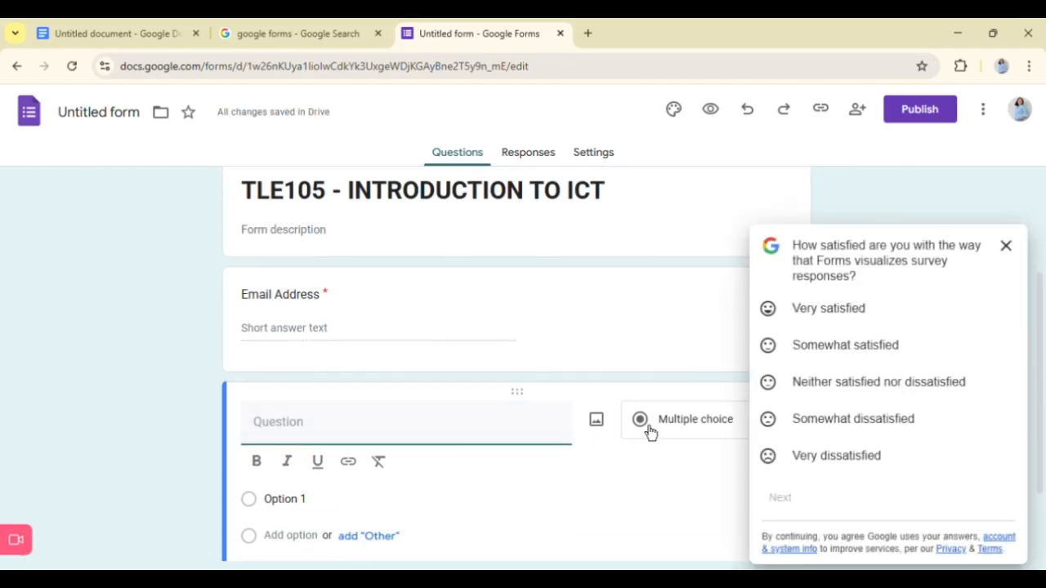
click(1006, 246)
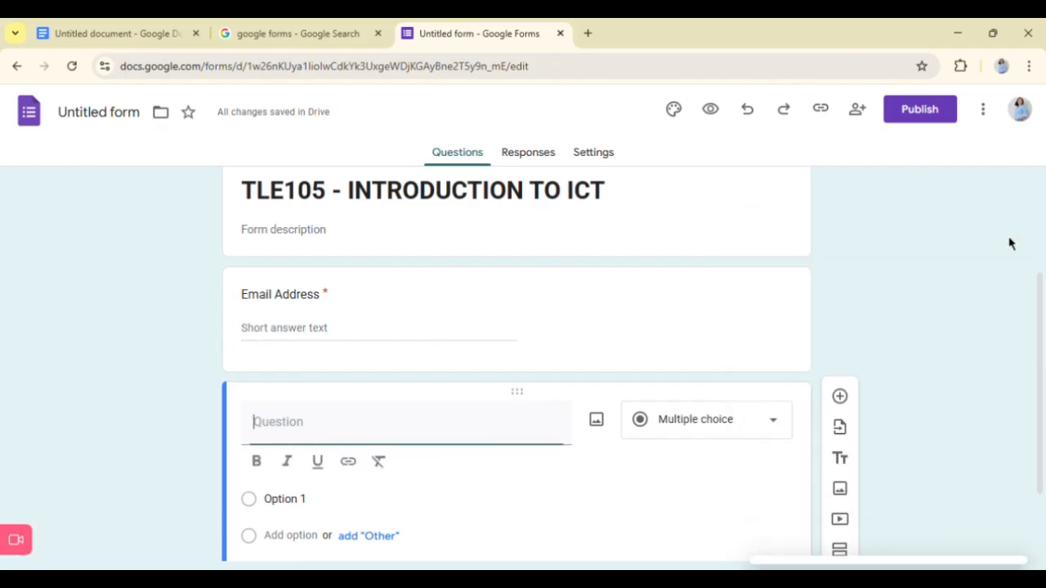
click(745, 448)
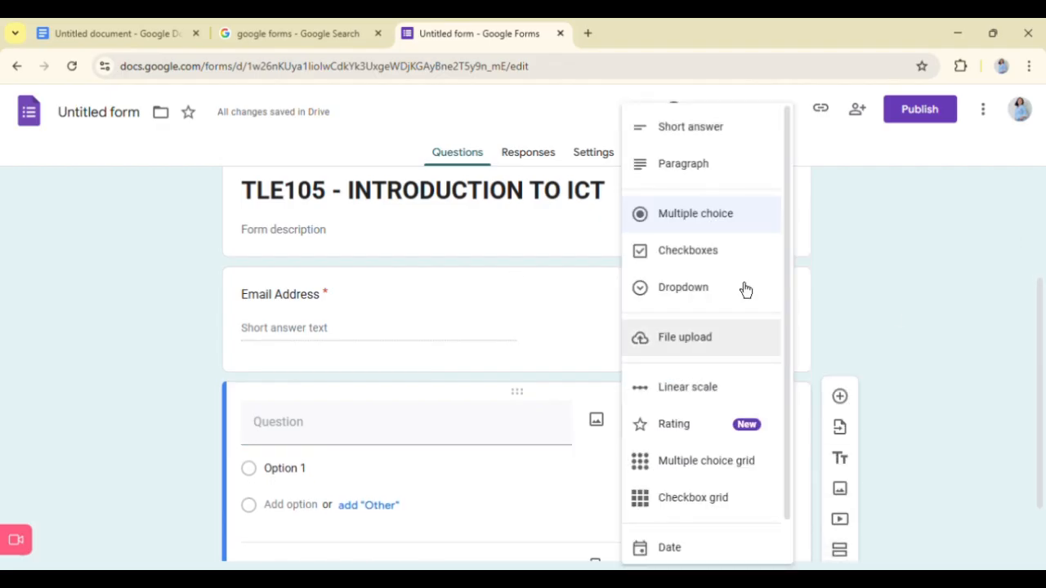
click(724, 129)
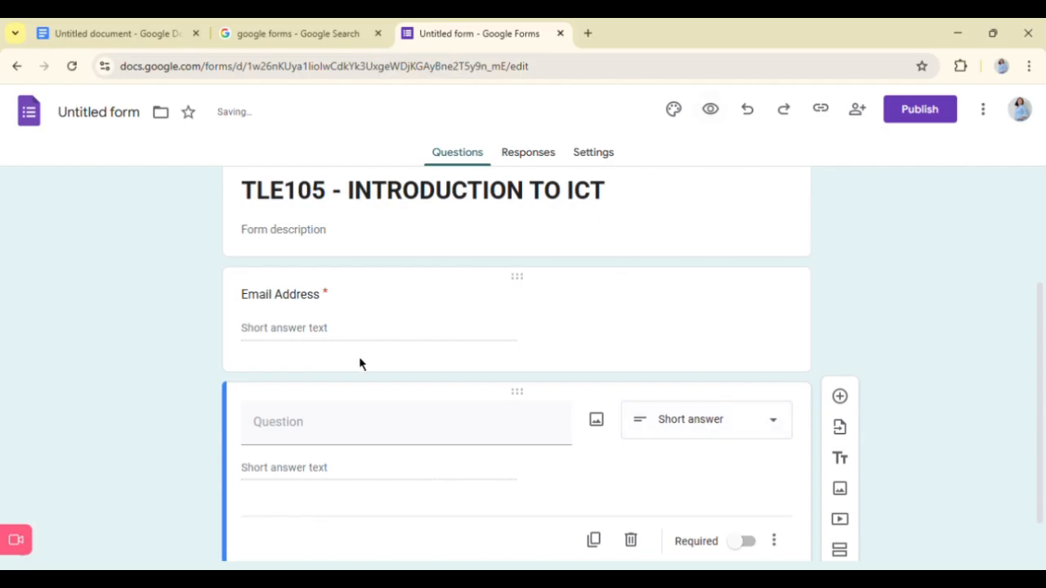
- Title the second short-answer question "Full Name" and make it required
click(326, 441)
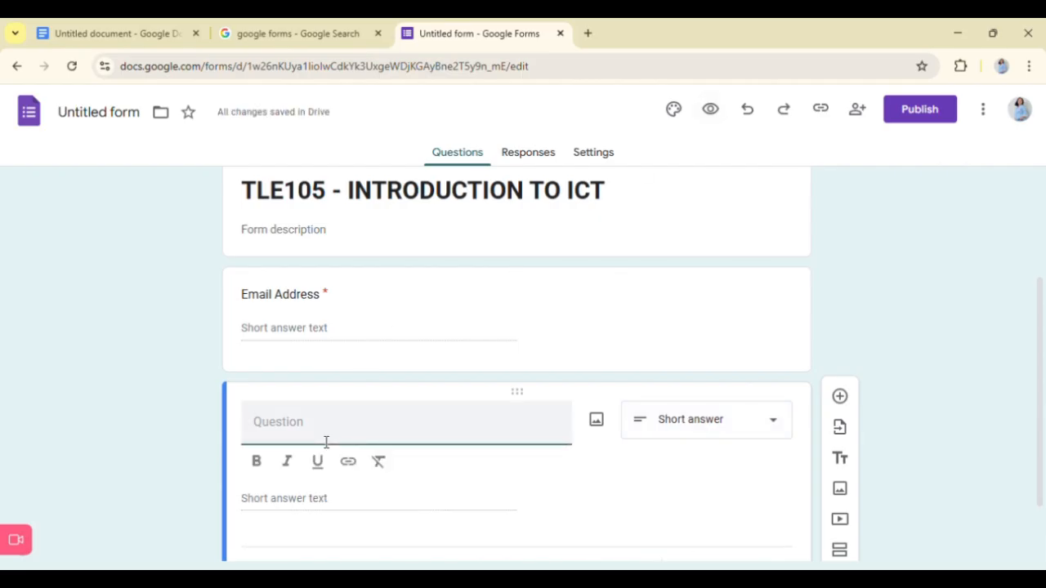
text(Full)
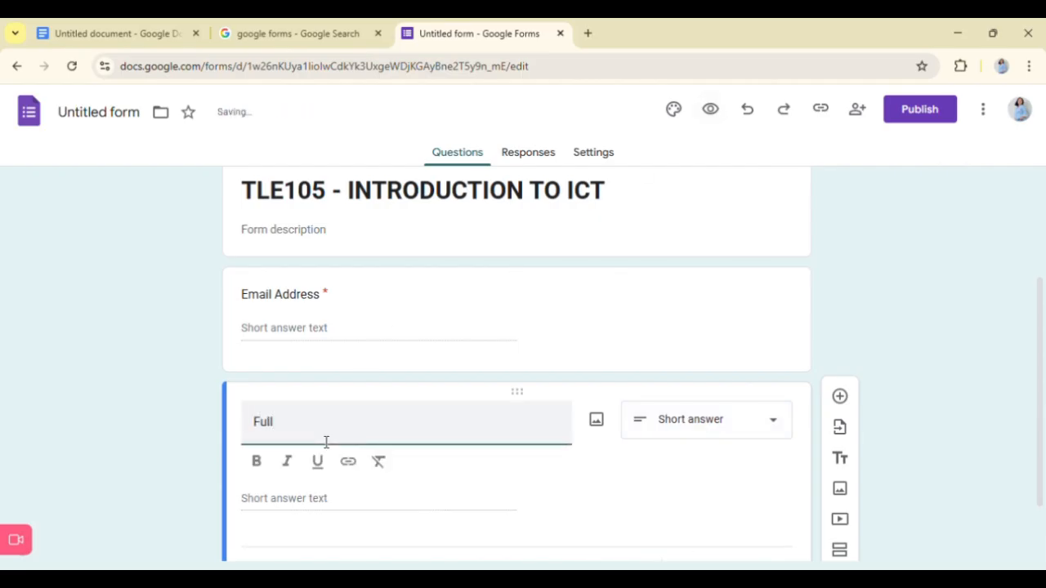
text( Name)
scroll(343, 455, down, 1)
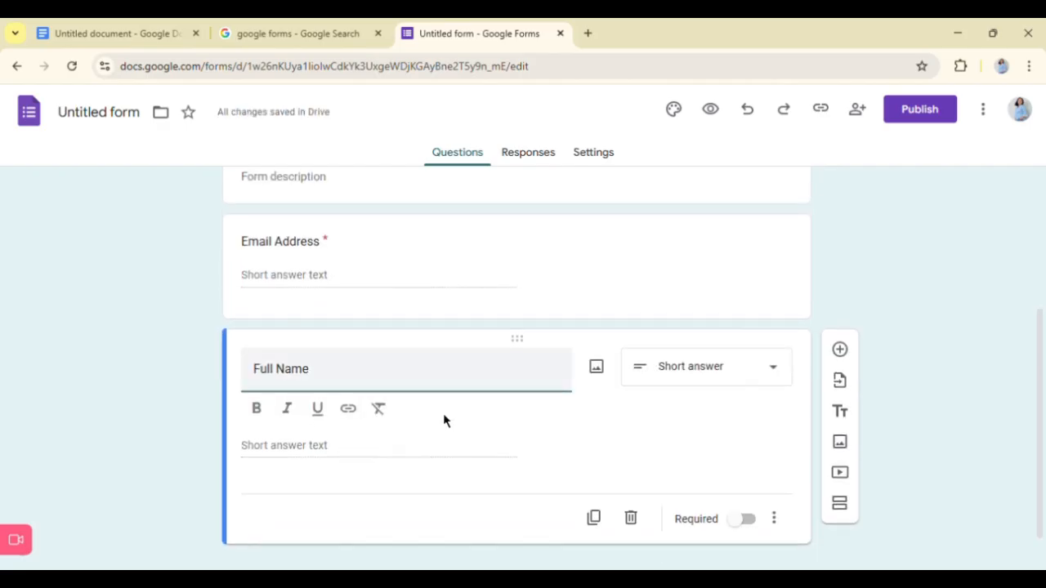
click(762, 525)
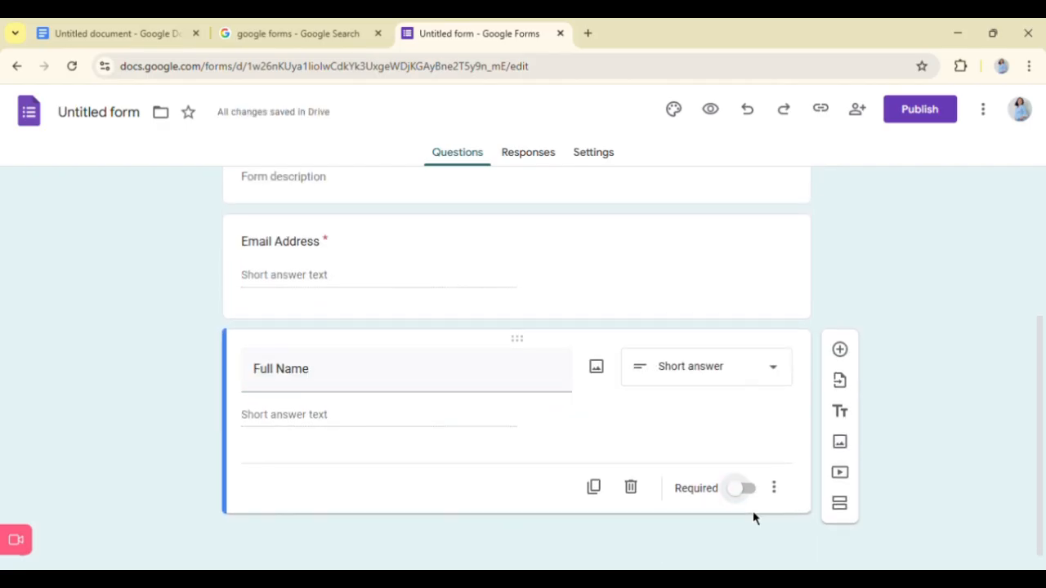
click(758, 495)
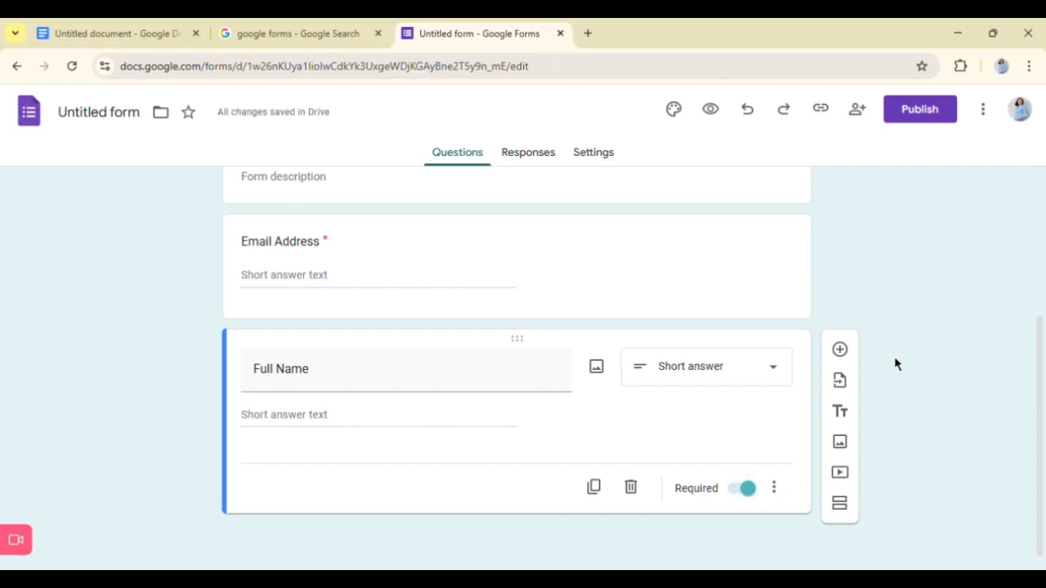
scroll(718, 351, up, 3)
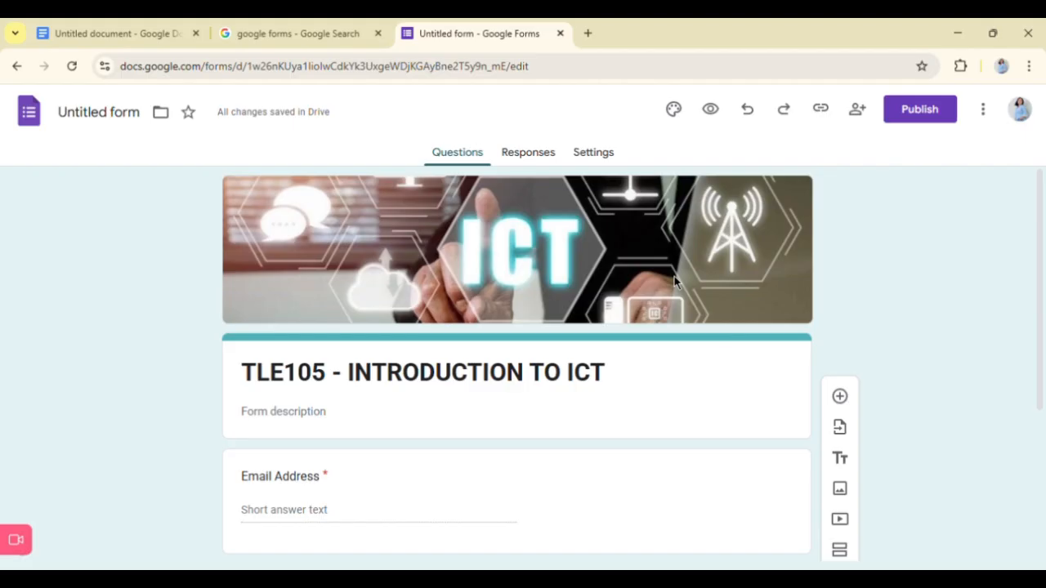
click(661, 390)
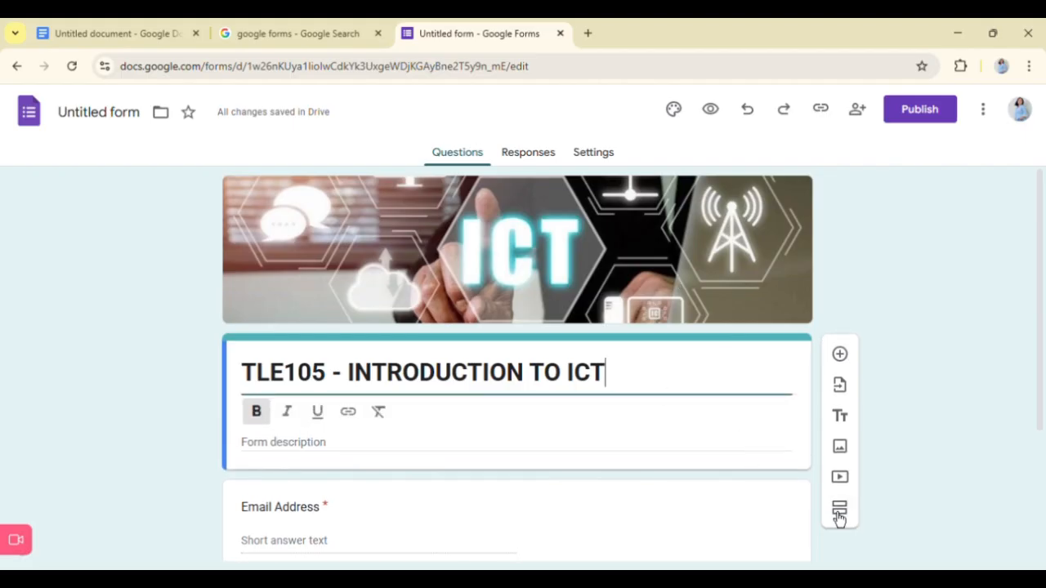
click(839, 514)
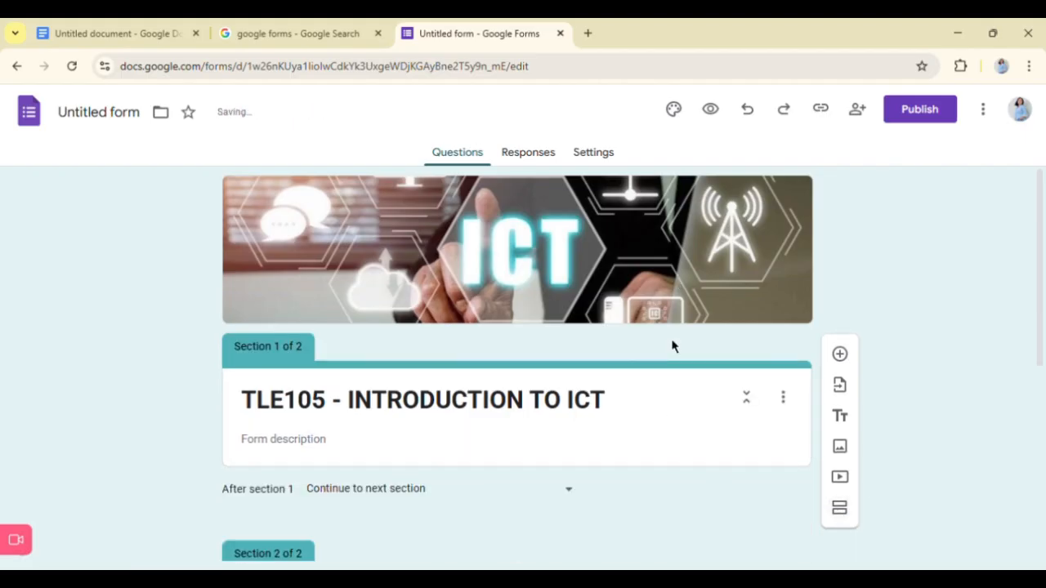
scroll(656, 347, down, 2)
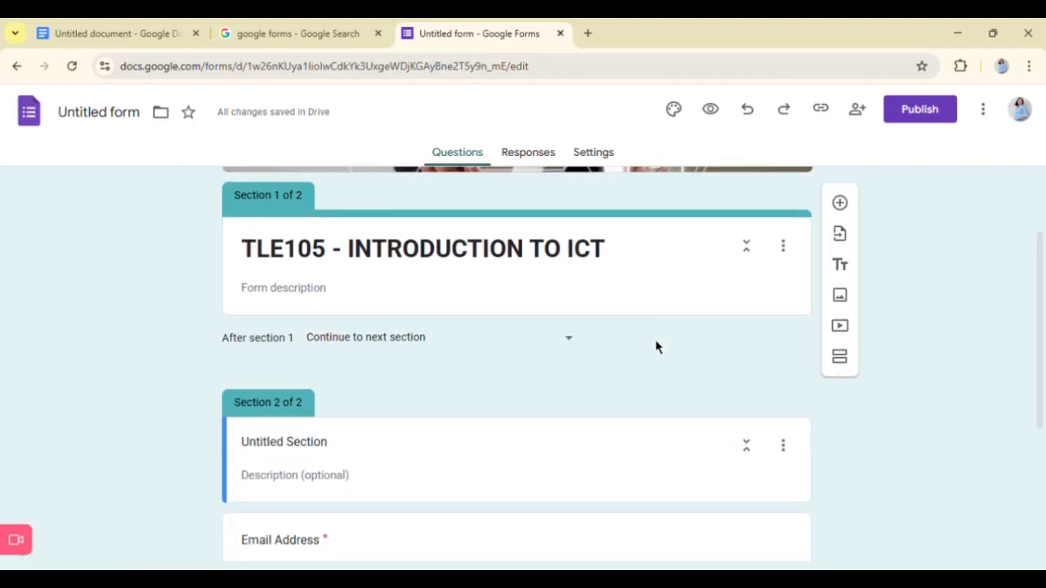
scroll(656, 347, down, 3)
scroll(656, 348, up, 1)
scroll(655, 348, up, 3)
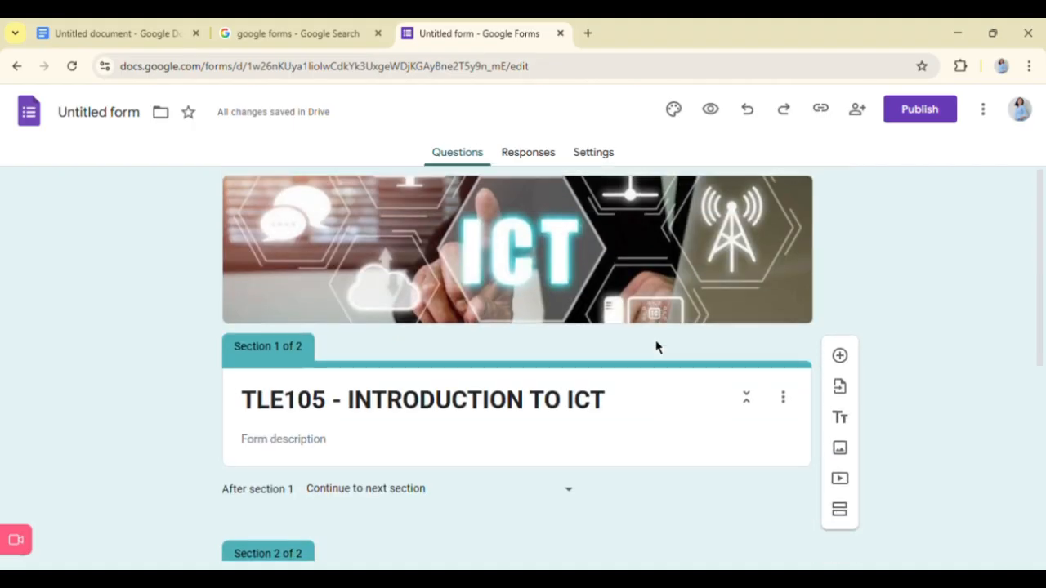
scroll(655, 348, down, 3)
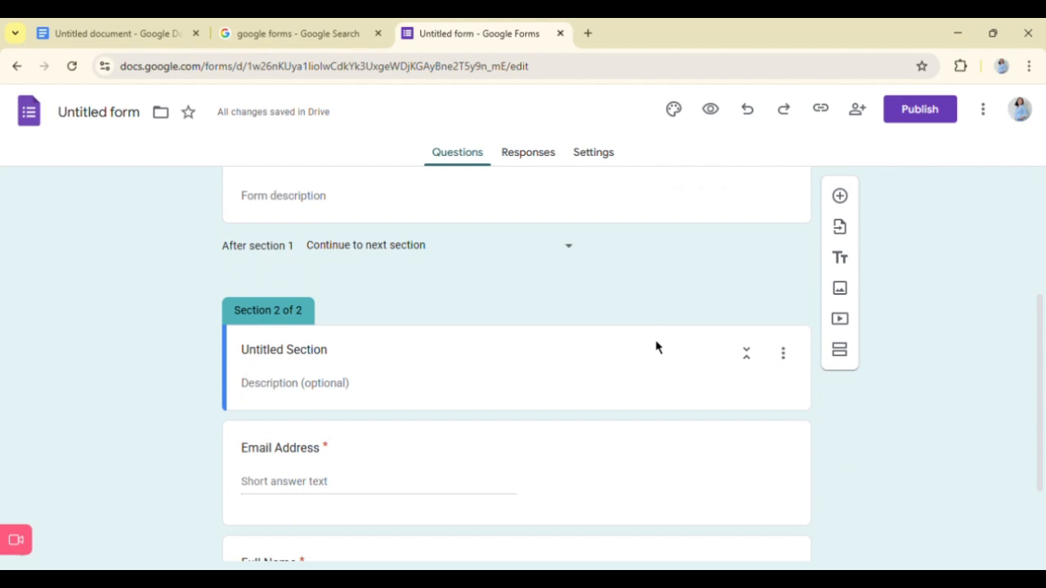
click(839, 350)
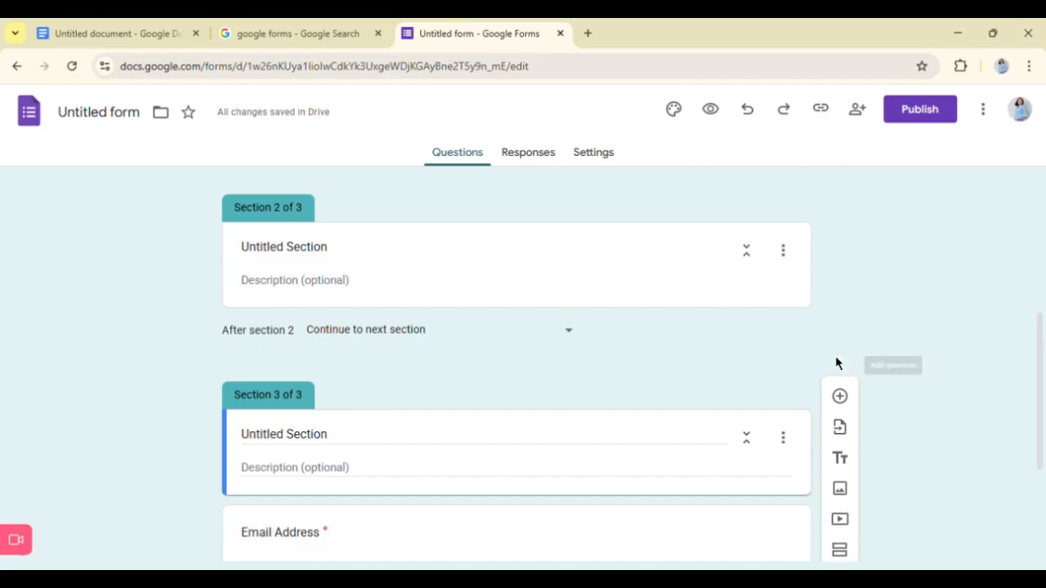
click(751, 122)
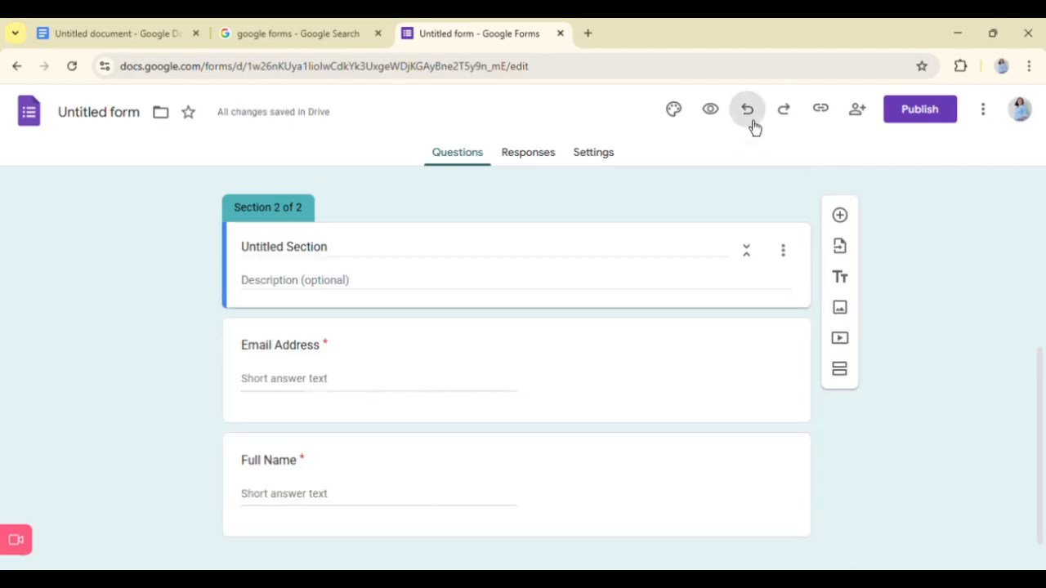
click(748, 113)
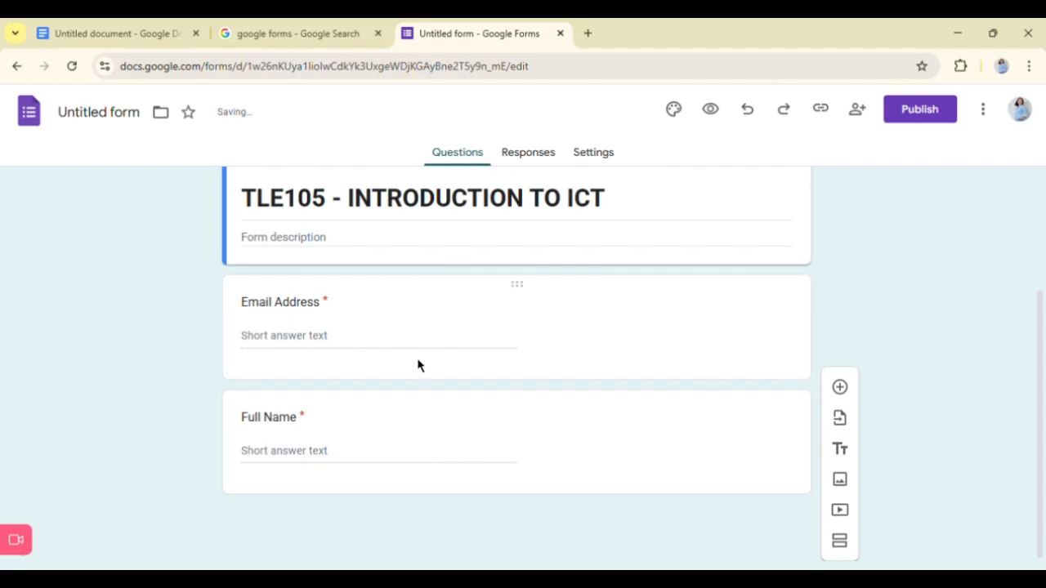
- Add a new section directly after the Full Name question
click(510, 485)
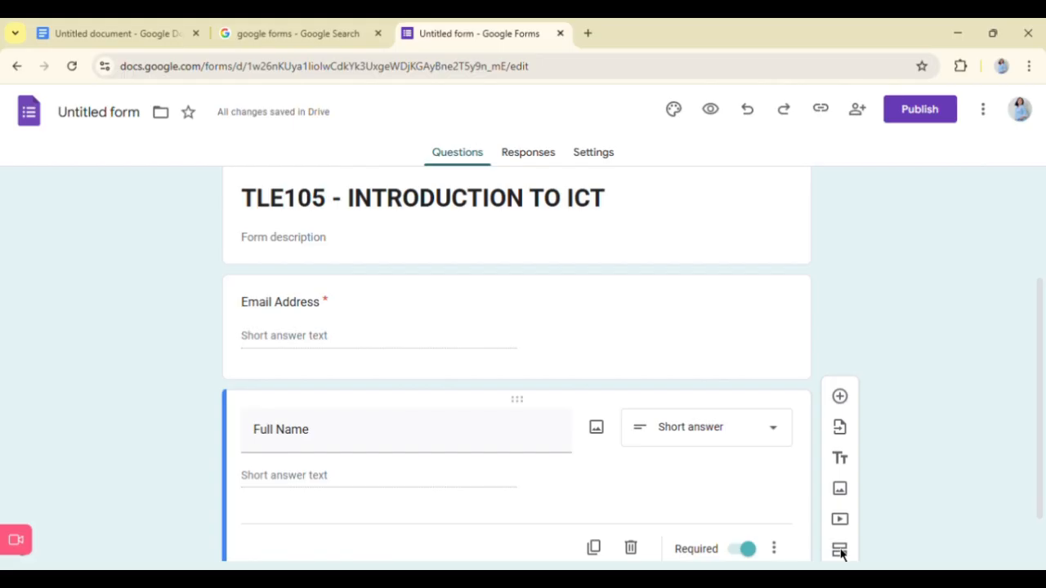
scroll(693, 399, down, 1)
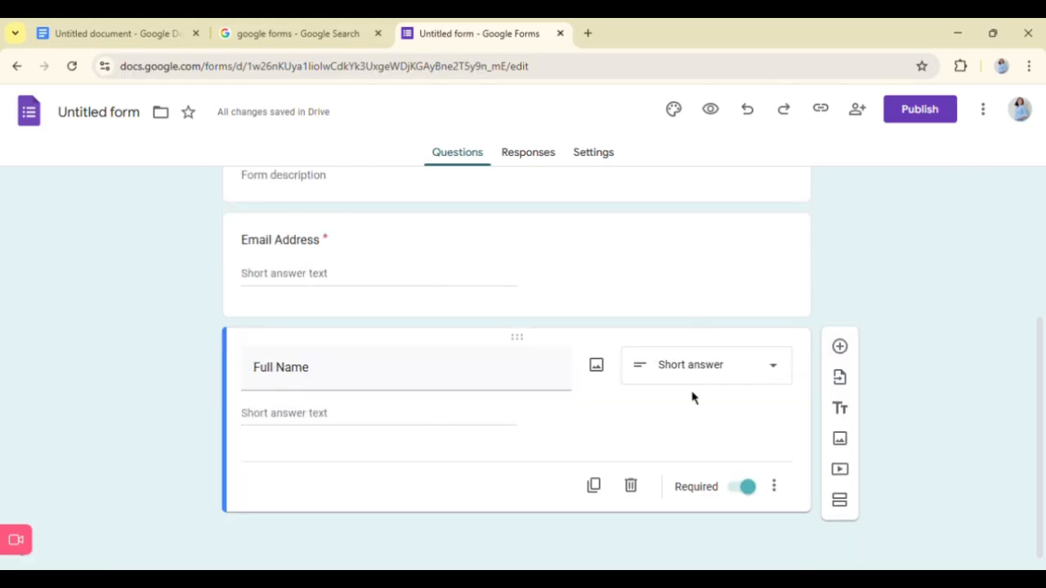
click(840, 504)
scroll(430, 518, up, 3)
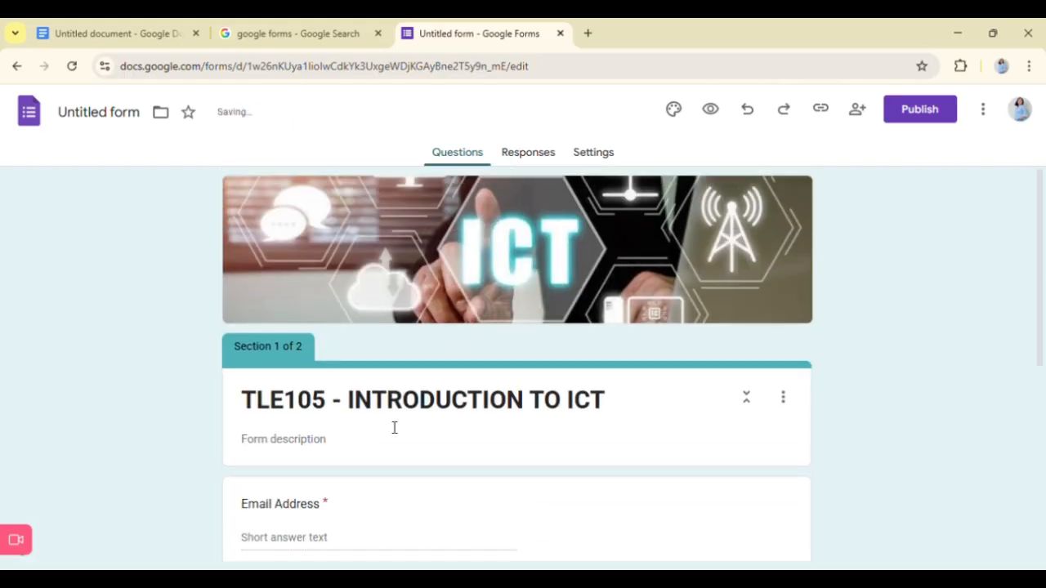
scroll(384, 421, down, 1)
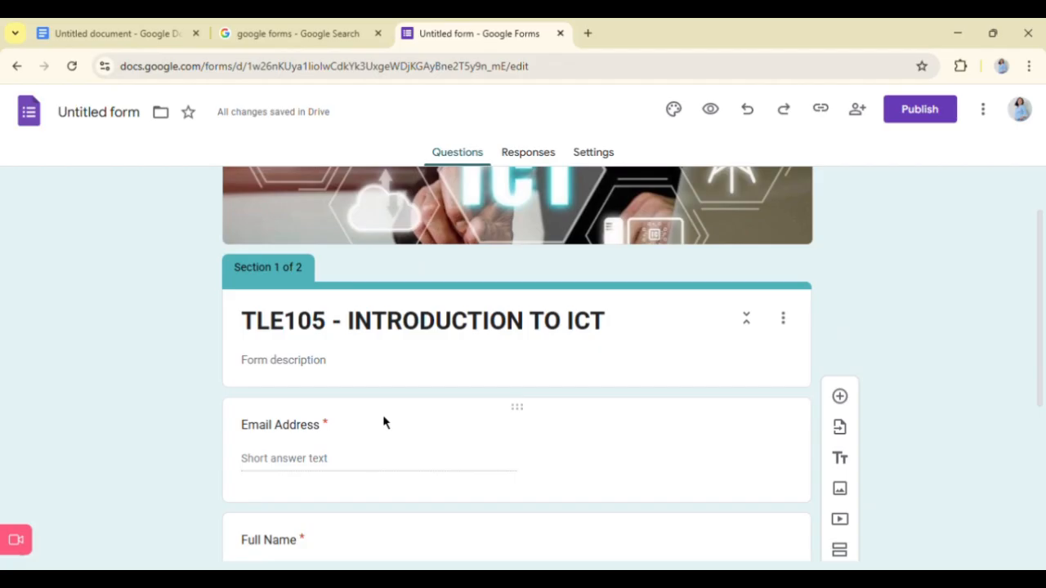
scroll(309, 445, down, 1)
click(320, 450)
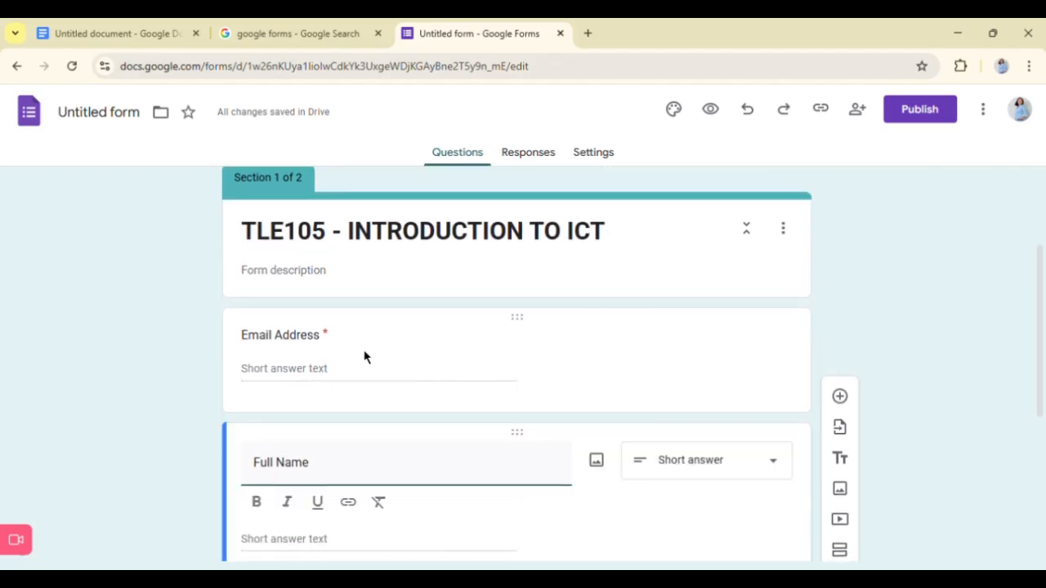
click(871, 308)
scroll(871, 309, down, 2)
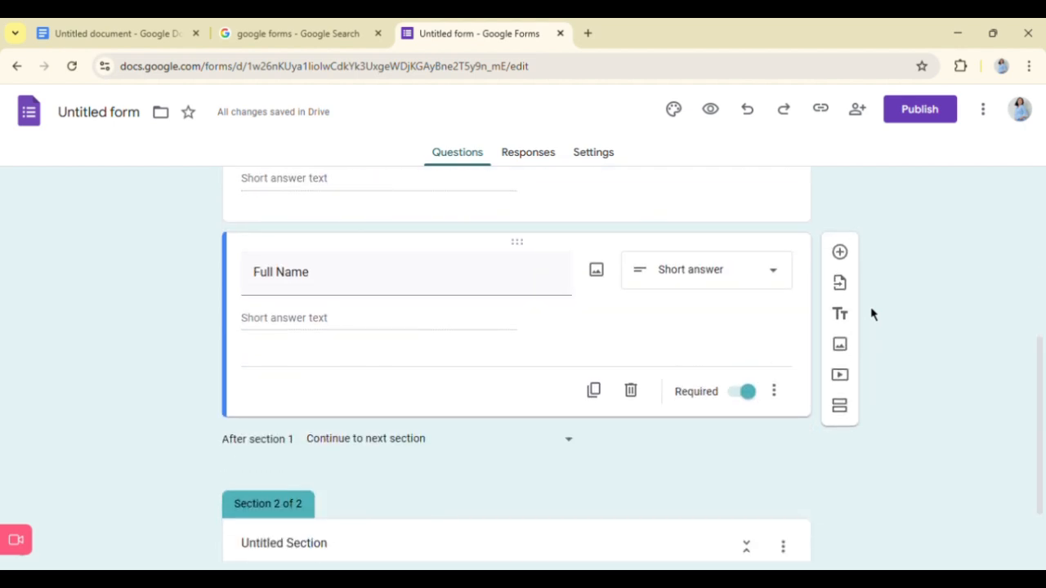
scroll(871, 310, down, 1)
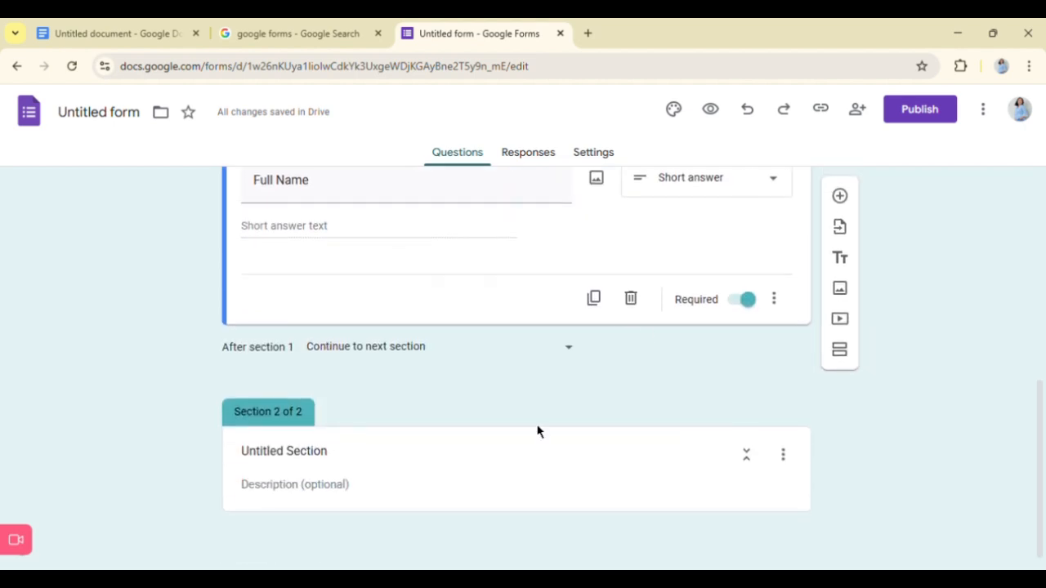
- Examine the options for duplicating, moving, deleting or merging the second section
click(408, 466)
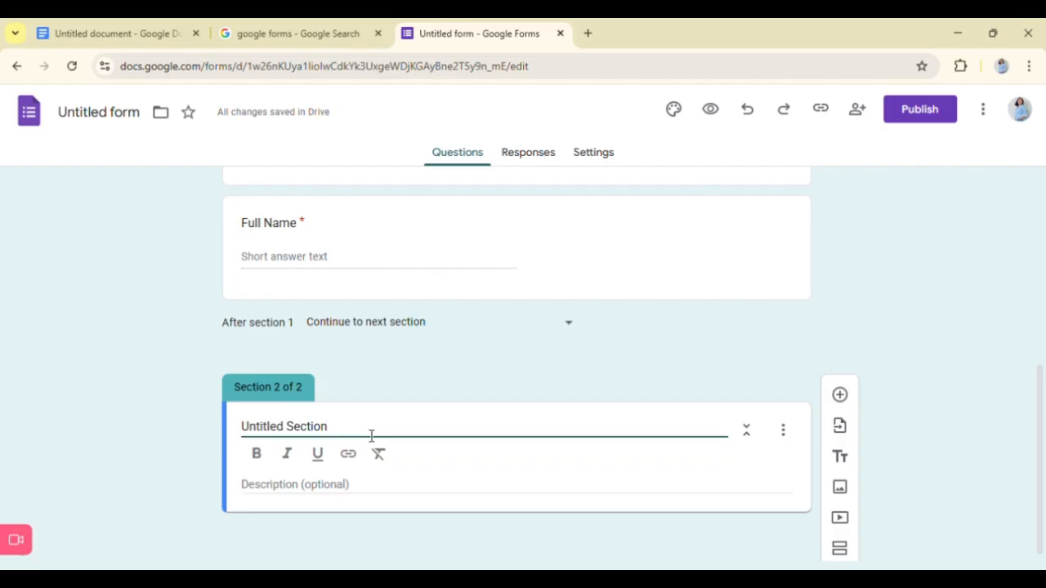
click(785, 446)
click(786, 446)
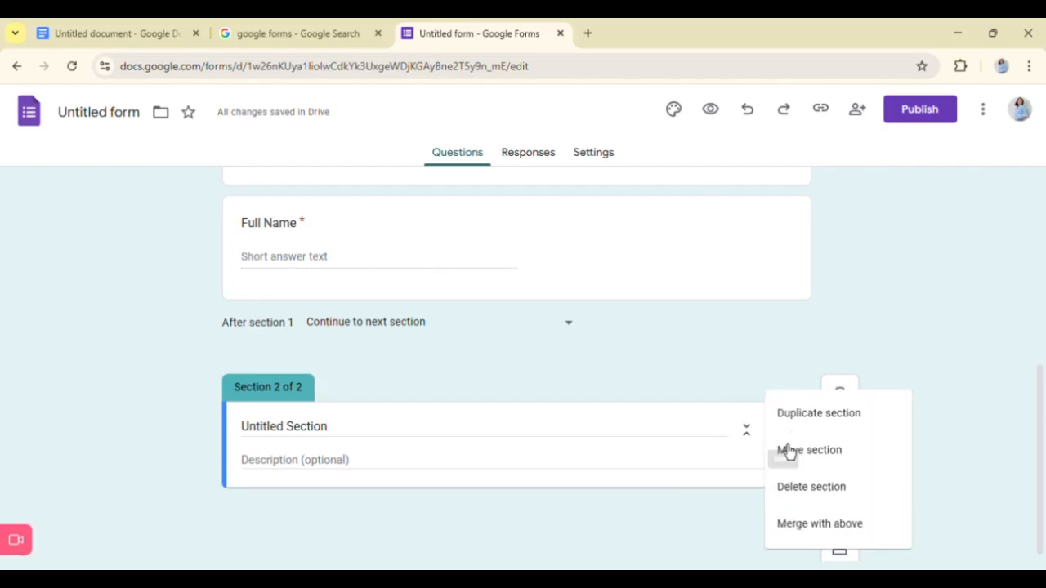
click(576, 445)
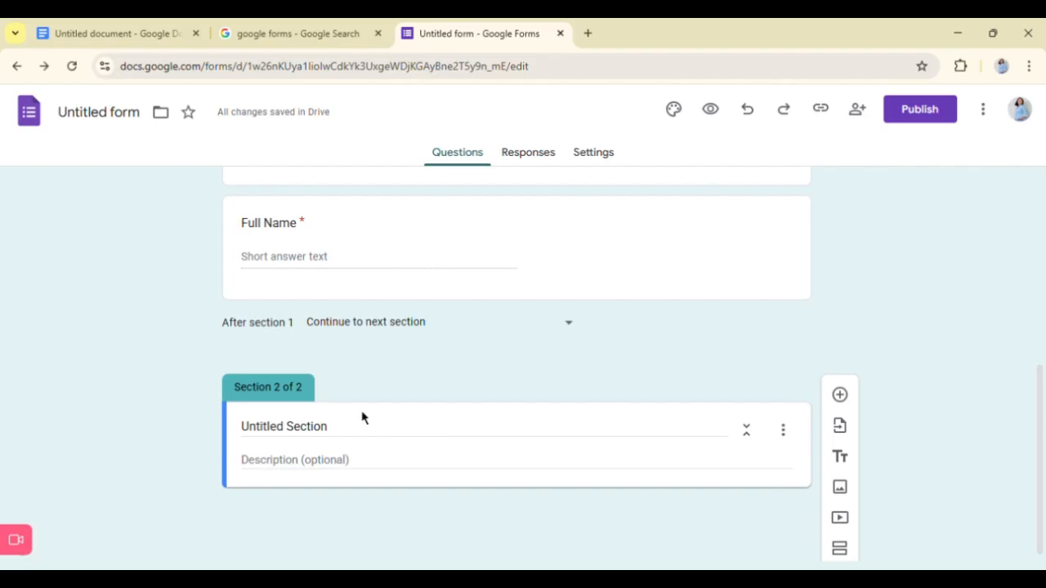
- Replace the second section's placeholder title with "MULTIPLE CHOICE"
click(317, 441)
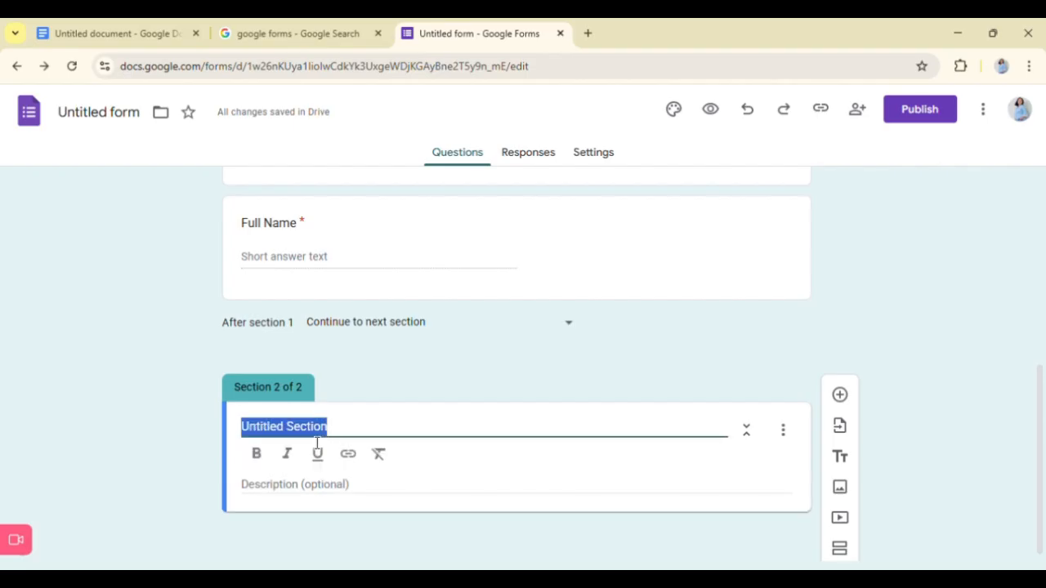
text(S)
key(BackSpace)
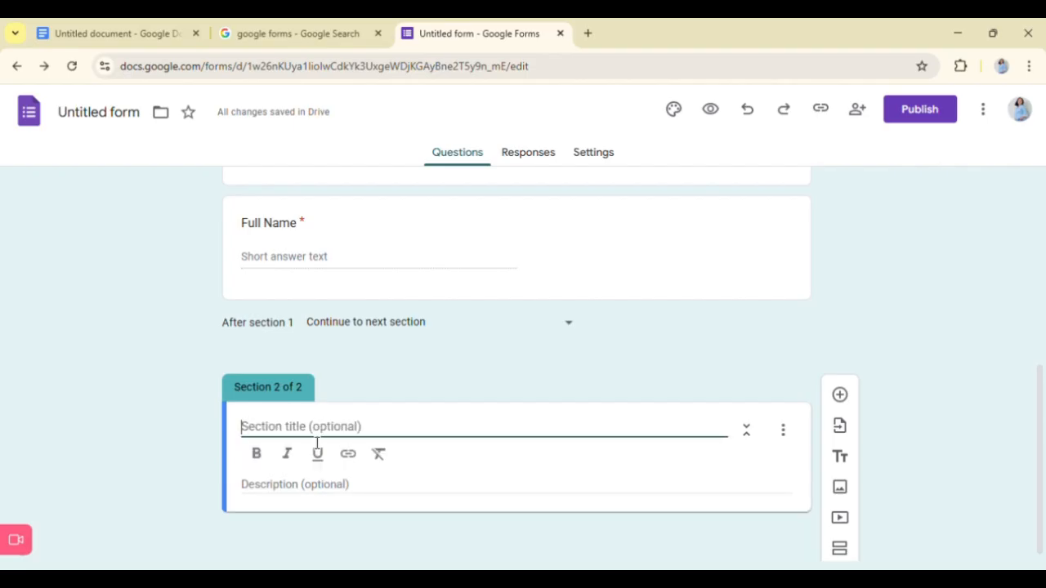
text(MULTIPLE )
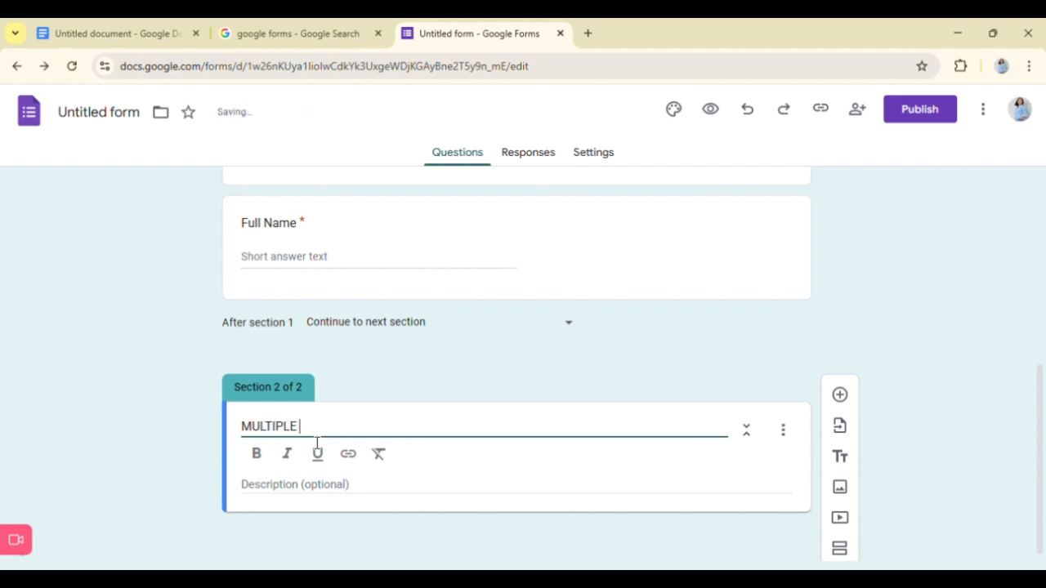
text(choi)
key(BackSpace)
key(BackSpace)
text(CHOI)
key(BackSpace)
key(BackSpace)
key(BackSpace)
key(BackSpace)
key(BackSpace)
text(CHOICE)
- Prefix the second section's title with "TEST I." so it reads "TEST I. MULTIPLE CHOICE"
click(254, 439)
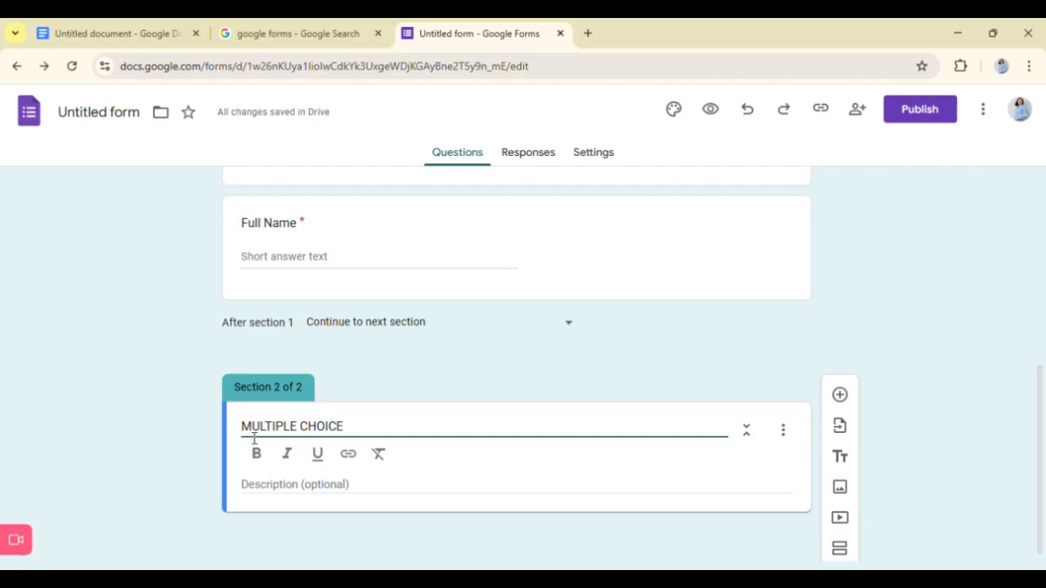
text(TEST I)
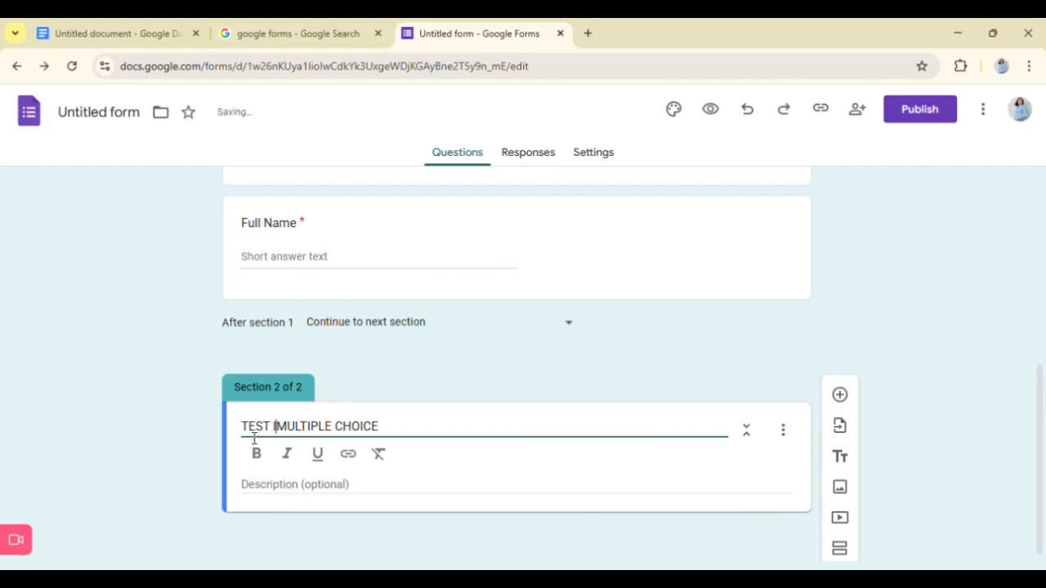
text(.)
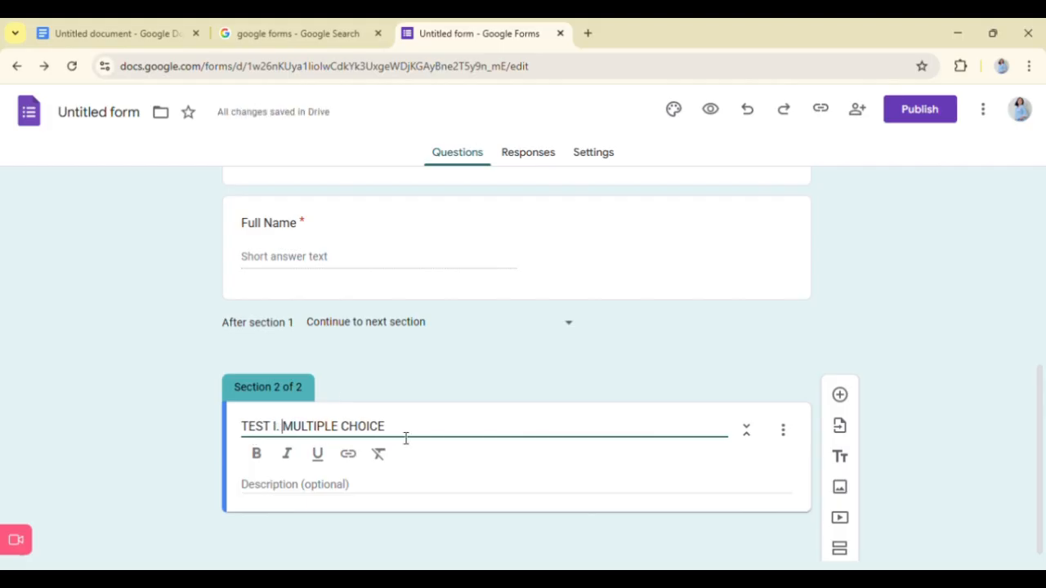
- Enter "Click the letter of your answer." as the second section's description
click(320, 497)
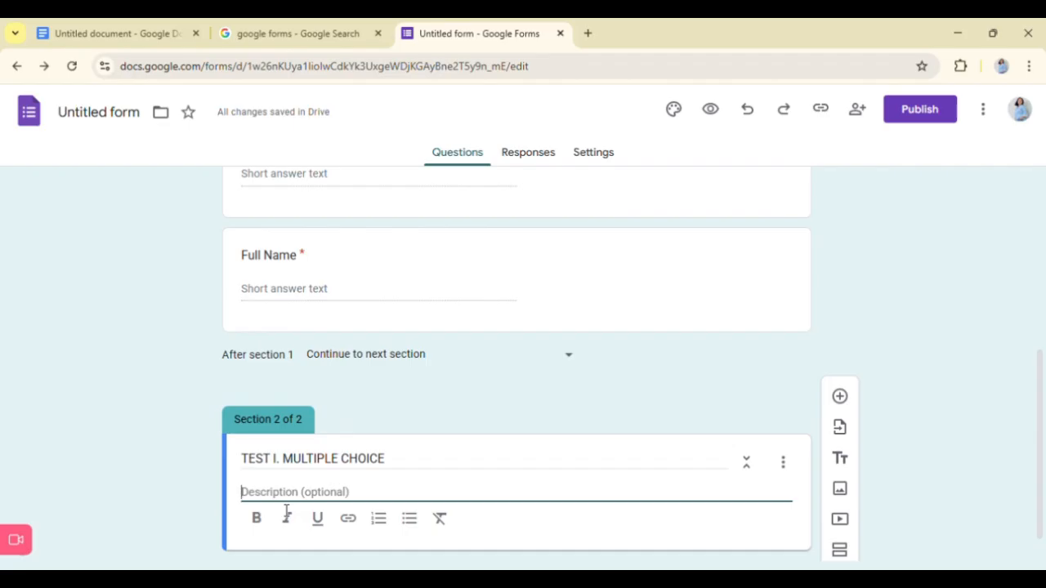
text(Click the letter of your an)
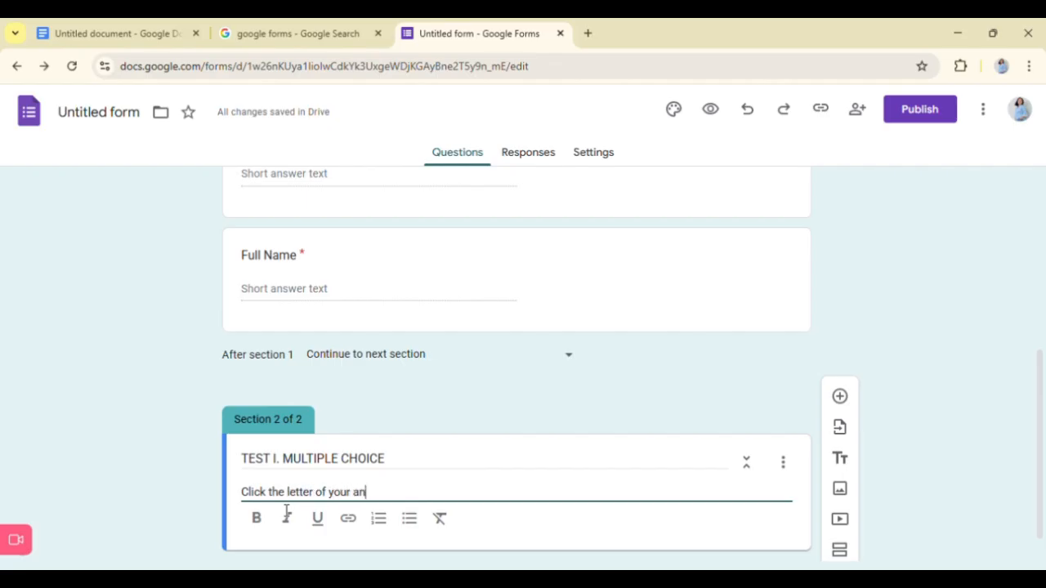
text(swer.)
- Add a multiple-choice question to the second section, copy "ROM stands for?" from the Google Docs document into it and number it "1."
scroll(927, 436, down, 1)
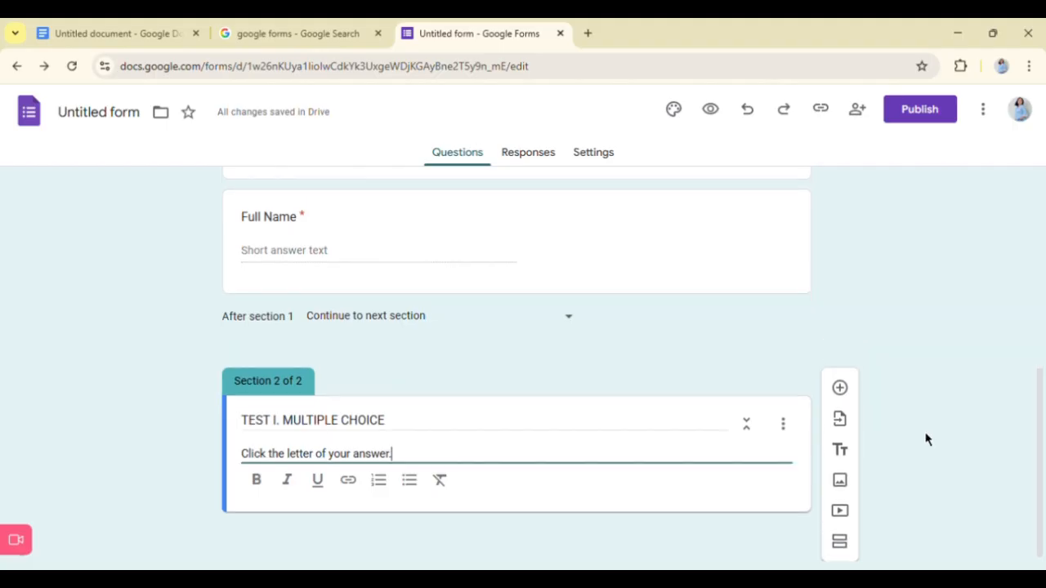
click(842, 396)
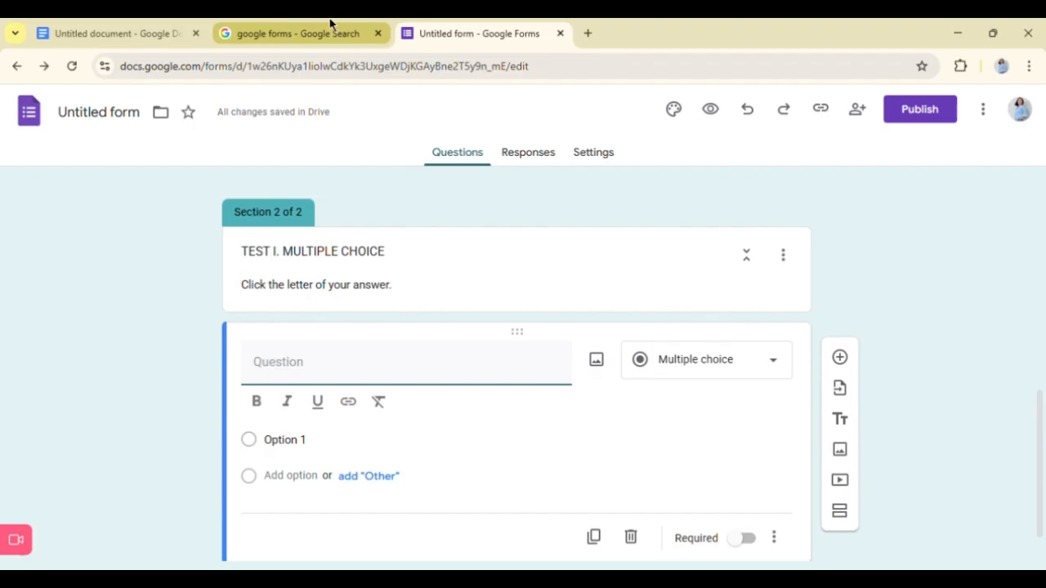
click(142, 25)
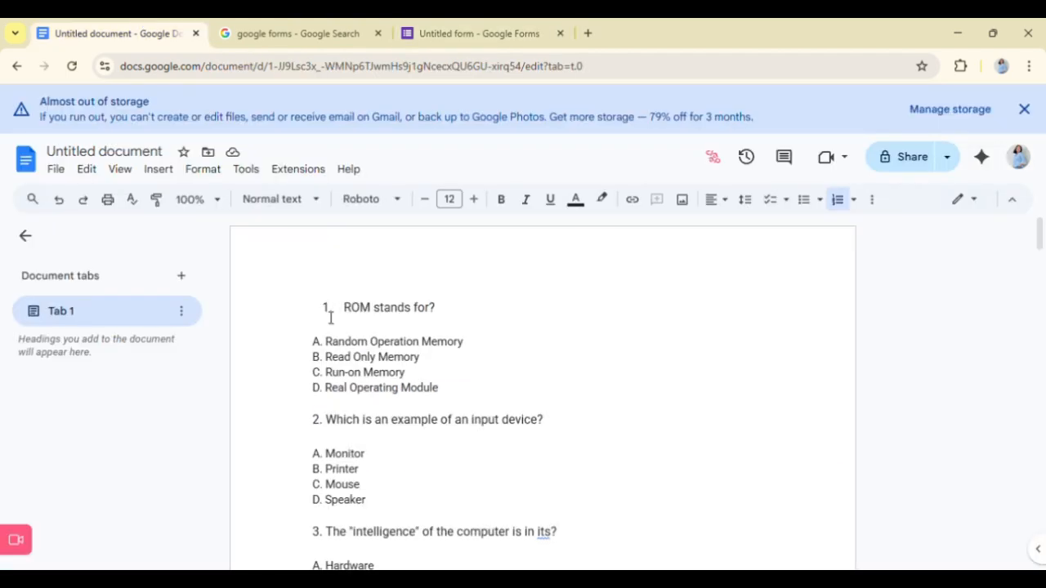
drag(331, 318, 479, 316)
key(ctrl+c)
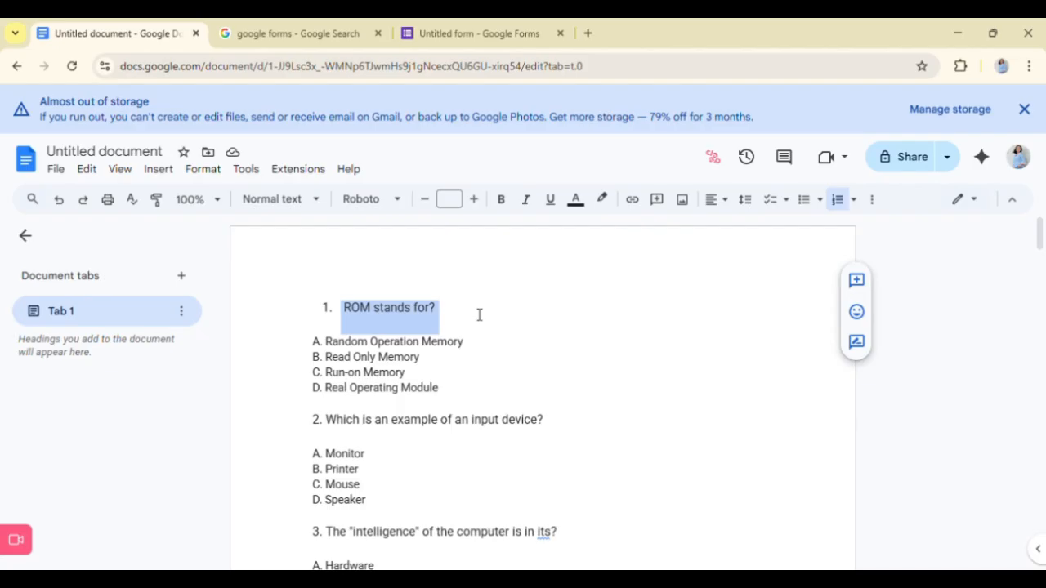
click(496, 34)
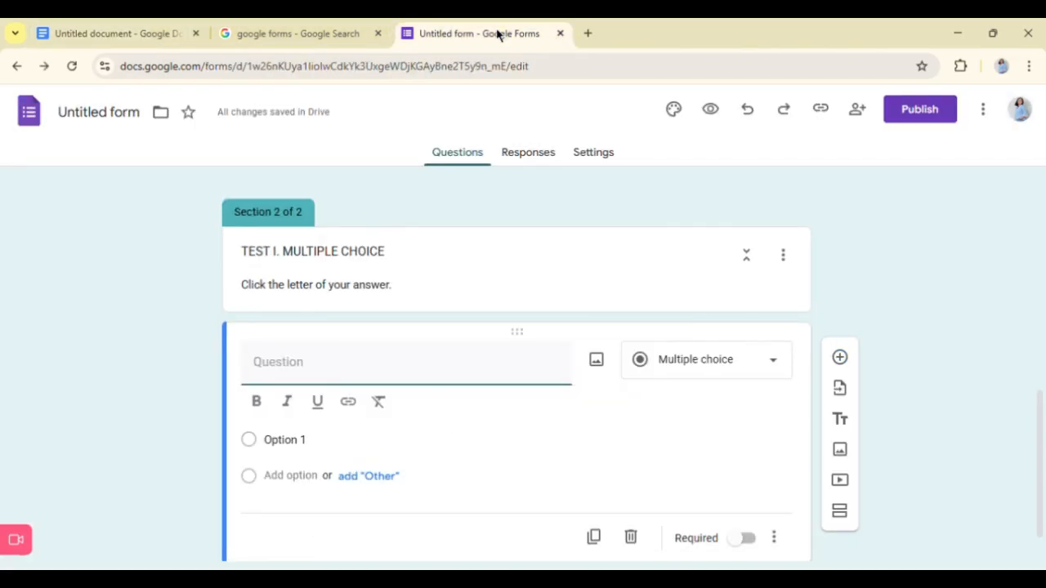
key(ctrl+v)
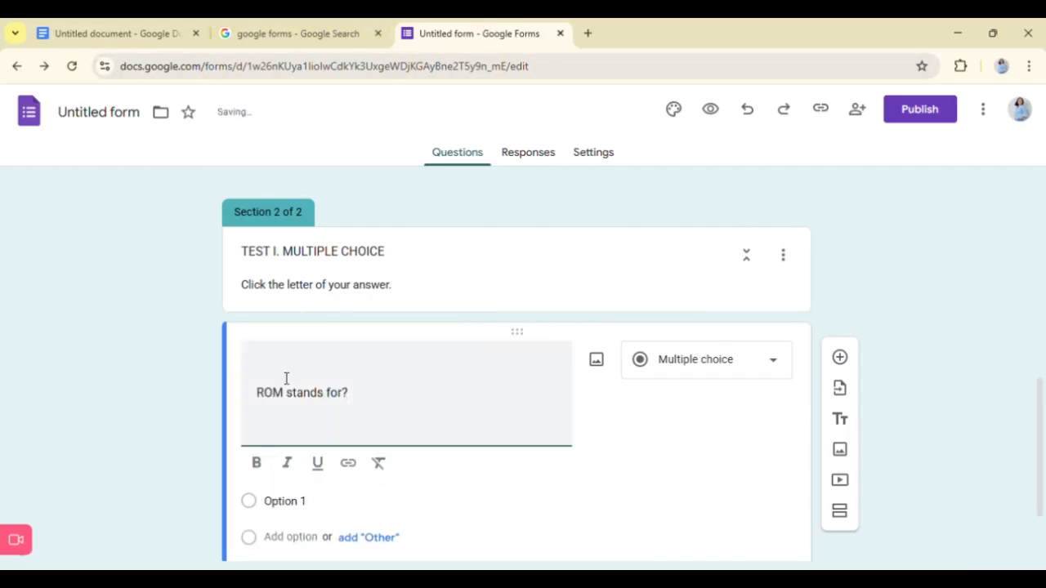
text(1.)
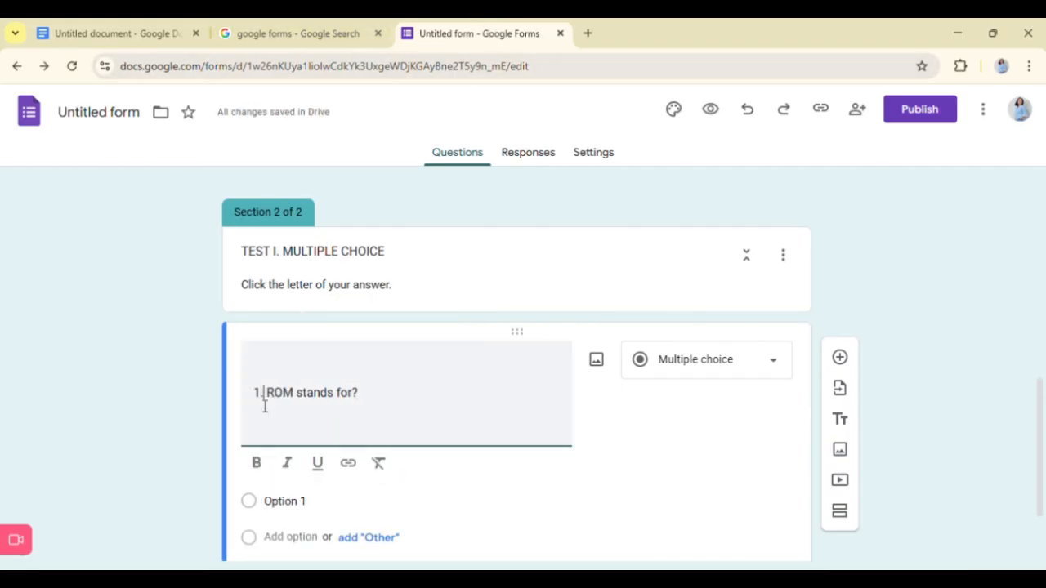
scroll(328, 477, down, 1)
scroll(323, 470, down, 1)
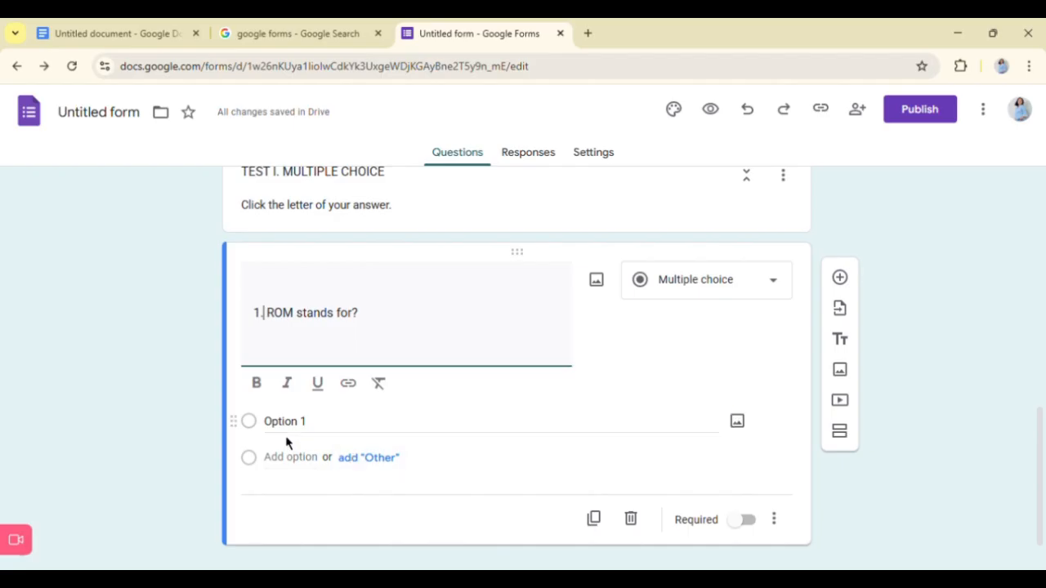
- Copy "A. Random Operation Memory" from the Google Docs document into the first answer option of question 1
click(301, 433)
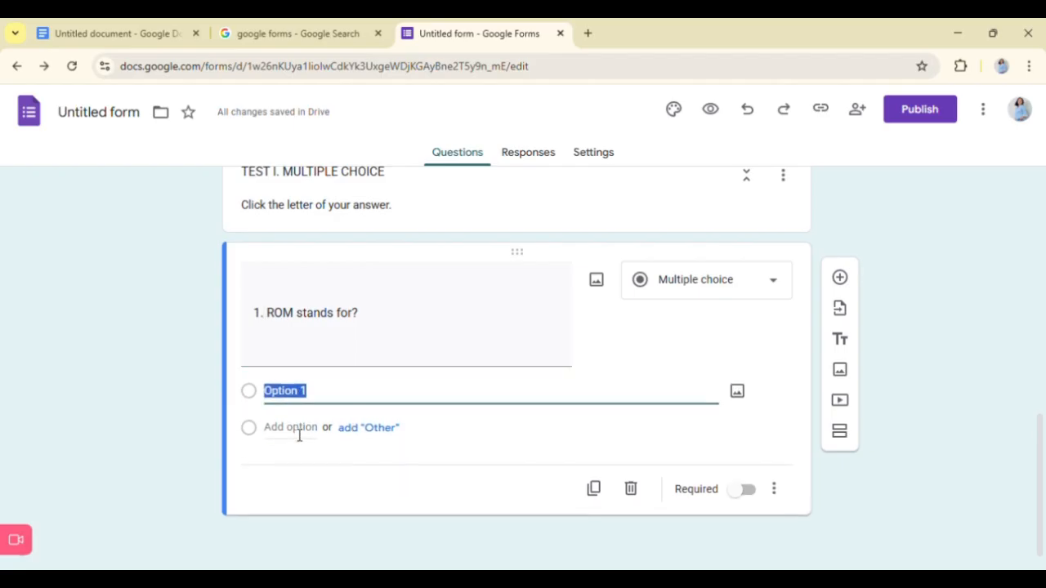
click(98, 24)
drag(313, 342, 482, 355)
key(ctrl+c)
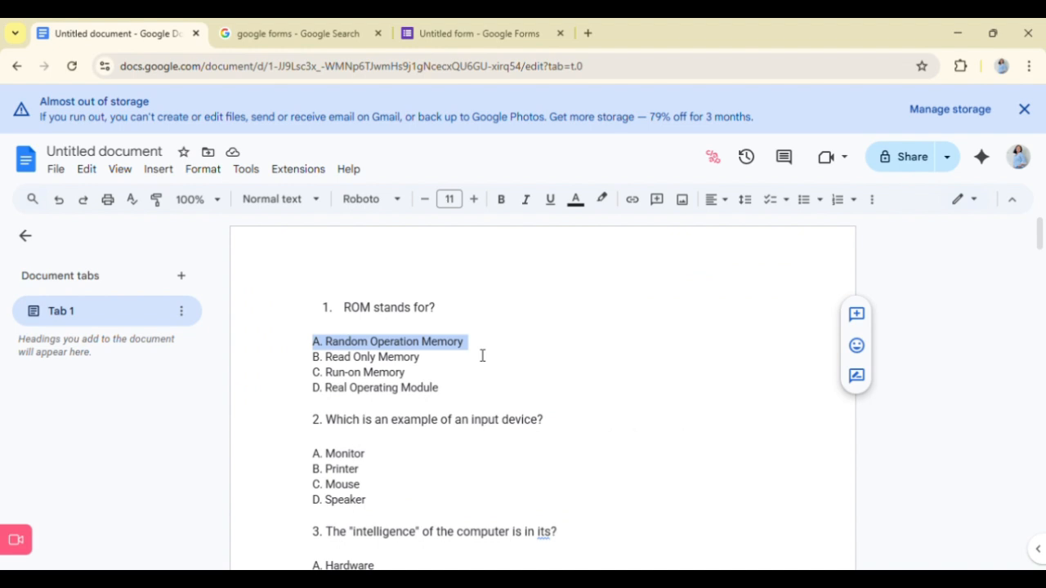
click(483, 34)
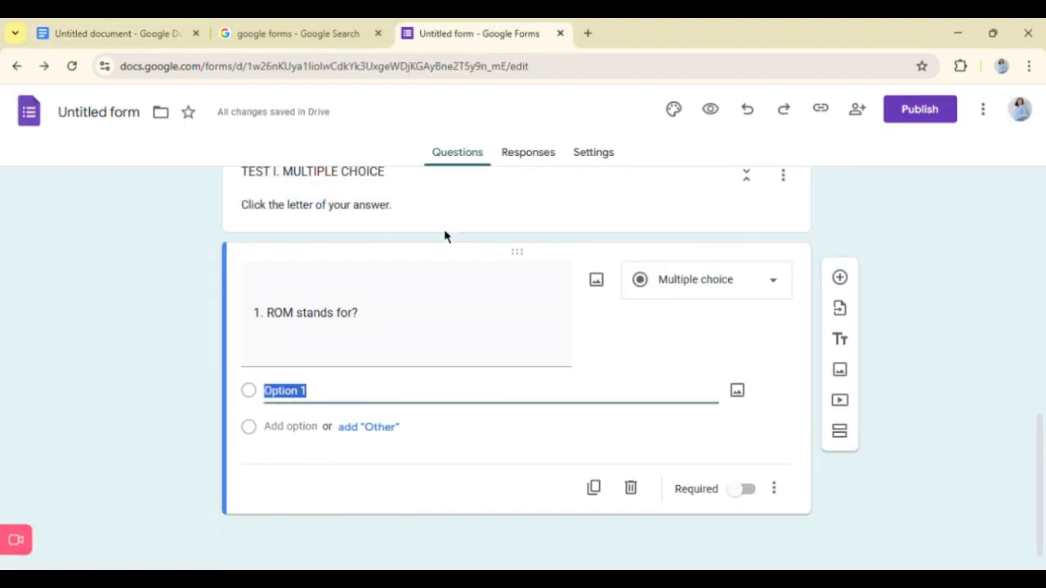
key(ctrl+v)
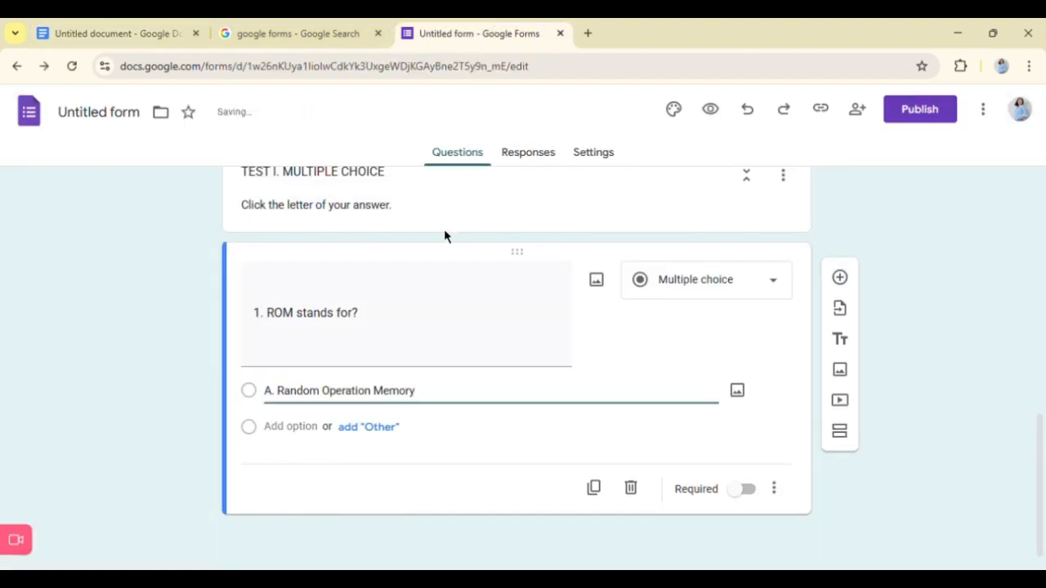
- Add a second answer option to question 1 with "B. Read Only Memory" copied from the Google Docs document
click(313, 427)
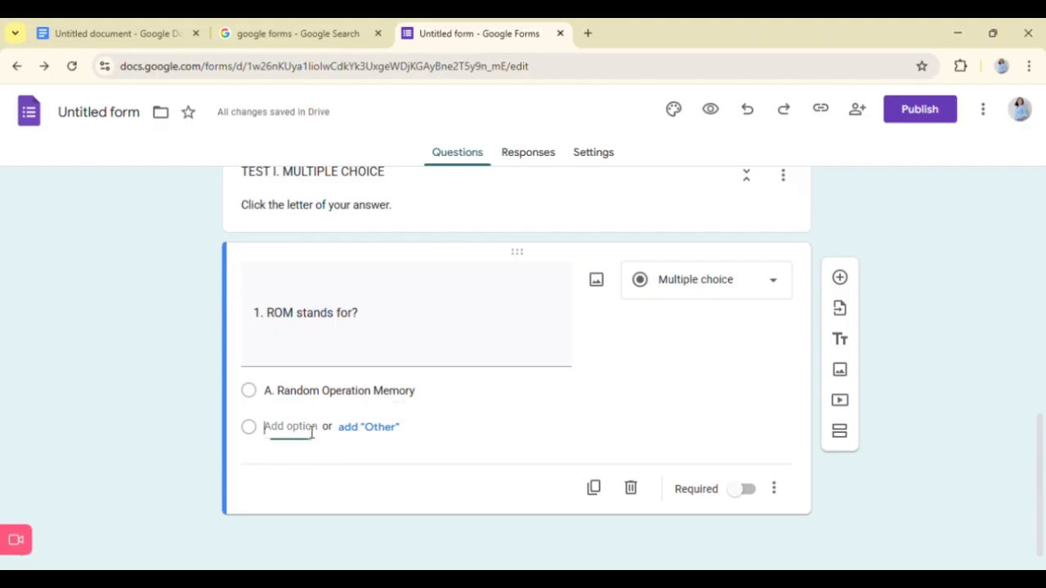
click(152, 29)
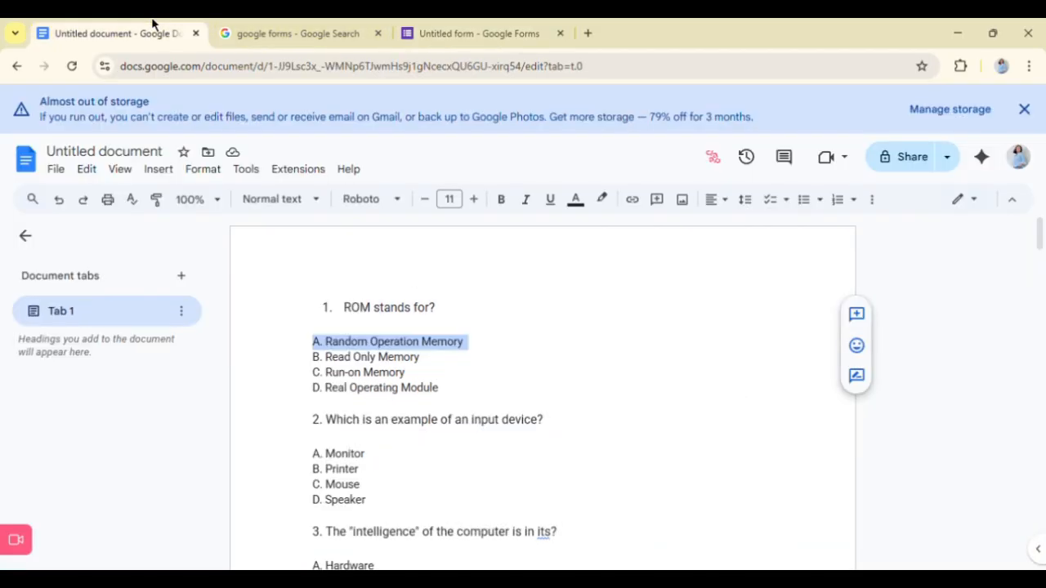
drag(313, 357, 453, 367)
key(ctrl+c)
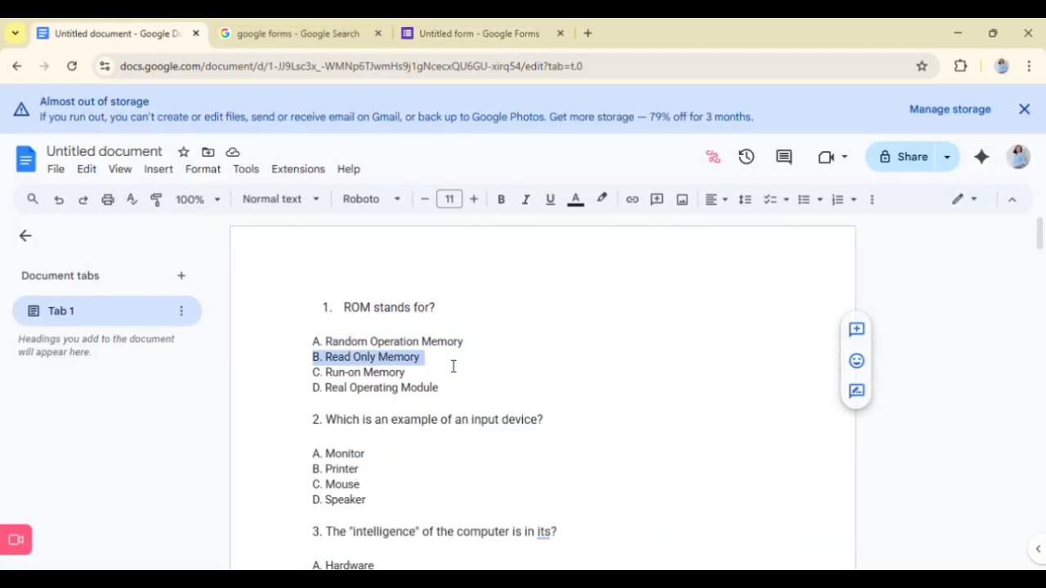
click(481, 23)
key(ctrl+v)
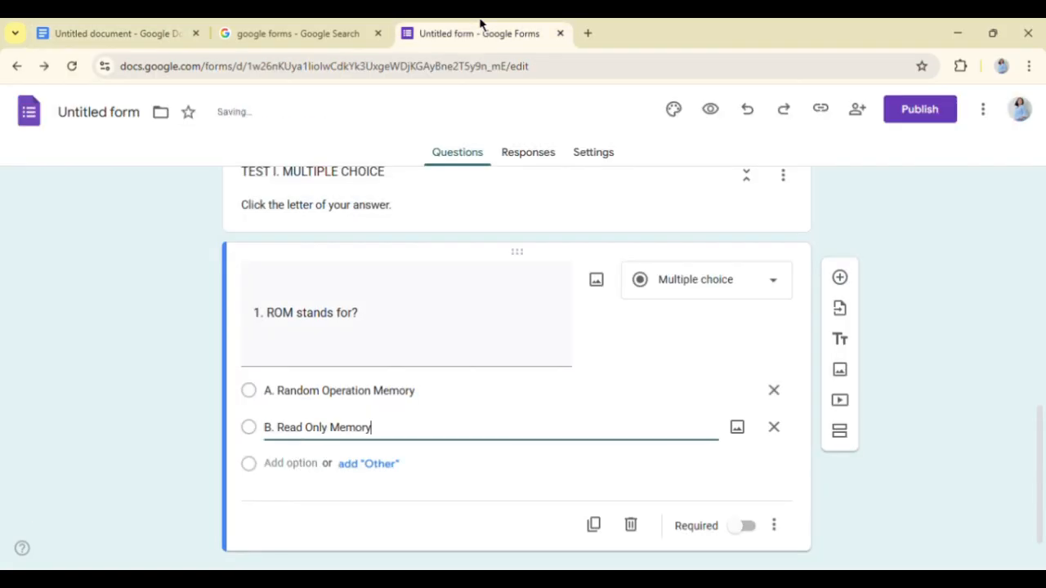
- Add a third answer option to question 1 with "C. Run-on Memory" copied from the Google Docs document
click(140, 23)
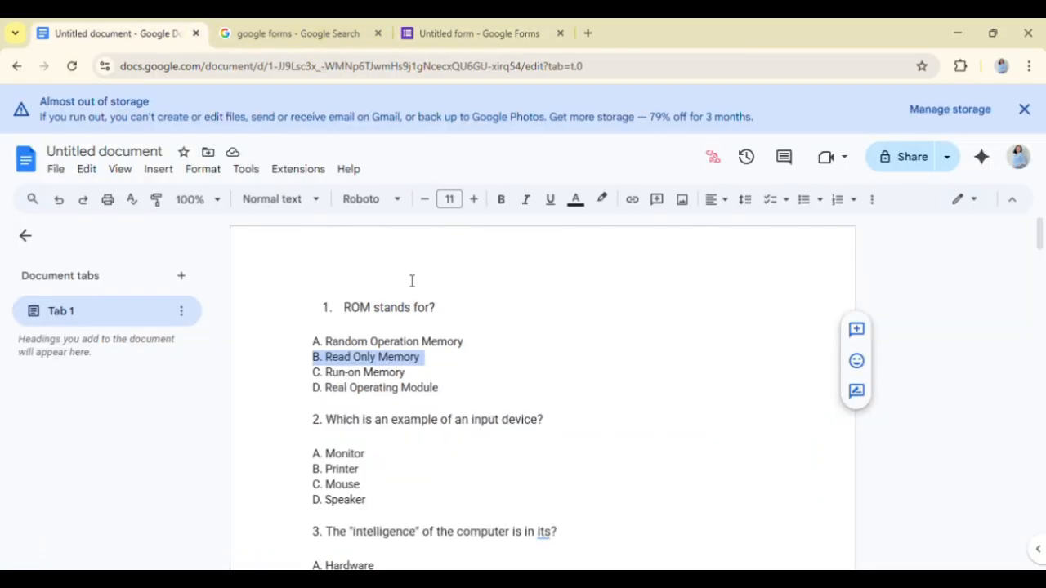
drag(313, 373, 407, 373)
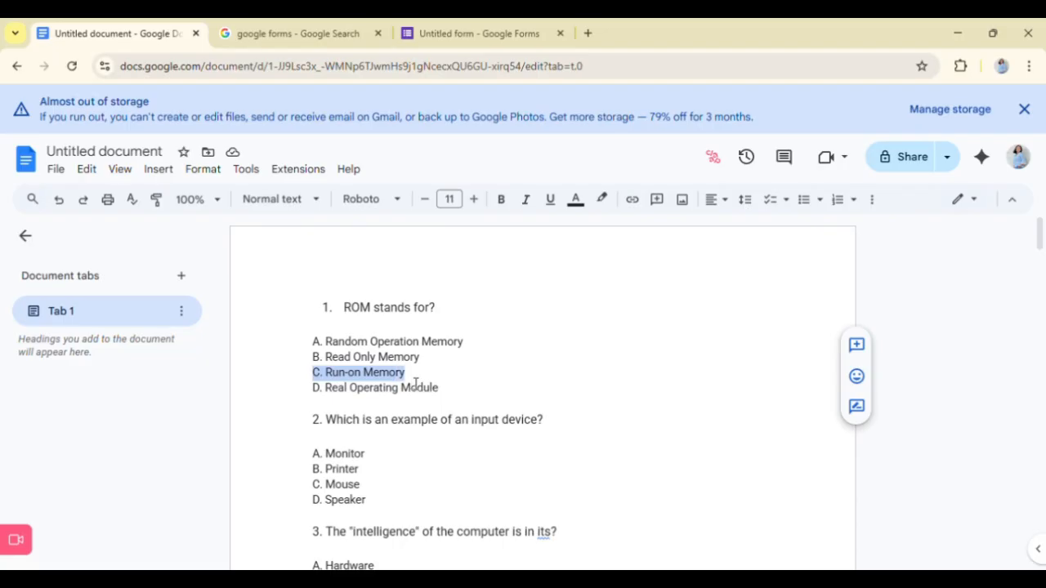
key(ctrl+v)
key(ctrl+z)
key(ctrl+c)
click(476, 27)
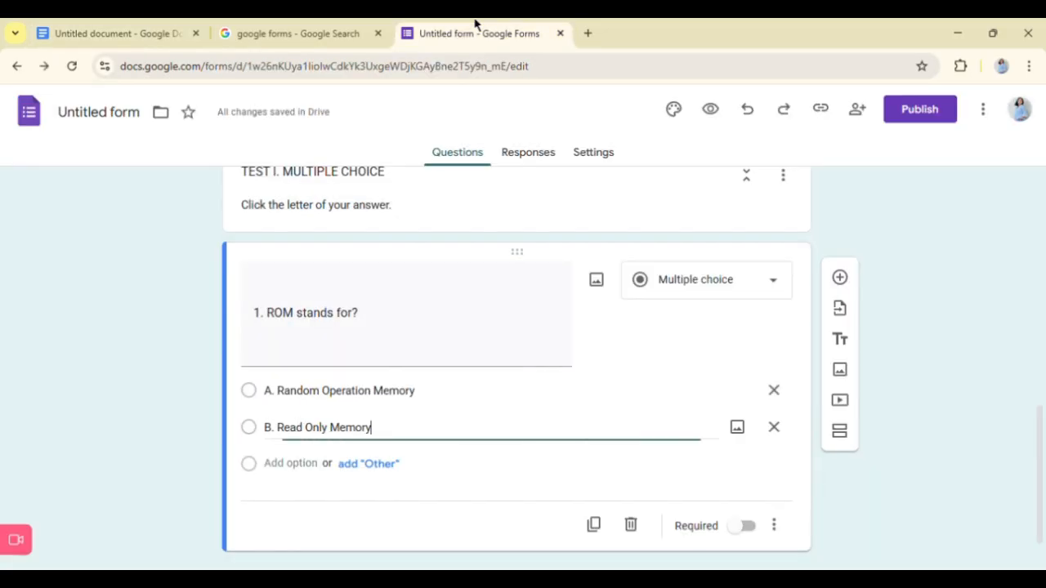
click(299, 479)
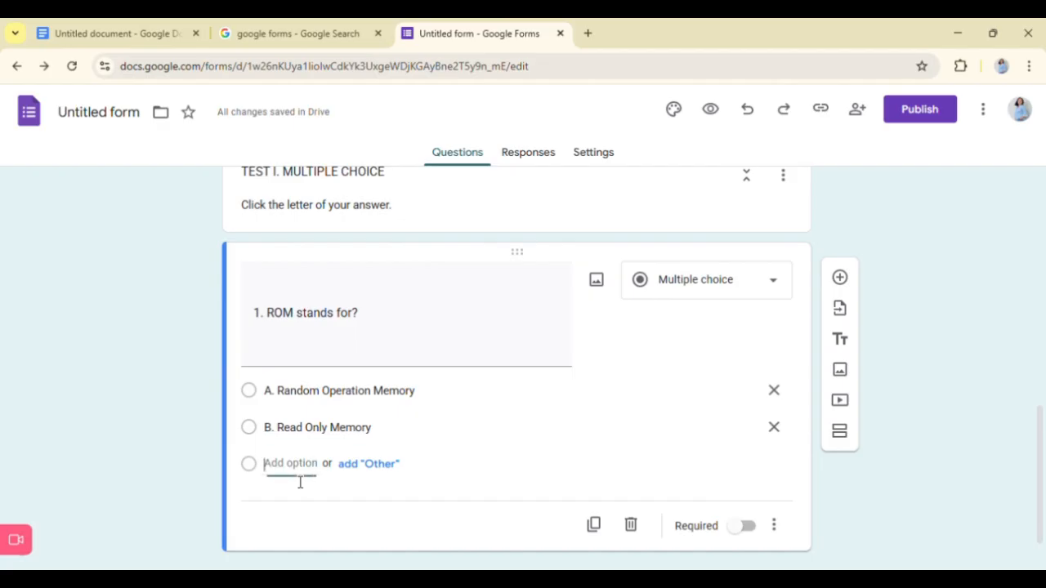
key(ctrl+v)
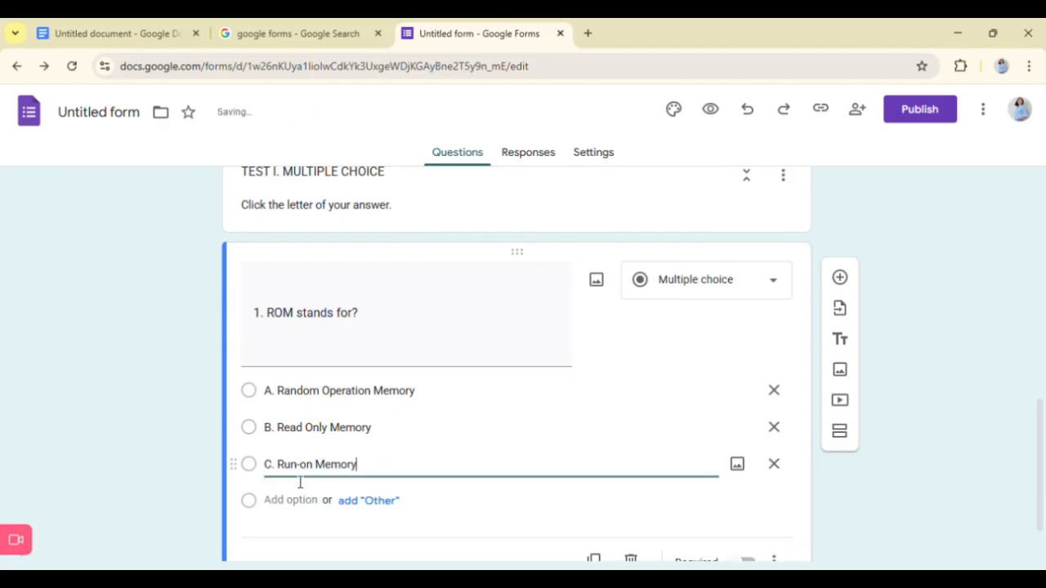
- Add a fourth answer option to question 1 with "D. Real Operating Module" copied from the Google Docs document
click(292, 502)
click(72, 25)
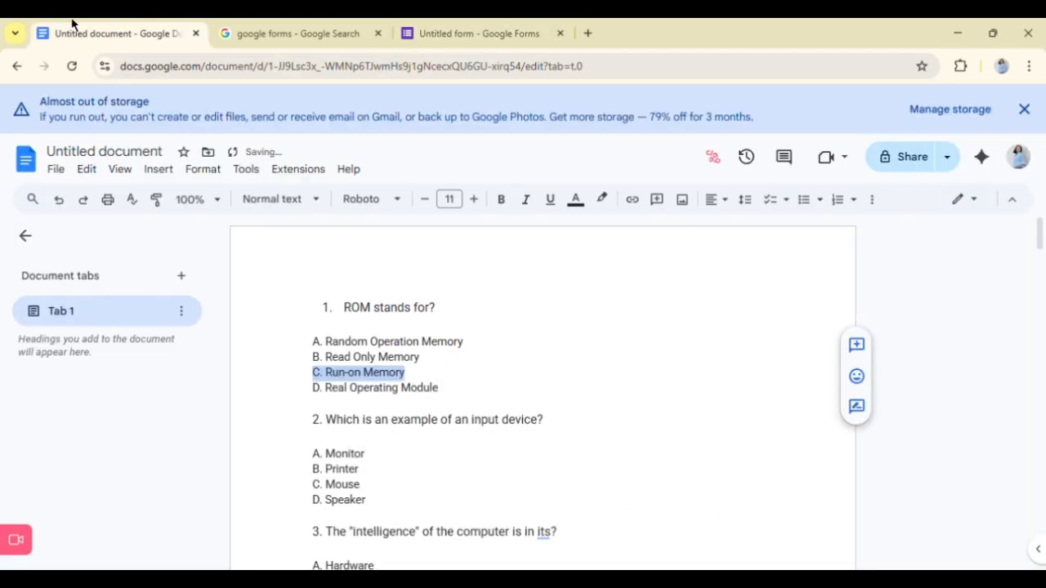
drag(313, 388, 485, 417)
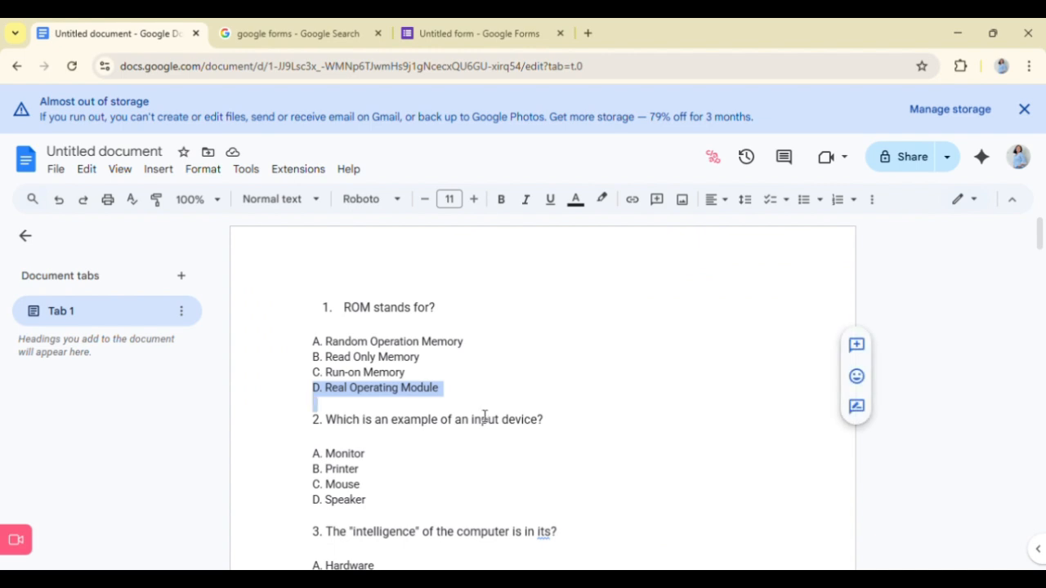
key(ctrl+c)
click(455, 24)
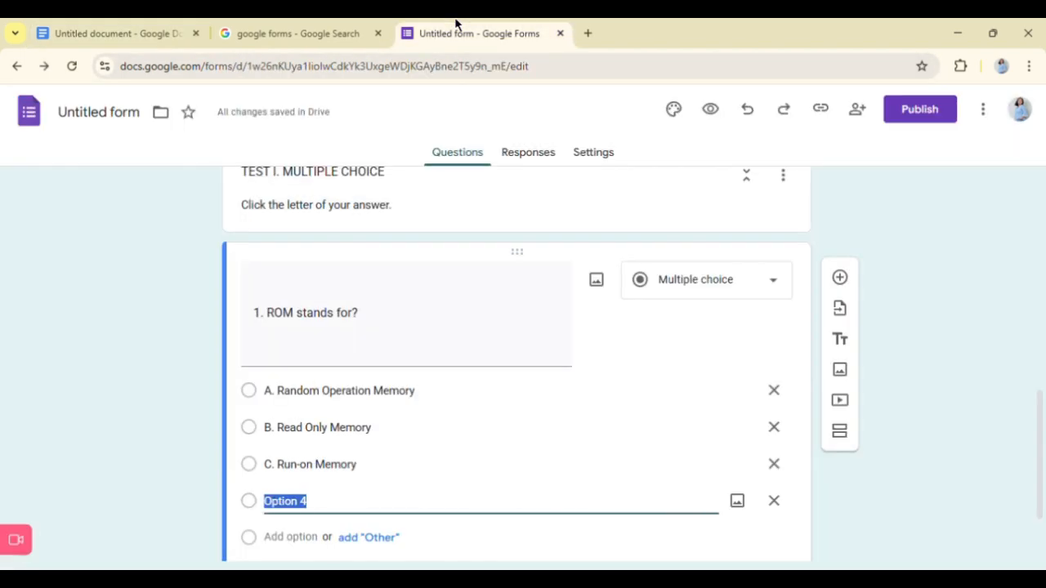
key(ctrl+v)
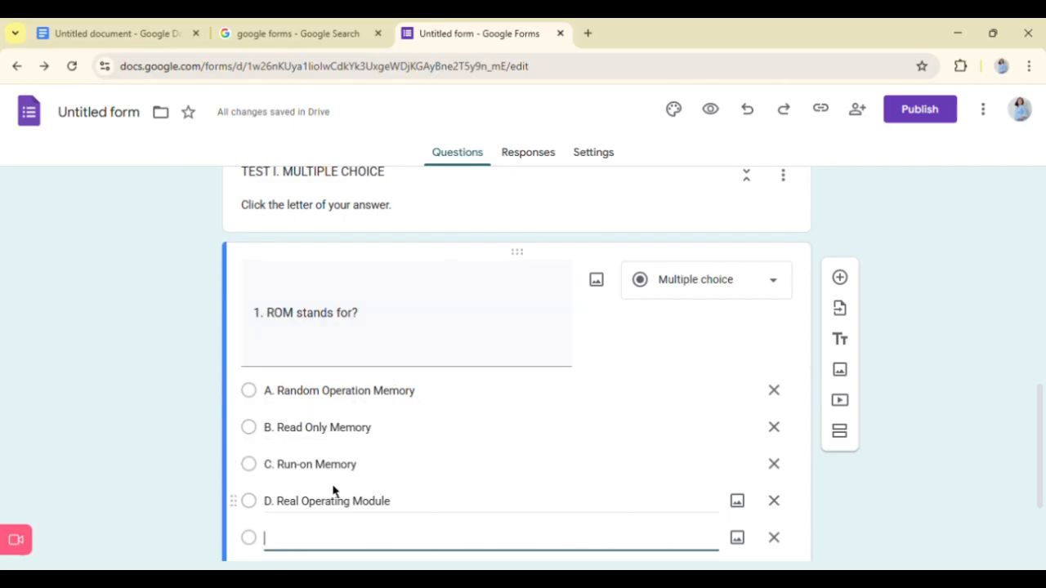
- Leave the answer options of question 1 and mark the question as required
scroll(333, 491, down, 1)
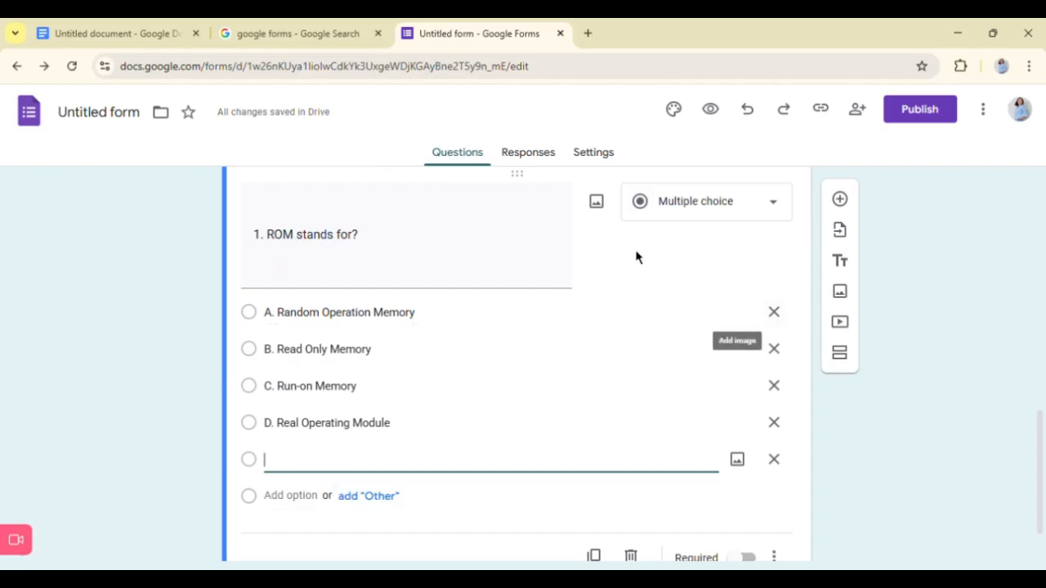
triple_click(566, 259)
click(656, 256)
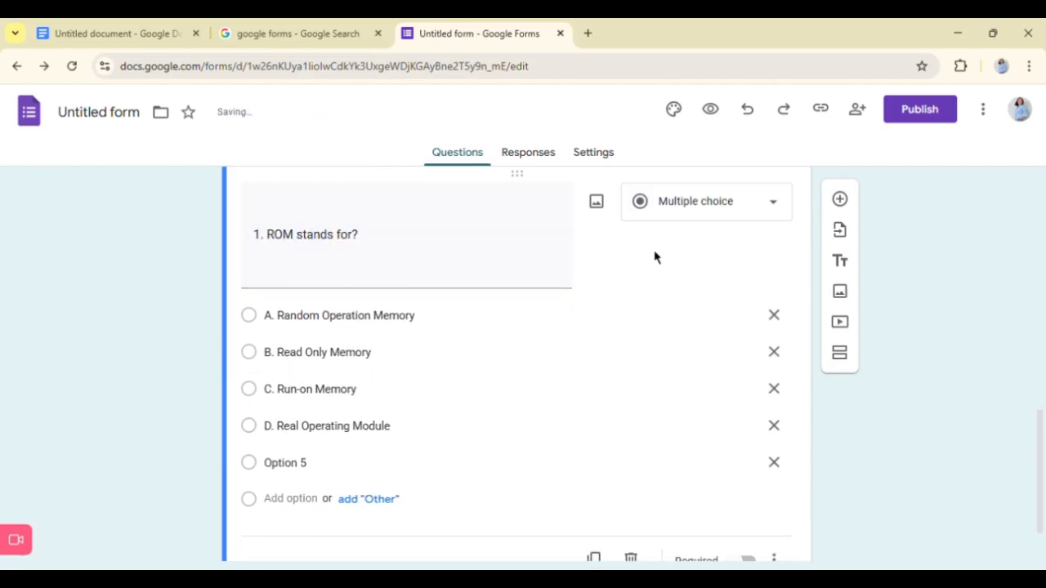
scroll(668, 294, down, 1)
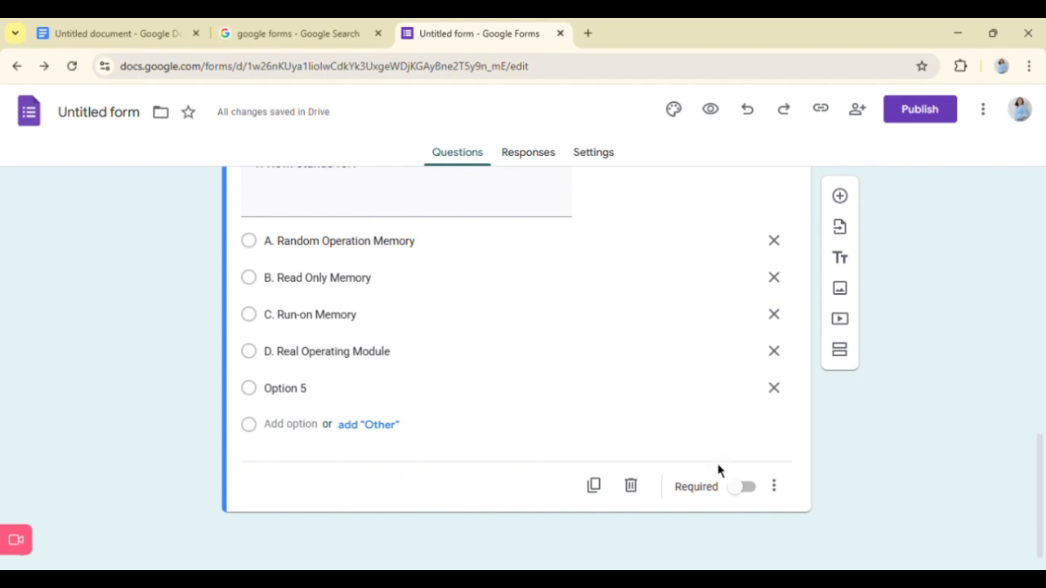
click(745, 493)
- Add another multiple-choice question and copy "2. Which is an example of an input device?" from the Google Docs document into it
click(840, 197)
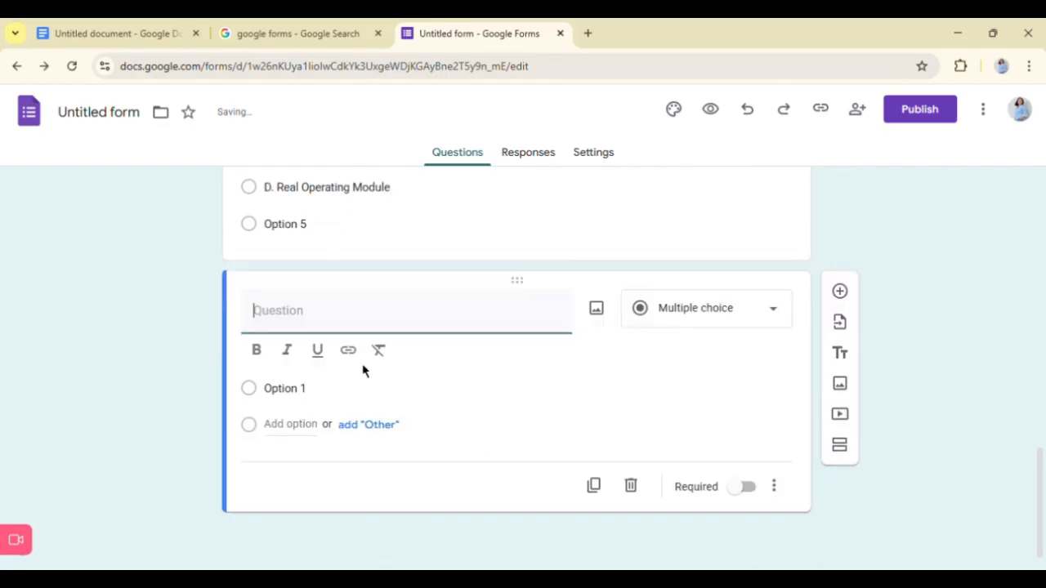
click(98, 24)
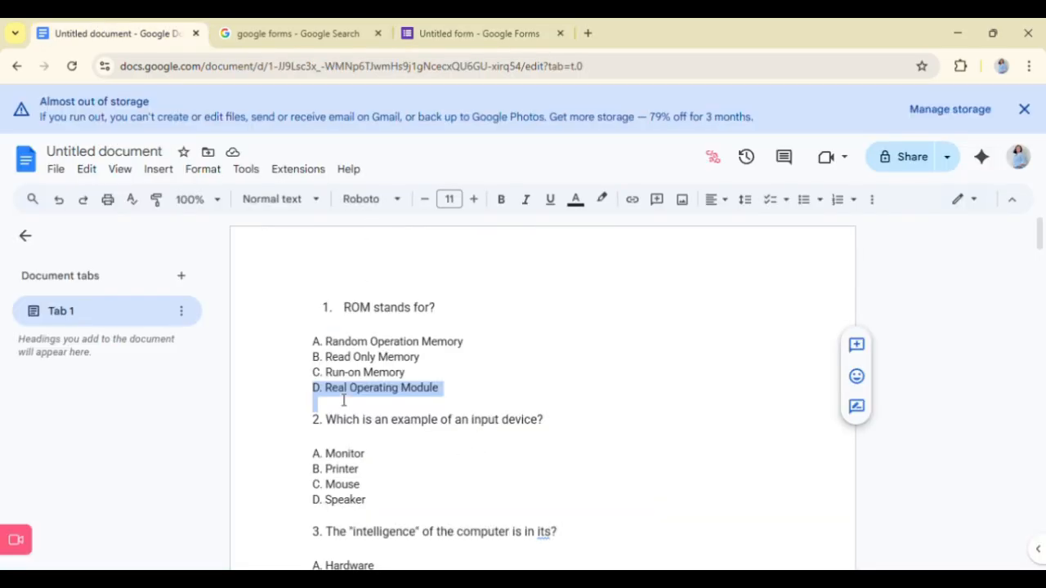
drag(322, 438, 619, 444)
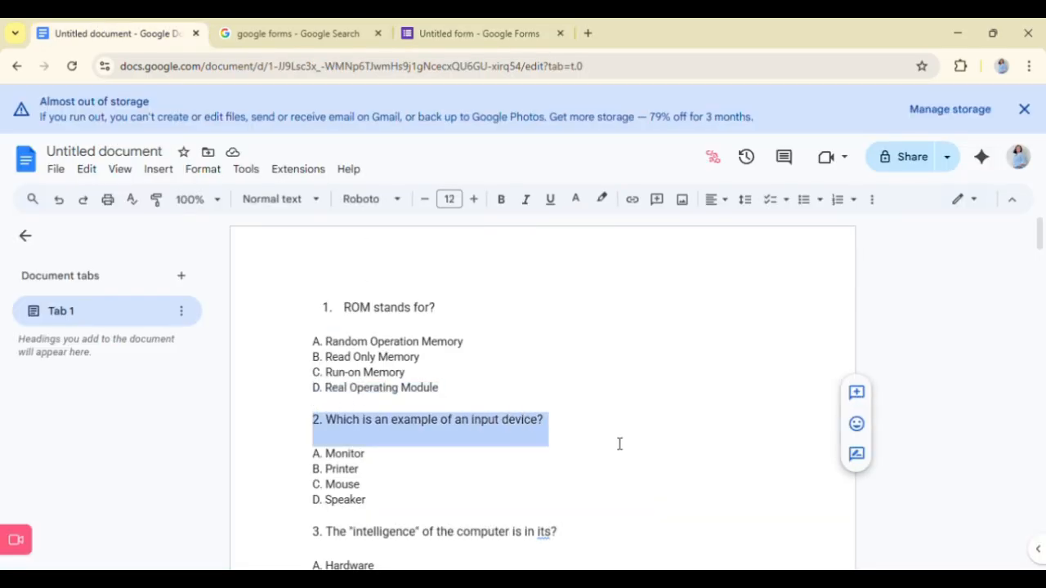
click(449, 24)
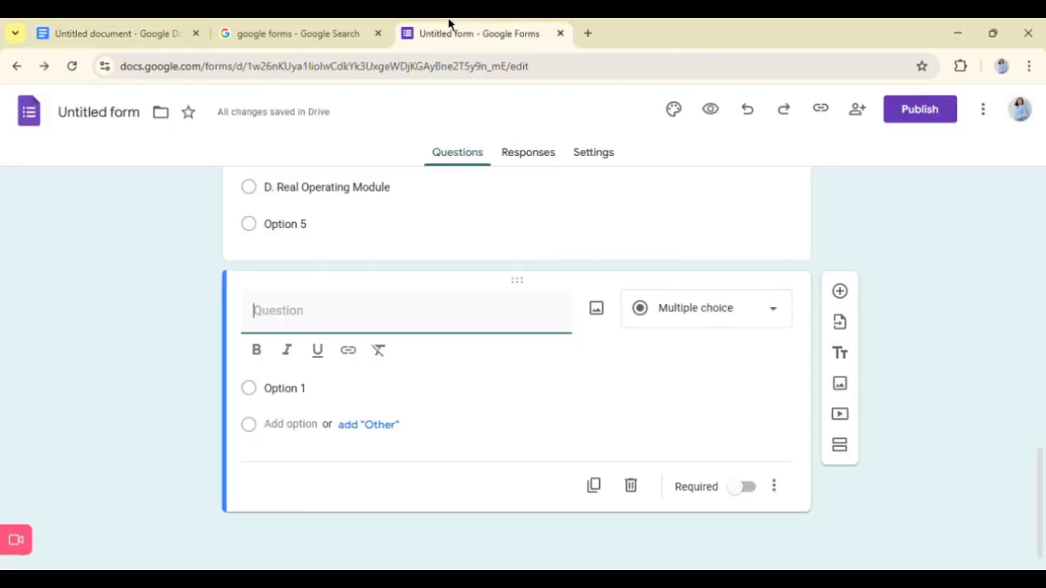
key(ctrl+v)
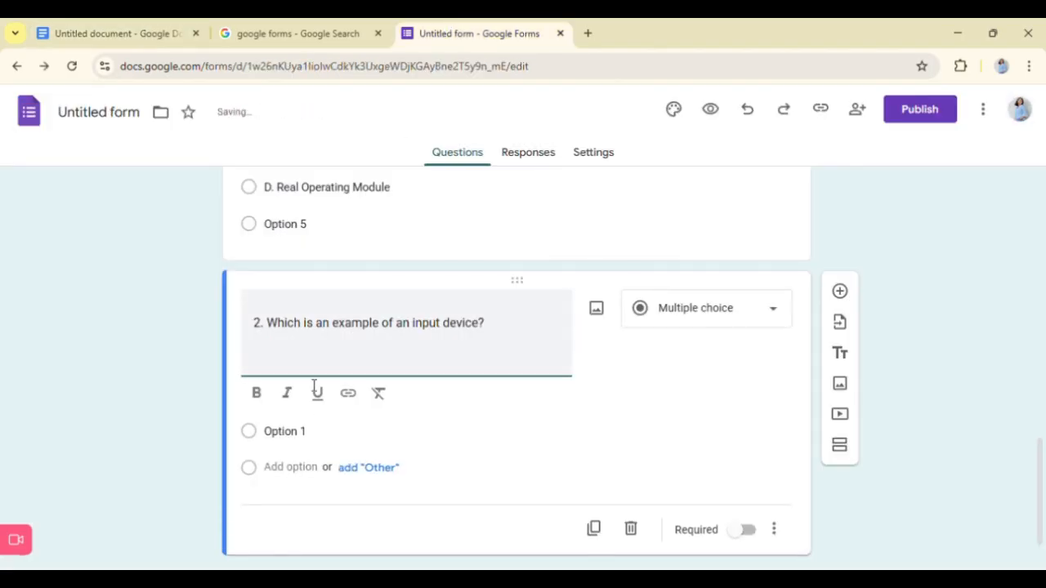
- Copy "A. Monitor" from the Google Docs document into the first answer option of question 2
click(300, 433)
click(117, 33)
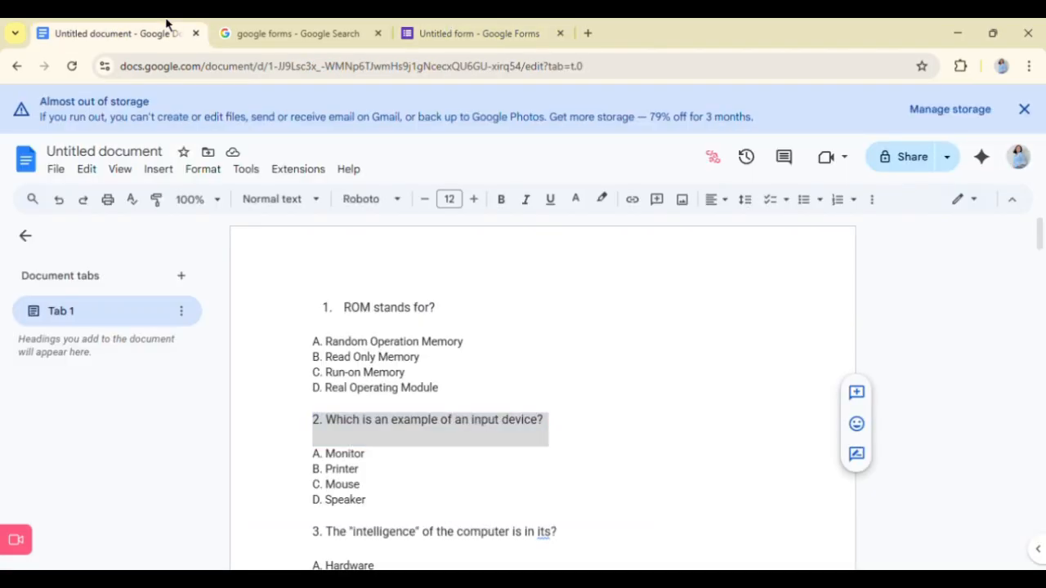
drag(313, 453, 400, 464)
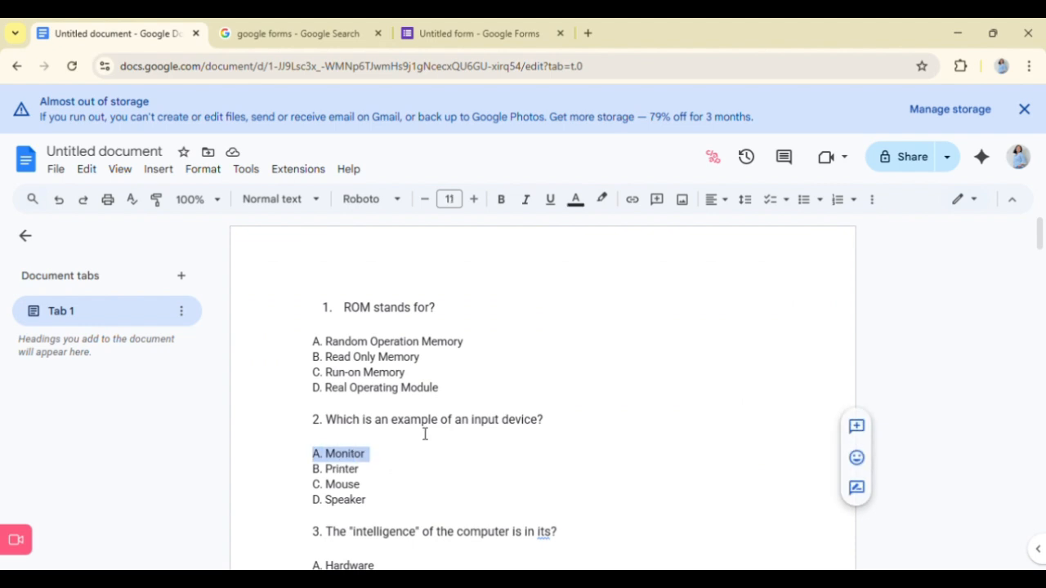
click(524, 30)
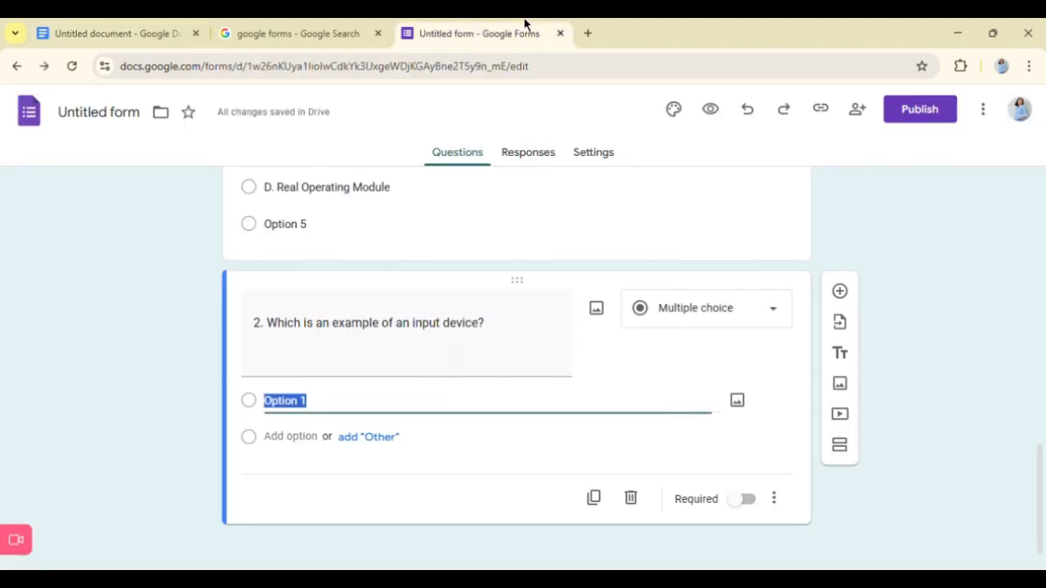
text(A. Monitor)
- Add a second answer option to question 2 with "B. Printer" copied from the Google Docs document
click(127, 24)
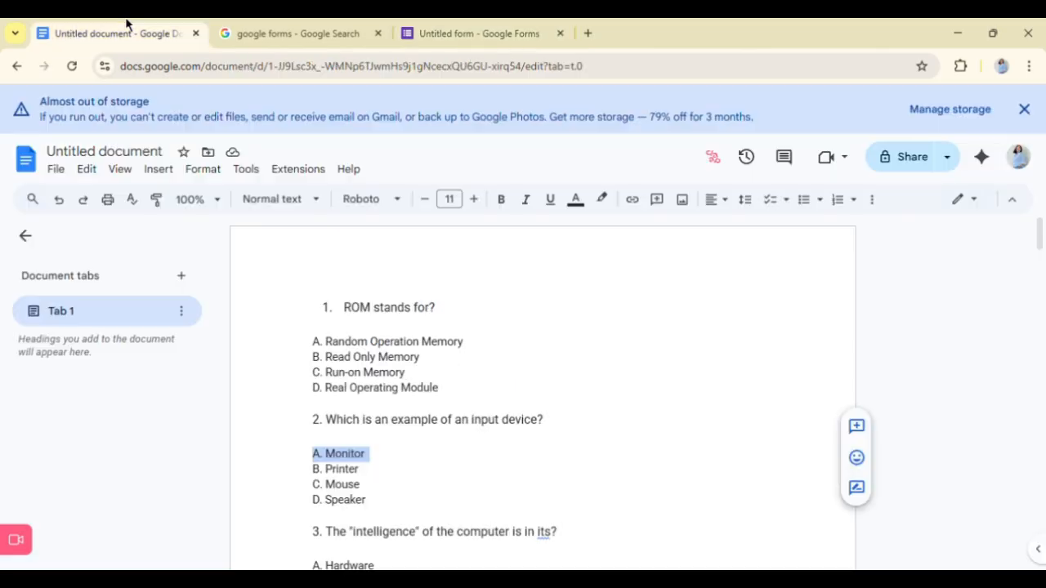
click(319, 470)
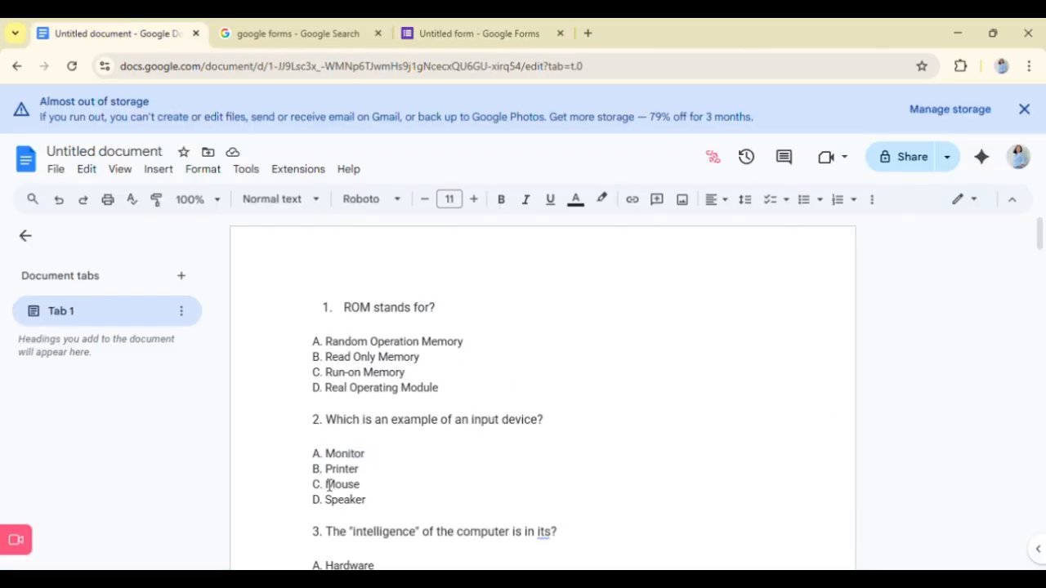
drag(313, 468, 362, 469)
key(ctrl+c)
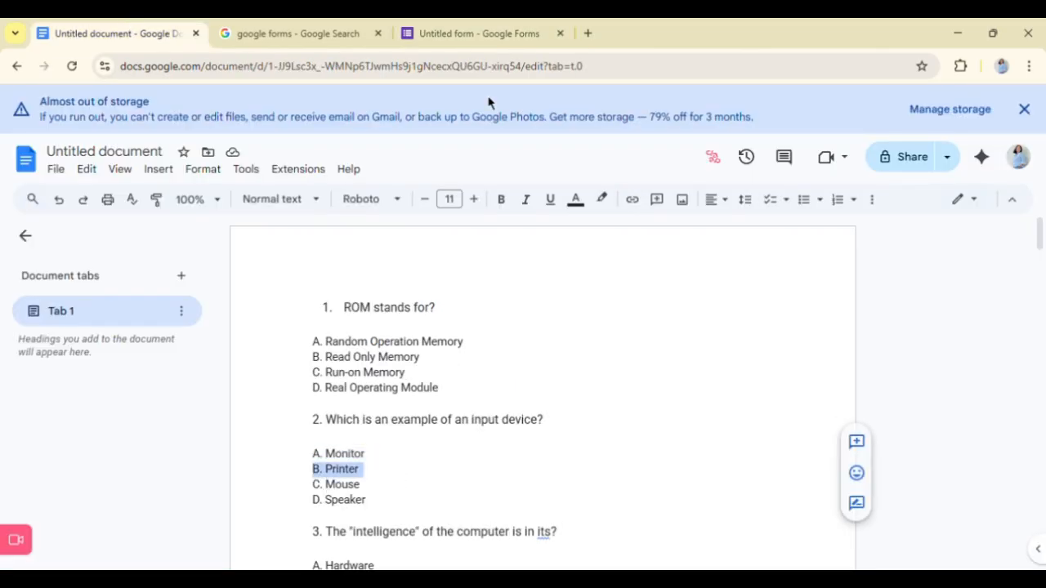
click(488, 25)
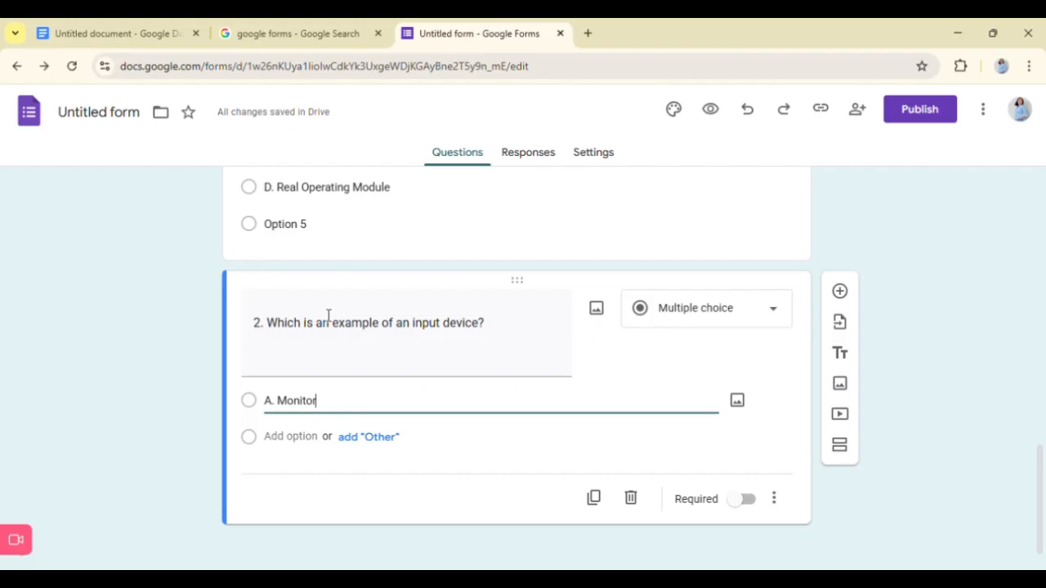
click(307, 441)
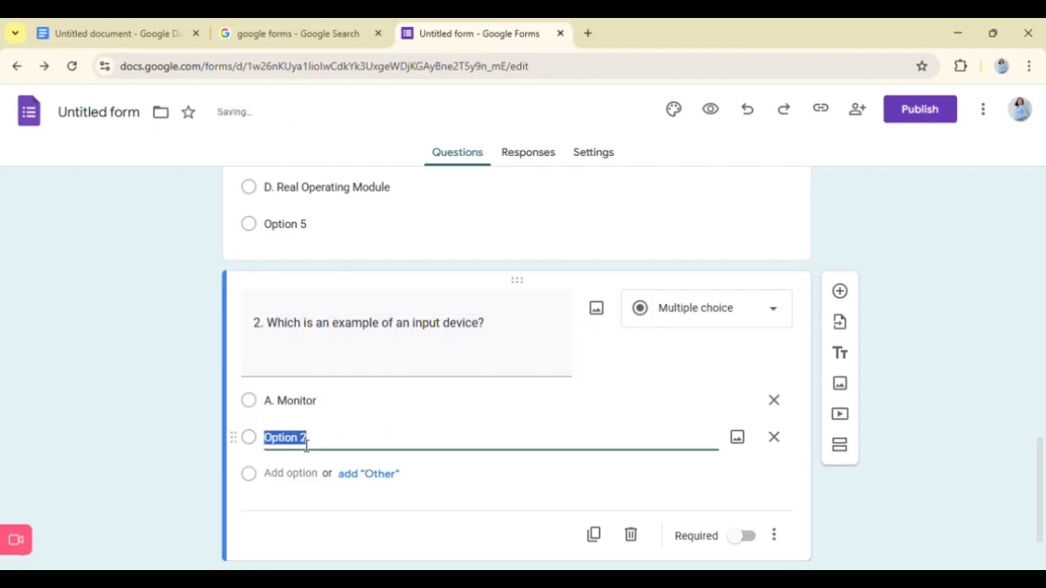
key(ctrl+v)
- Add a third answer option to question 2 with "C. Mouse" copied from the Google Docs document
click(155, 24)
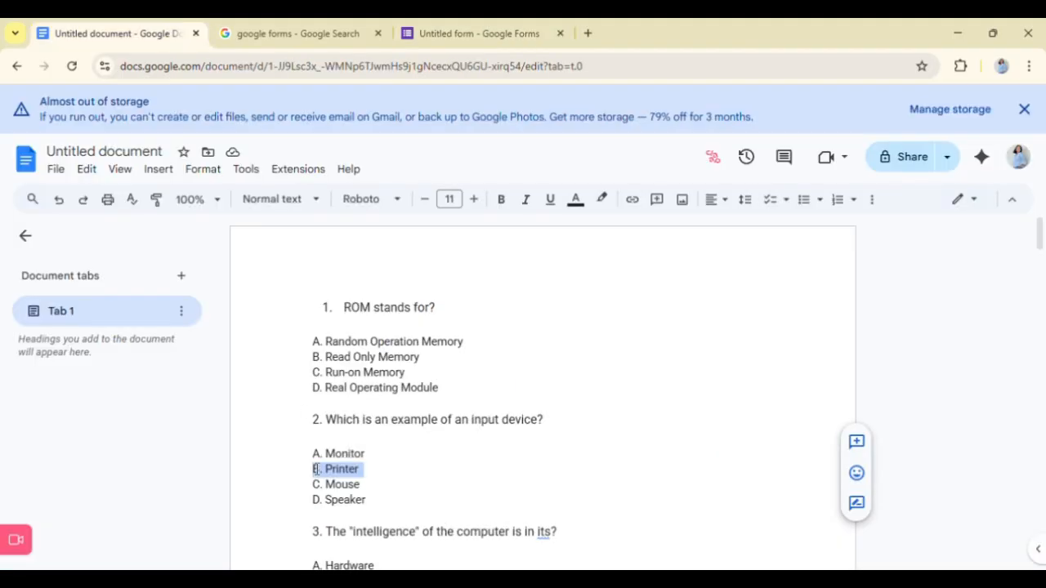
drag(313, 485, 363, 484)
key(ctrl+c)
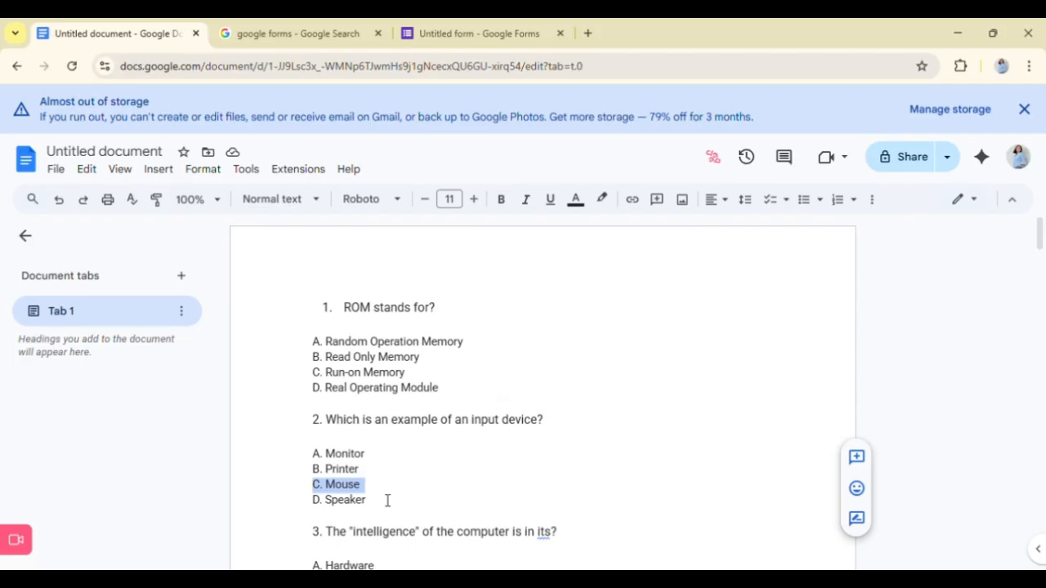
click(462, 29)
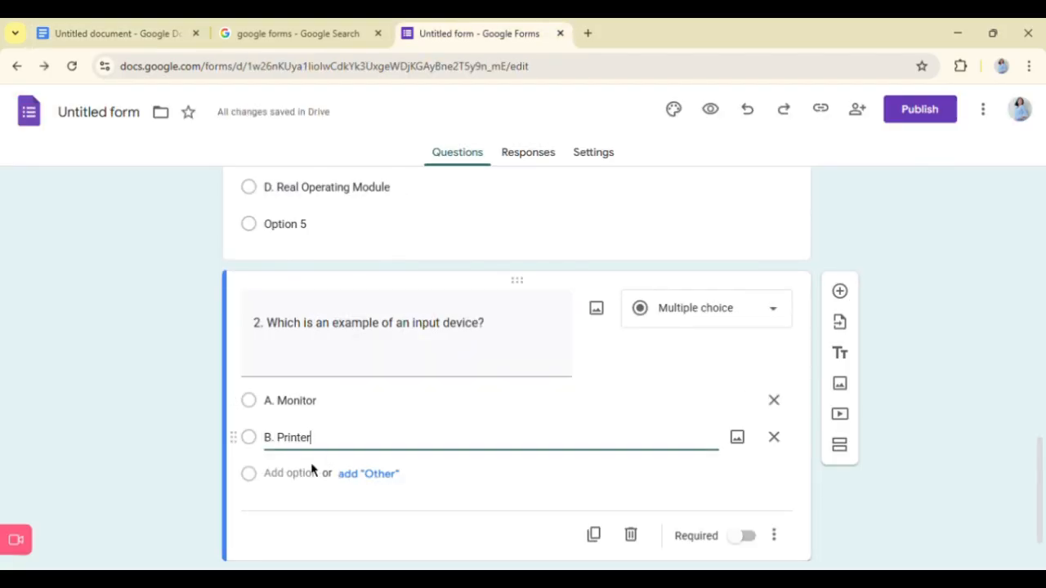
click(315, 489)
key(ctrl+v)
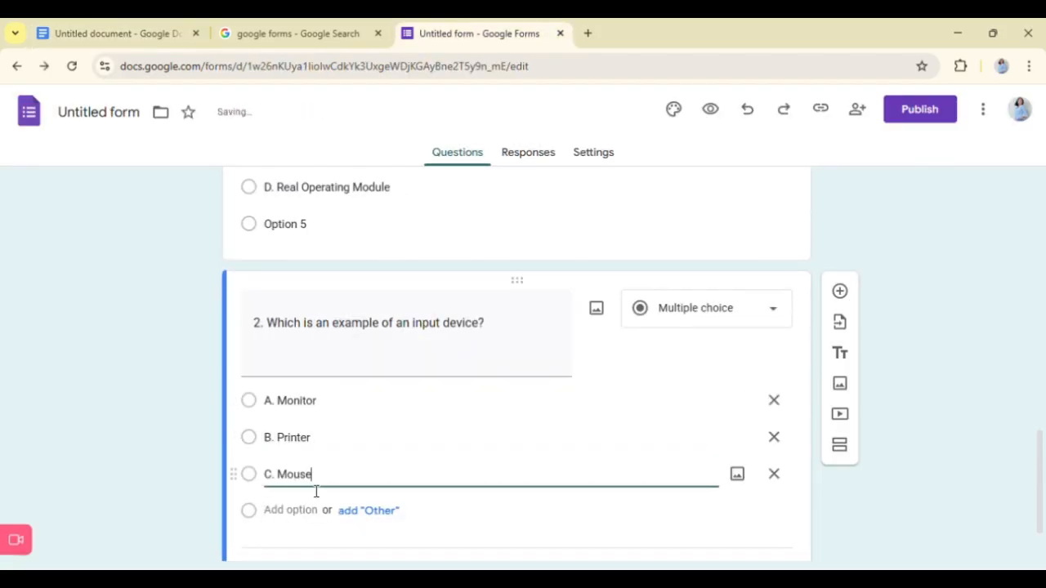
- Add a fourth answer option to question 2 with "D. Speaker" copied from the Google Docs document and mark the question as required
click(136, 24)
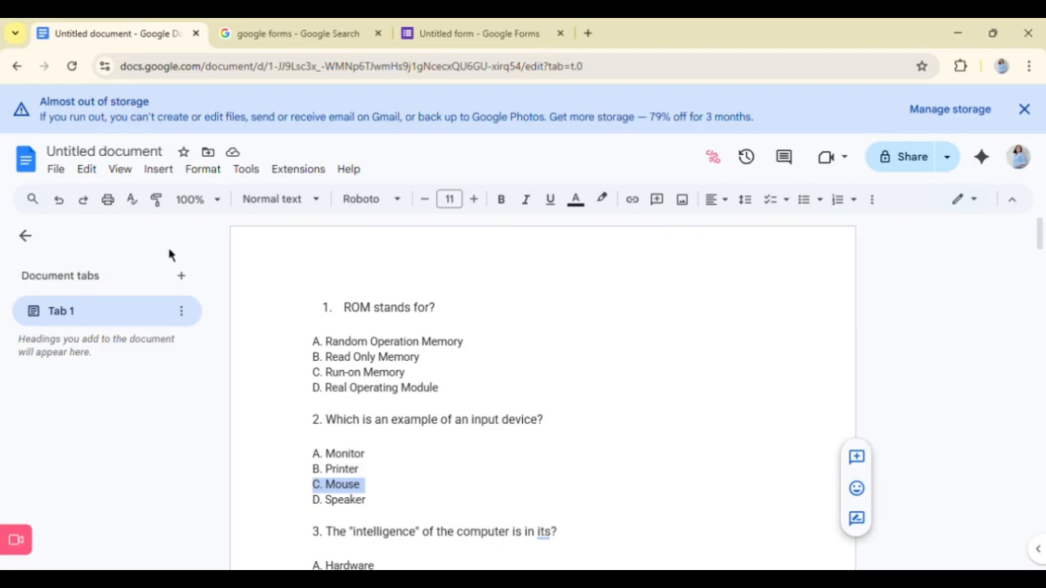
drag(314, 500, 370, 501)
key(ctrl+c)
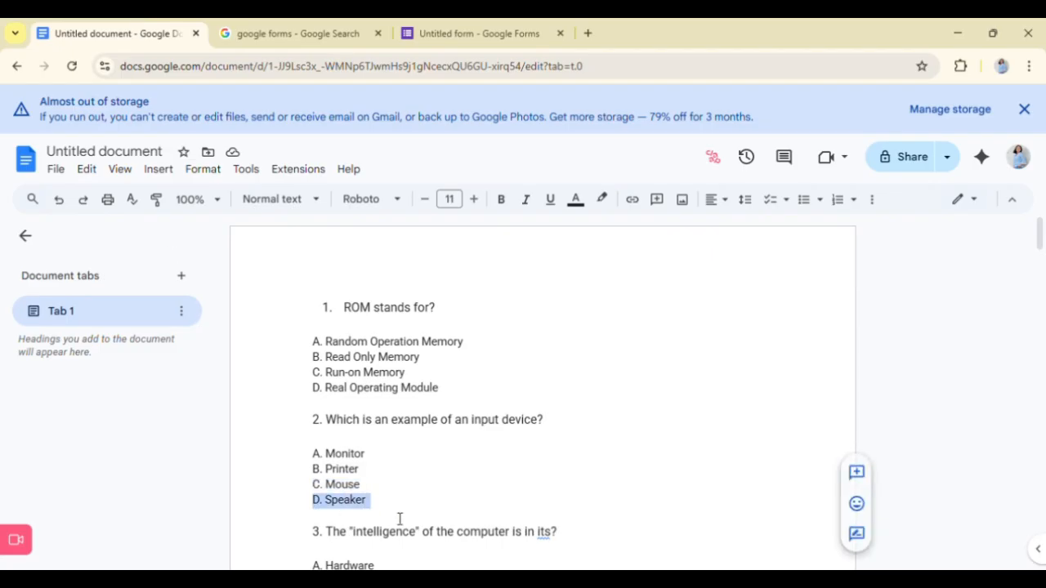
click(444, 23)
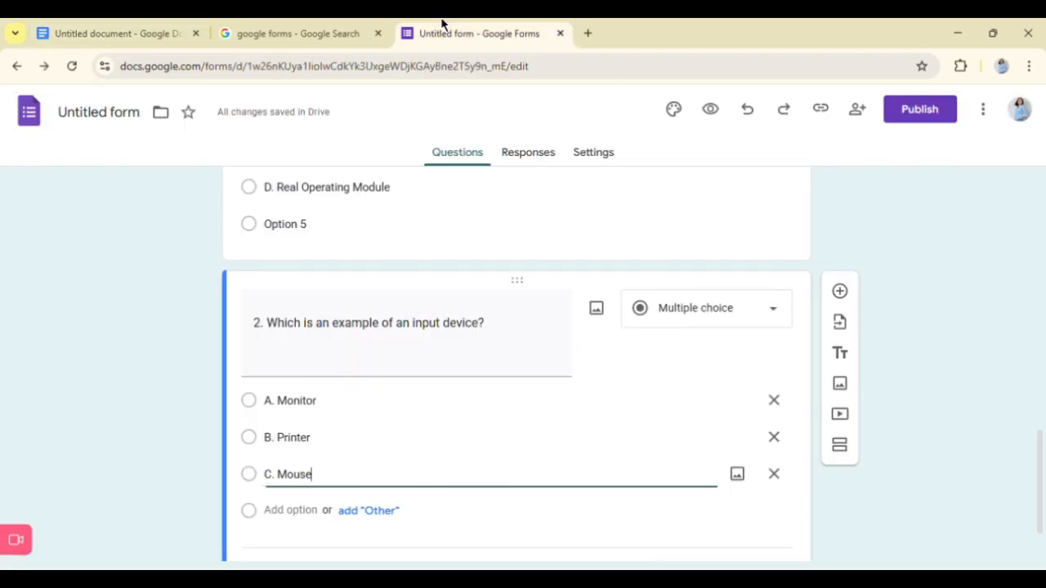
click(312, 518)
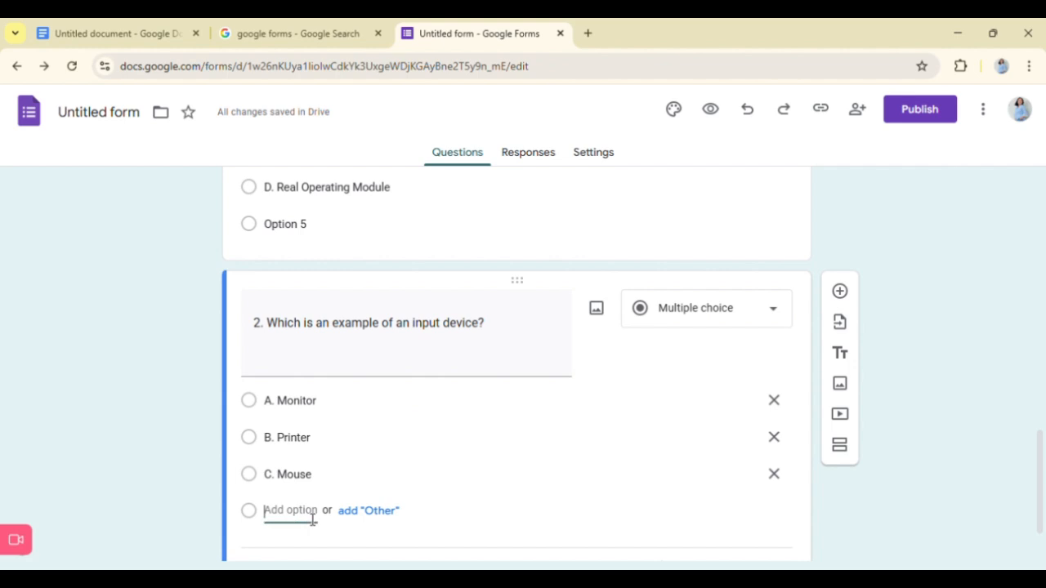
key(ctrl+v)
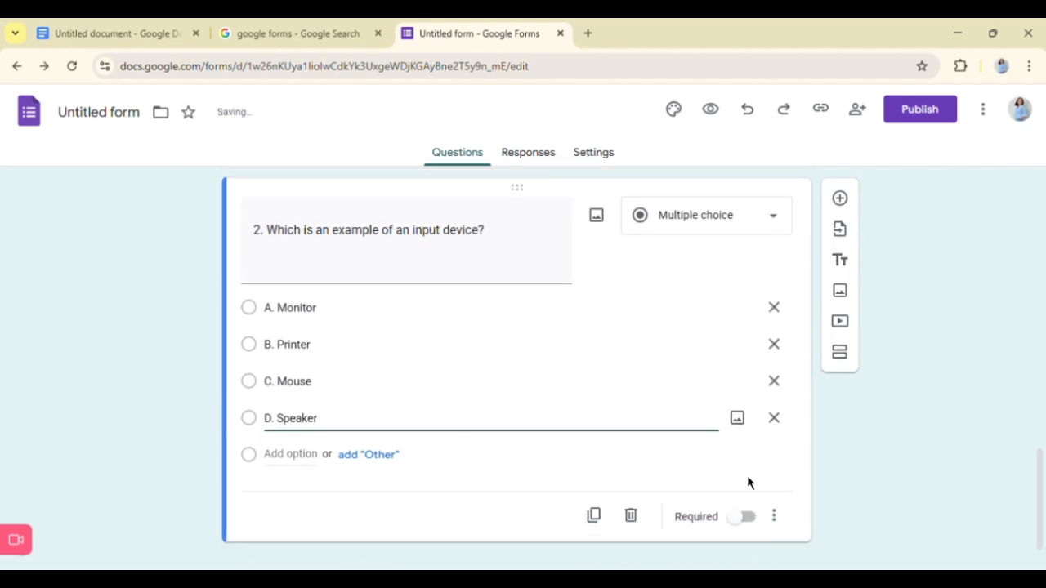
click(750, 517)
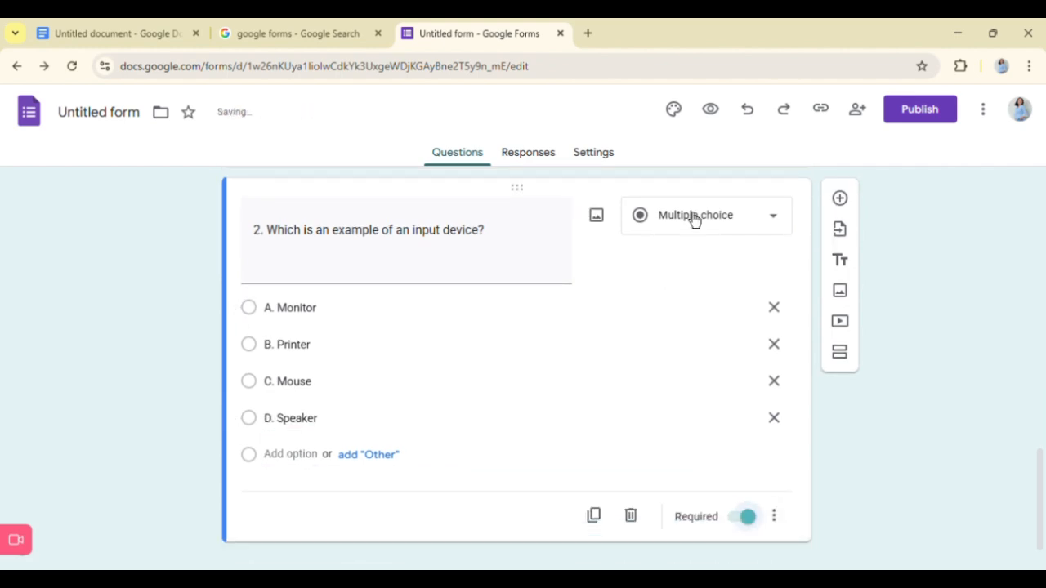
- Add another multiple-choice question and copy question 3 together with its "A. Hardware" line from the Google Docs document into the question text
scroll(694, 220, down, 1)
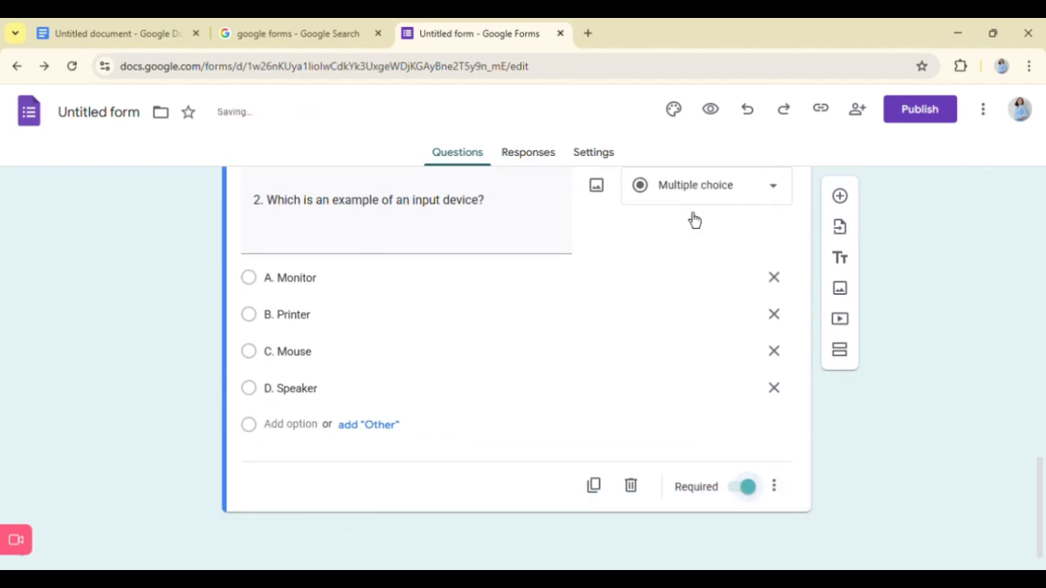
click(841, 201)
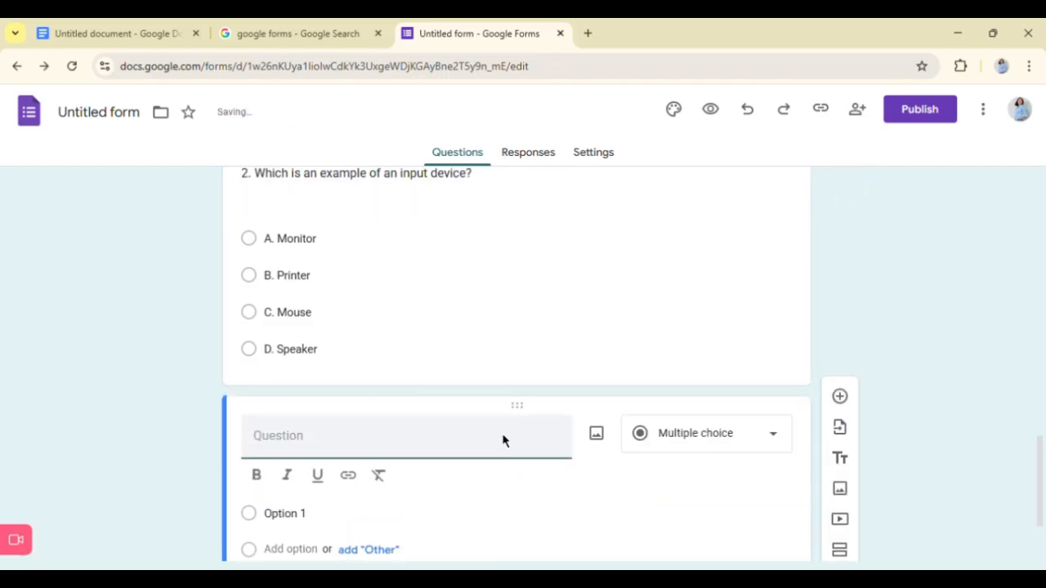
click(67, 31)
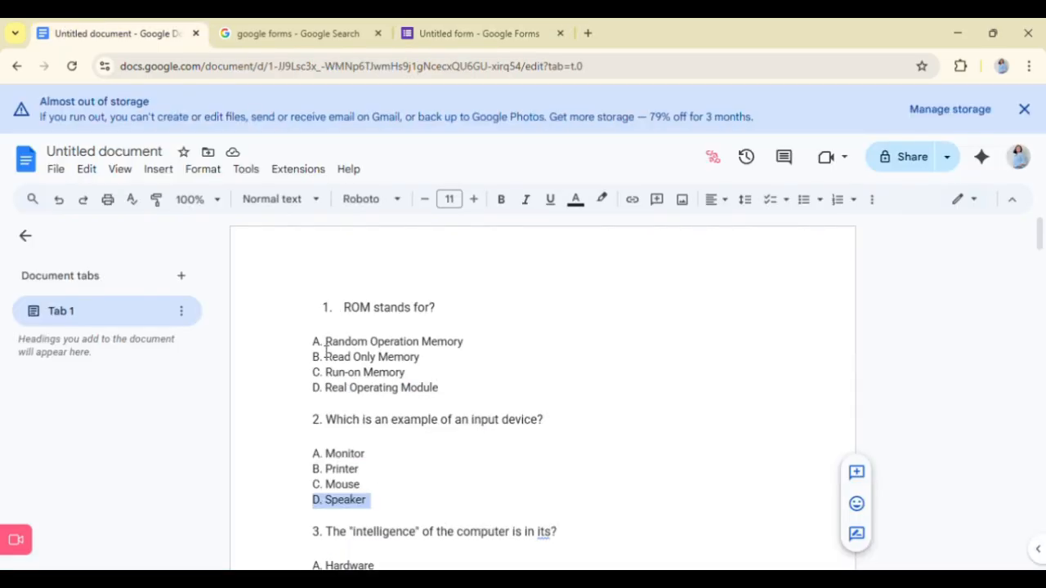
scroll(327, 351, down, 4)
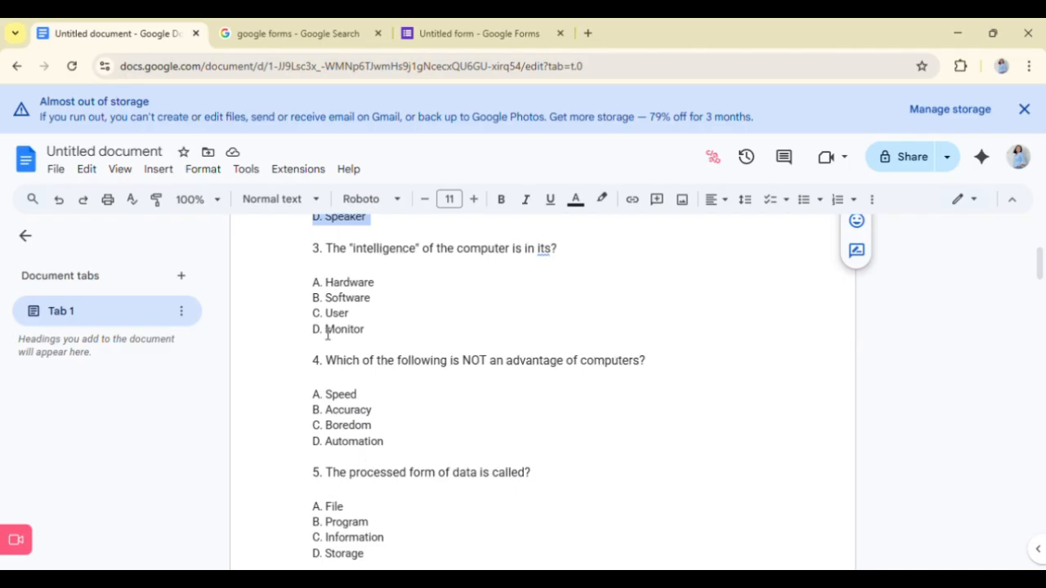
scroll(362, 240, up, 1)
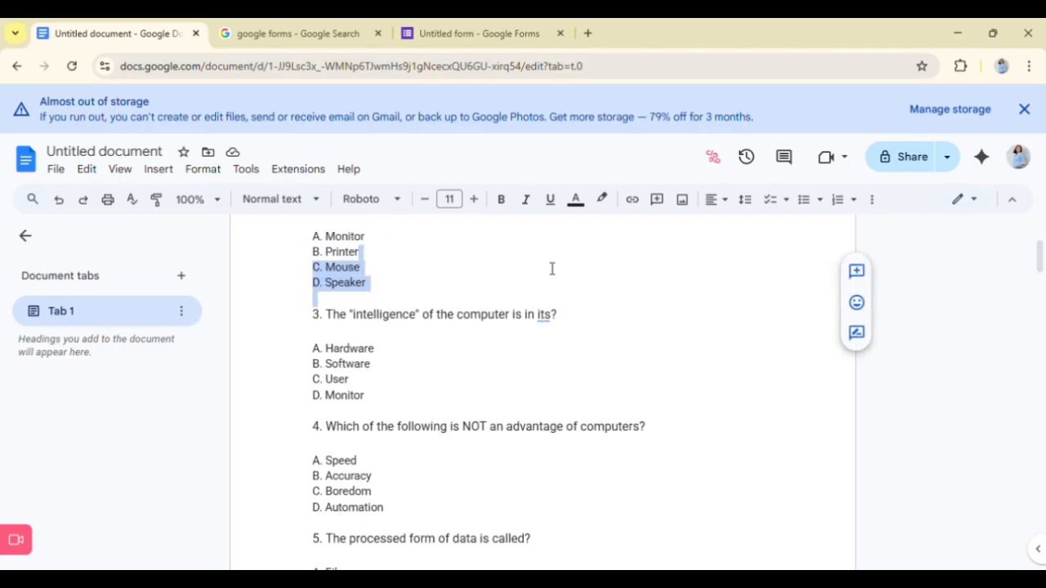
click(531, 323)
drag(314, 314, 596, 360)
key(ctrl+c)
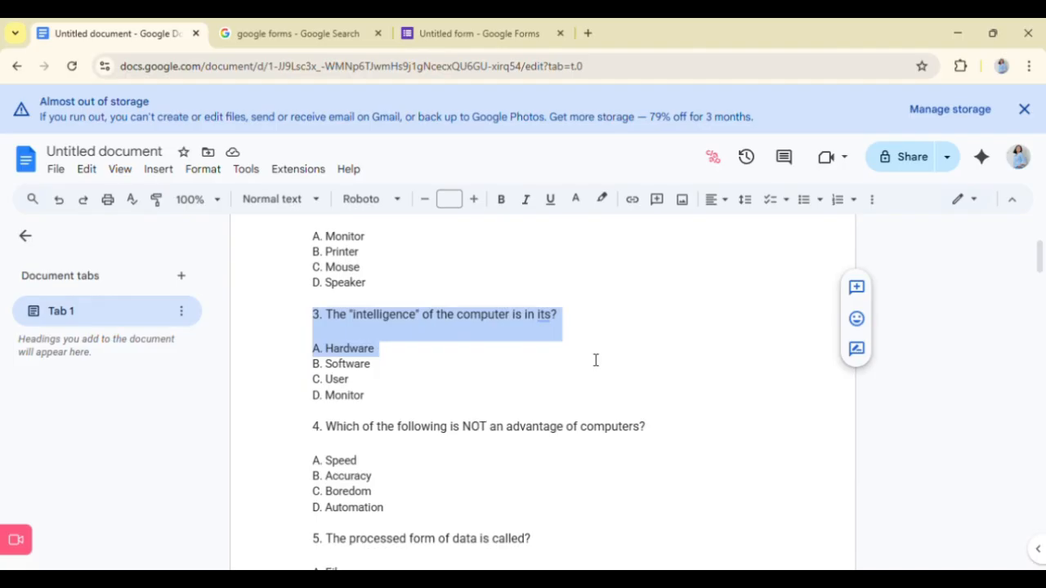
click(432, 23)
key(ctrl+v)
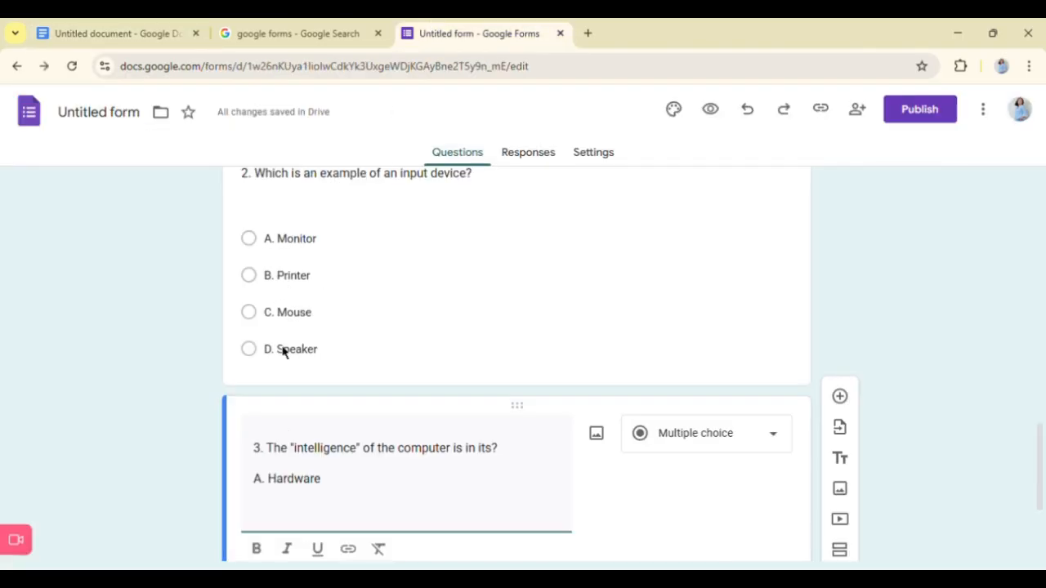
- Remove the "A. Hardware" line from the question text, leaving "3. The "intelligence" of the computer is in its?"
scroll(336, 411, down, 2)
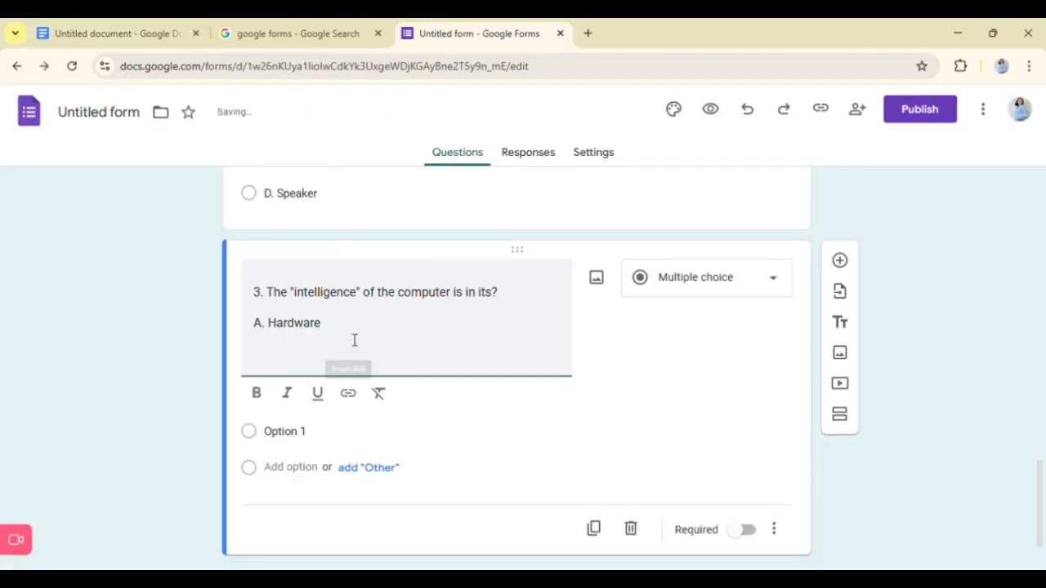
drag(354, 340, 105, 352)
key(BackSpace)
key(BackSpace)
key(BackSpace)
key(BackSpace)
key(BackSpace)
key(BackSpace)
key(BackSpace)
key(BackSpace)
key(BackSpace)
key(BackSpace)
key(BackSpace)
key(BackSpace)
key(BackSpace)
key(BackSpace)
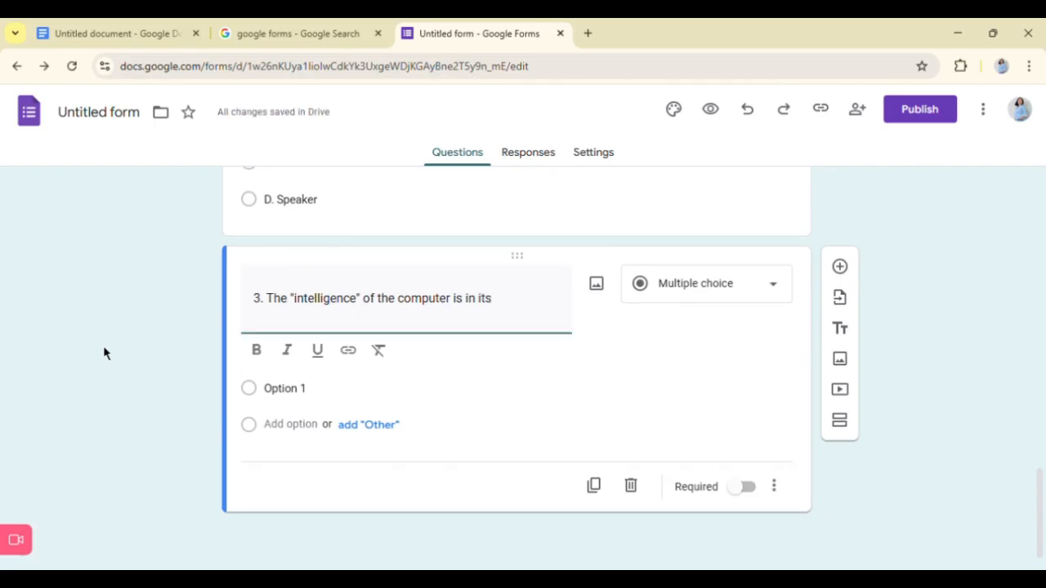
text(?)
- Copy "A. Hardware" from the Google Docs document into the first answer option of question 3
click(114, 24)
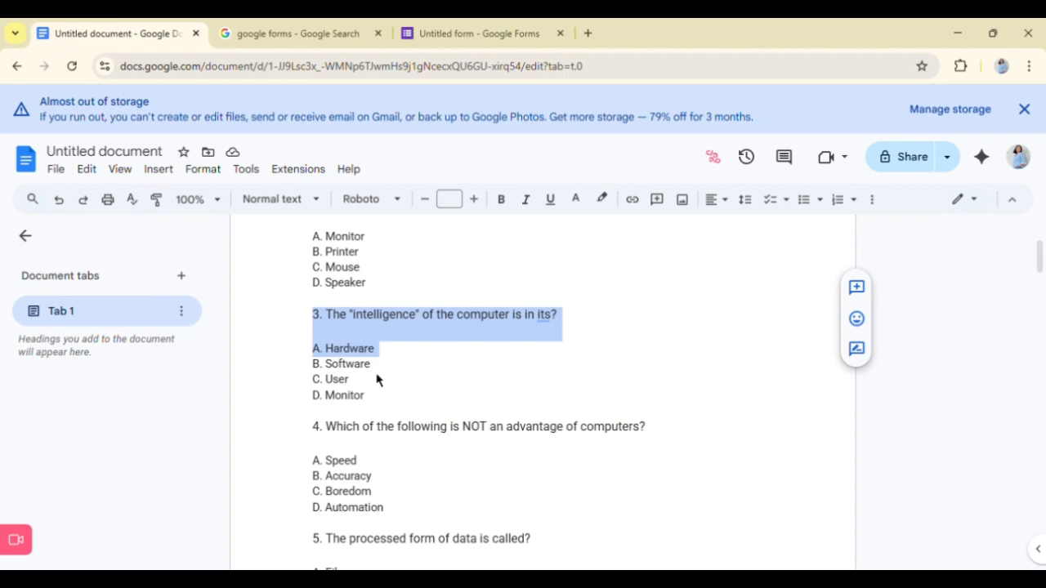
drag(378, 381, 414, 364)
key(ctrl+c)
click(324, 351)
triple_click(322, 368)
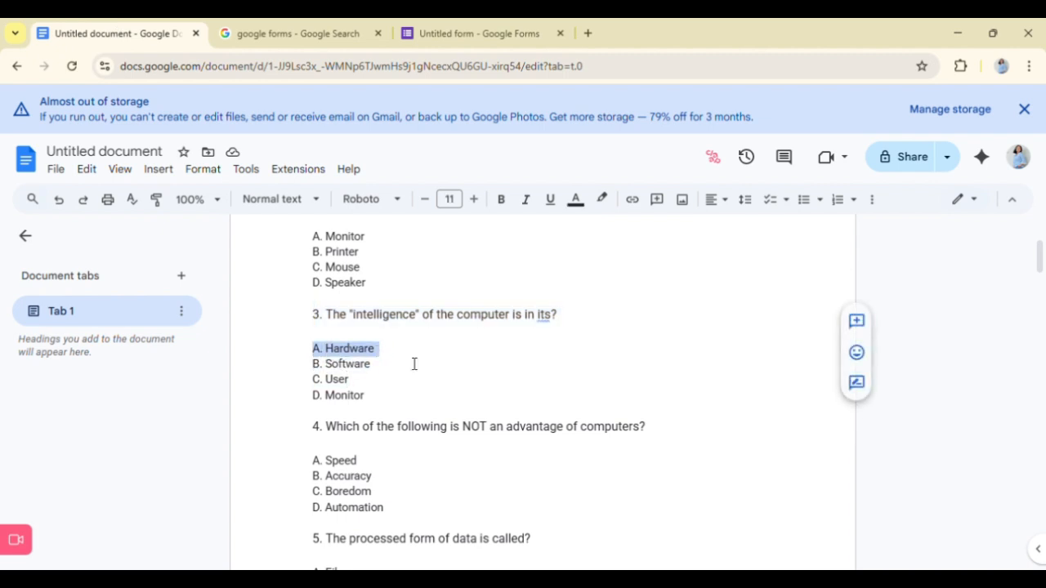
click(483, 25)
click(315, 391)
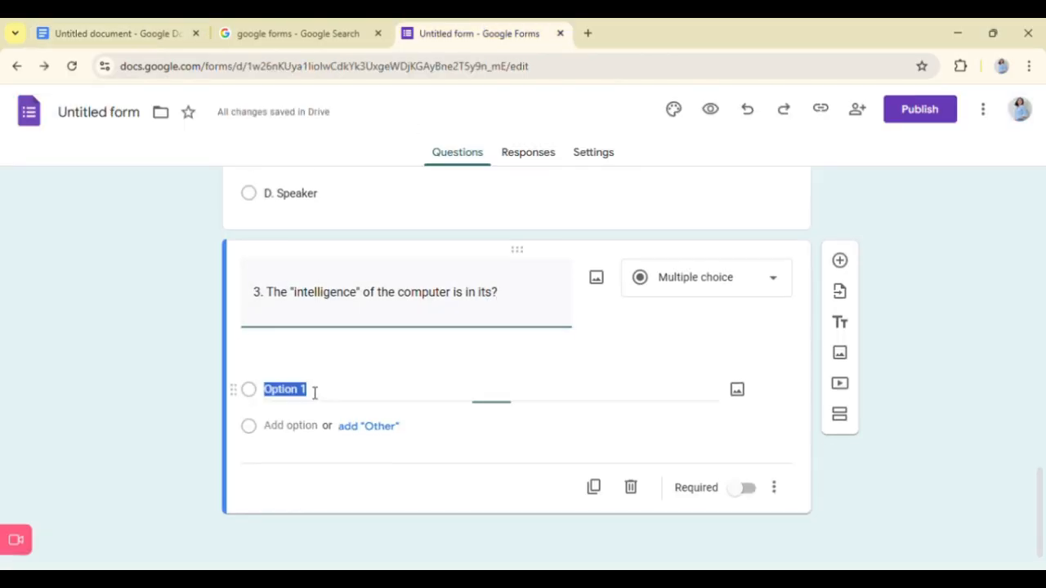
key(ctrl+v)
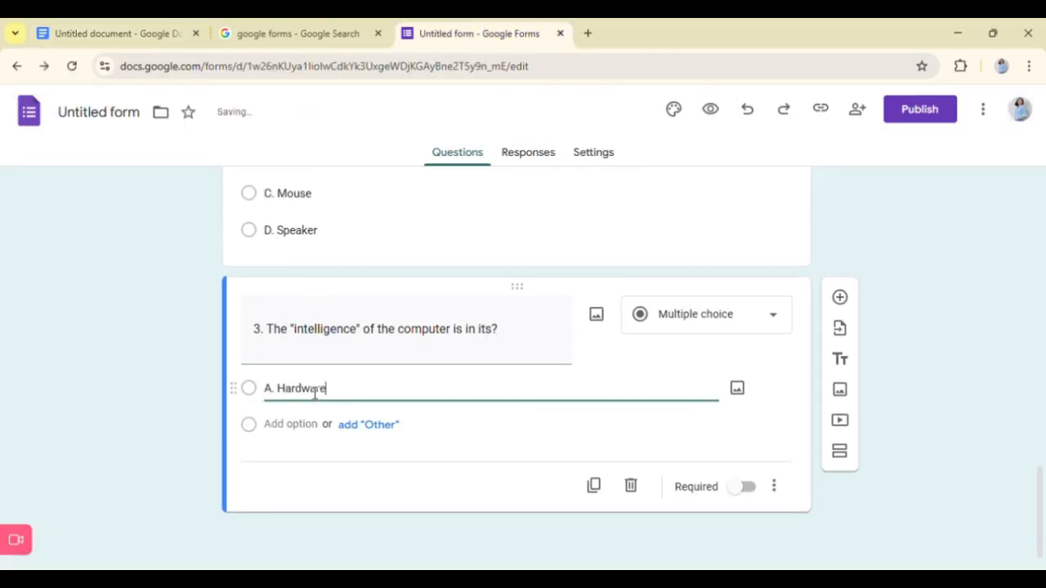
- Add a second answer option to question 3 with "B. Software" copied from the Google Docs document
click(138, 24)
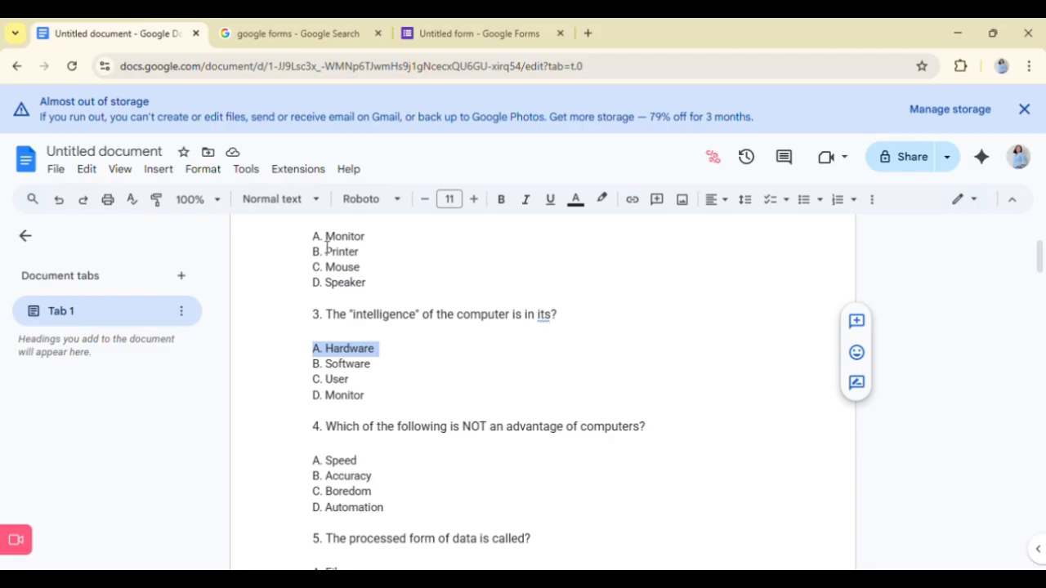
drag(313, 365, 409, 387)
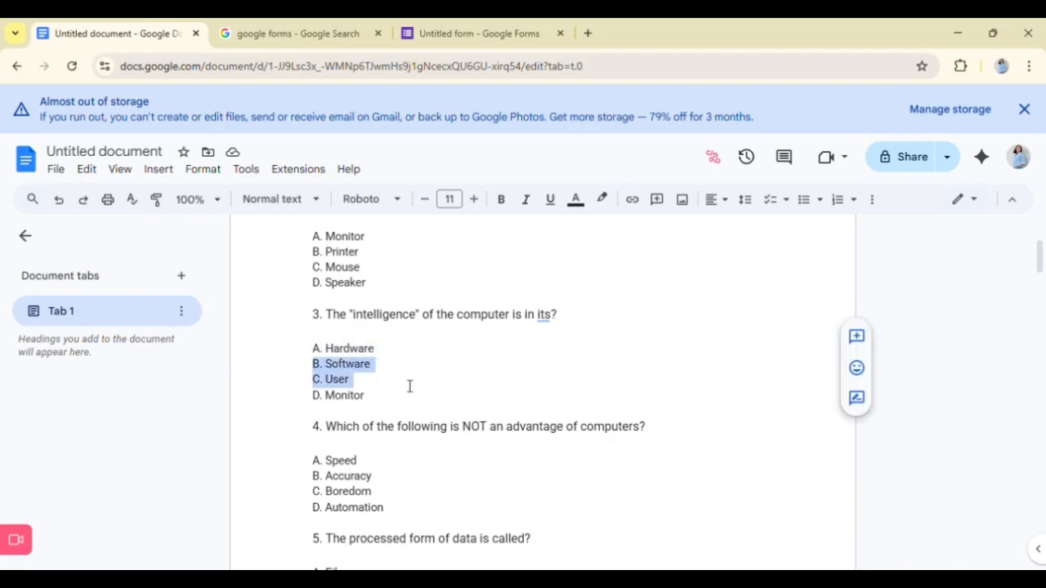
click(409, 385)
drag(315, 367, 391, 379)
key(ctrl+c)
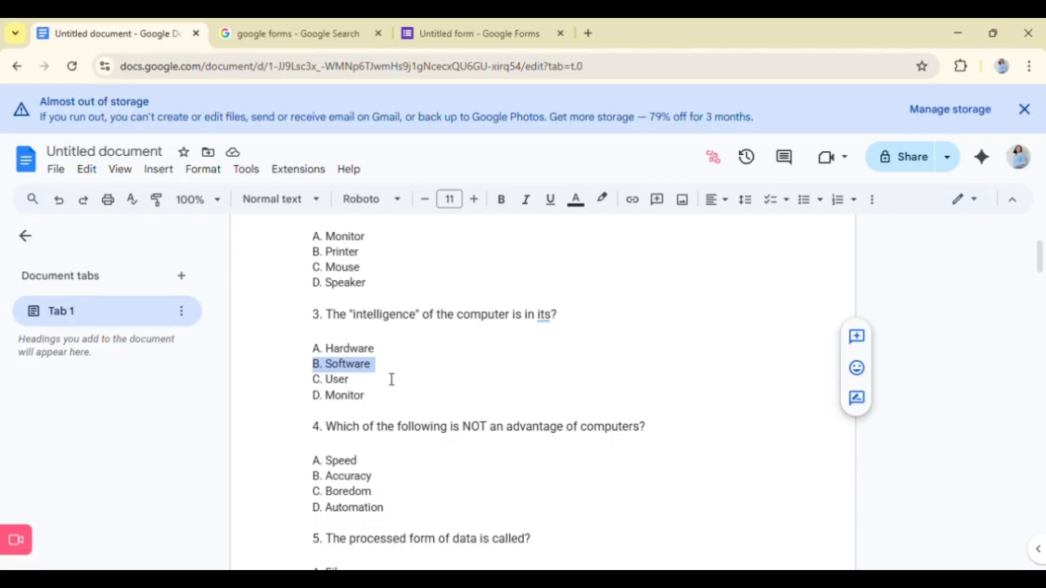
click(474, 25)
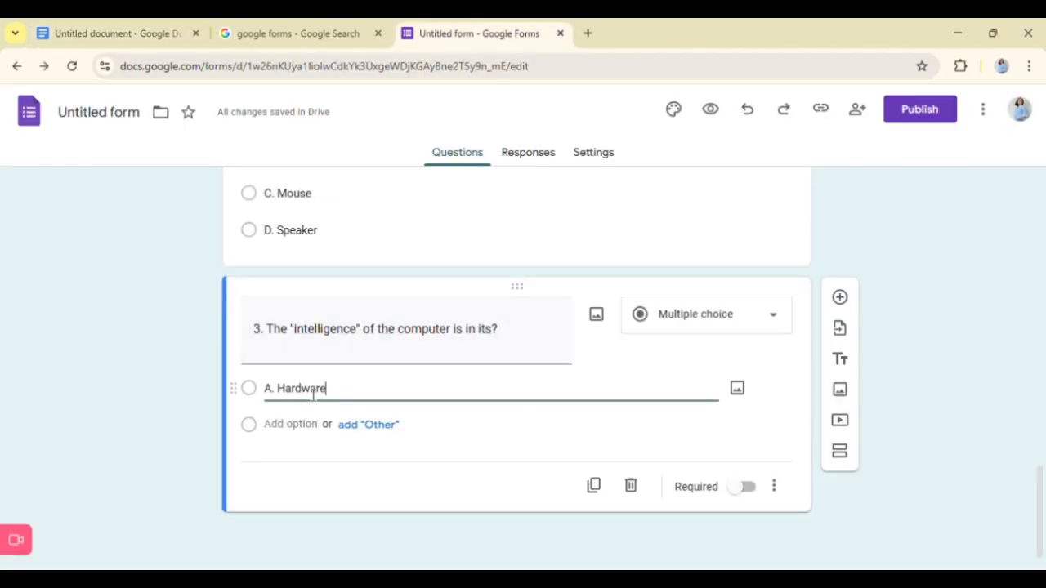
click(300, 426)
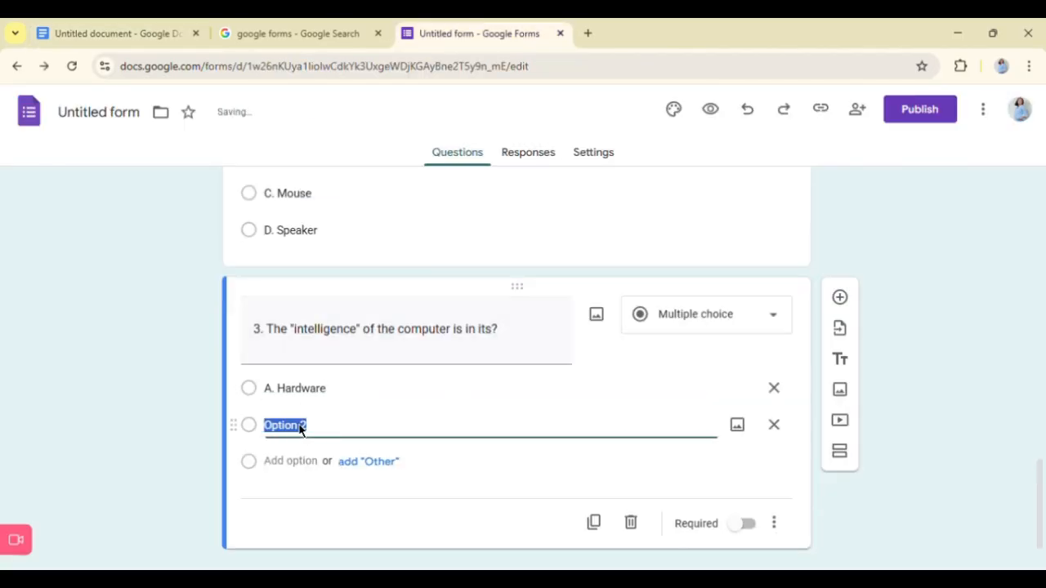
key(ctrl+v)
- Add a third answer option to question 3 with "C. User" copied from the Google Docs document
click(177, 23)
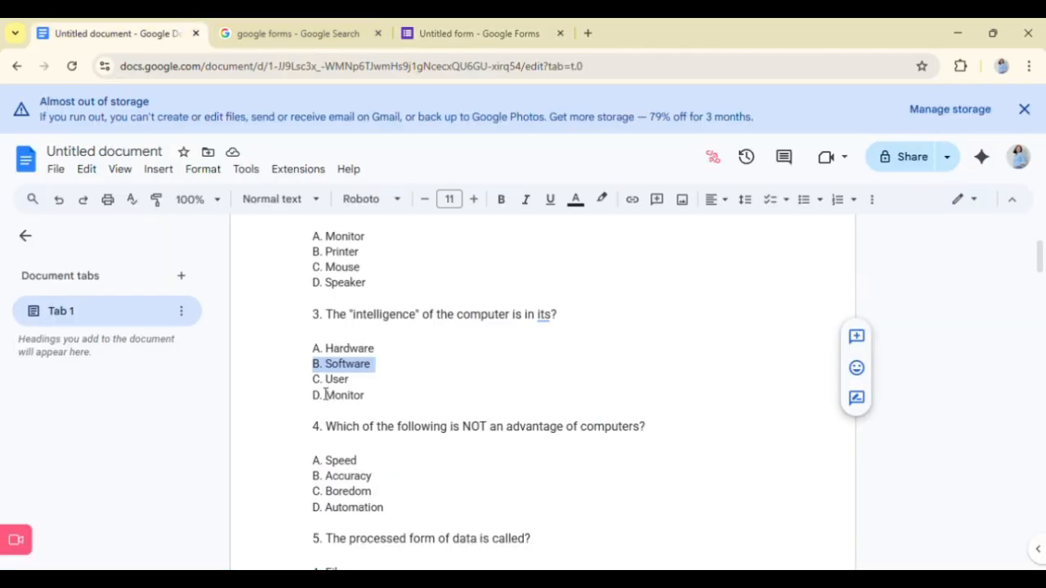
drag(313, 379, 352, 380)
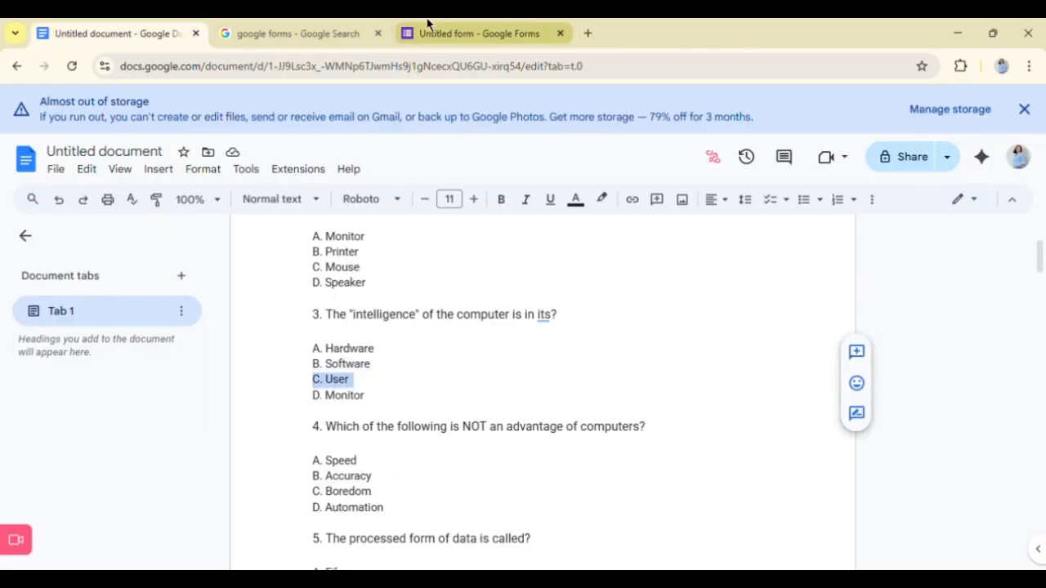
click(428, 26)
click(317, 472)
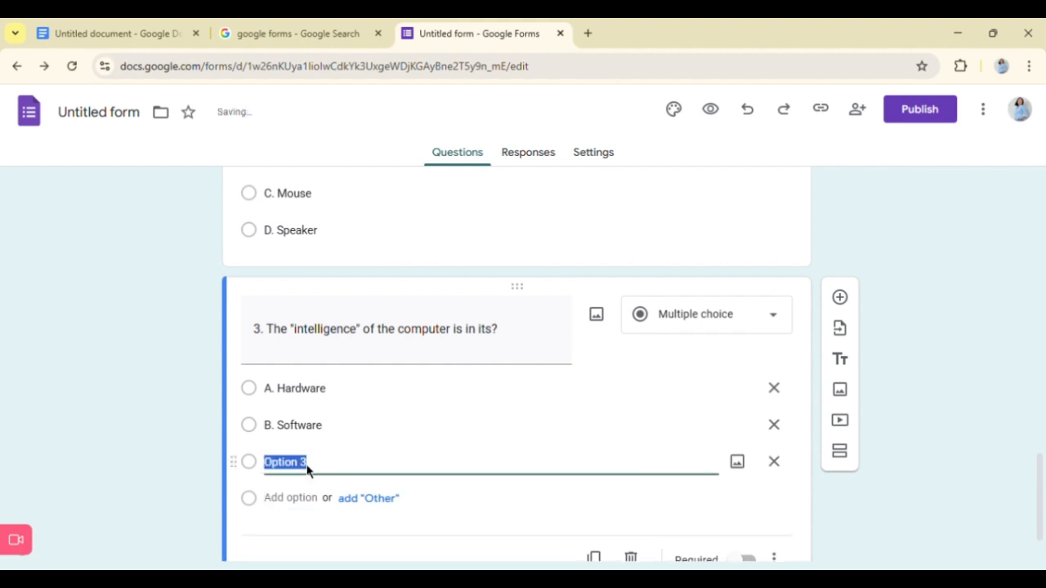
text(C. User)
- Add "D. Monitor" from the Google Docs document as the fourth answer option of question 3 and make the question required
scroll(318, 476, down, 1)
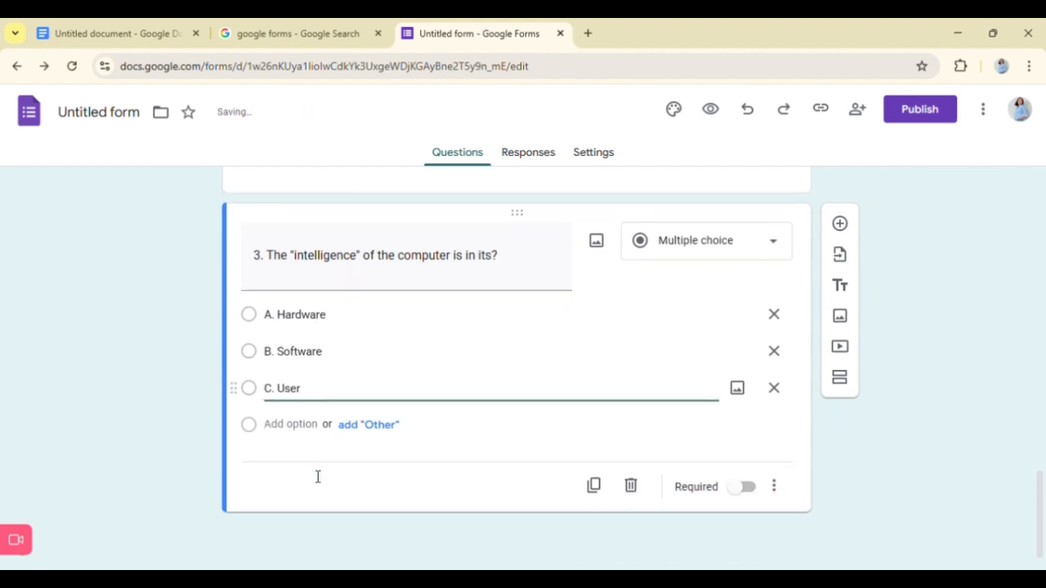
click(158, 24)
click(330, 412)
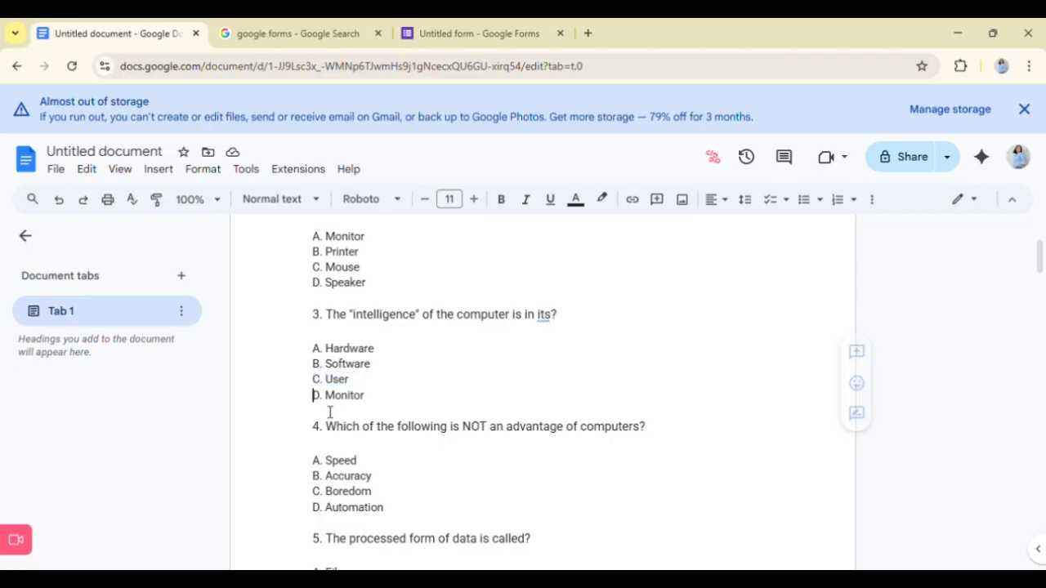
drag(329, 411, 420, 417)
key(ctrl+c)
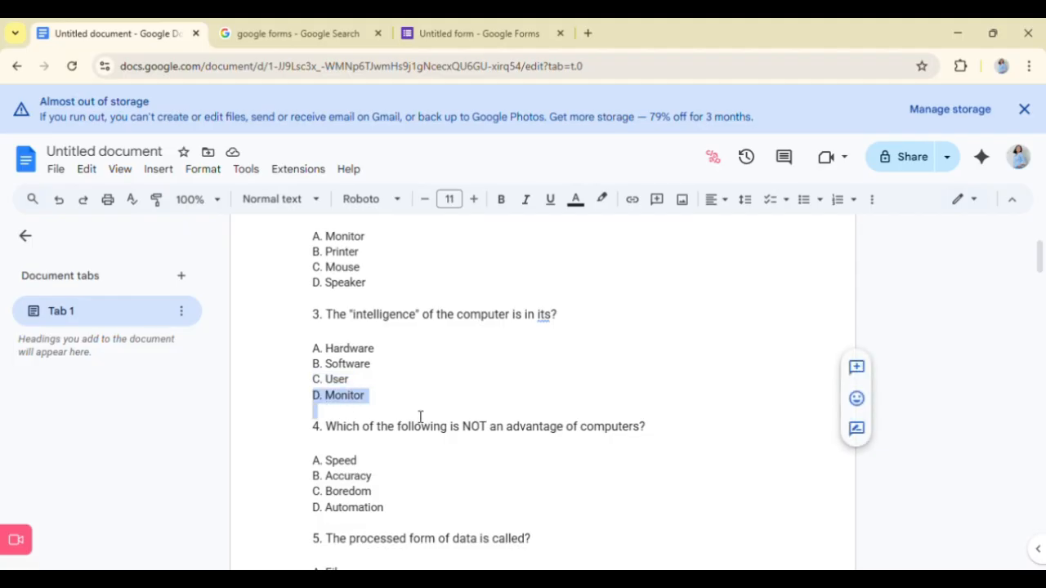
click(486, 32)
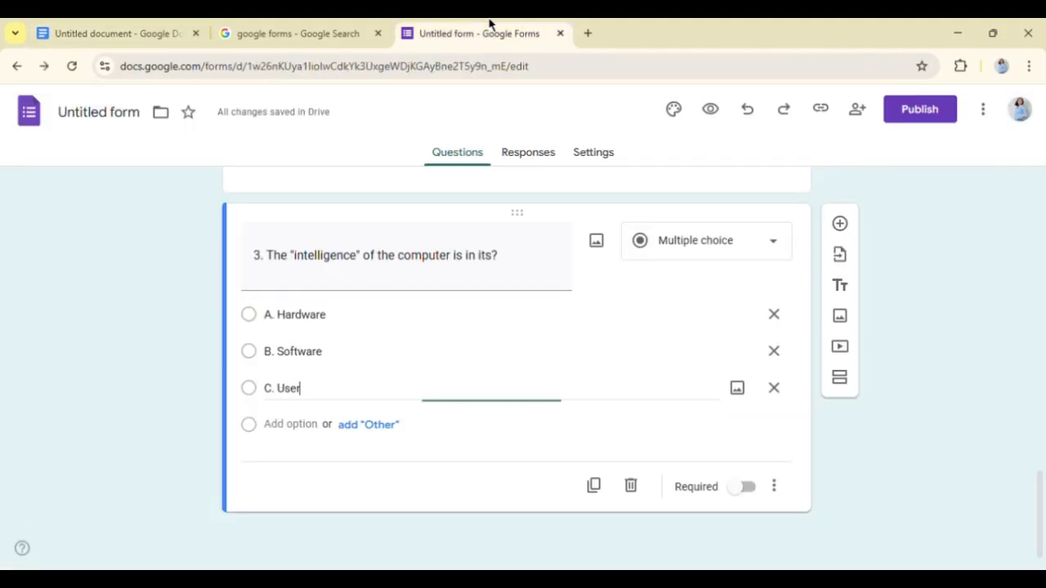
click(290, 424)
key(ctrl+v)
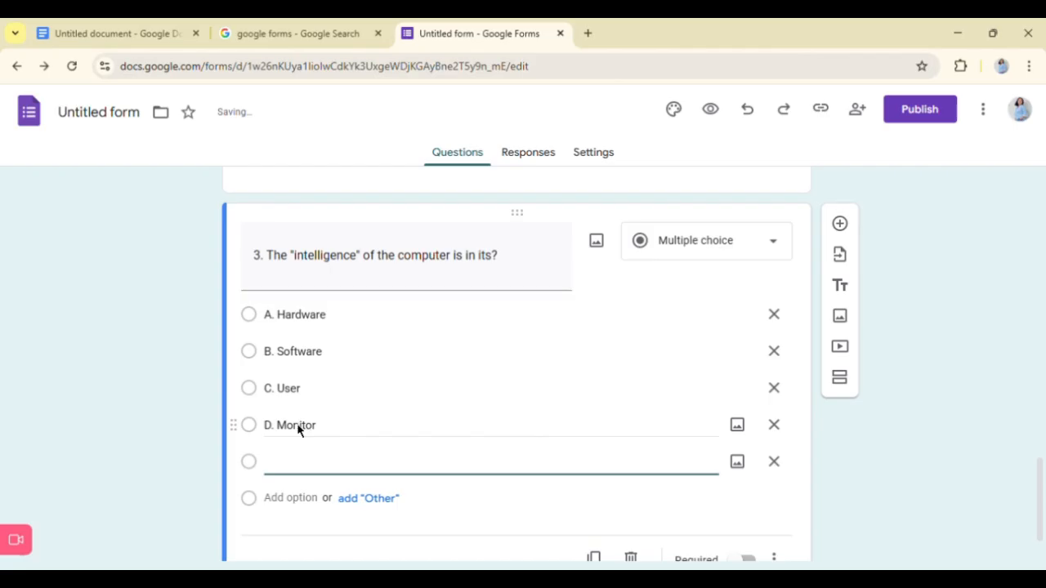
click(302, 433)
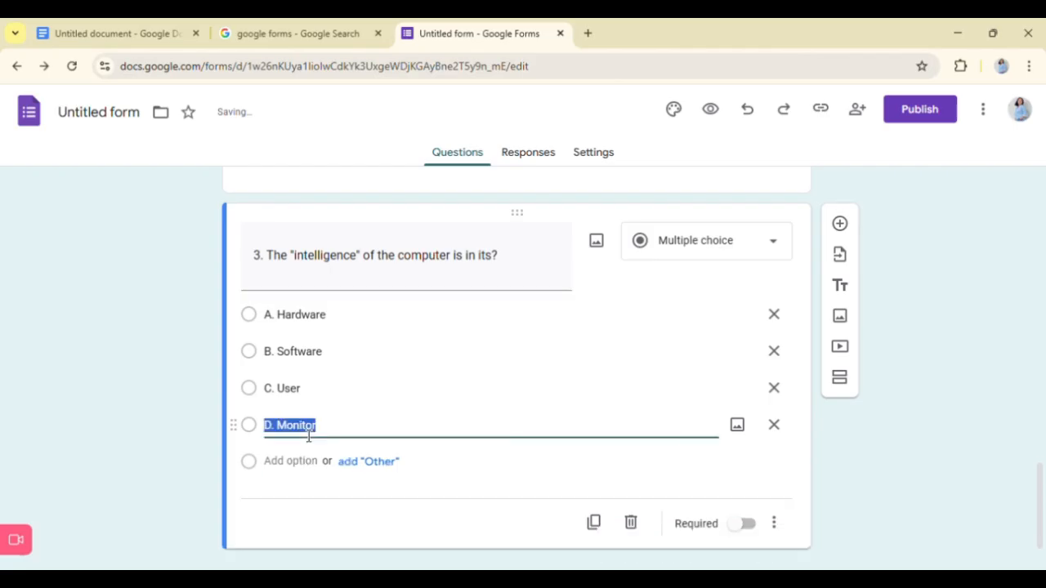
click(620, 467)
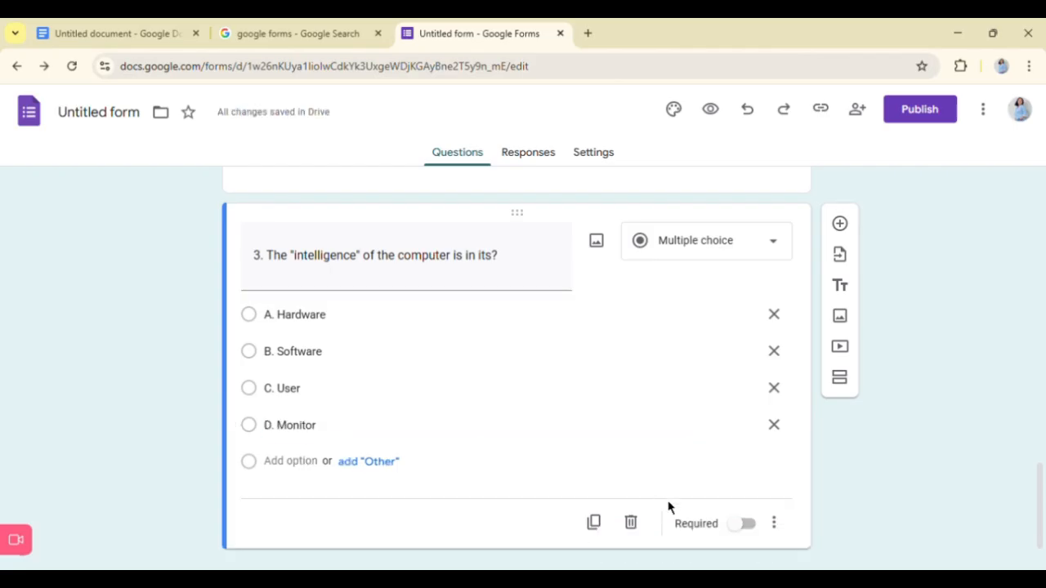
click(750, 529)
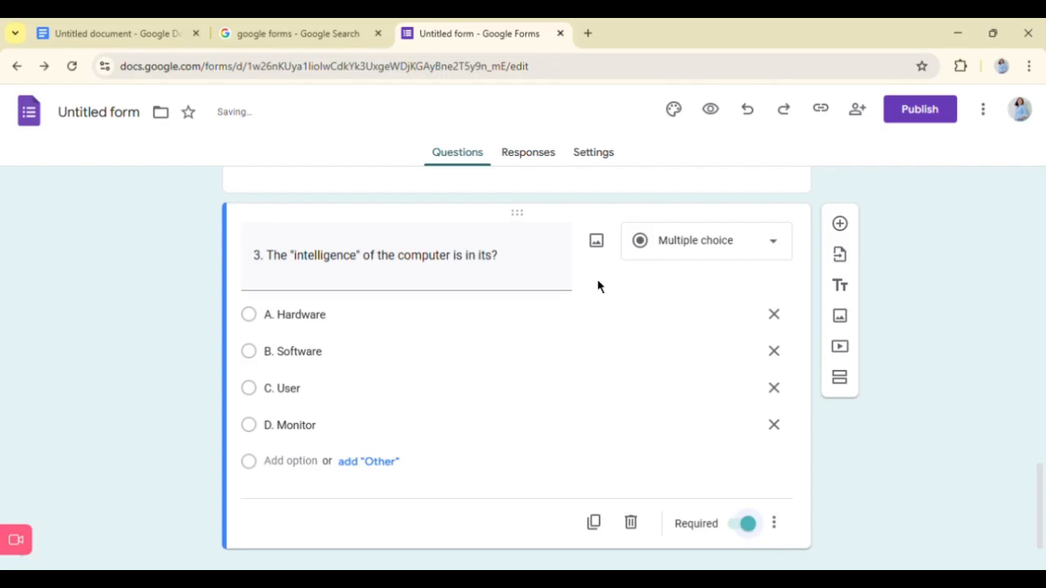
- Add a new question with the text "4. Which of the following is NOT an advantage of computers?" copied from the Google Docs document
scroll(597, 285, up, 1)
scroll(607, 292, down, 2)
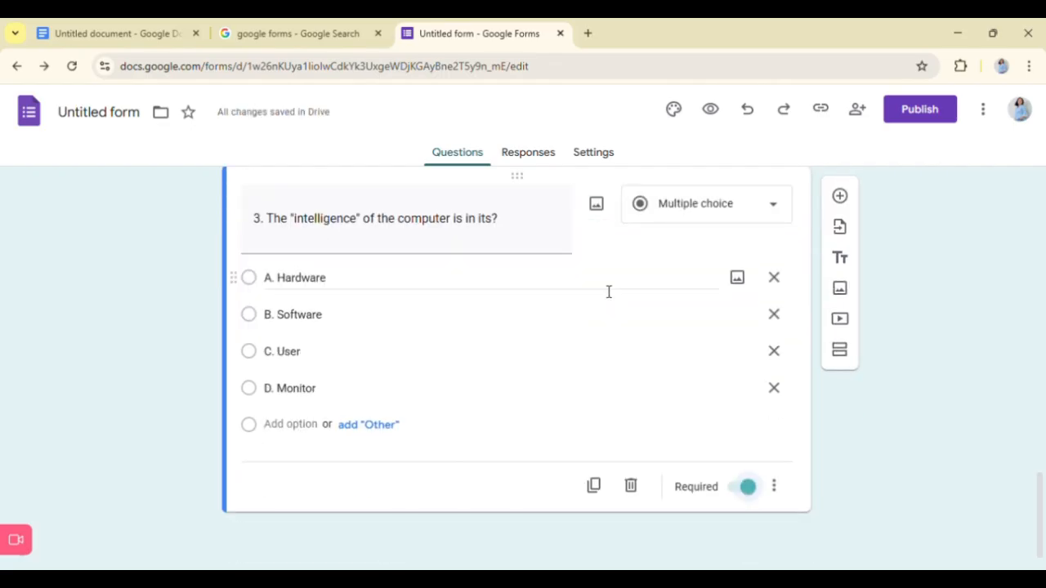
click(845, 200)
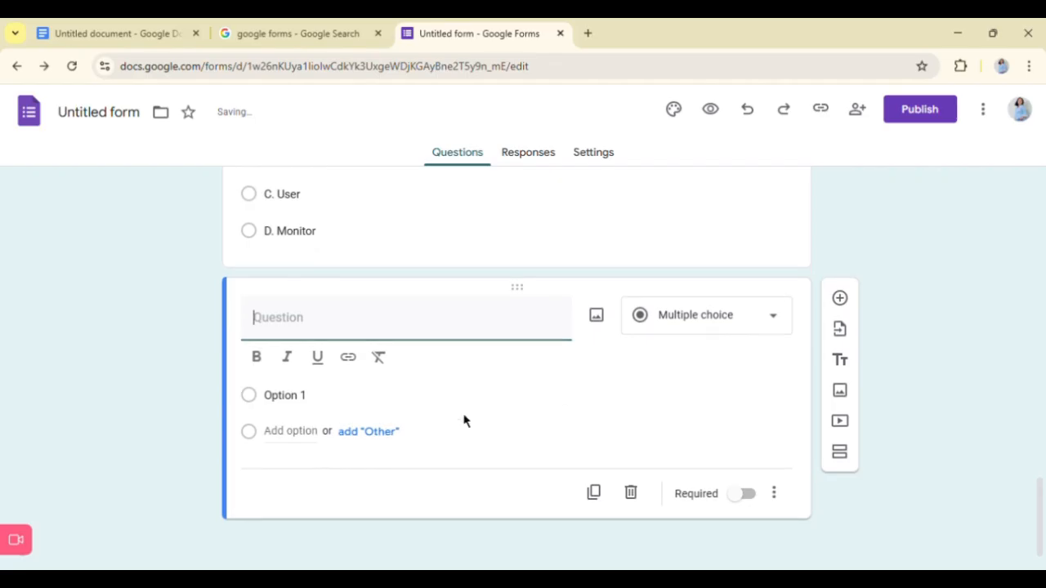
click(77, 25)
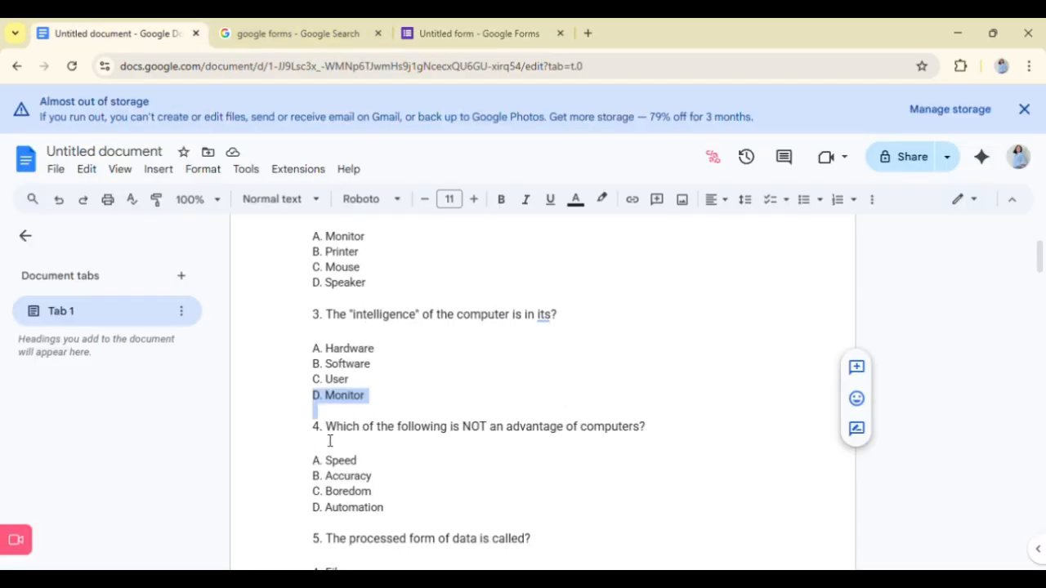
drag(324, 439, 677, 446)
key(ctrl+c)
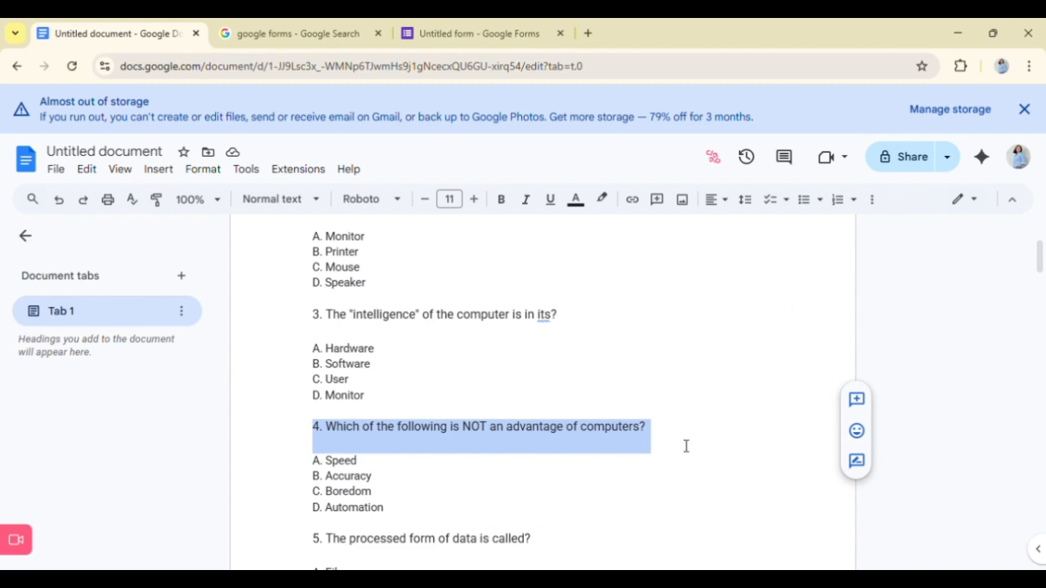
click(450, 26)
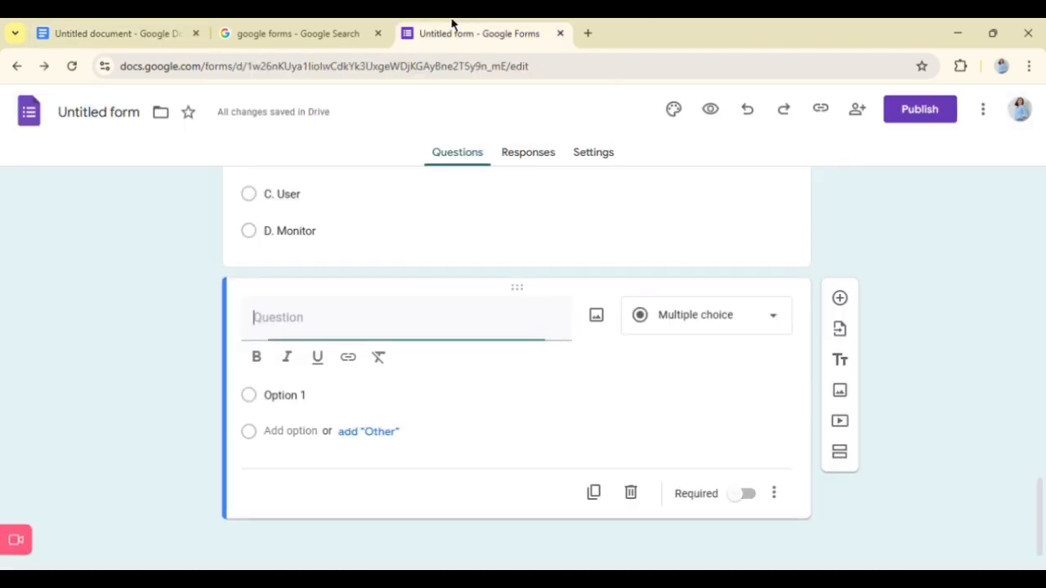
key(ctrl+v)
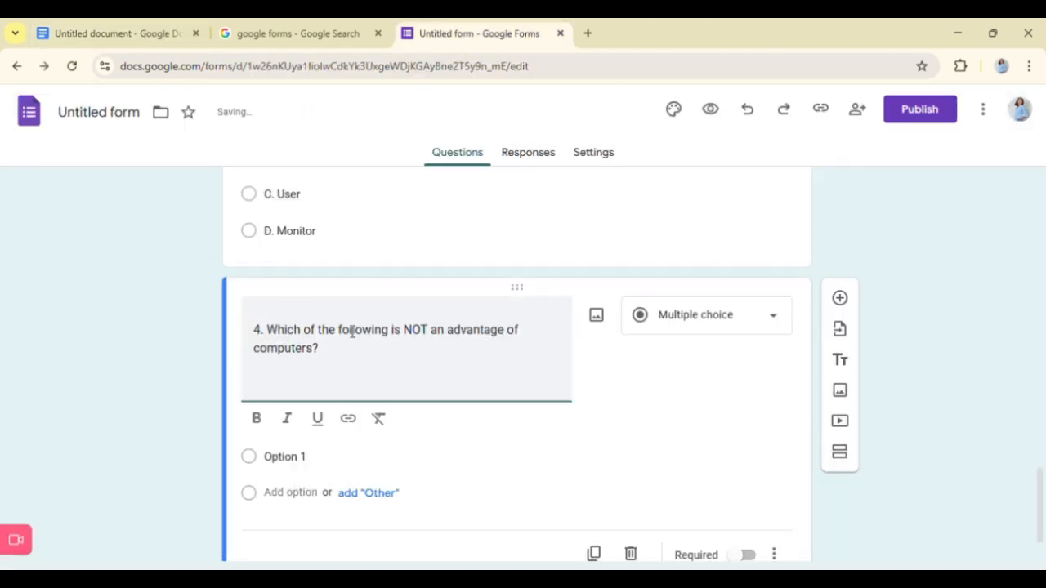
key(BackSpace)
- Copy "A. Speed" from the Google Docs document into the first answer option of question 4
click(156, 25)
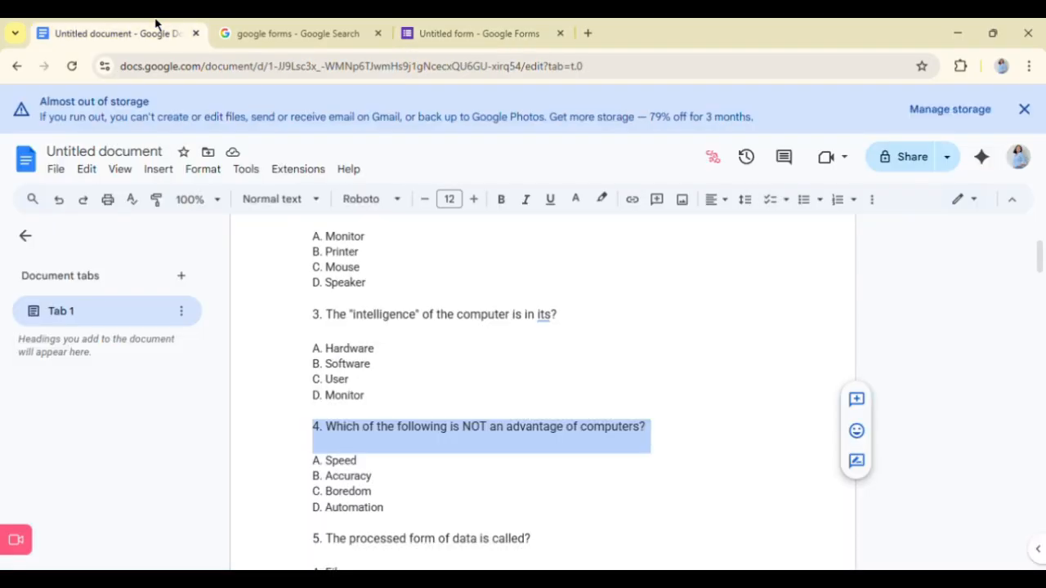
scroll(350, 446, down, 2)
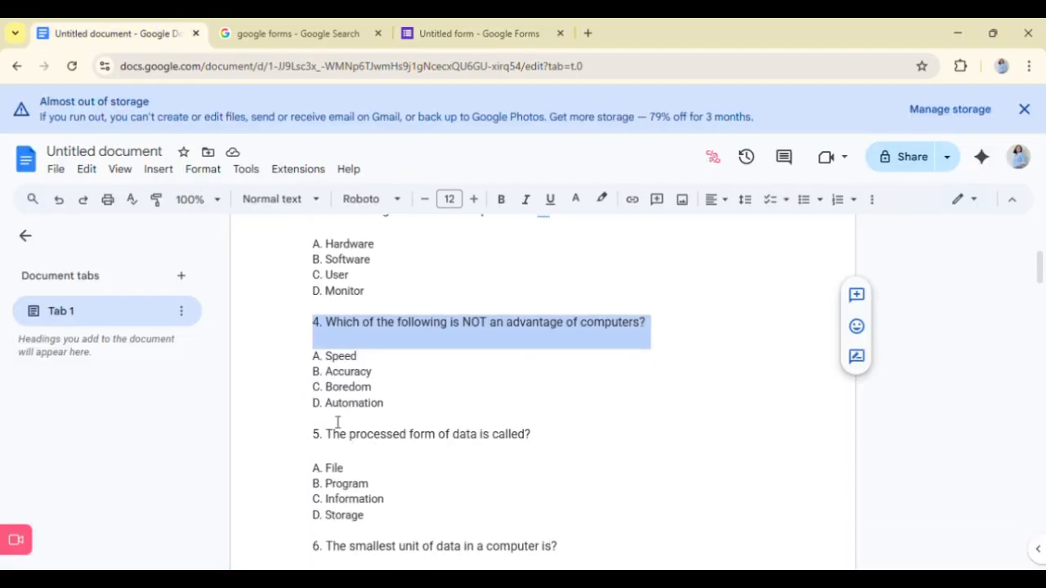
drag(314, 356, 360, 357)
key(ctrl+c)
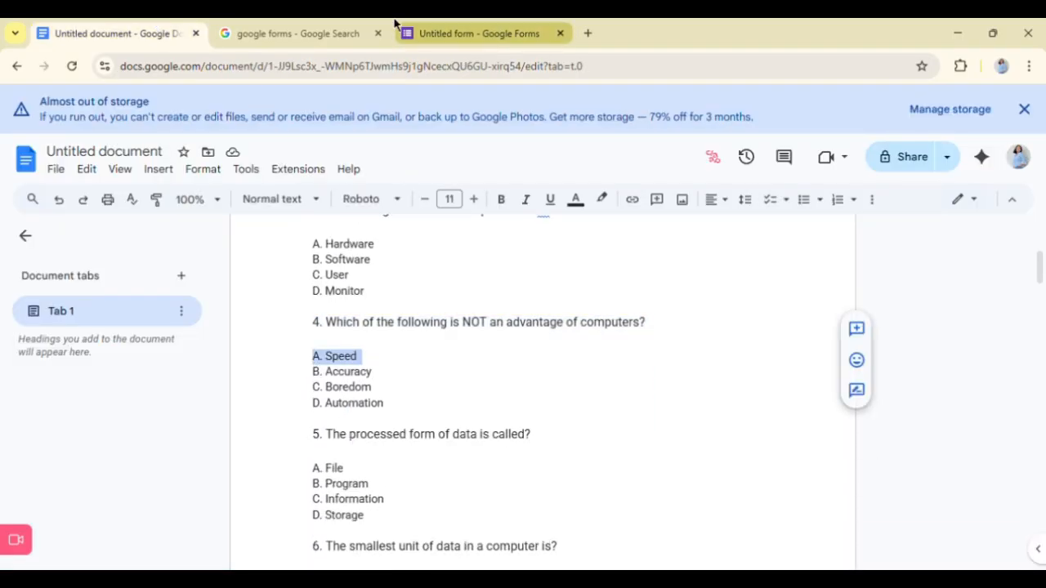
click(449, 28)
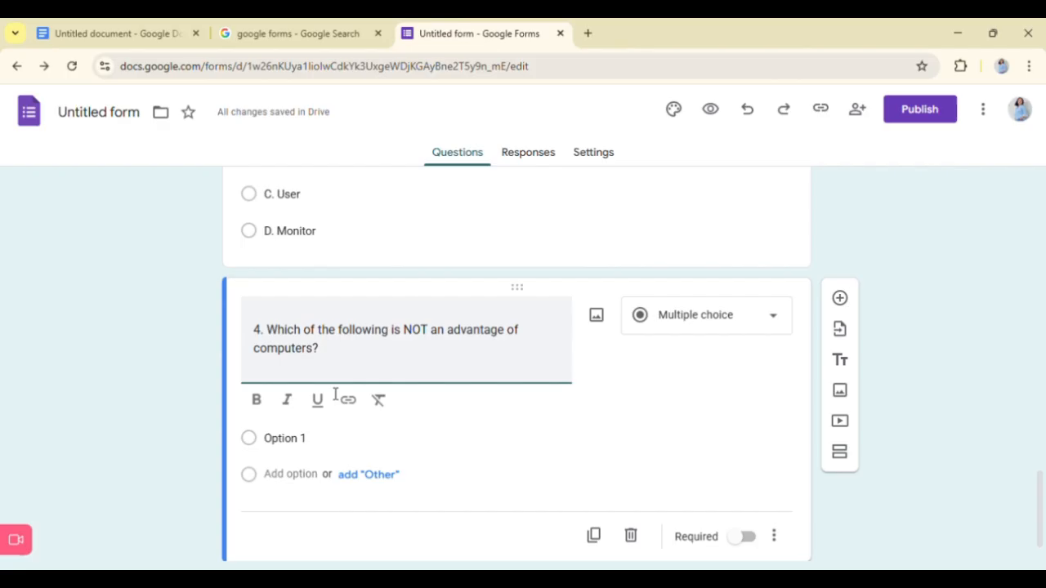
click(303, 446)
click(303, 411)
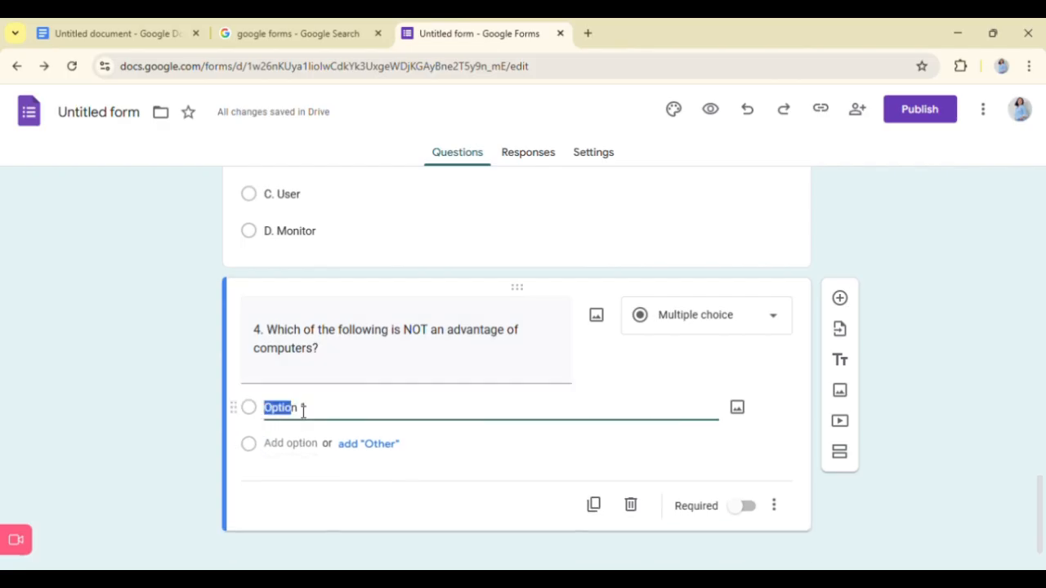
click(303, 411)
key(ctrl+a)
key(ctrl+v)
- Add a second answer option to question 4 with "B. Accuracy" copied from the Google Docs document
click(58, 33)
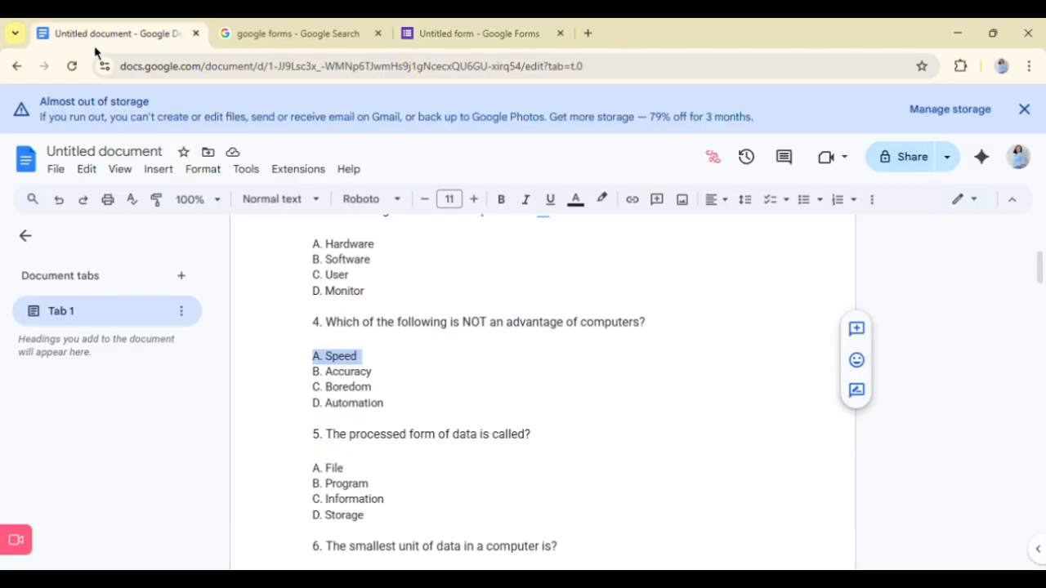
drag(314, 372, 376, 372)
key(ctrl+c)
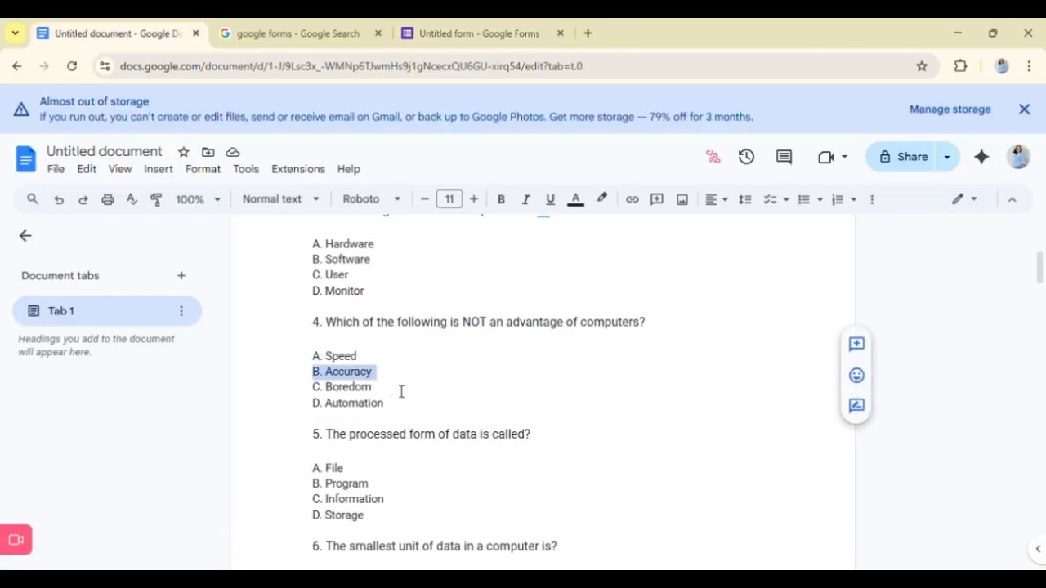
click(464, 27)
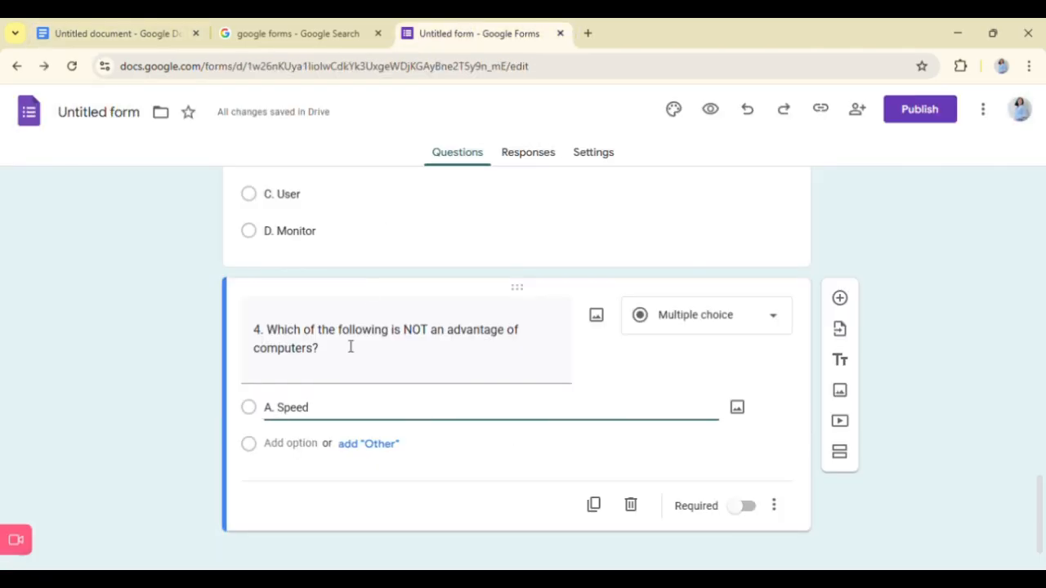
click(300, 448)
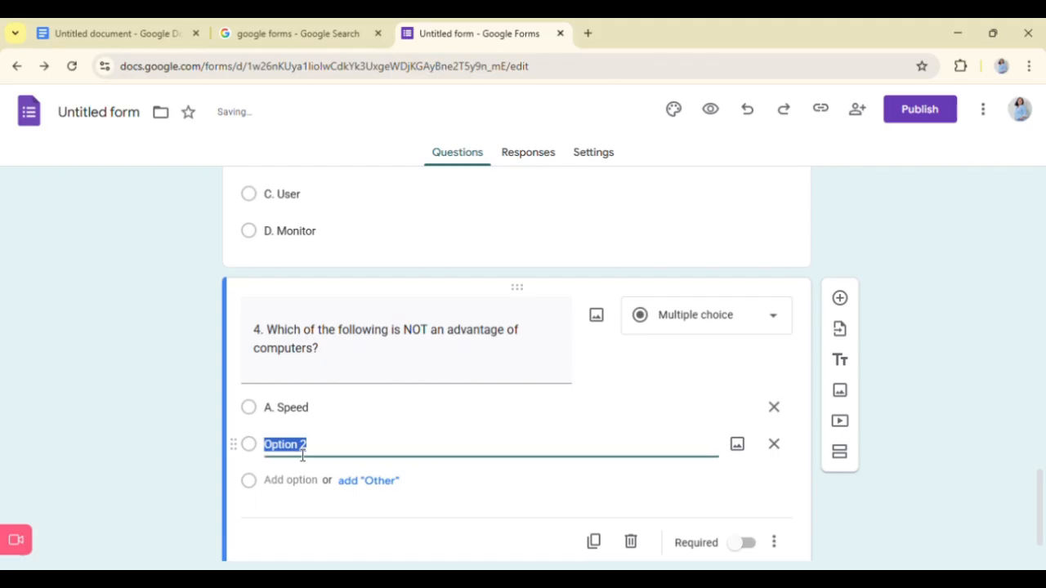
key(ctrl+v)
- Add a third answer option to question 4 with "C. Boredom" copied from the Google Docs document
click(169, 26)
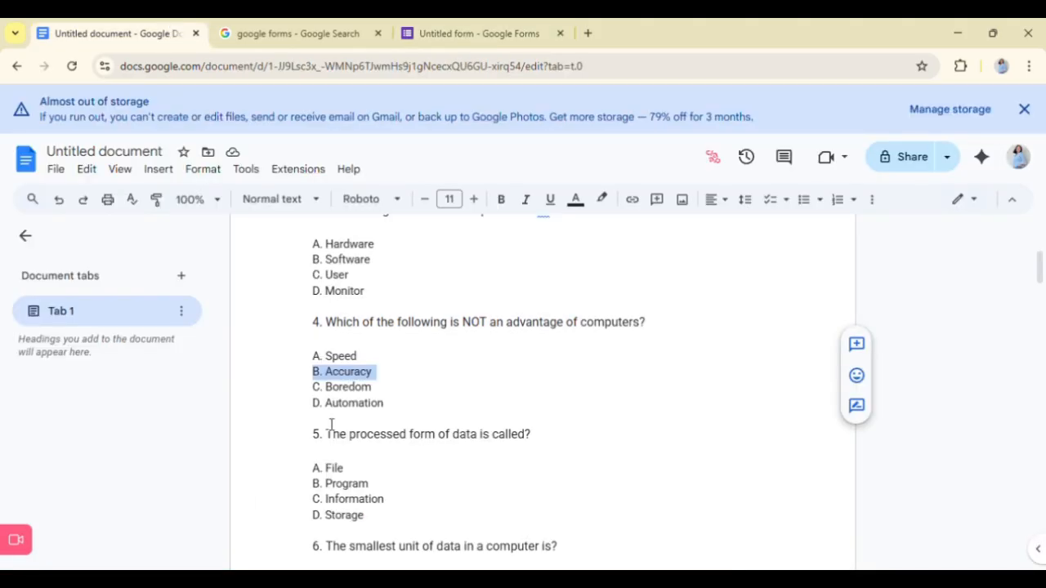
drag(312, 387, 400, 402)
key(ctrl+c)
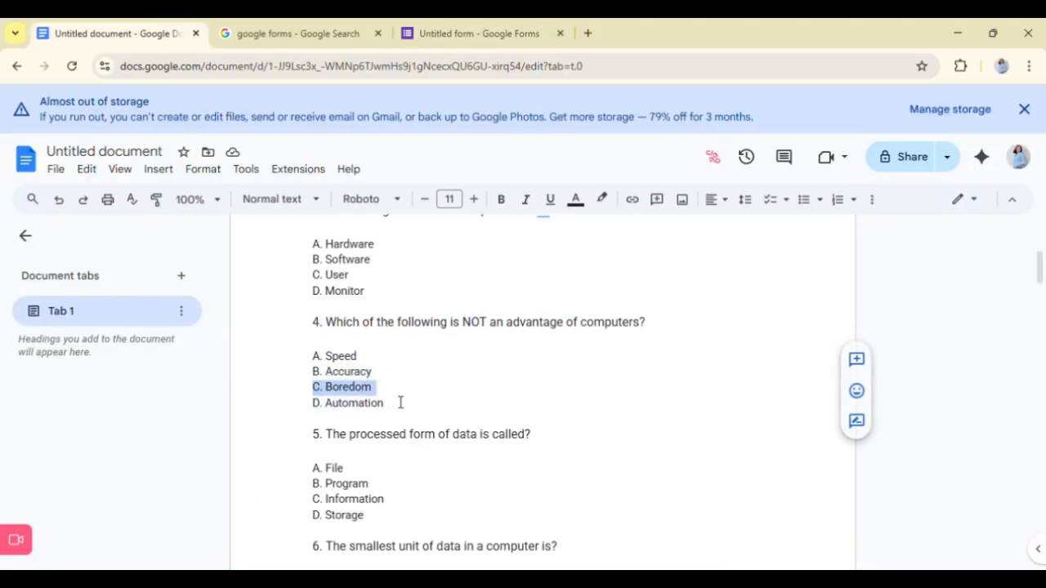
click(478, 33)
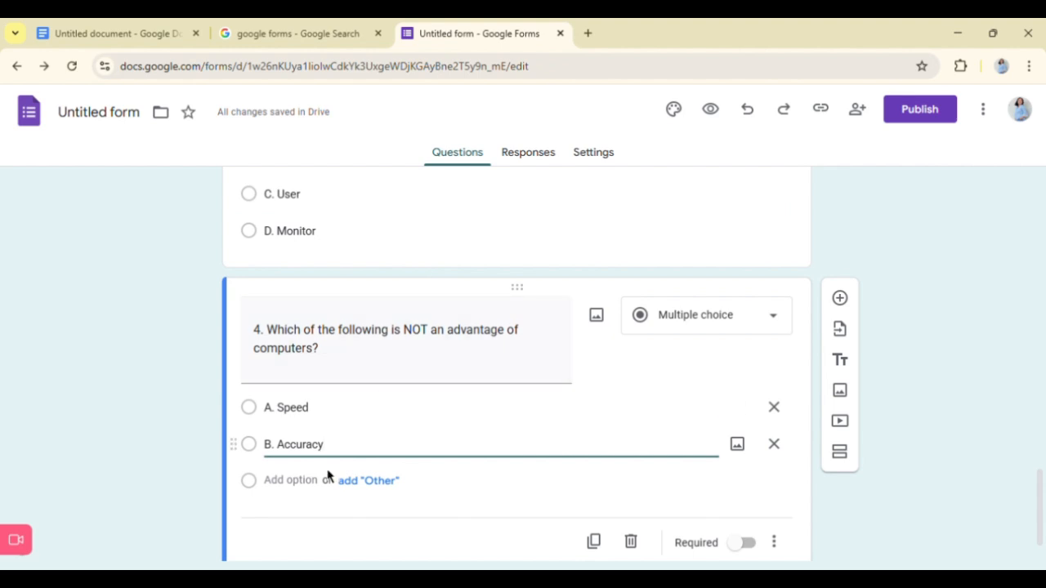
click(311, 490)
key(ctrl+v)
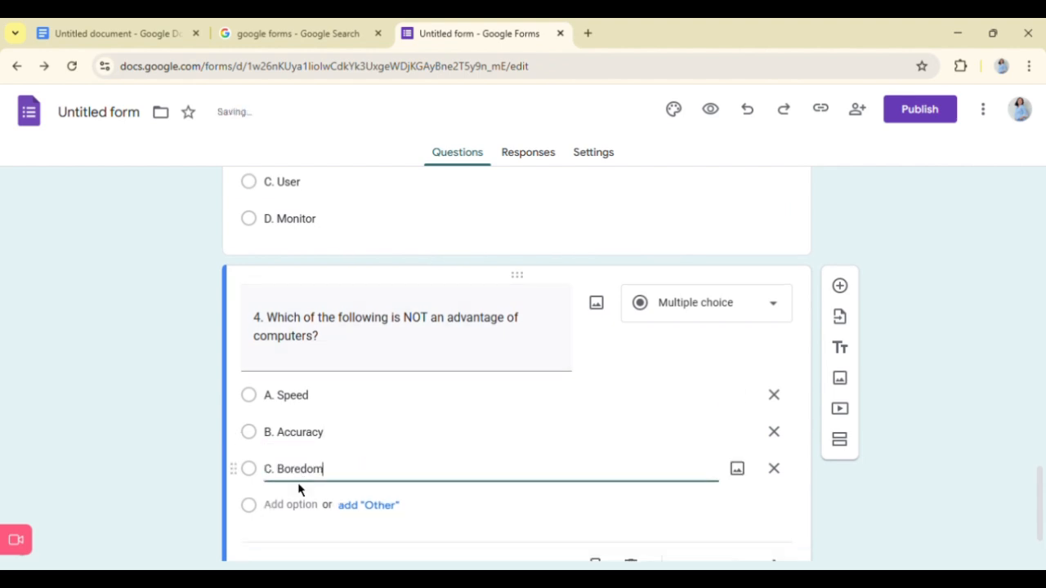
- Add "D. Automation" from the Google Docs document as the fourth answer option of question 4 and make the question required
scroll(299, 490, down, 1)
click(122, 34)
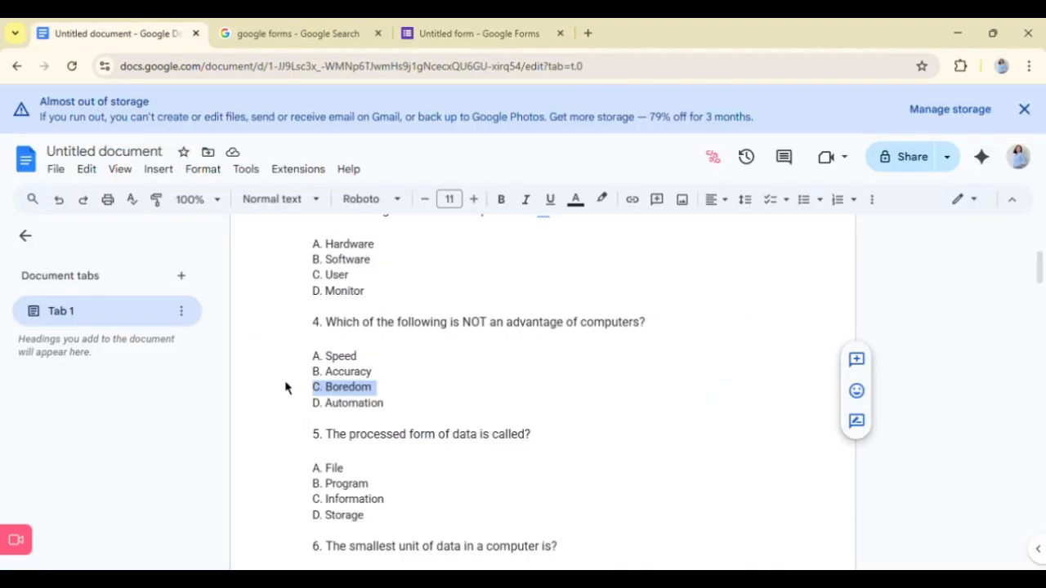
drag(313, 403, 397, 414)
key(ctrl+c)
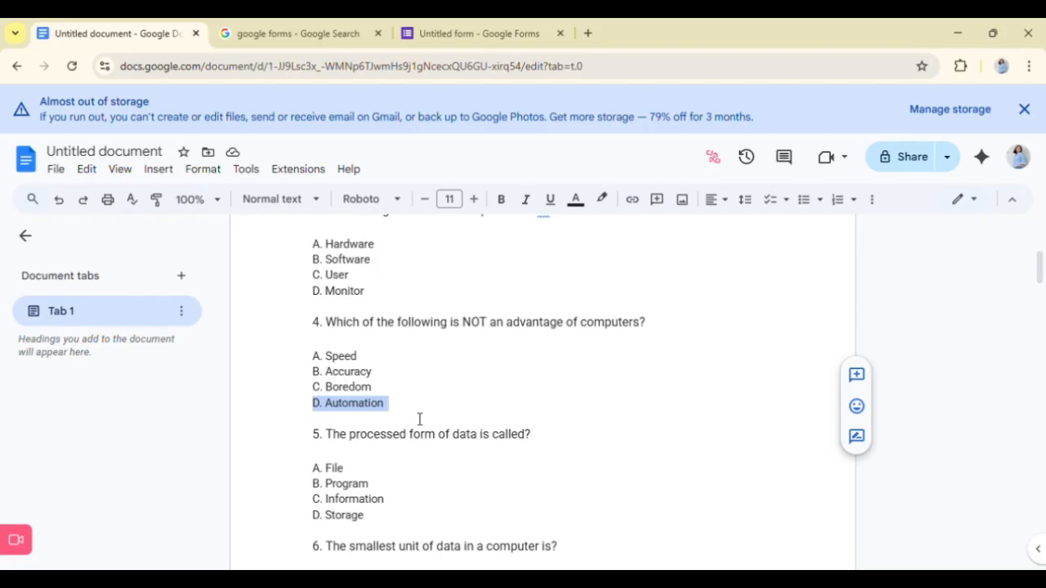
click(476, 34)
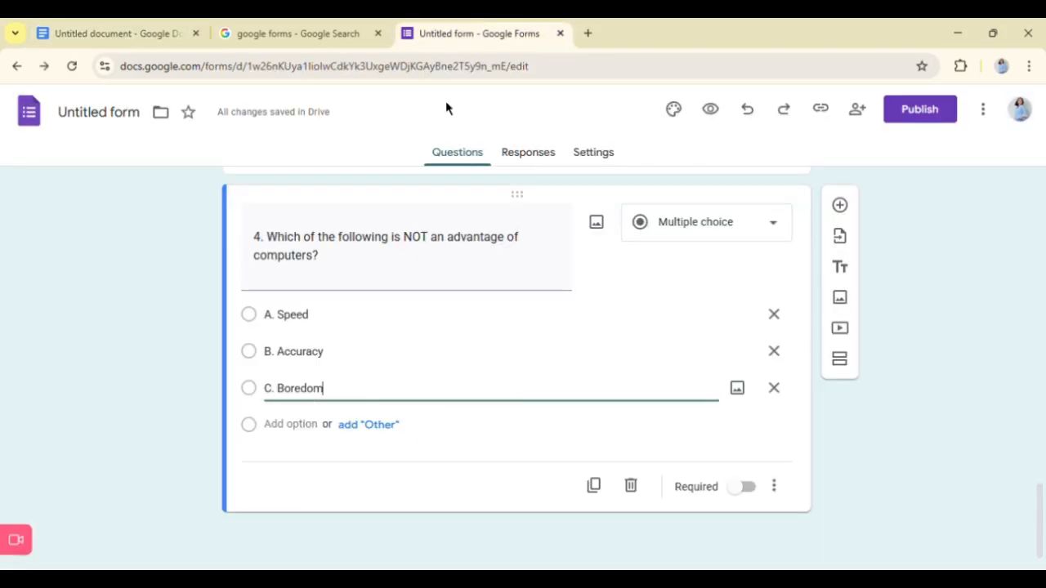
click(290, 424)
key(ctrl+v)
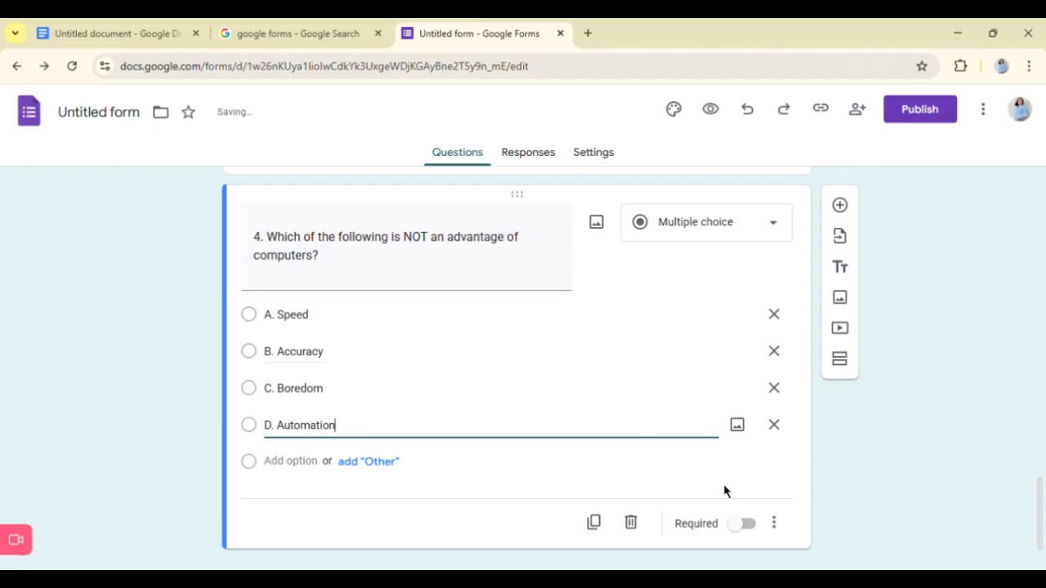
click(756, 540)
click(753, 532)
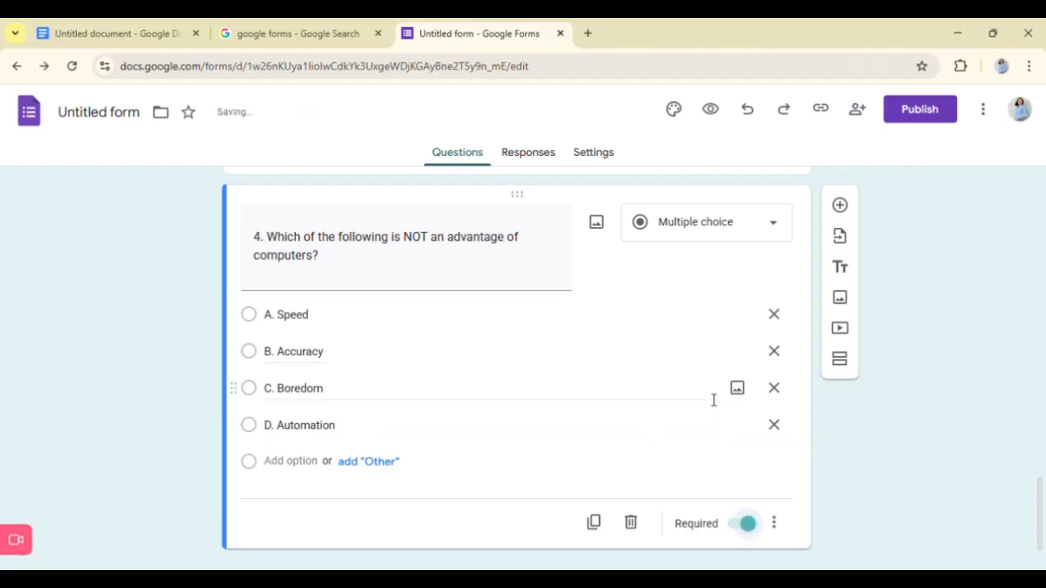
- Add a new blank multiple-choice question below question 4
scroll(714, 399, up, 3)
scroll(707, 396, up, 1)
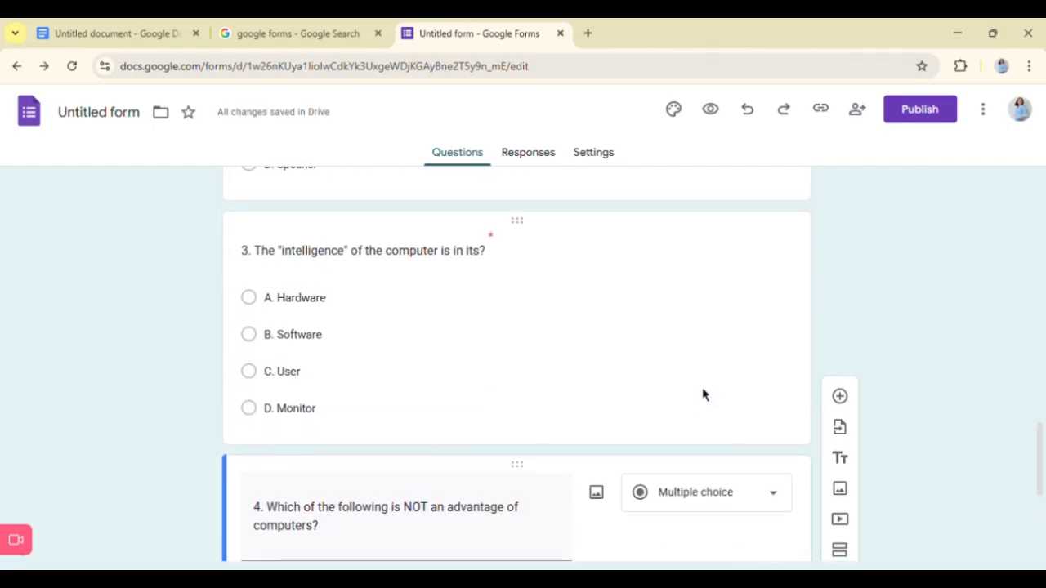
scroll(707, 396, down, 4)
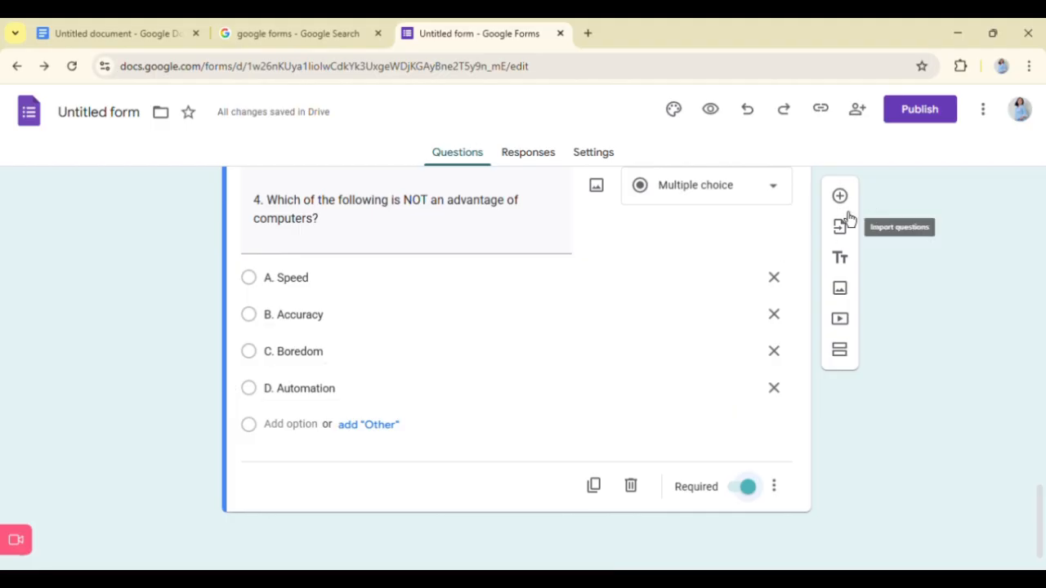
click(841, 200)
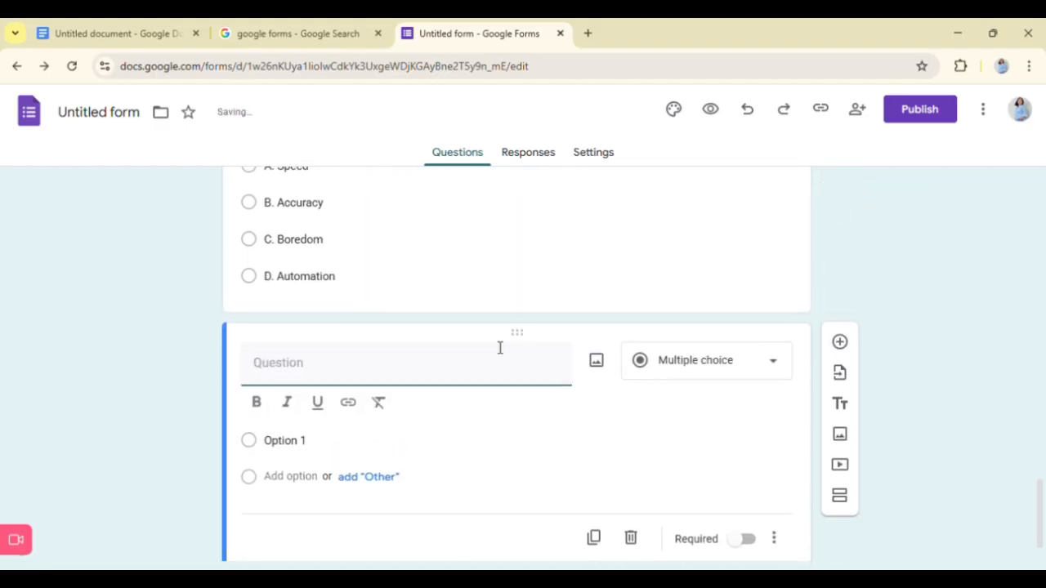
- Copy "5. The processed form of data is called?" from the Google Docs document into the new question's title in Google Forms
click(68, 25)
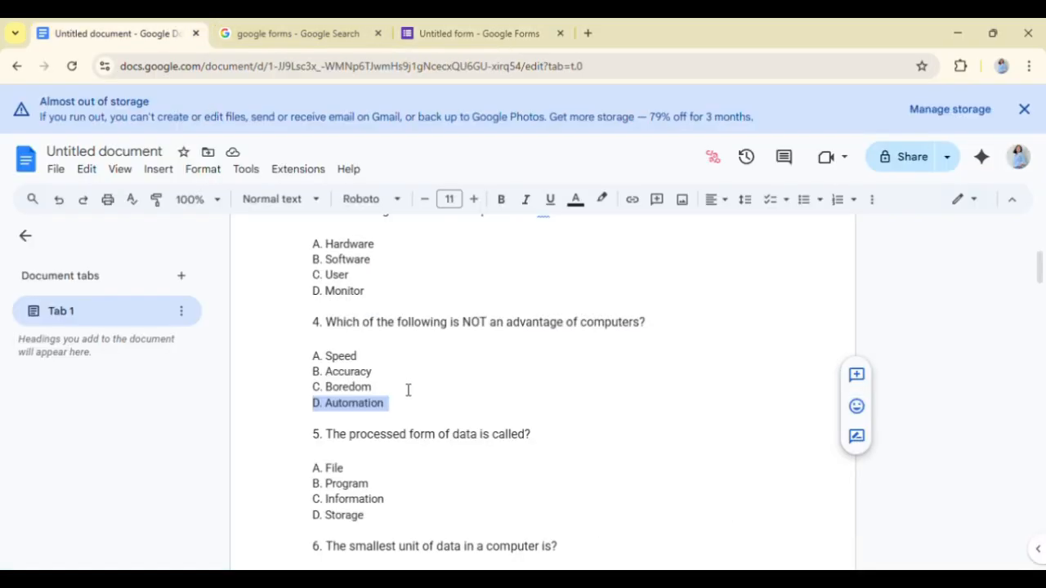
scroll(408, 390, down, 2)
mouse_move(324, 319)
mouse_down()
mouse_move(465, 350)
mouse_move(521, 332)
mouse_move(241, 369)
mouse_move(318, 332)
mouse_up()
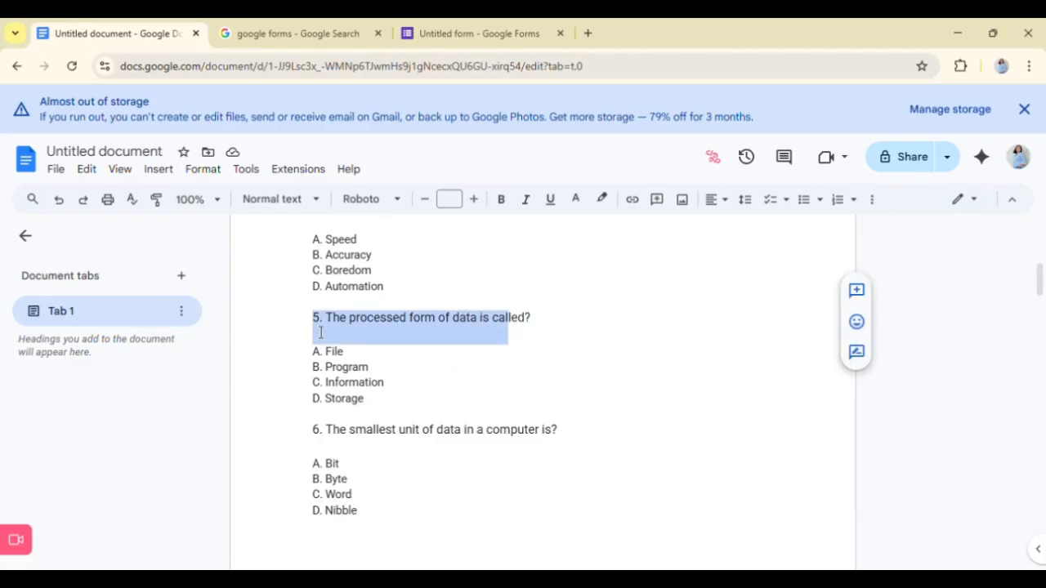
triple_click(320, 332)
key(ctrl+c)
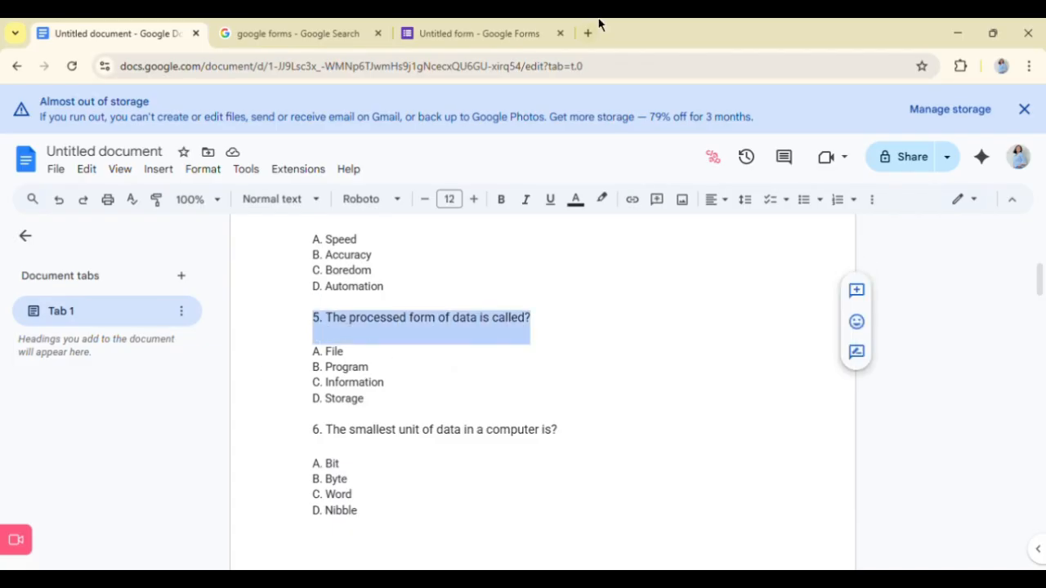
click(485, 25)
key(ctrl+v)
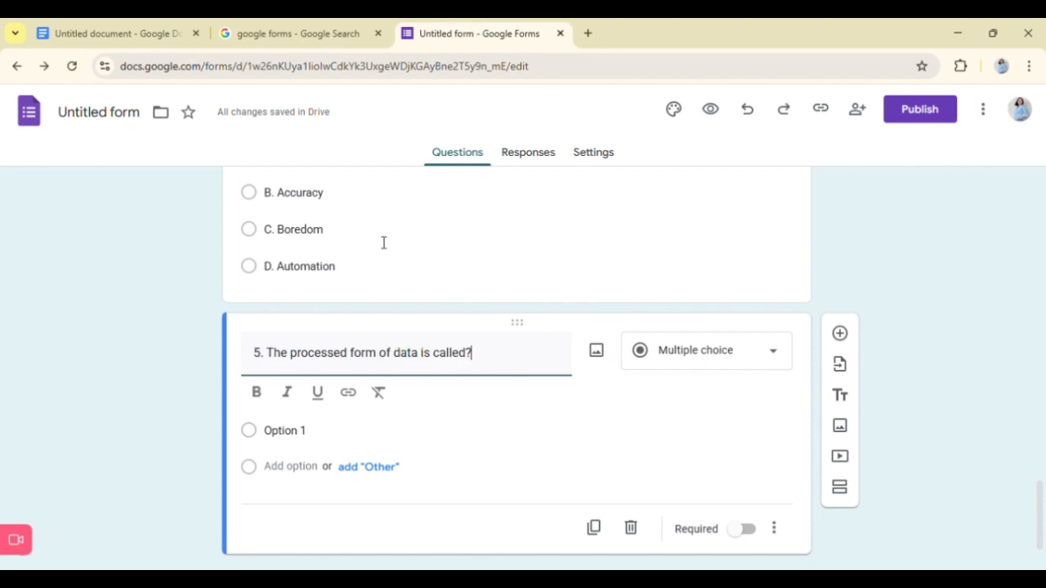
- Replace the first answer option of question 5 with "A. File" copied from the Google Docs document
click(296, 428)
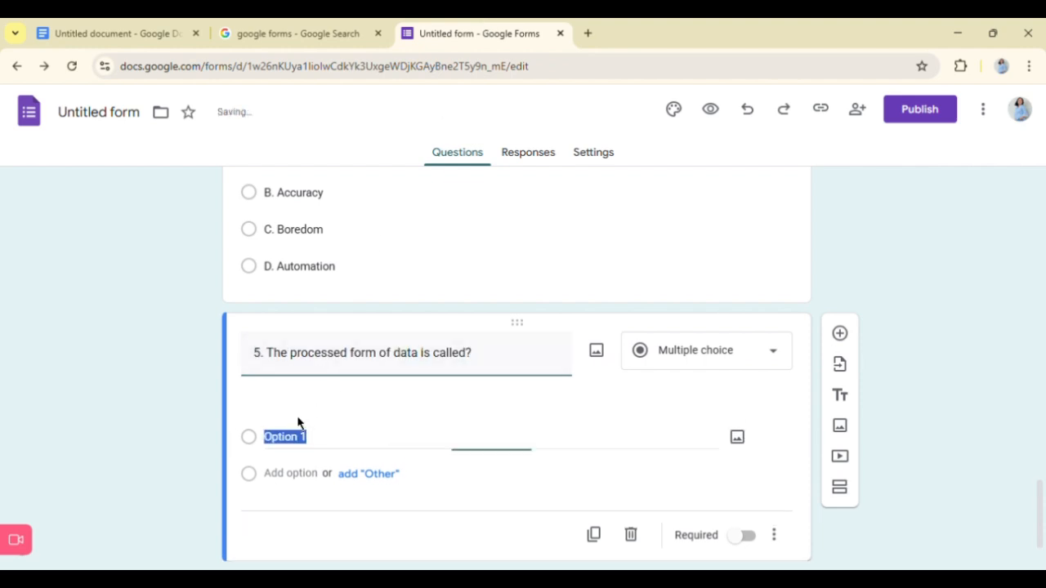
click(115, 27)
drag(316, 366, 385, 366)
key(ctrl+c)
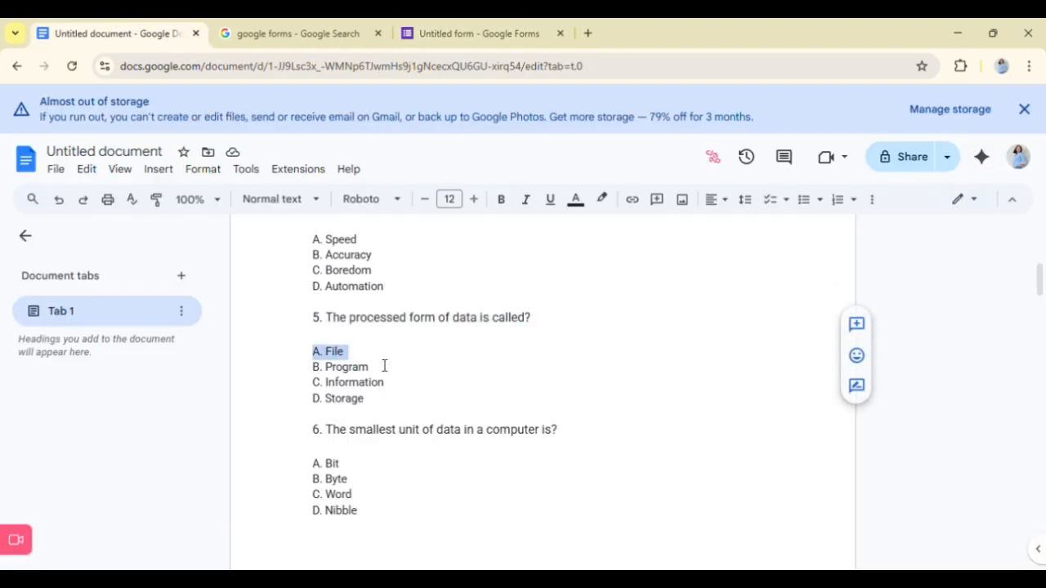
click(431, 29)
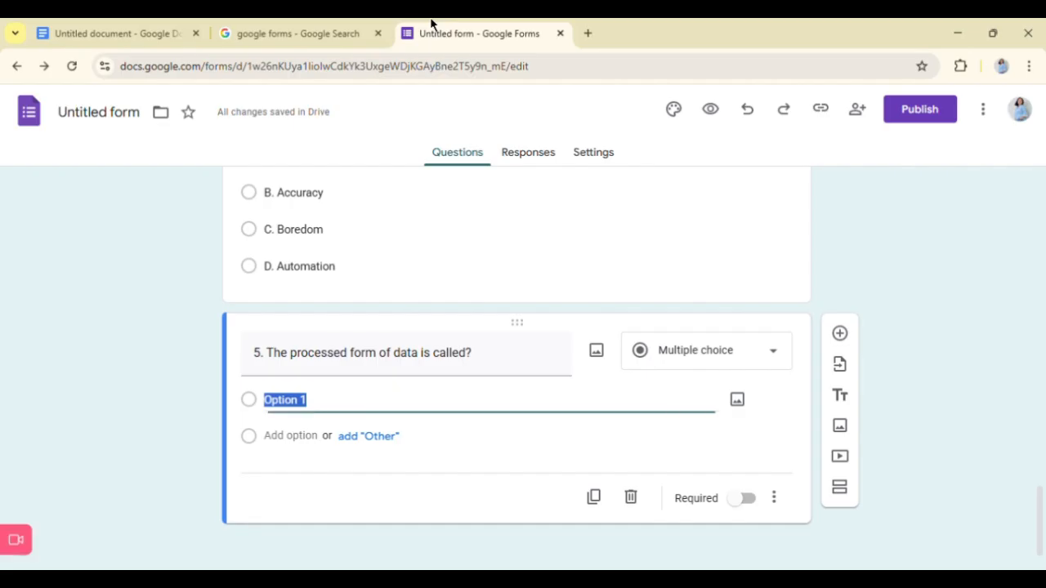
key(ctrl+v)
- Add a second answer option to question 5 with "B. Program" copied from the Google Docs document
click(137, 28)
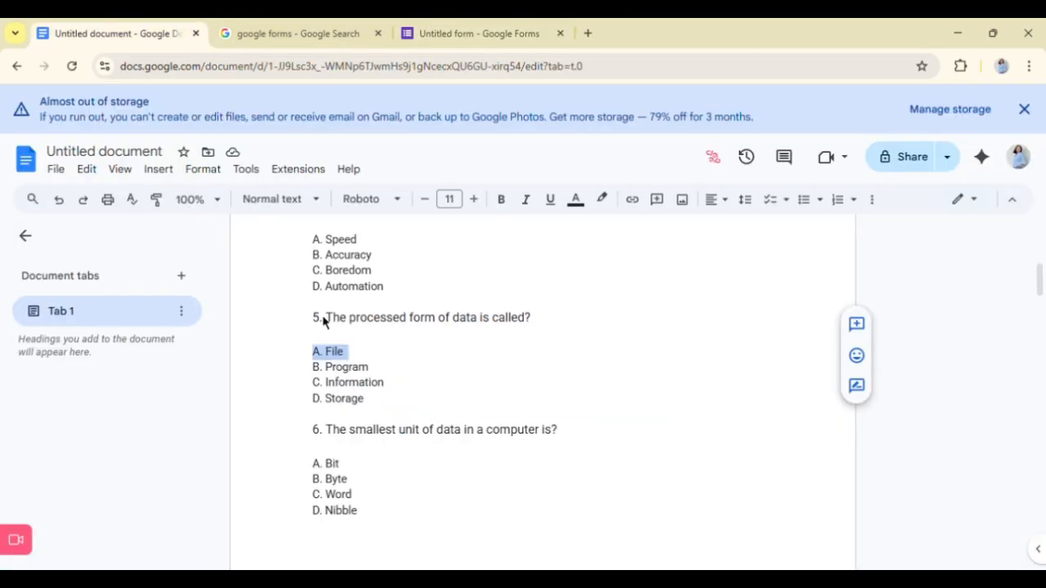
drag(317, 381, 400, 383)
key(ctrl+c)
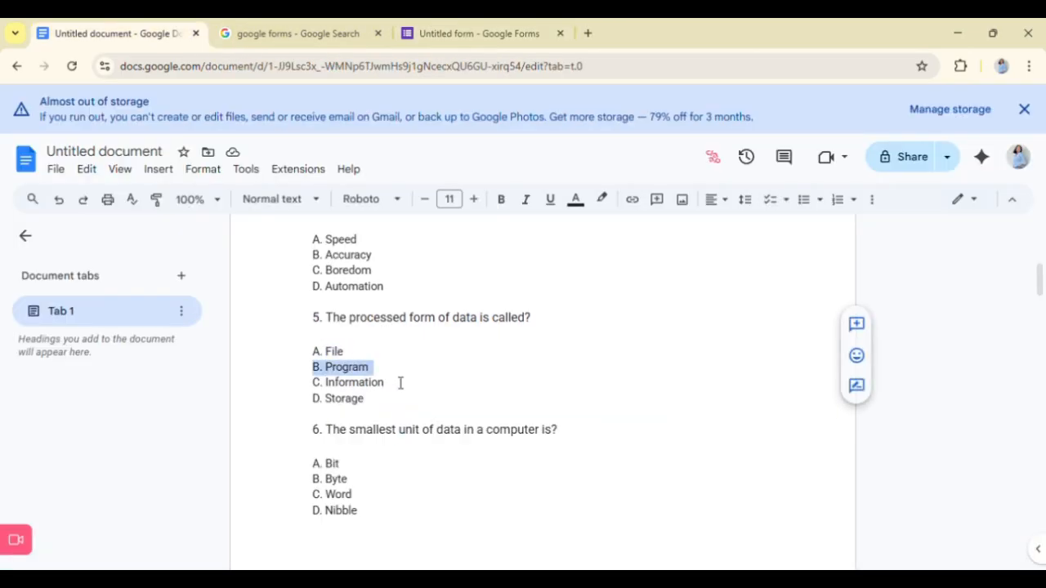
click(463, 24)
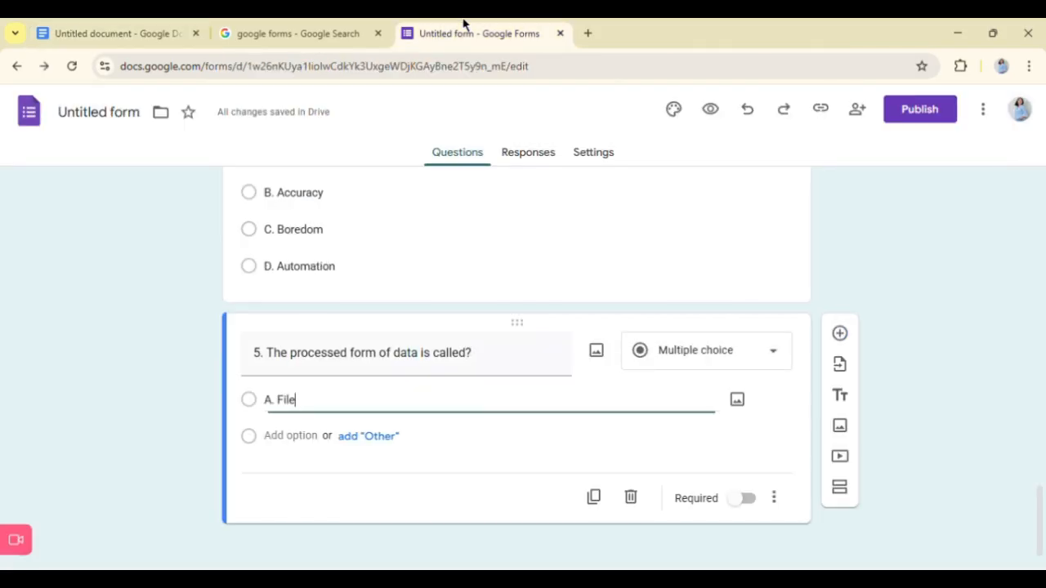
click(313, 440)
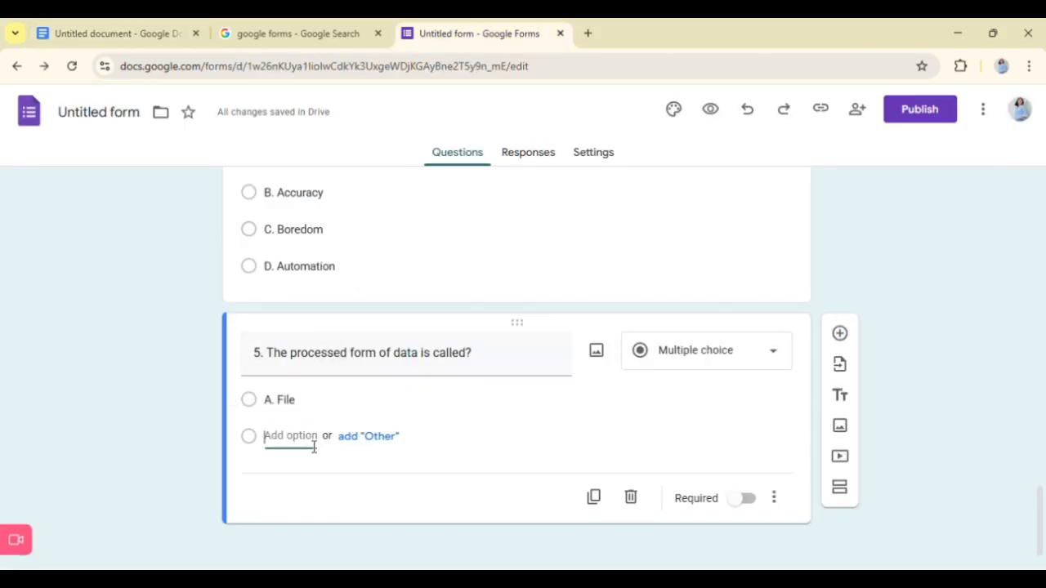
key(ctrl+v)
- Add a third answer option to question 5 with "C. Information" copied from the Google Docs document
click(88, 24)
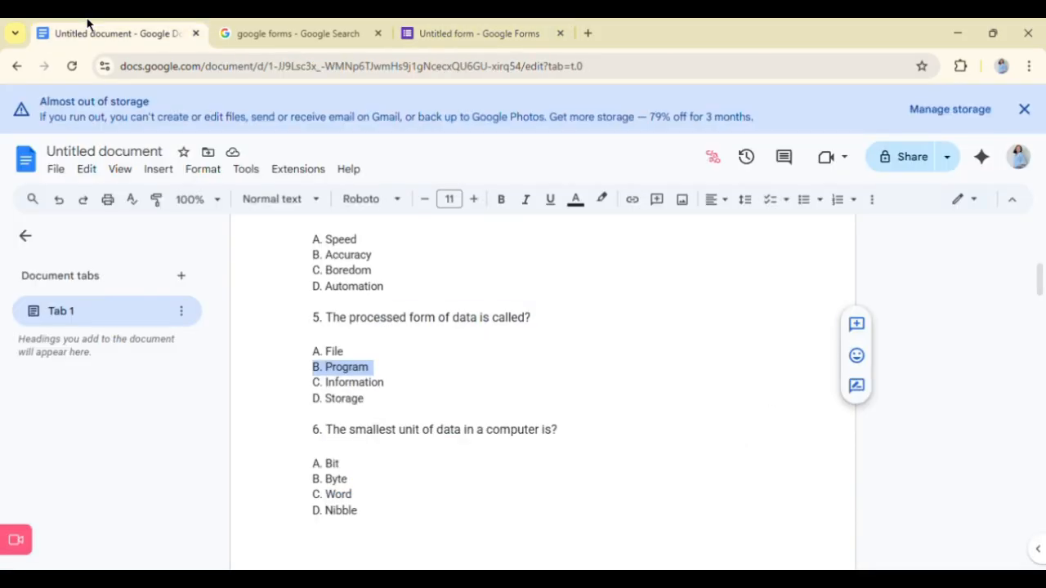
drag(311, 382, 406, 401)
key(ctrl+c)
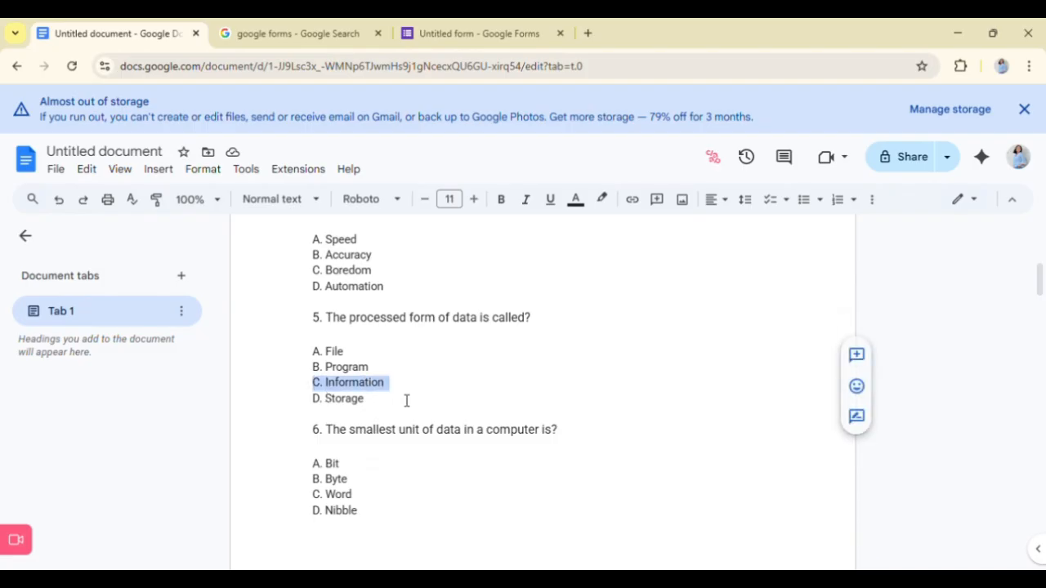
click(460, 27)
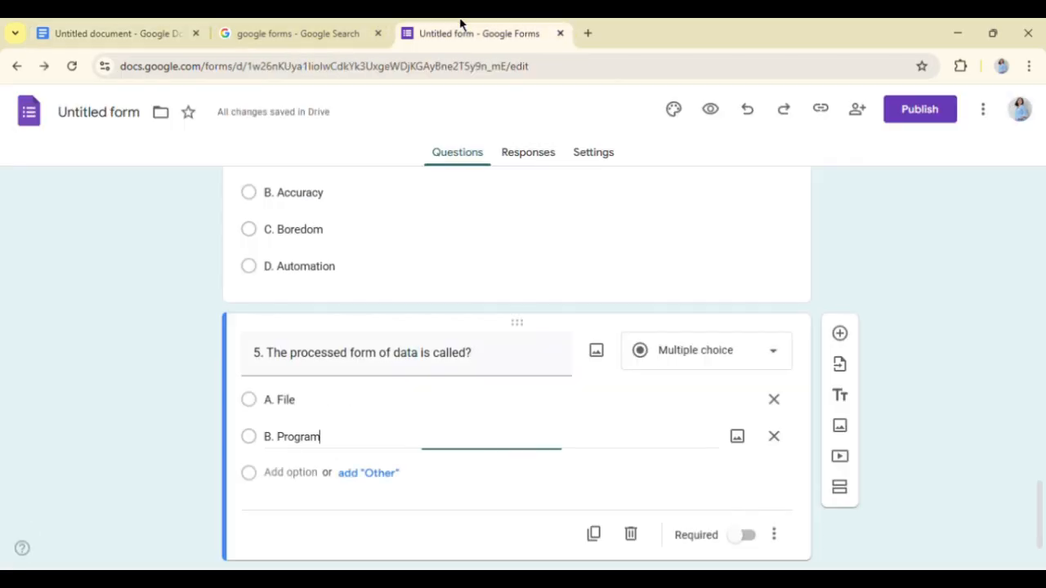
click(321, 479)
key(ctrl+v)
- Add "D. Storage" from the Google Docs document as the fourth answer option of question 5, leaving no extra blank option
click(149, 26)
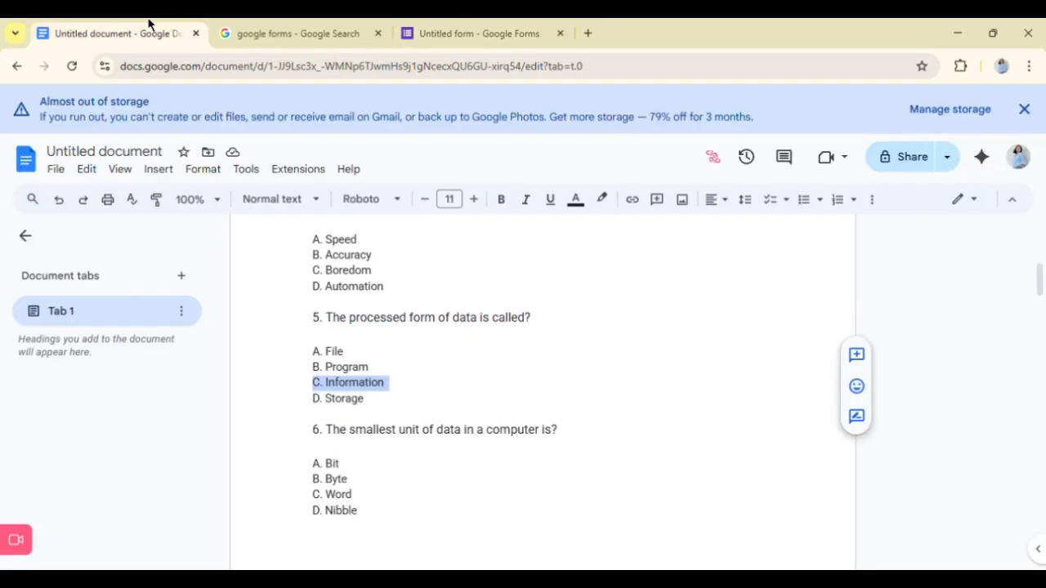
drag(314, 399, 317, 417)
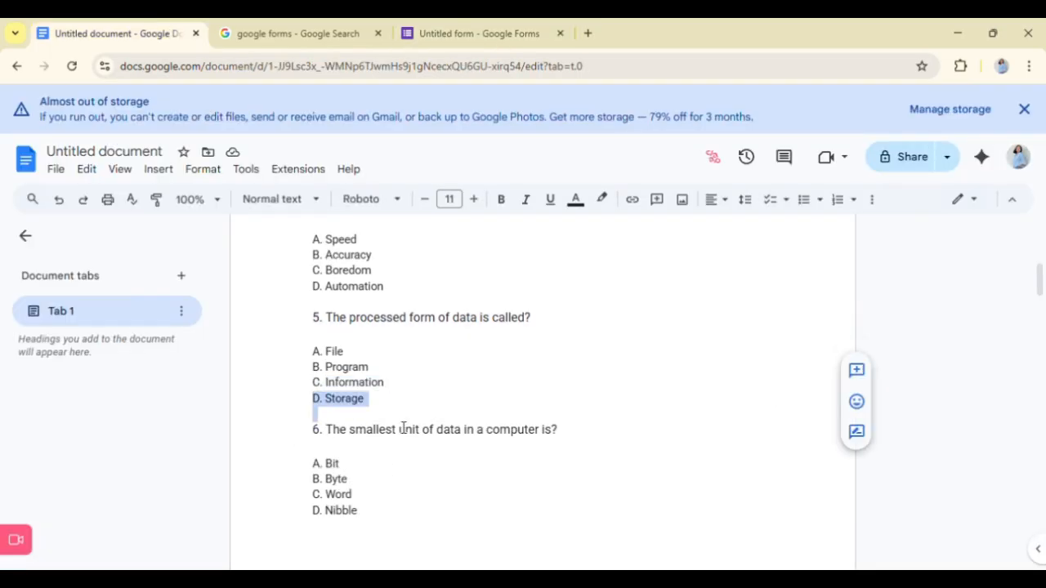
click(470, 25)
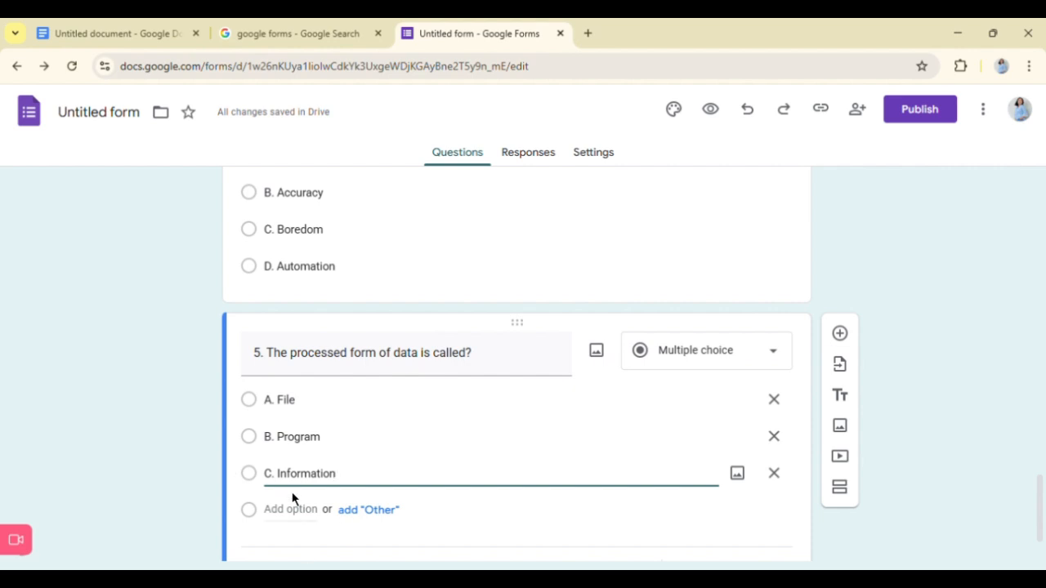
click(302, 513)
text(D. Storage)
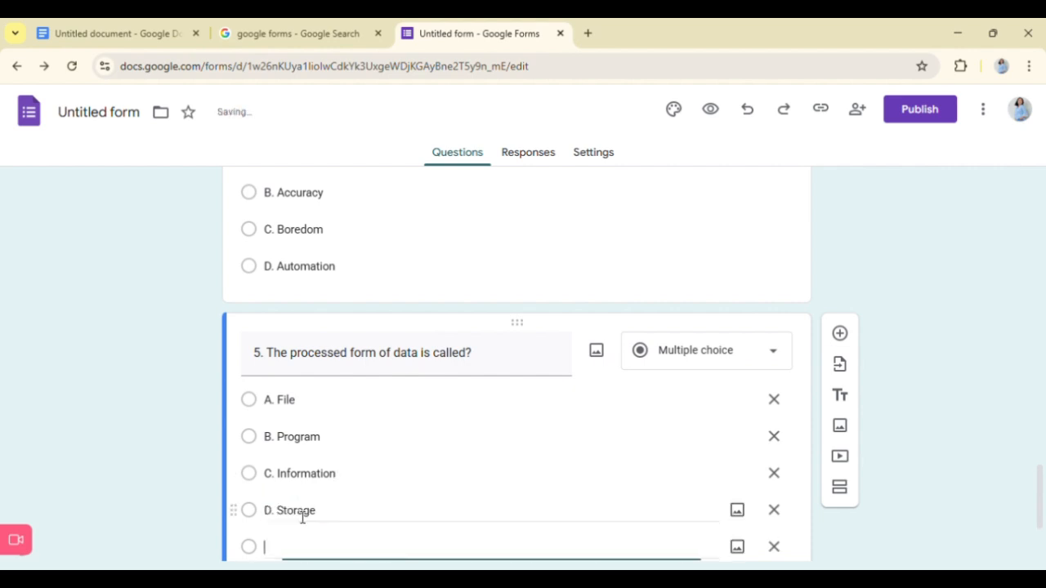
click(350, 517)
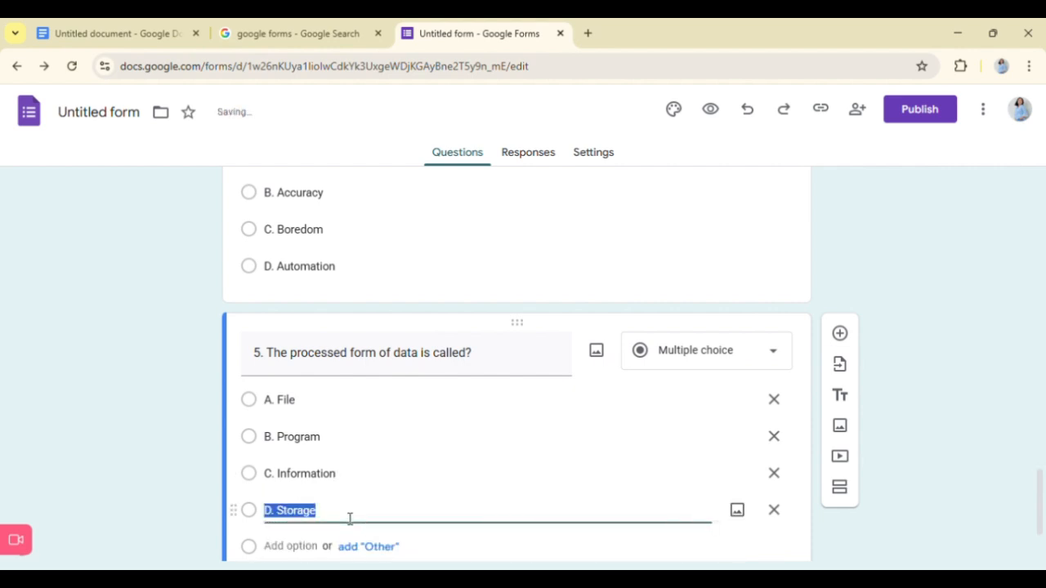
click(375, 448)
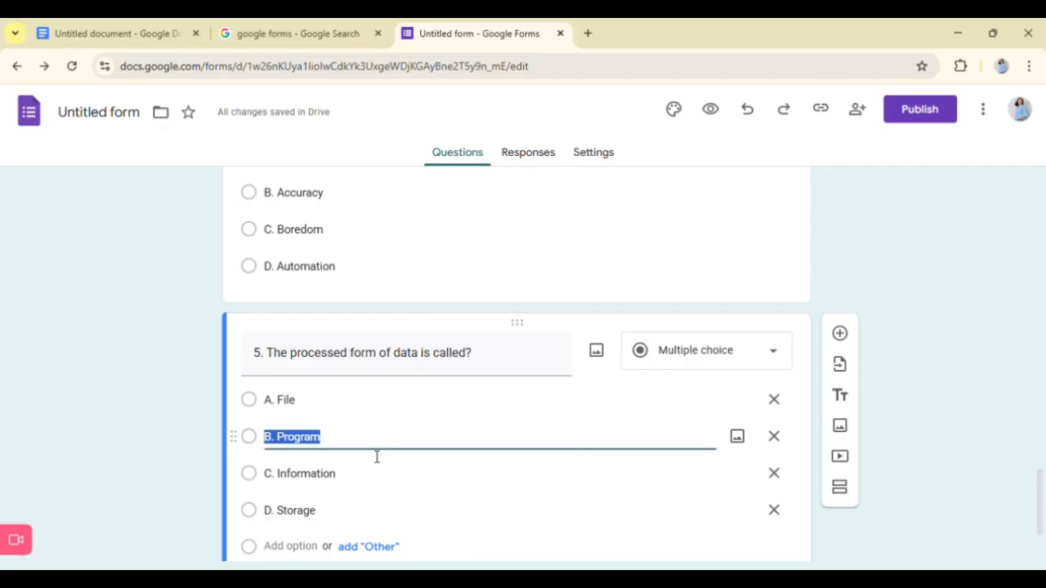
click(901, 508)
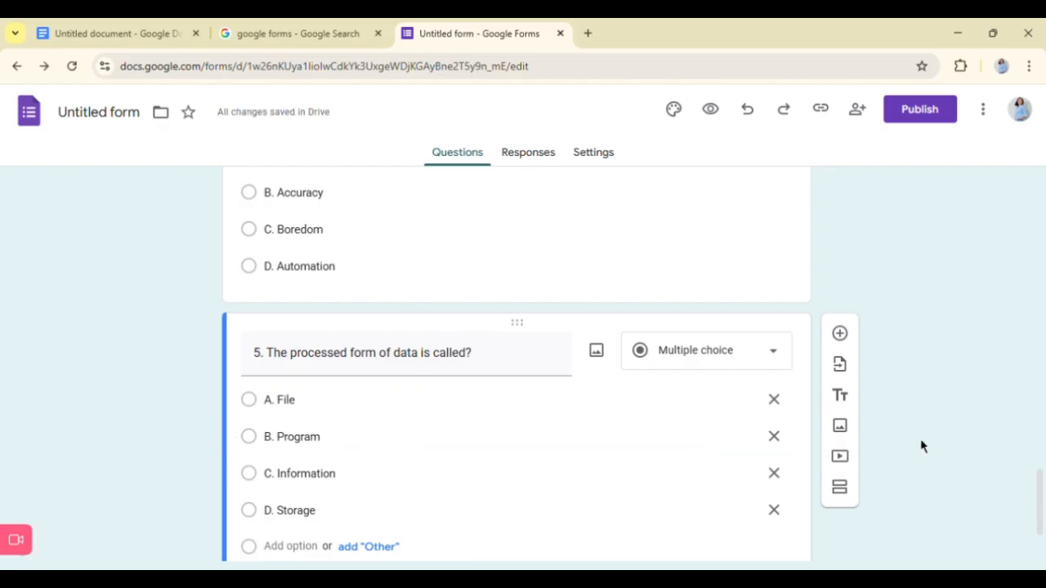
scroll(604, 446, down, 2)
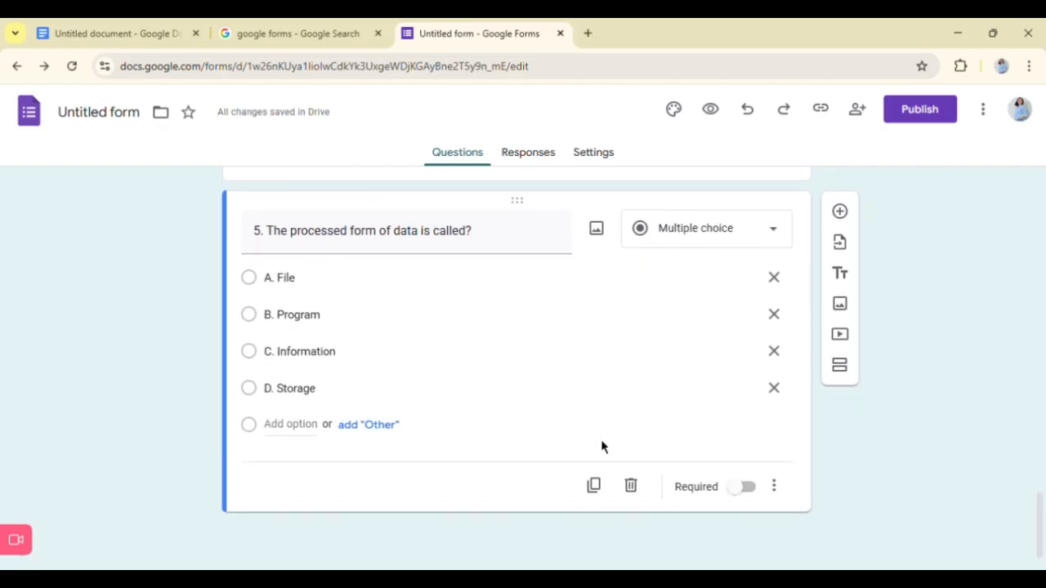
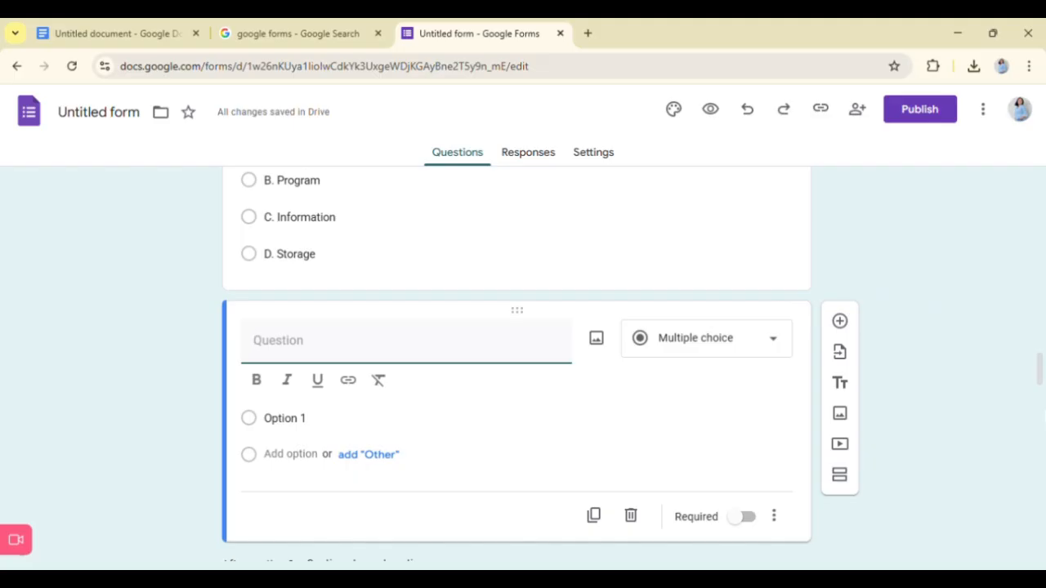
- Fill in the new question's title with "6. The smallest unit of data in a computer is?" copied from the Google Docs document
click(155, 29)
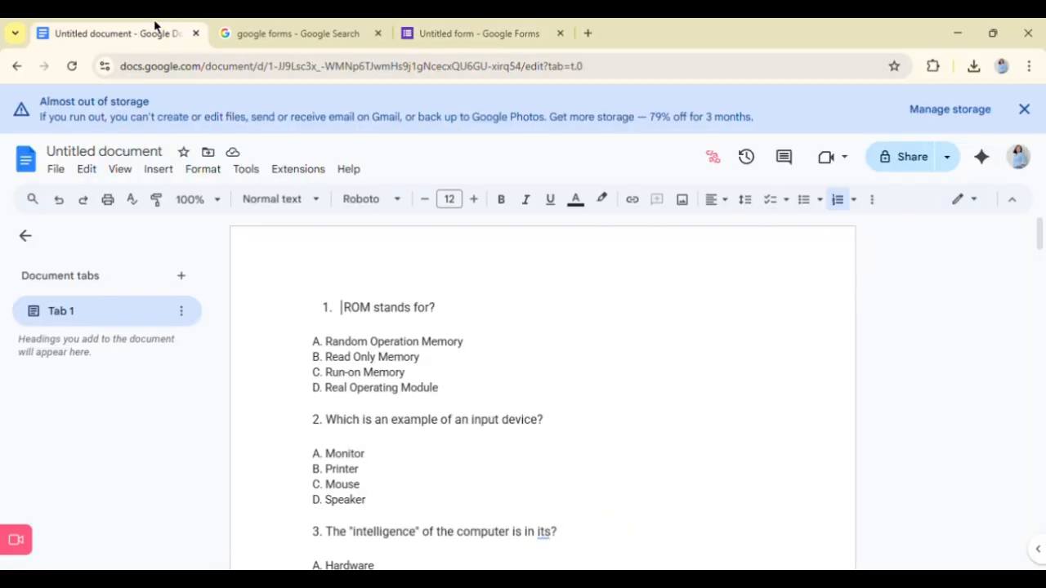
scroll(430, 448, down, 4)
scroll(430, 452, down, 3)
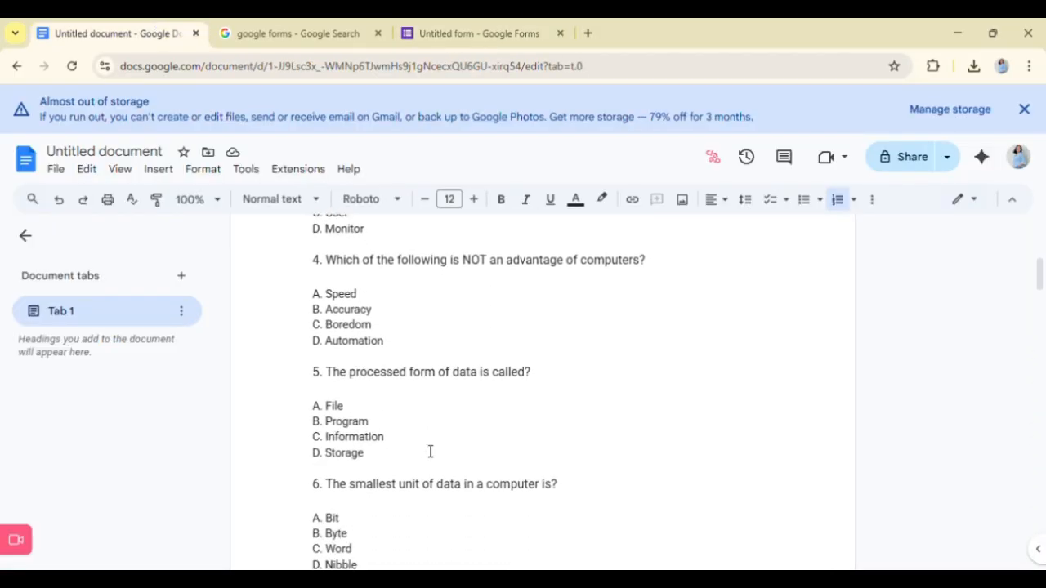
click(374, 431)
drag(374, 431, 577, 433)
key(ctrl+c)
click(417, 32)
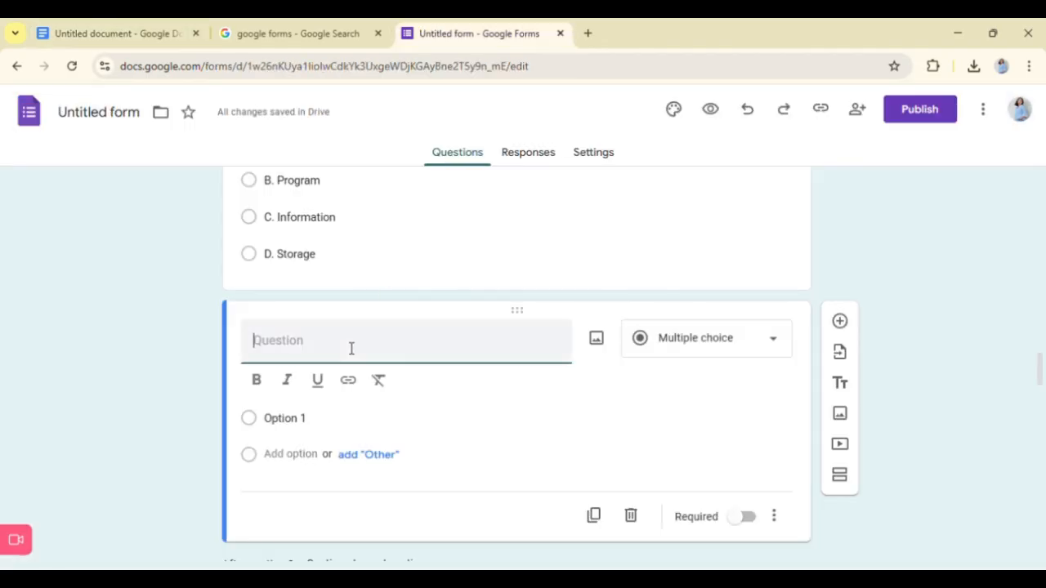
key(ctrl+v)
key(BackSpace)
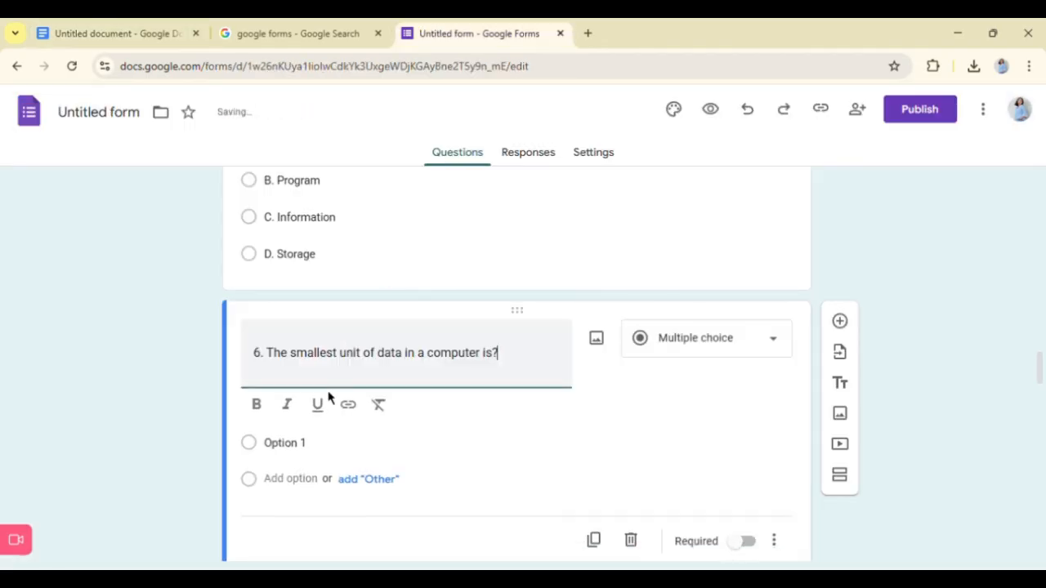
- Replace the first answer option of question 6 with "A. Bit" copied from the Google Docs document
click(278, 446)
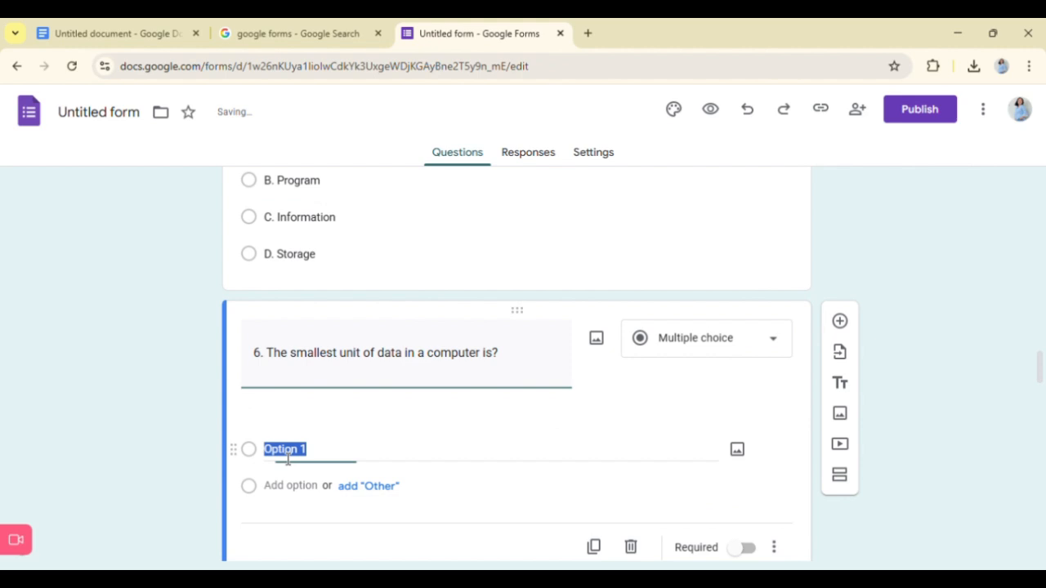
click(182, 33)
scroll(341, 457, down, 1)
drag(312, 365, 343, 364)
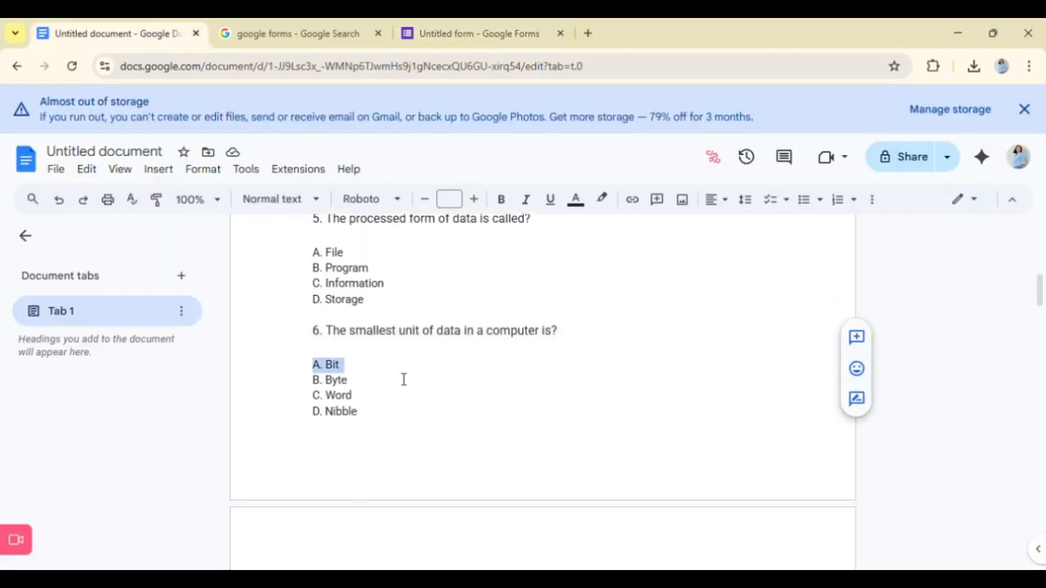
key(ctrl+c)
click(473, 33)
key(ctrl+v)
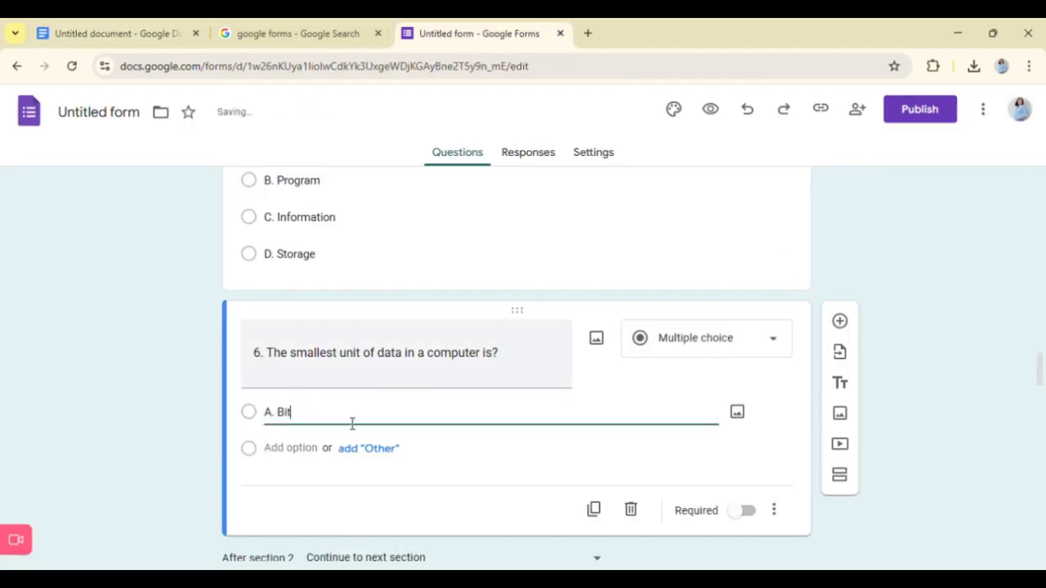
- Add a second answer option to question 6 with "B. Byte" copied from the Google Docs document
key(Return)
click(180, 36)
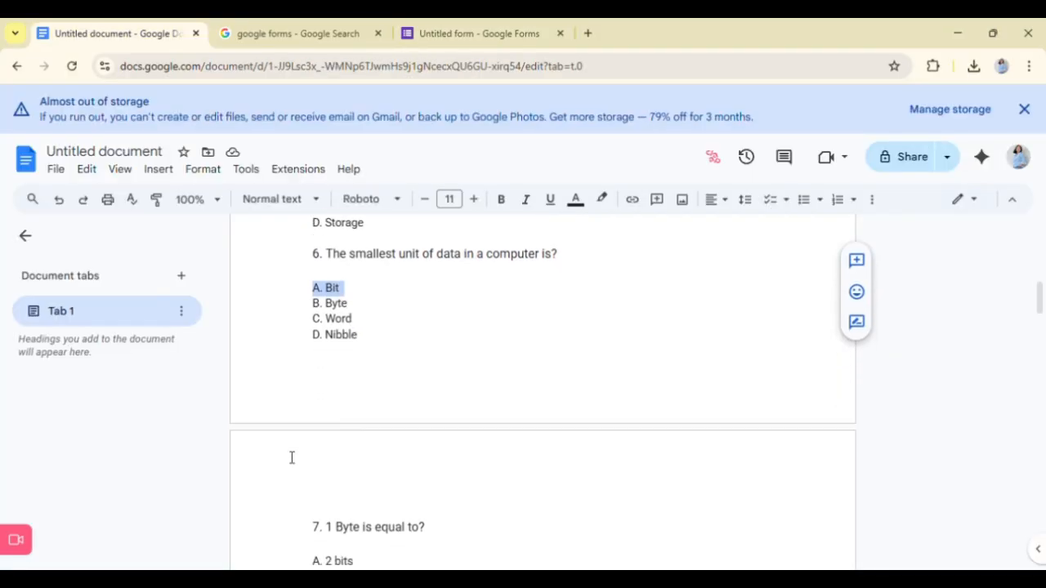
drag(313, 307, 360, 320)
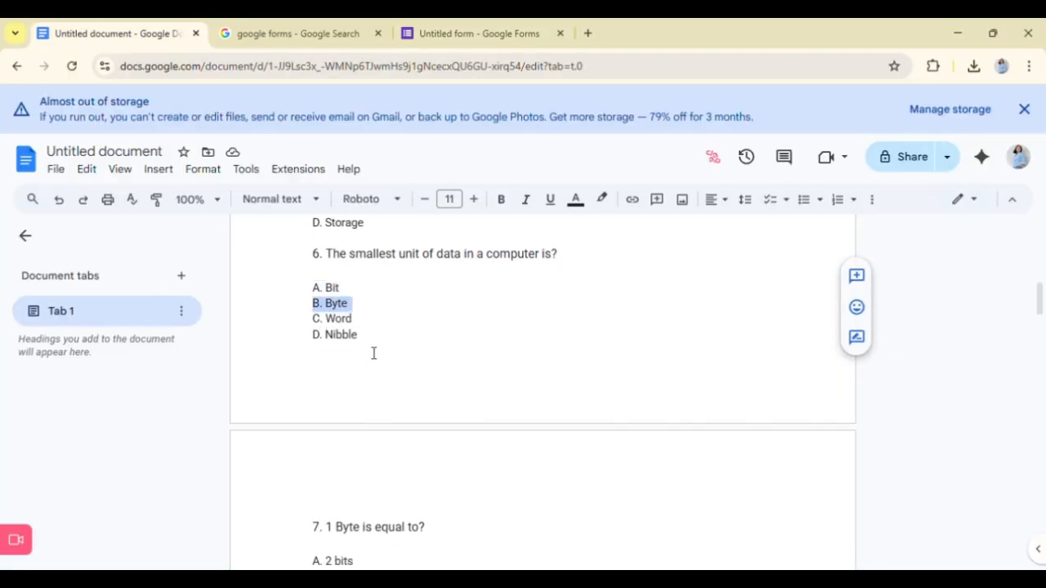
click(435, 31)
key(ctrl+v)
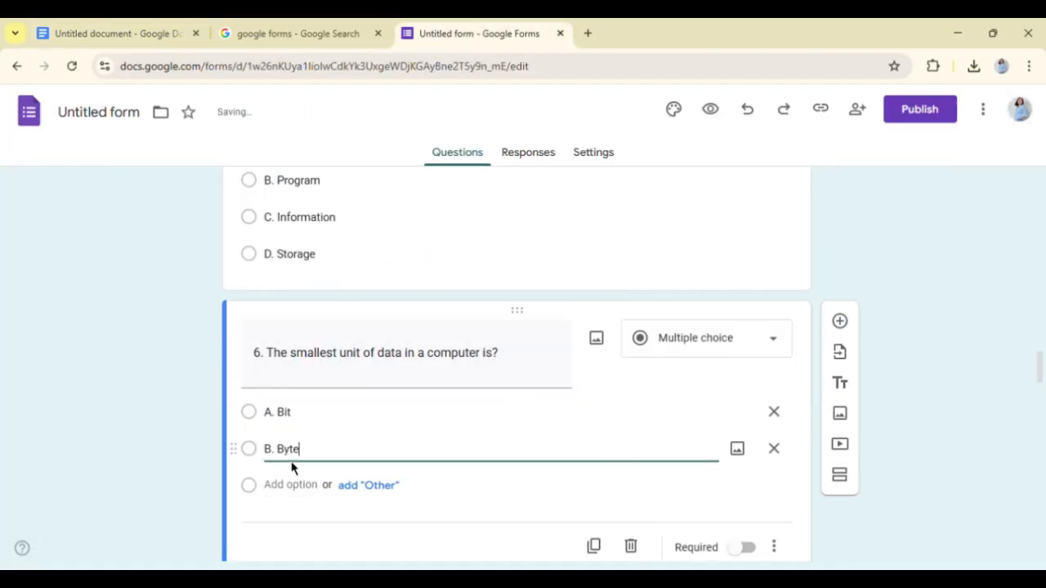
- Add a third answer option to question 6 with "C. Word" copied from the Google Docs document
key(Return)
click(155, 32)
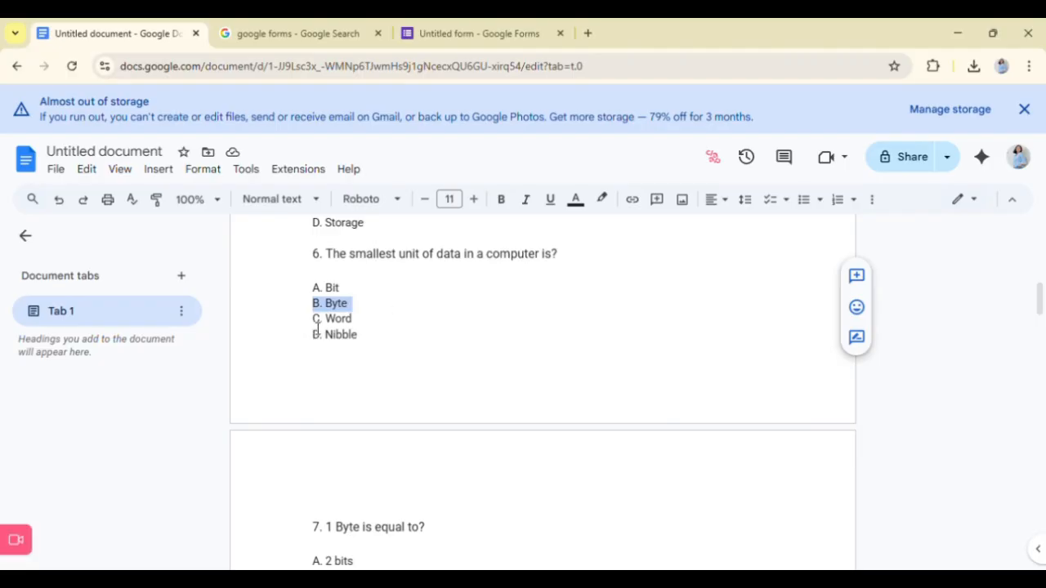
drag(316, 318, 379, 334)
click(431, 31)
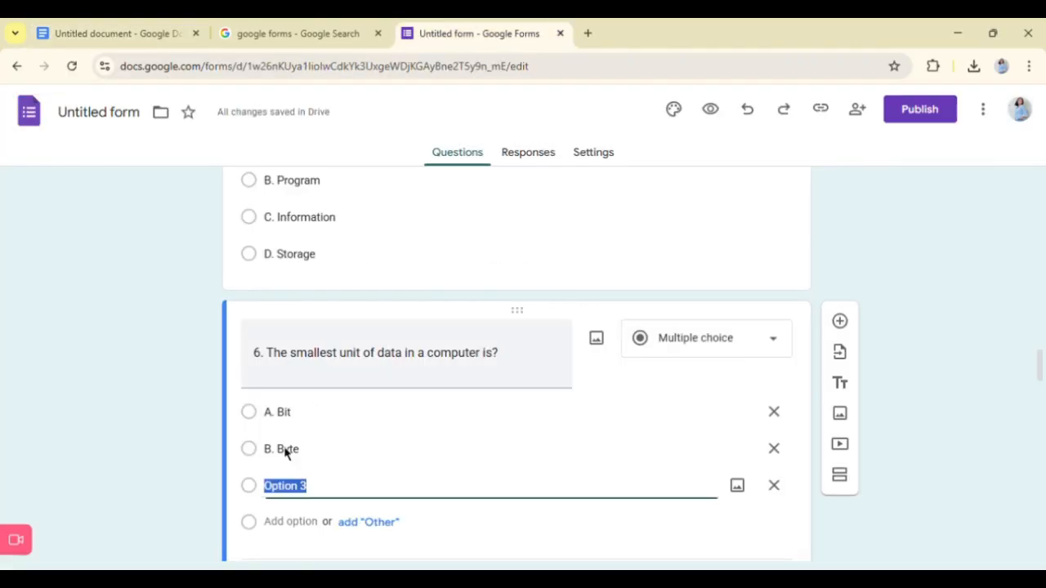
key(ctrl+v)
- Add a fourth answer option to question 6 with "D. Nibble" copied from the Google Docs document
click(133, 24)
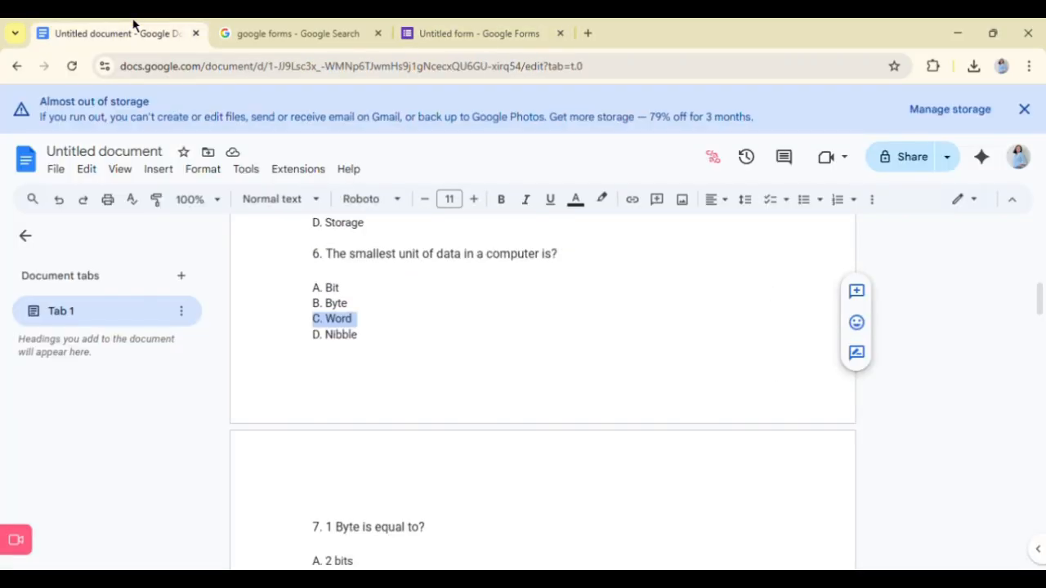
drag(315, 334, 434, 354)
click(493, 26)
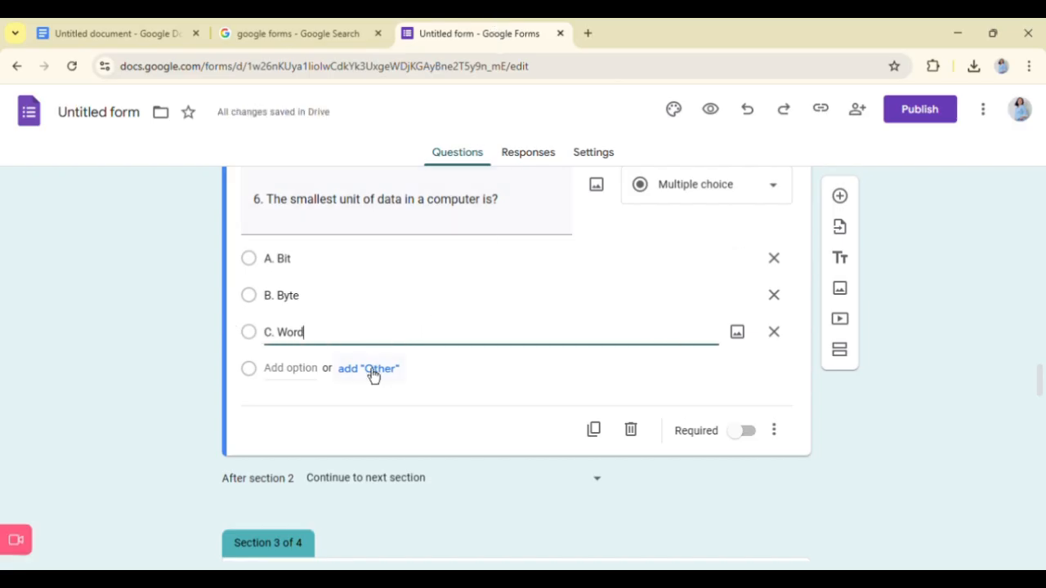
click(308, 370)
key(ctrl+v)
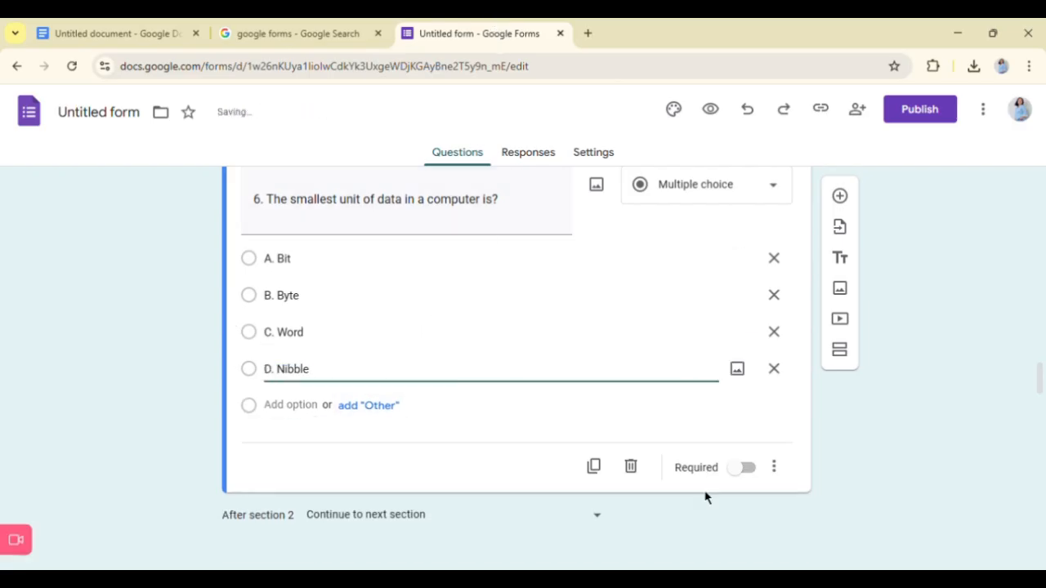
- Make question 6 required, leaving no extra fifth answer option
click(751, 482)
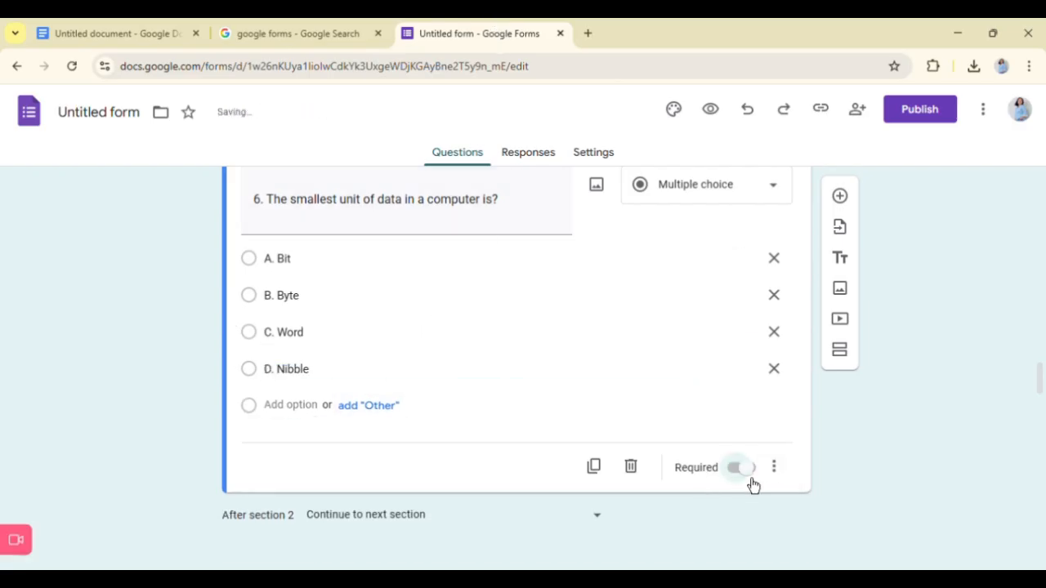
click(307, 409)
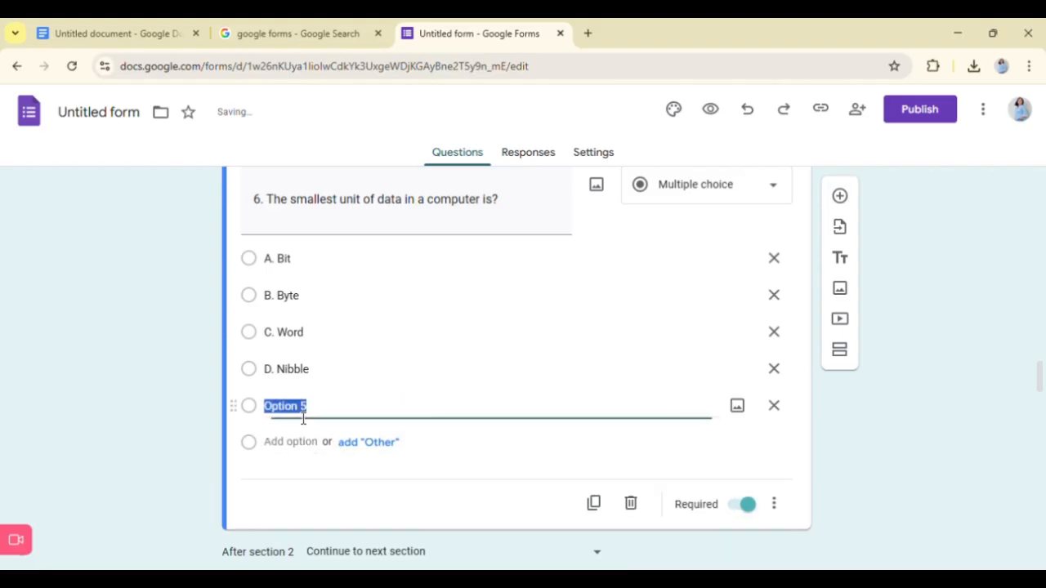
key(BackSpace)
key(BackSpace)
click(978, 467)
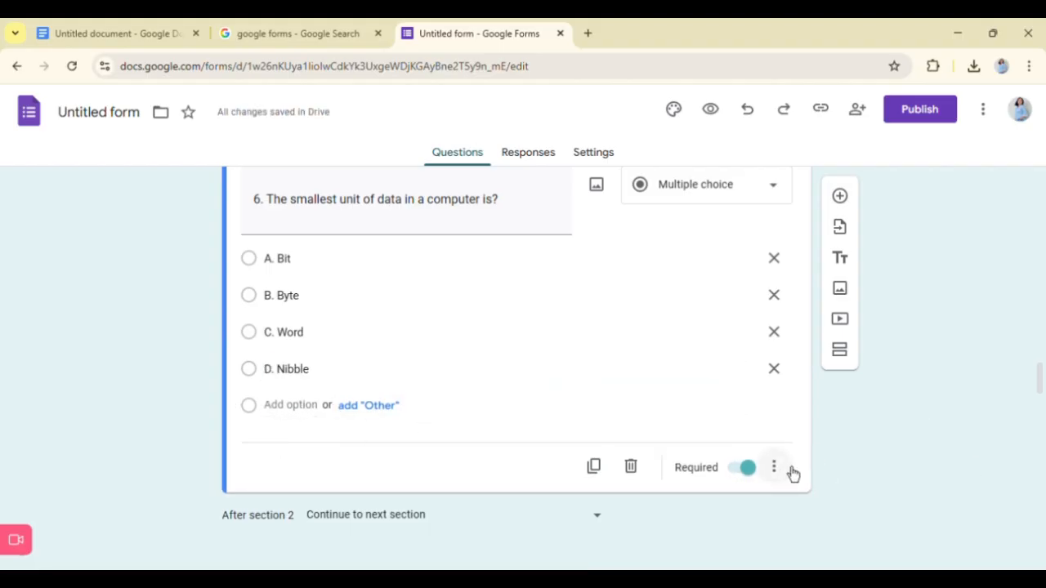
- Add a new question titled "7. 1 Byte is equal to?" with the text taken from the Google Docs document, keeping the document's original text intact
click(840, 196)
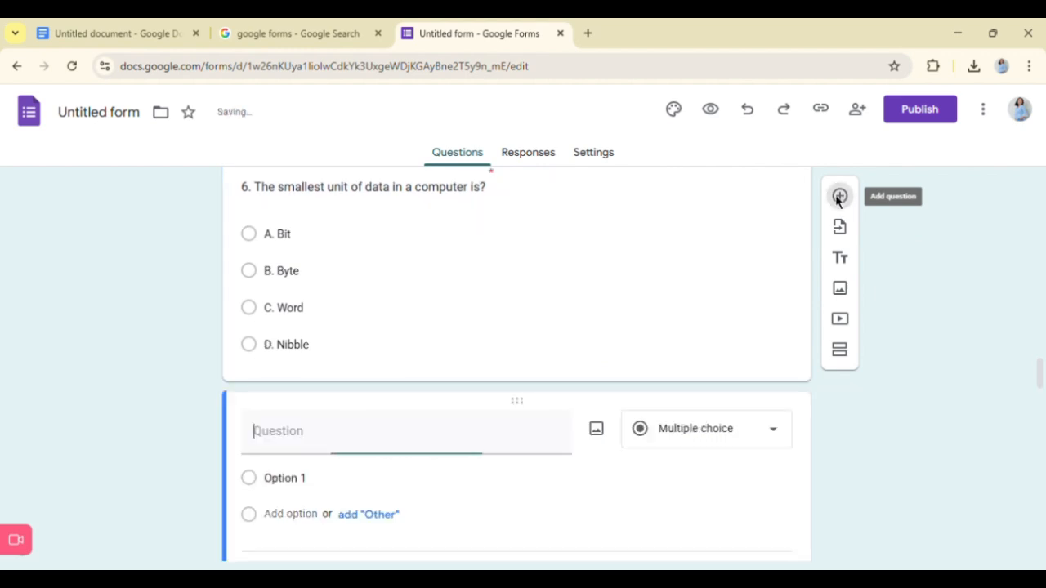
click(117, 33)
scroll(350, 463, down, 1)
drag(313, 452, 458, 462)
key(ctrl+x)
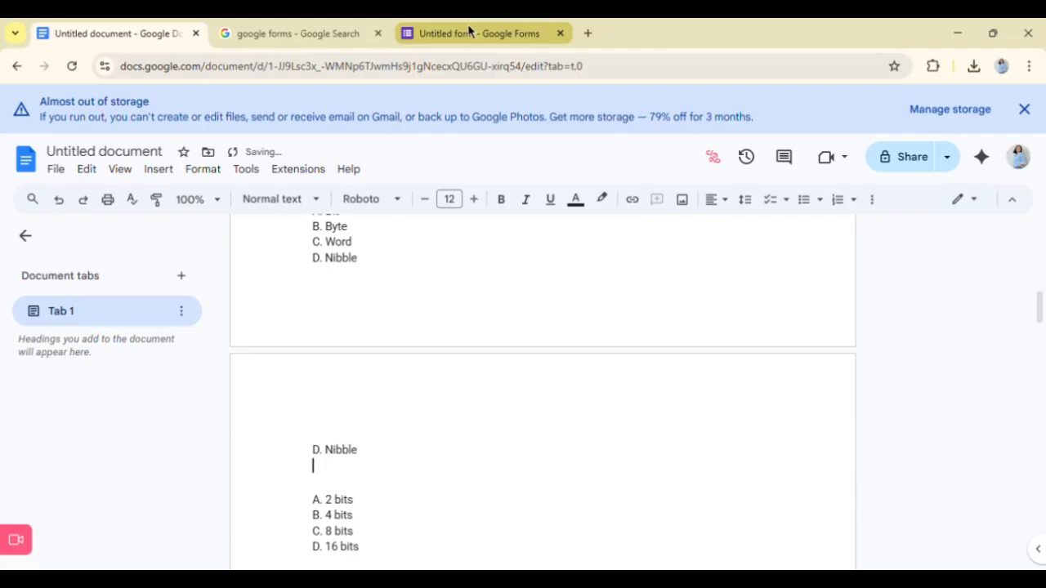
key(ctrl+z)
key(ctrl+x)
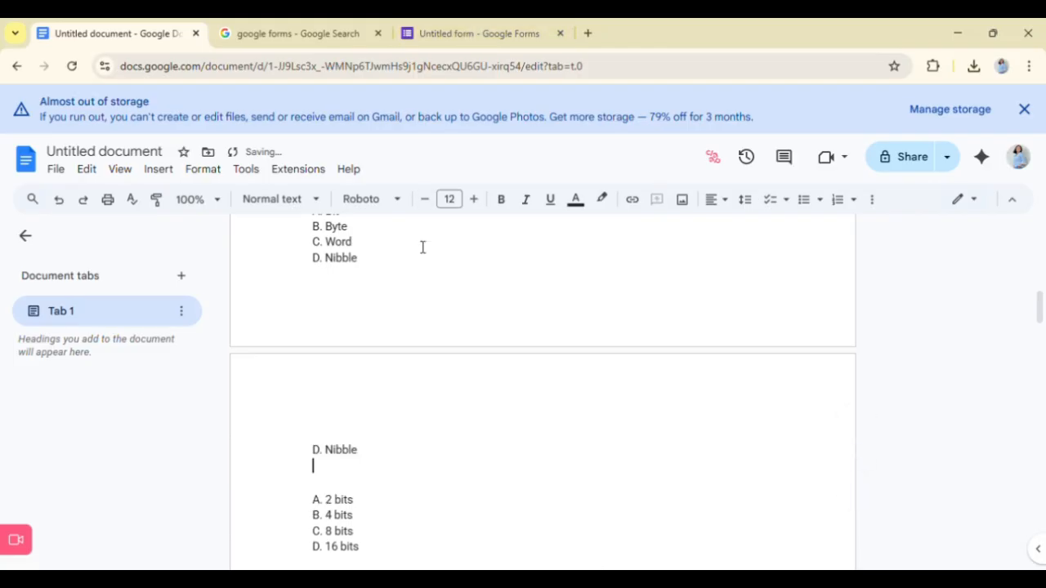
key(ctrl+z)
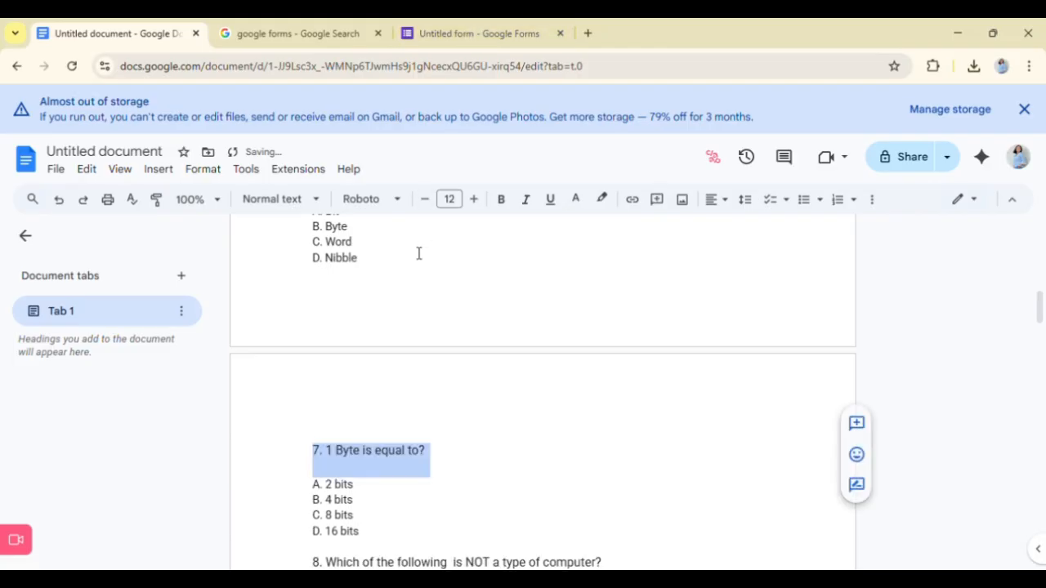
click(425, 31)
key(ctrl+v)
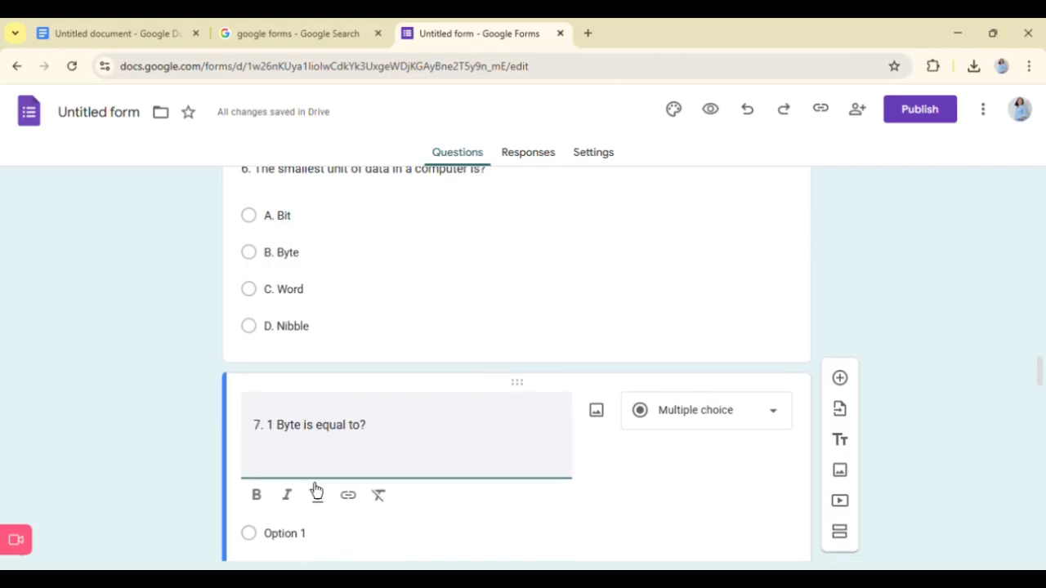
key(BackSpace)
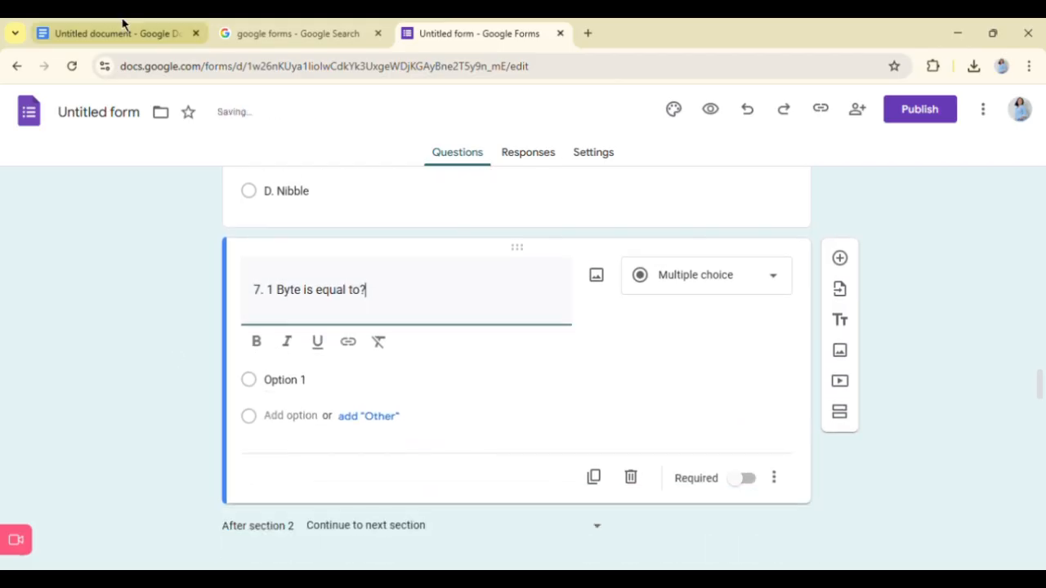
- Replace the first answer option of question 7 with "A. 2 bits" copied from the Google Docs document
click(123, 31)
drag(313, 331, 355, 336)
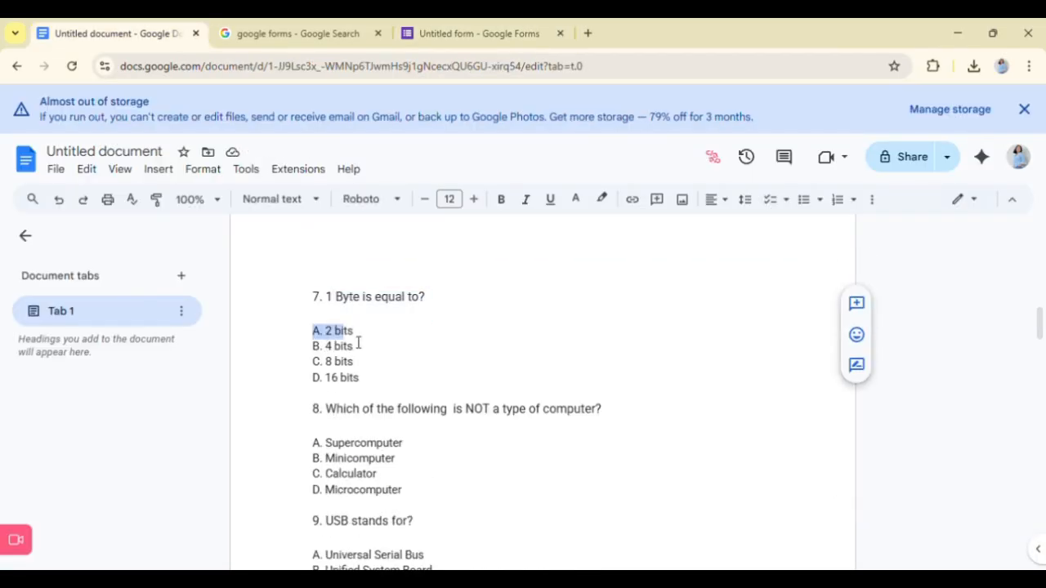
click(455, 26)
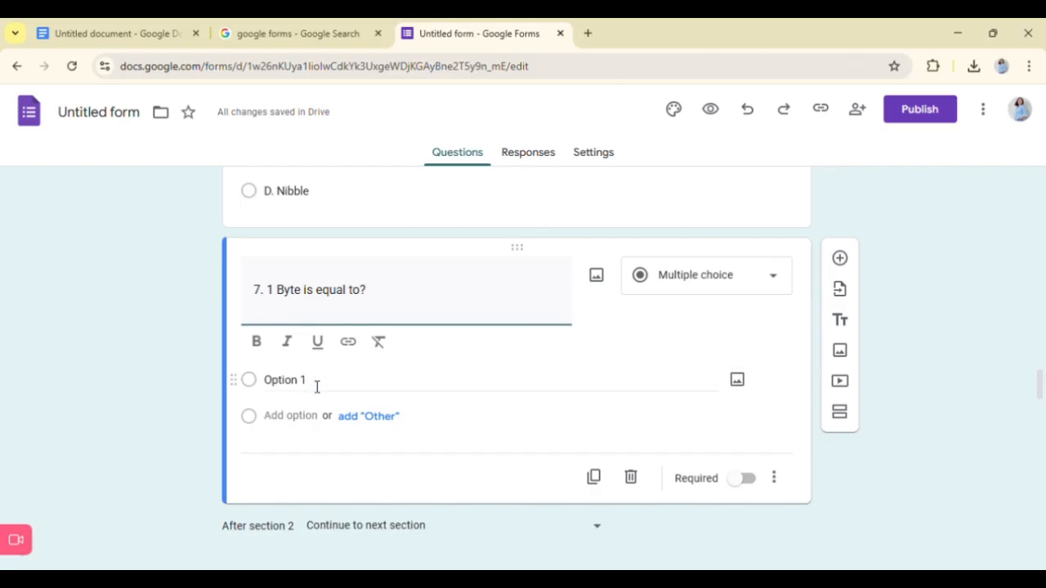
click(317, 383)
key(ctrl+v)
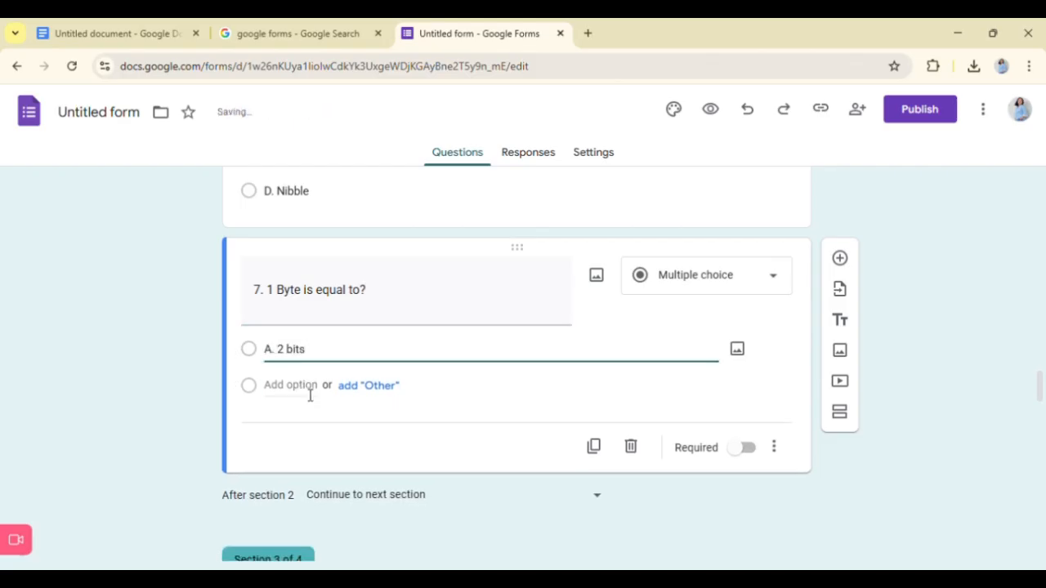
- Add a second answer option to question 7 with "B. 4 bits" copied from the Google Docs document
click(302, 386)
click(118, 33)
drag(314, 348, 433, 359)
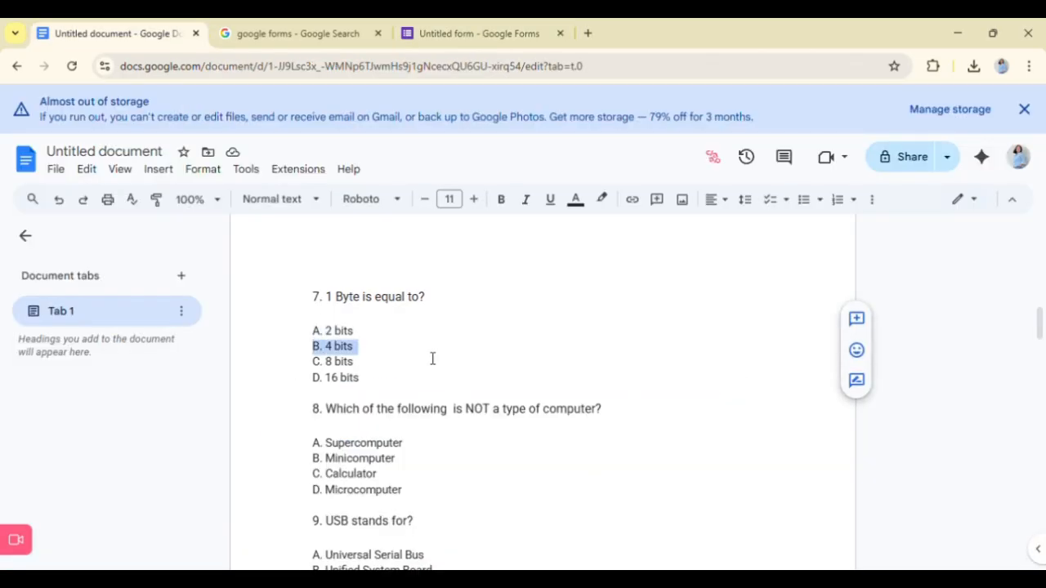
click(424, 25)
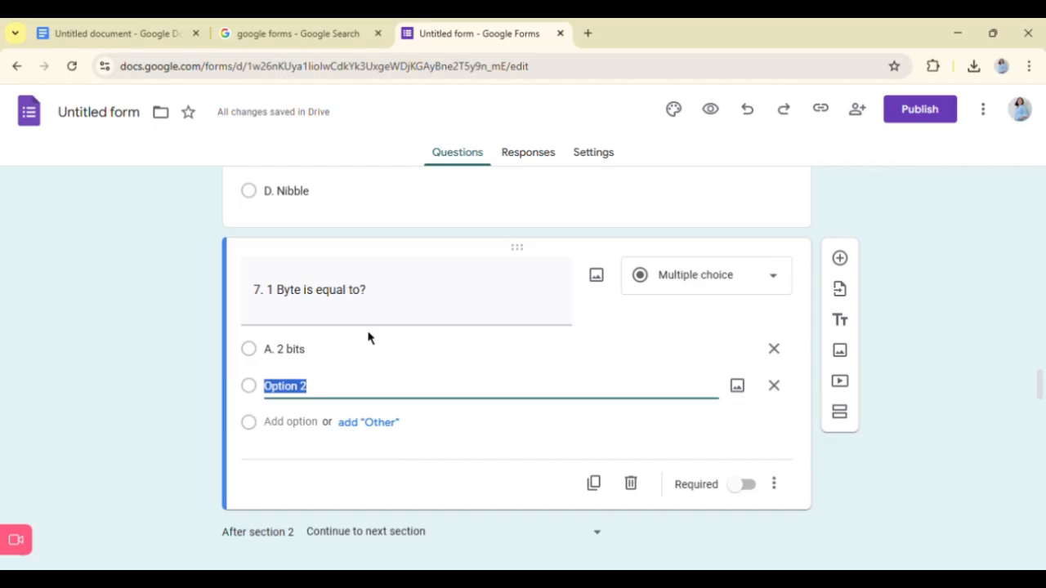
key(ctrl+v)
- Add a third answer option to question 7 with "C. 8 bits" copied from the Google Docs document
click(290, 424)
click(145, 34)
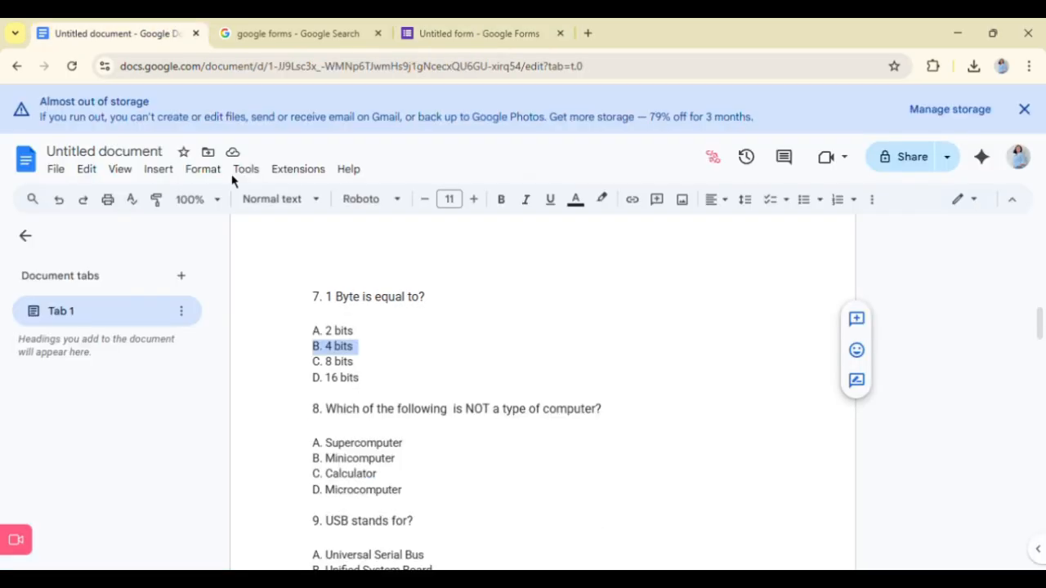
click(315, 366)
drag(313, 362, 368, 372)
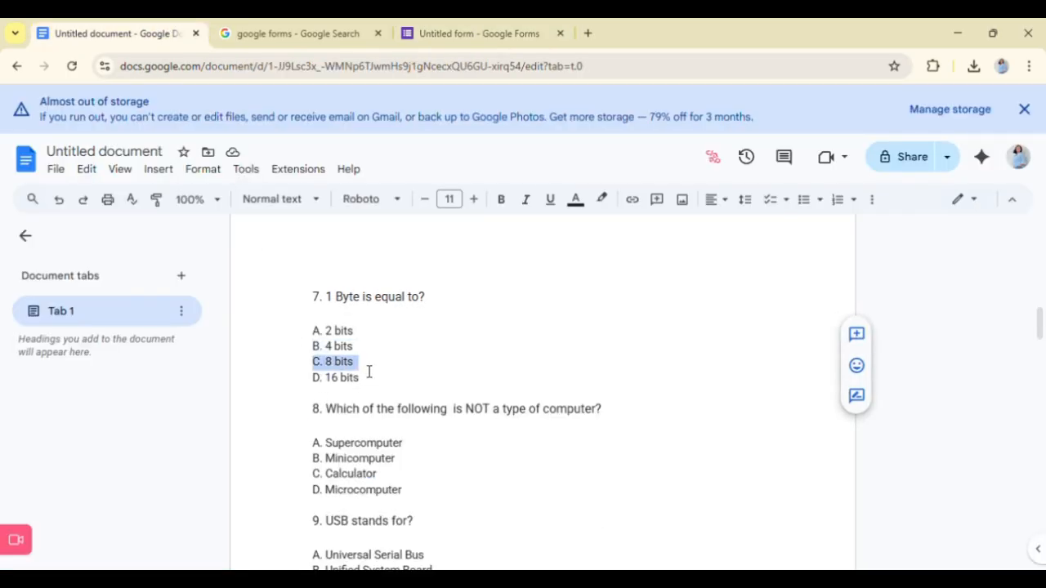
key(ctrl+c)
click(474, 34)
click(278, 422)
key(ctrl+v)
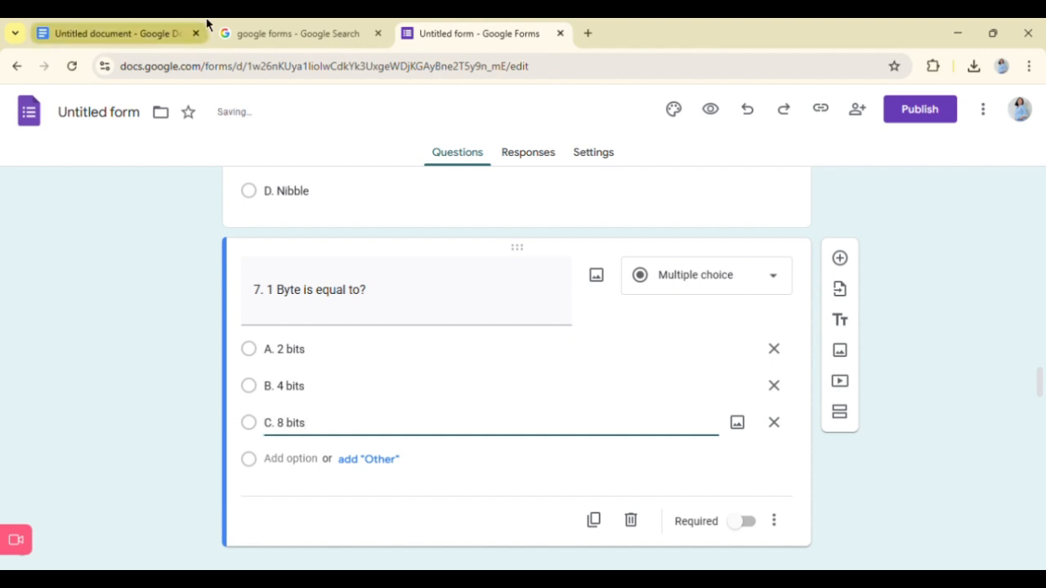
- Add a fourth answer option to question 7 with "D. 16 bits" copied from the Google Docs document
key(ctrl+1)
drag(312, 378, 390, 391)
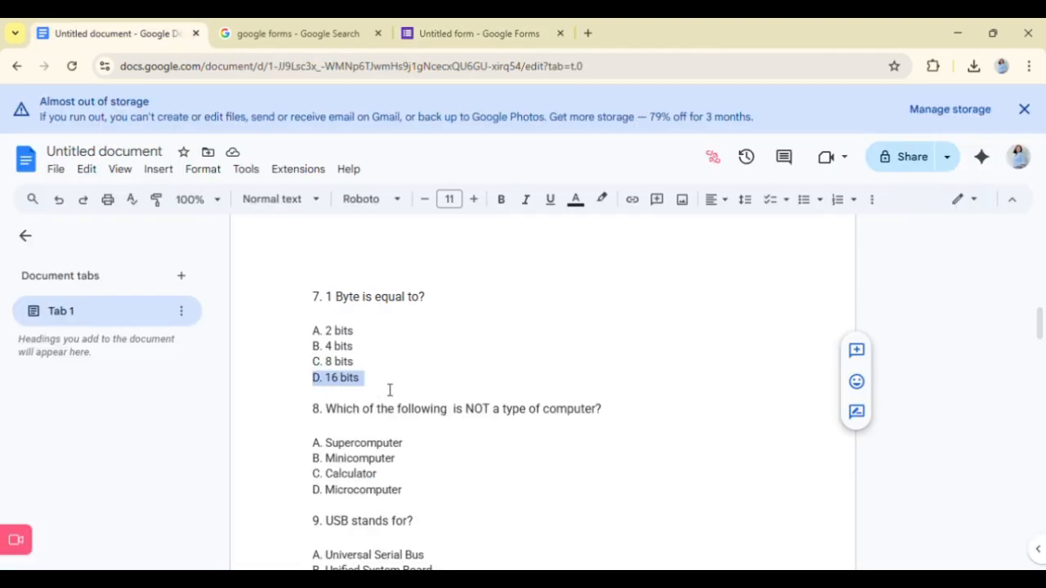
key(ctrl+3)
click(323, 459)
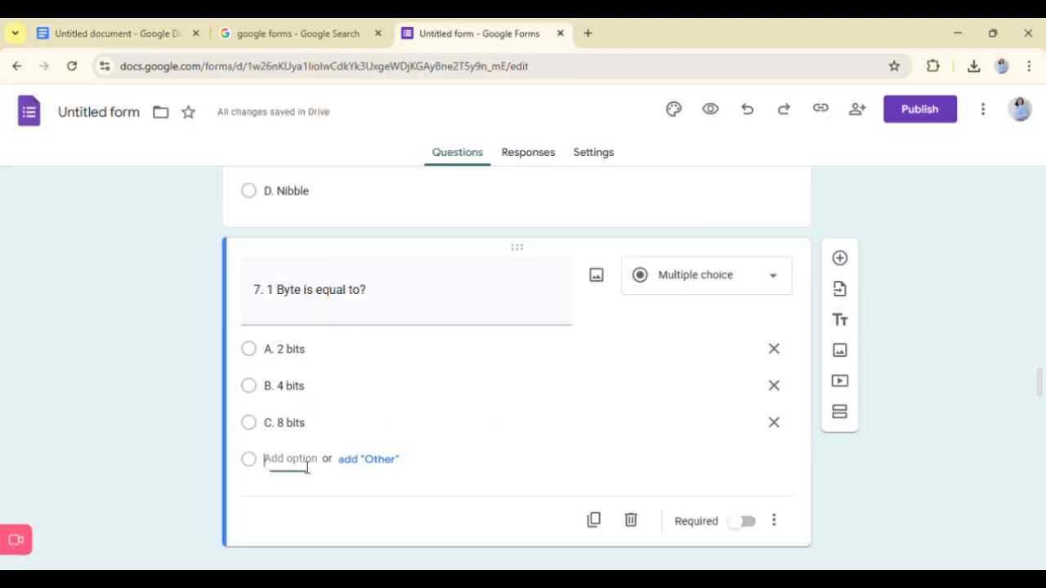
scroll(929, 550, down, 1)
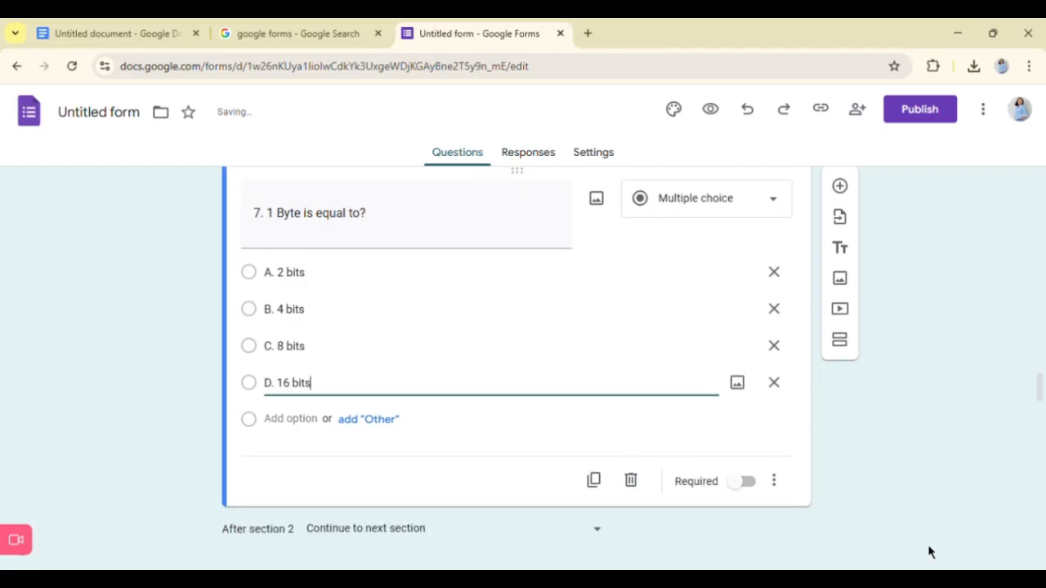
click(337, 245)
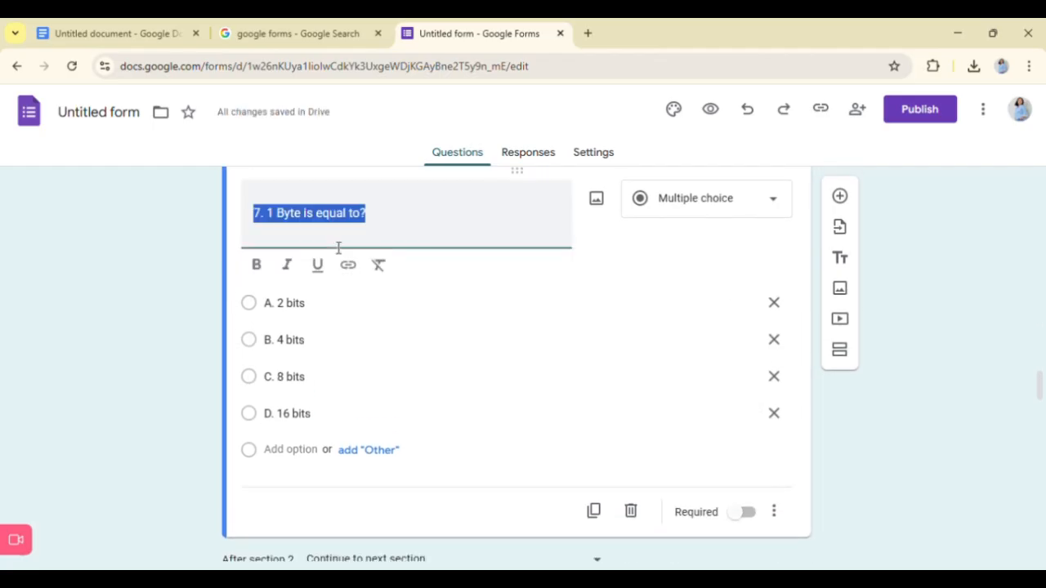
click(738, 383)
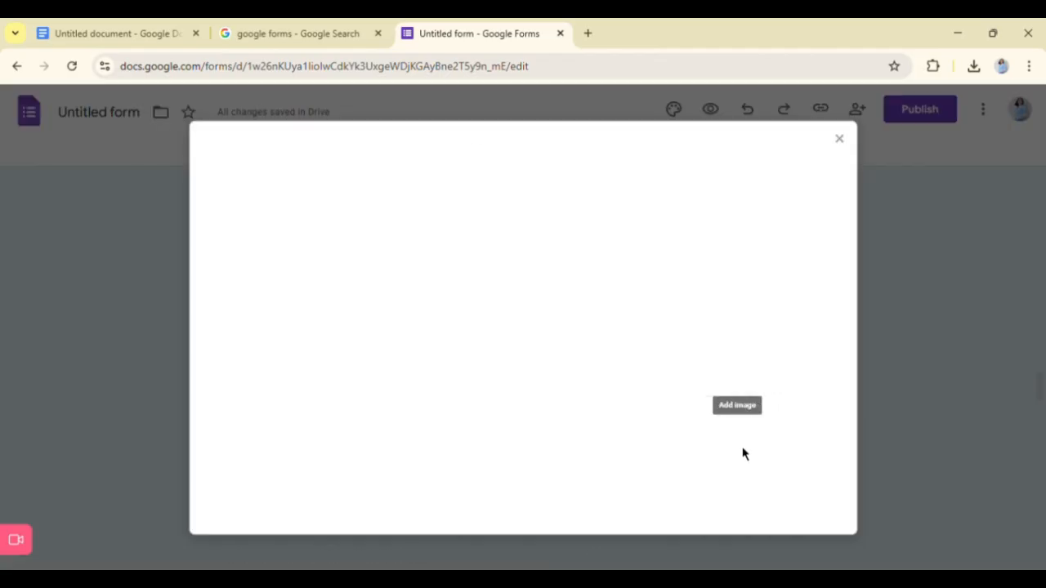
click(839, 139)
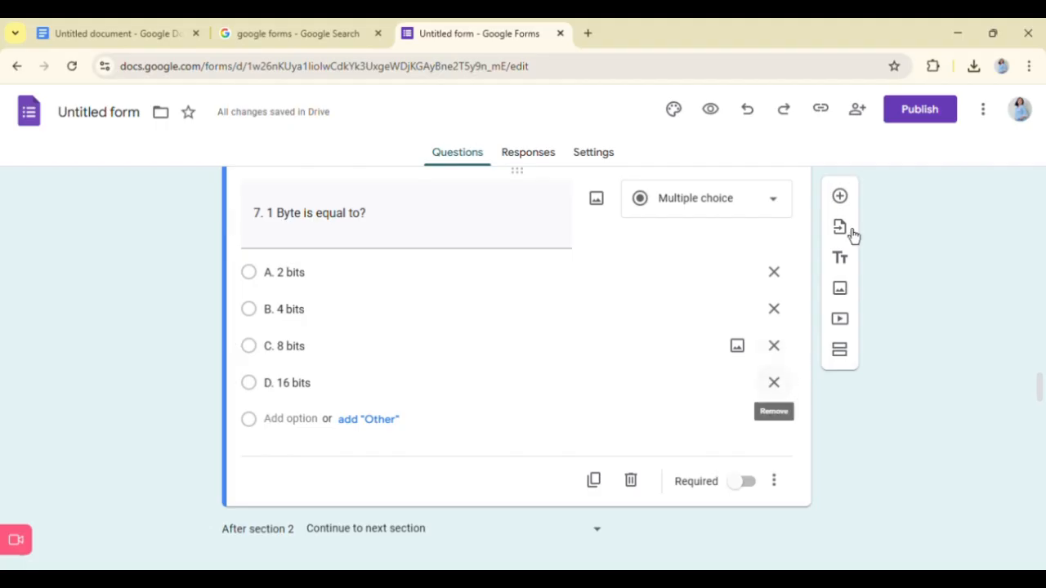
- Add a new multiple-choice question with the text "8. Which of the following is NOT a type of computer?" copied from the Google Docs document
click(840, 197)
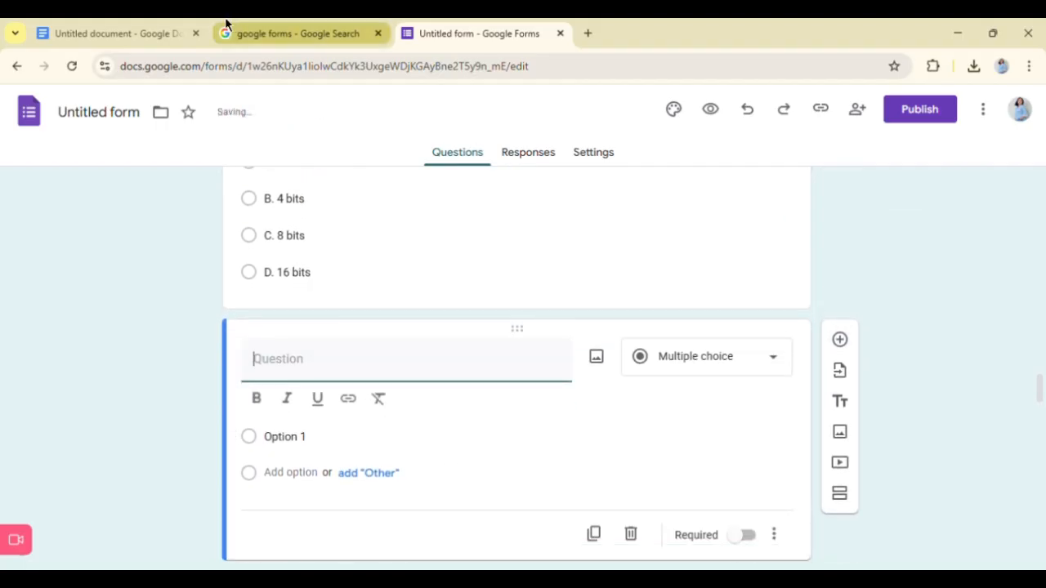
click(123, 33)
scroll(323, 397, down, 2)
drag(316, 346, 646, 346)
key(ctrl+c)
click(515, 31)
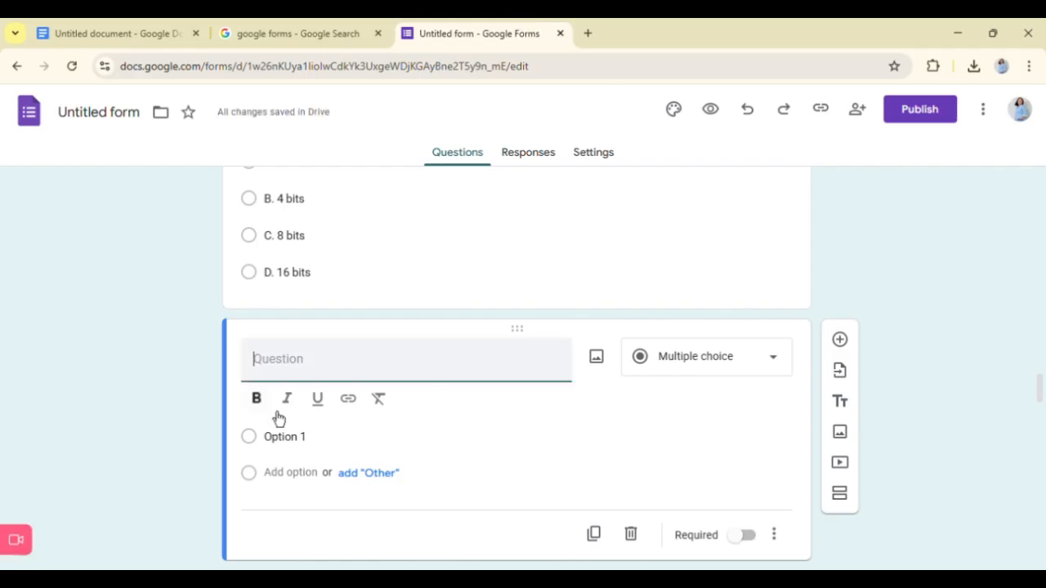
key(ctrl+v)
key(BackSpace)
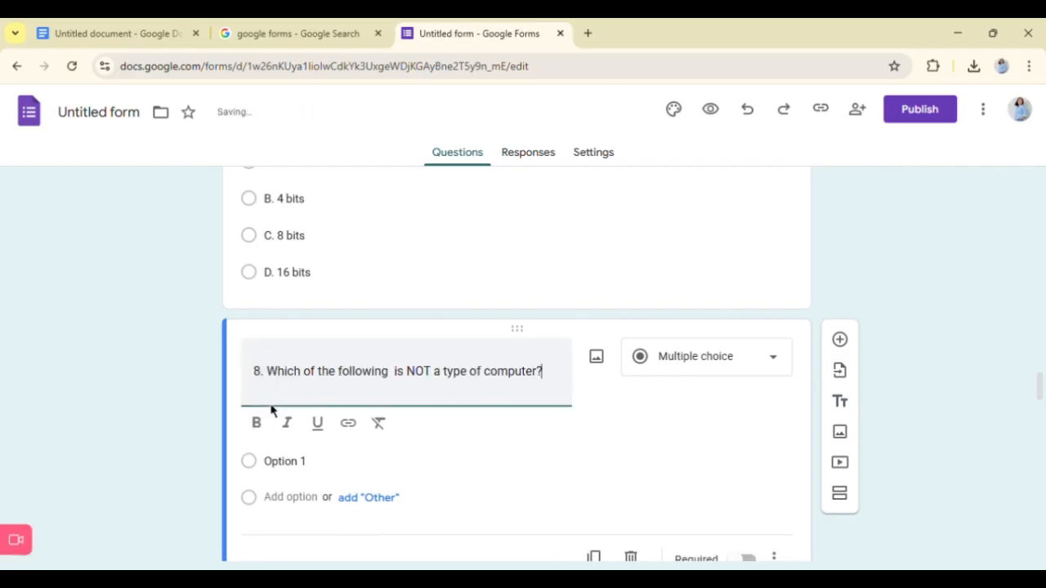
- Replace the first answer option of question 8 with "A. Supercomputer" copied from the Google Docs document
click(296, 479)
click(119, 33)
scroll(320, 320, down, 2)
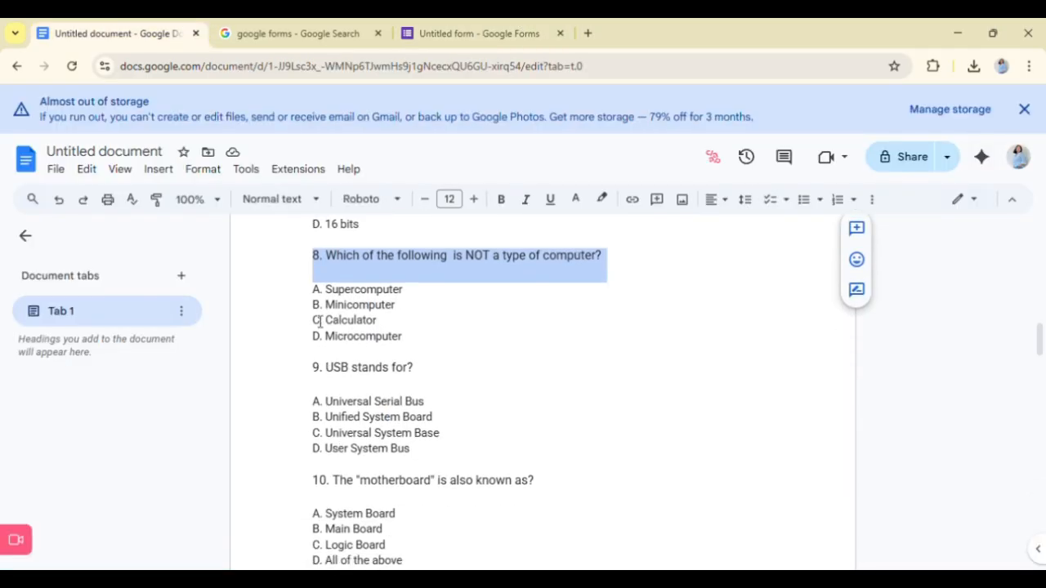
drag(314, 289, 411, 301)
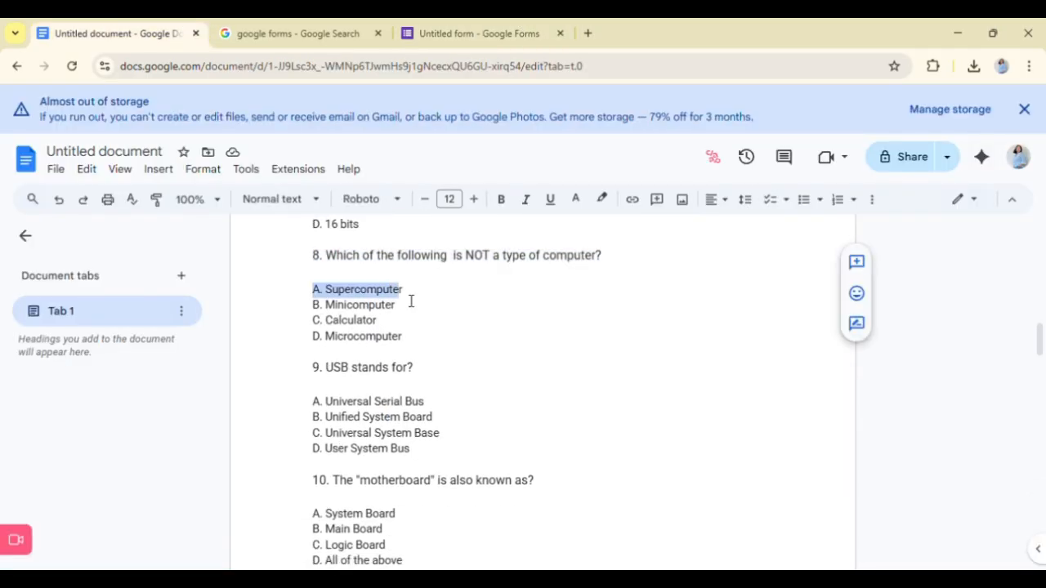
click(466, 33)
key(ctrl+v)
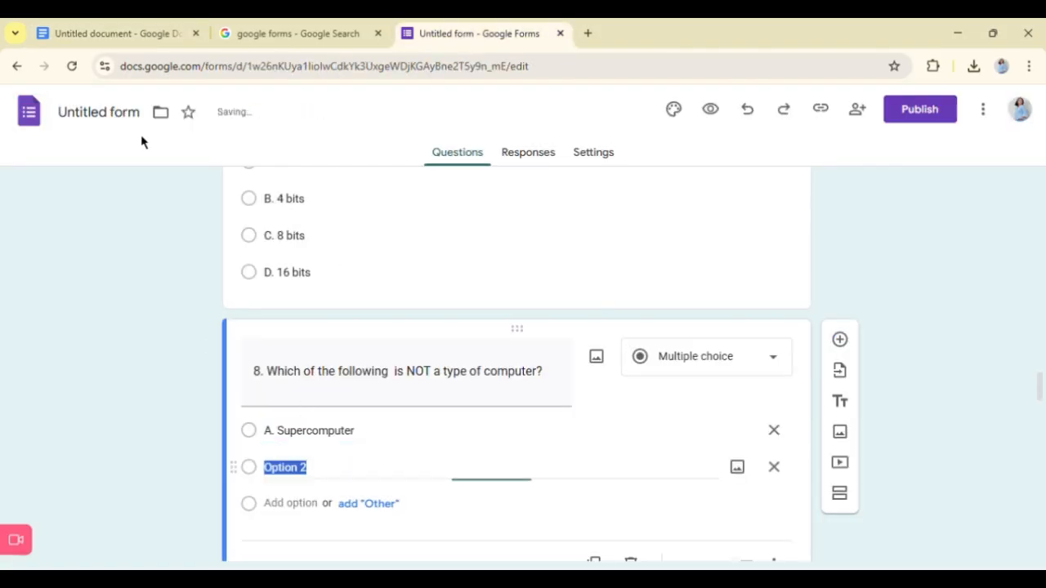
- Add a second answer option to question 8 with "B. Minicomputer" copied from the Google Docs document
click(122, 33)
drag(313, 304, 400, 315)
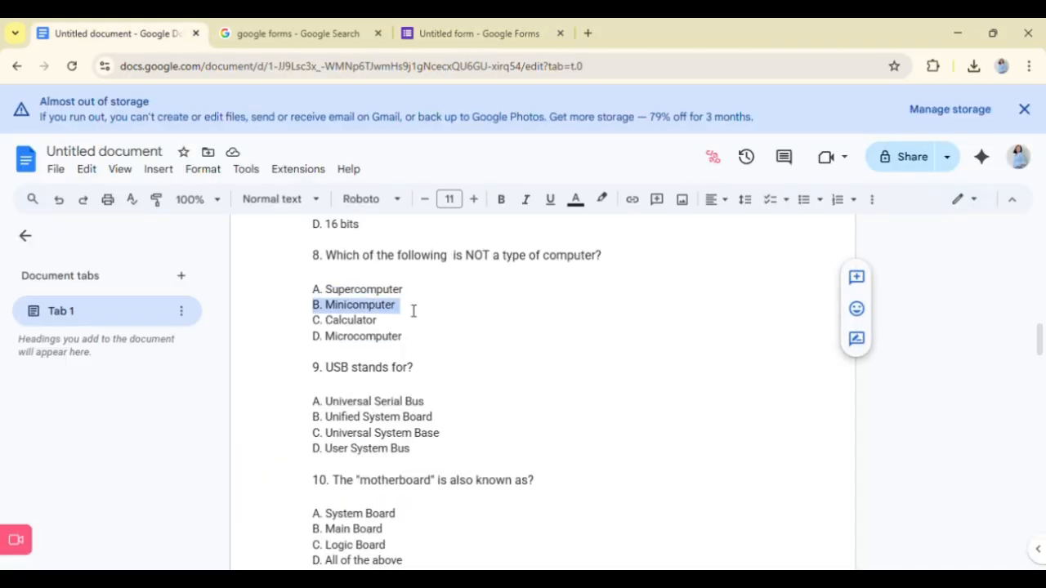
click(462, 31)
key(ctrl+v)
scroll(286, 490, down, 1)
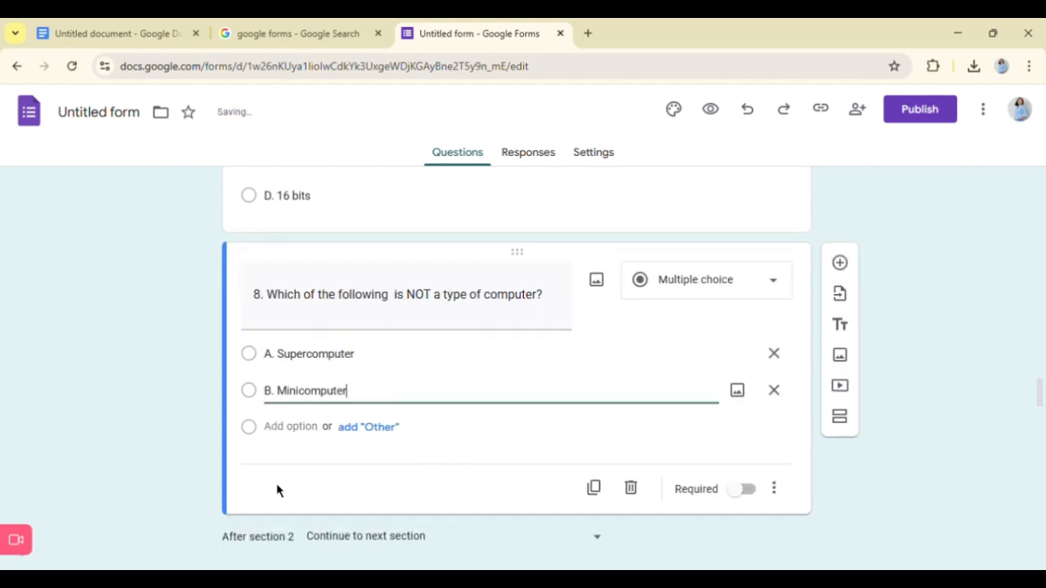
- Add a third answer option to question 8 with "C. Calculator" copied from the Google Docs document
click(312, 438)
click(123, 33)
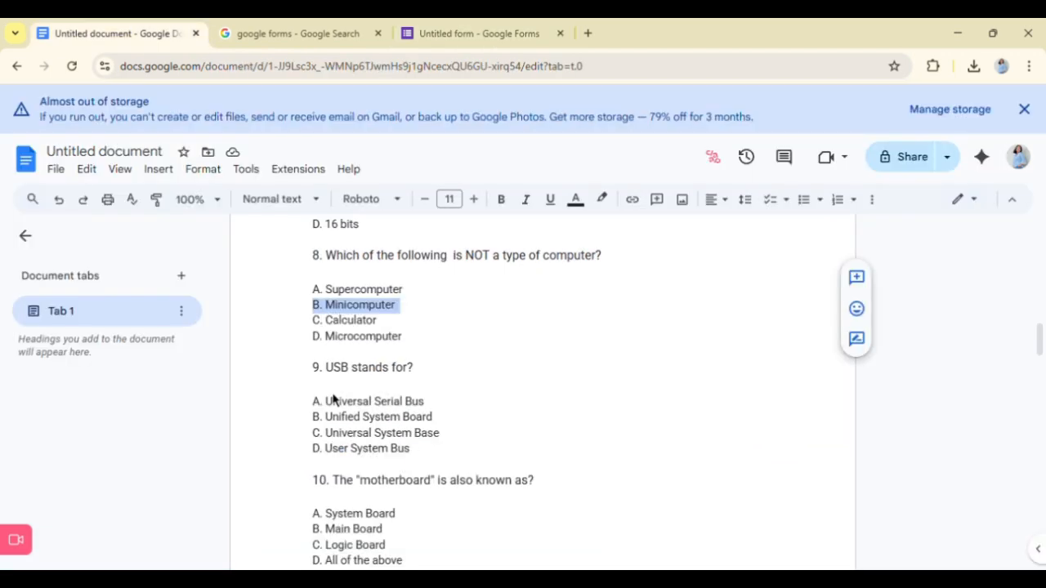
drag(313, 322, 396, 325)
click(385, 329)
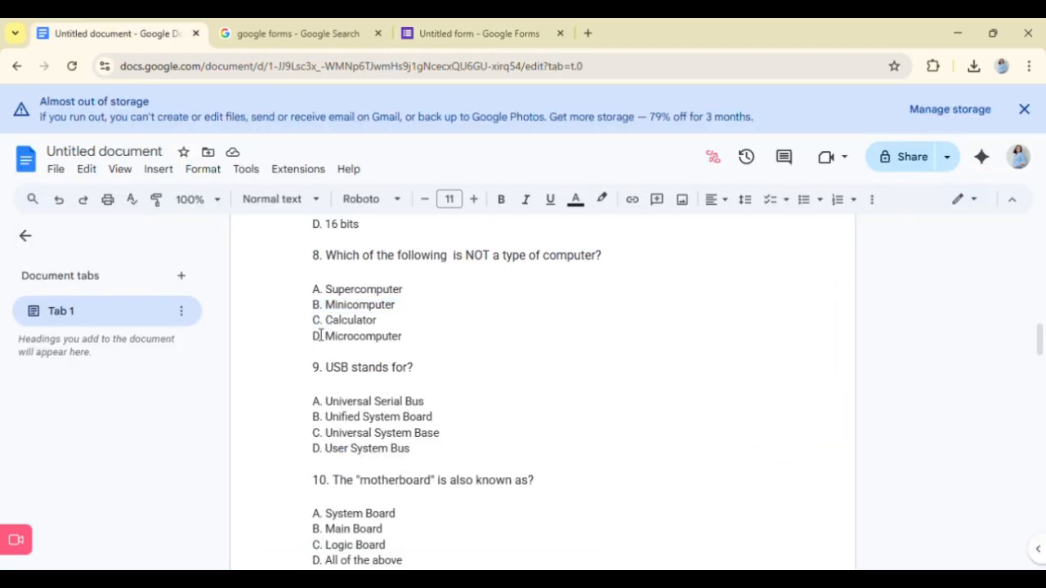
drag(320, 335, 404, 330)
click(486, 29)
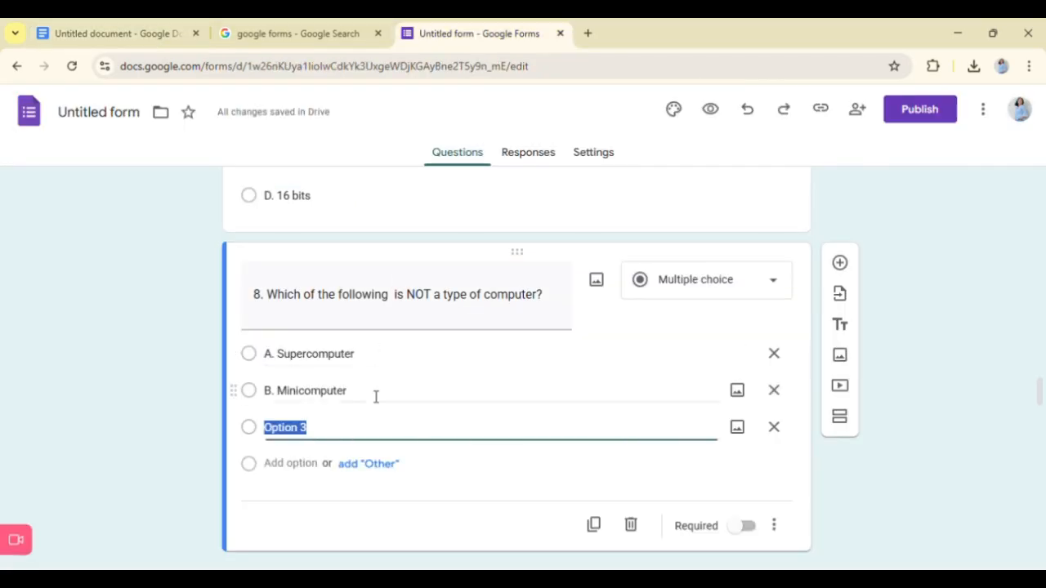
key(ctrl+v)
- Add a fourth answer option to question 8 with "D. Microcomputer" copied from the Google Docs document
click(297, 482)
click(175, 26)
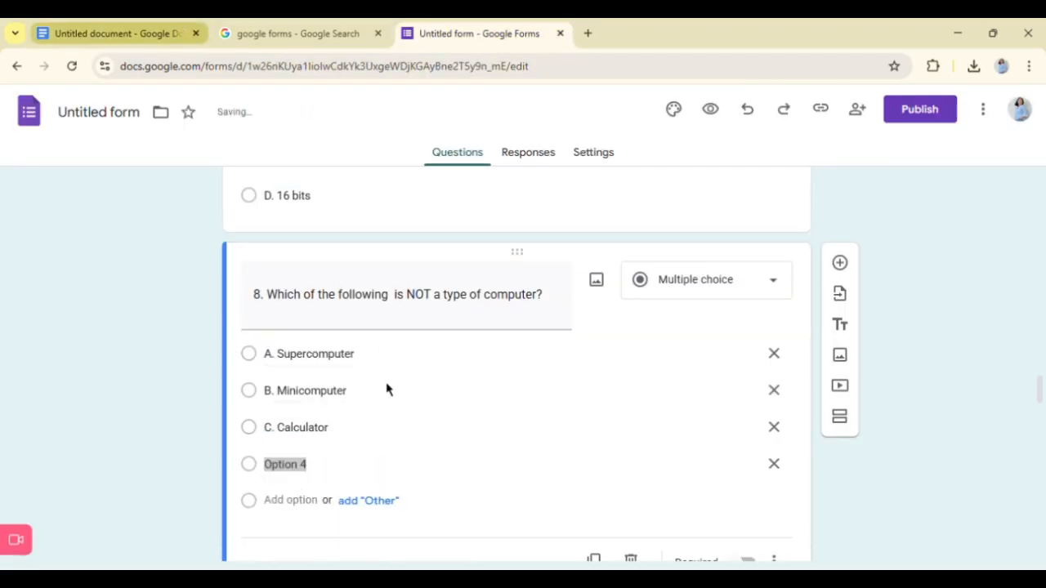
drag(324, 338, 416, 341)
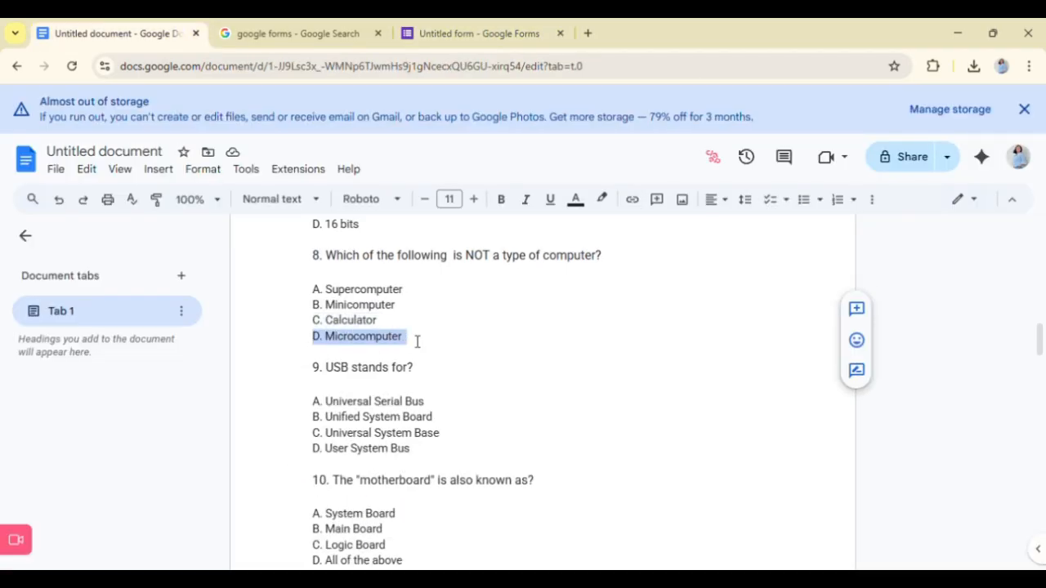
key(ctrl+c)
click(485, 34)
key(ctrl+v)
scroll(344, 488, down, 1)
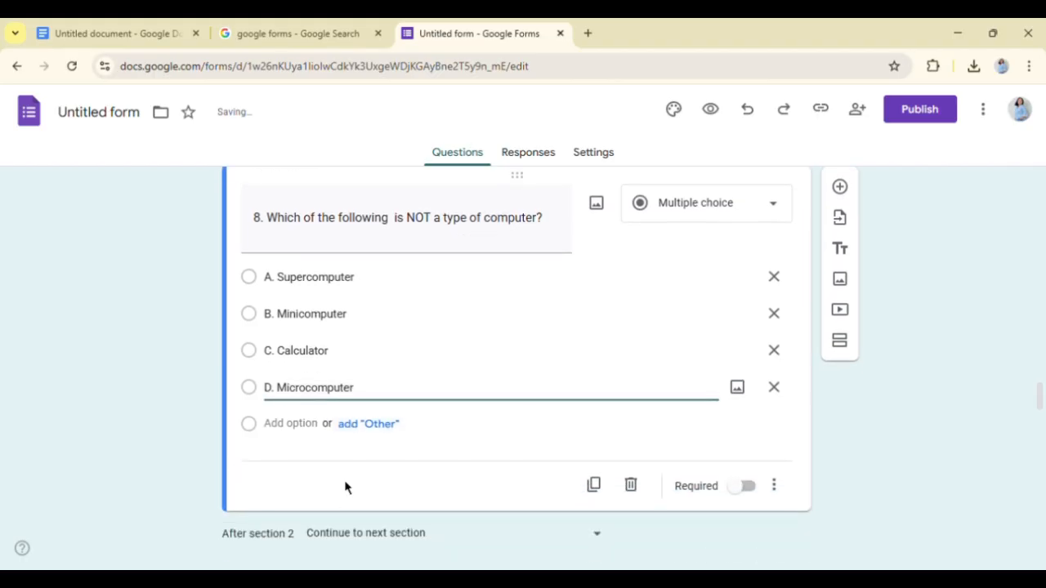
click(299, 425)
key(BackSpace)
key(BackSpace)
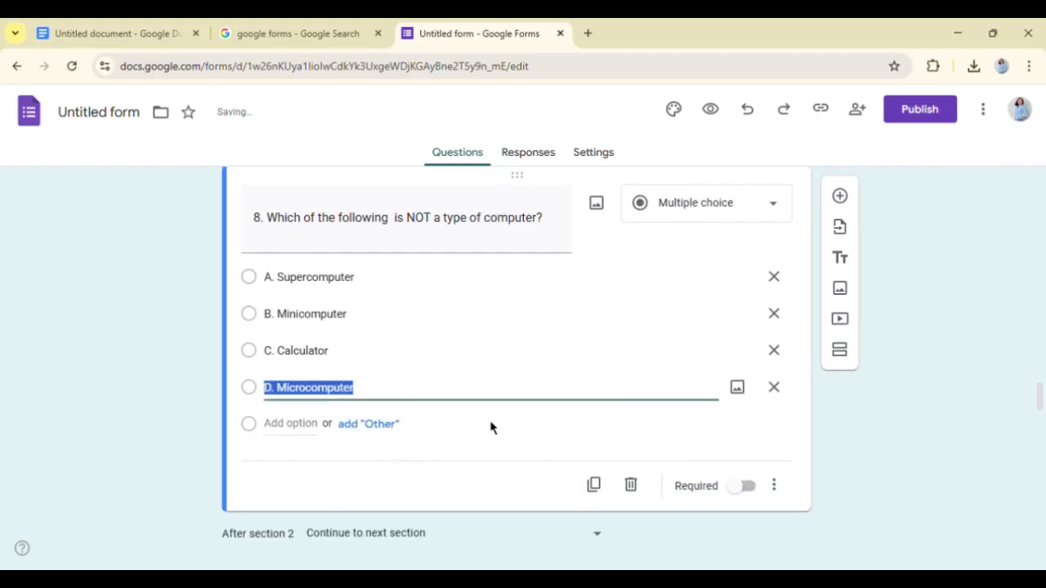
click(951, 427)
- Make question 7, "1 Byte is equal to?", a required question
scroll(624, 518, down, 1)
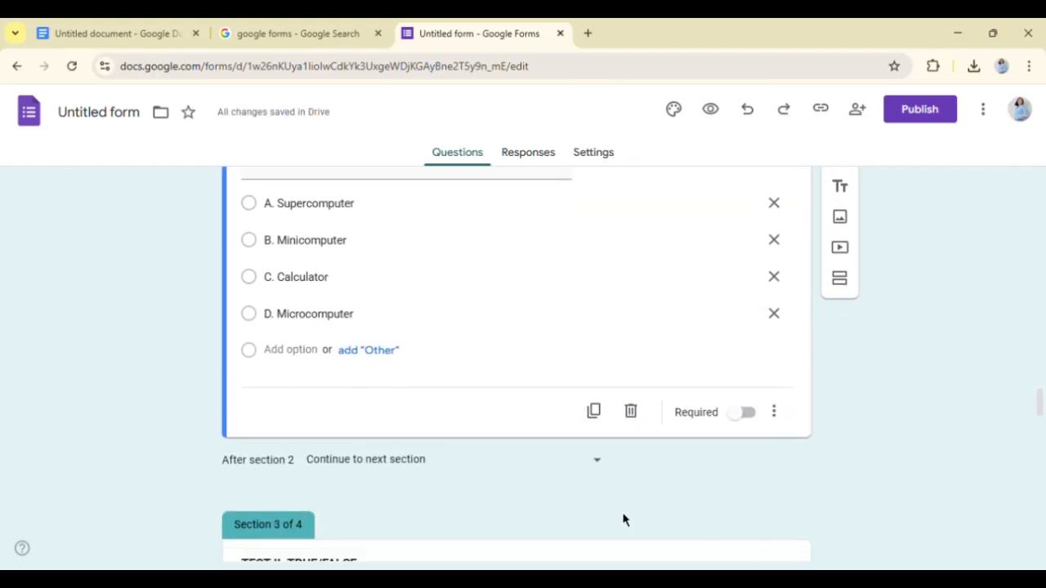
scroll(673, 372, up, 4)
scroll(687, 384, up, 1)
click(700, 395)
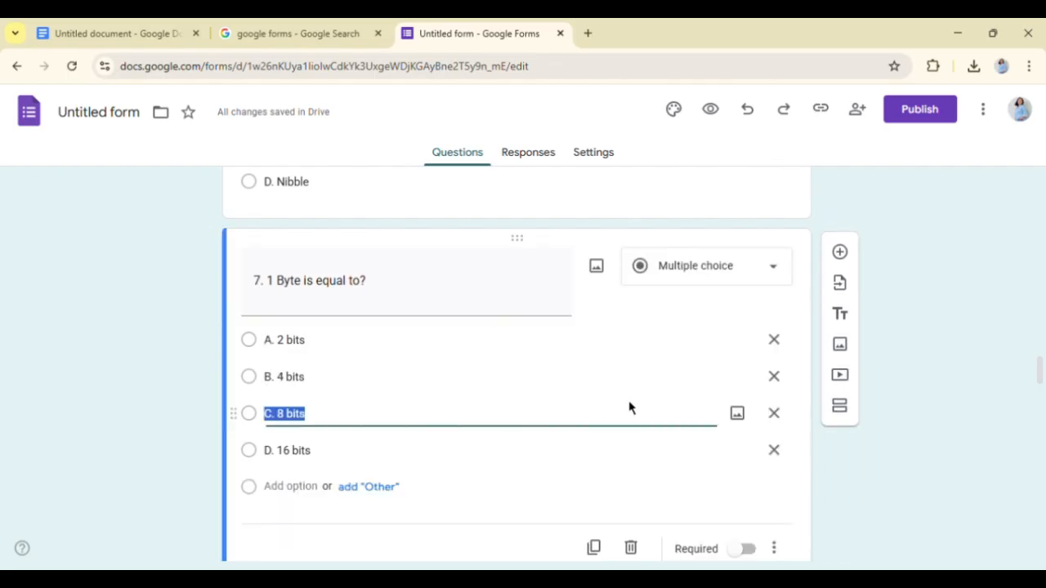
scroll(612, 402, up, 2)
click(581, 300)
scroll(584, 310, down, 4)
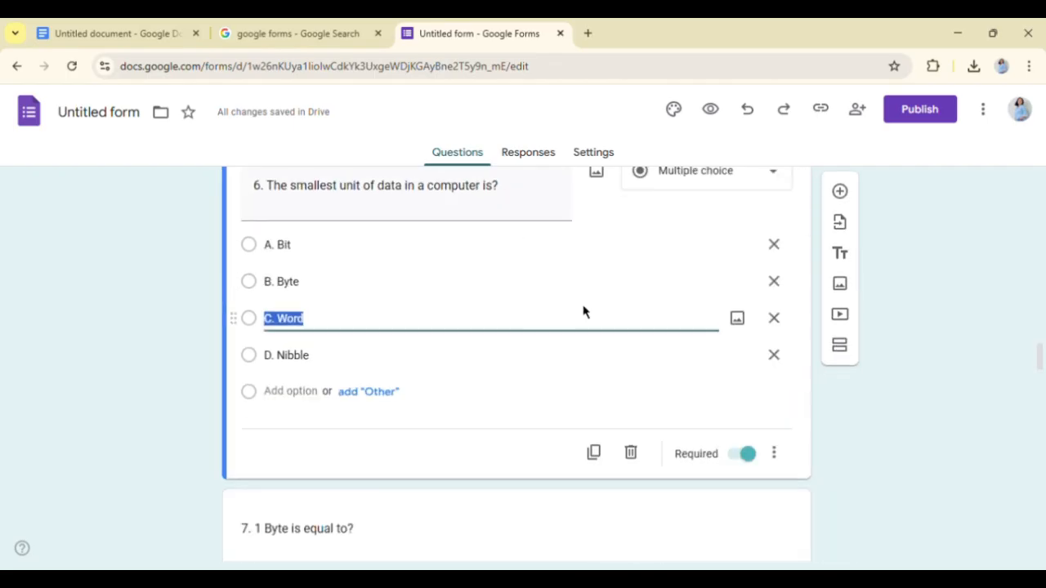
click(561, 303)
click(746, 395)
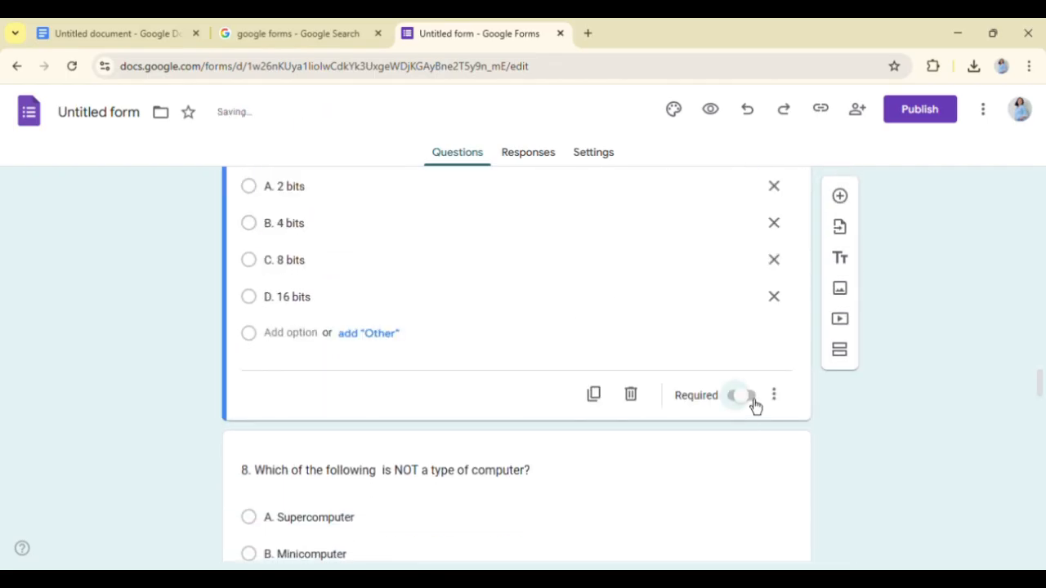
- Make question 8, about which item is not a type of computer, a required question
scroll(644, 460, down, 3)
click(575, 386)
click(766, 423)
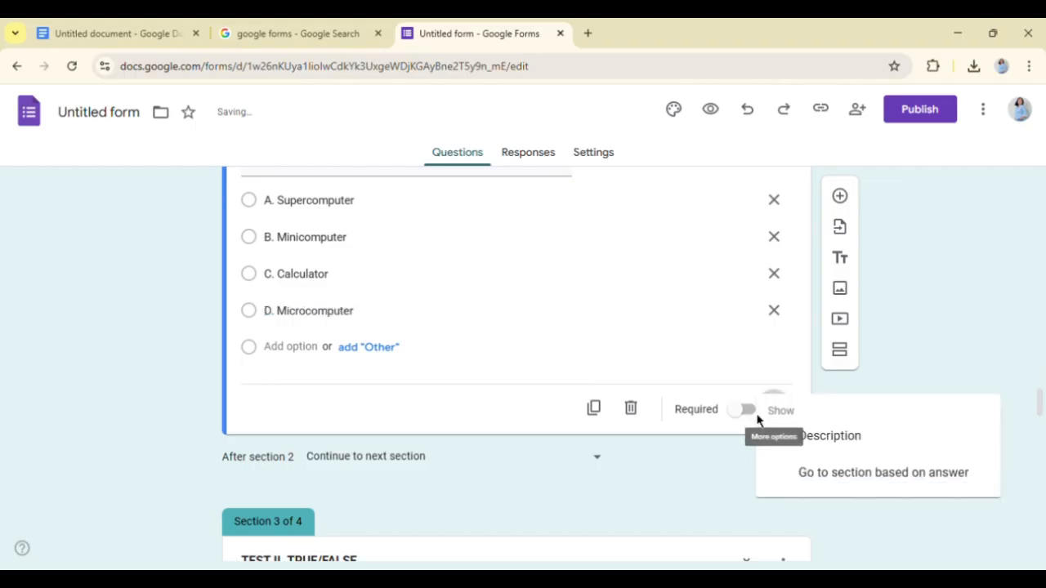
click(745, 423)
click(746, 423)
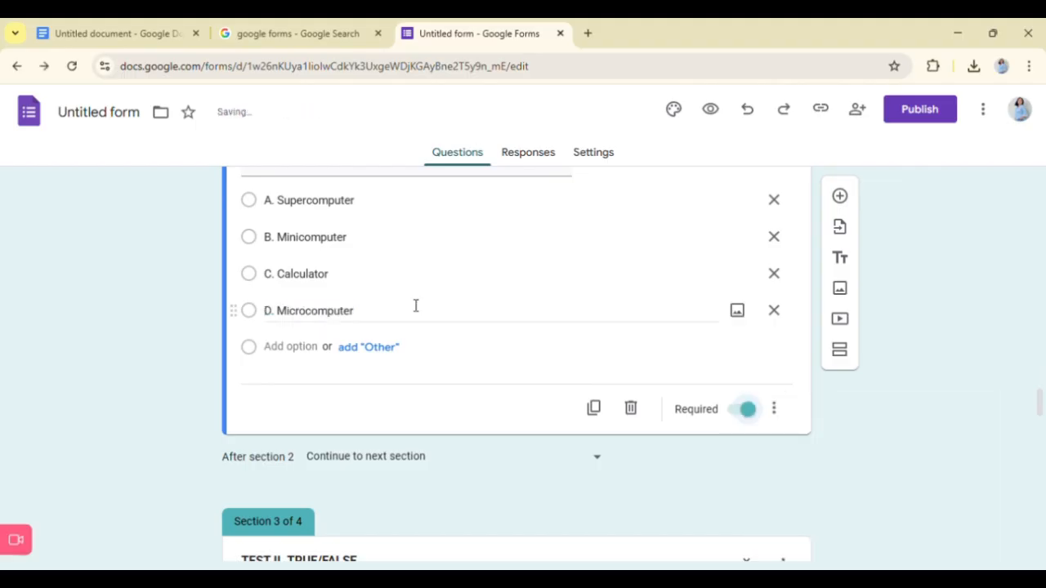
- Add a new multiple-choice question with the text "9. USB stands for?" copied from the Google Docs document
click(840, 196)
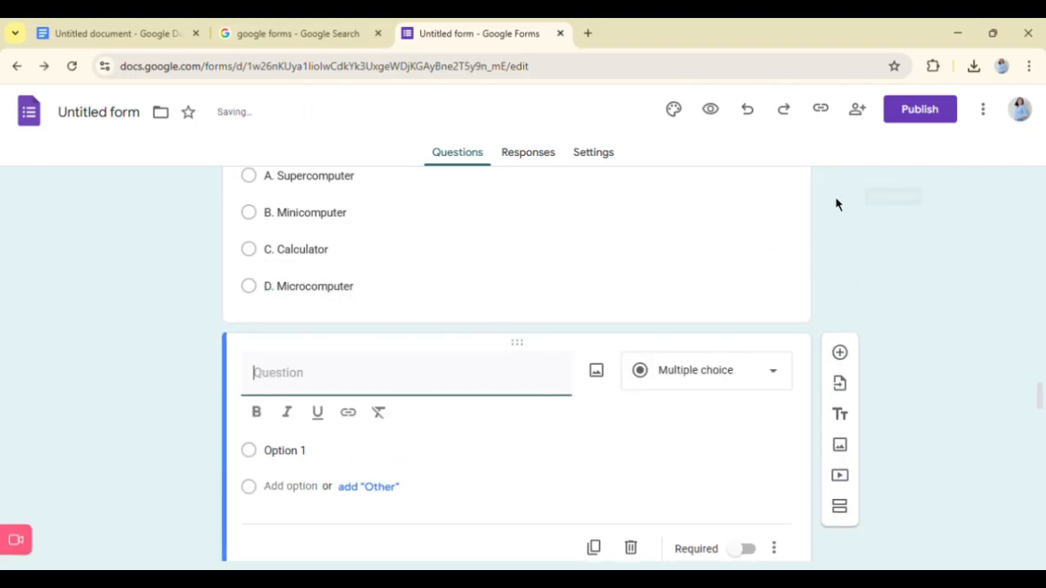
scroll(432, 385, up, 2)
click(130, 33)
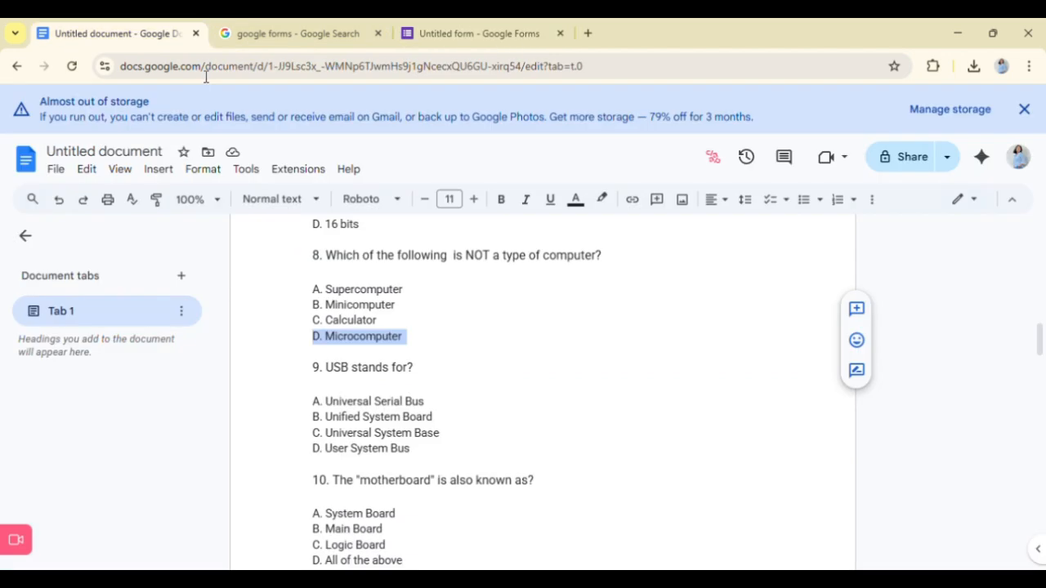
drag(313, 366, 444, 387)
key(ctrl+c)
click(478, 32)
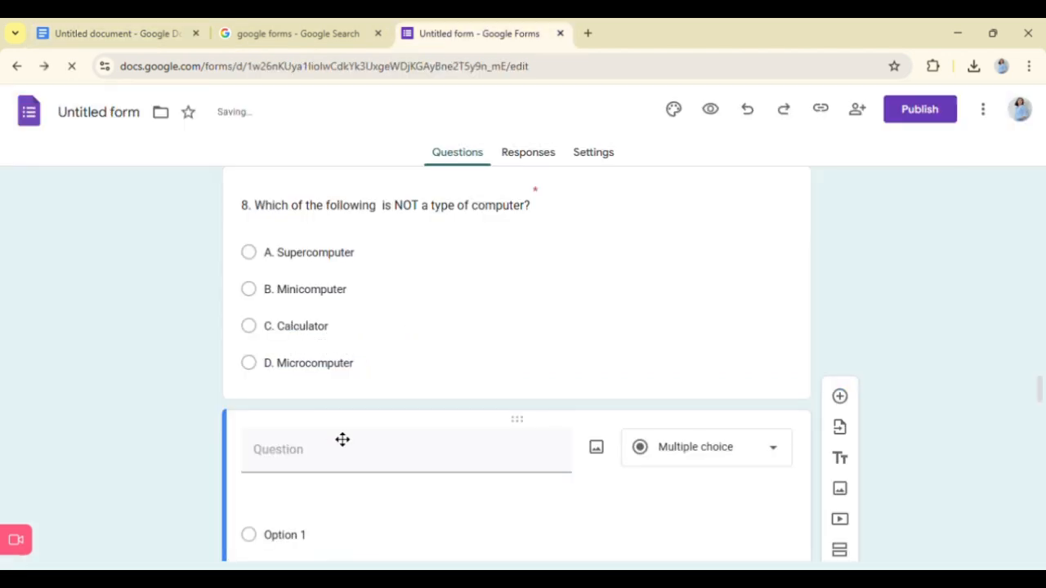
click(341, 439)
key(ctrl+v)
scroll(370, 504, down, 2)
key(BackSpace)
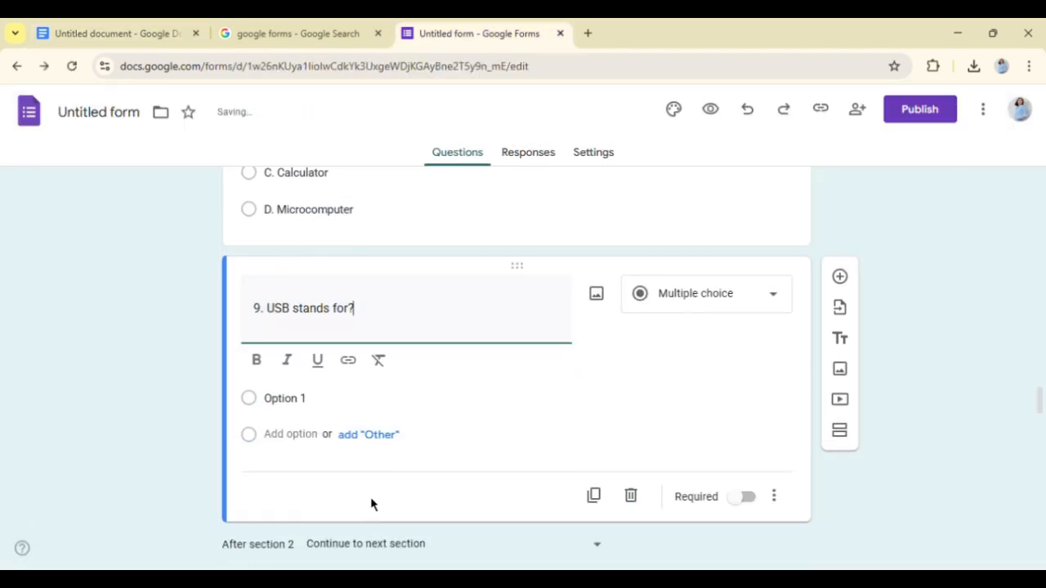
- Replace the first answer option of question 9 with "A. Universal Serial Bus" copied from the Google Docs document
click(308, 415)
click(114, 33)
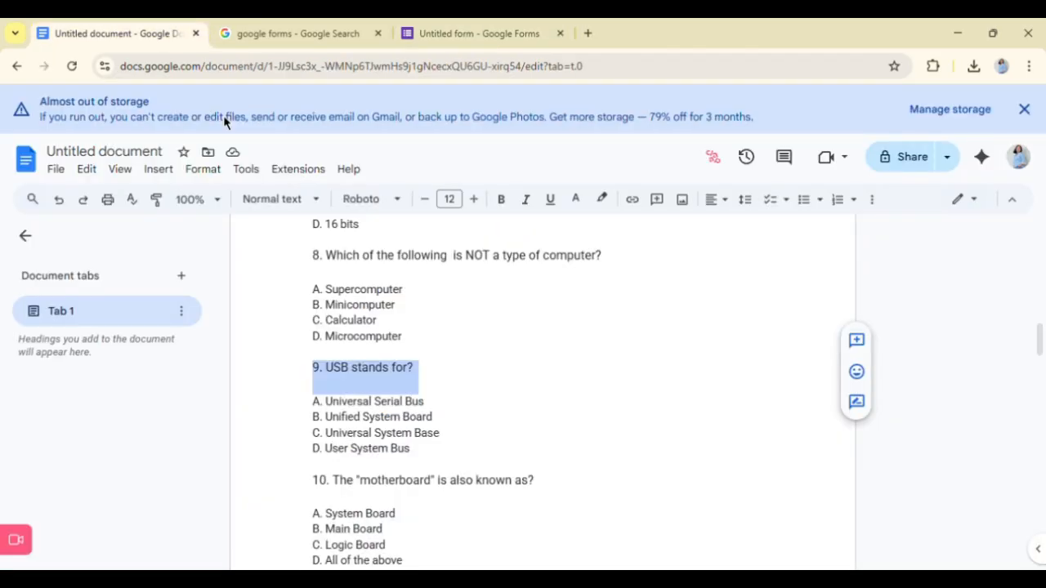
drag(313, 401, 483, 423)
click(375, 417)
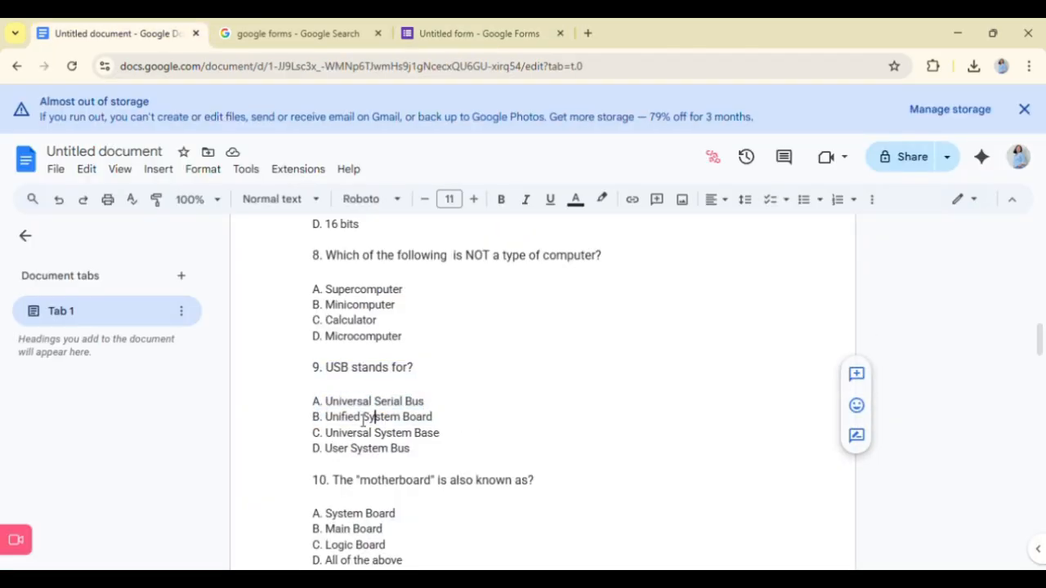
drag(313, 402, 453, 418)
key(ctrl+c)
click(432, 29)
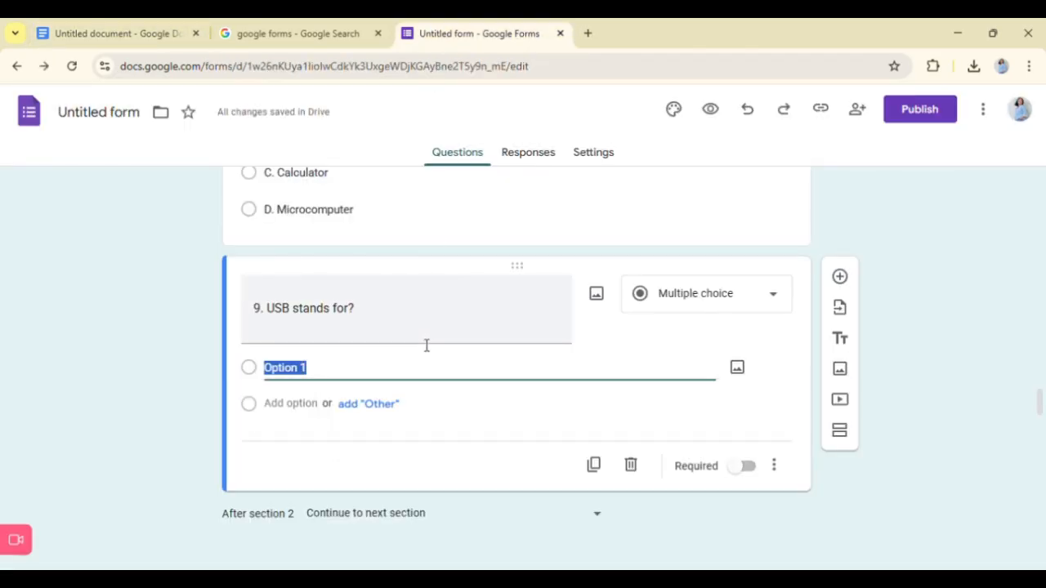
key(ctrl+v)
- Add a second answer option to question 9 with "B. Unified System Board" copied from the Google Docs document
key(Return)
click(114, 33)
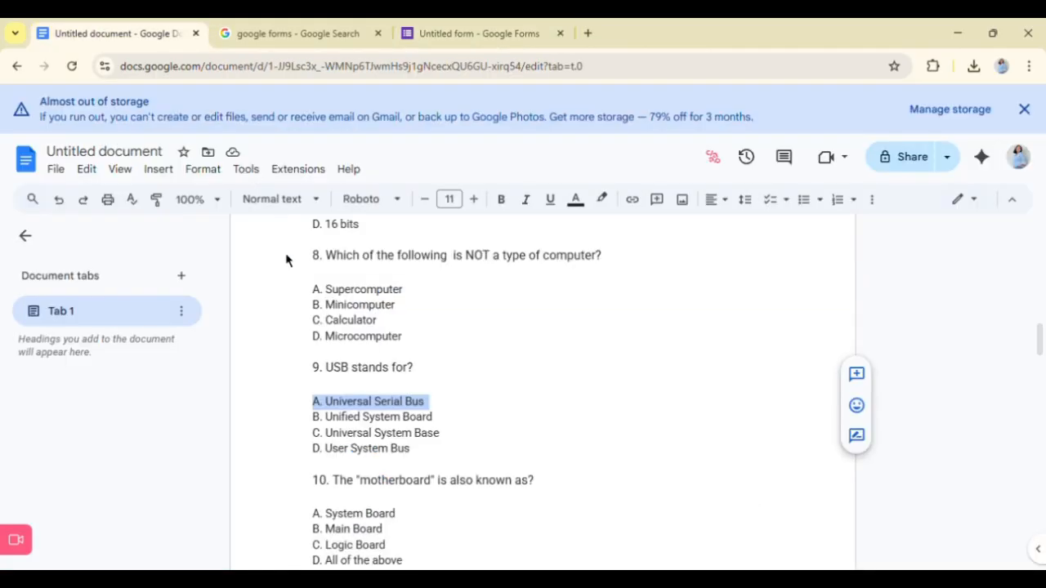
drag(313, 418, 438, 430)
key(ctrl+c)
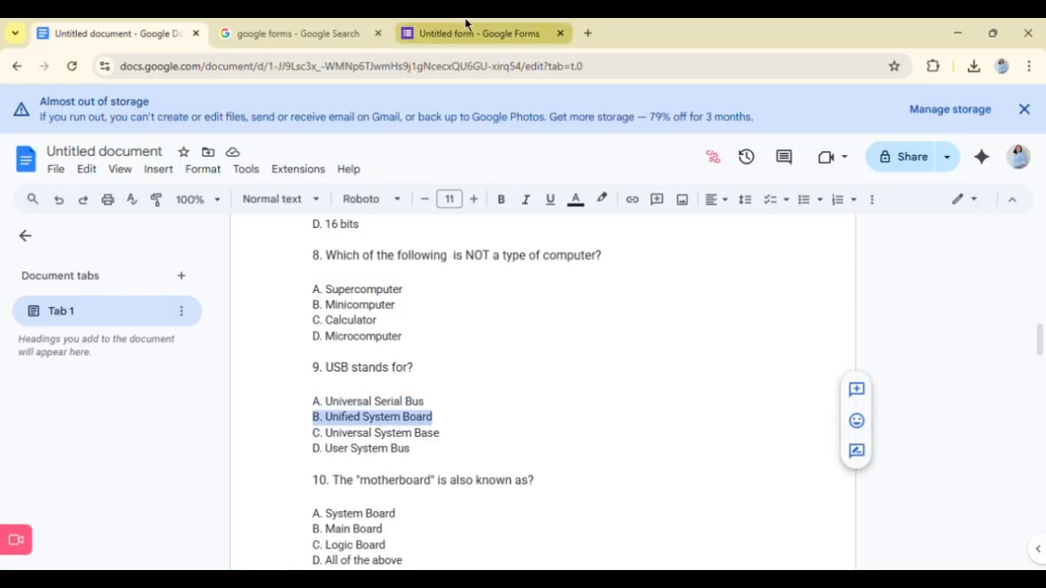
click(468, 31)
key(ctrl+v)
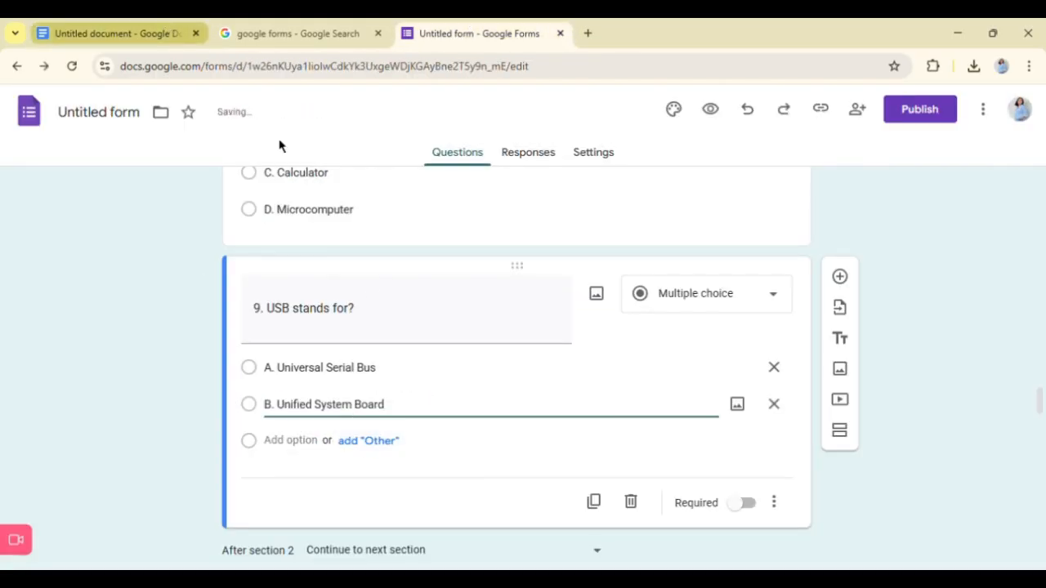
- Add a third answer option to question 9 with "C. Universal System Base" copied from the Google Docs document
key(ctrl+1)
drag(312, 433, 444, 435)
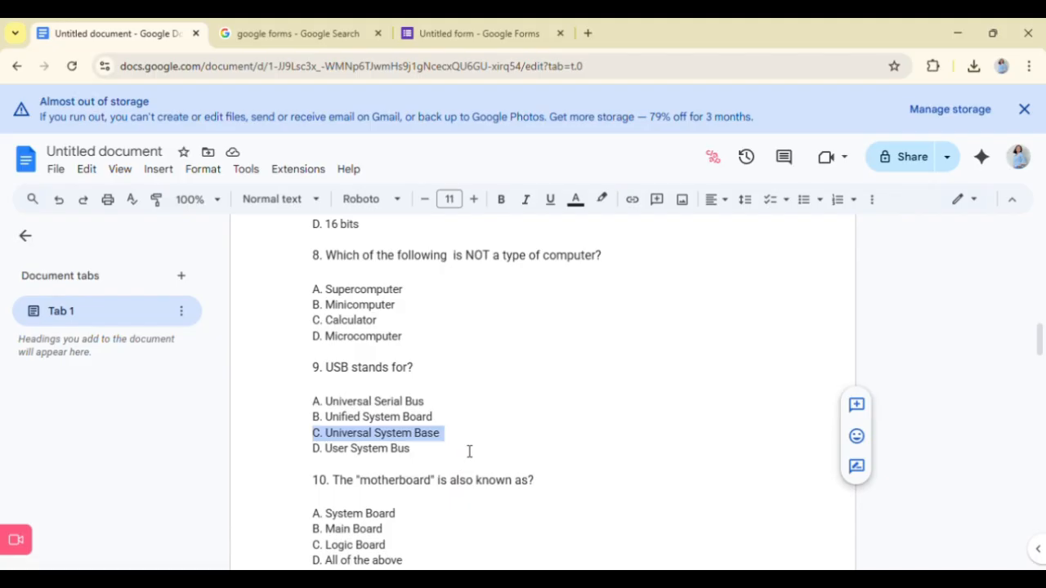
key(ctrl+c)
click(468, 31)
click(290, 442)
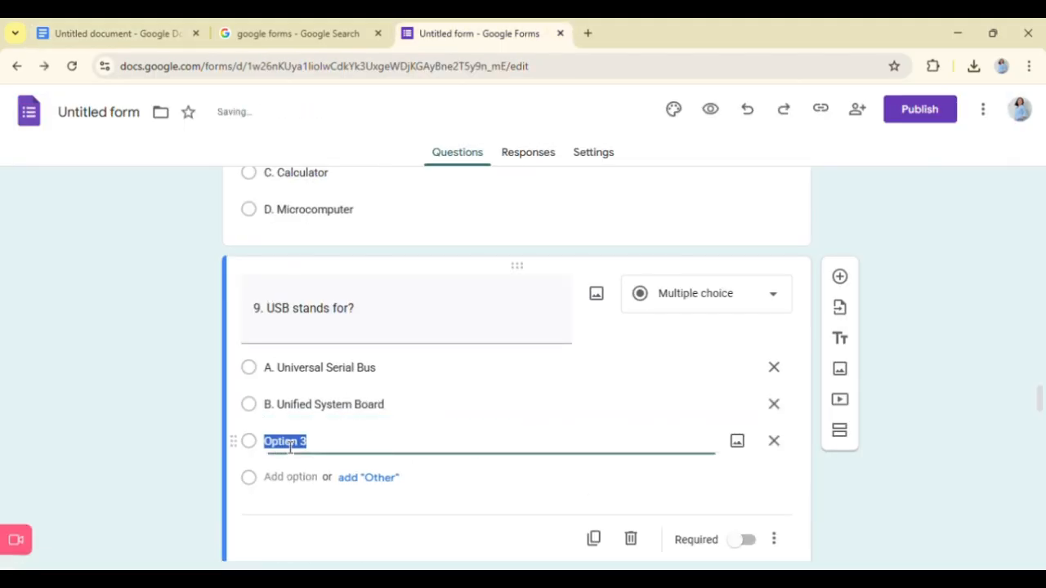
key(ctrl+v)
- Add a fourth answer option to question 9 with "D. User System Bus" copied from the Google Docs document, without leaving an extra option
click(282, 480)
click(131, 31)
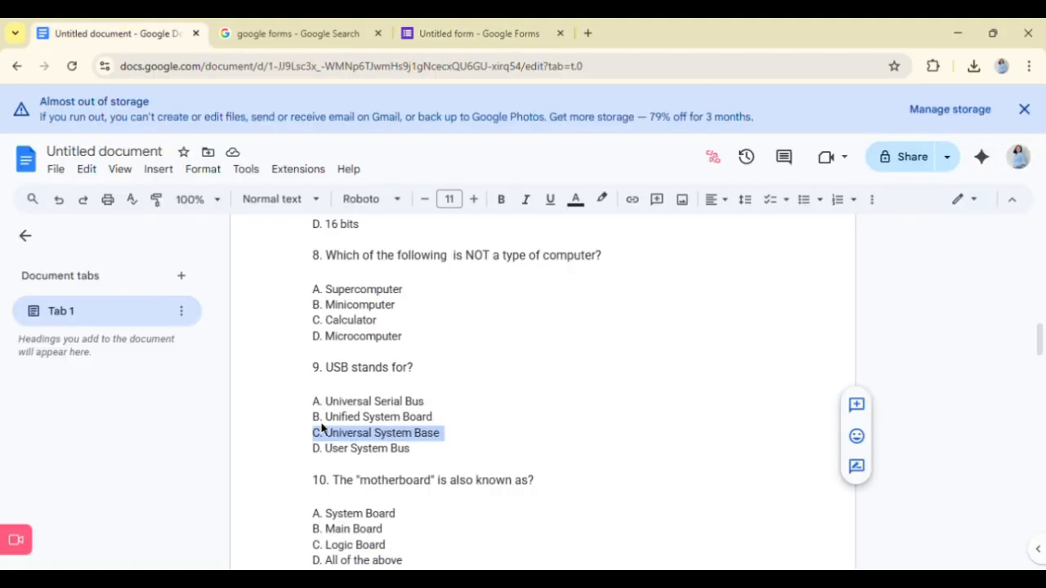
drag(313, 448, 429, 456)
key(ctrl+c)
click(407, 25)
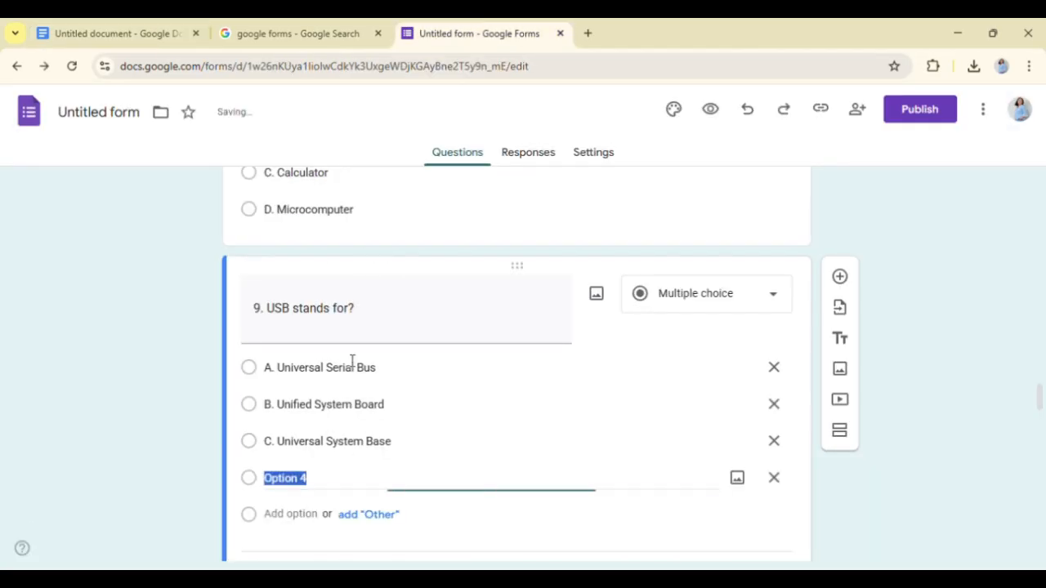
key(ctrl+v)
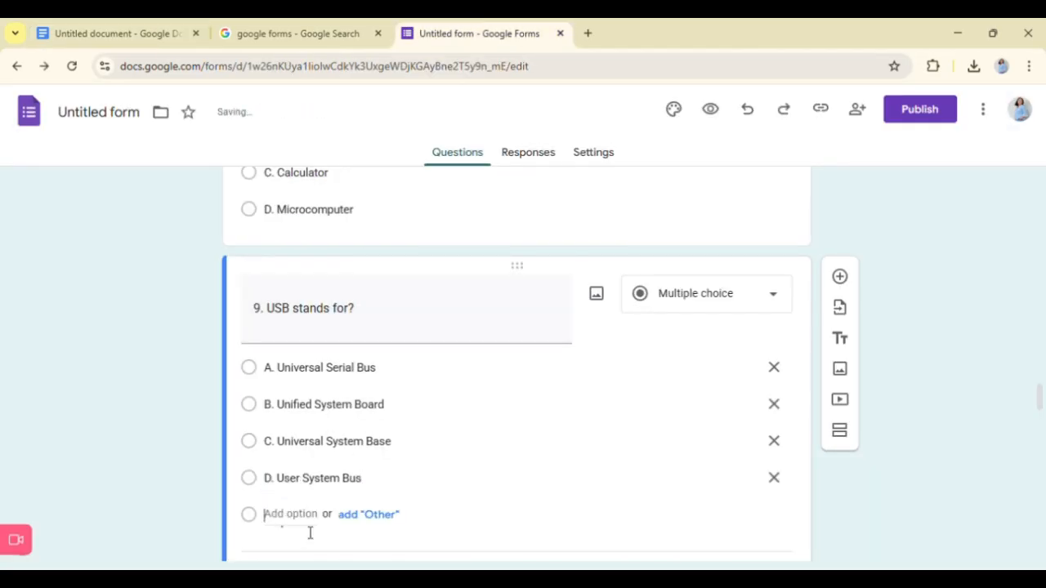
click(309, 531)
key(BackSpace)
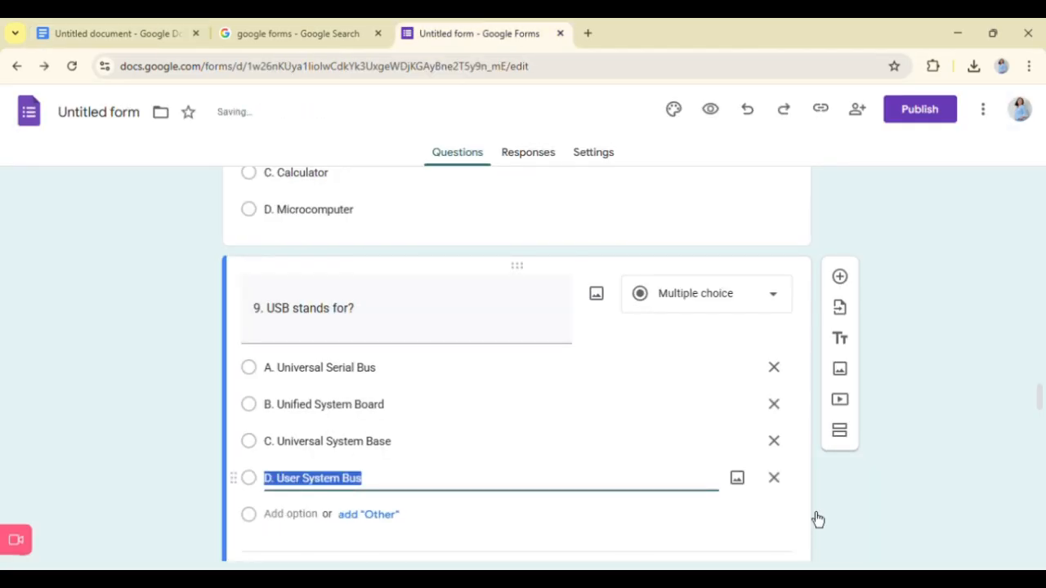
- Make question 9, about what USB stands for, a required question
click(817, 519)
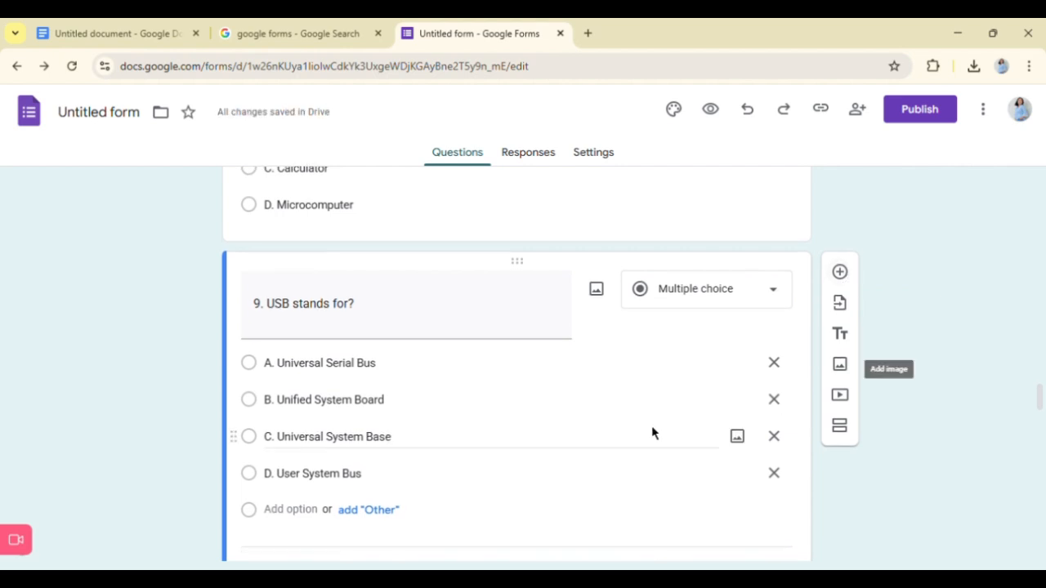
scroll(654, 430, down, 1)
click(740, 500)
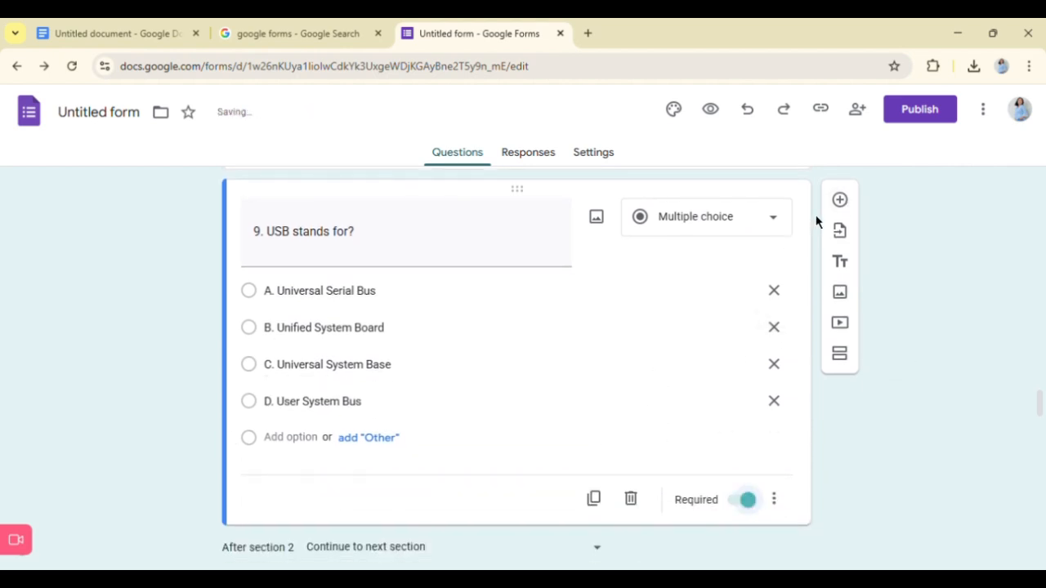
- Add a new multiple-choice question with the text "10. The "motherboard" is also known as?" copied from the Google Docs document
click(852, 208)
click(159, 31)
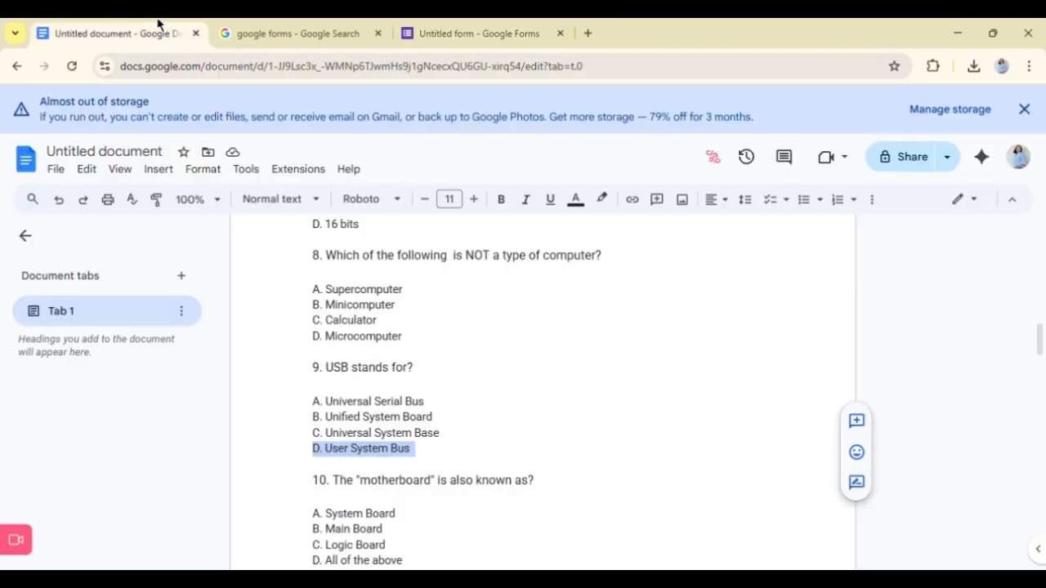
scroll(350, 486, down, 2)
drag(314, 329, 543, 337)
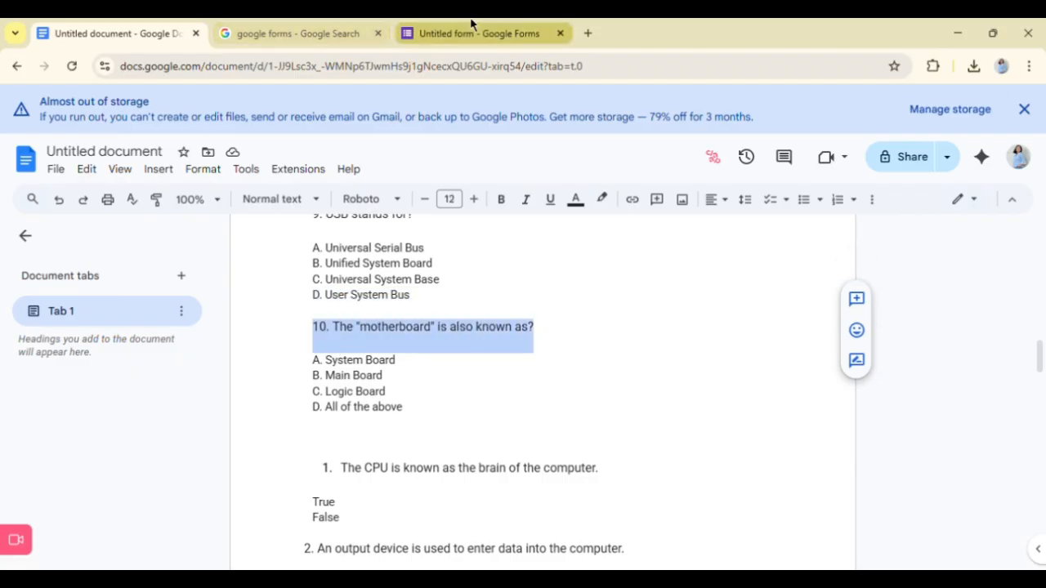
click(471, 27)
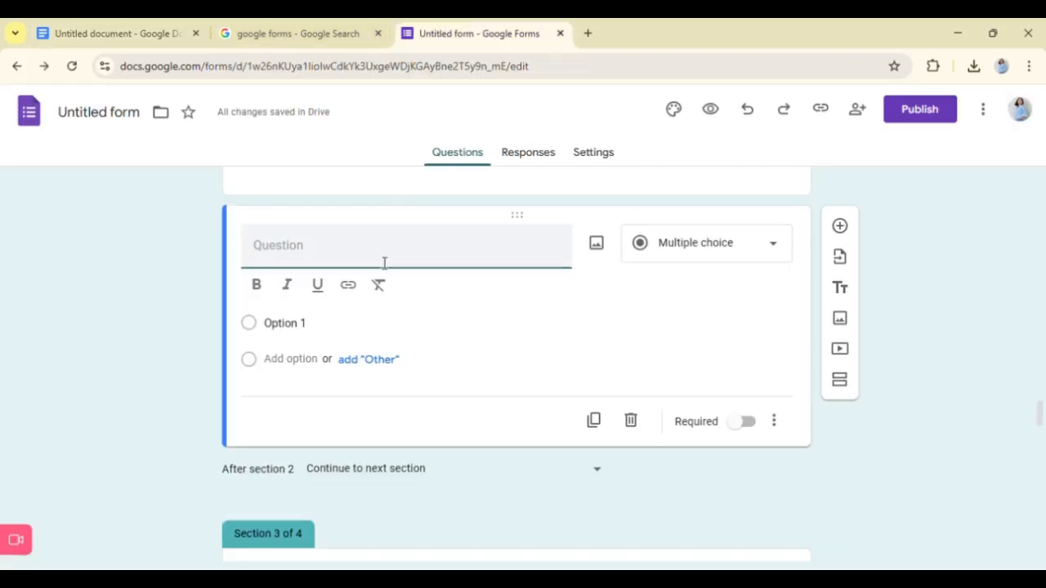
key(ctrl+v)
- Replace the first answer option of question 10 with "A. System Board" copied from the Google Docs document
click(117, 25)
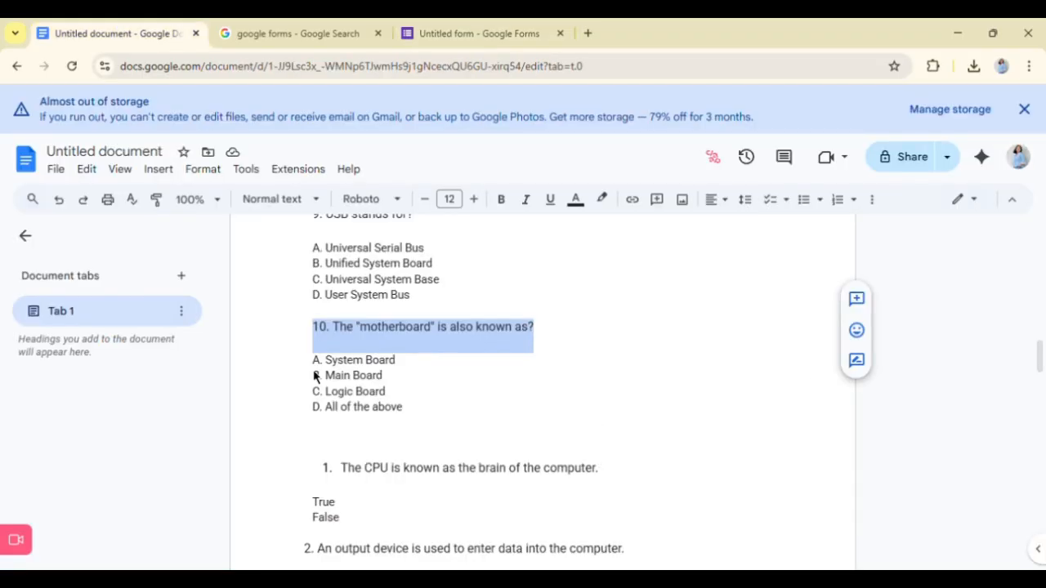
drag(313, 361, 438, 371)
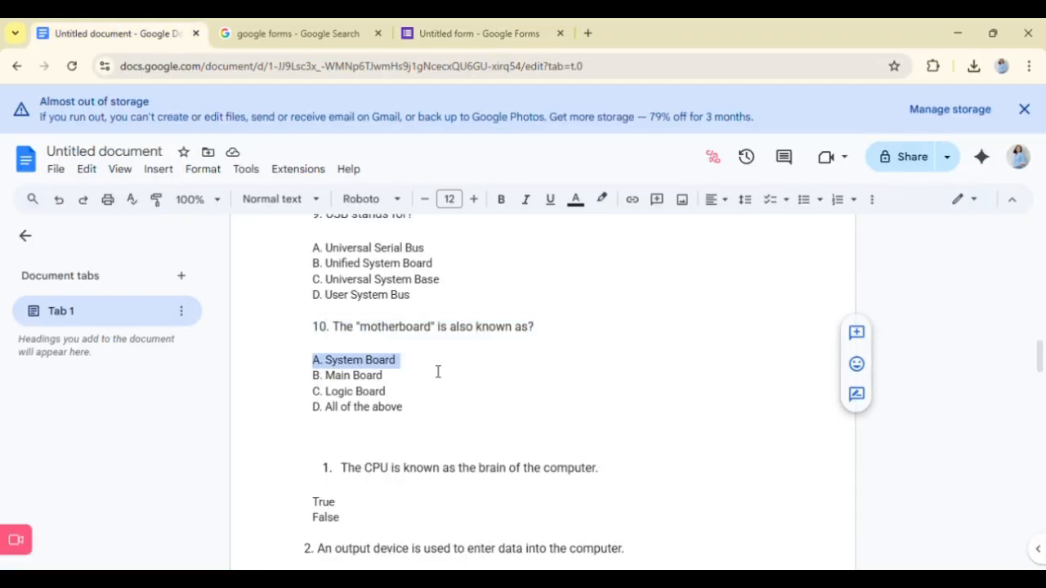
click(575, 29)
click(303, 322)
key(ctrl+v)
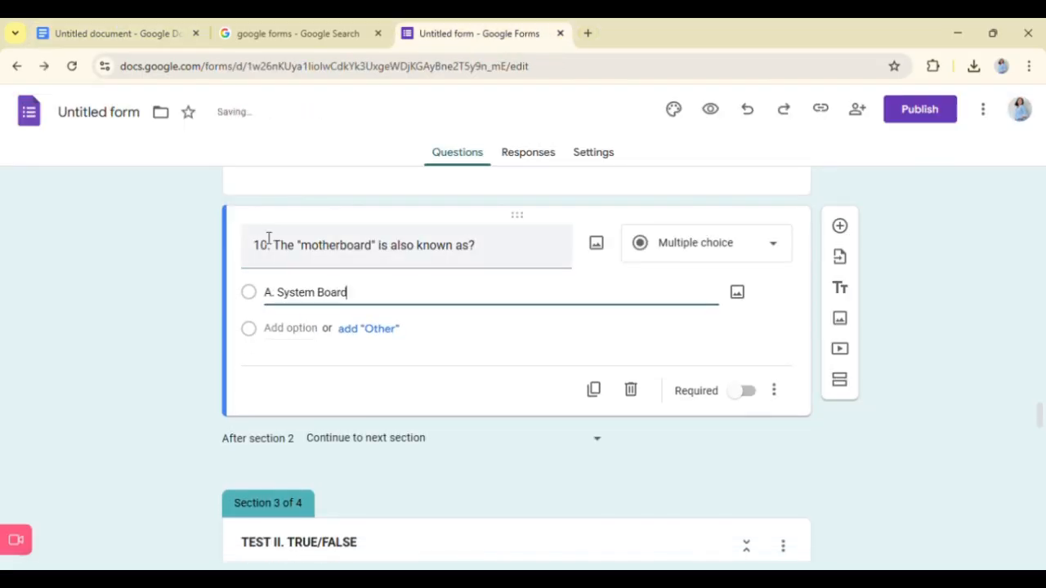
- Add a second answer option to question 10 with "B. Main Board" copied from the Google Docs document
click(172, 33)
drag(313, 375, 403, 387)
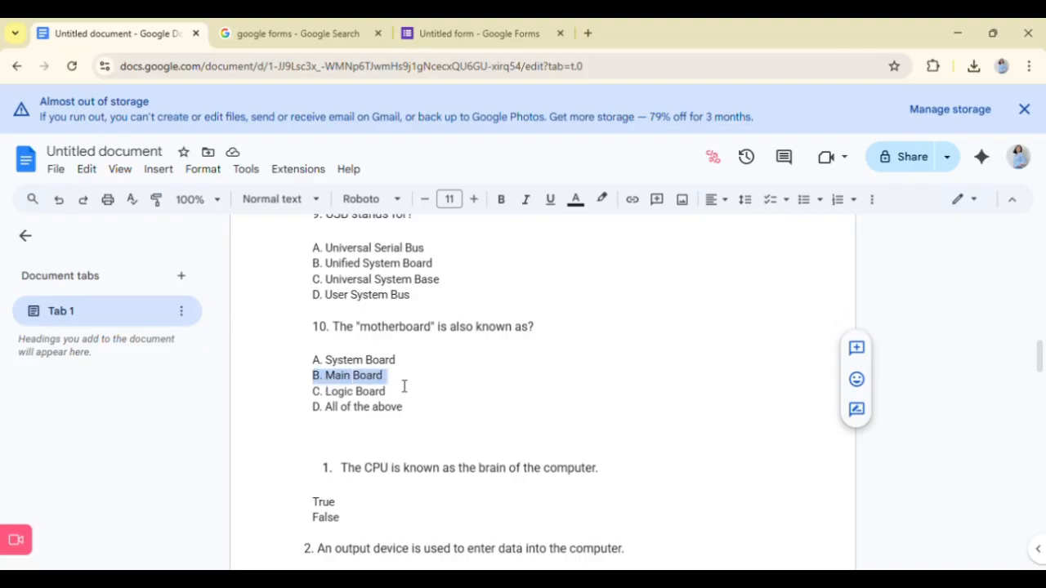
click(474, 32)
click(278, 328)
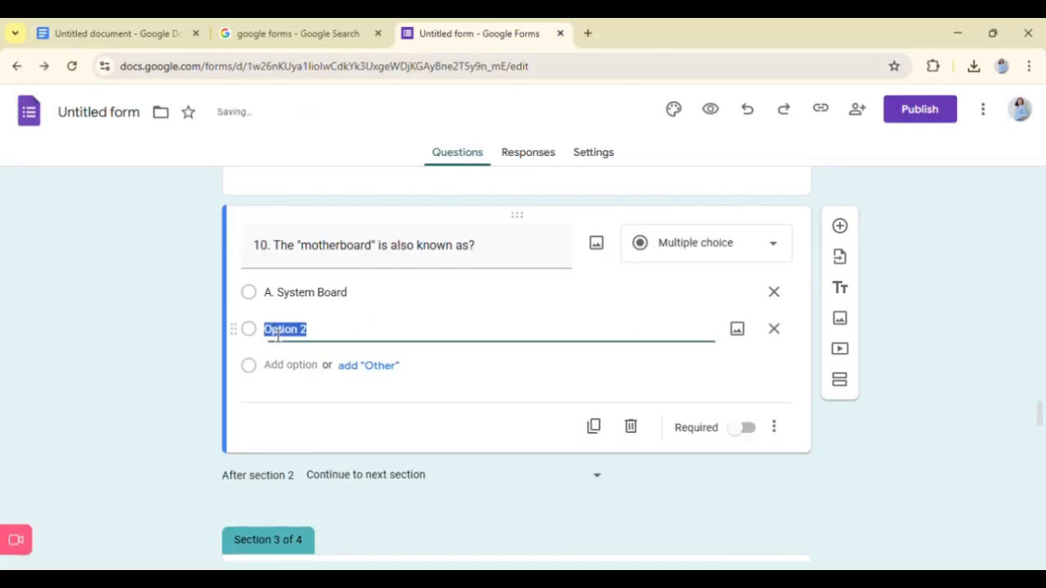
- Add a third answer option to question 10 with "C. Logic Board" copied from the Google Docs document
click(118, 33)
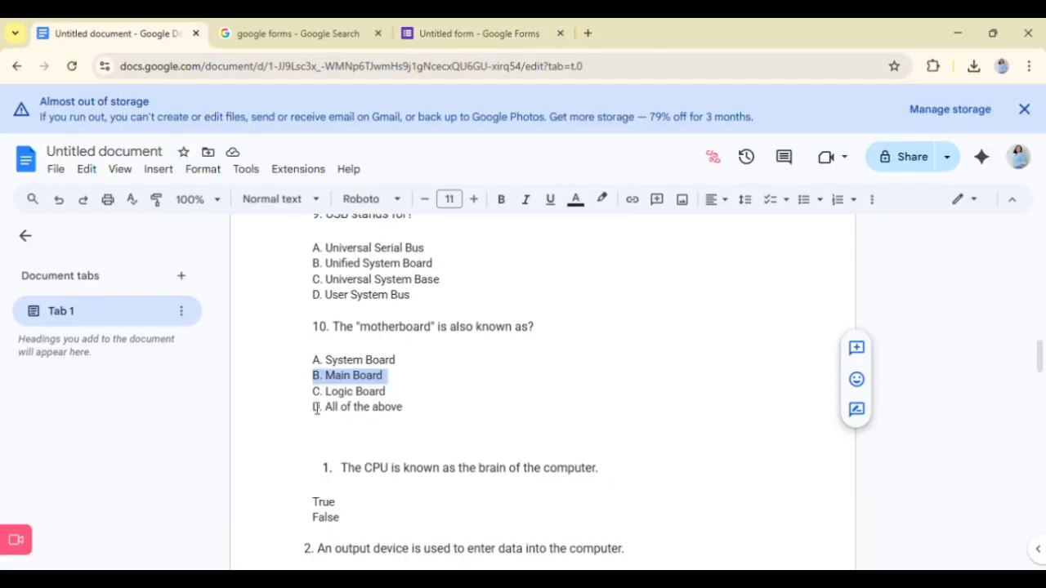
drag(313, 392, 390, 392)
click(474, 33)
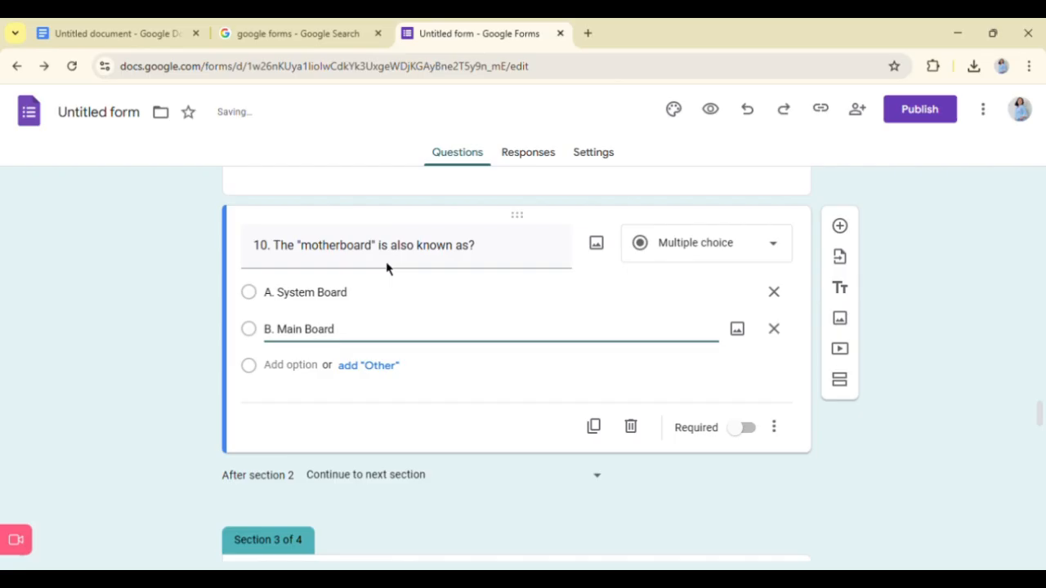
click(287, 369)
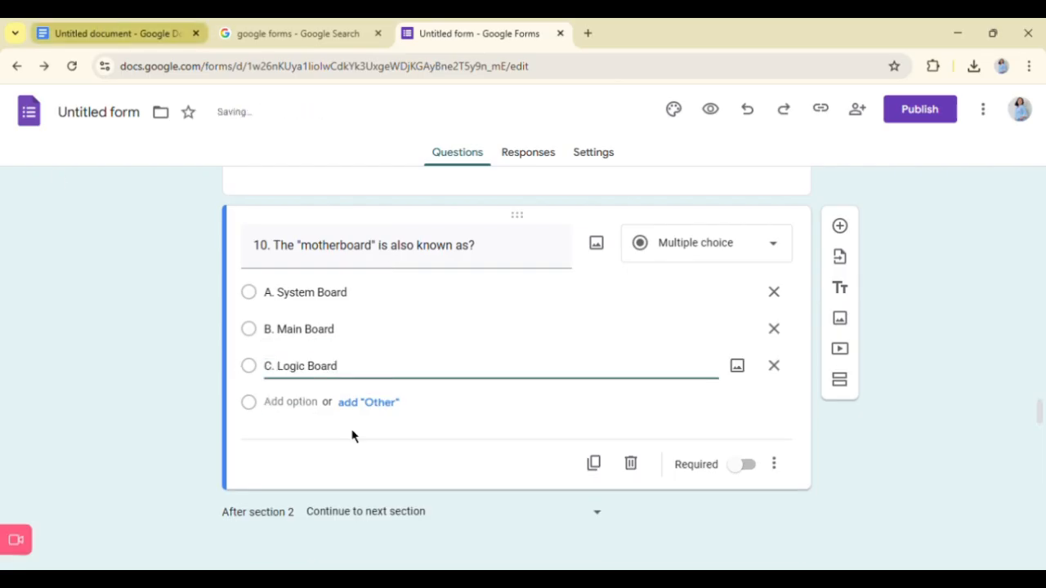
- Add a fourth answer option to question 10 with "D. All of the above" from the Google Docs document and remove the extra blank option
click(118, 34)
drag(314, 411, 437, 424)
click(507, 33)
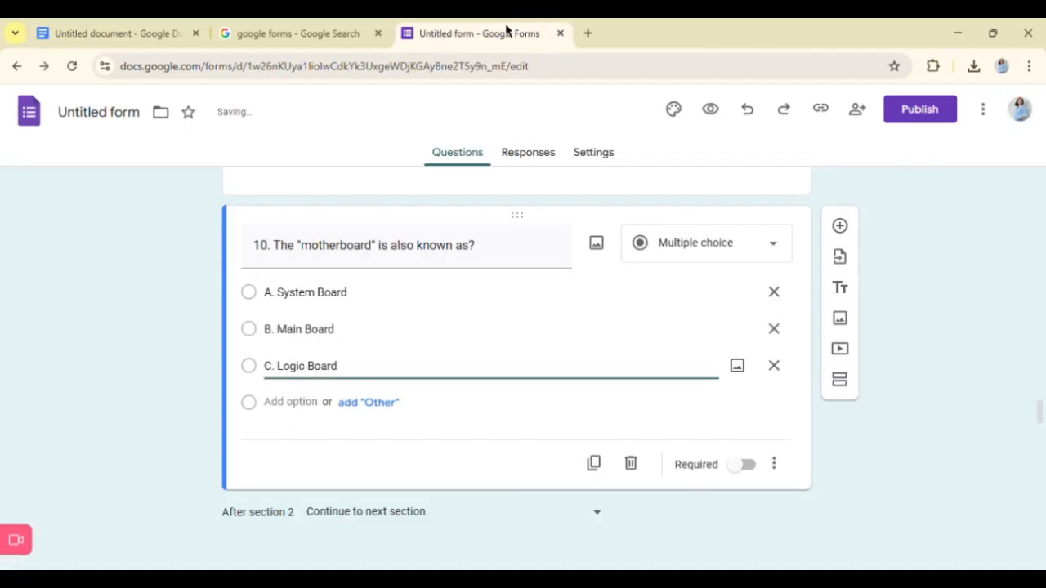
click(277, 401)
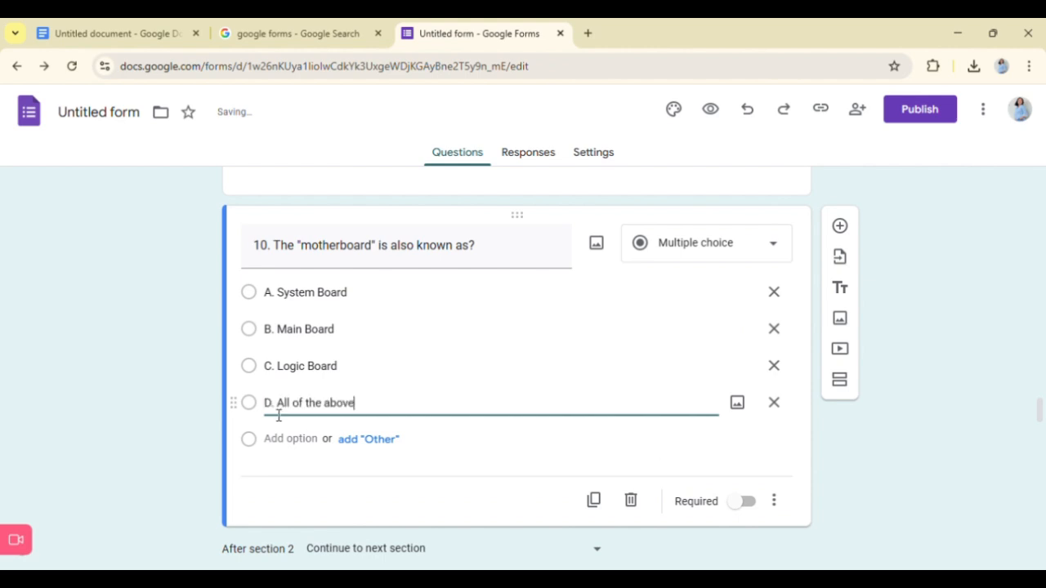
click(302, 442)
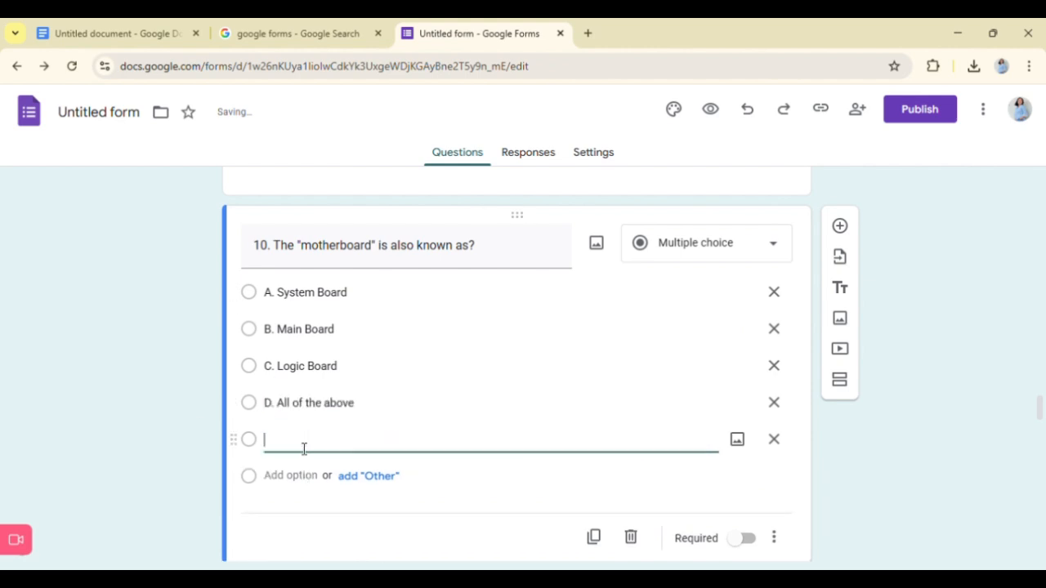
key(BackSpace)
- Make question 10, about the motherboard, a required question
scroll(889, 431, down, 2)
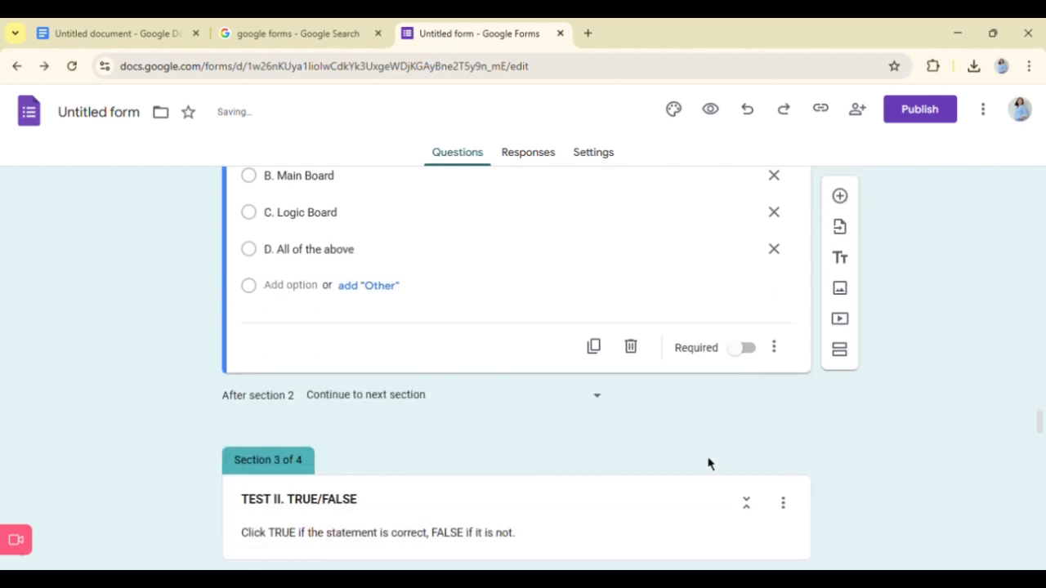
scroll(980, 436, down, 2)
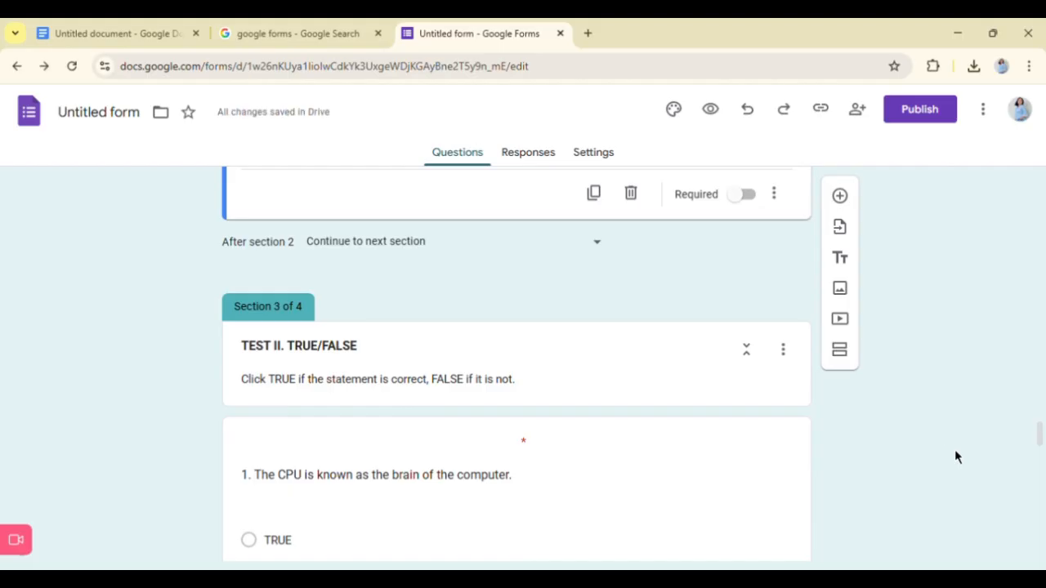
scroll(754, 507, up, 4)
click(747, 488)
- Review the multiple-choice questions from question 5 back to the respondent questions at the start of the form
scroll(730, 404, up, 1)
scroll(730, 404, up, 3)
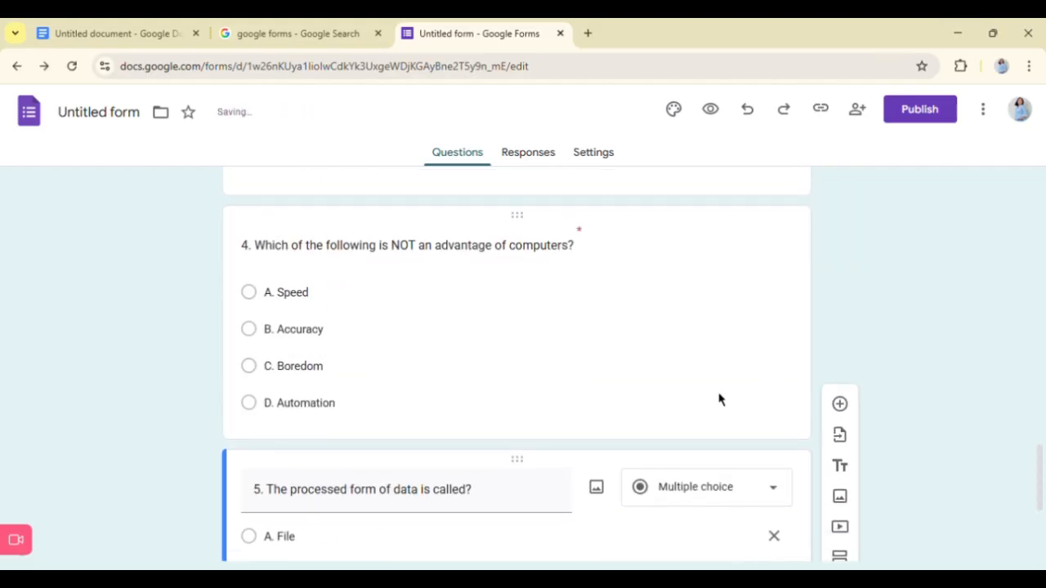
click(719, 400)
scroll(706, 316, up, 3)
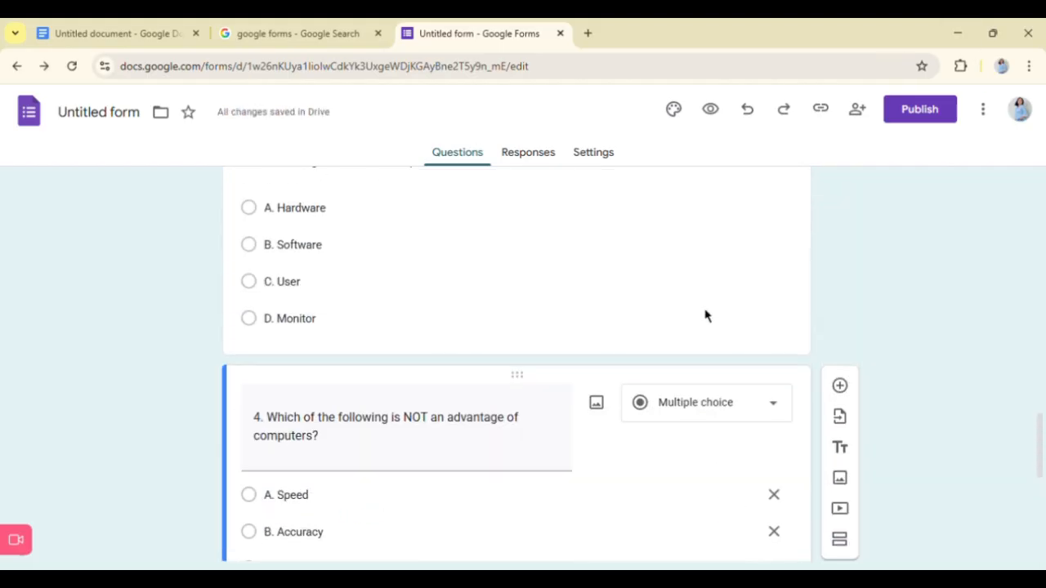
click(706, 316)
scroll(706, 316, up, 3)
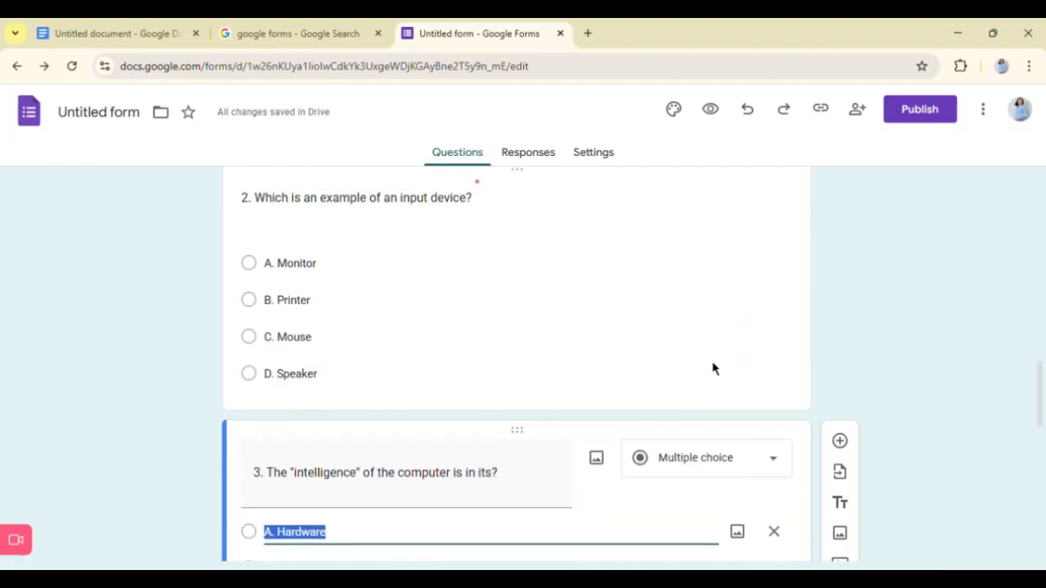
click(711, 369)
scroll(712, 368, up, 5)
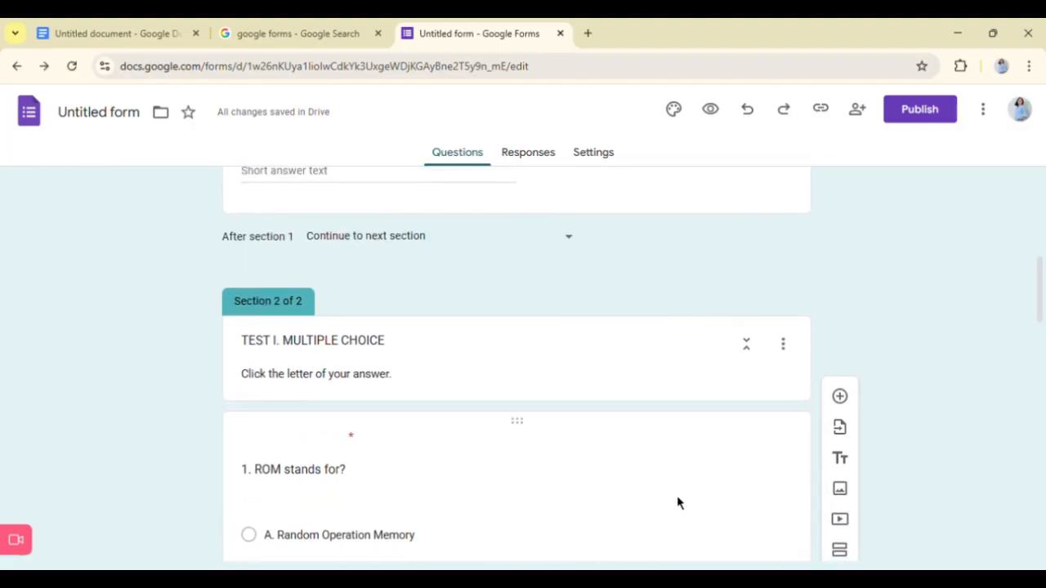
scroll(676, 496, up, 6)
- Make the section 2 title "TEST I. MULTIPLE CHOICE" bold
scroll(677, 495, down, 4)
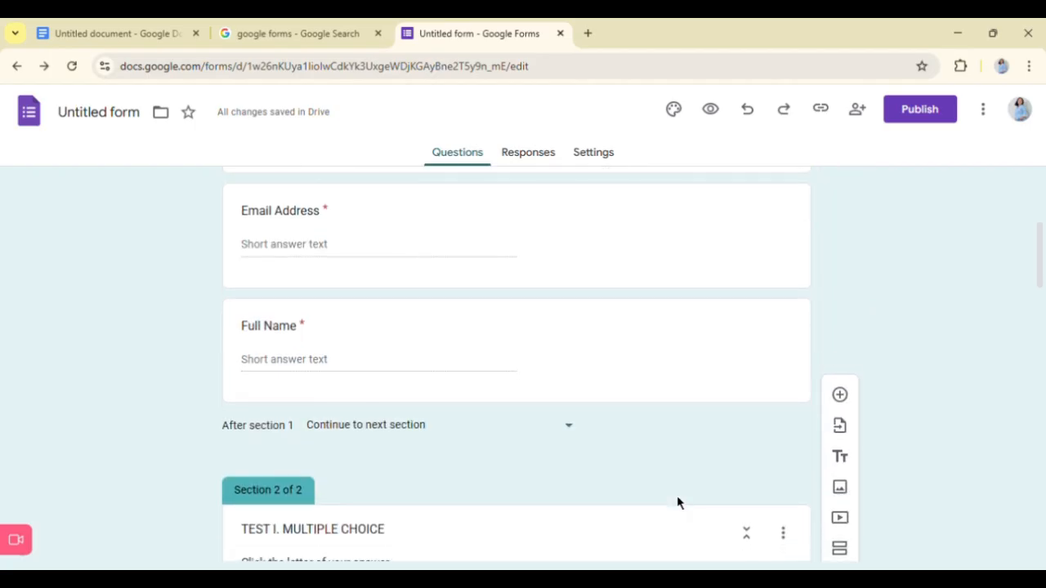
scroll(677, 496, down, 2)
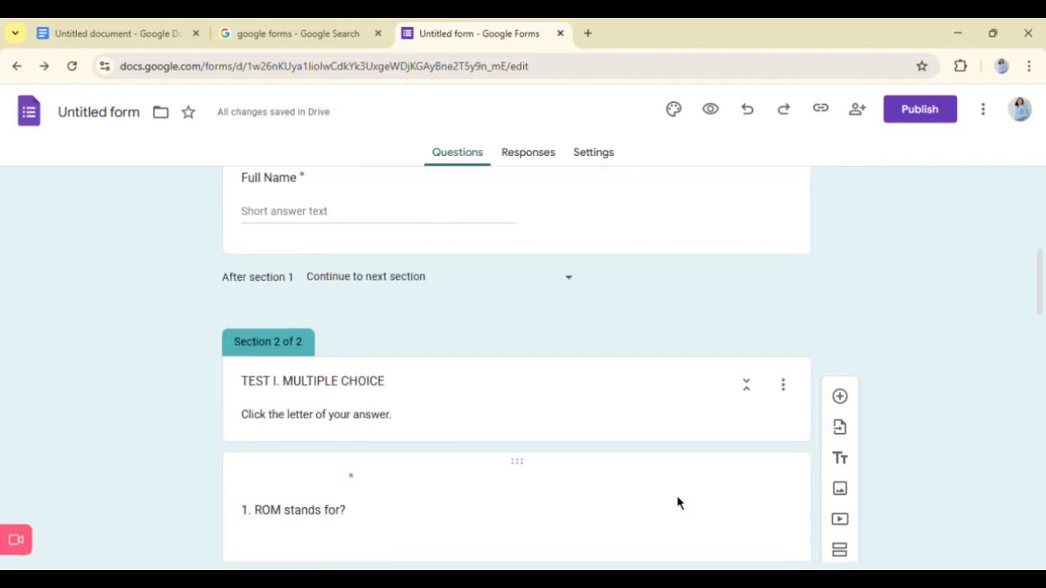
click(332, 387)
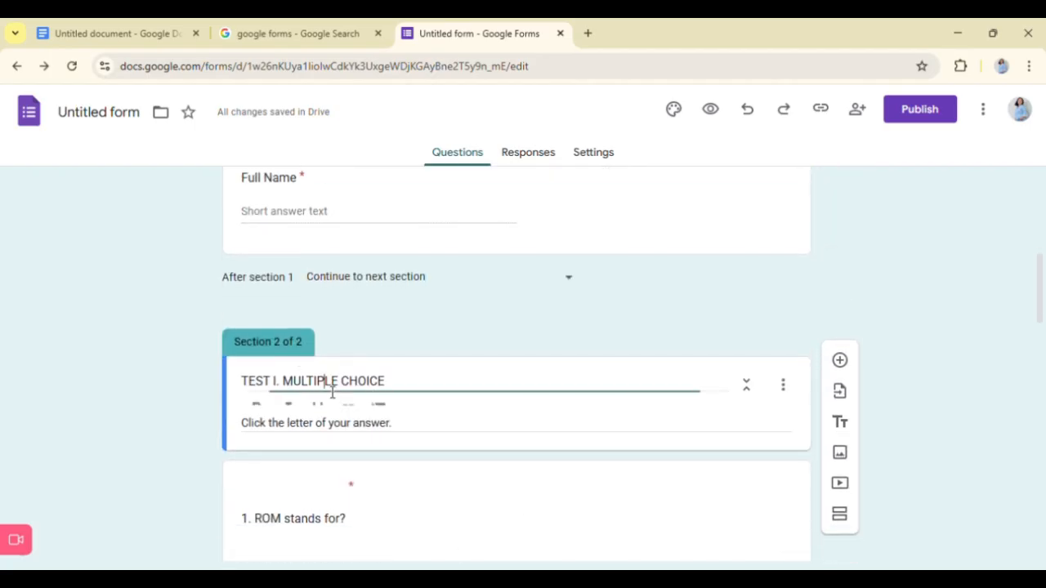
triple_click(332, 387)
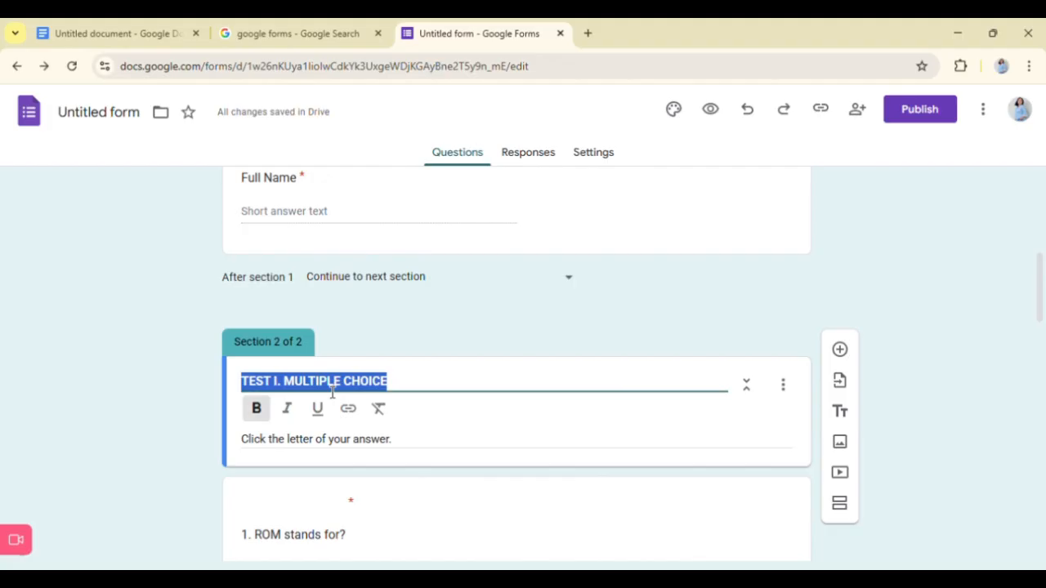
click(970, 327)
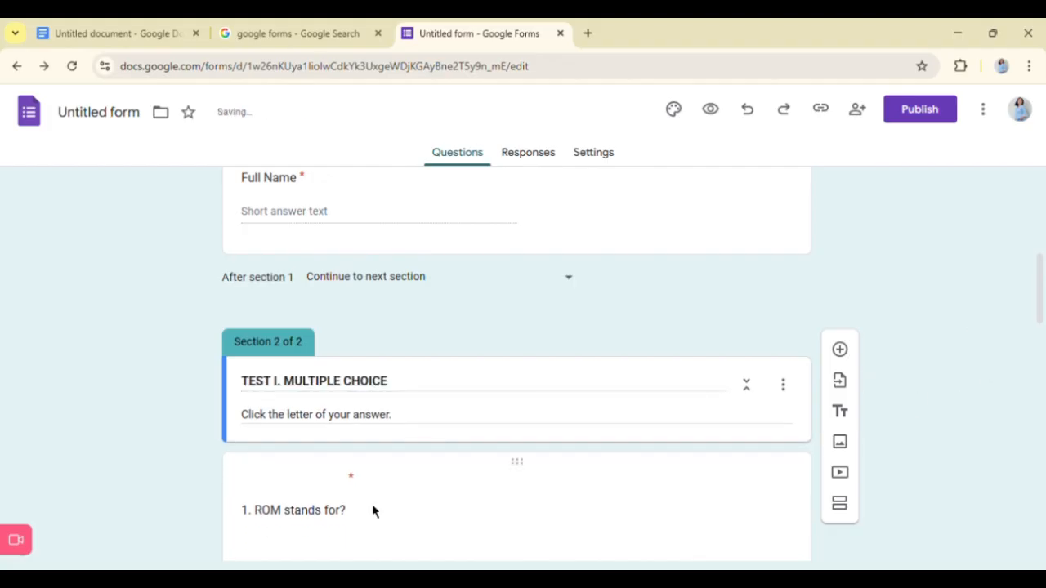
scroll(373, 507, down, 3)
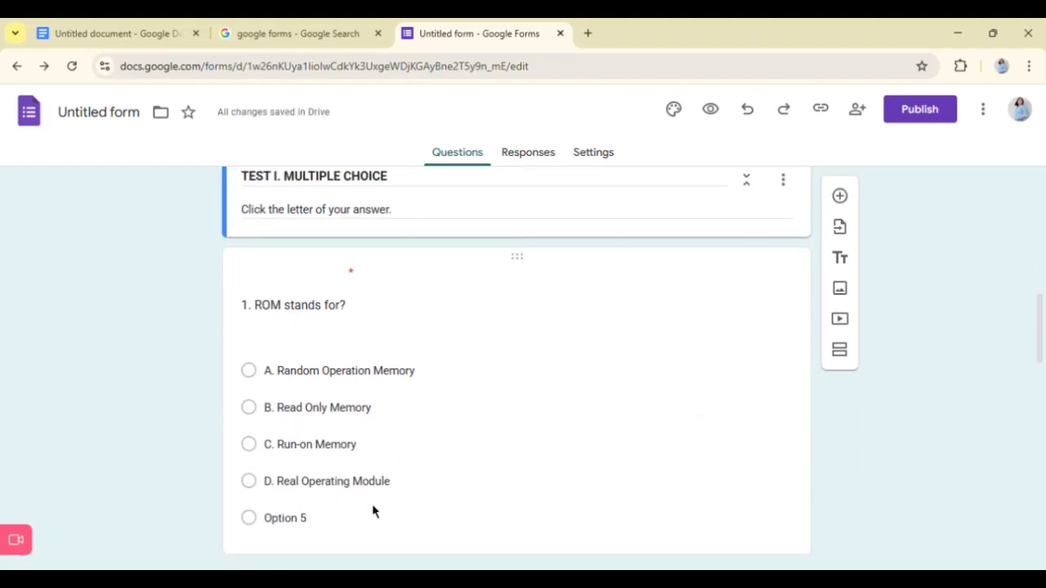
scroll(373, 506, down, 1)
scroll(372, 506, up, 1)
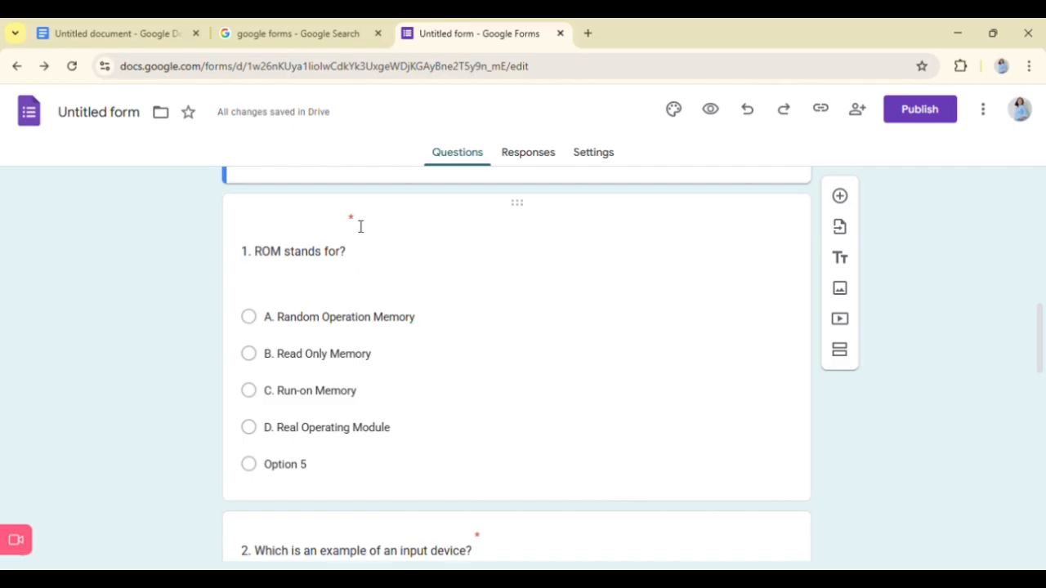
- Try to add a new section below question 5 of the multiple-choice test and undo the insertion
scroll(395, 349, down, 2)
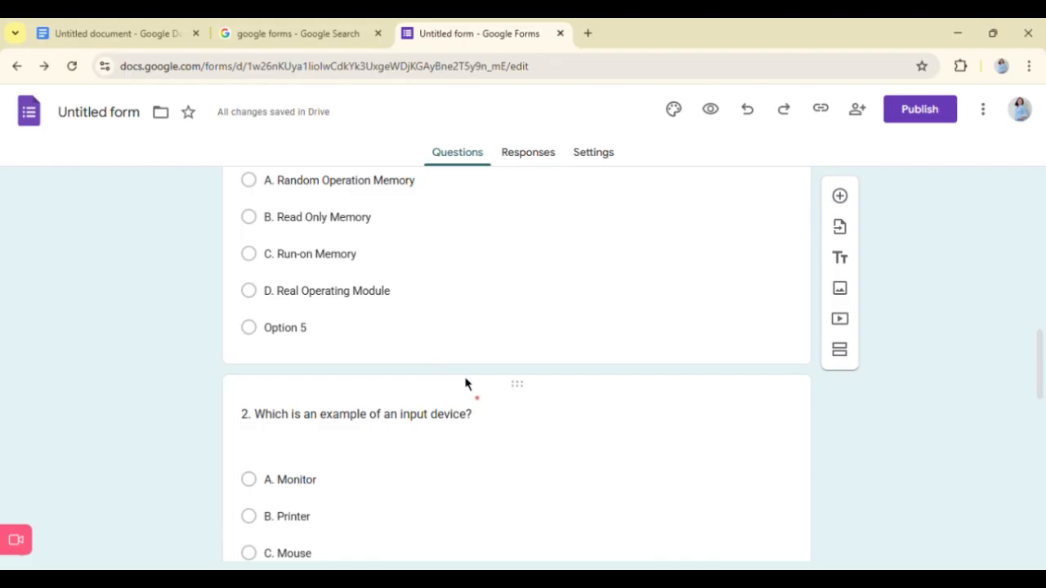
scroll(491, 417, down, 3)
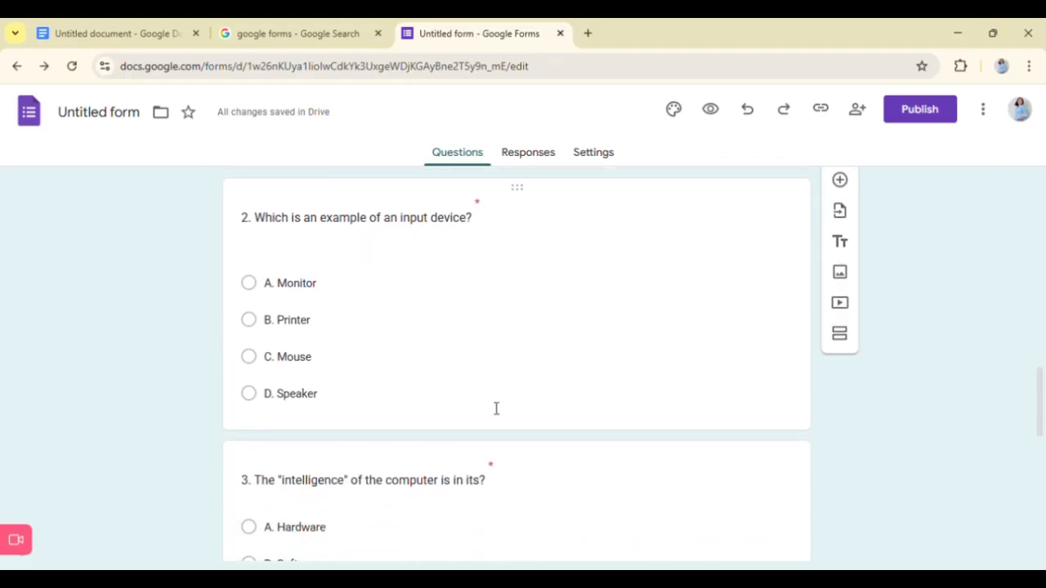
scroll(502, 476, down, 5)
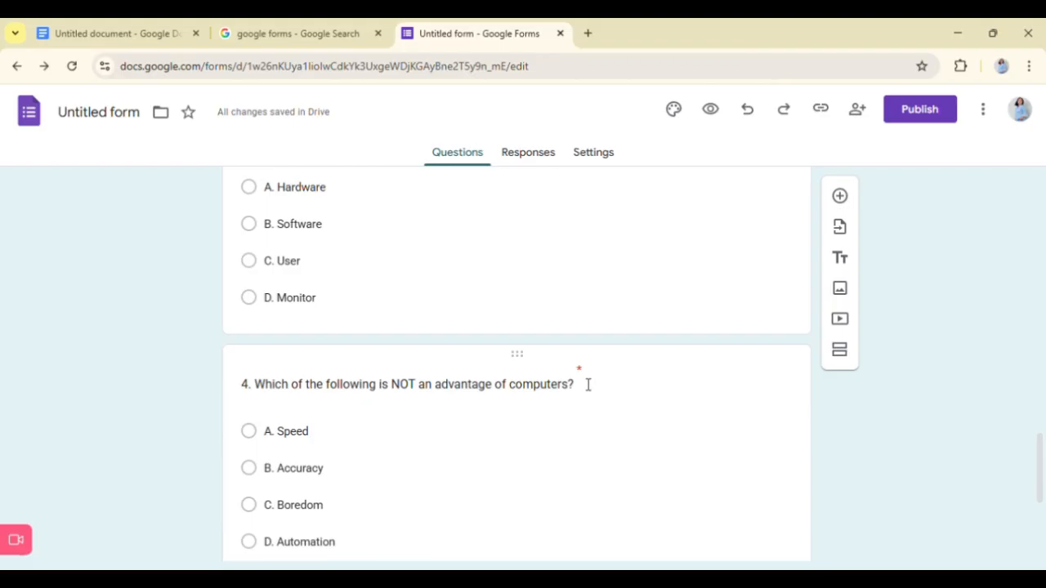
scroll(586, 379, down, 4)
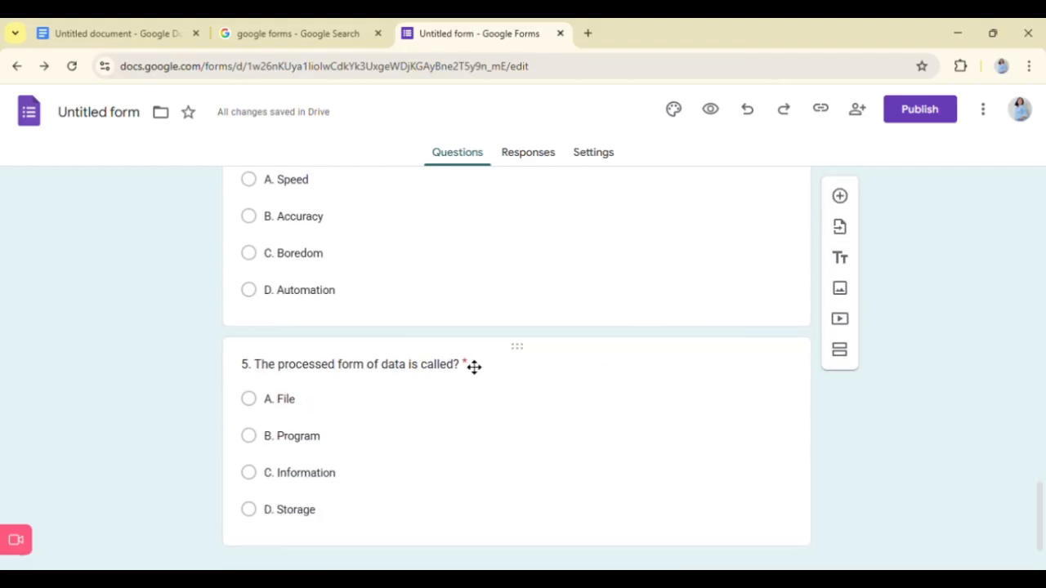
scroll(591, 455, down, 1)
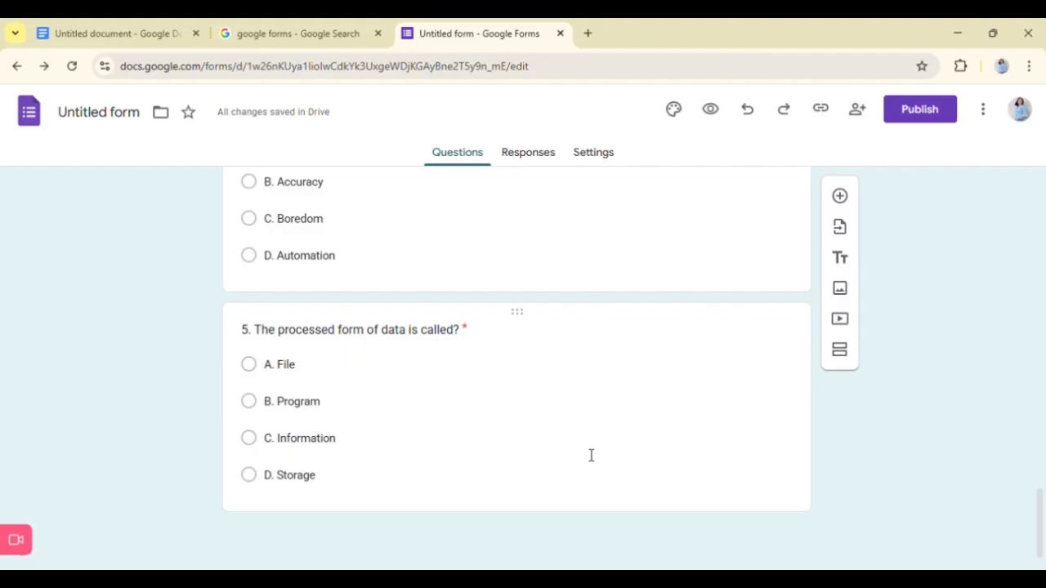
click(839, 353)
scroll(520, 330, up, 7)
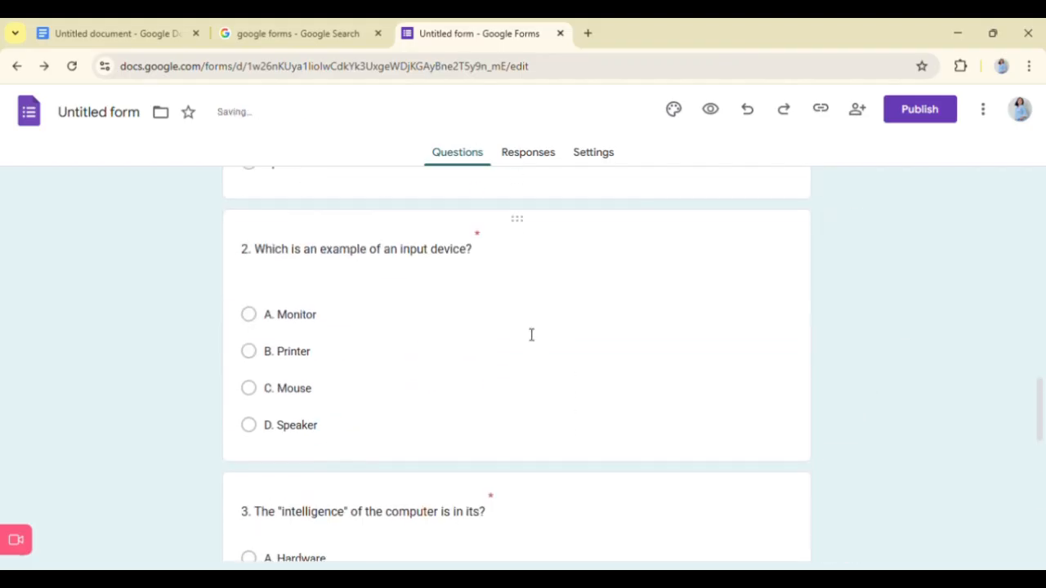
scroll(531, 335, up, 6)
scroll(531, 335, down, 1)
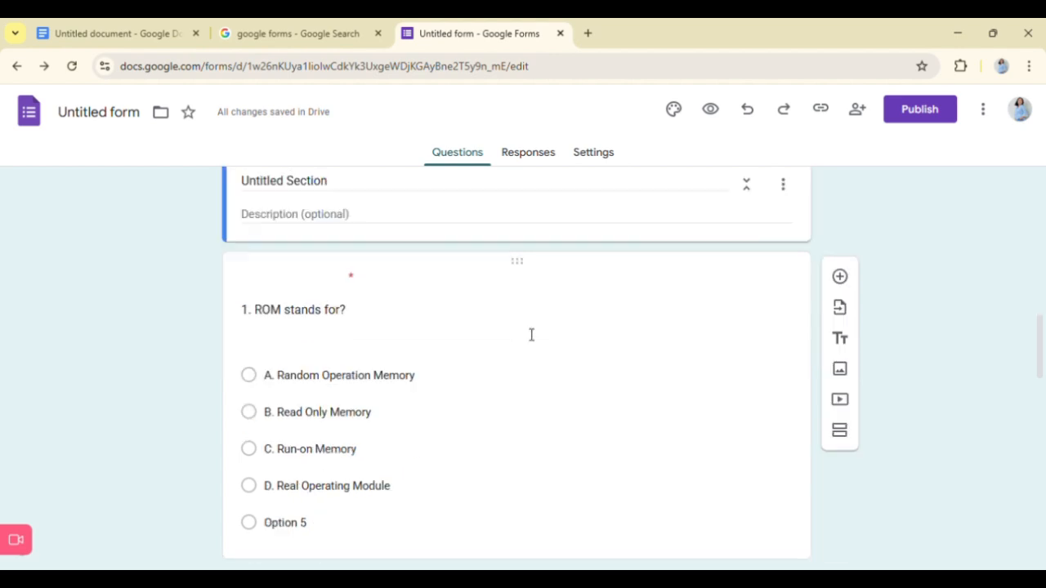
scroll(531, 335, down, 5)
scroll(520, 330, up, 5)
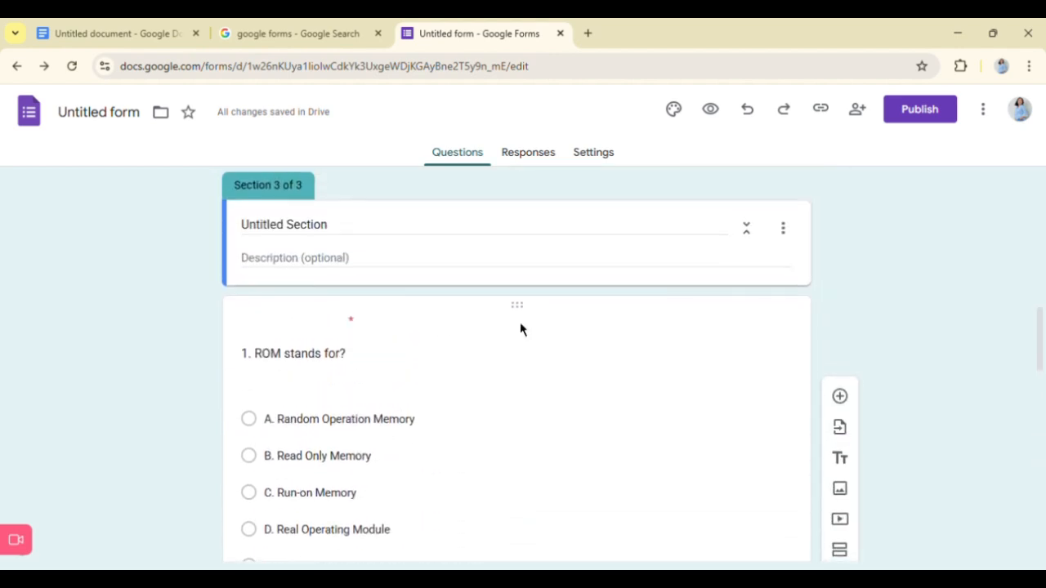
scroll(521, 329, up, 5)
scroll(531, 334, down, 4)
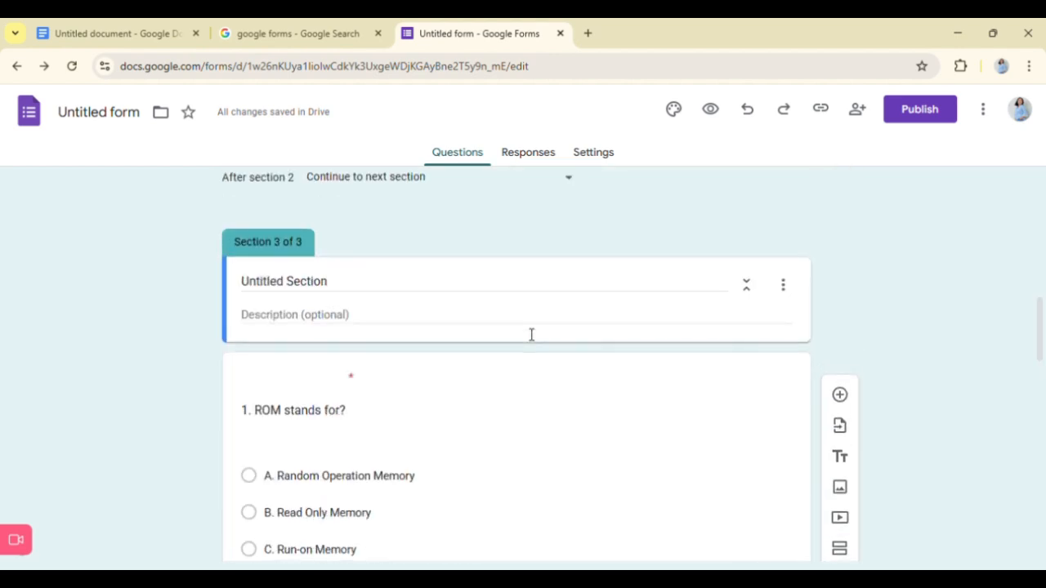
click(750, 118)
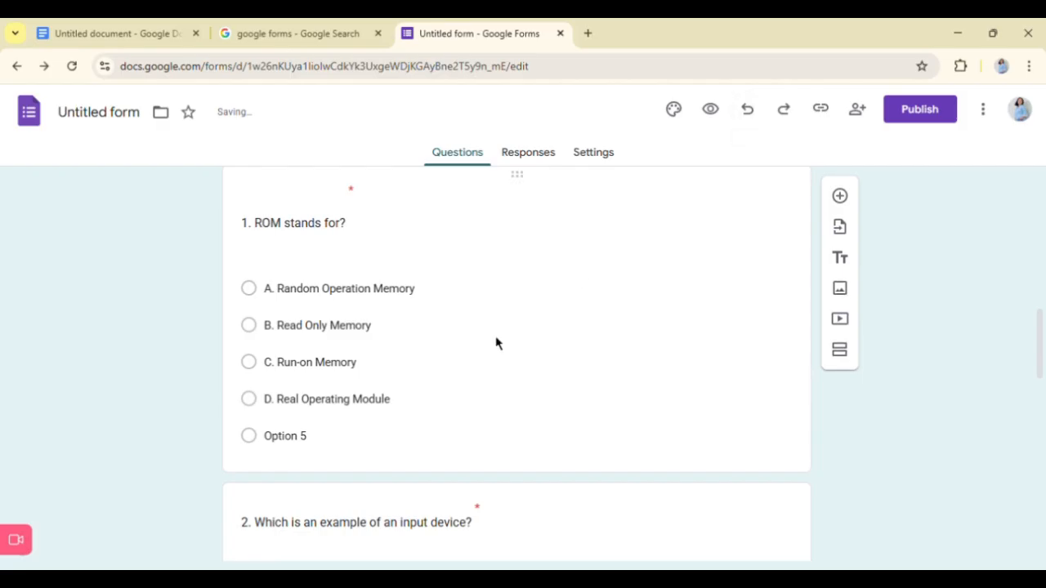
- Add a blank multiple-choice question below question 5, about the processed form of data
scroll(495, 344, up, 5)
scroll(495, 343, down, 2)
scroll(495, 343, down, 3)
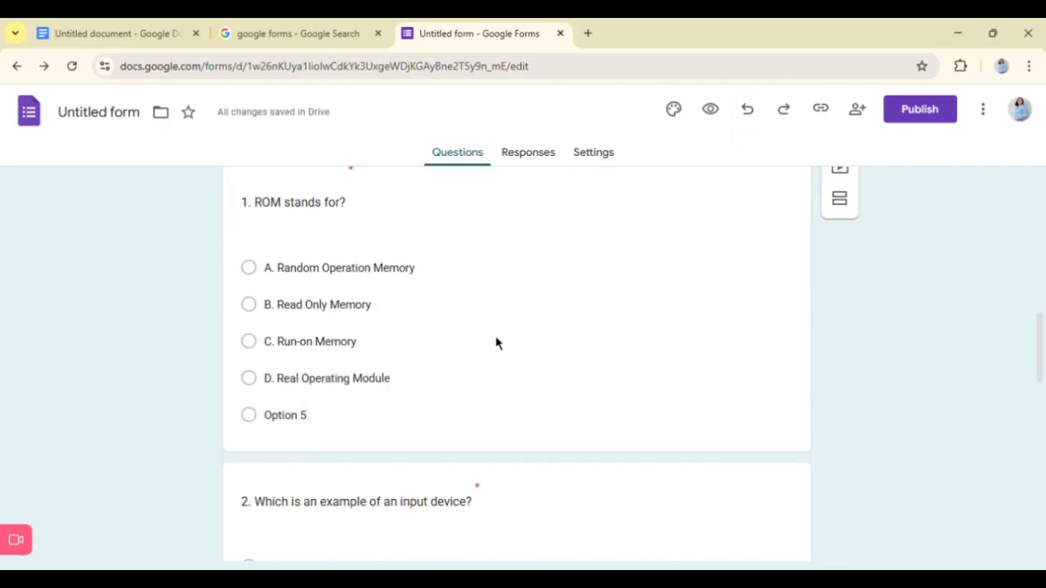
scroll(495, 344, down, 13)
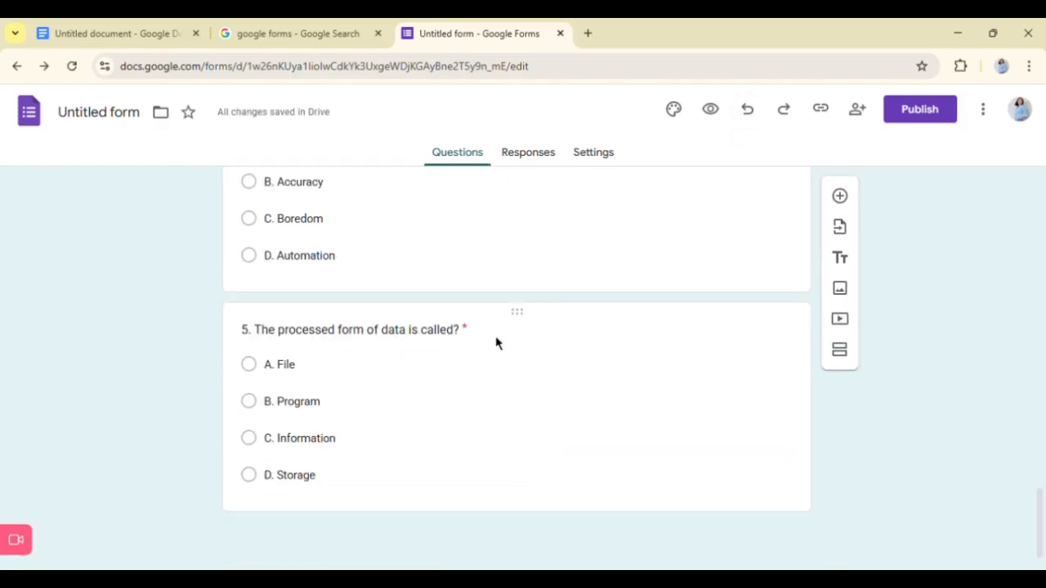
click(557, 443)
scroll(711, 494, down, 1)
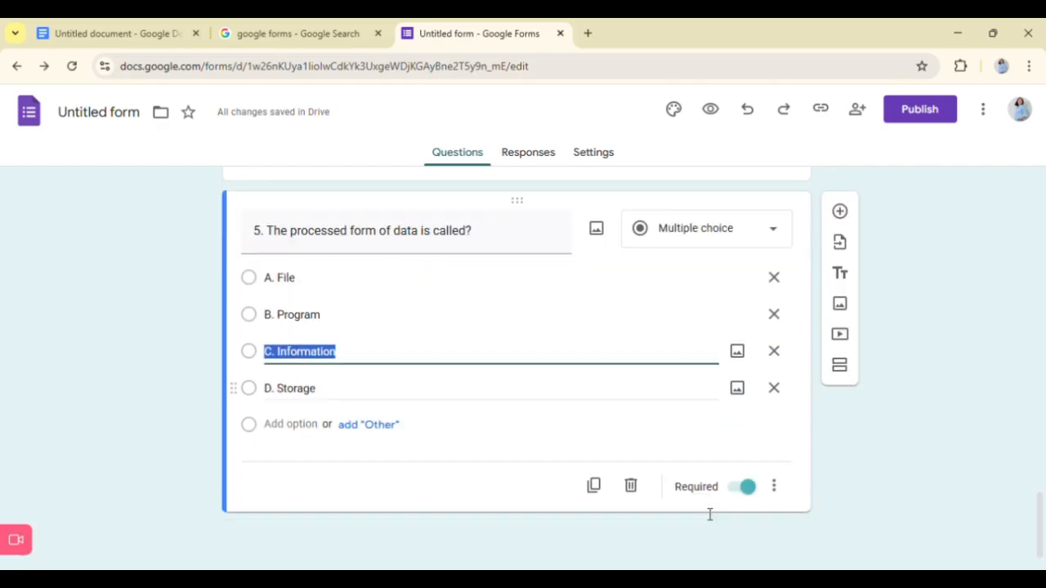
click(841, 214)
click(559, 512)
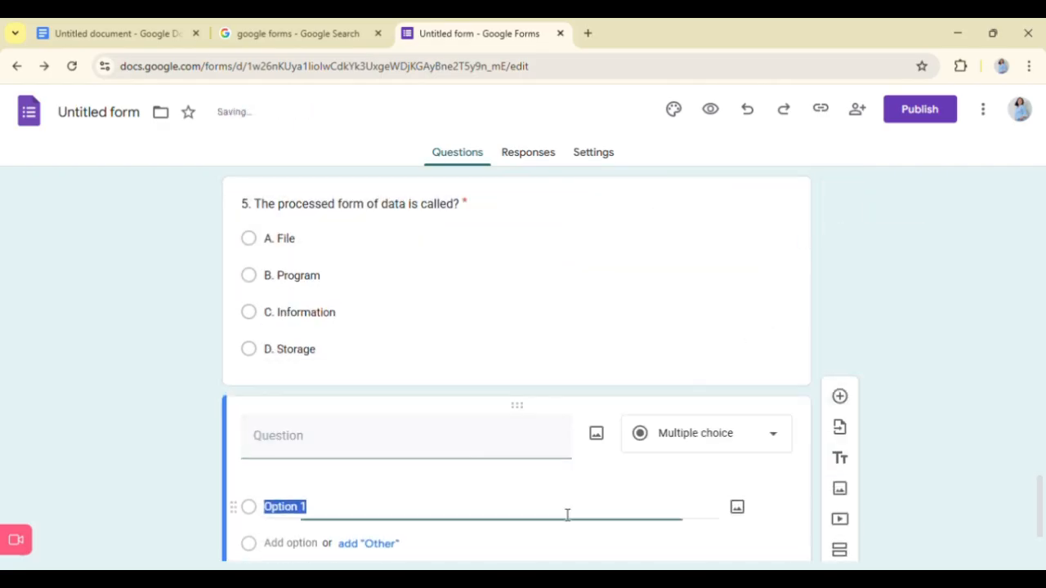
- Insert a new section after the blank question and delete that blank question from section 2
click(847, 564)
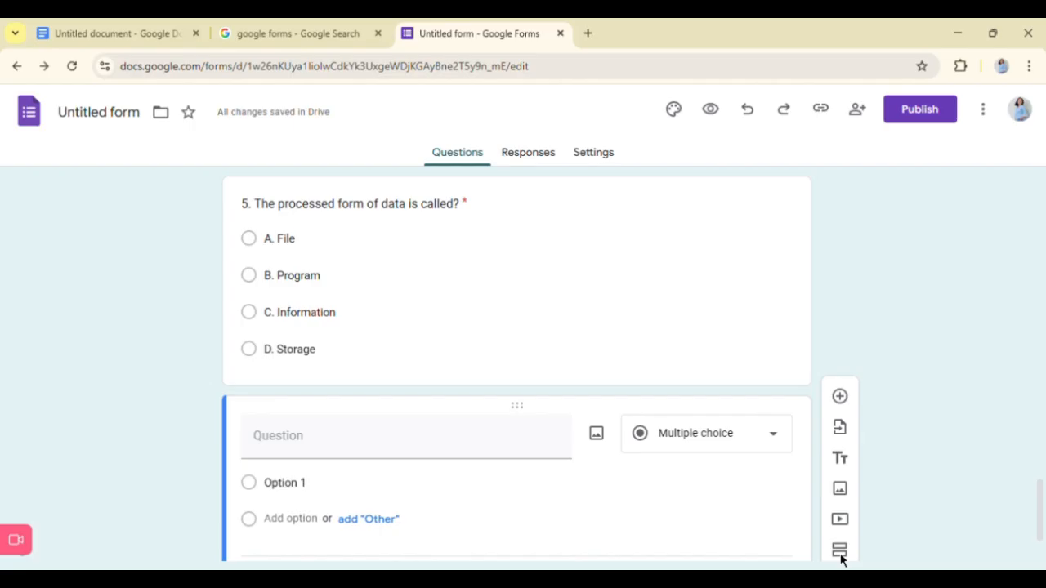
scroll(887, 509, down, 1)
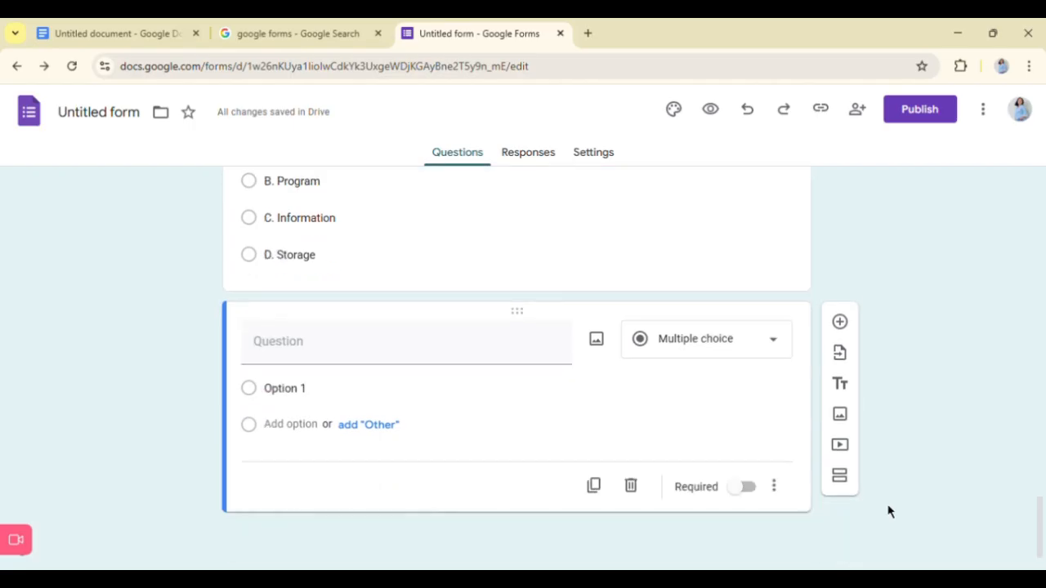
click(840, 488)
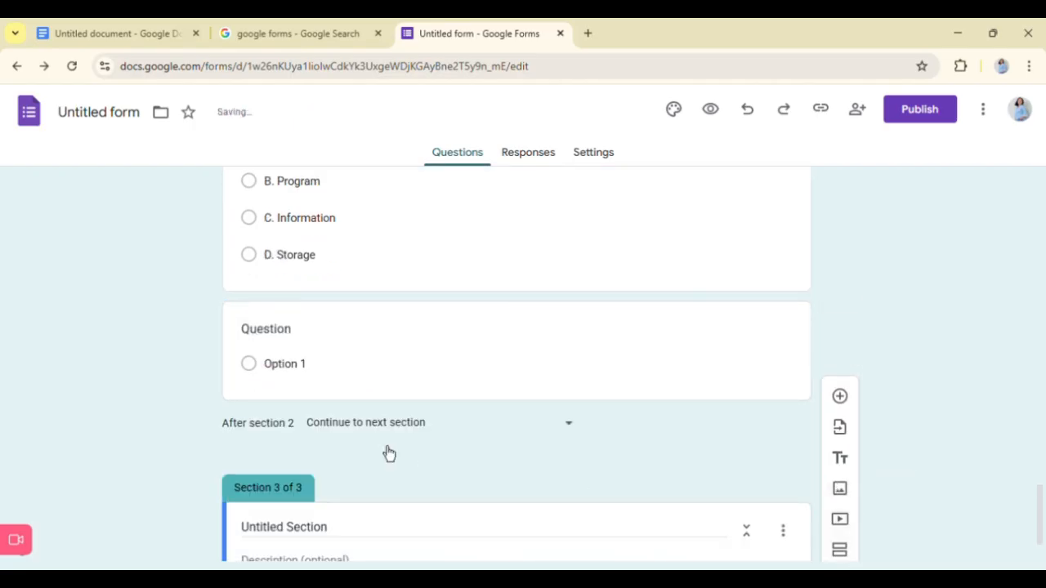
click(605, 321)
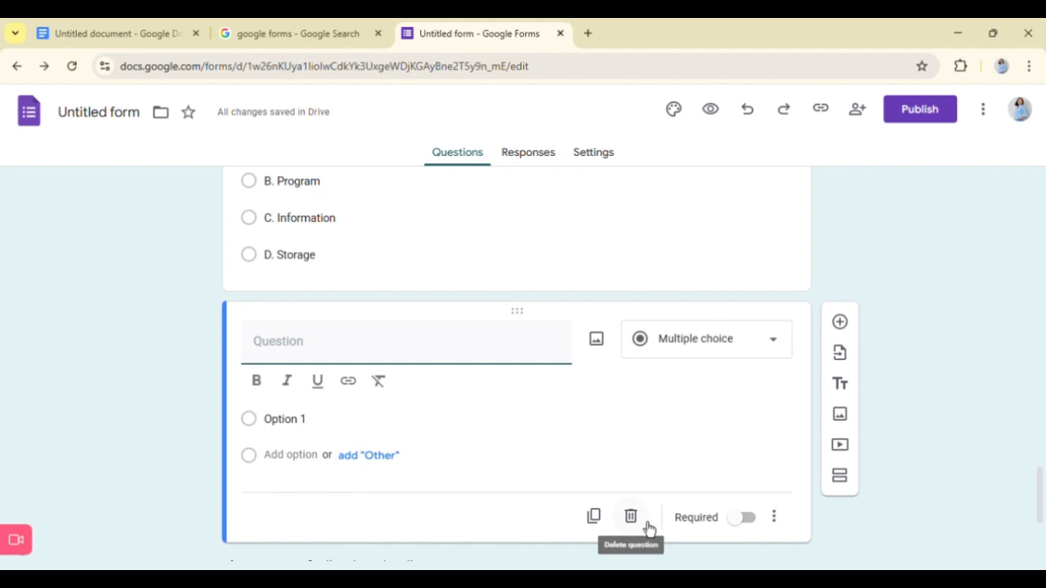
click(645, 521)
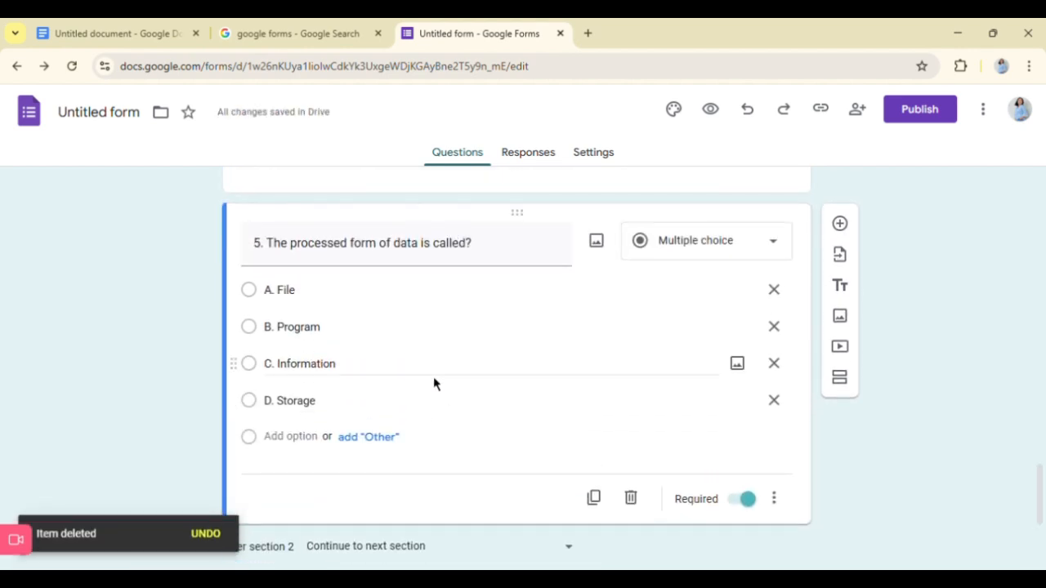
- Replace the title of section 3 with "TEST II. TRUE/FALSE"
scroll(433, 384, down, 3)
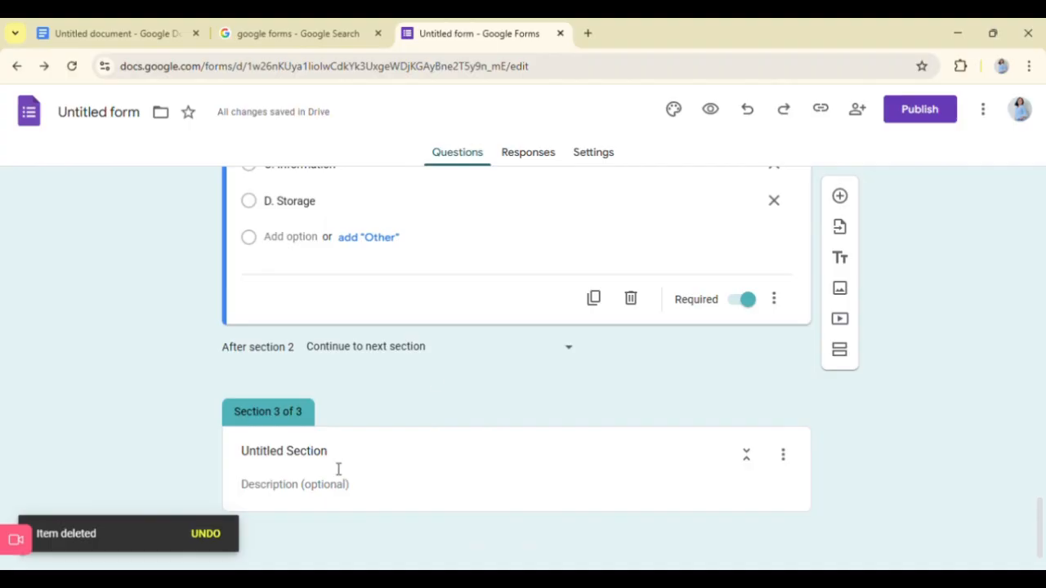
click(269, 444)
double_click(278, 454)
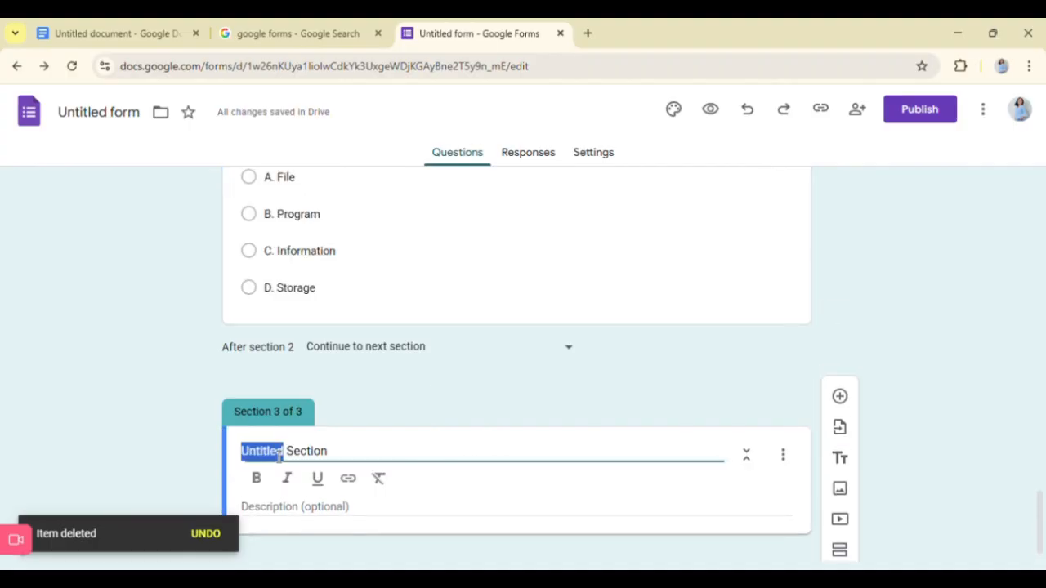
key(ctrl+a)
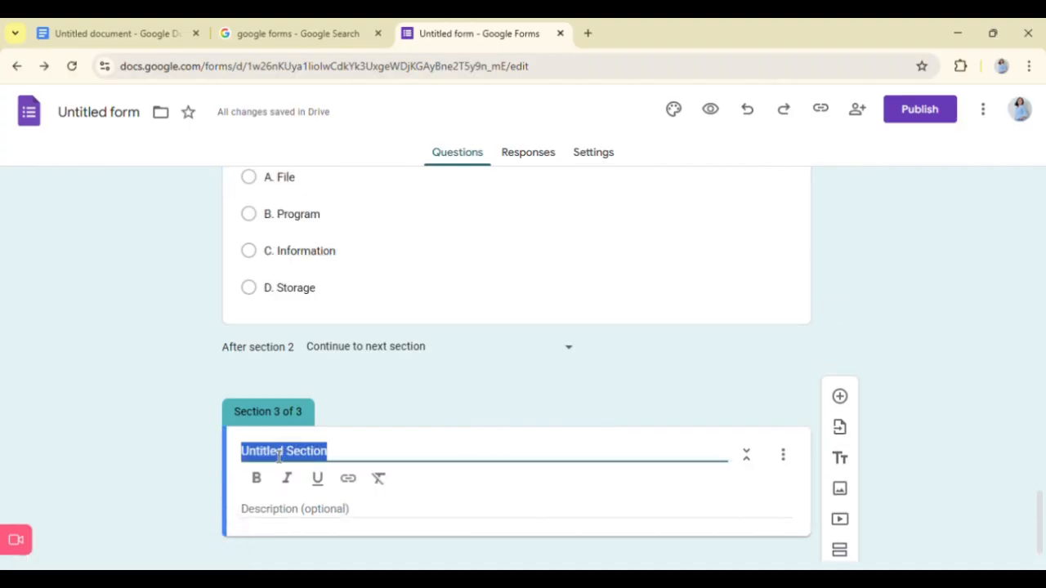
text(TRUE)
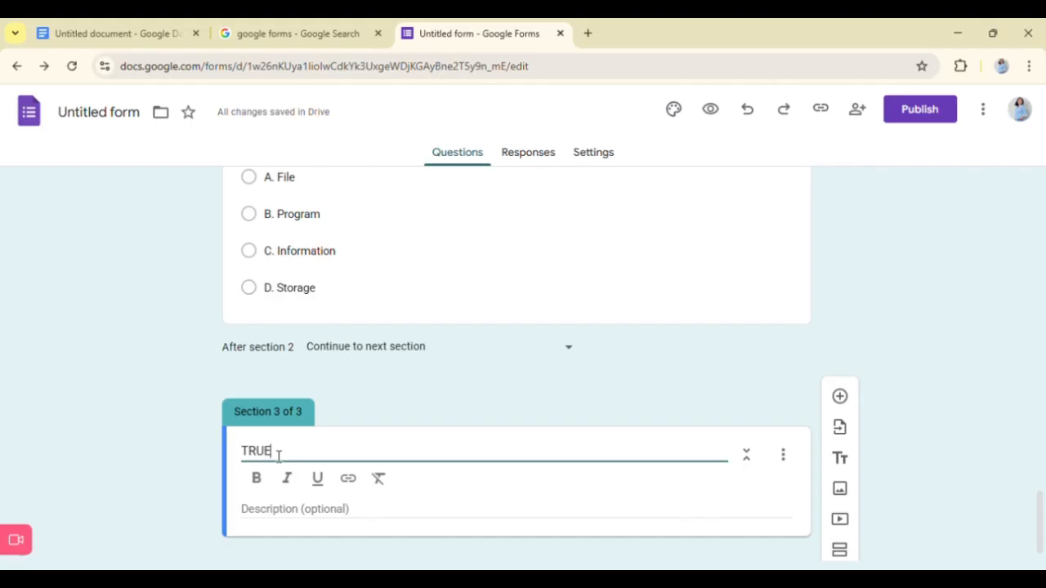
text(/FALSE)
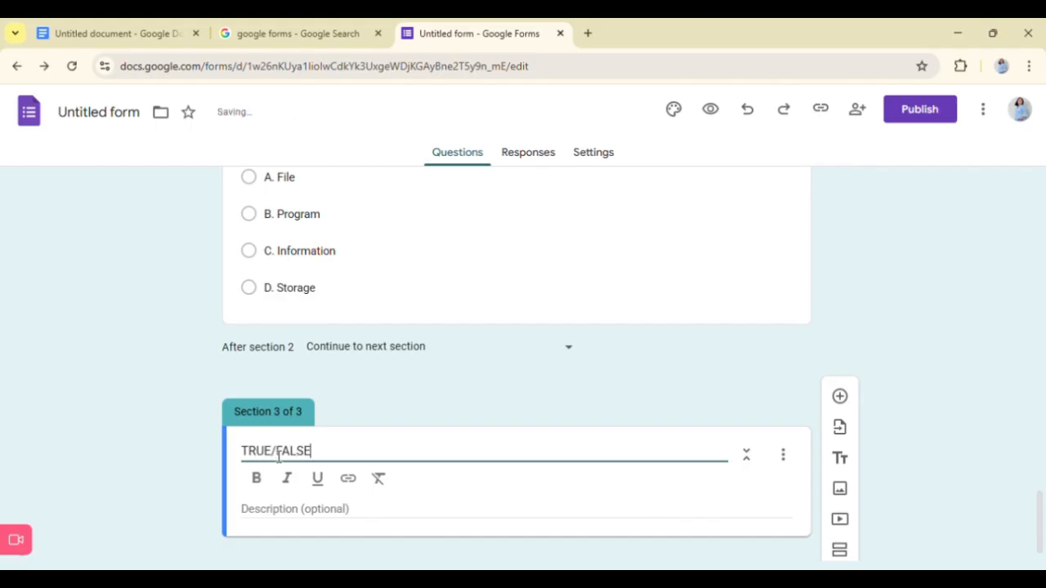
key(BackSpace)
key(BackSpace)
key(BackSpace)
key(BackSpace)
key(BackSpace)
key(BackSpace)
key(BackSpace)
key(BackSpace)
key(BackSpace)
key(BackSpace)
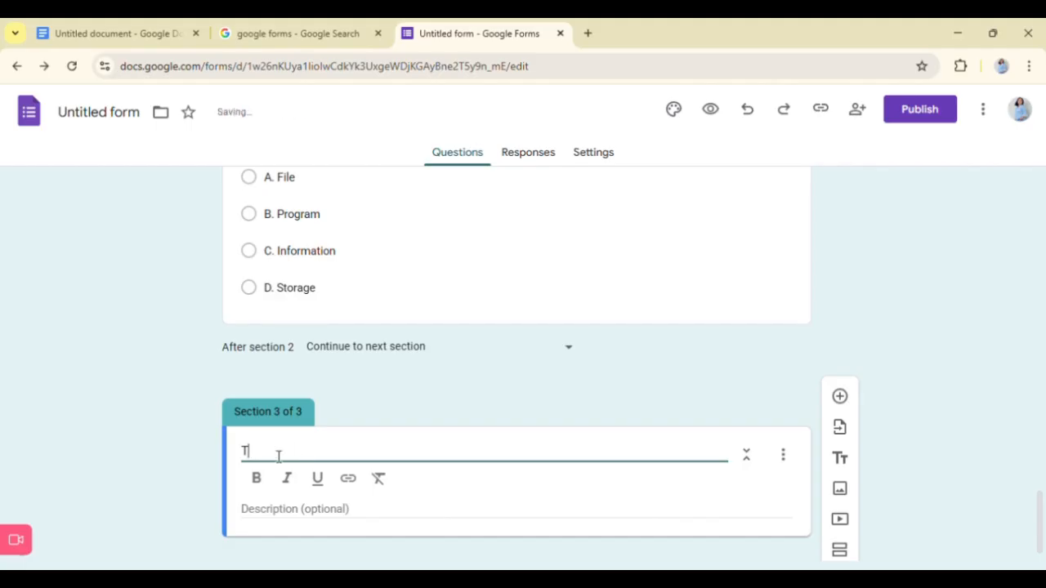
text(TEST II: )
text(TRUE)
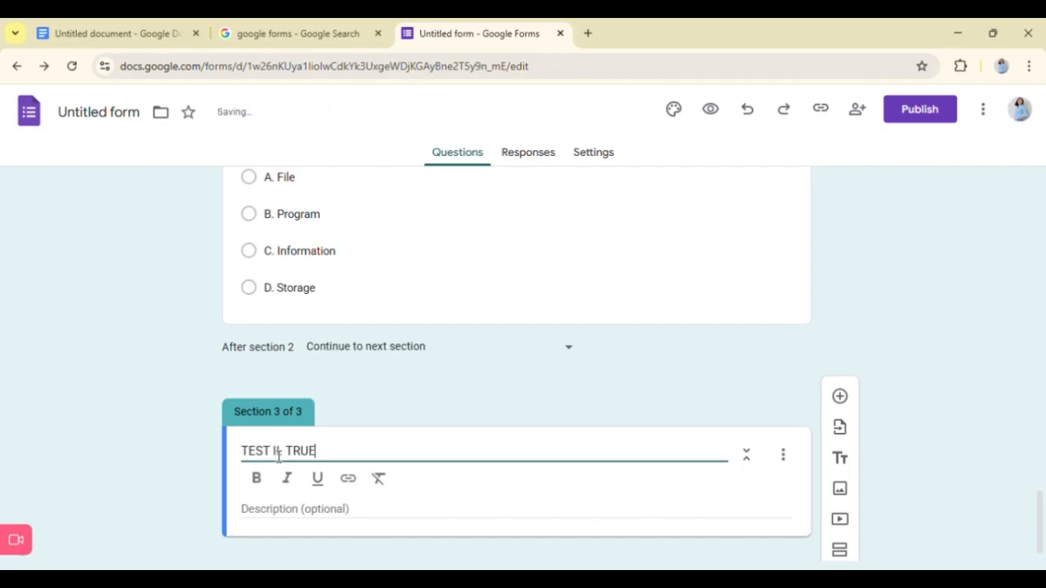
text(/FALSE)
- Make the section 3 title "TEST II. TRUE/FALSE" bold
triple_click(303, 459)
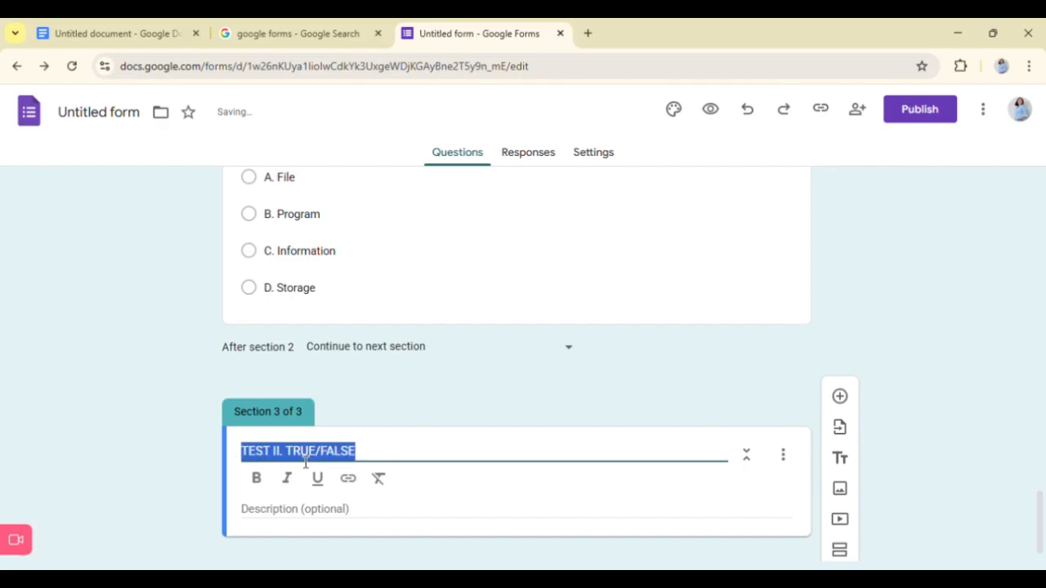
click(260, 484)
click(271, 526)
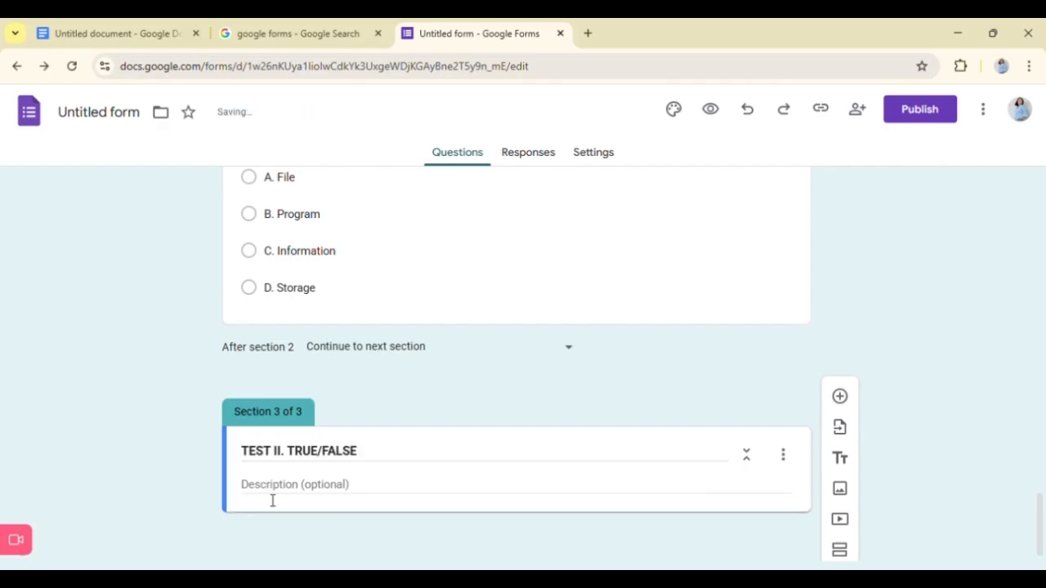
- Enter the section 3 description "Click TRUE if the statement is correct, FALSE if it is not."
click(271, 497)
scroll(463, 397, up, 15)
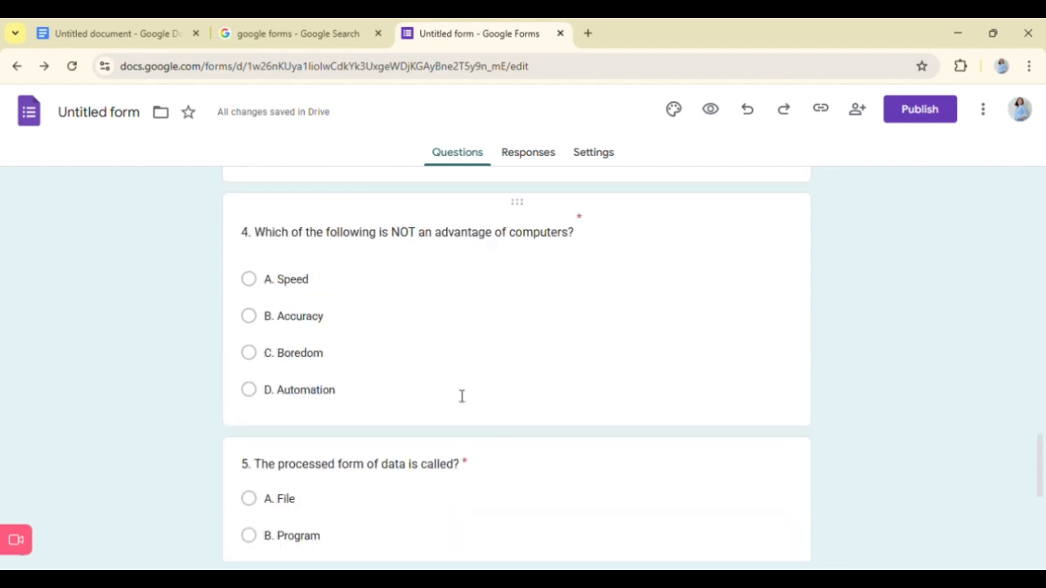
scroll(450, 391, down, 5)
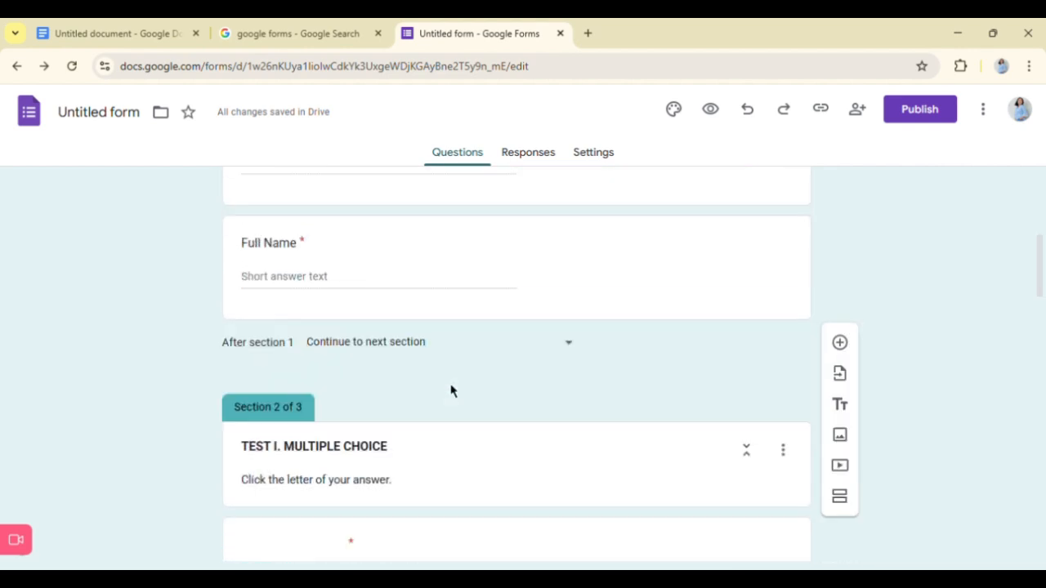
scroll(450, 391, down, 10)
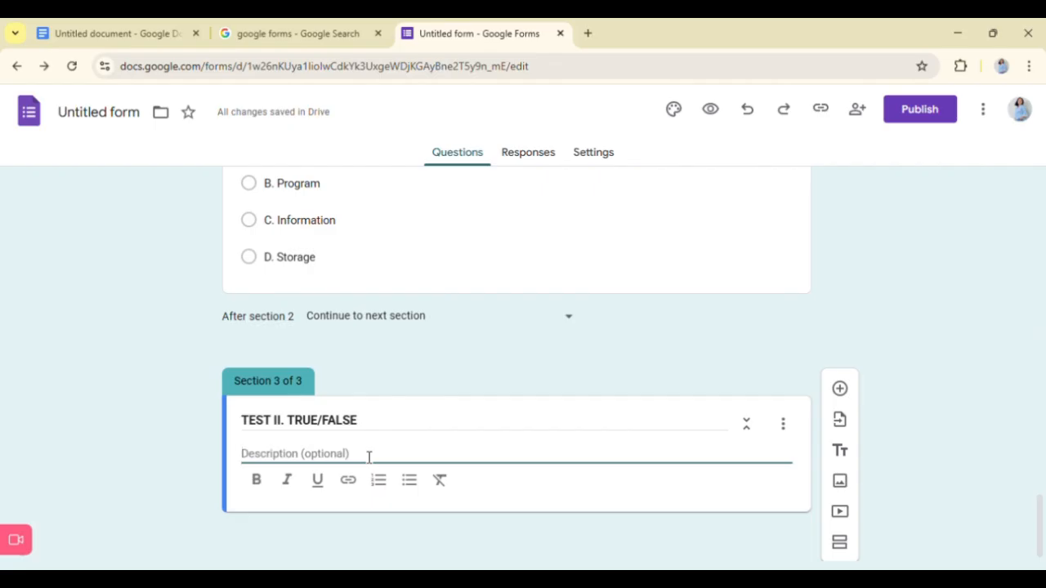
text(d)
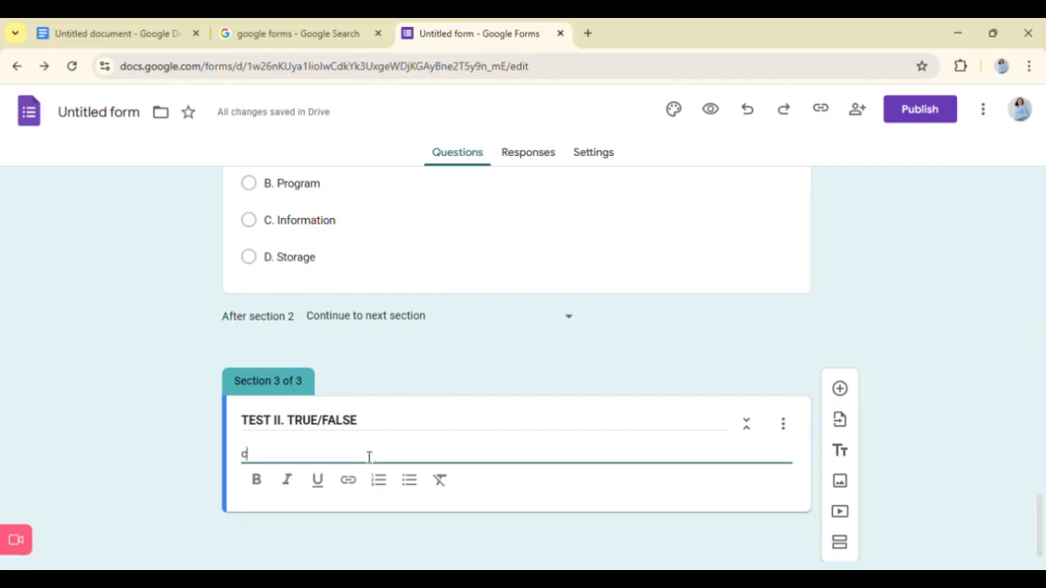
key(BackSpace)
text(d)
key(BackSpace)
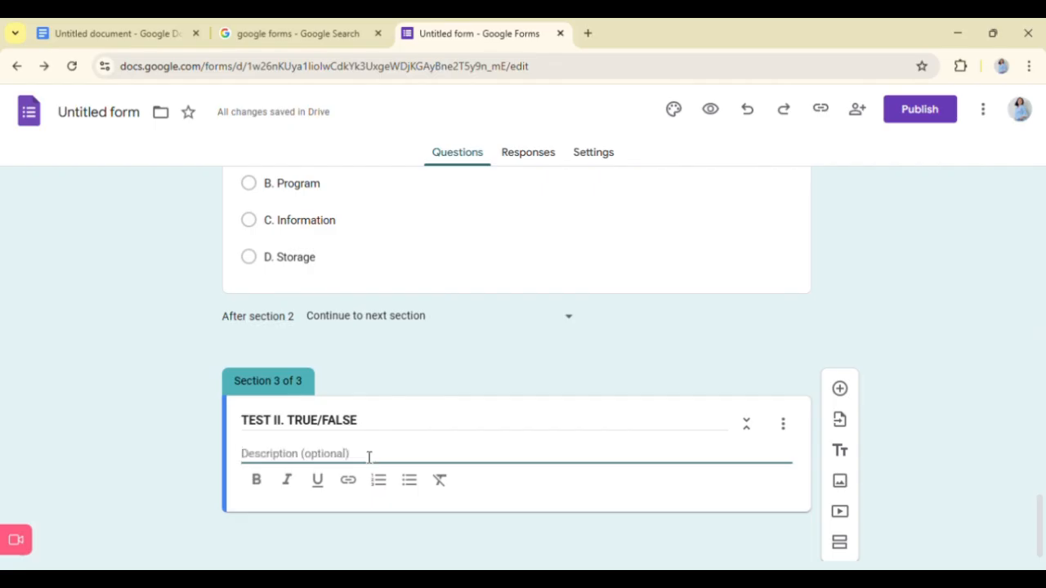
text(Click th)
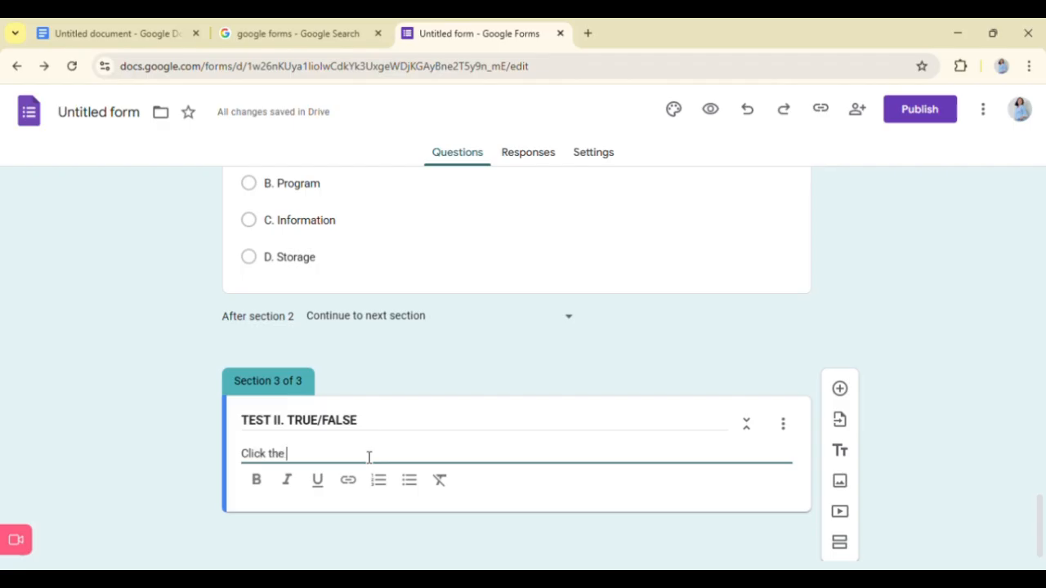
key(BackSpace)
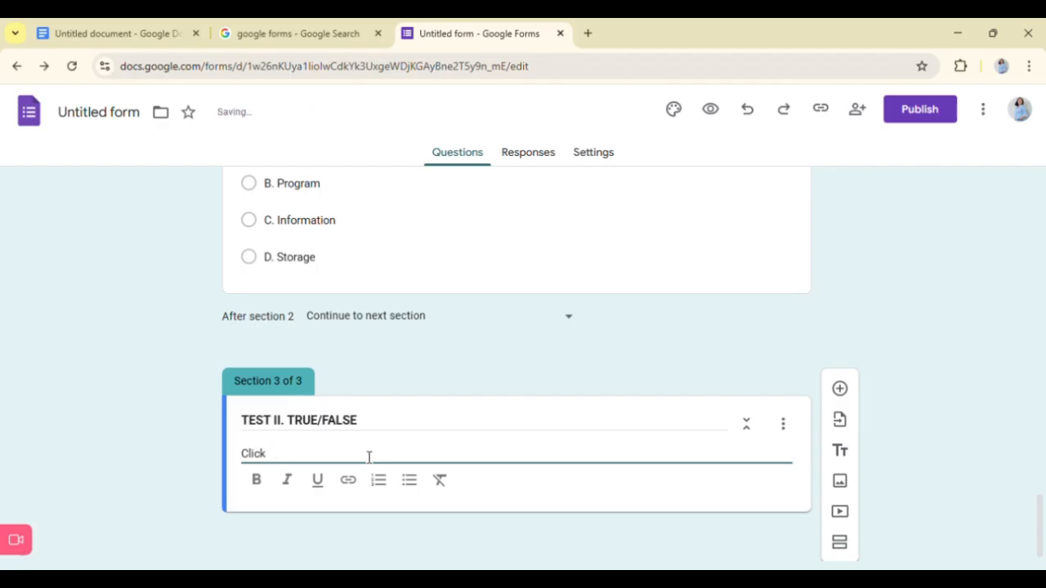
text(TRUE)
key(BackSpace)
text(if)
key(BackSpace)
key(BackSpace)
text(if the satt)
key(BackSpace)
text(tatement i)
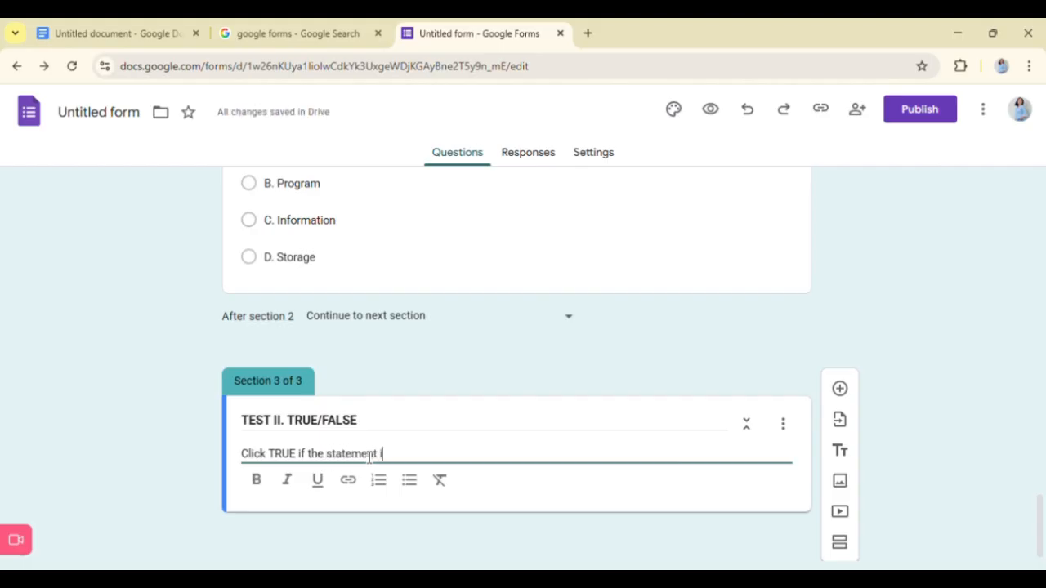
text(s corr)
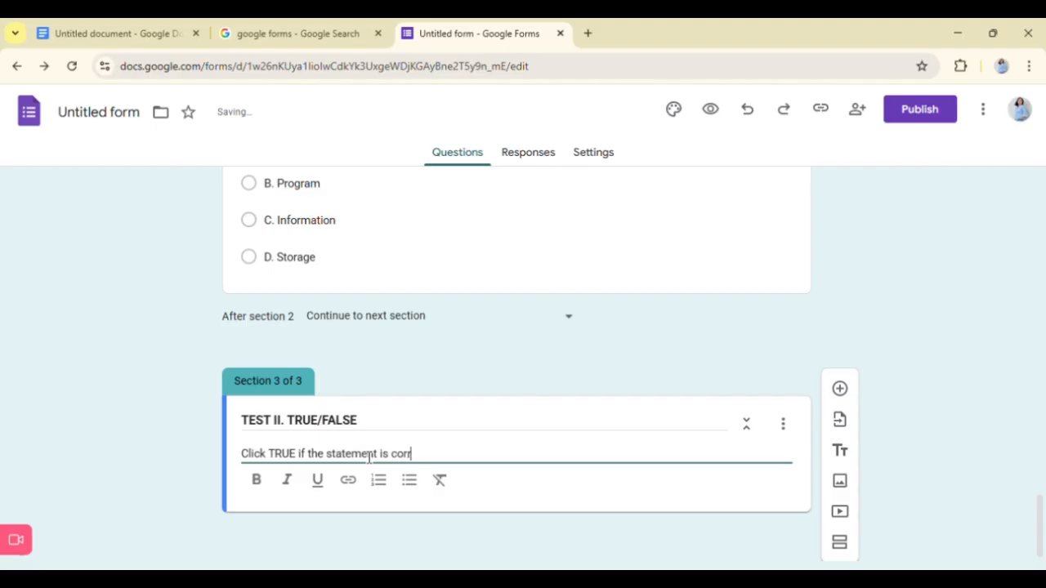
text(ect, FALSE if it is not)
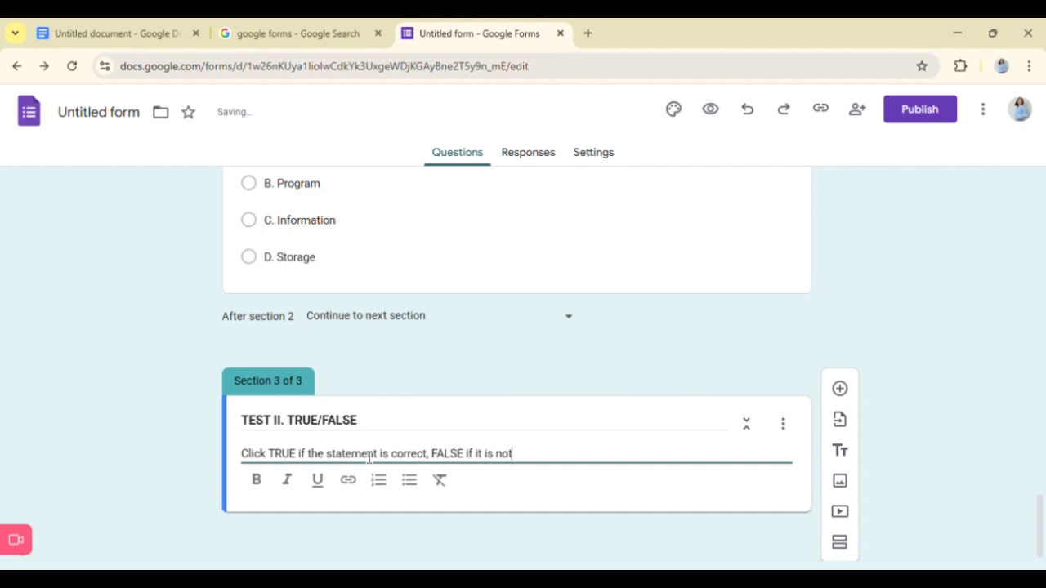
text(.)
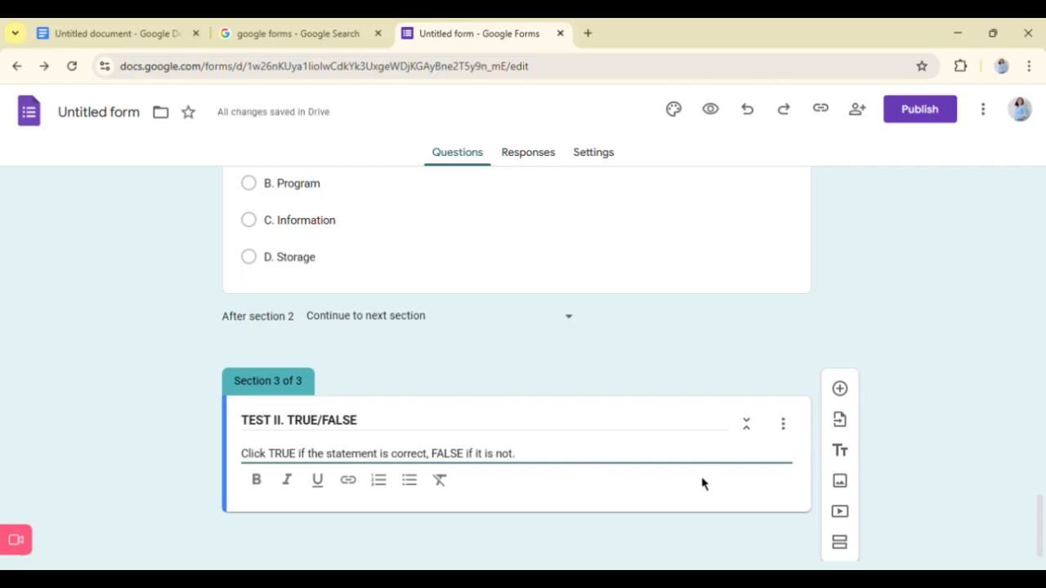
- Add a question to section 3 and paste in the first true/false item, about the CPU, copied from the Google Doc
click(842, 405)
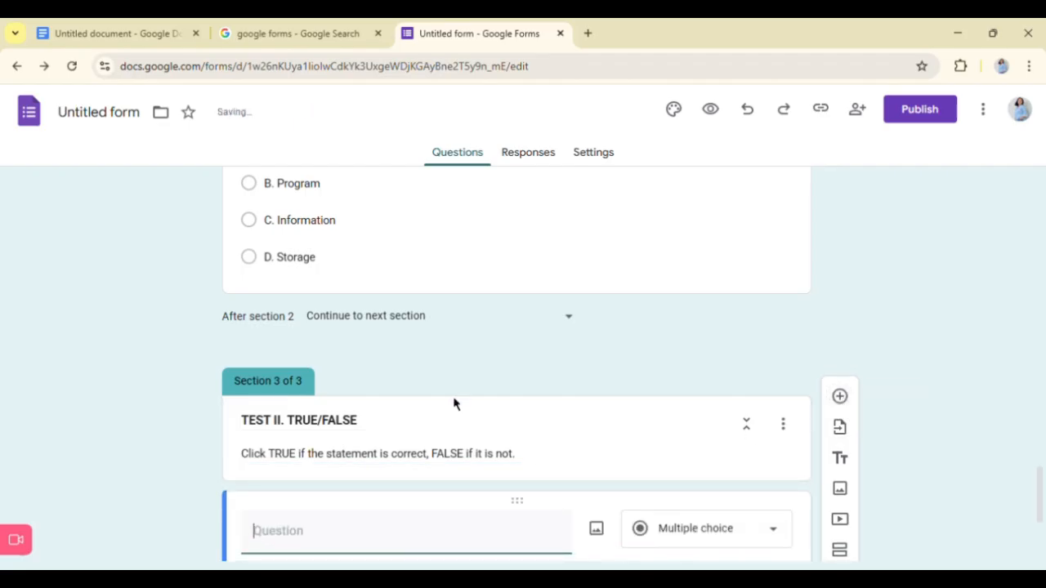
click(93, 25)
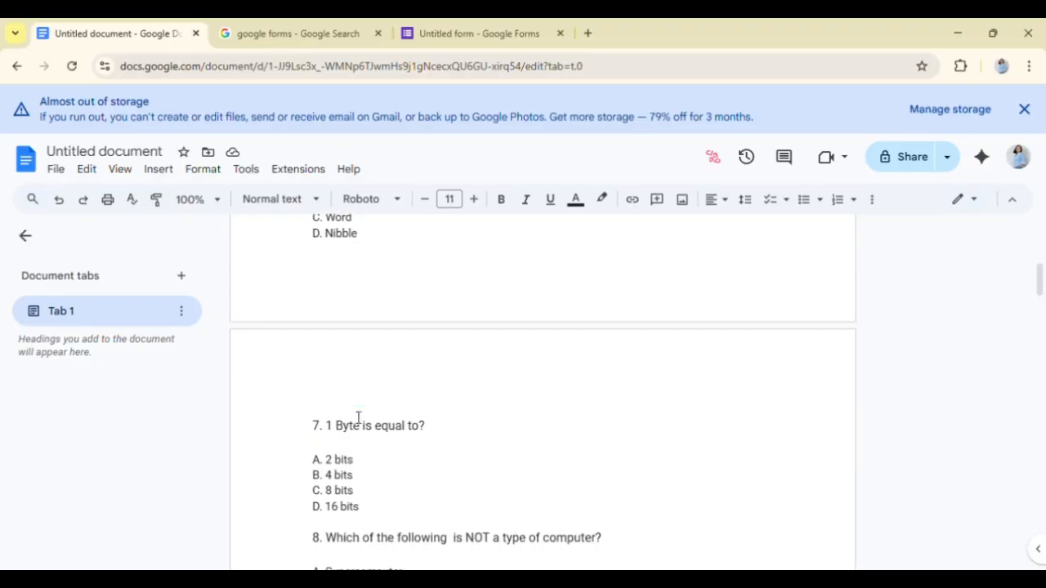
scroll(358, 417, down, 13)
scroll(358, 417, down, 1)
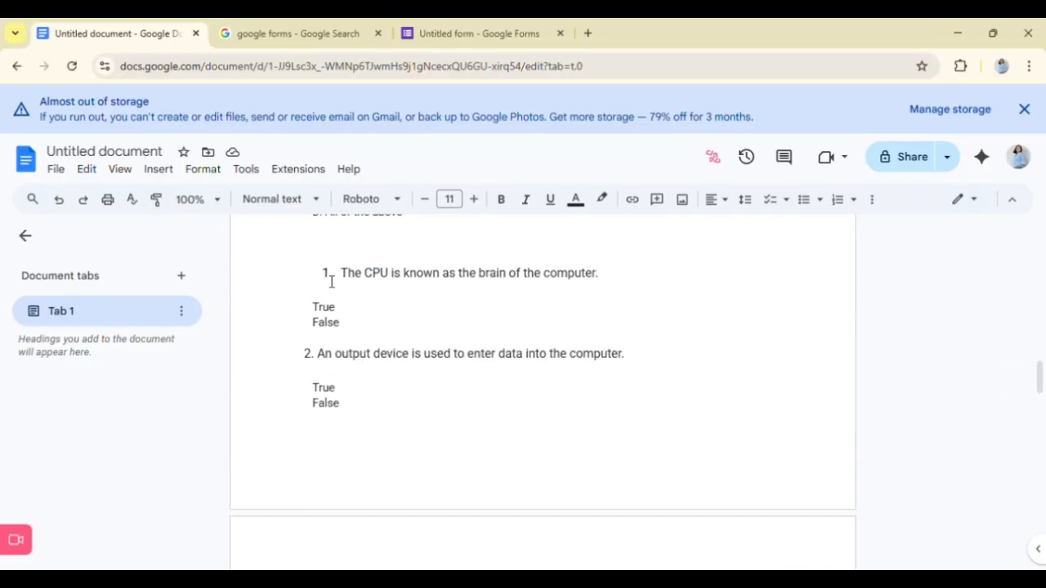
drag(333, 278, 366, 333)
key(ctrl+c)
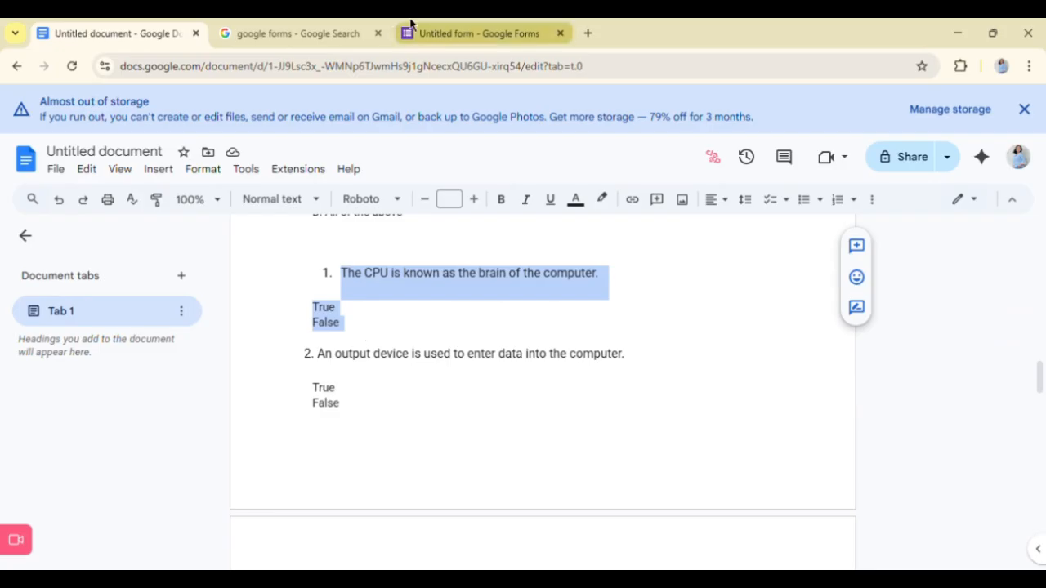
click(441, 27)
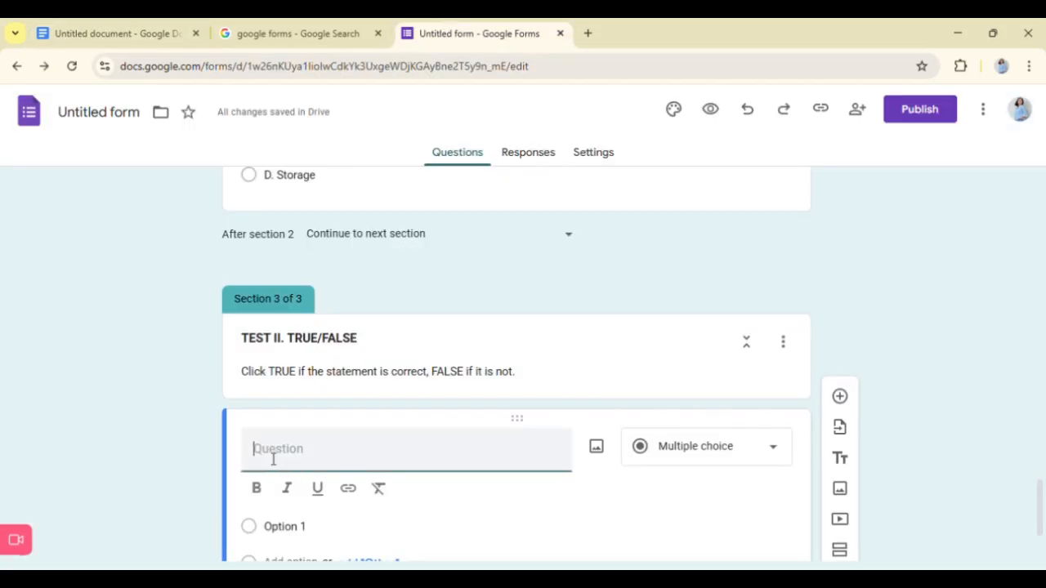
key(ctrl+v)
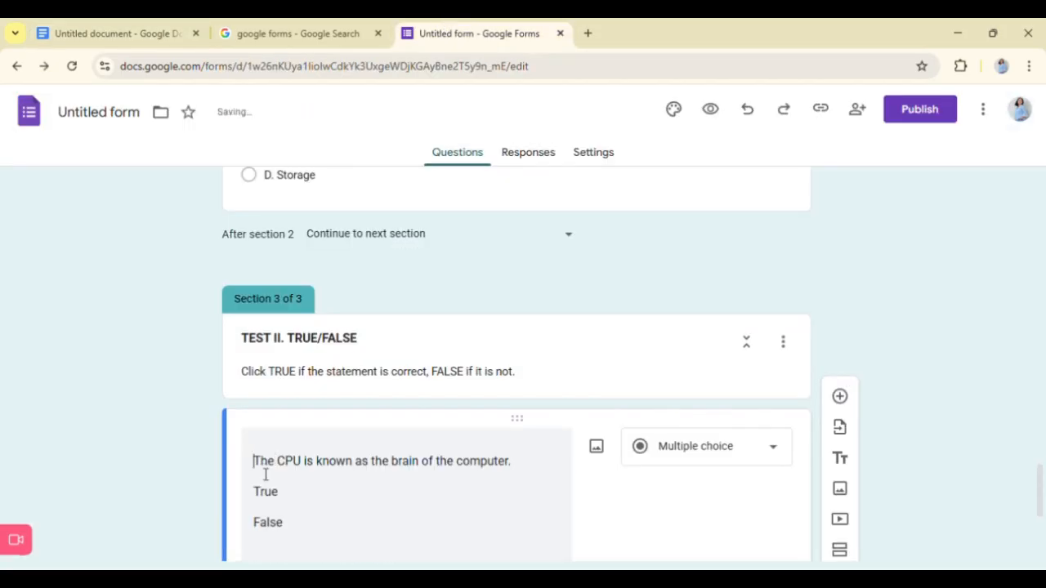
- Number the CPU statement "1." and remove the pasted True and False lines from the question text
text(1.)
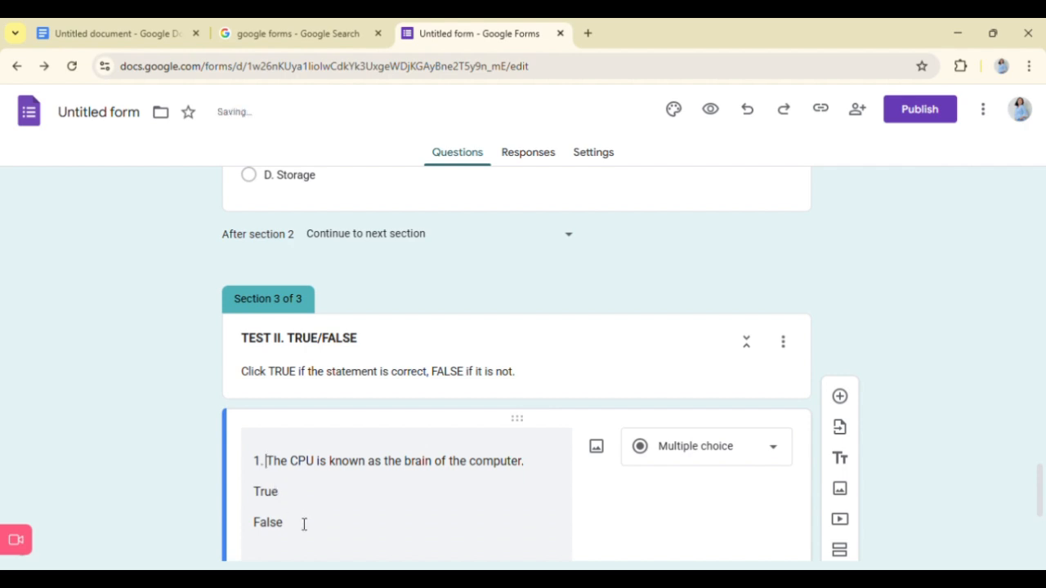
drag(301, 524, 229, 502)
key(BackSpace)
key(BackSpace)
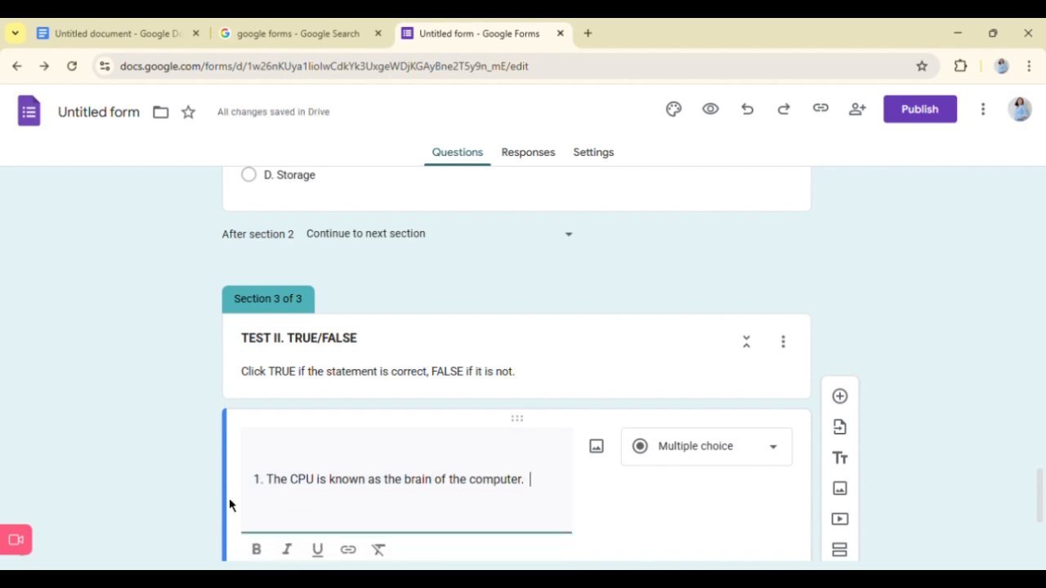
- Give the CPU question the two answer options TRUE and FALSE
scroll(230, 506, down, 3)
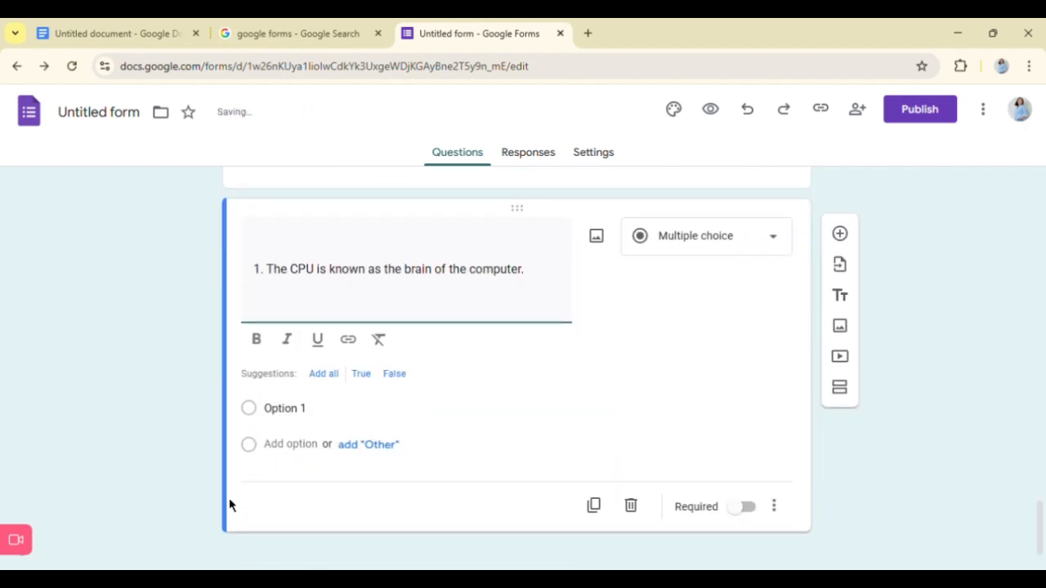
click(287, 416)
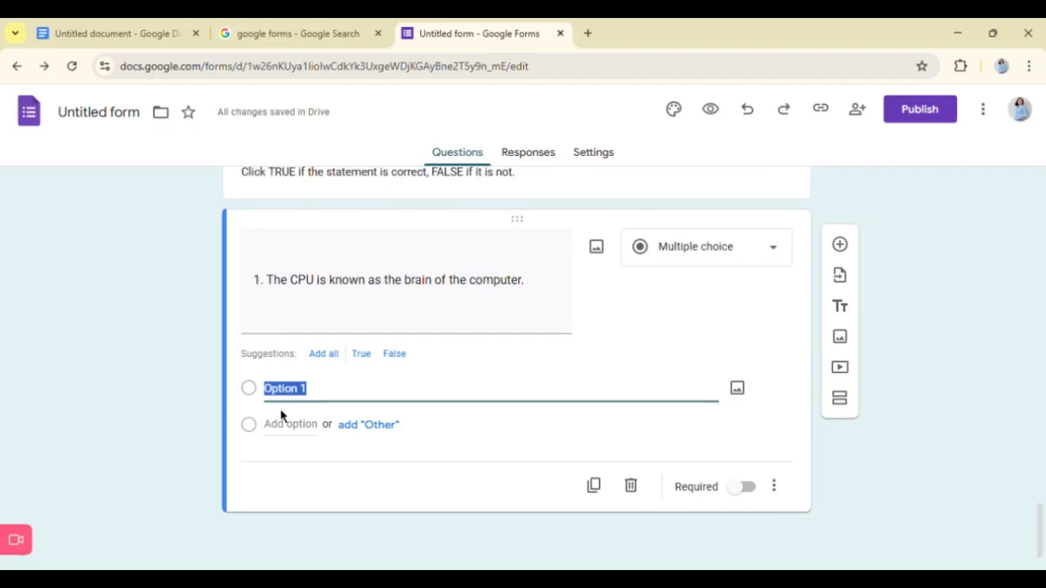
text(TR)
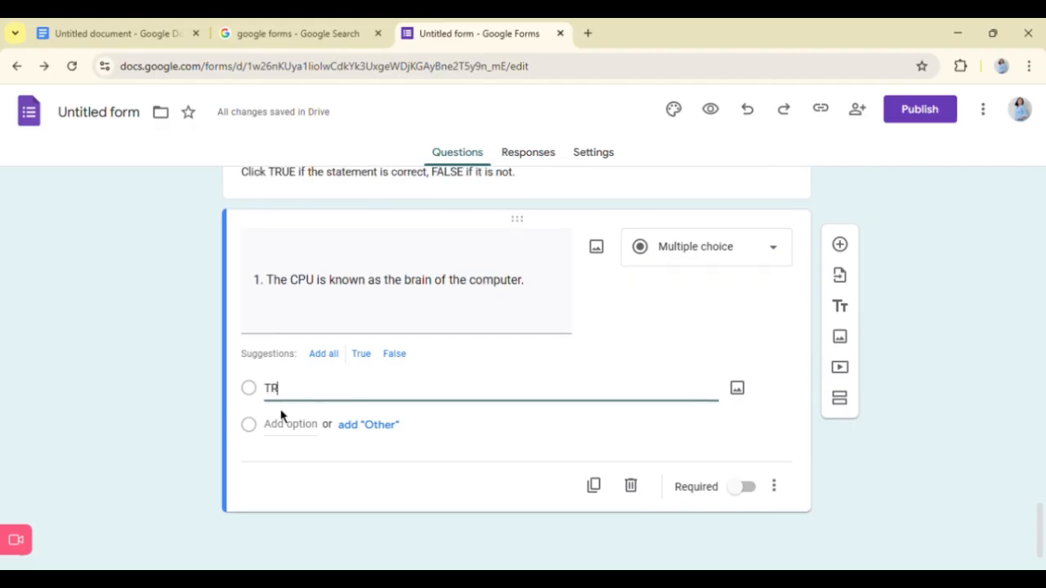
text(UE)
click(291, 436)
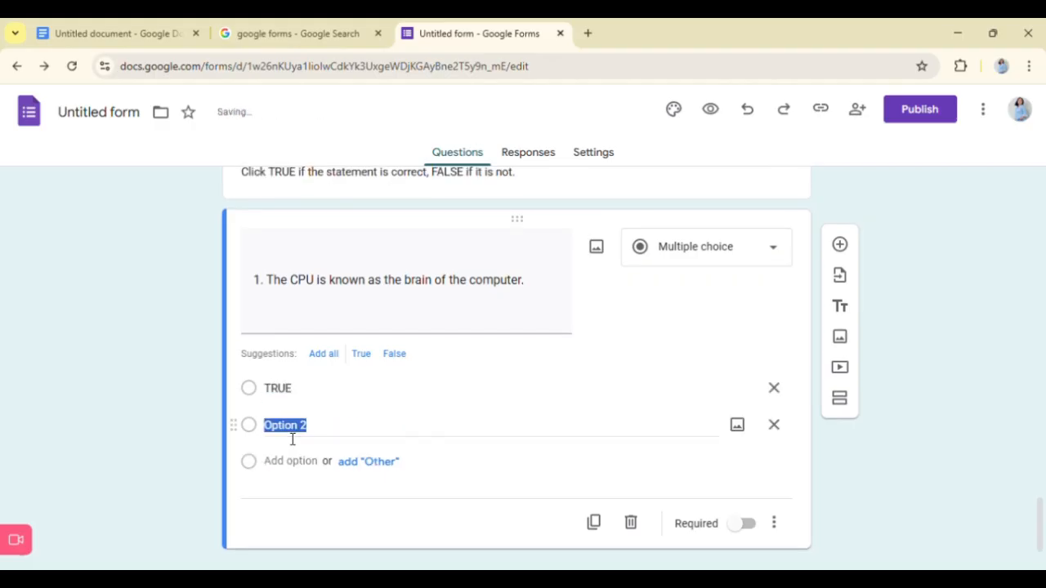
text(F)
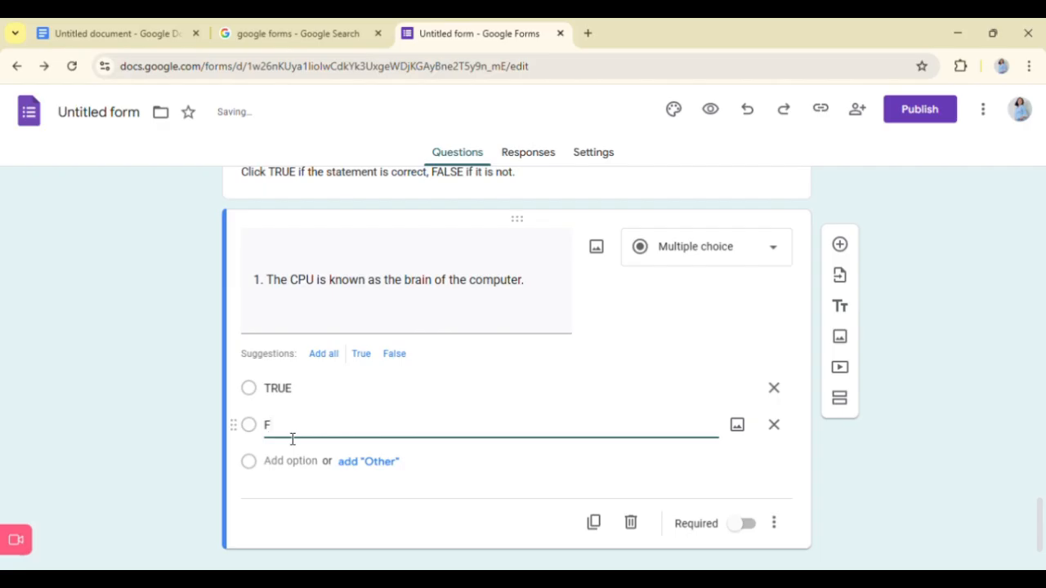
text(ALSE)
- Change the CPU question's type to Checkboxes
click(726, 261)
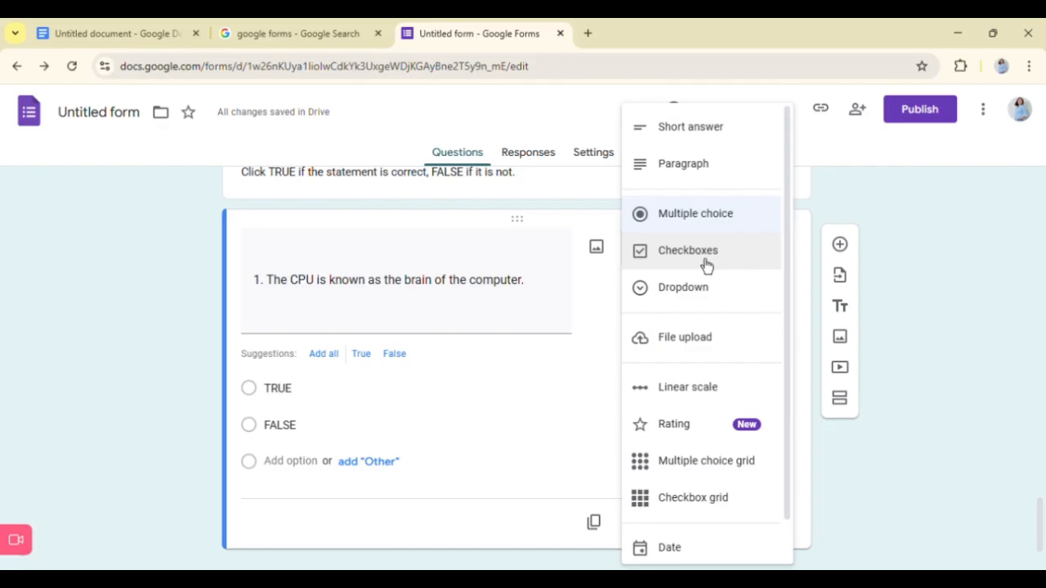
scroll(699, 418, down, 1)
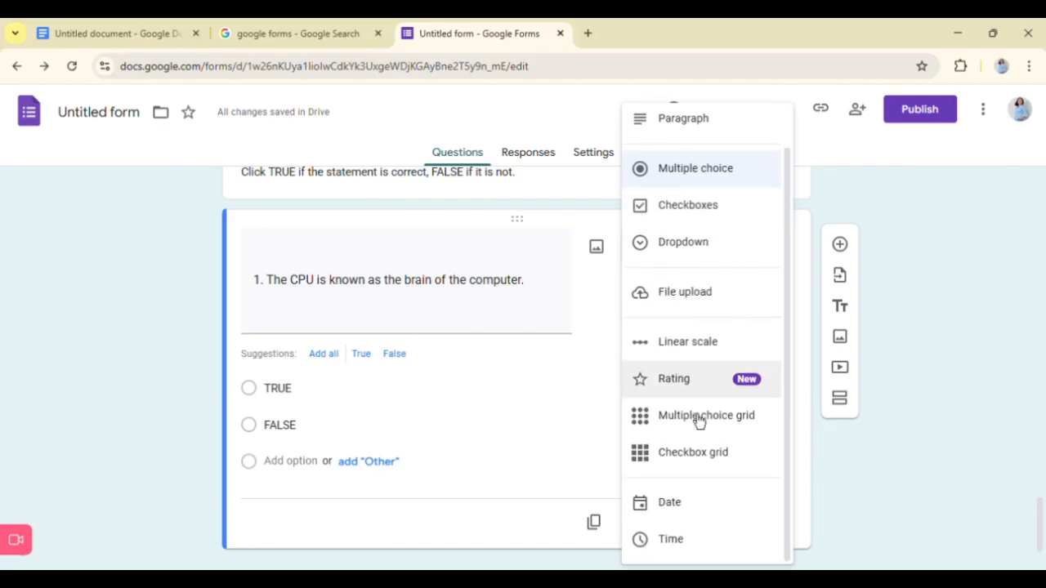
scroll(699, 419, up, 1)
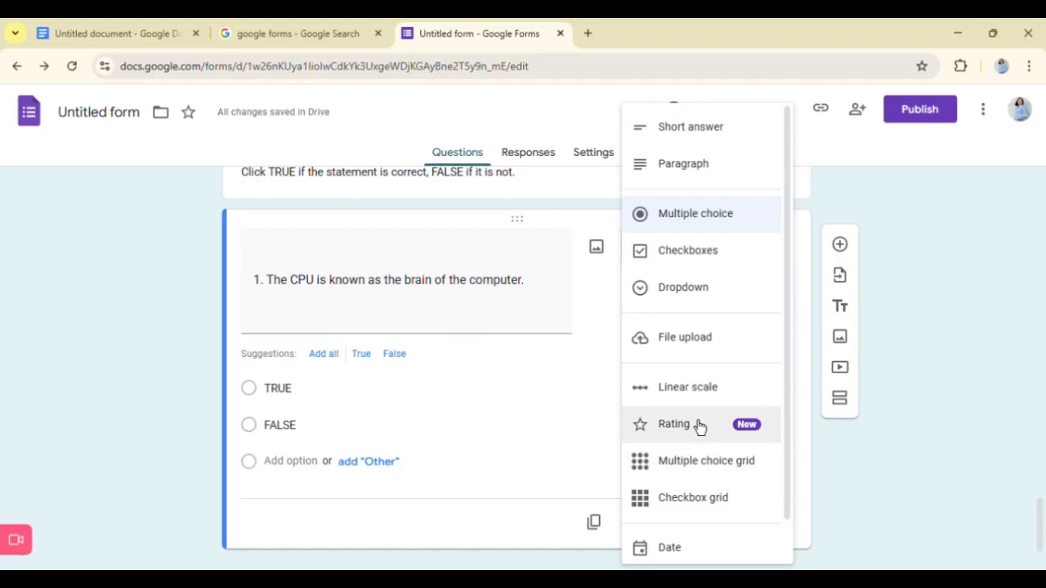
click(692, 263)
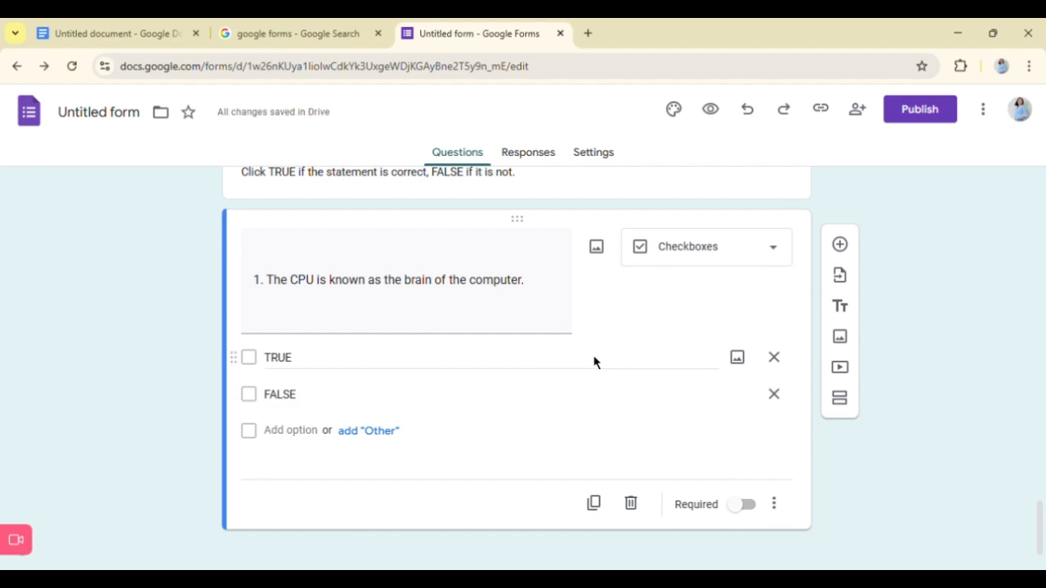
scroll(659, 318, up, 15)
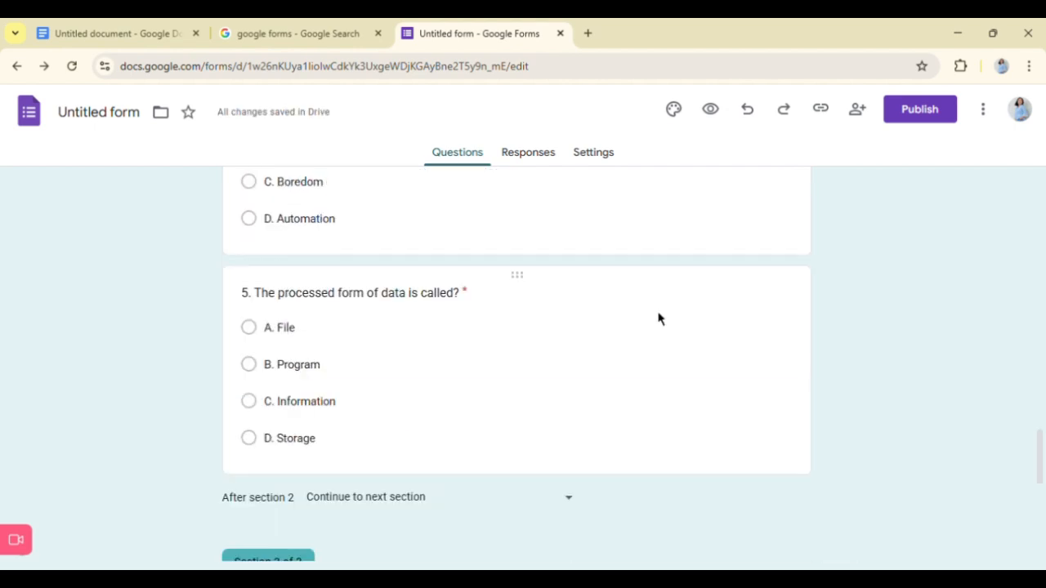
scroll(670, 325, down, 1)
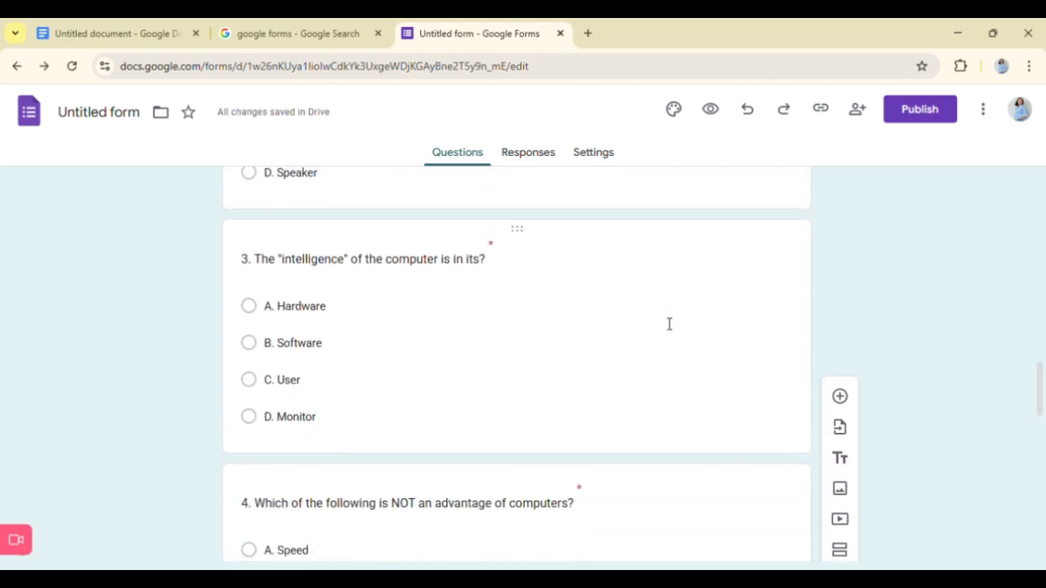
scroll(669, 325, down, 10)
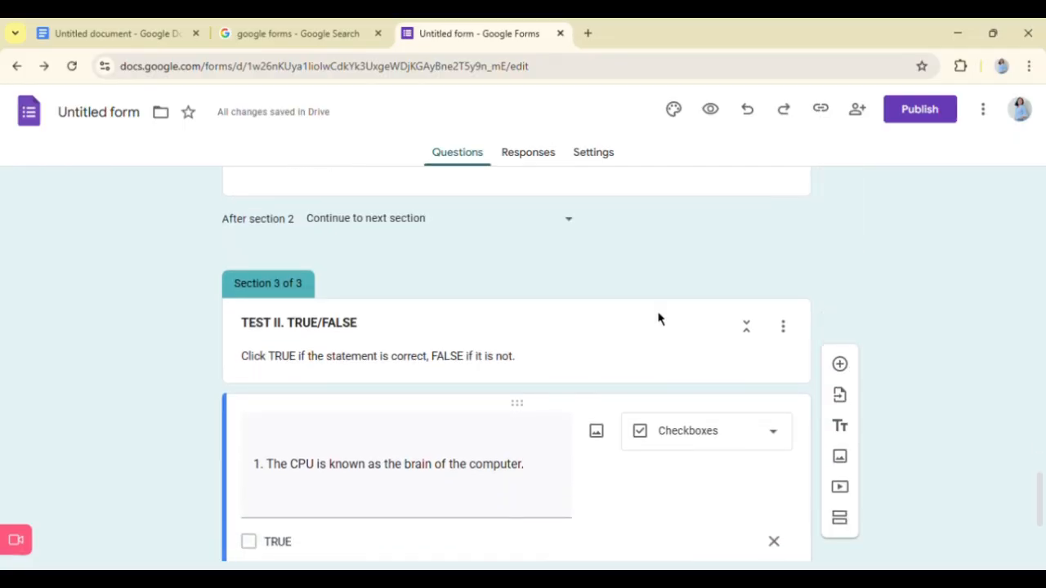
scroll(669, 324, down, 1)
scroll(666, 326, down, 2)
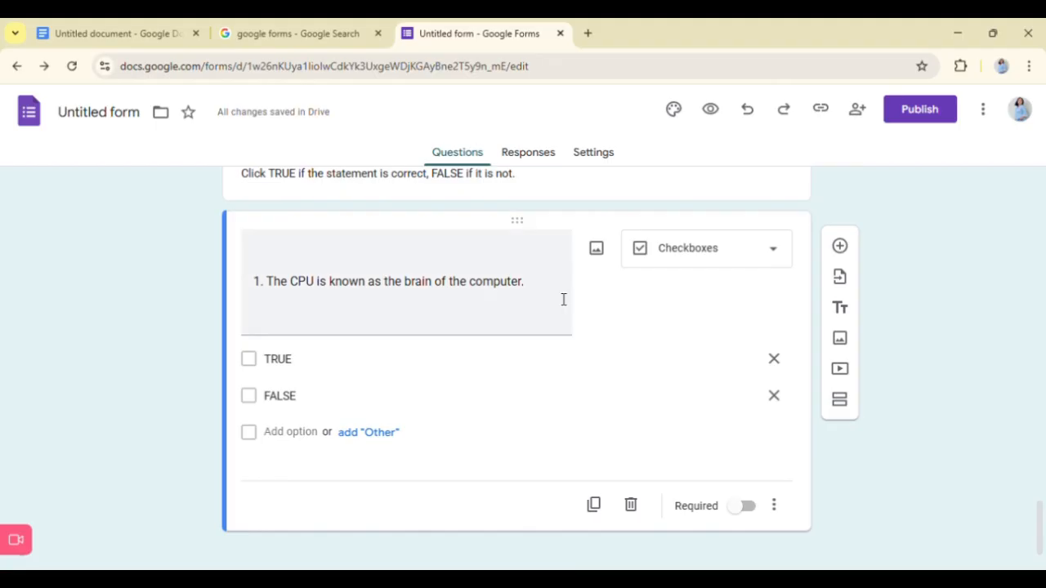
- Add another question to section 3 and paste "2. An output device is used to enter data into the computer." from the Google Doc
scroll(562, 299, down, 1)
click(839, 228)
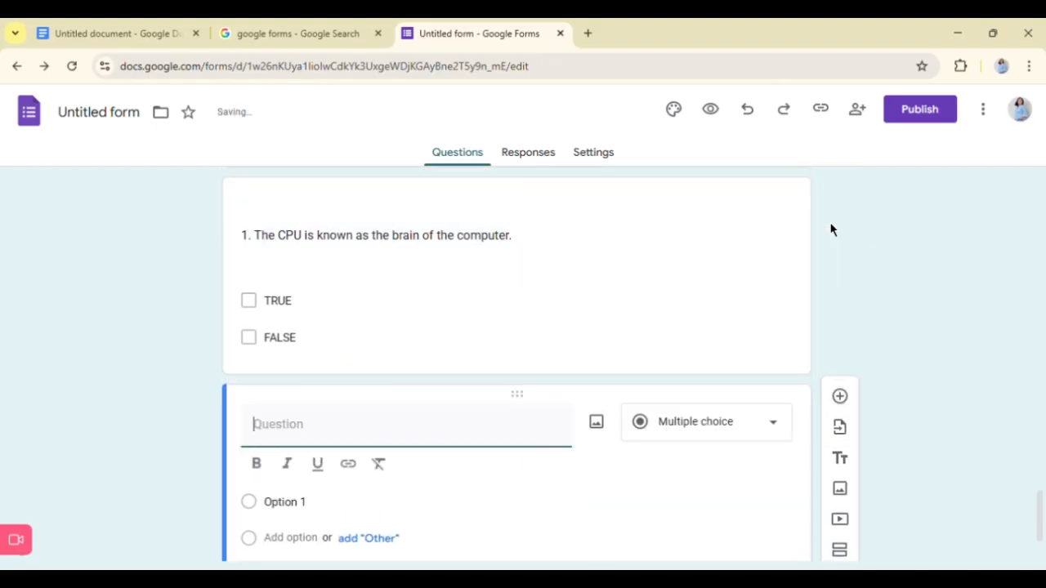
click(166, 23)
drag(310, 373, 672, 367)
key(ctrl+c)
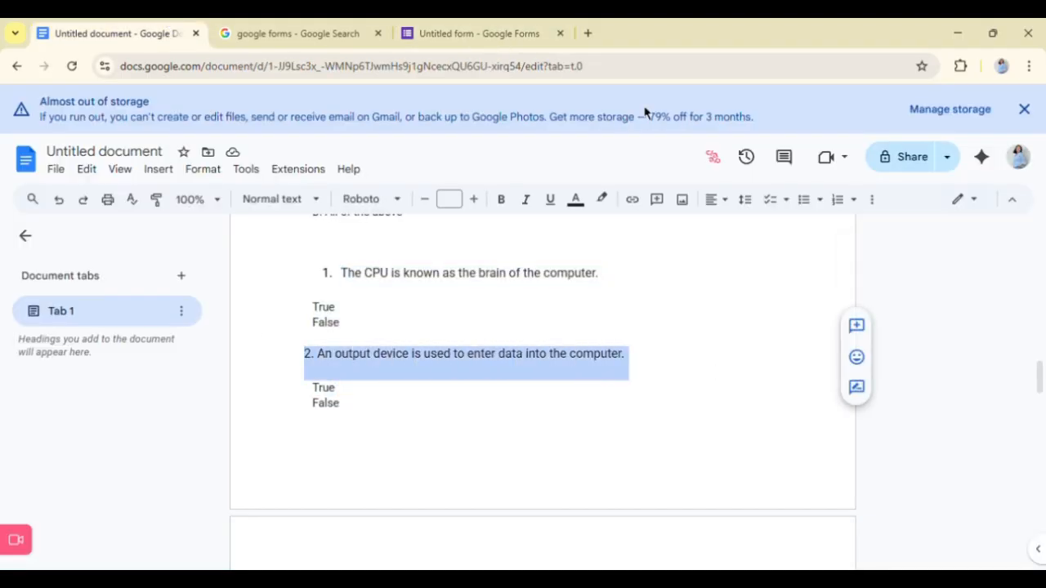
click(483, 26)
key(ctrl+v)
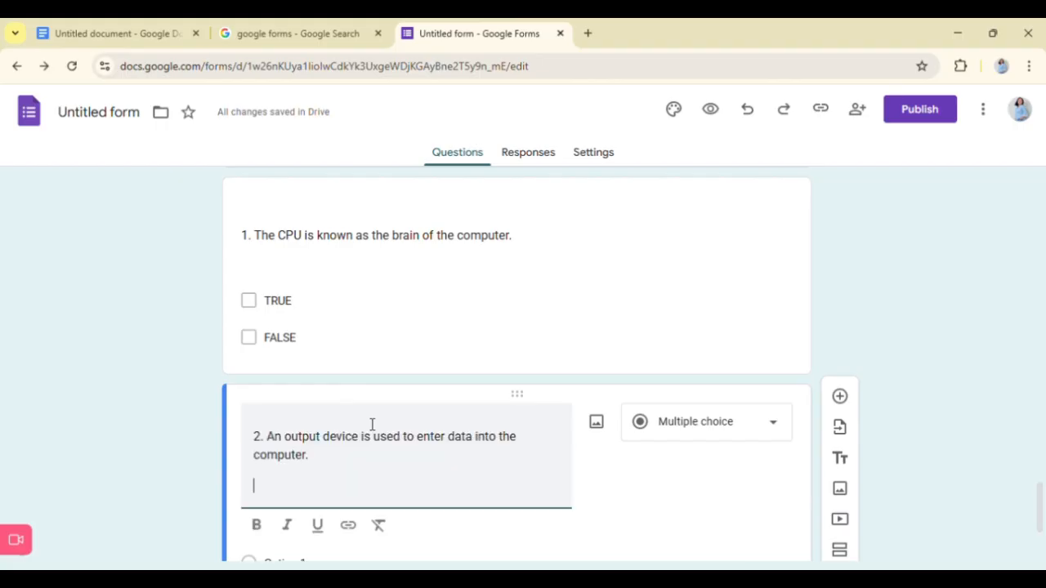
- Give question 2 about the output device the two answer options TRUE and FALSE
scroll(345, 485, down, 2)
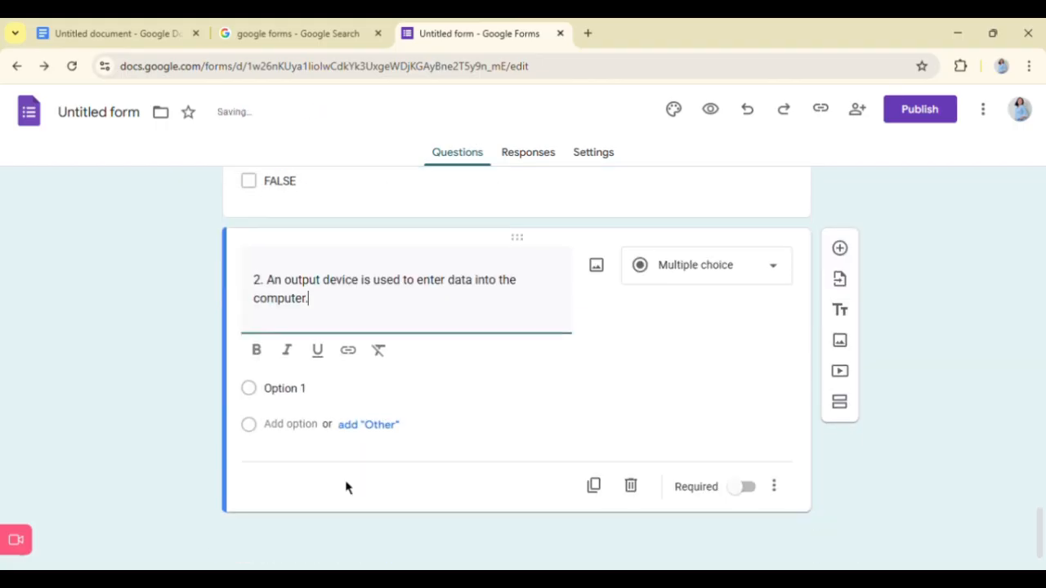
click(290, 405)
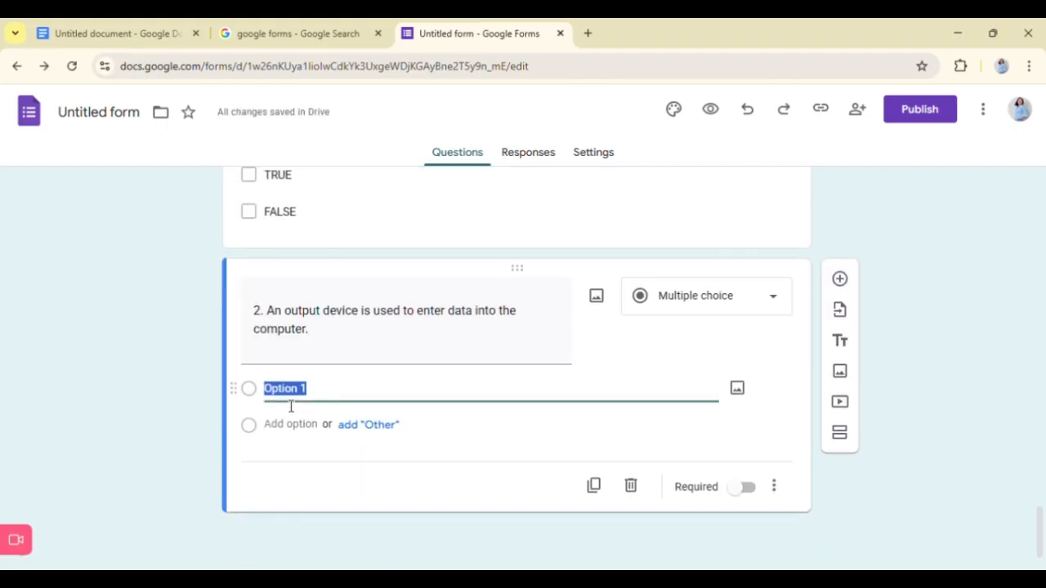
text(tu)
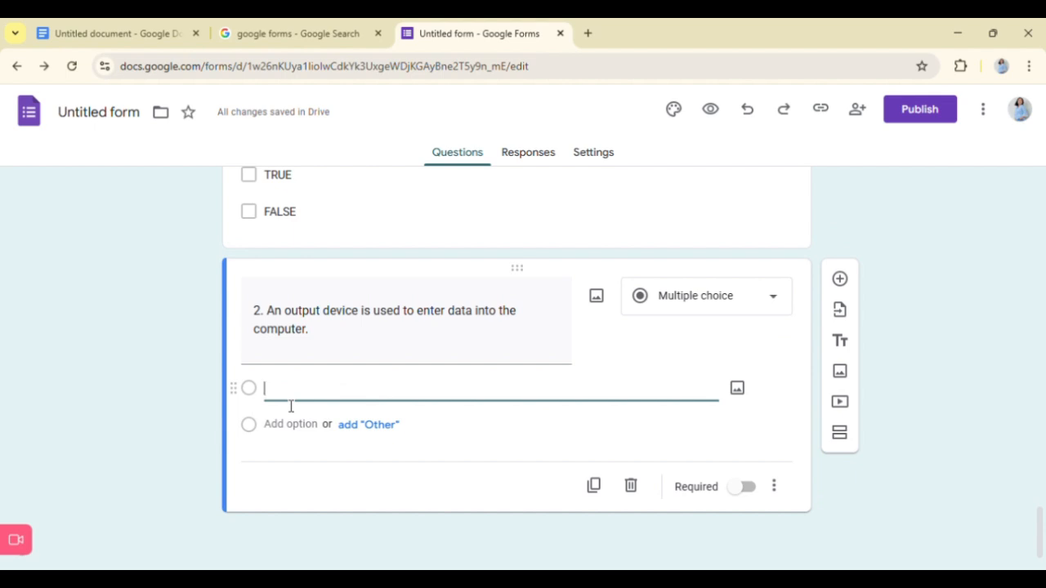
text(TRUE)
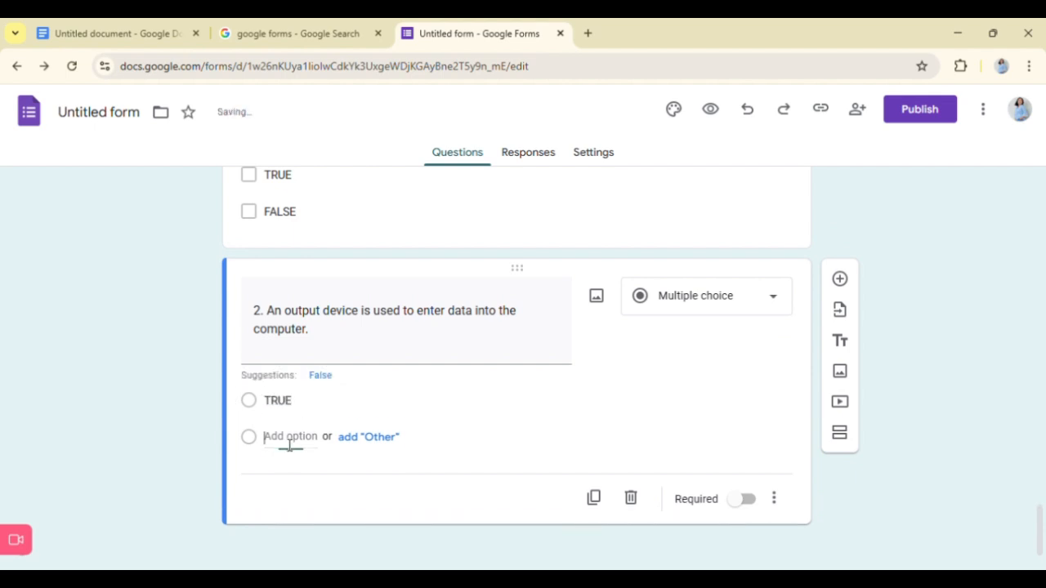
click(290, 439)
text(FALSE)
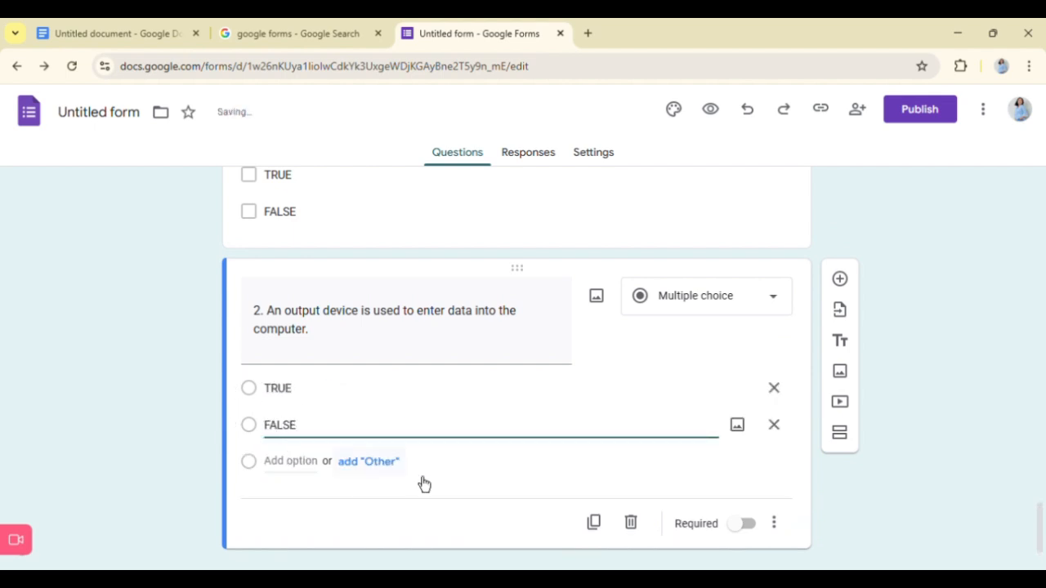
scroll(478, 481, down, 1)
scroll(695, 327, up, 3)
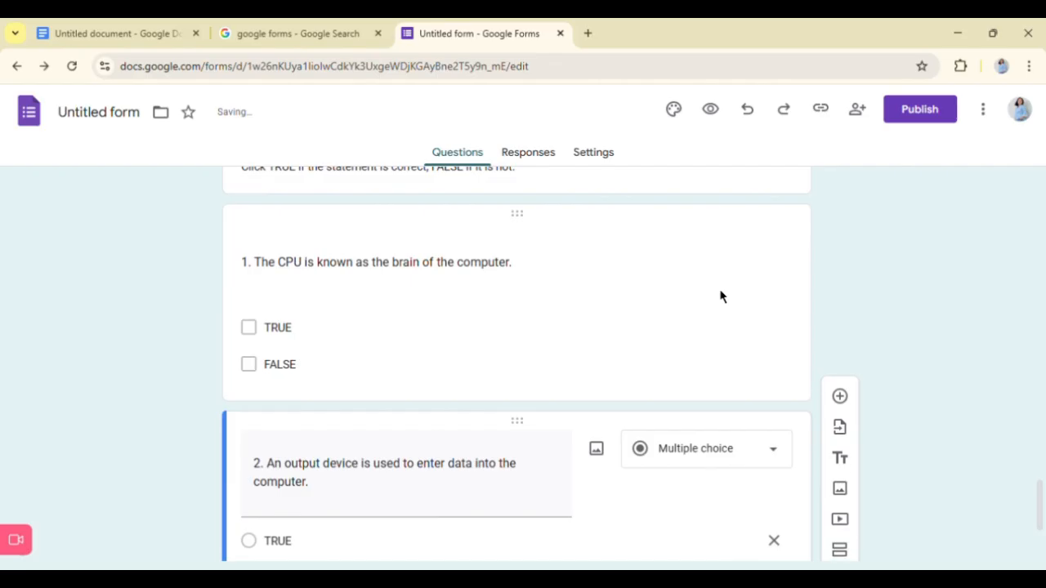
scroll(721, 296, down, 2)
scroll(728, 302, up, 1)
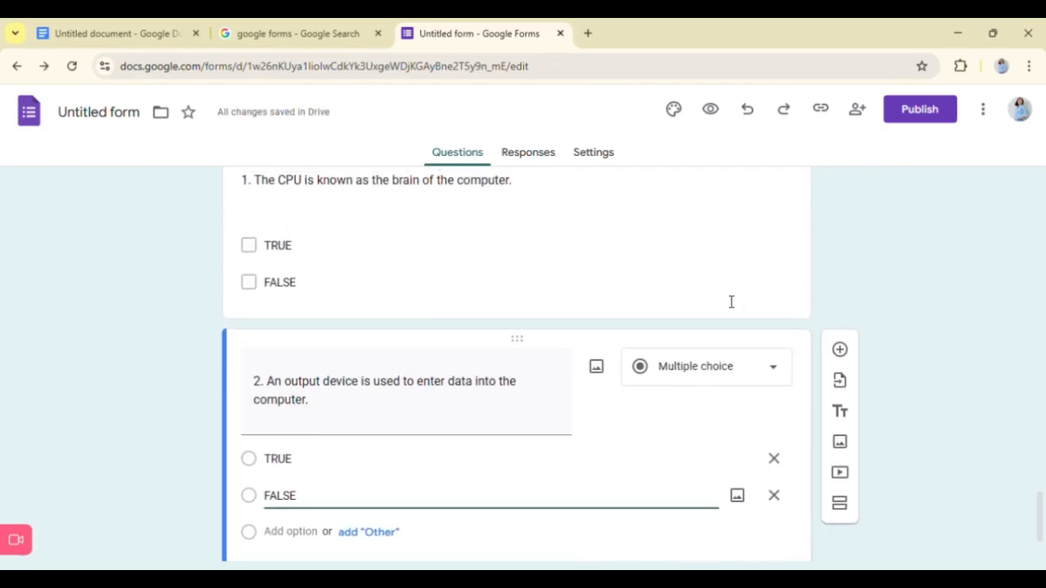
- Add another question to section 3 and paste "3. RAM is a volatile memory, meaning data is erased when the computer is turned off." from the Google Doc
scroll(727, 298, down, 2)
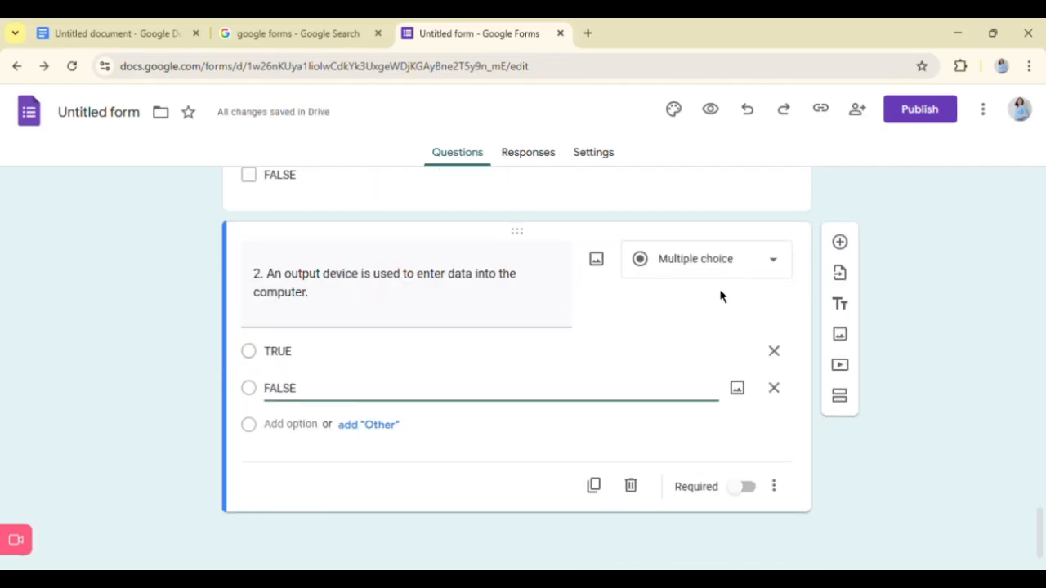
click(849, 243)
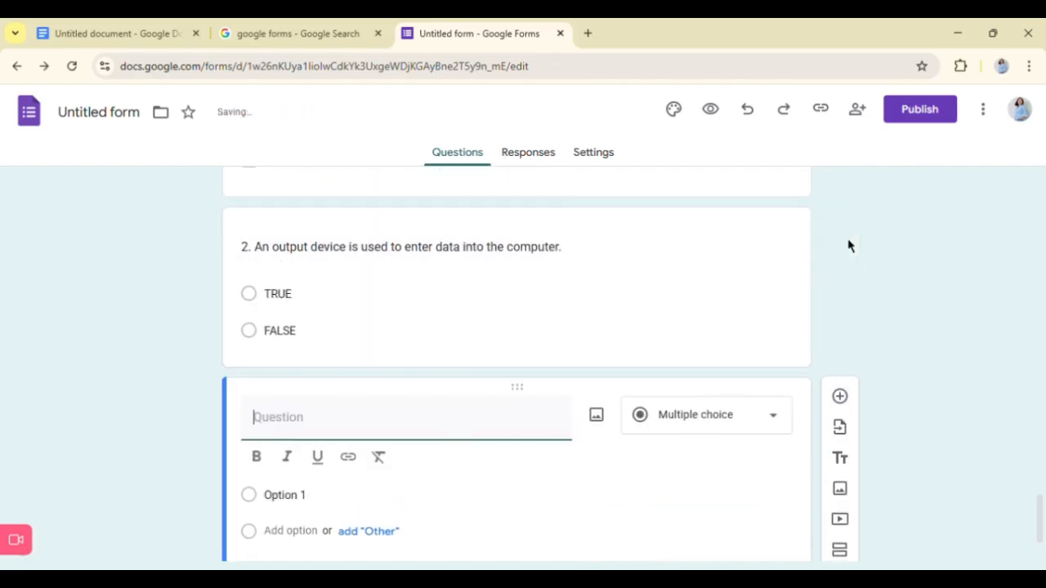
click(65, 30)
scroll(320, 338, down, 2)
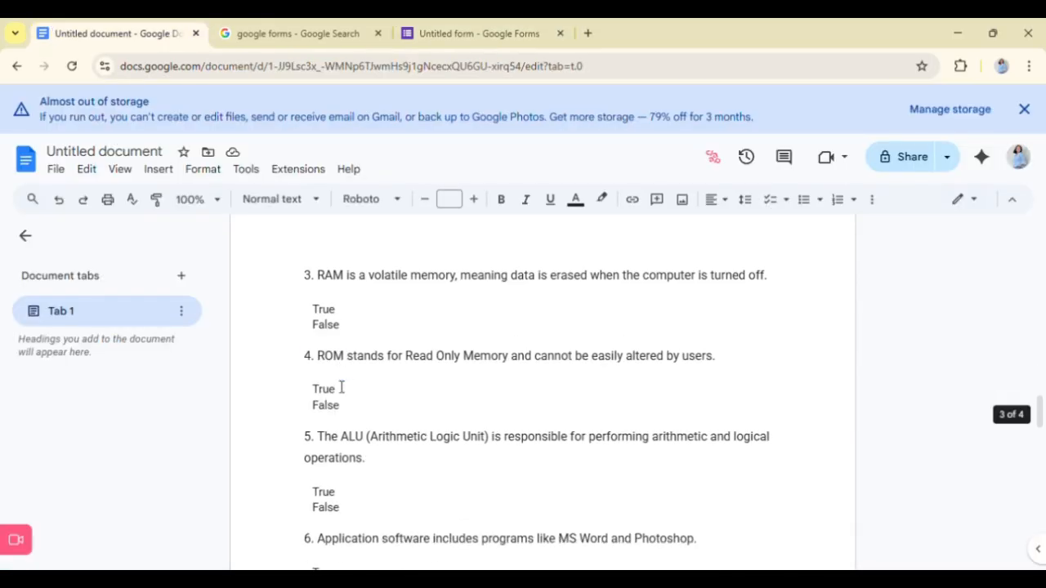
drag(316, 293, 860, 284)
key(ctrl+c)
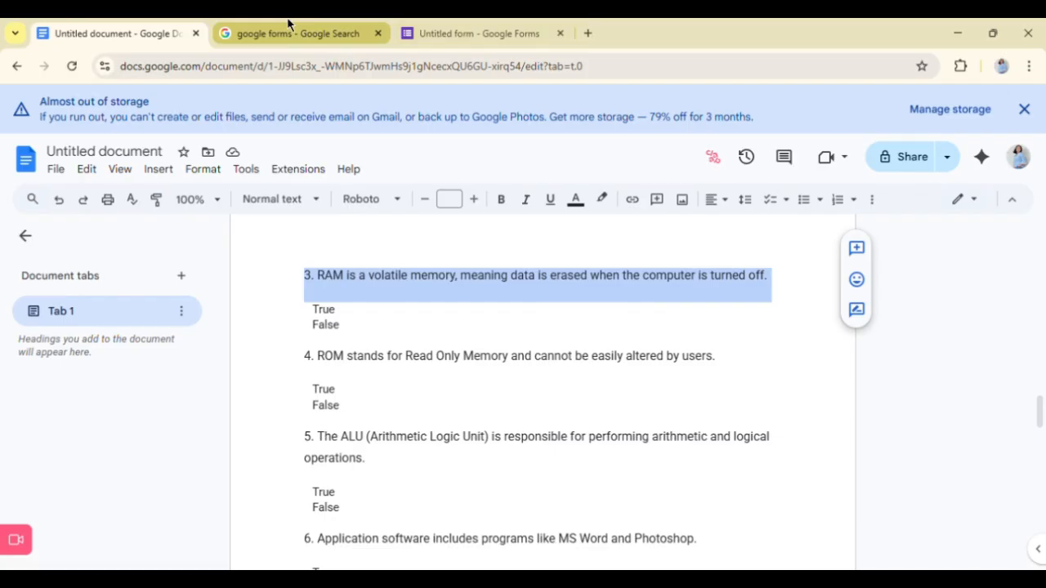
click(446, 26)
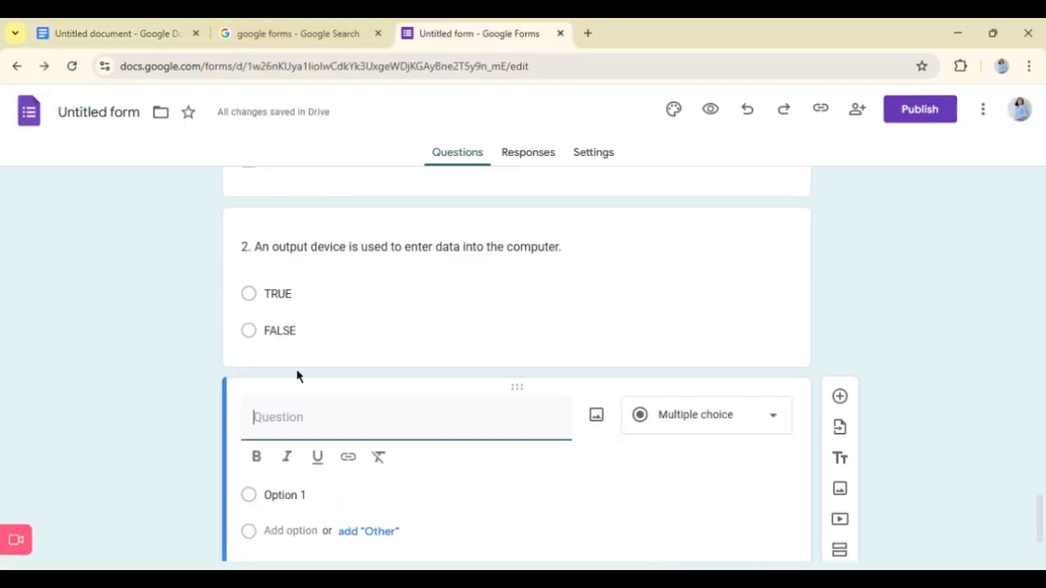
key(ctrl+v)
key(BackSpace)
scroll(307, 382, up, 2)
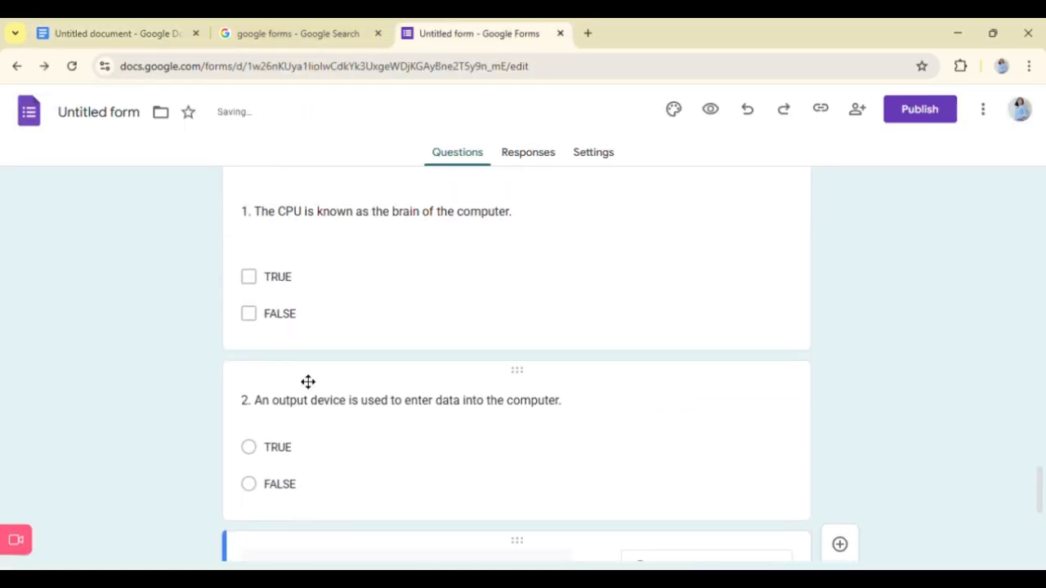
scroll(425, 334, up, 4)
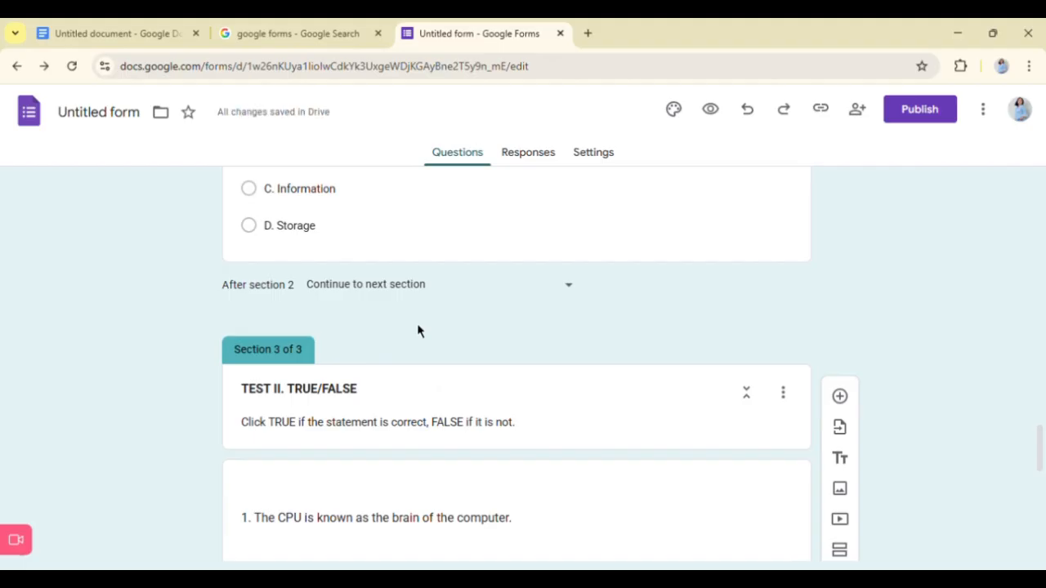
- Give question 3 about RAM the two answer options TRUE and FALSE
scroll(417, 327, down, 6)
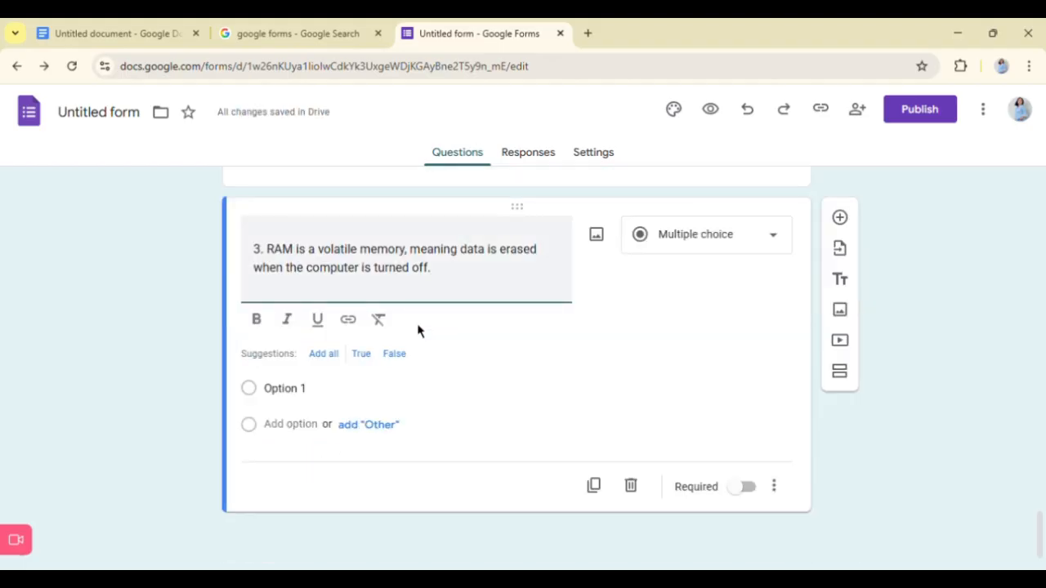
click(290, 401)
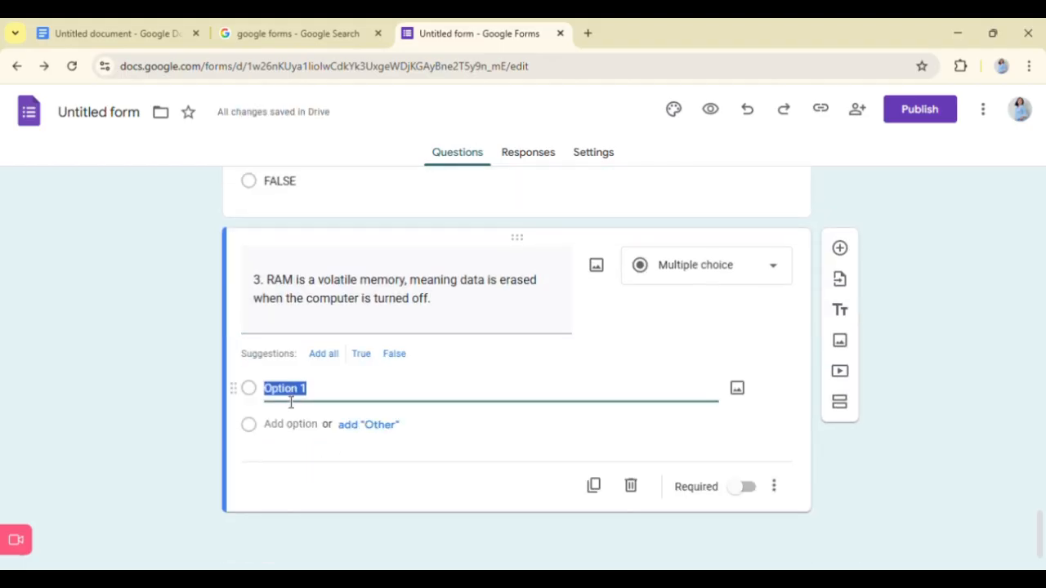
text(TRUE)
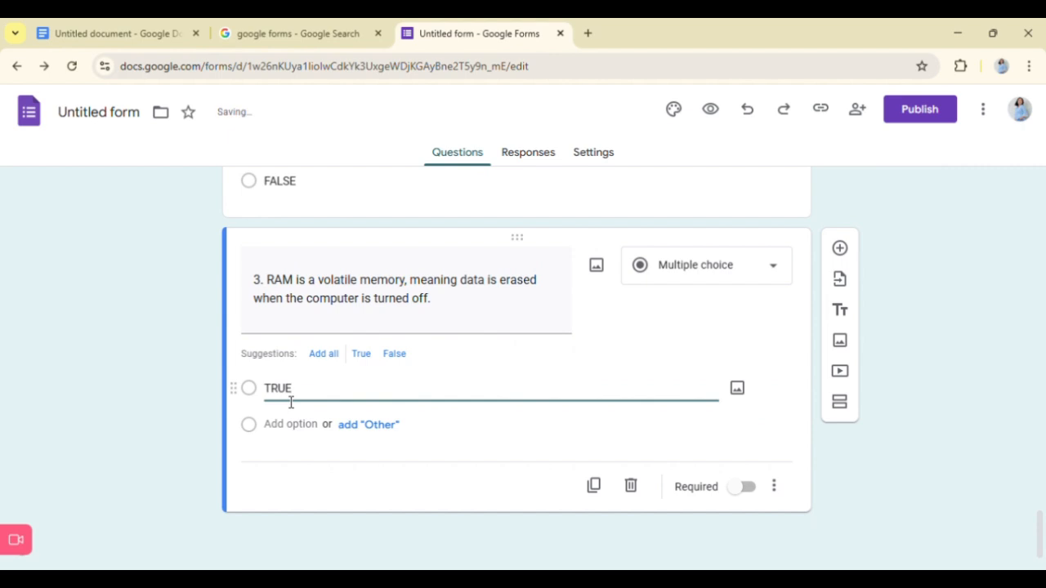
click(284, 424)
text(FALSE)
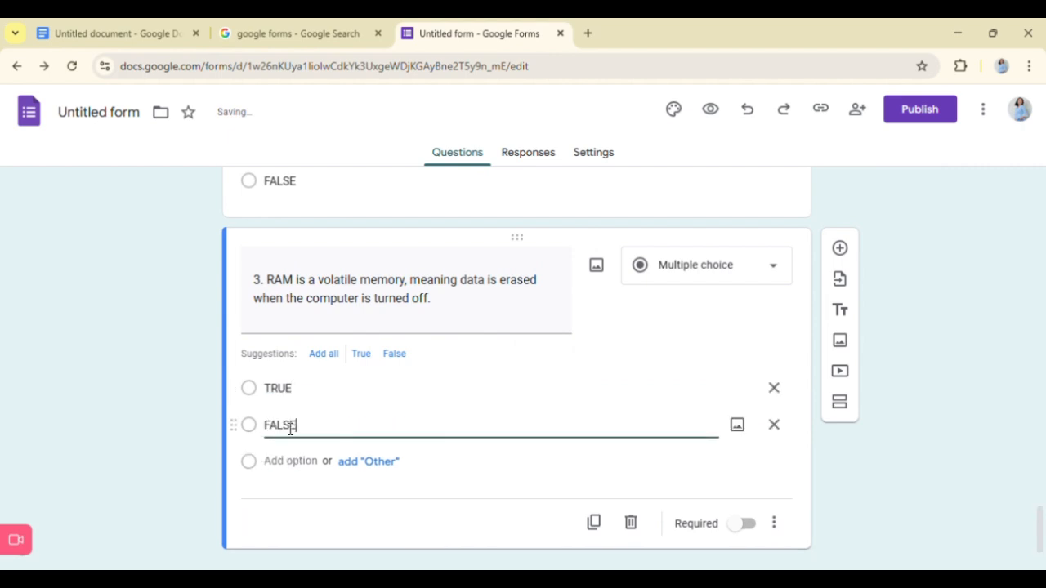
scroll(412, 420, down, 1)
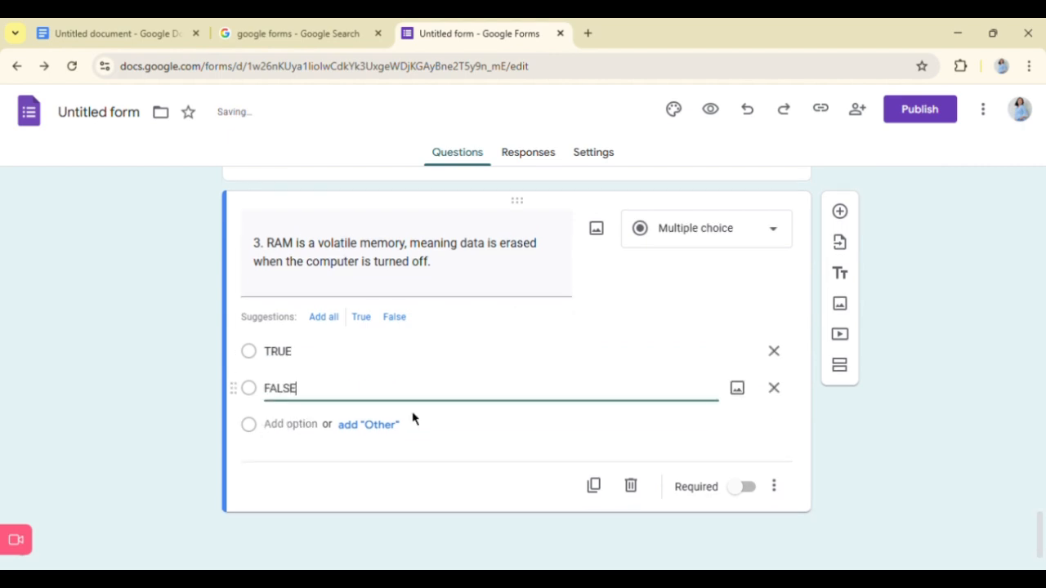
click(324, 317)
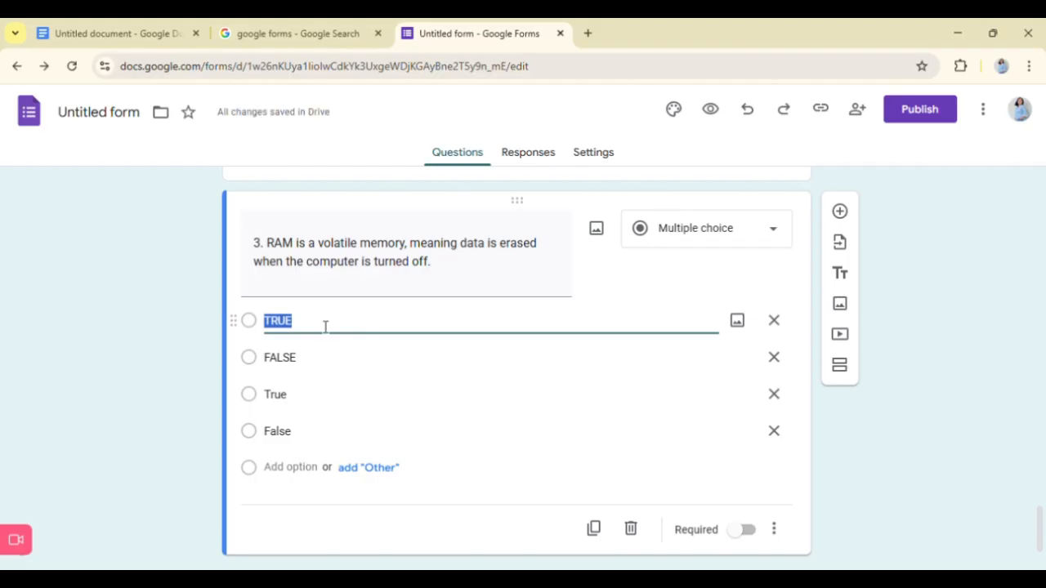
click(748, 124)
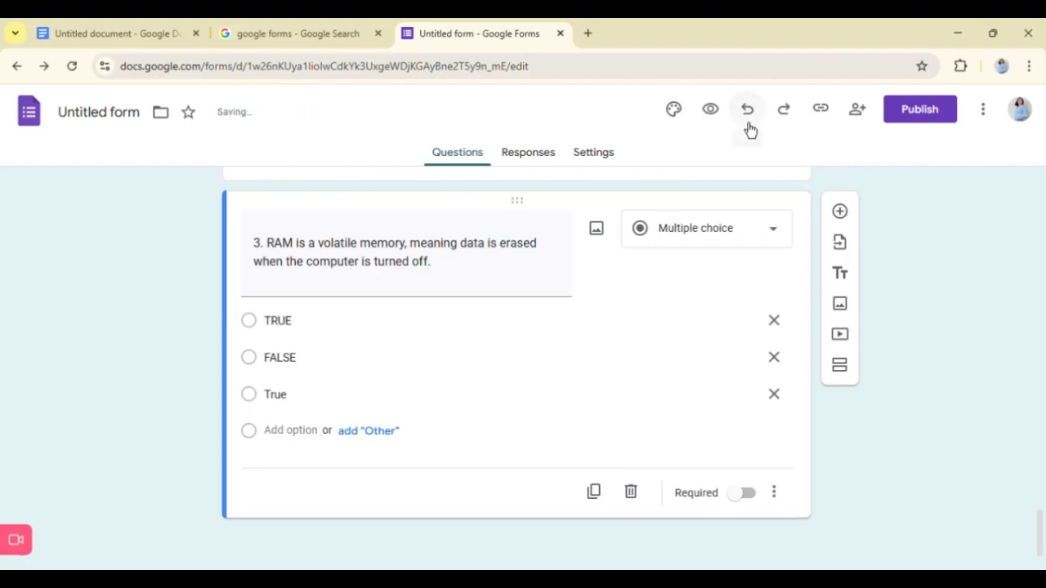
click(749, 127)
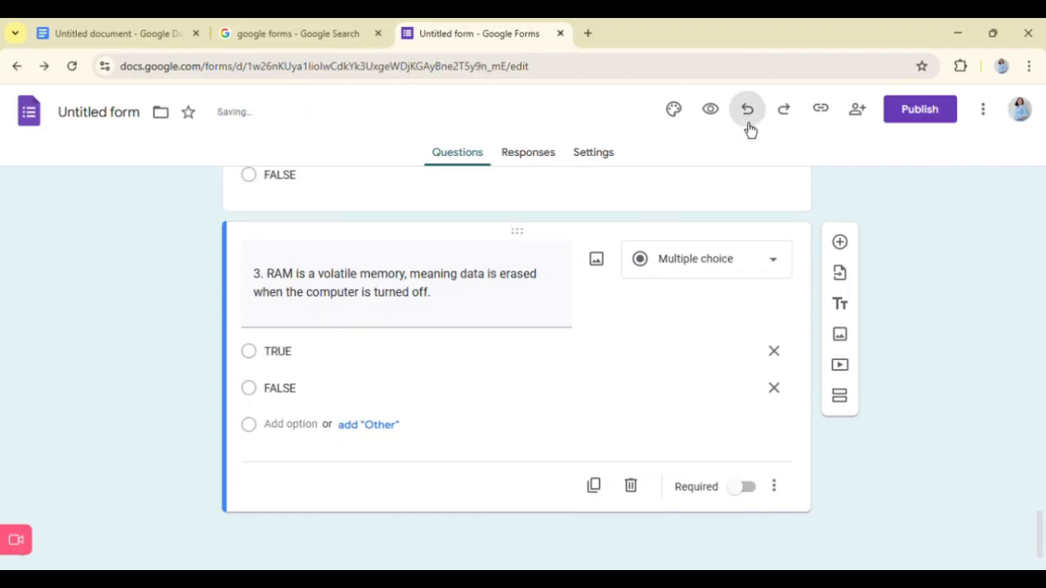
- Change the type of question 2 about the output device to Checkboxes
scroll(431, 336, up, 2)
click(432, 335)
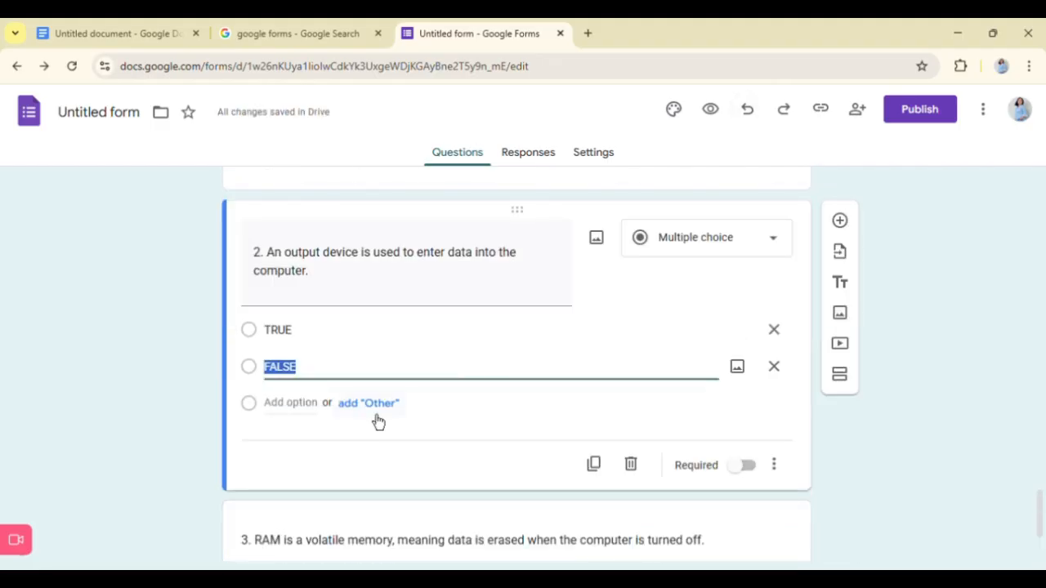
click(303, 325)
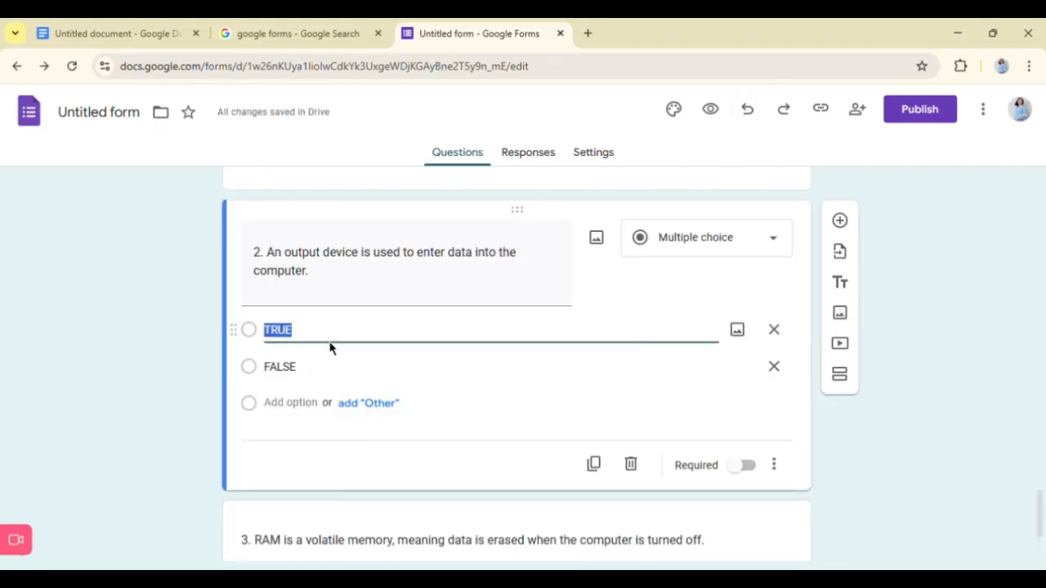
scroll(329, 347, down, 1)
scroll(330, 347, up, 1)
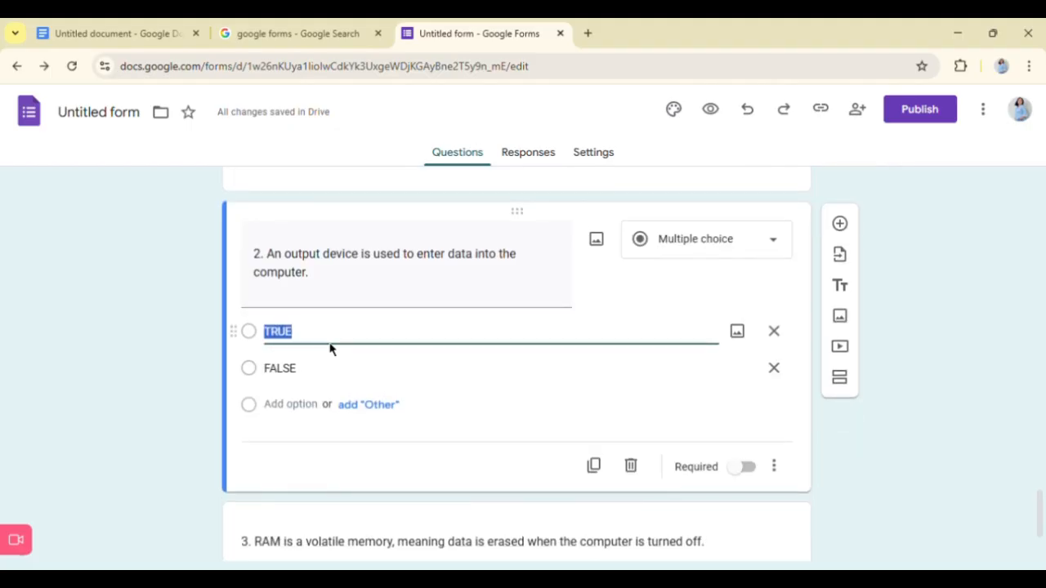
scroll(373, 408, up, 2)
scroll(369, 401, down, 2)
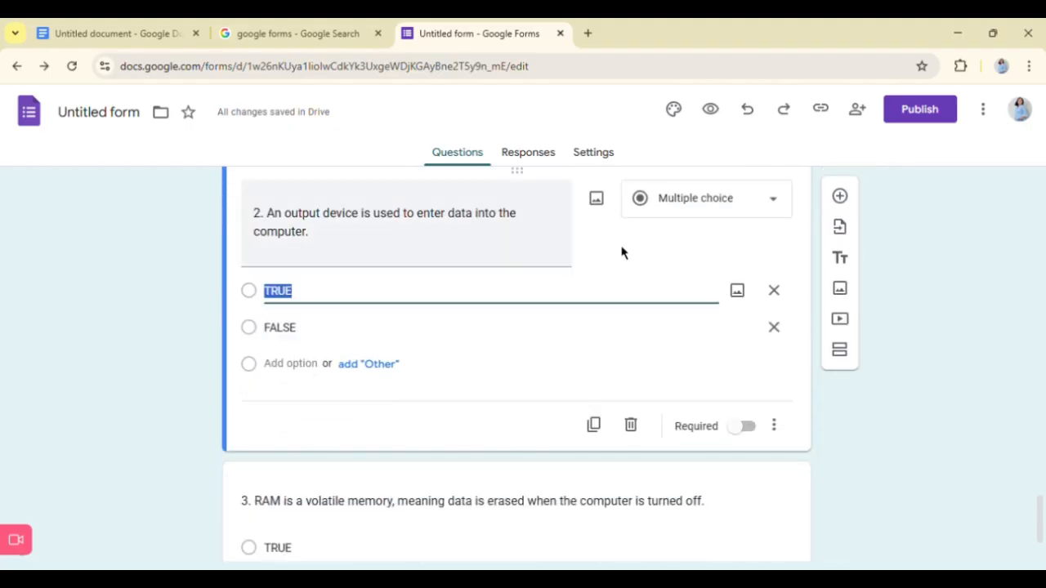
click(689, 210)
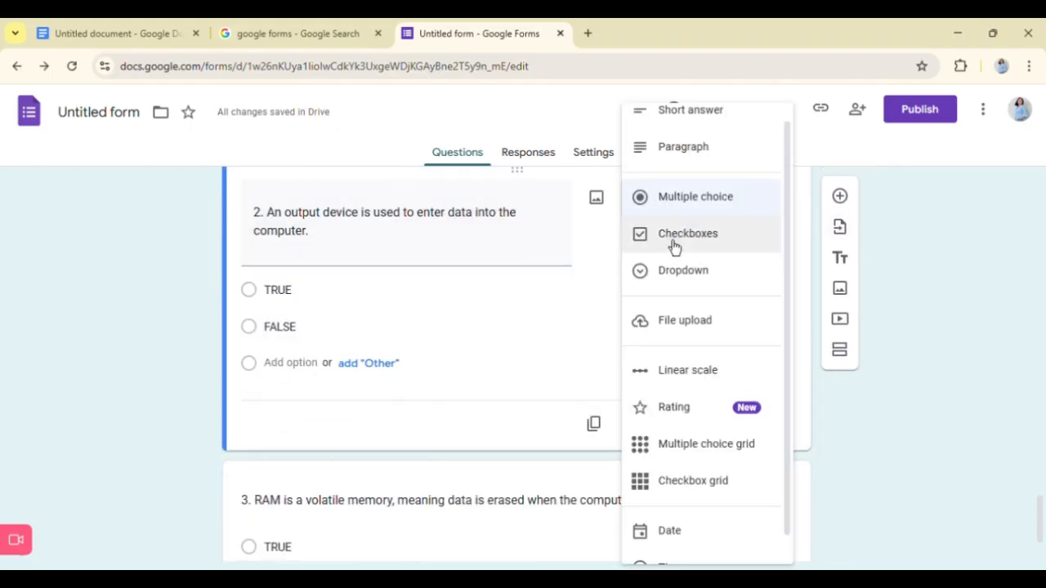
click(673, 237)
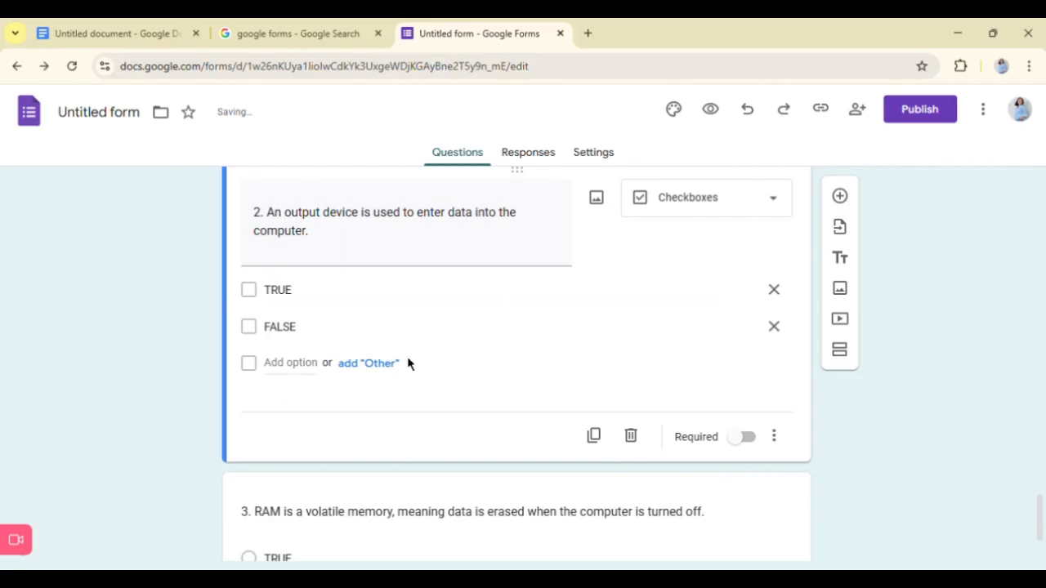
- Change the type of question 3 about RAM to Checkboxes
scroll(411, 367, down, 2)
click(405, 454)
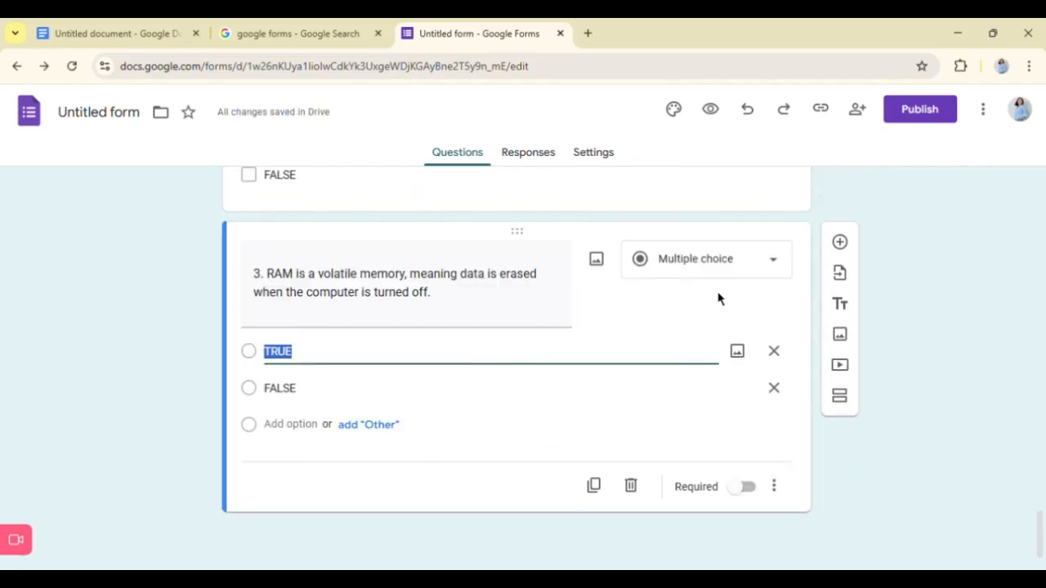
click(707, 259)
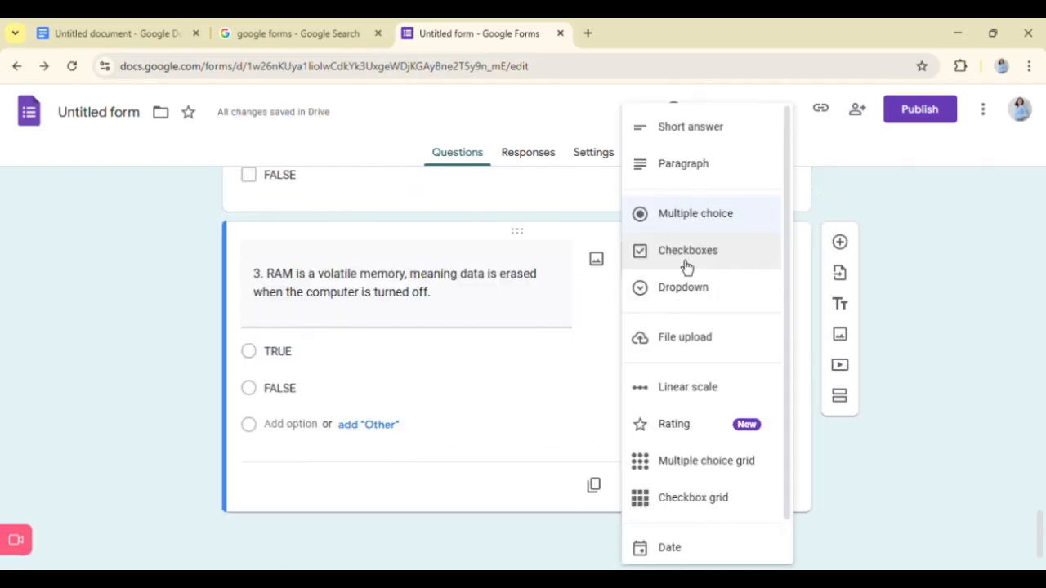
click(686, 263)
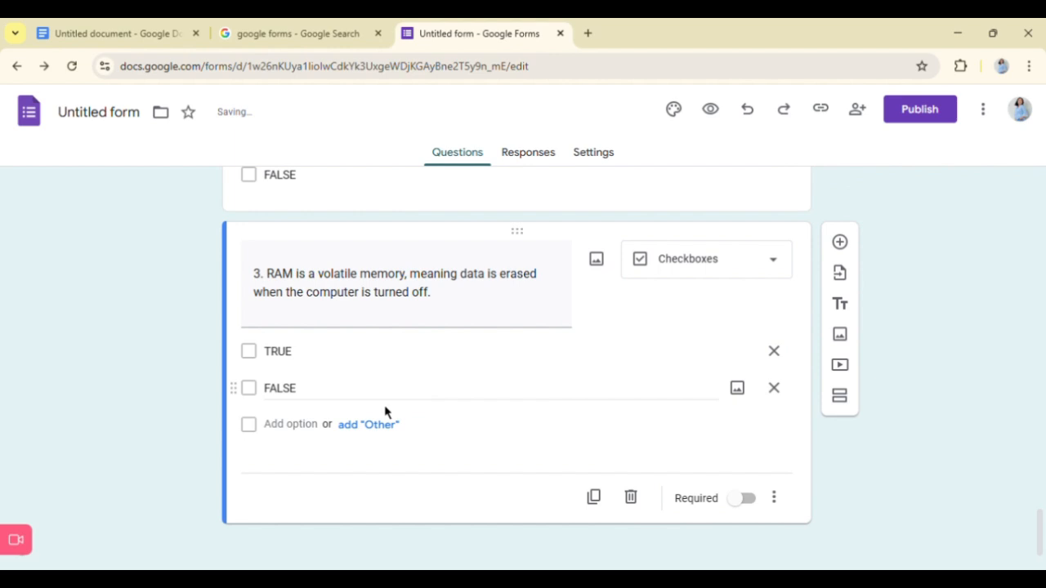
- Add another question to section 3 and paste "4. ROM stands for Read Only Memory and cannot be easily altered by users." from the Google Doc
scroll(460, 397, up, 3)
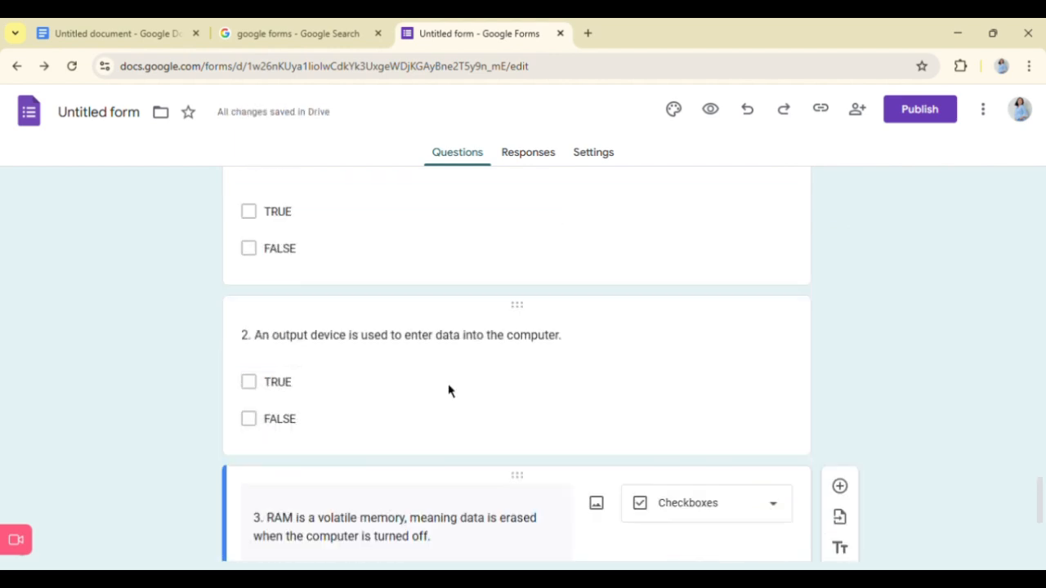
scroll(460, 397, down, 3)
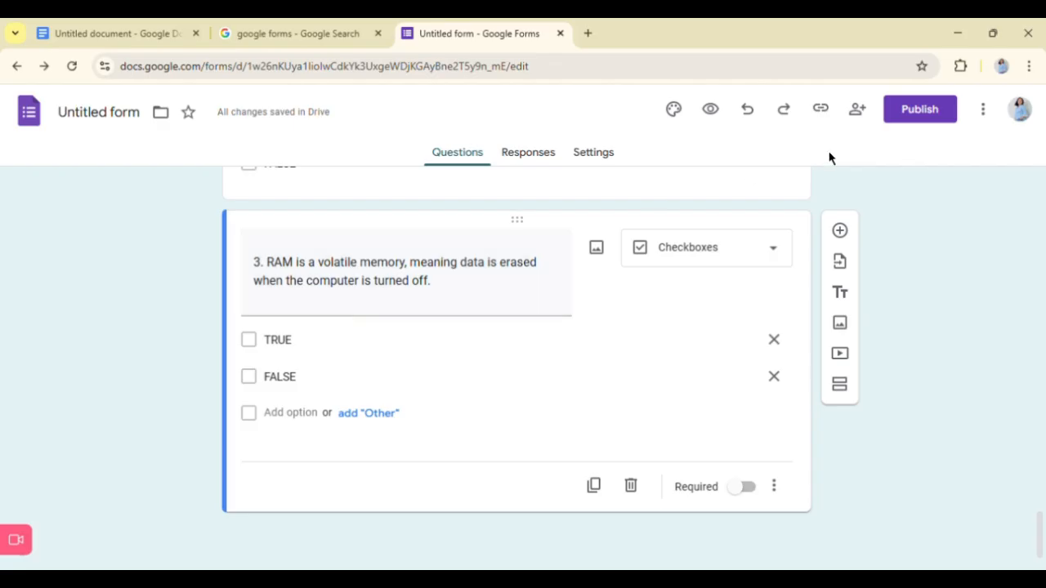
click(842, 232)
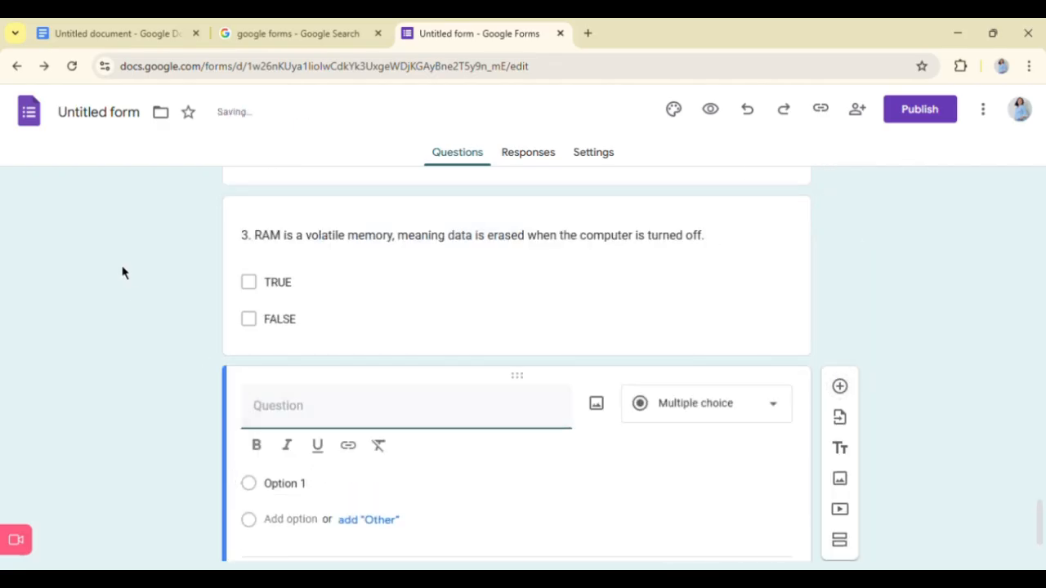
click(151, 24)
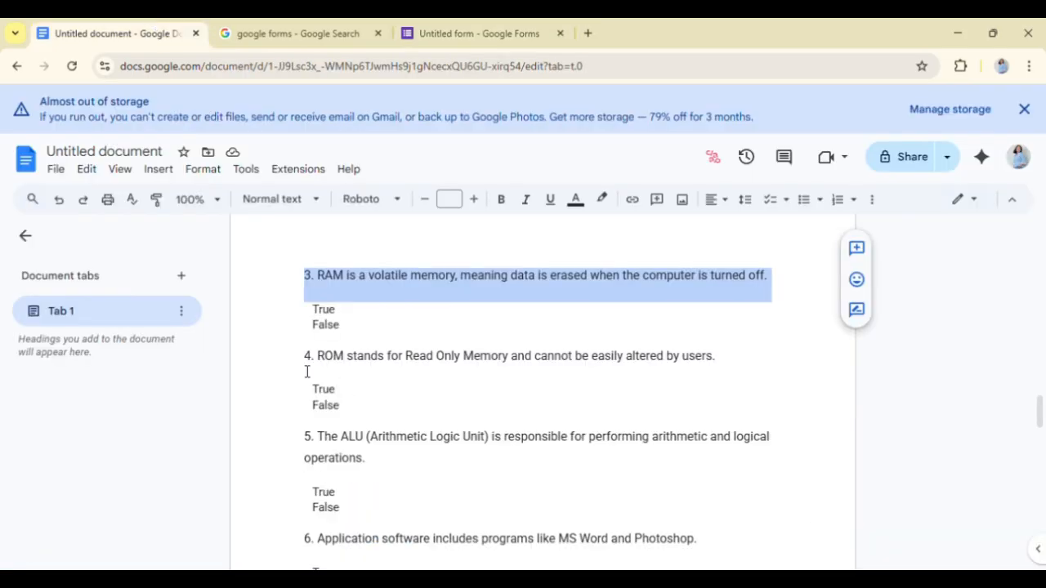
drag(304, 365, 734, 374)
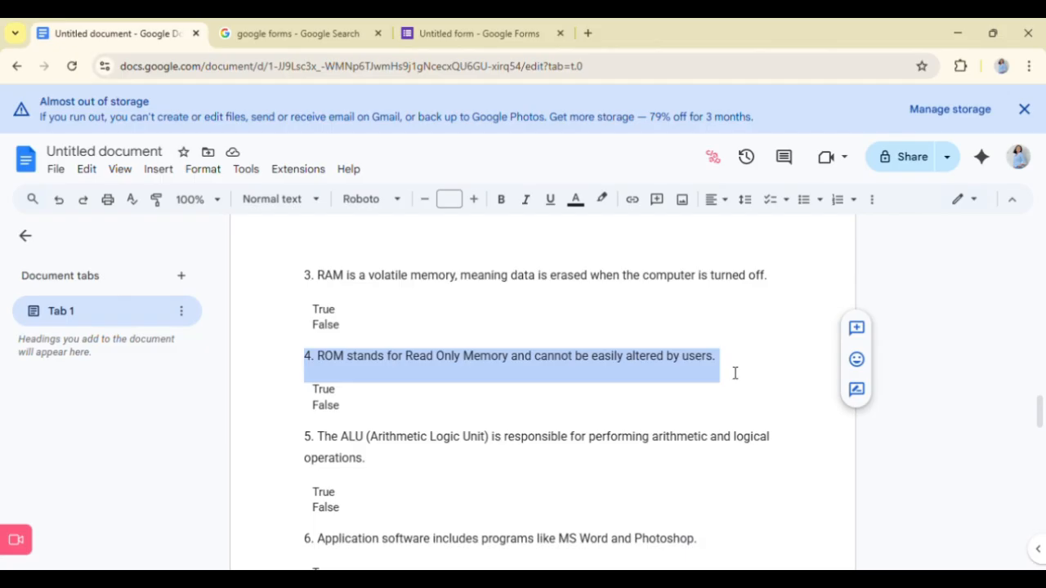
key(ctrl+c)
click(446, 24)
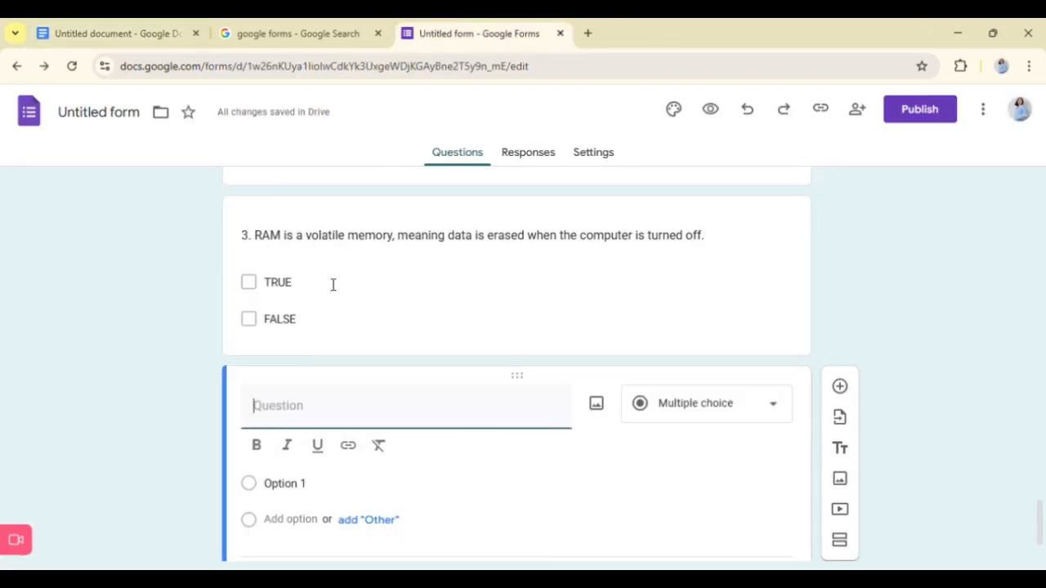
key(ctrl+v)
key(BackSpace)
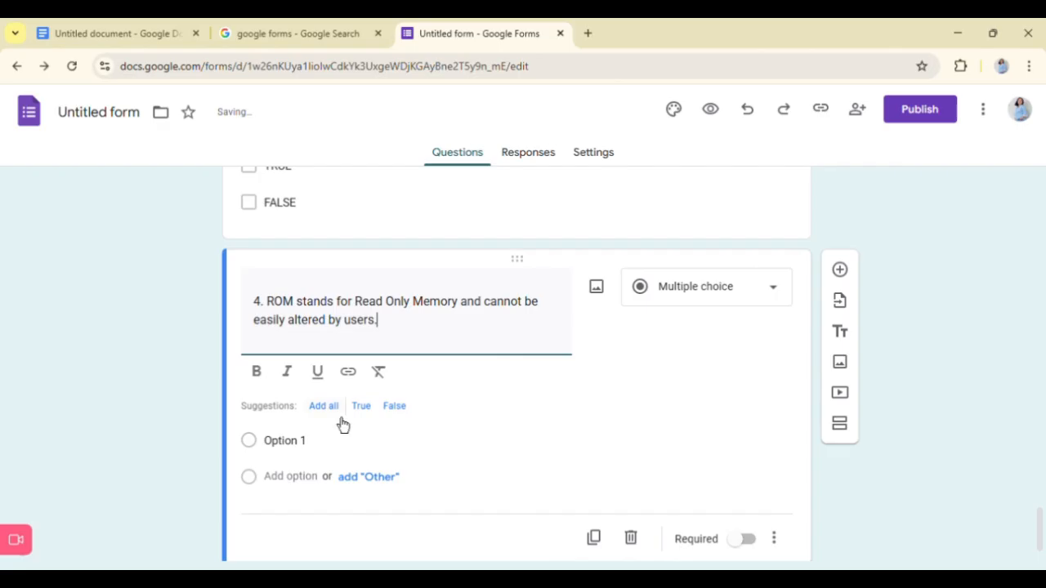
- Try adding all the suggested answers to question 4 about ROM and undo the last addition
click(339, 420)
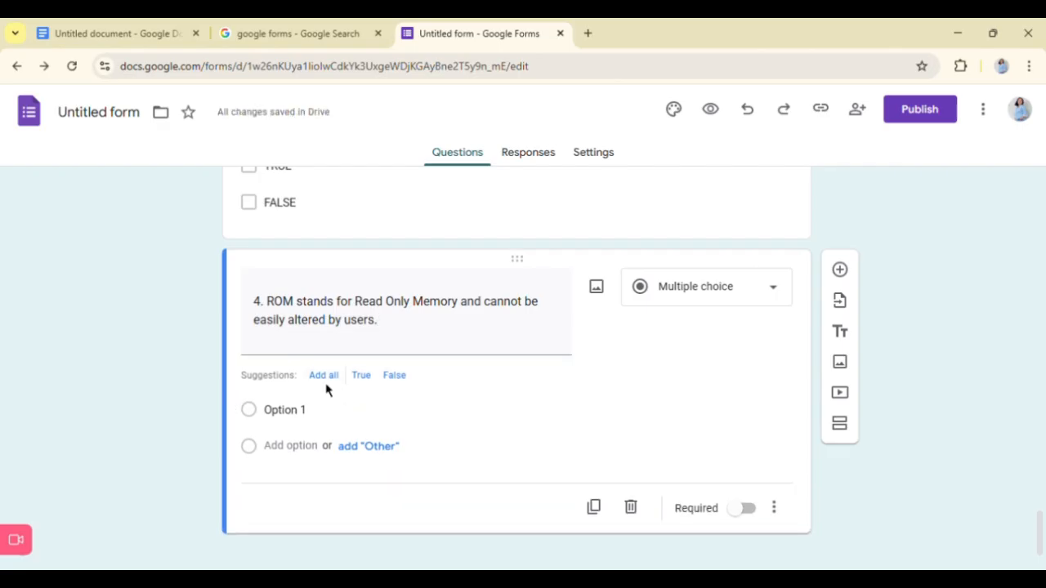
click(328, 380)
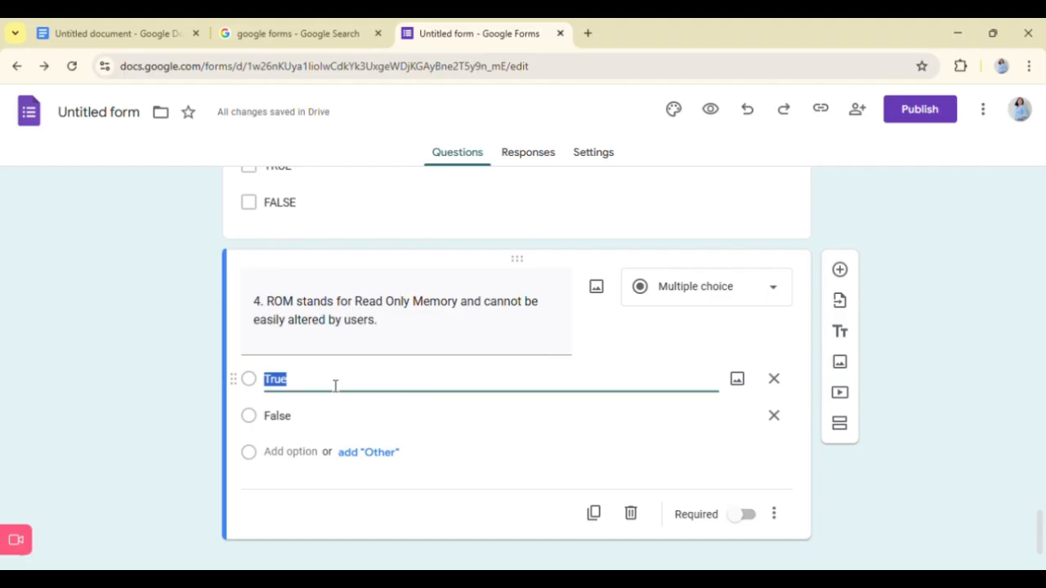
click(748, 111)
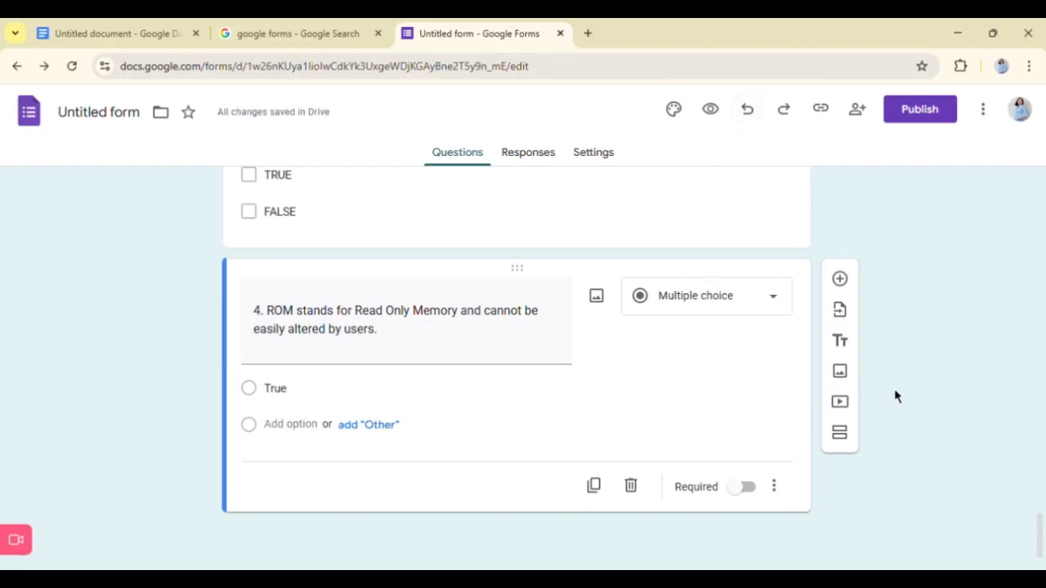
- Change the type of question 4 about ROM to Checkboxes and give it the answer options TRUE and FALSE
click(682, 297)
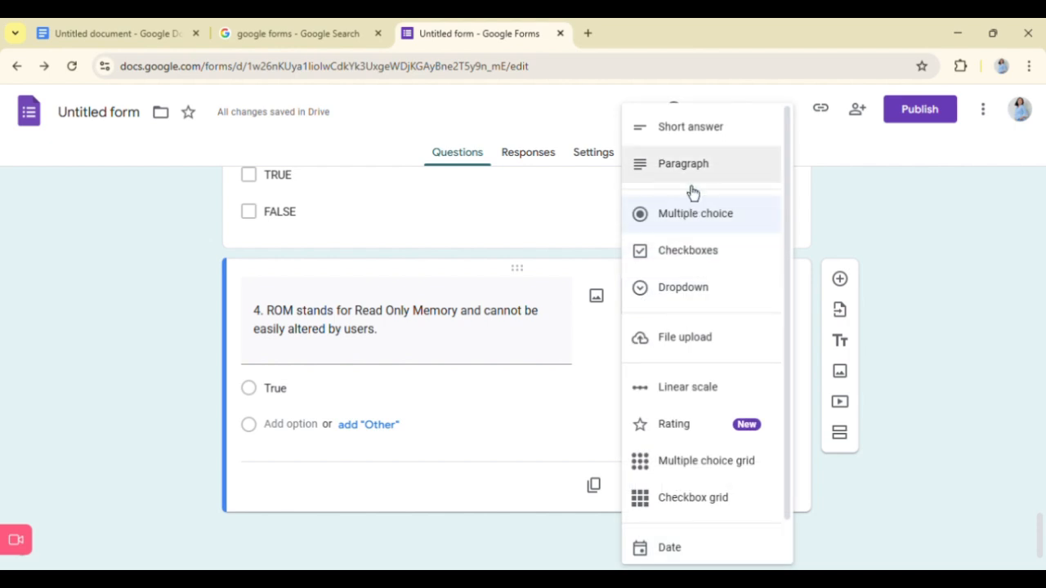
click(681, 253)
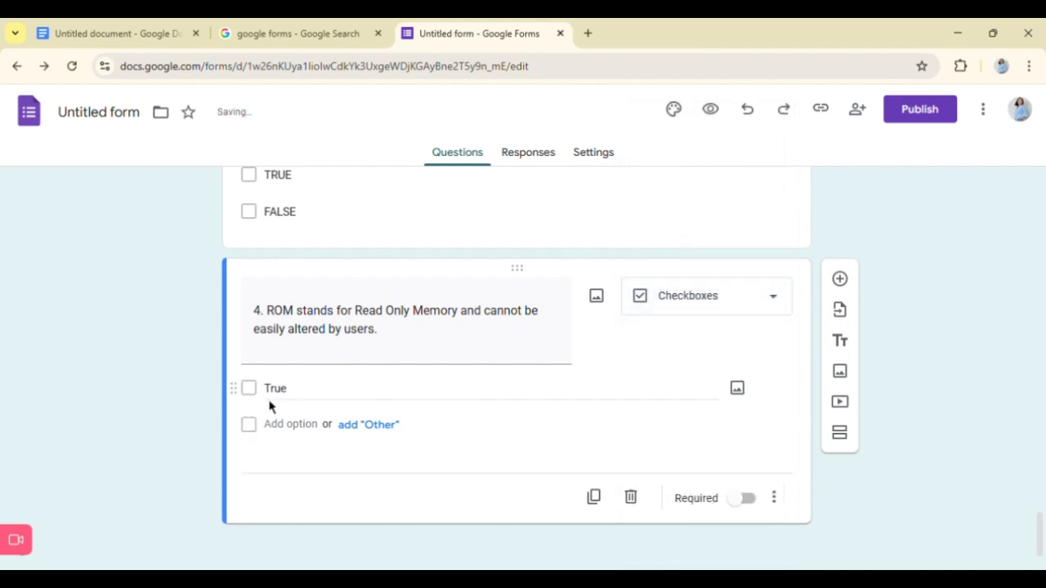
click(288, 403)
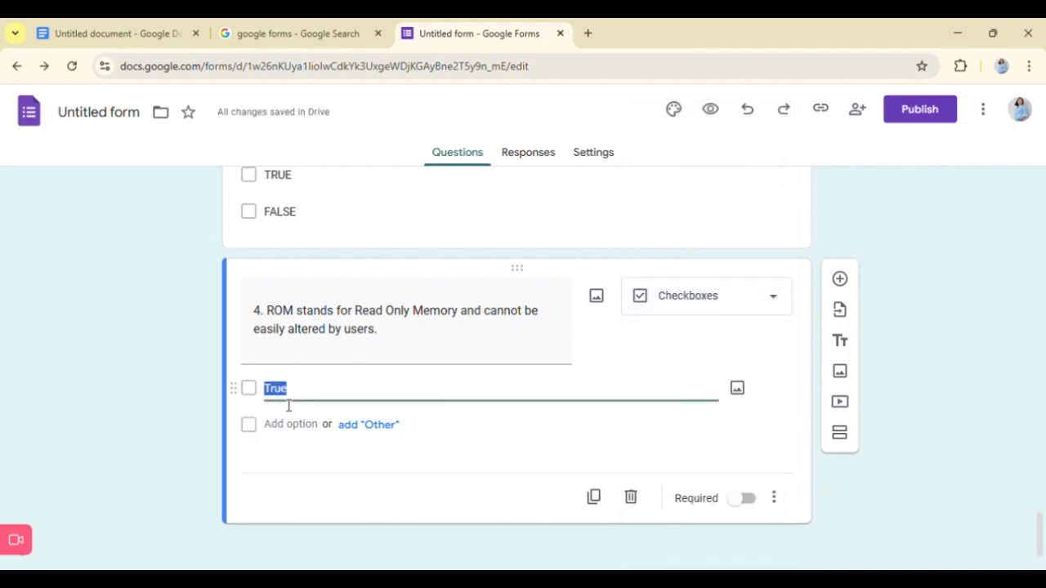
text(TRUE)
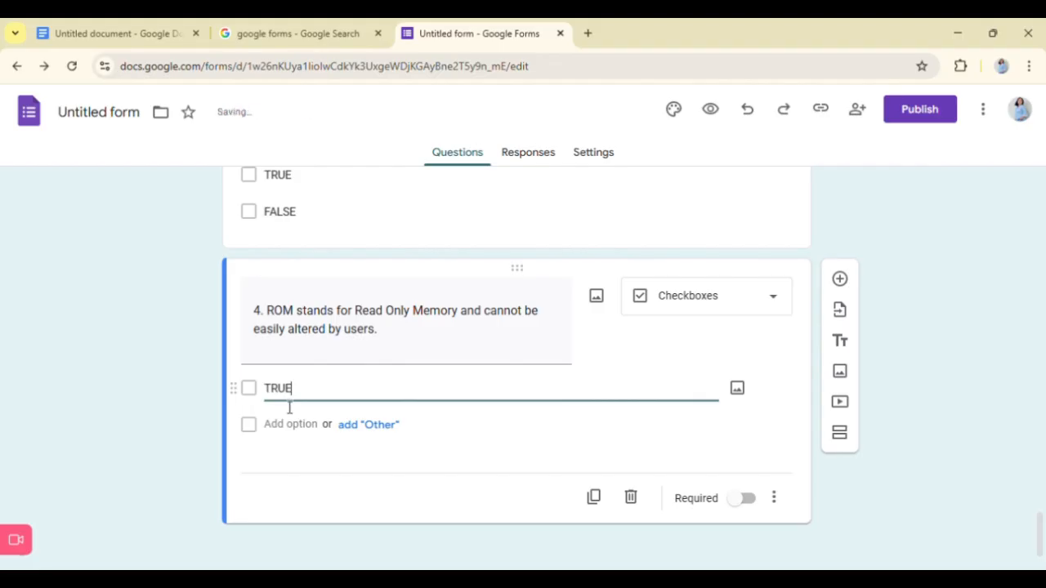
key(ctrl+a)
click(286, 436)
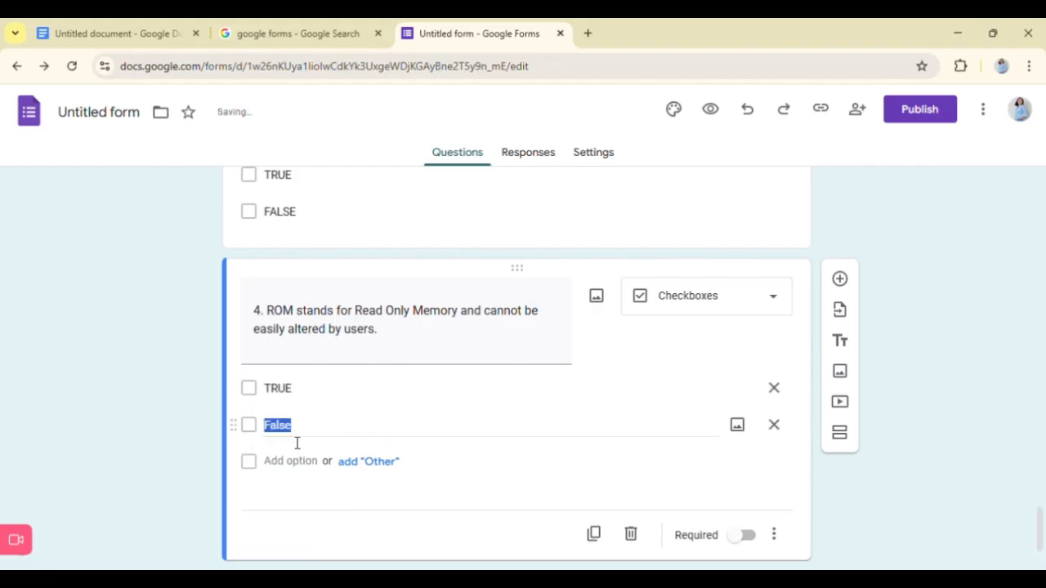
text(FALSE)
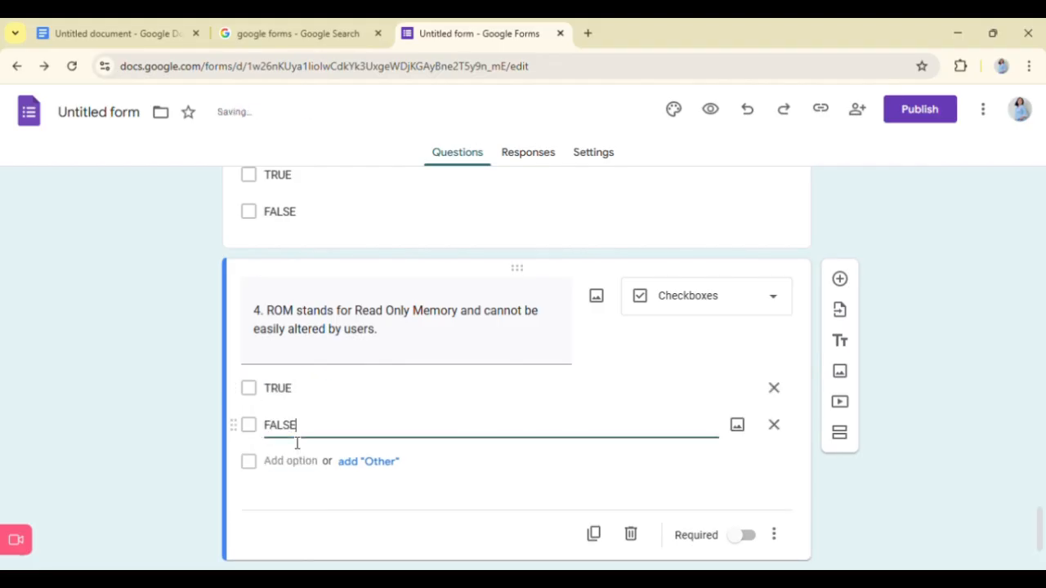
click(245, 390)
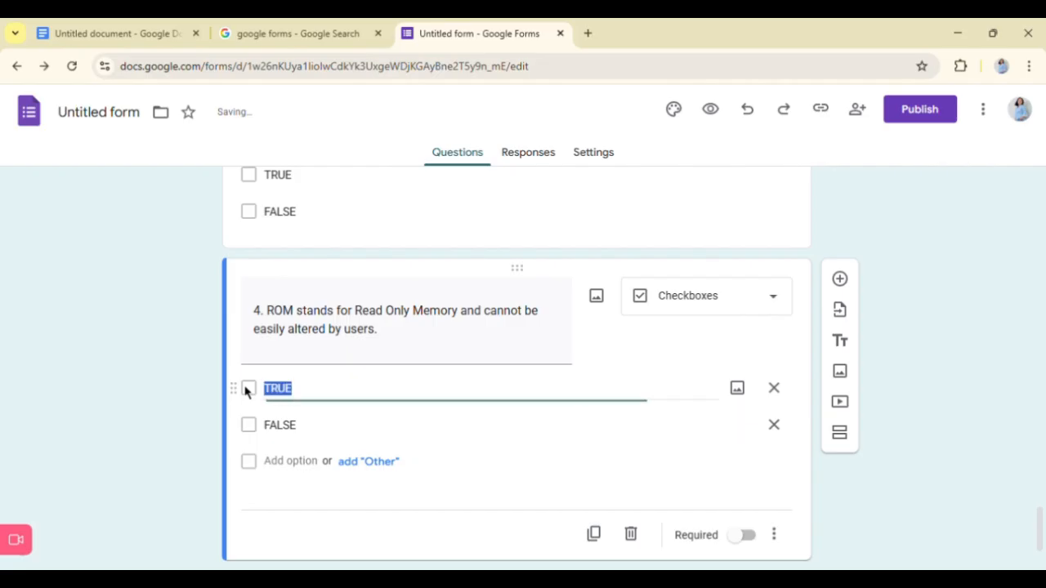
click(306, 404)
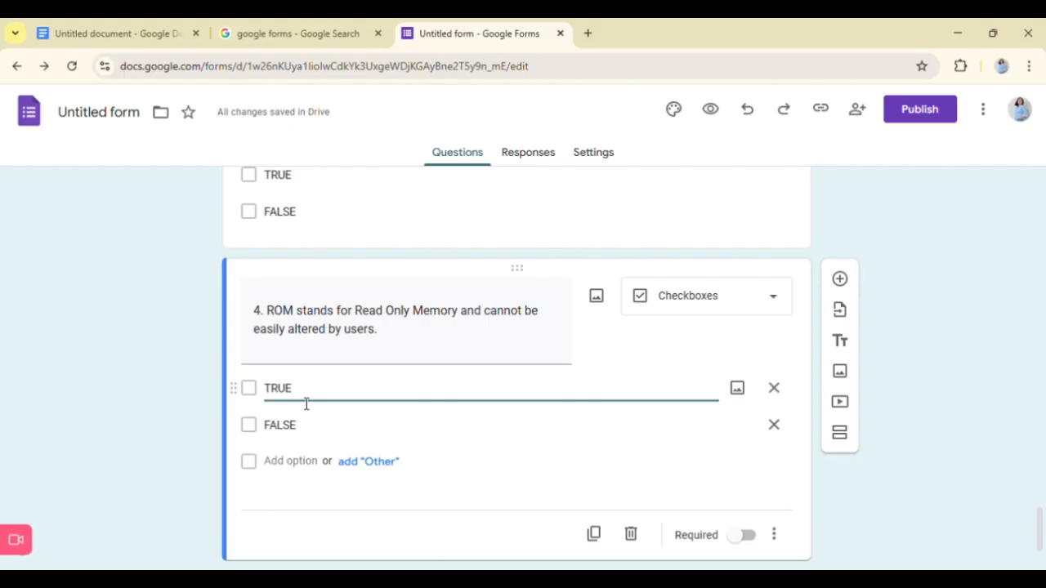
scroll(301, 400, up, 3)
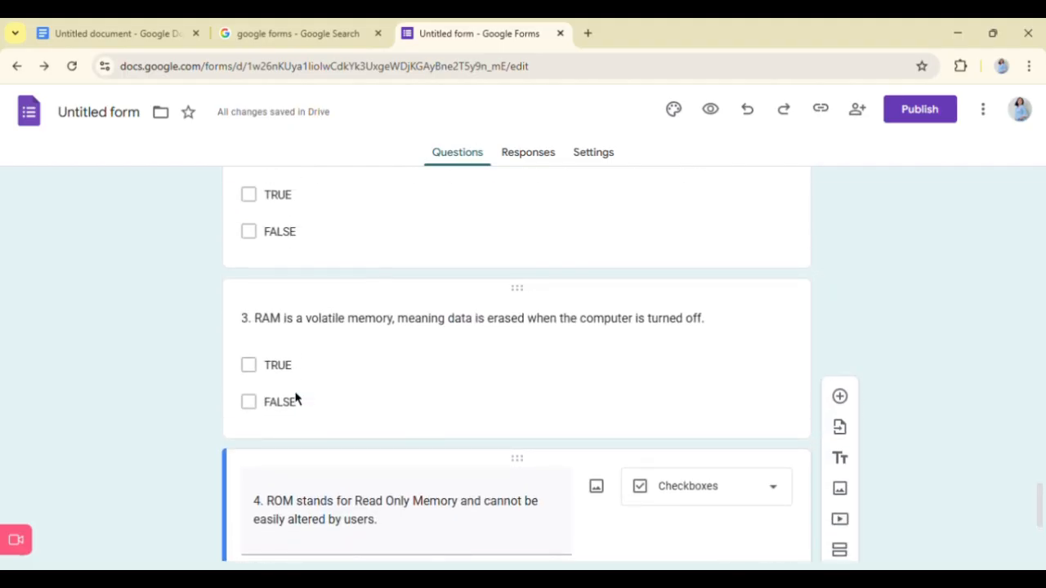
scroll(297, 398, down, 3)
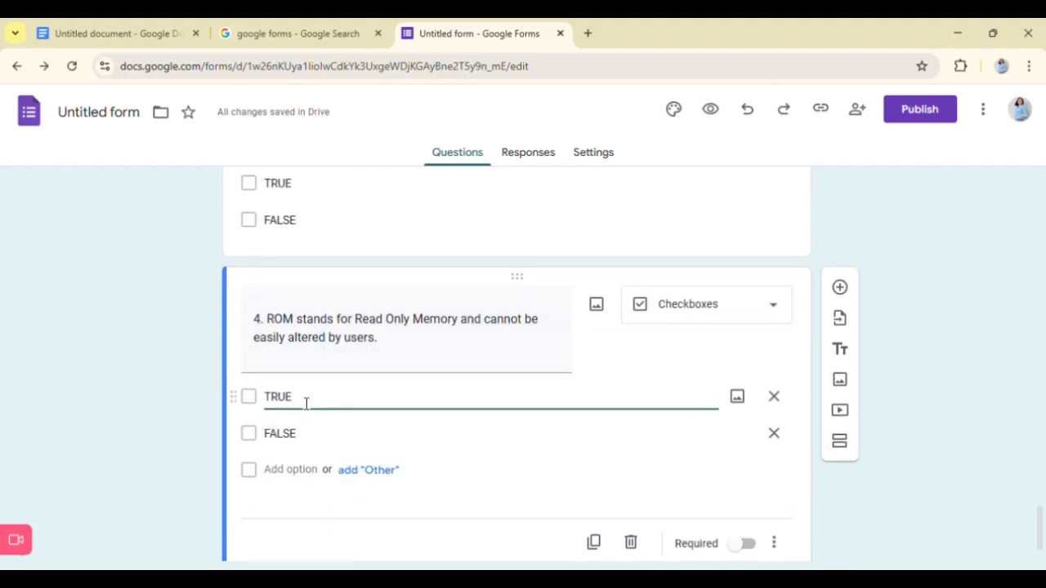
- Search Google in a new browser tab for "is check box in gfrom for multiplr answers"
click(588, 34)
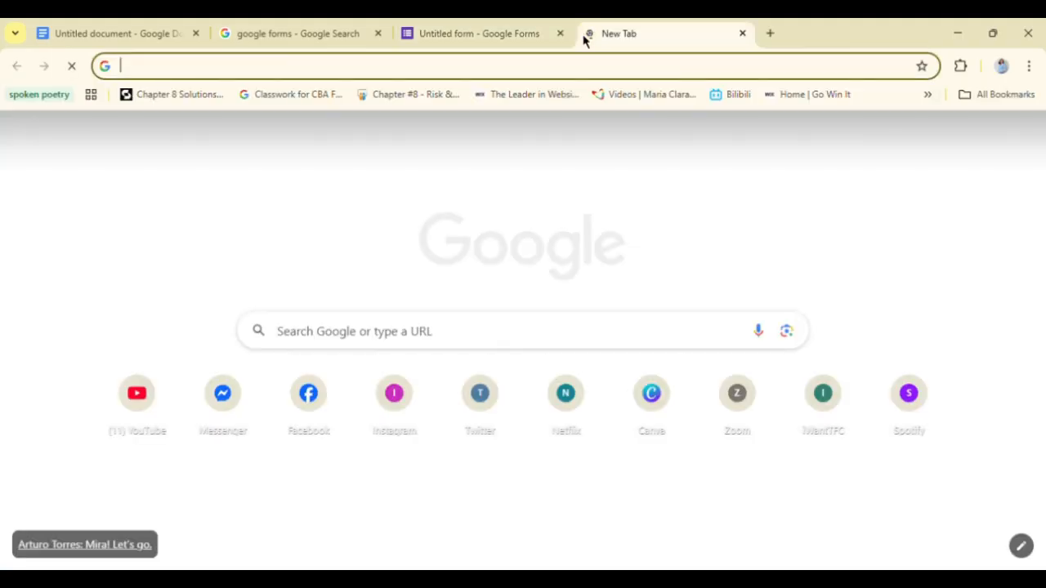
text(ICS CHE)
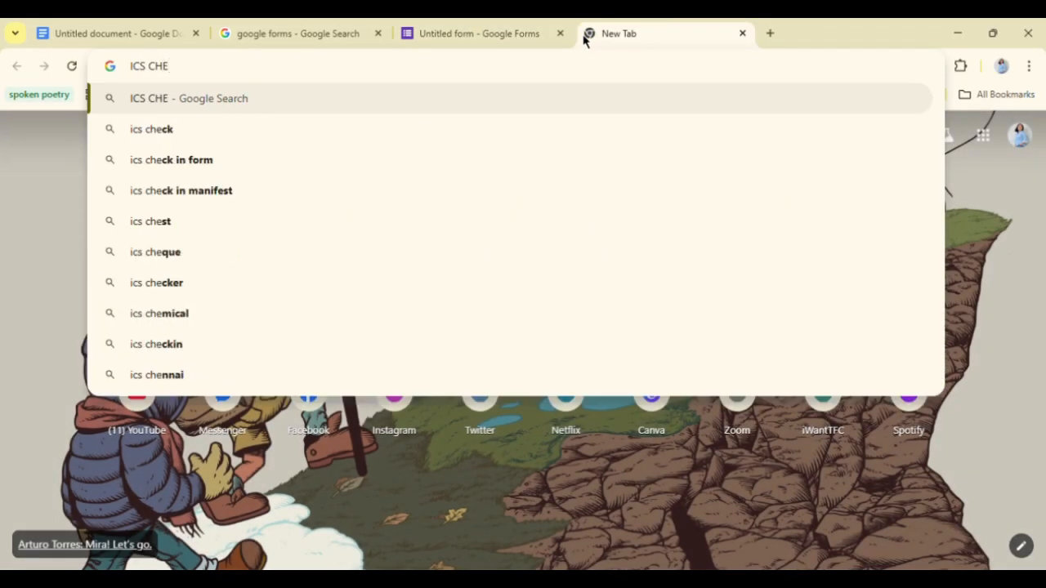
key(BackSpace)
key(BackSpace)
key(BackSpace)
key(BackSpace)
key(BackSpace)
key(BackSpace)
key(BackSpace)
text(ic)
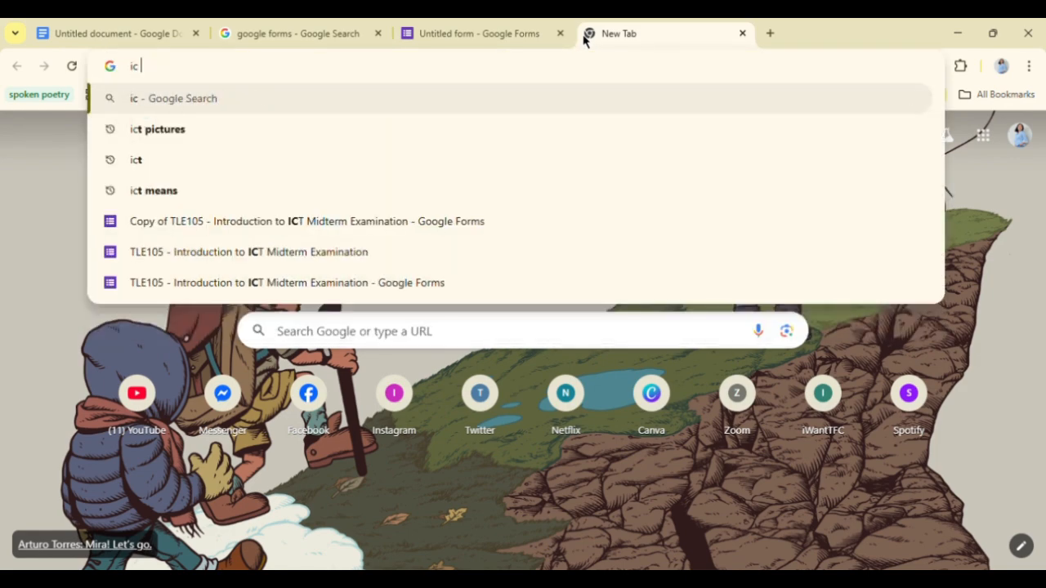
key(BackSpace)
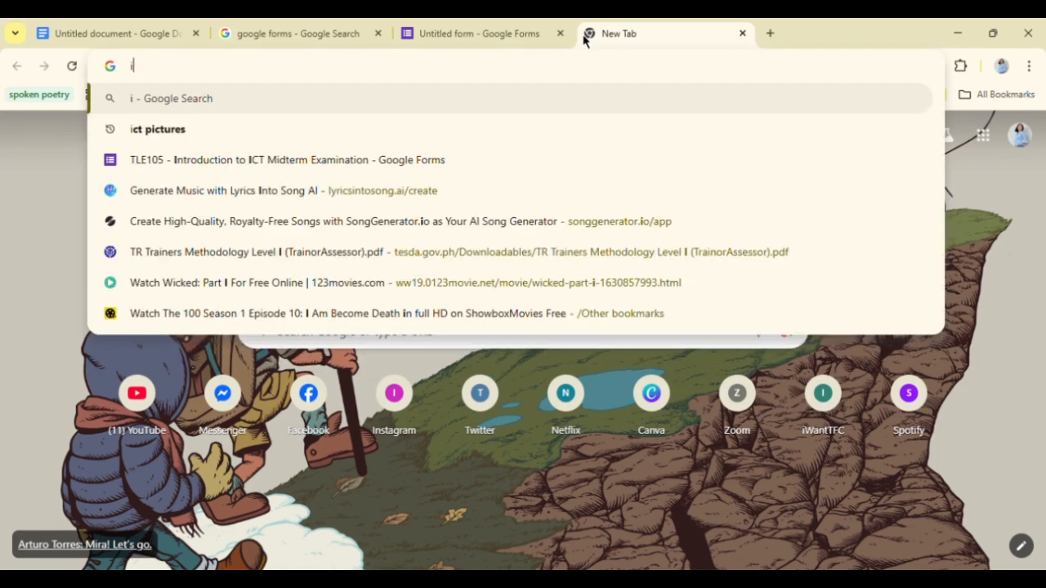
text(s check)
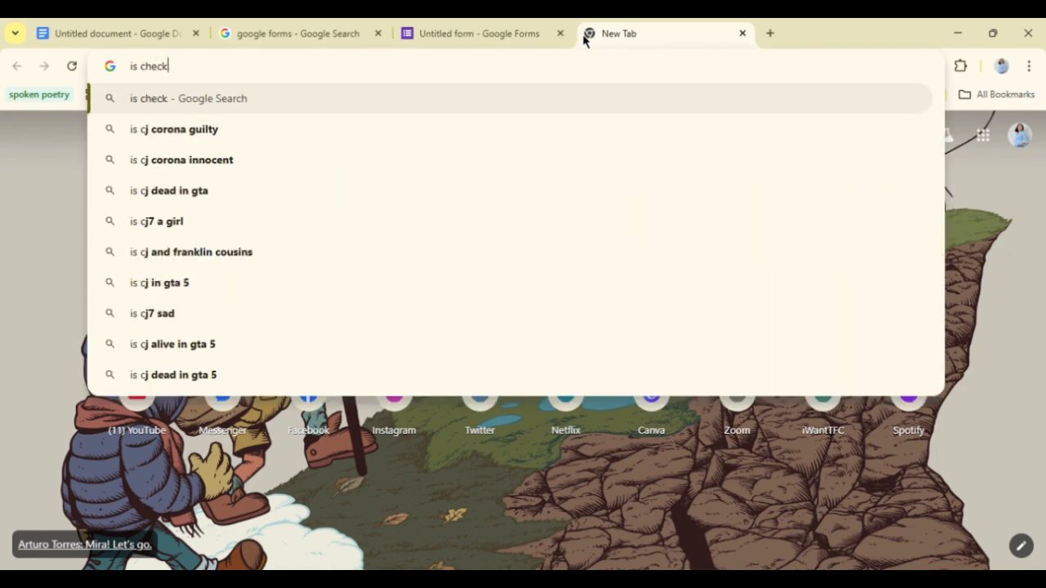
text( box in gfrom)
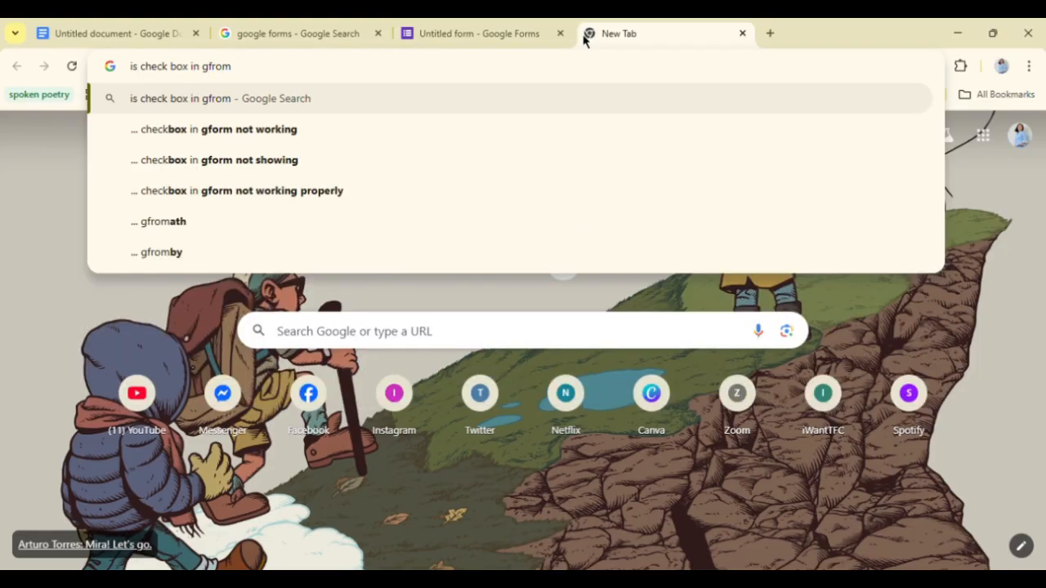
text( for m)
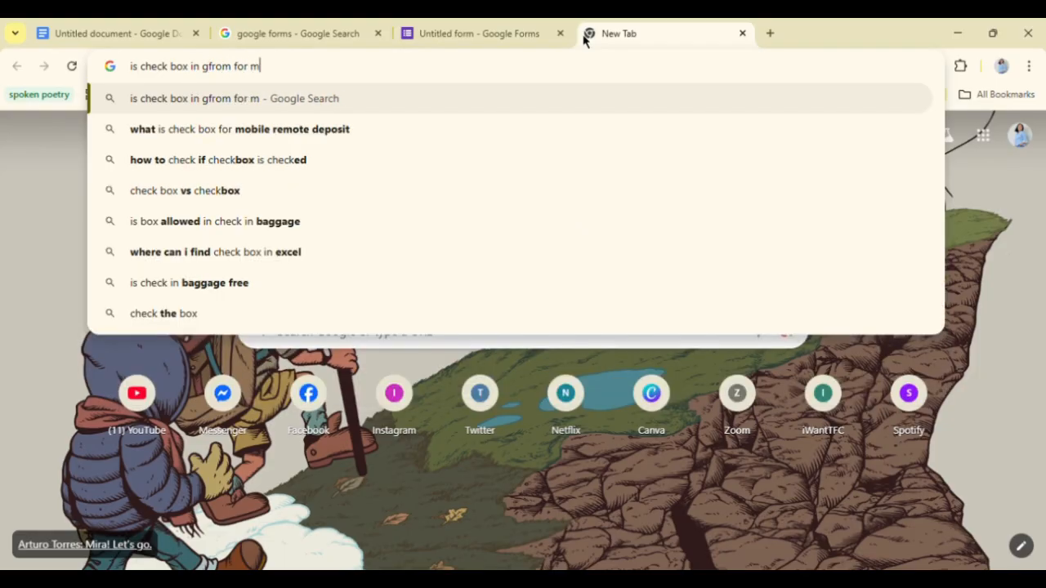
text(ultiplr)
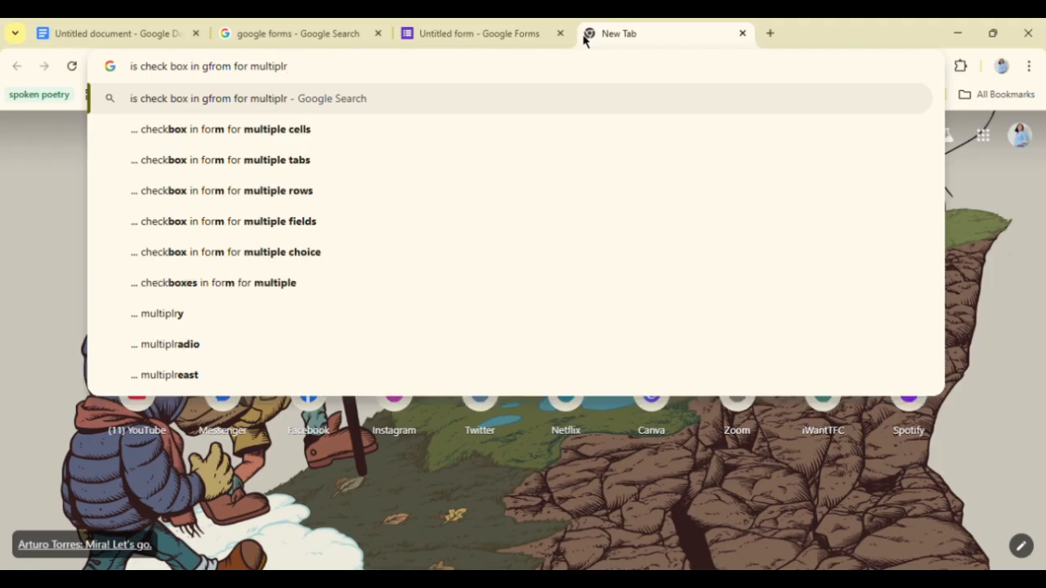
text( answers)
key(Return)
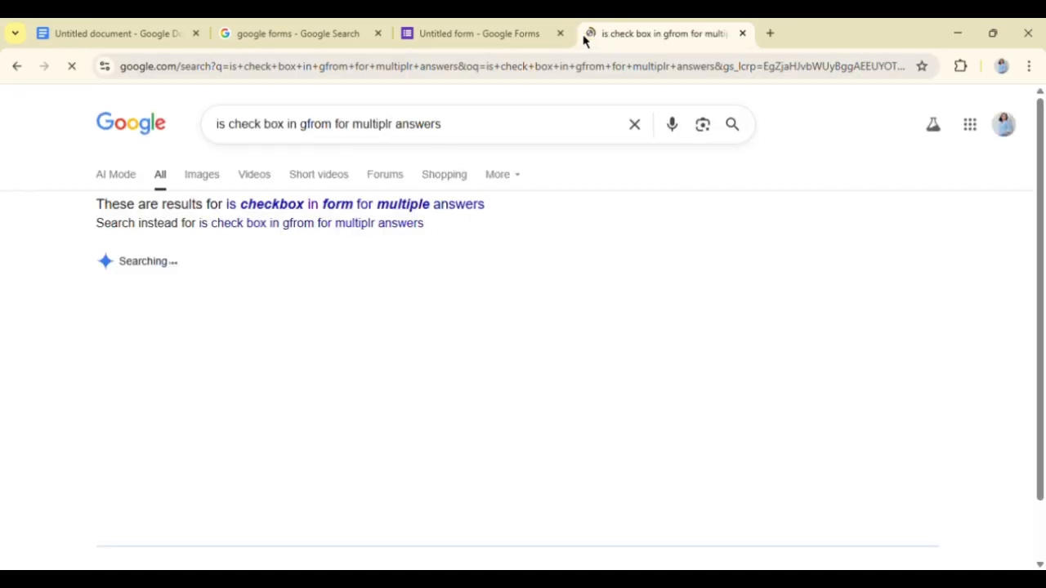
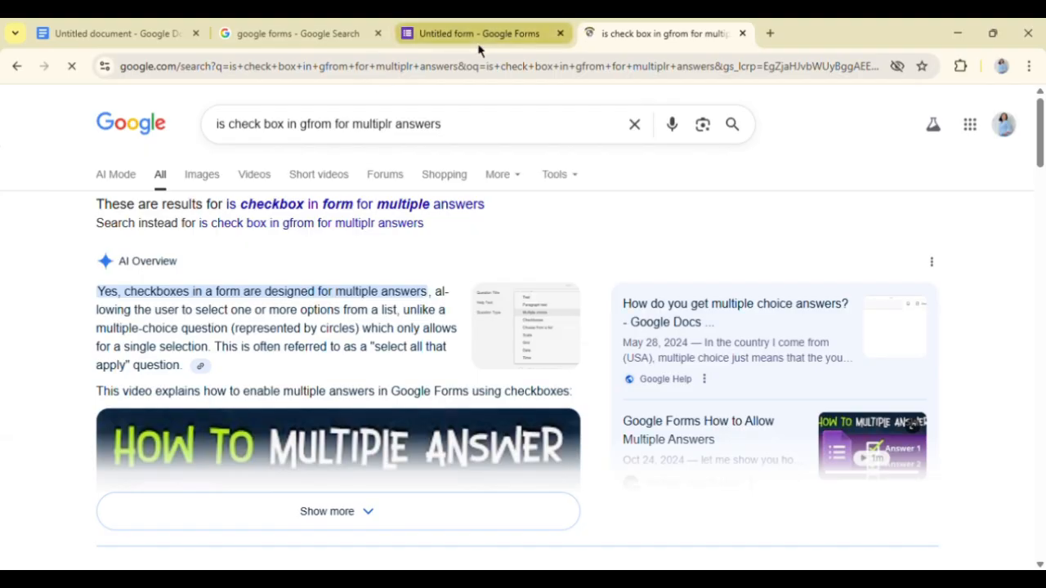
- Return to the Google Forms tab and clear the answer options of question 1 about the CPU in the true/false section
click(436, 23)
scroll(344, 375, up, 10)
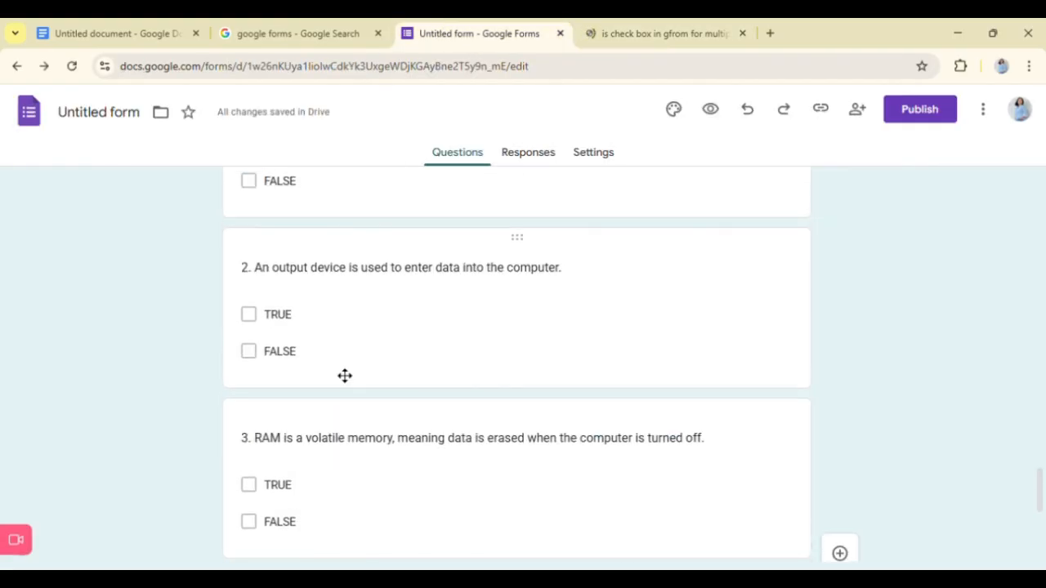
scroll(335, 369, up, 1)
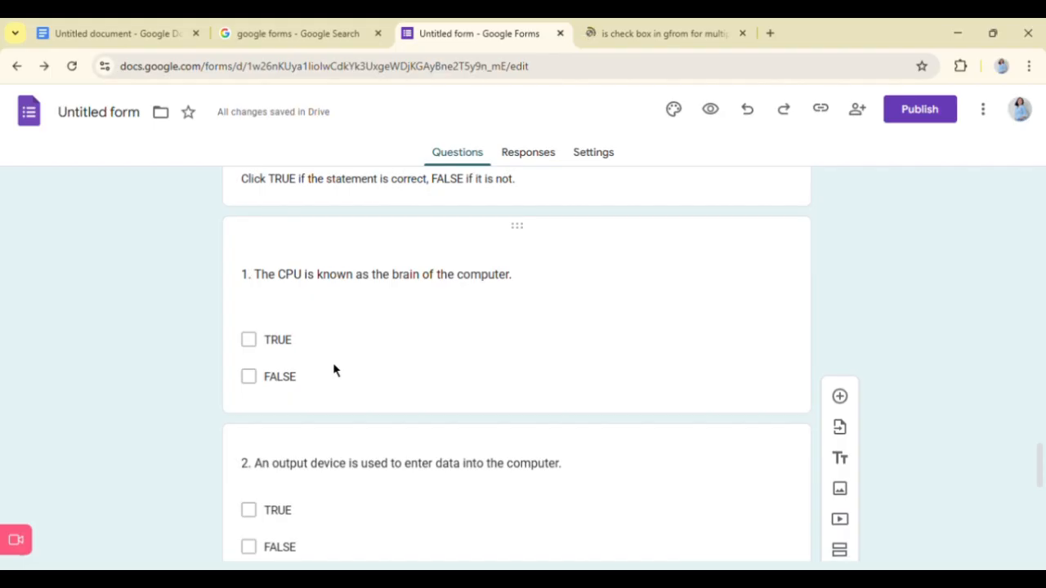
click(280, 352)
key(BackSpace)
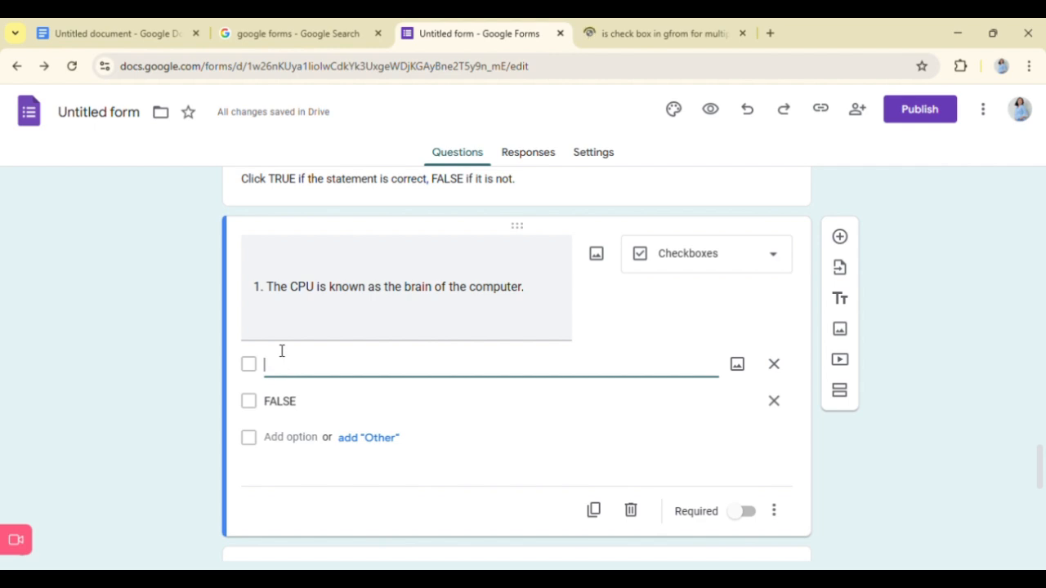
click(310, 417)
key(BackSpace)
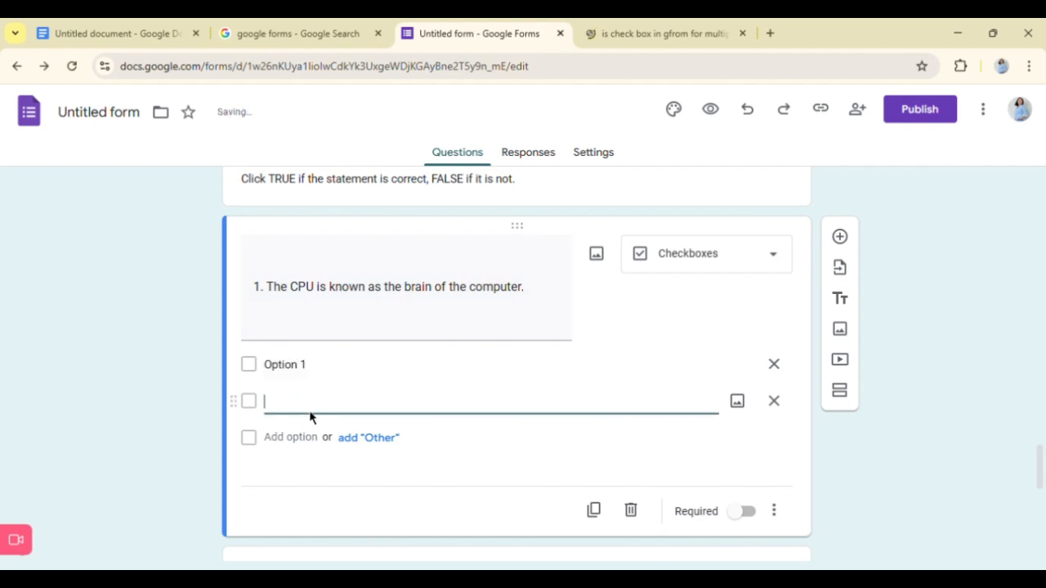
click(292, 365)
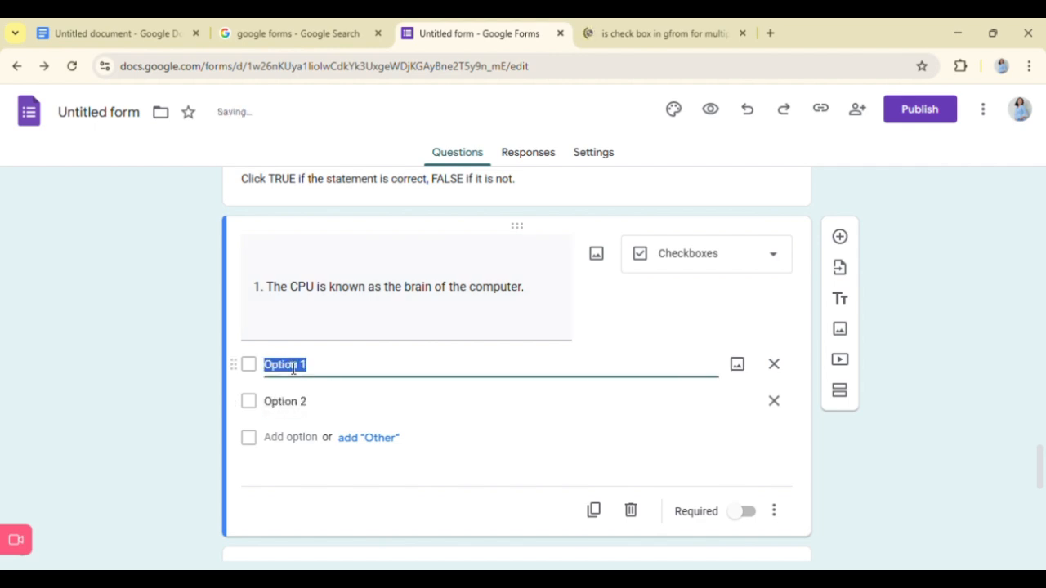
text(tr)
key(BackSpace)
key(BackSpace)
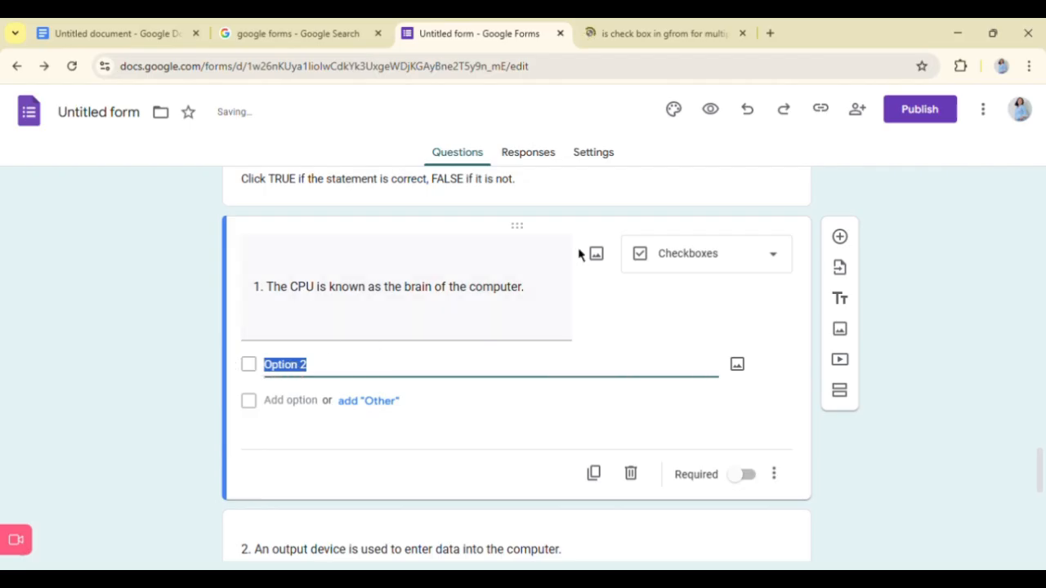
- Change the type of question 1 about the CPU to Multiple choice and give it the answer options TRUE and FALSE
click(715, 270)
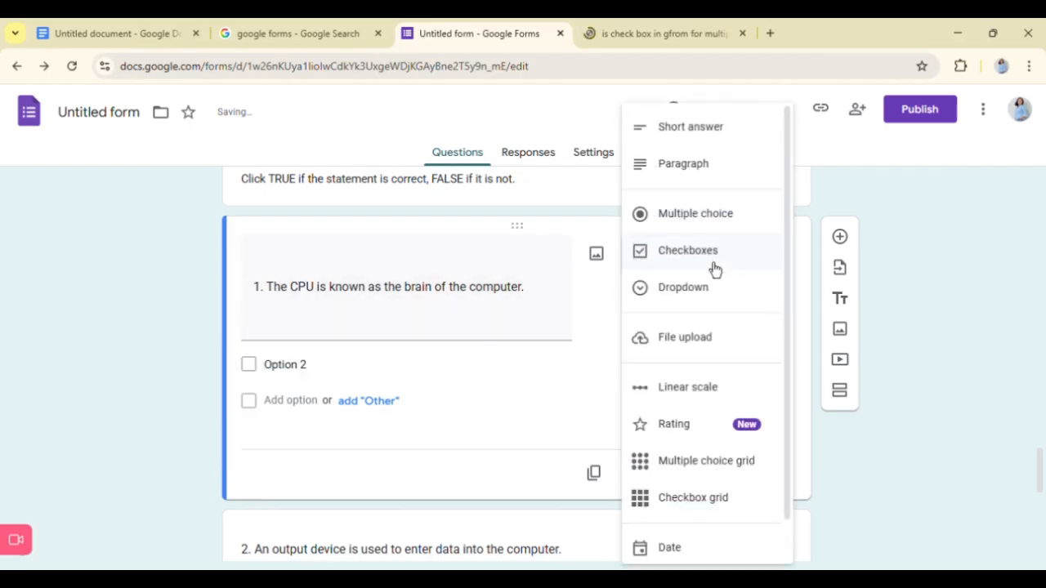
click(696, 224)
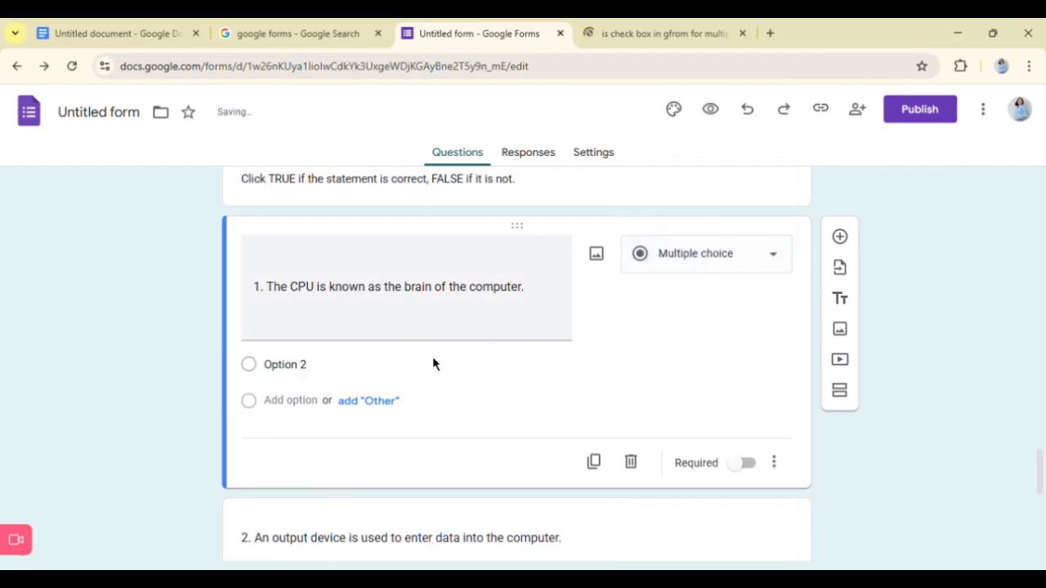
scroll(421, 353, up, 1)
scroll(360, 345, down, 1)
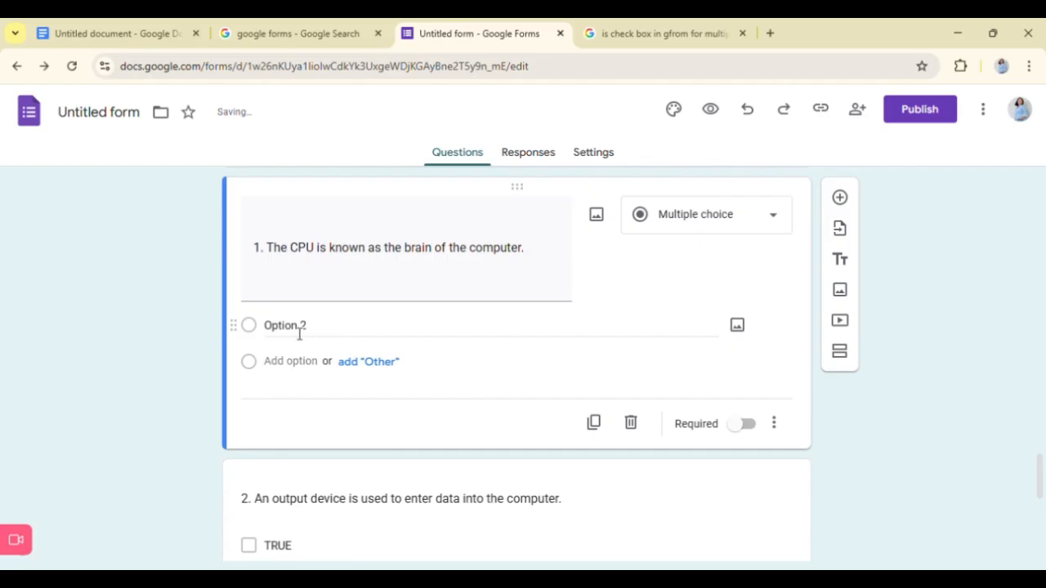
click(300, 331)
text(FALS)
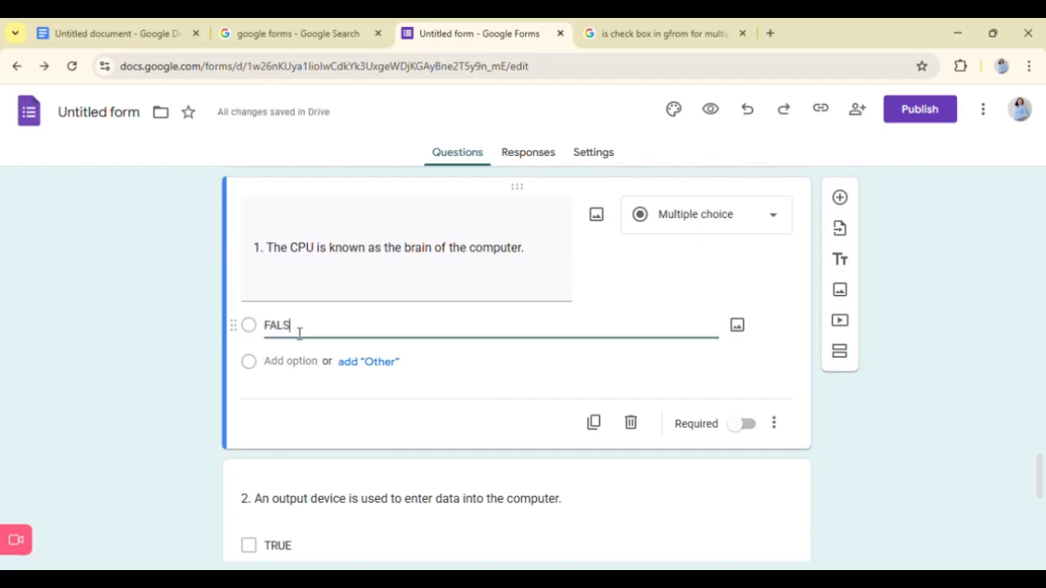
text(RUW)
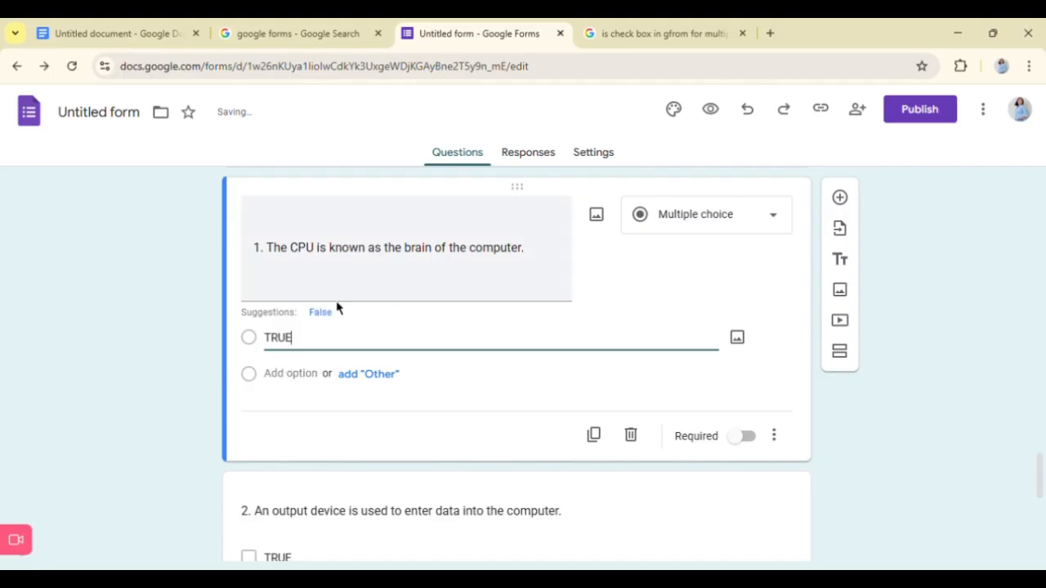
click(296, 373)
text(FALSE)
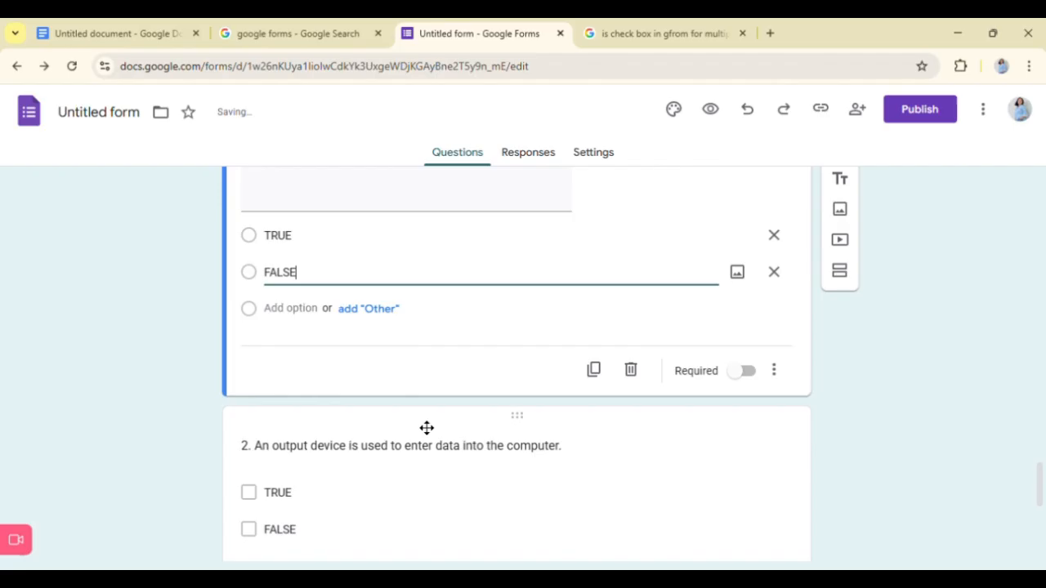
- Change the type of question 2 about output devices from Checkboxes to Multiple choice
scroll(427, 427, down, 2)
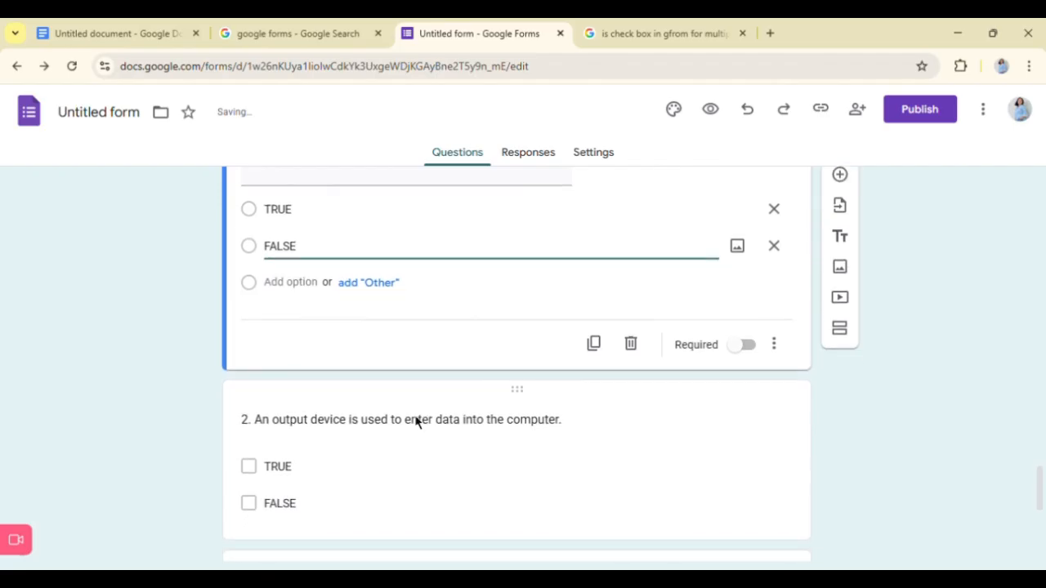
click(666, 360)
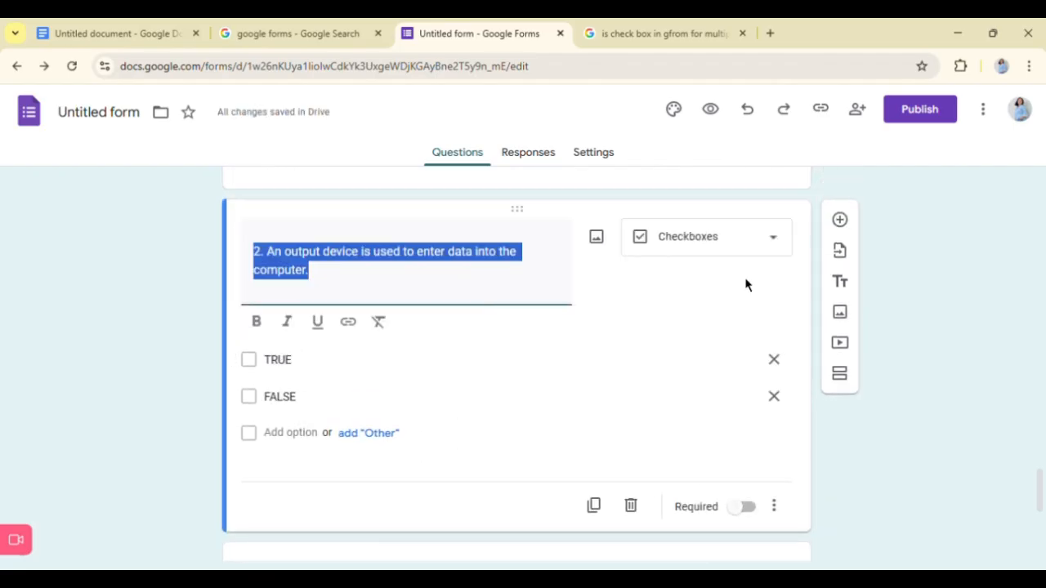
click(760, 257)
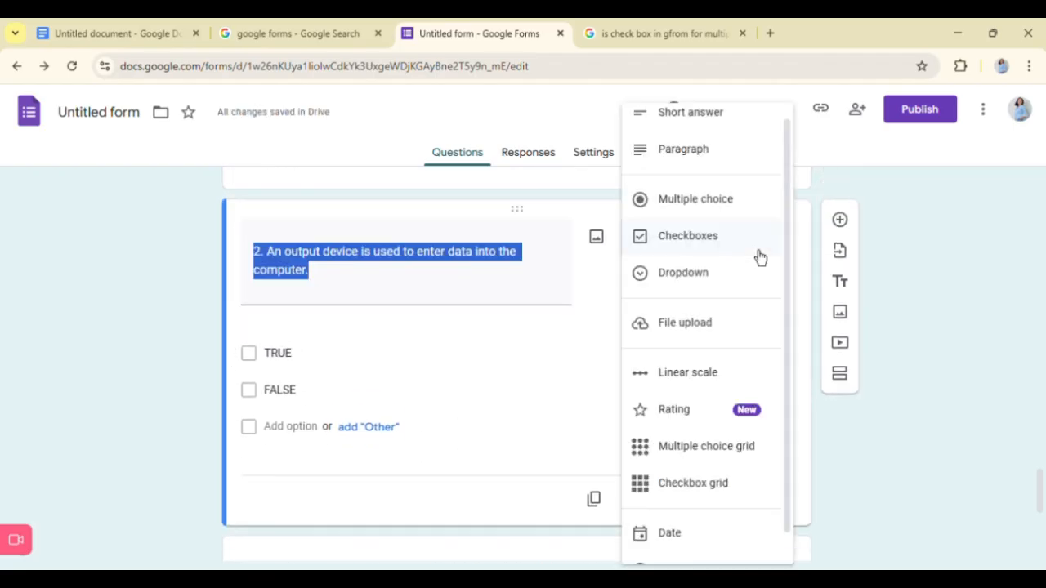
click(692, 208)
- Change the type of question 3 about RAM being volatile memory to Multiple choice
scroll(480, 404, down, 3)
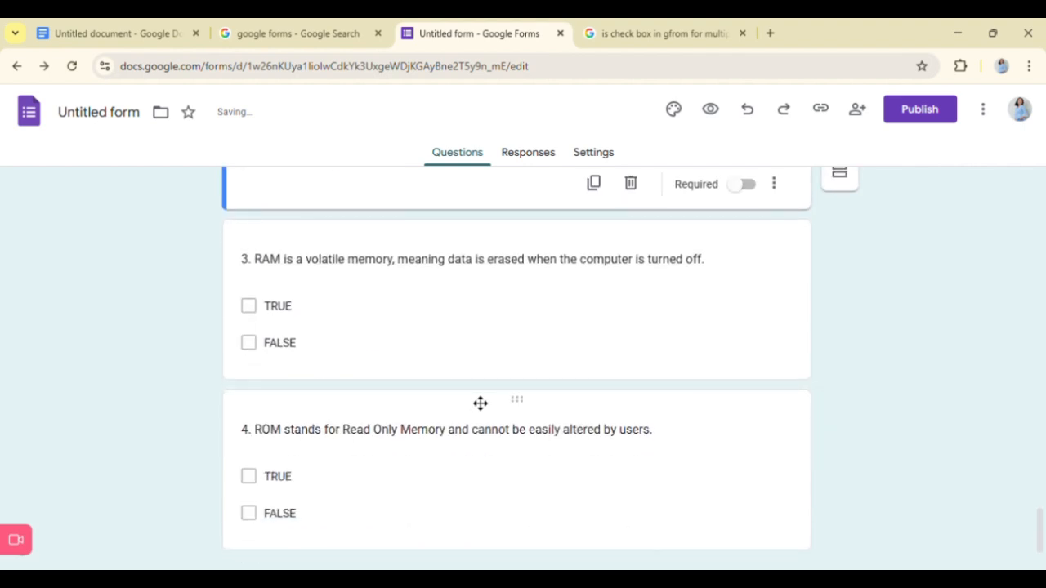
scroll(472, 397, up, 1)
scroll(506, 384, down, 1)
click(560, 364)
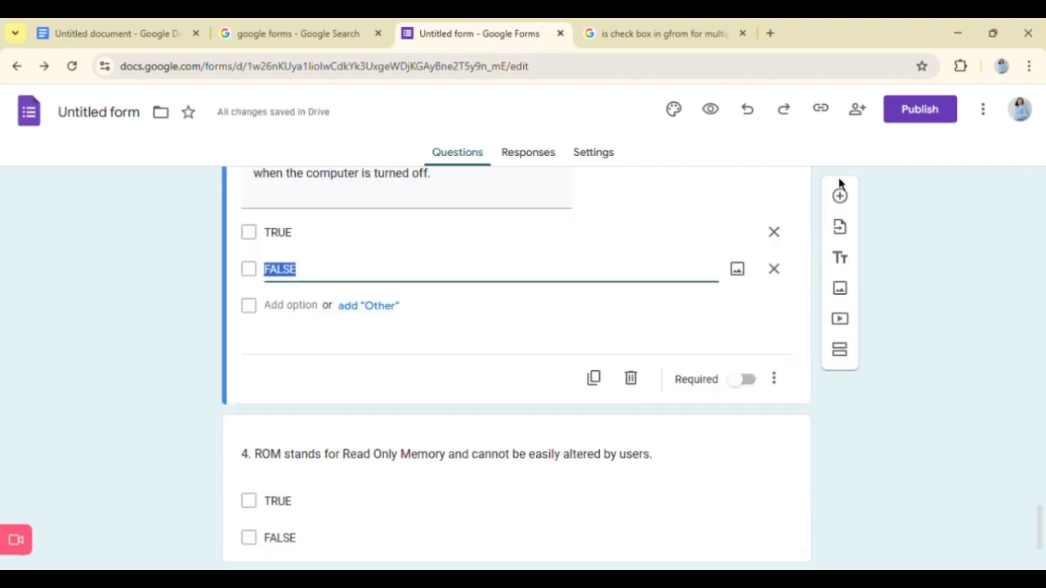
scroll(743, 318, up, 2)
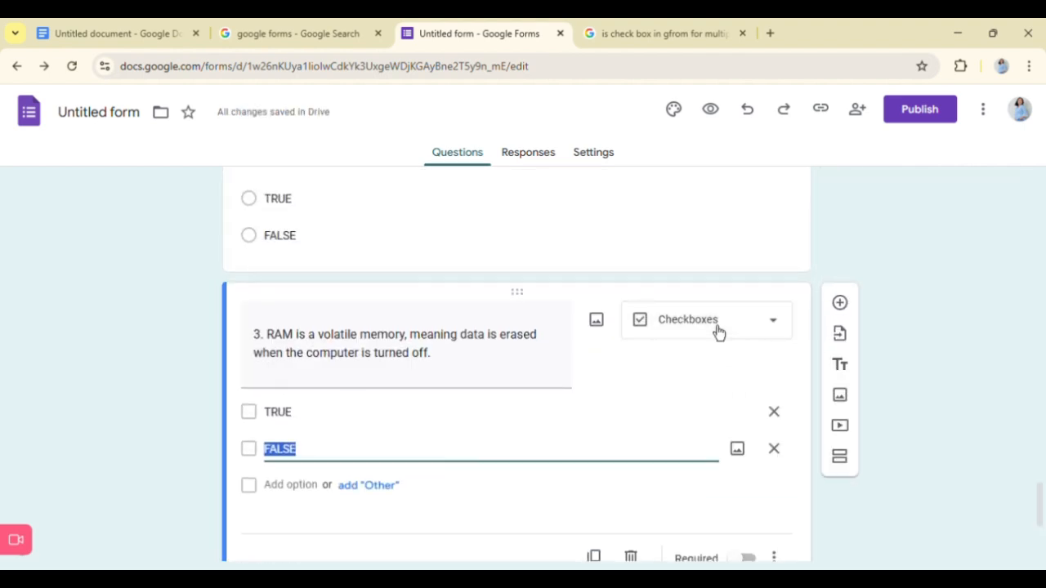
click(717, 330)
click(692, 225)
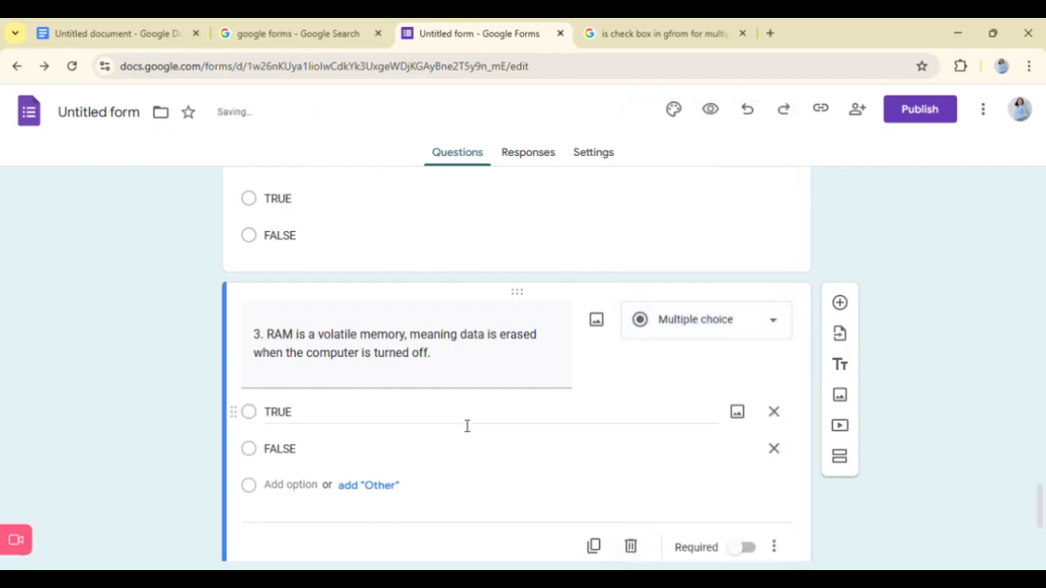
- Change the type of question 4 about ROM to Multiple choice
scroll(466, 424, down, 3)
click(456, 414)
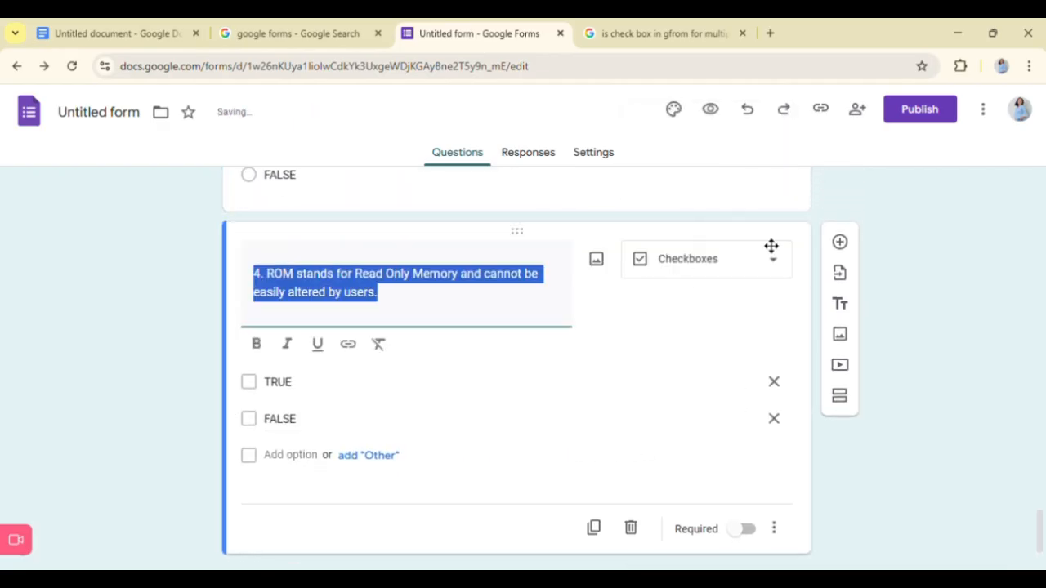
click(731, 271)
click(692, 214)
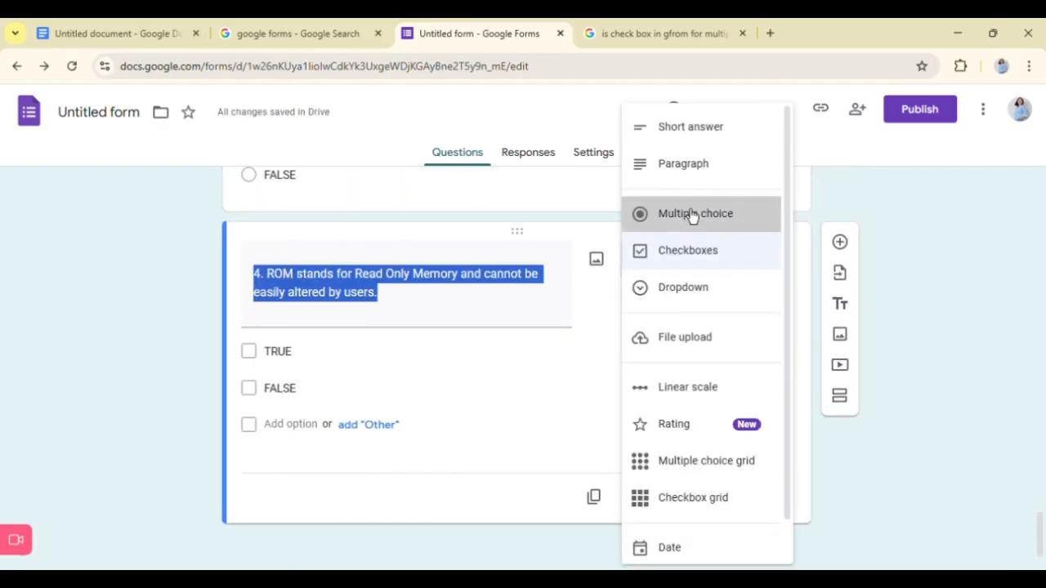
- Add a question after question 4 and paste "5. The ALU (Arithmetic Logic Unit) is responsible for performing arithmetic and logical operations." from the Google Doc
click(849, 245)
click(177, 24)
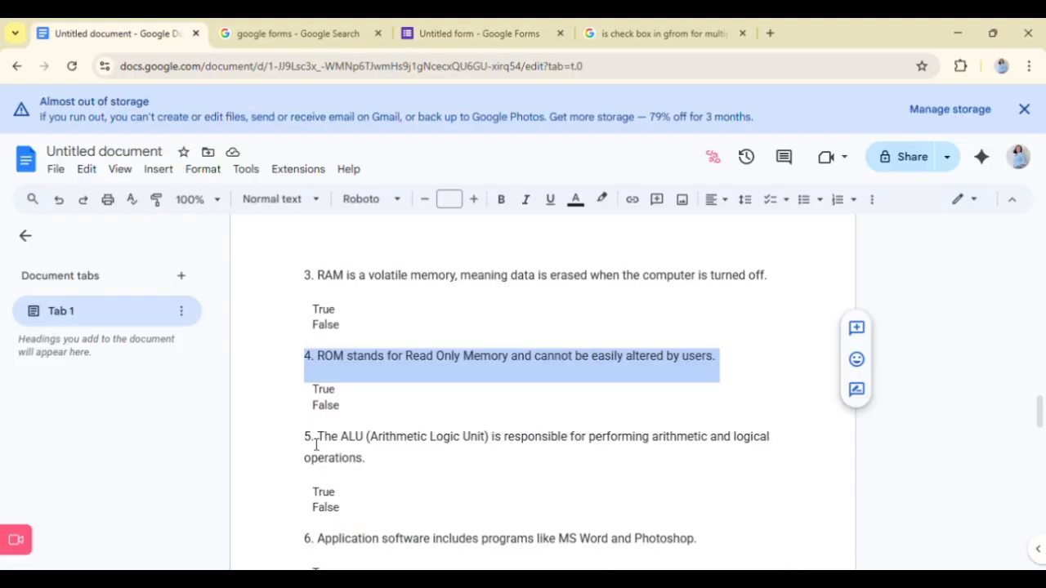
drag(305, 441, 389, 470)
key(ctrl+c)
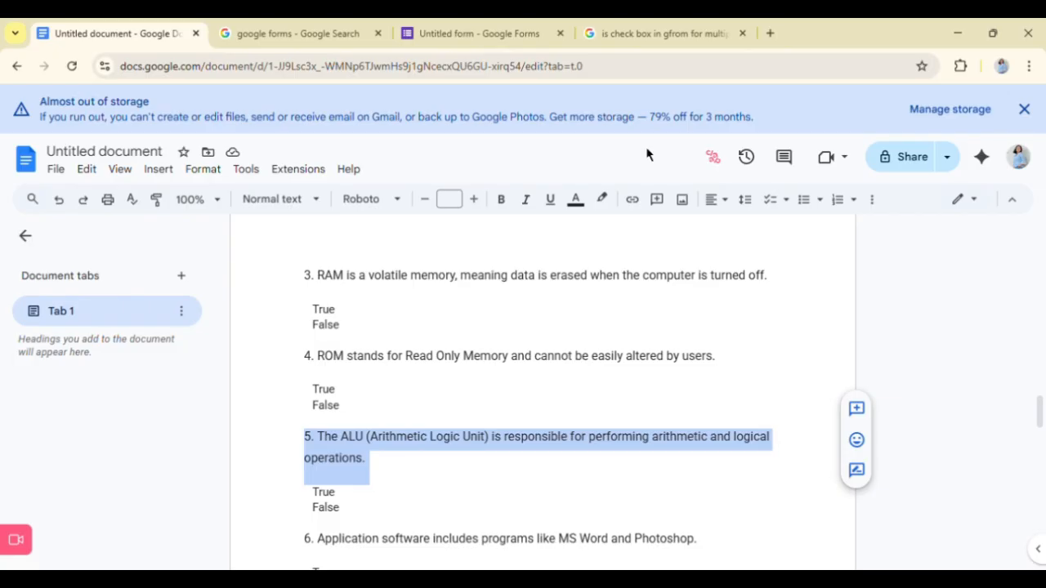
click(472, 24)
key(ctrl+v)
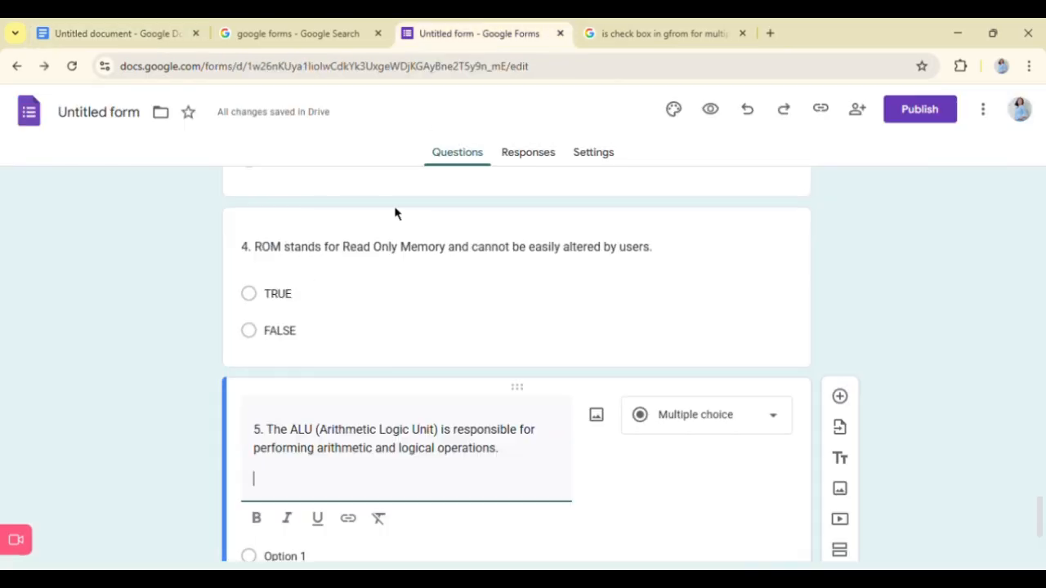
- Give question 5 about the ALU the answer options TRUE and FALSE and make it required
scroll(384, 240, down, 2)
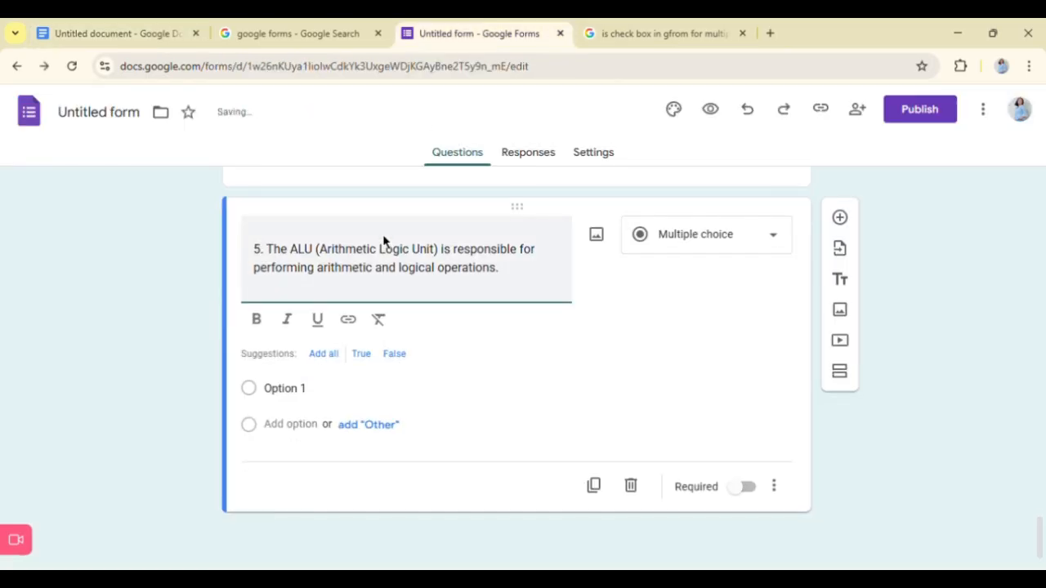
click(311, 399)
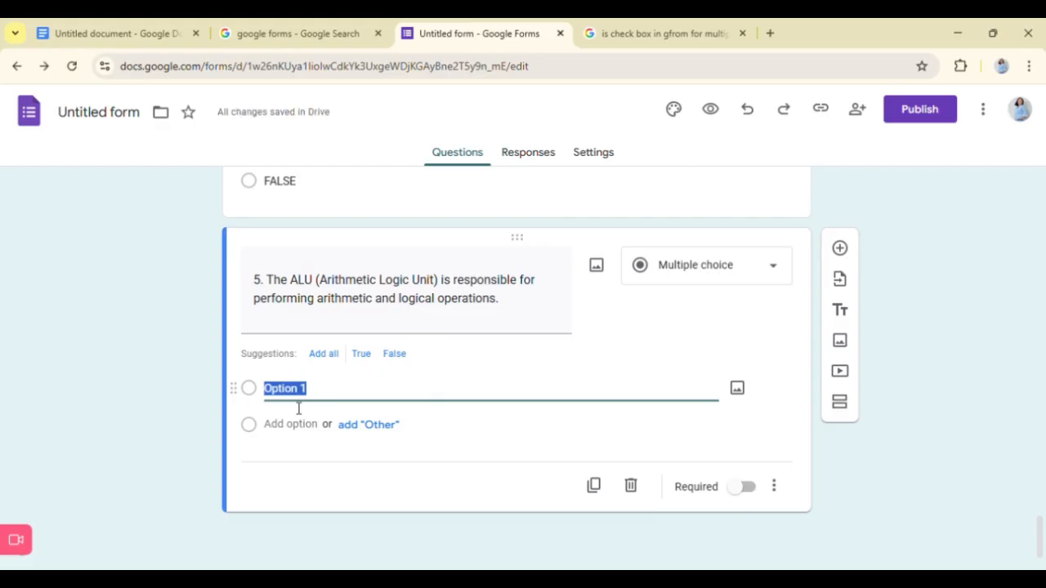
text(tru)
click(295, 425)
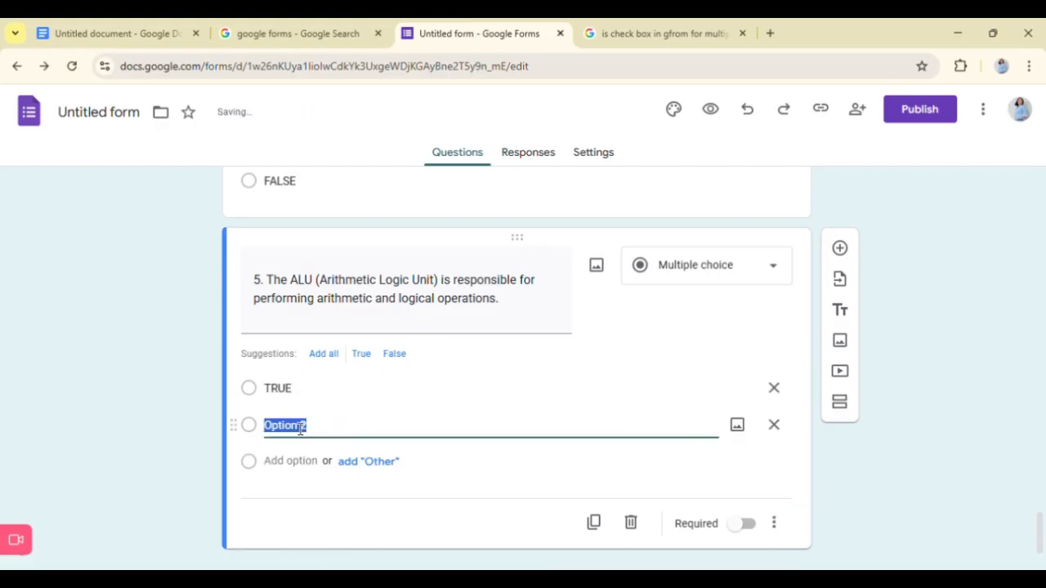
text(D)
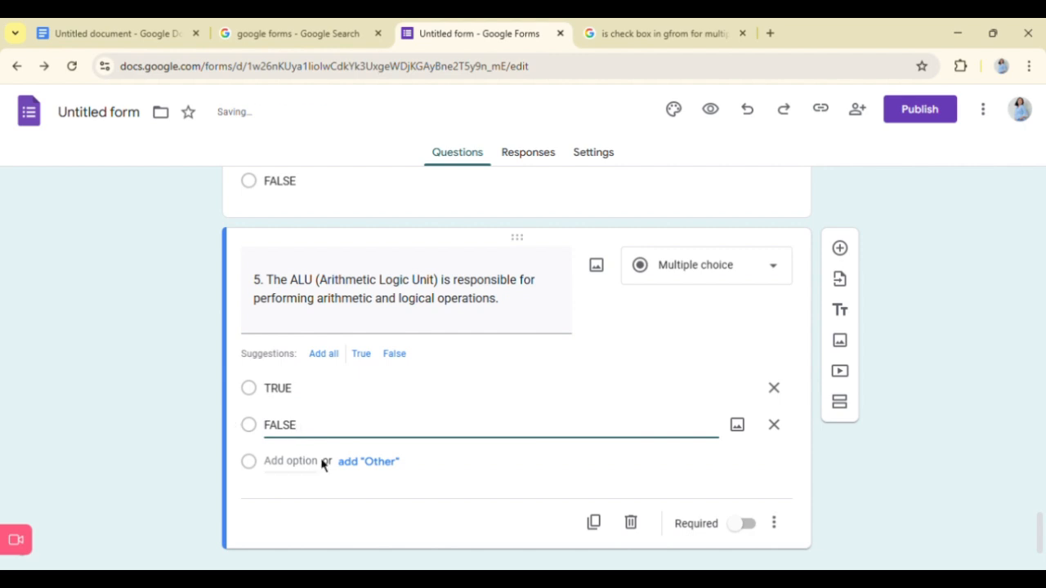
scroll(325, 465, down, 1)
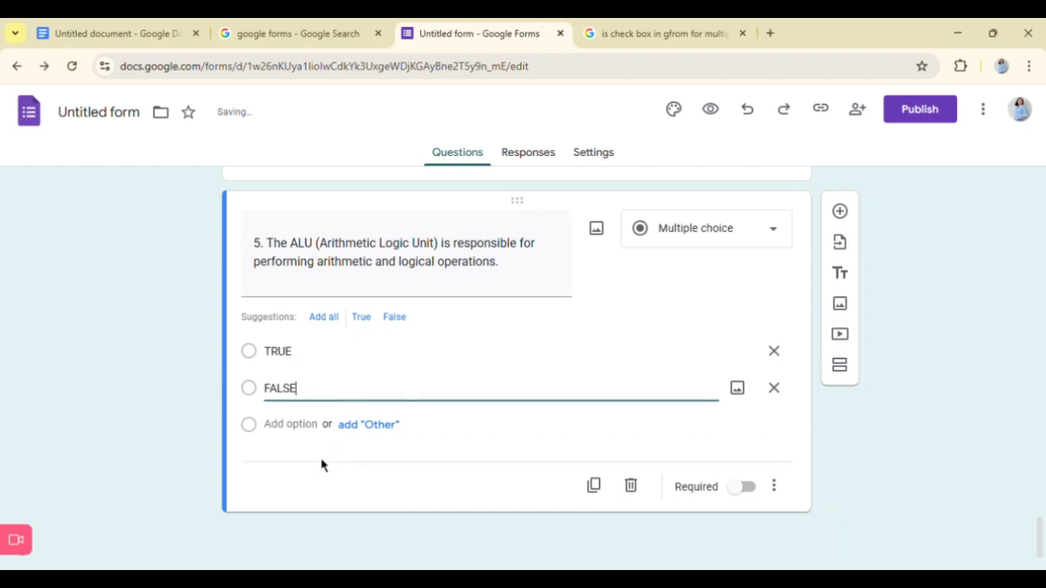
click(742, 486)
- Make true/false question 4 about ROM a required question
scroll(637, 293, up, 3)
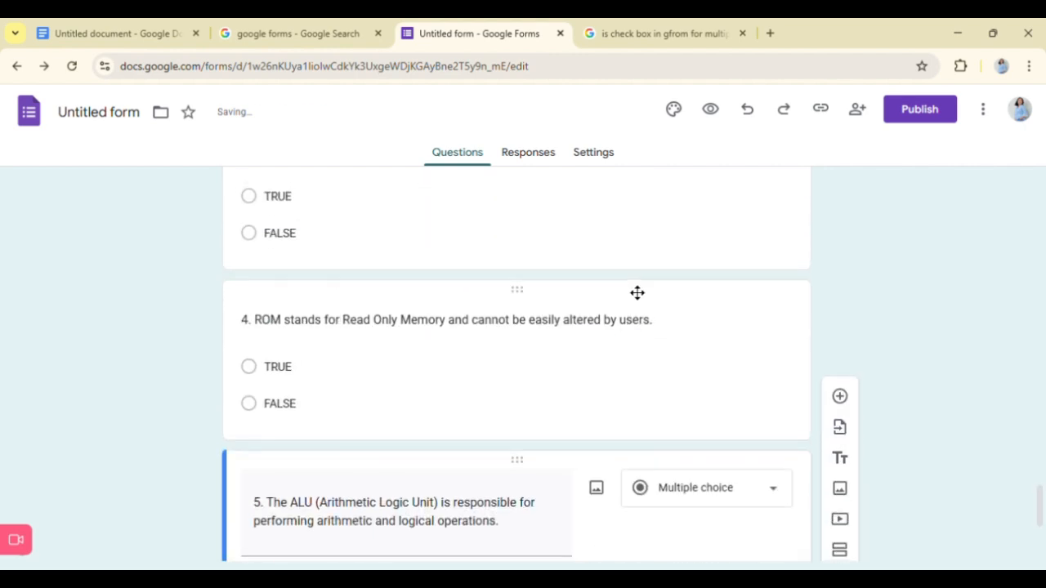
click(637, 293)
scroll(732, 445, down, 2)
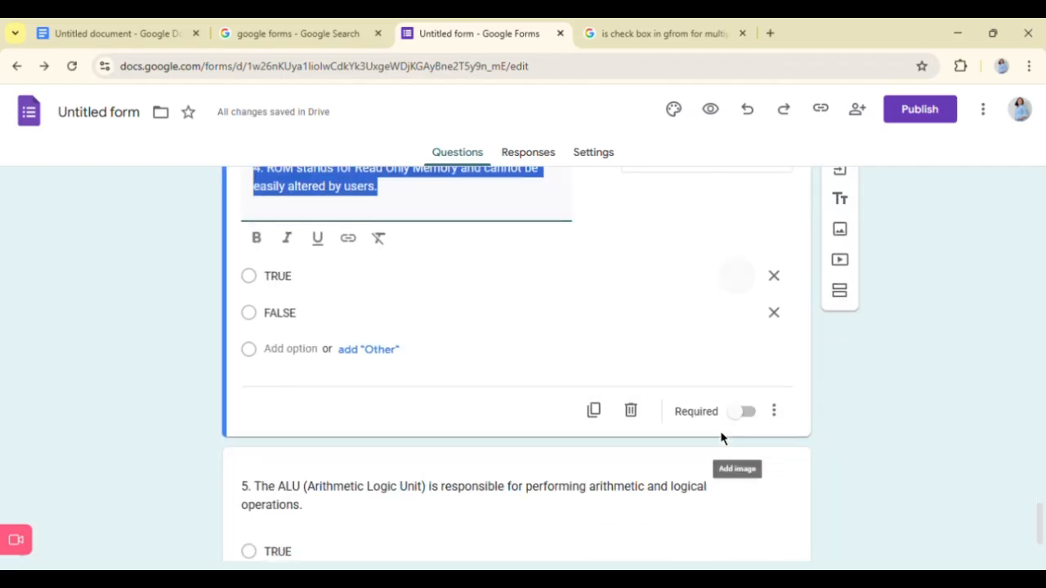
click(748, 413)
scroll(746, 411, up, 1)
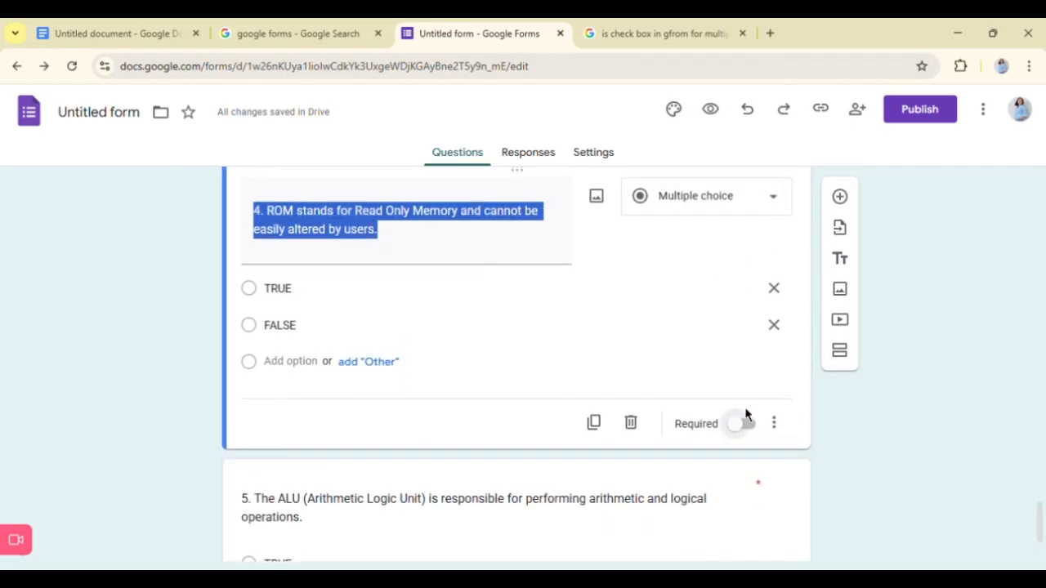
scroll(747, 411, down, 2)
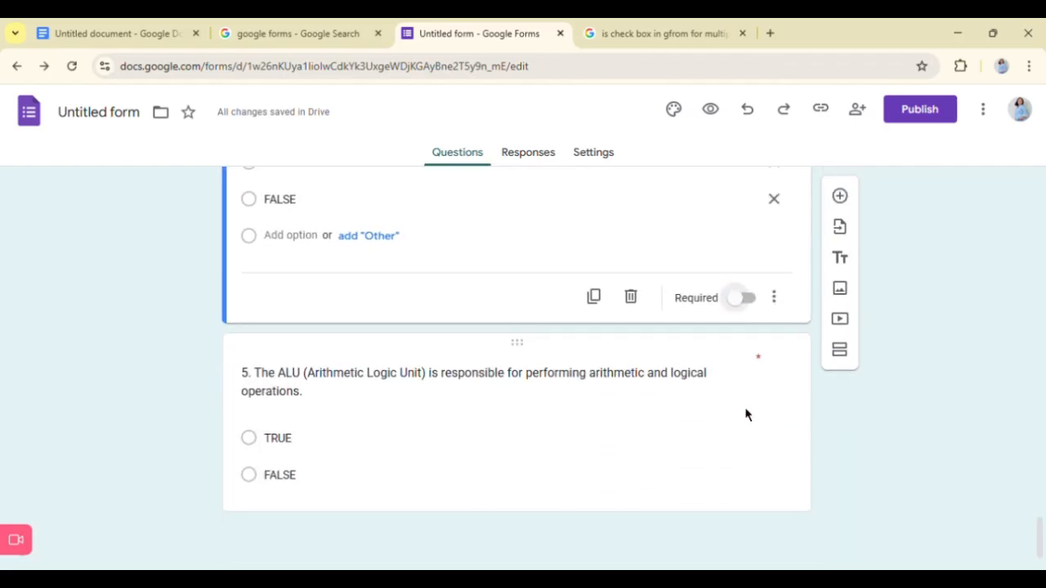
scroll(712, 299, up, 3)
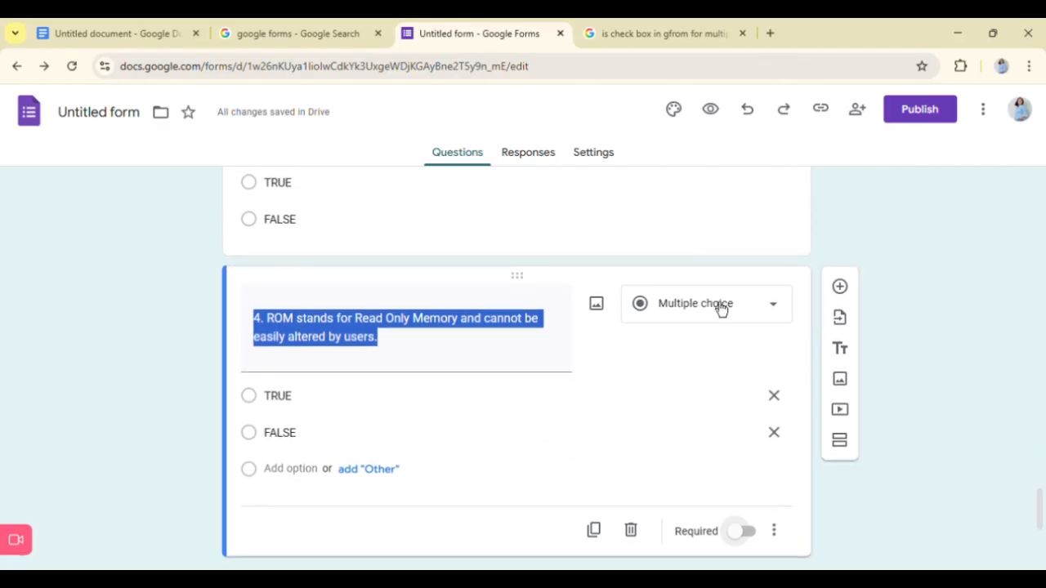
click(745, 535)
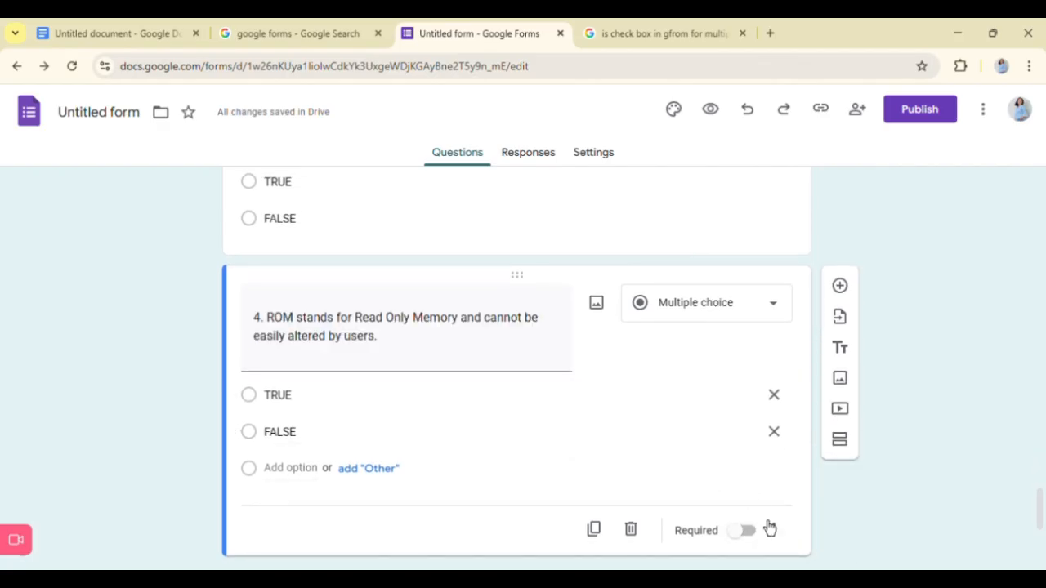
scroll(750, 437, down, 3)
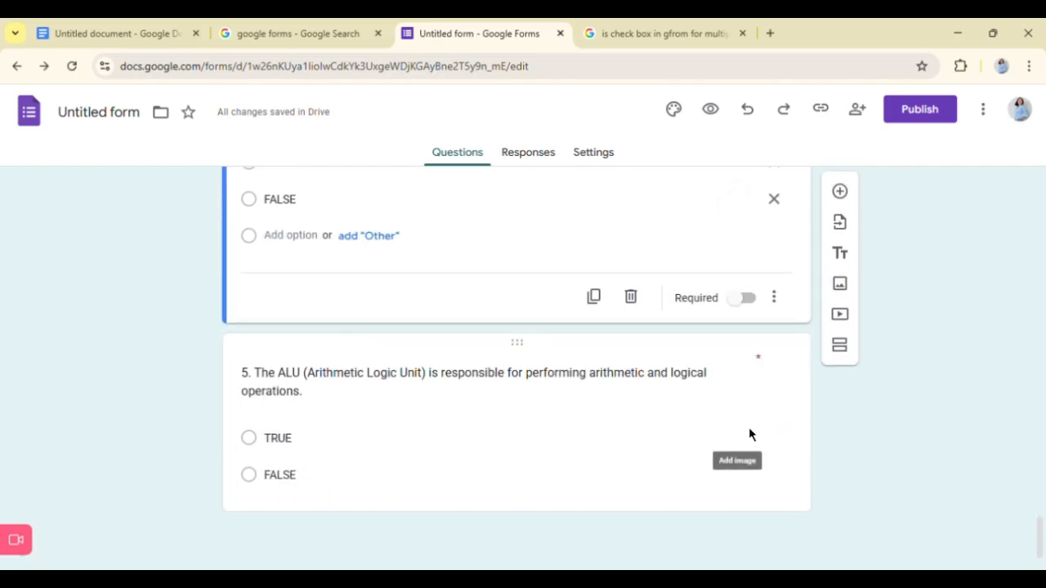
click(750, 435)
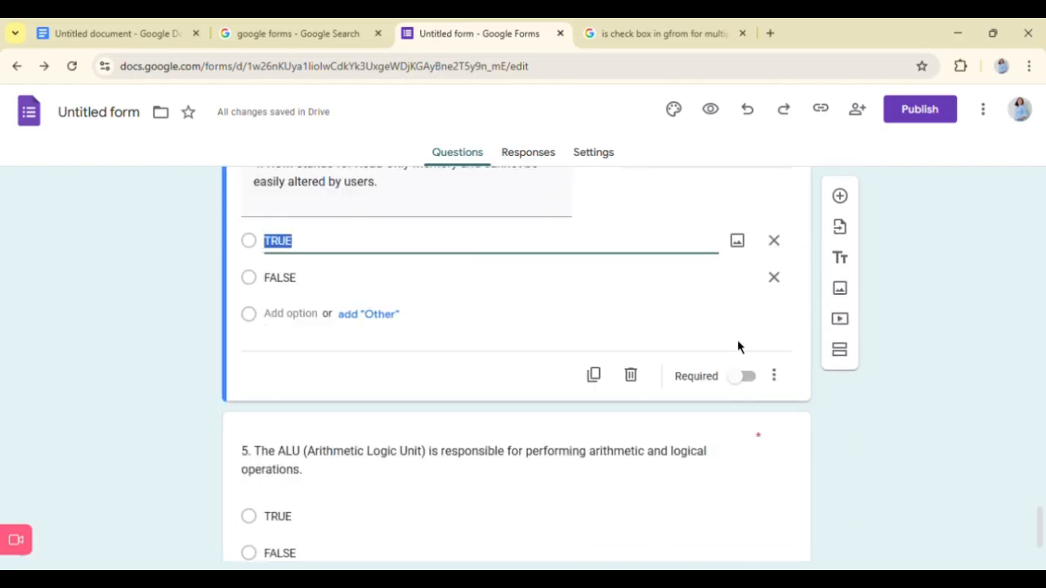
click(747, 377)
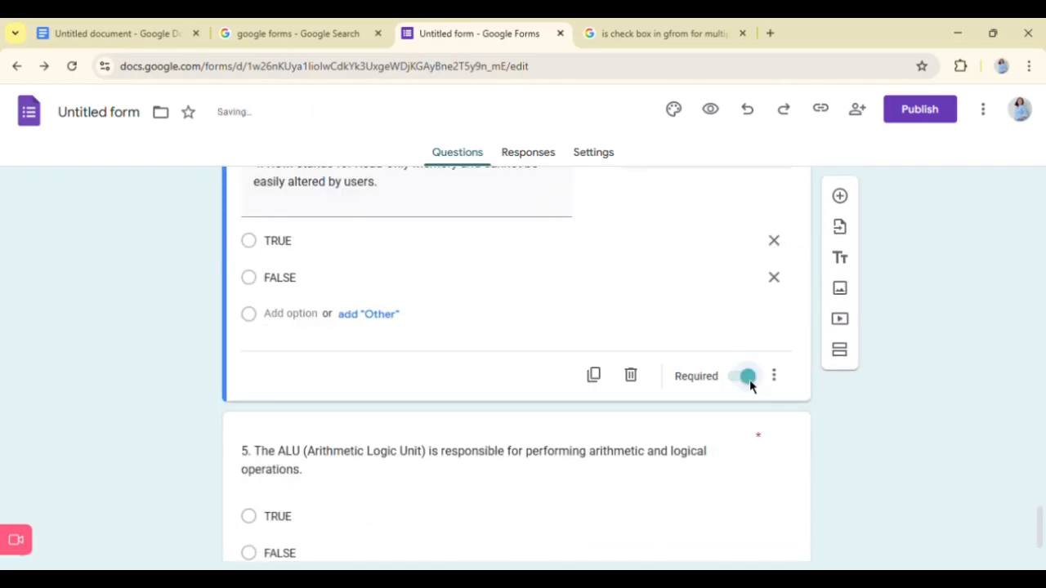
- Make true/false questions 3 about RAM, 2 about output devices and 1 about the CPU required
scroll(719, 290, up, 3)
click(717, 286)
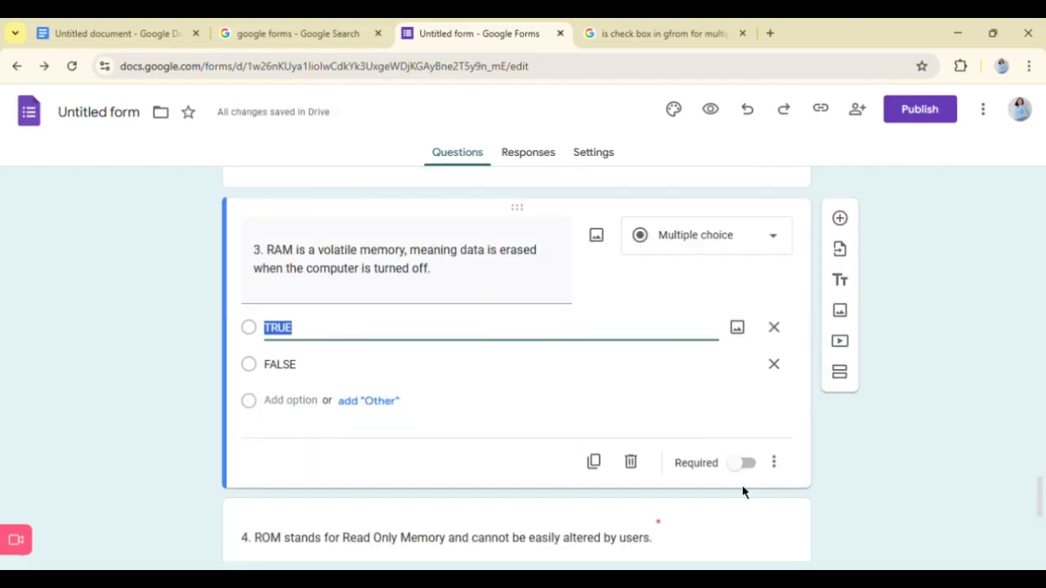
click(748, 463)
scroll(565, 213, up, 2)
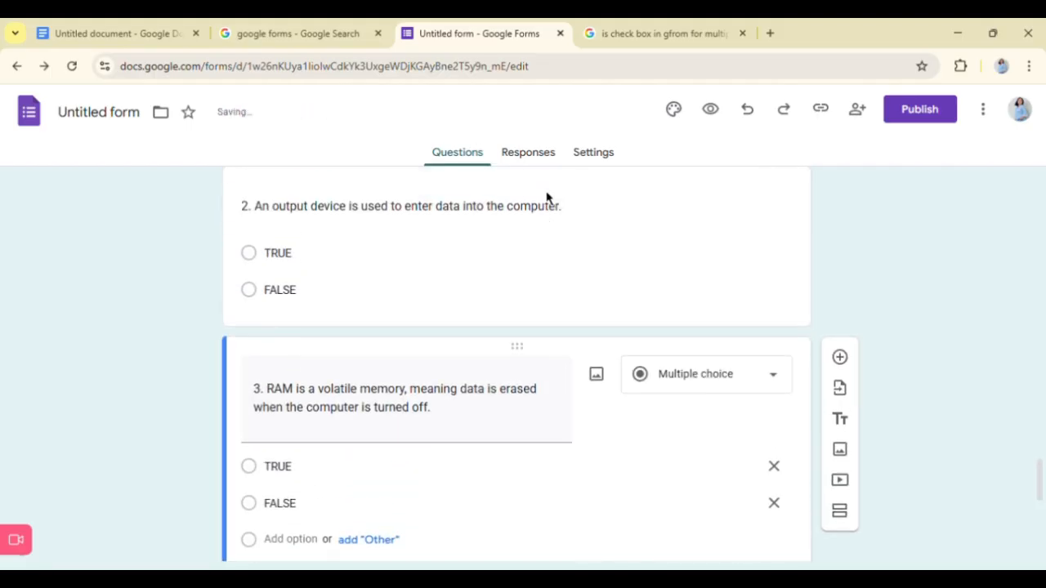
click(671, 253)
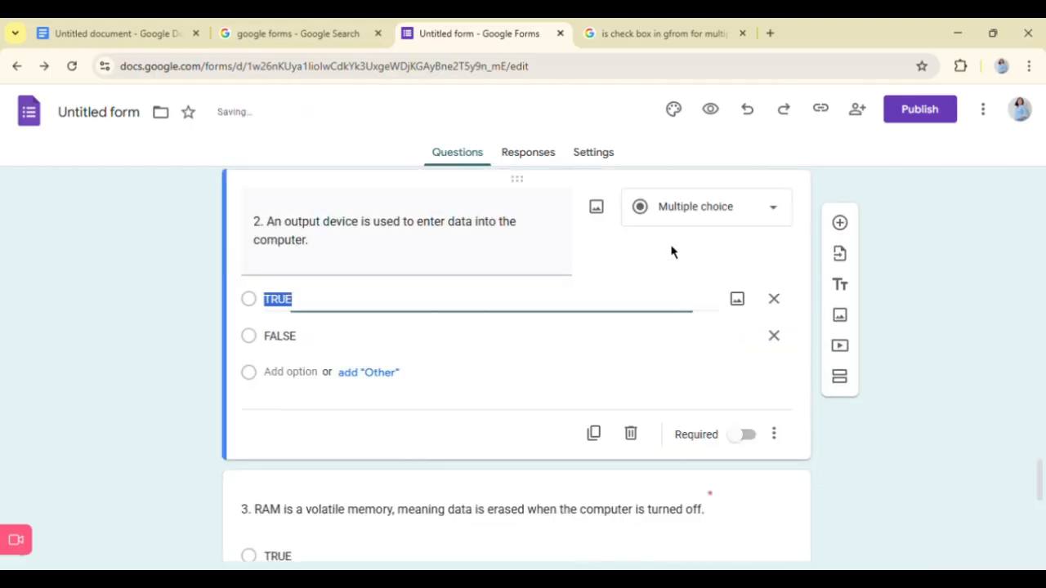
click(750, 439)
scroll(666, 275, up, 3)
click(674, 347)
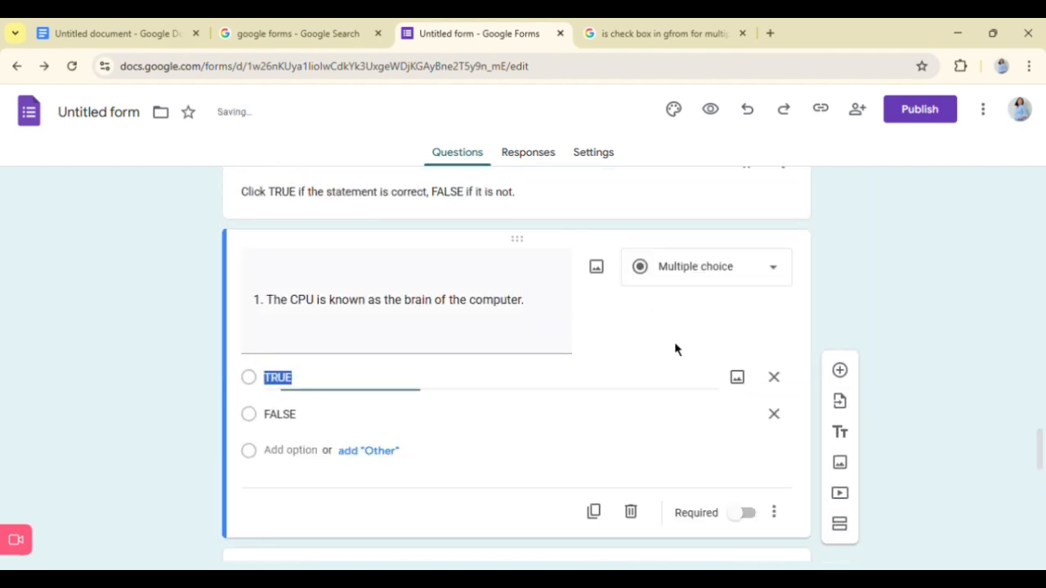
click(751, 521)
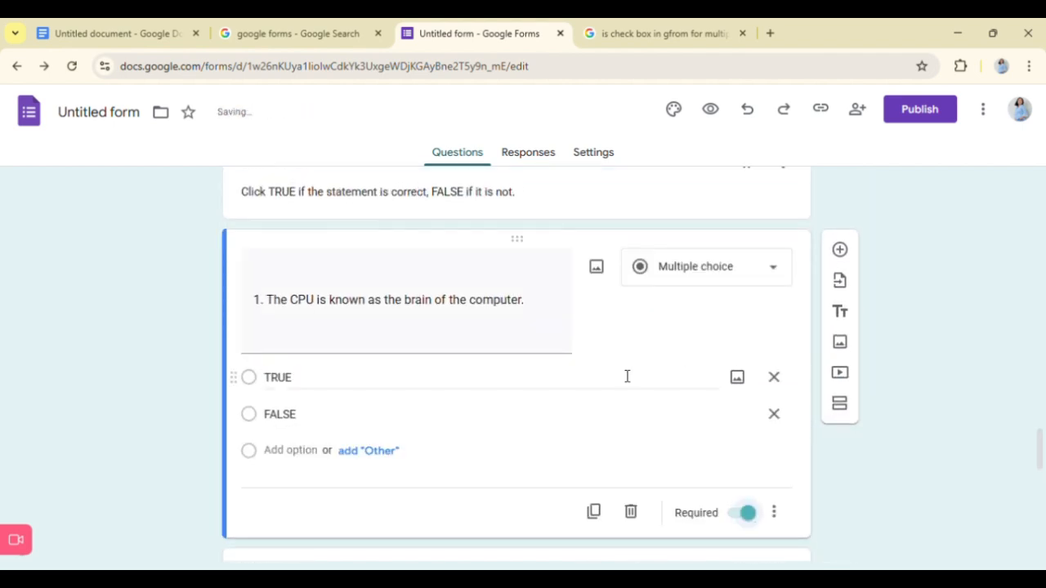
- Add a question after question 5 and paste "6. Application software includes programs like MS Word and Photoshop." from the Google Doc
scroll(604, 355, down, 10)
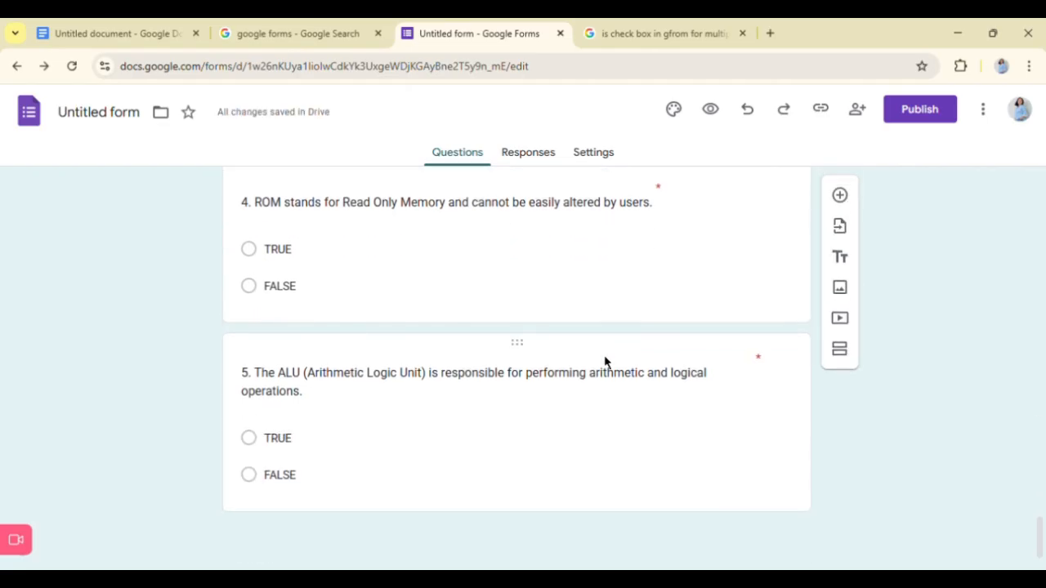
click(604, 362)
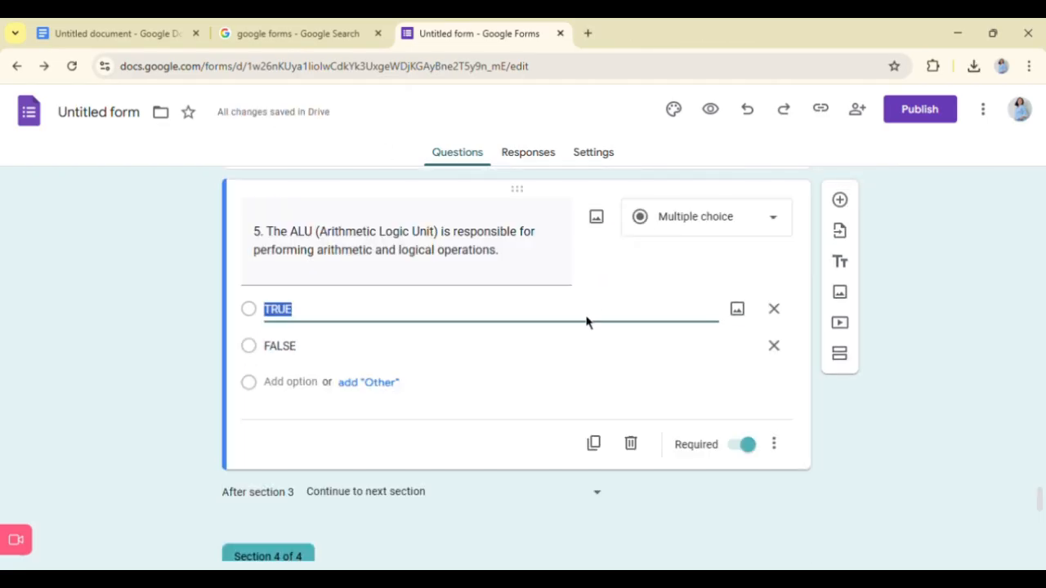
click(847, 202)
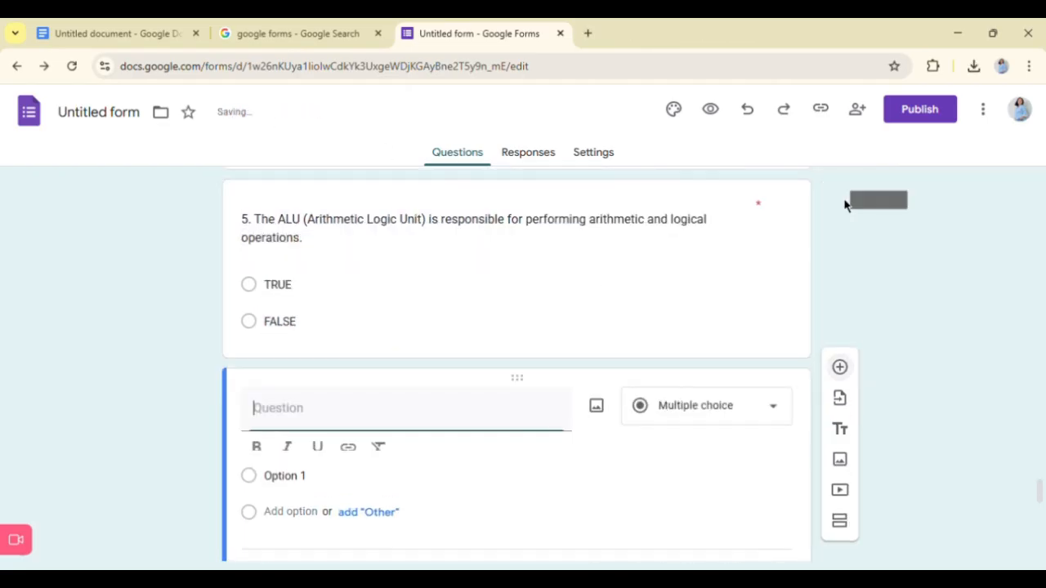
key(ctrl+1)
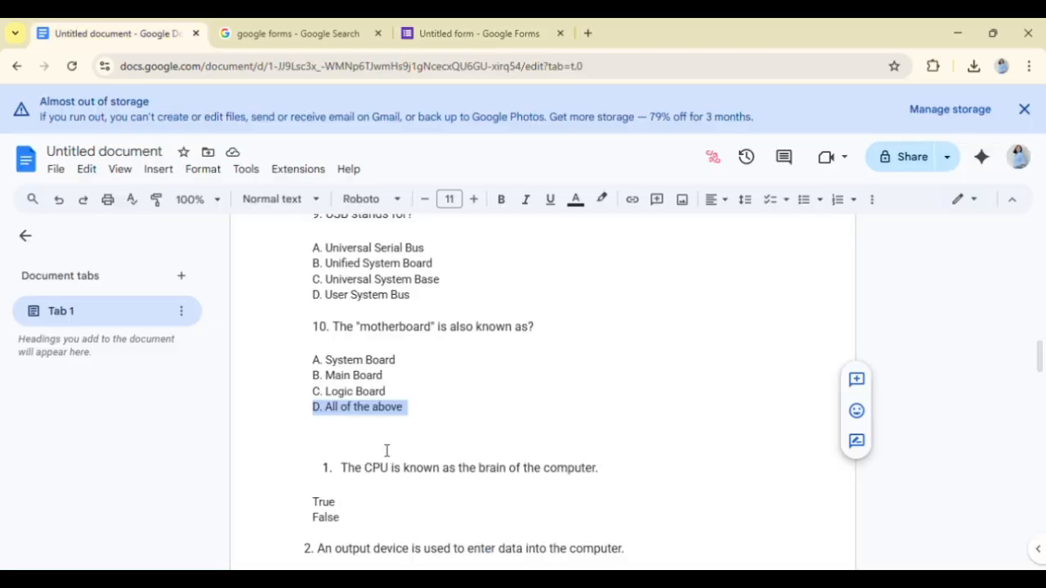
scroll(455, 417, down, 8)
scroll(456, 416, down, 2)
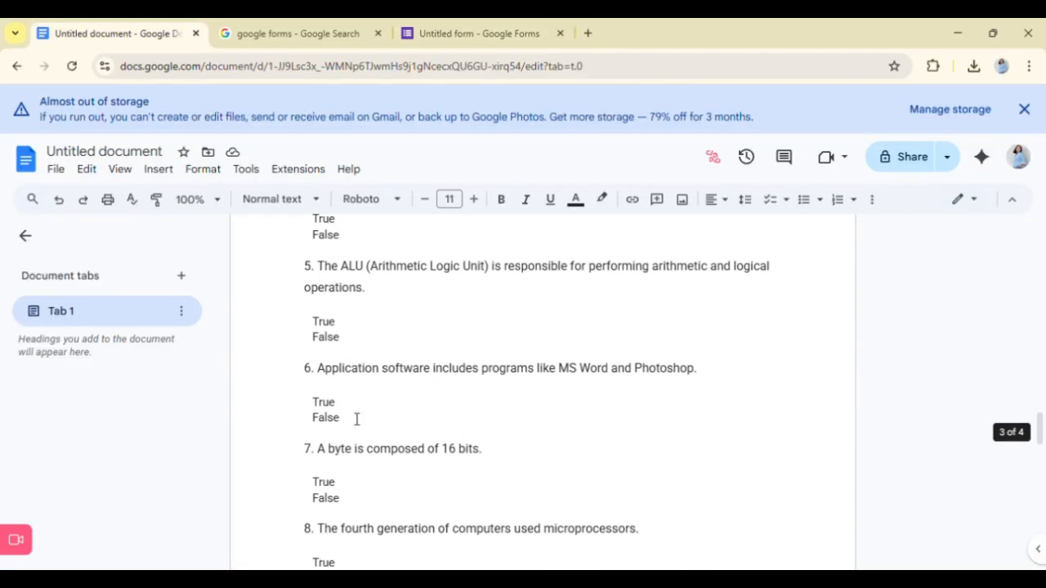
drag(308, 389, 737, 378)
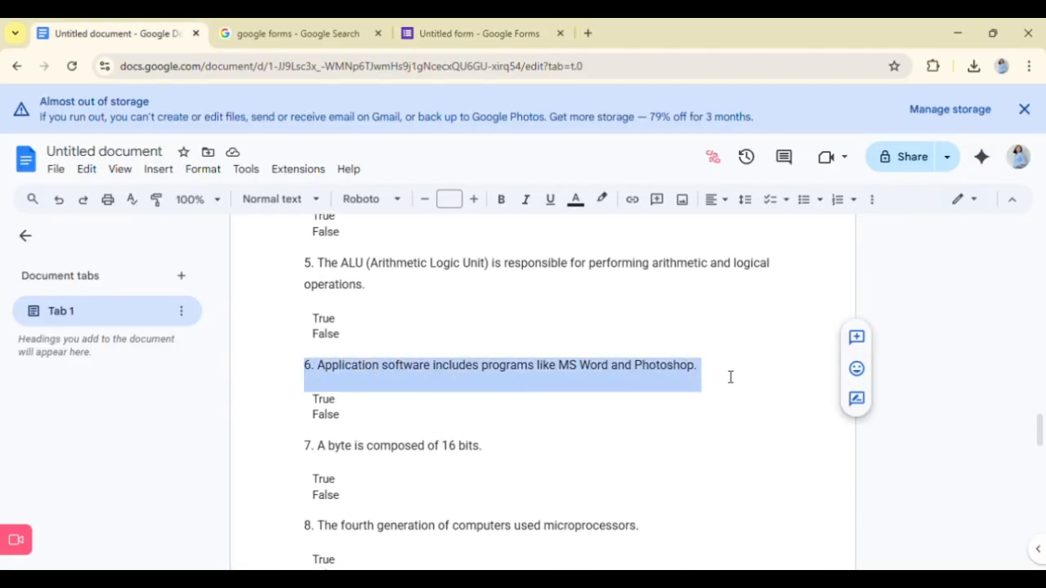
key(ctrl+c)
click(474, 33)
key(ctrl+v)
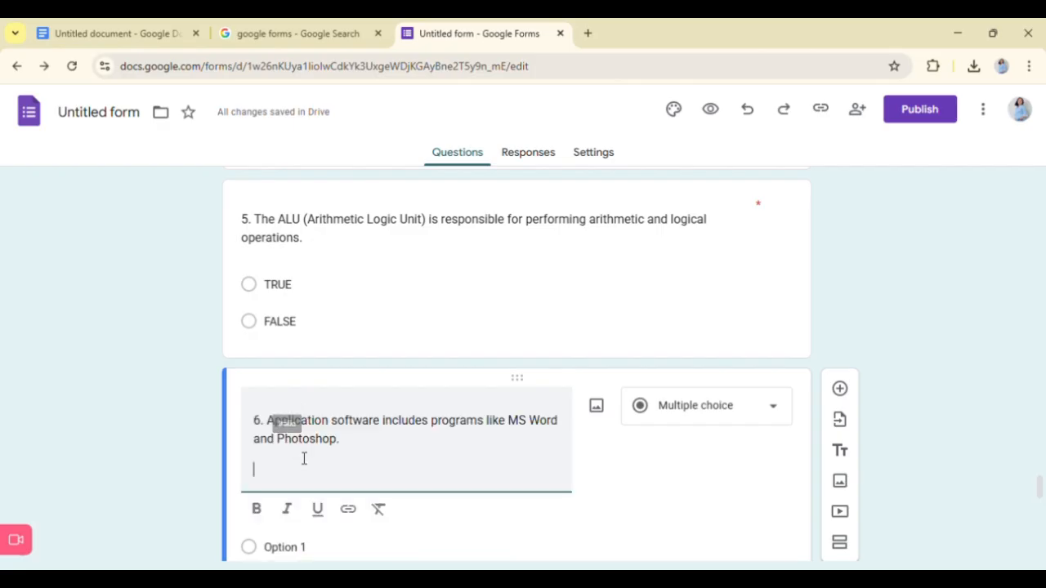
key(BackSpace)
- Give question 6 about application software the answer options TRUE and FALSE and make it required
scroll(292, 470, down, 2)
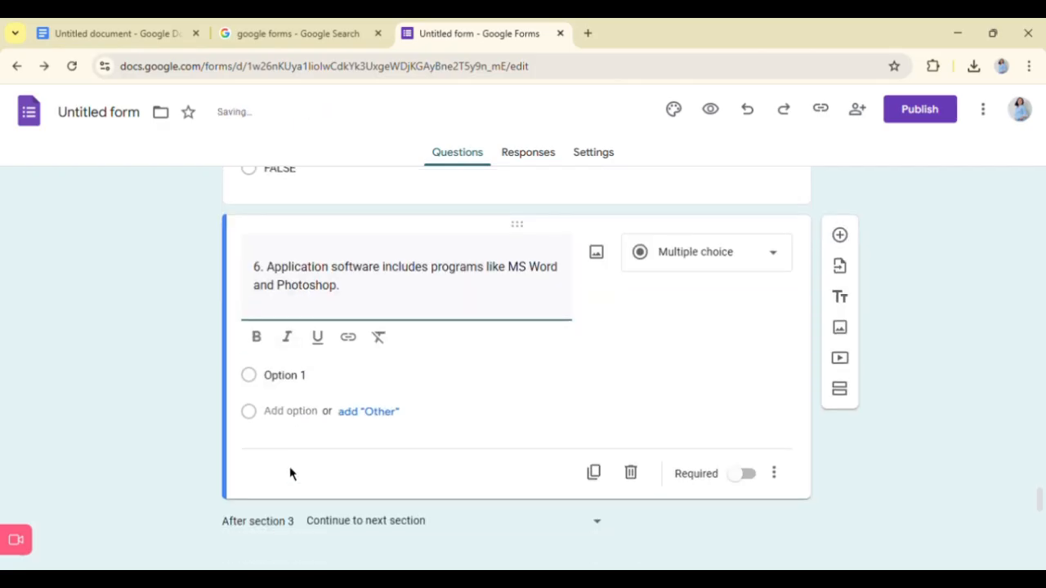
click(290, 374)
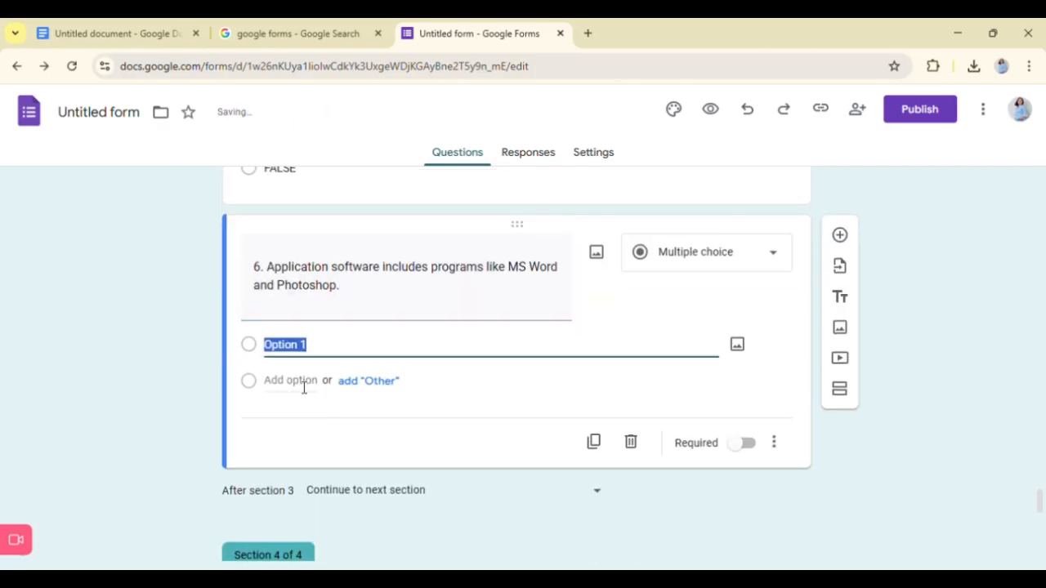
text(TRUE)
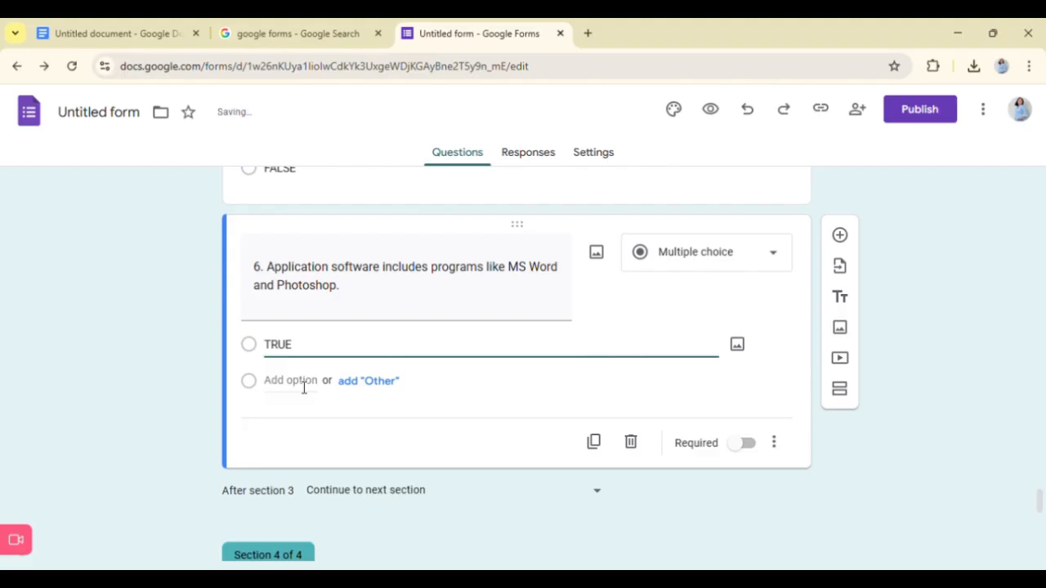
click(294, 391)
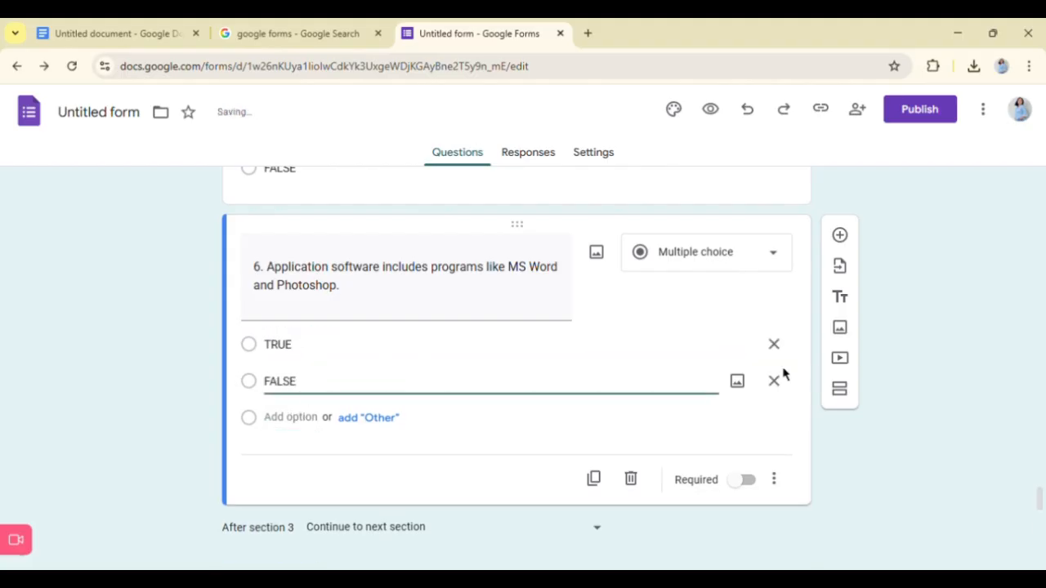
click(744, 480)
scroll(666, 368, up, 2)
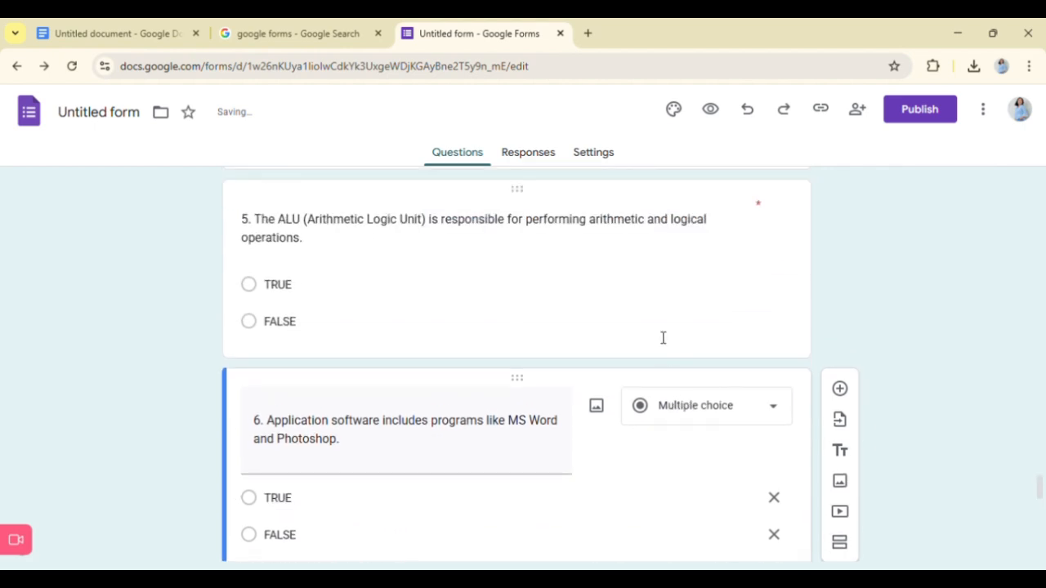
- Add a question after question 6 and paste "7. A byte is composed of 16 bits." from the Google Doc
scroll(651, 327, down, 5)
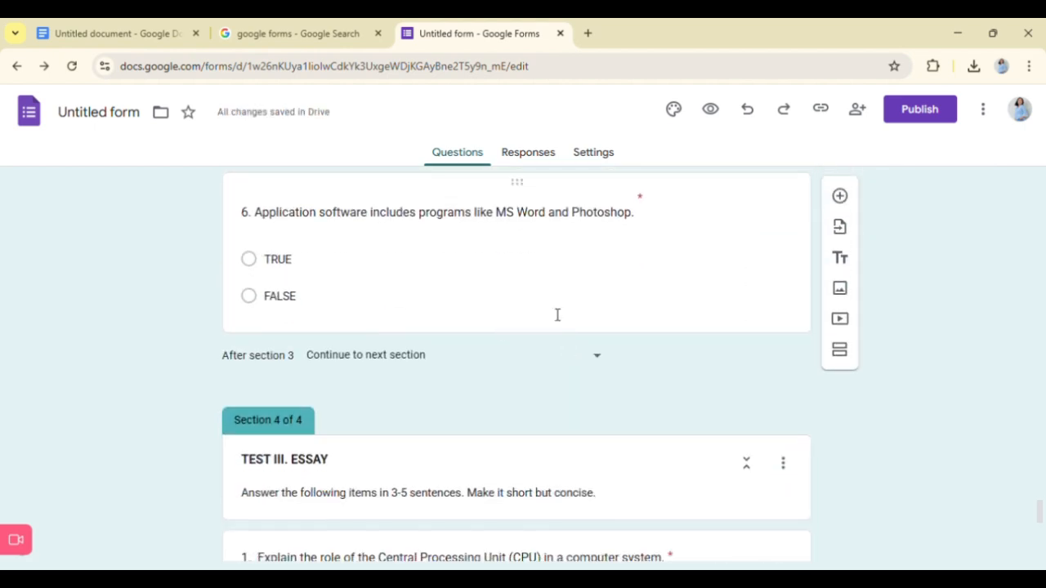
click(557, 315)
click(840, 198)
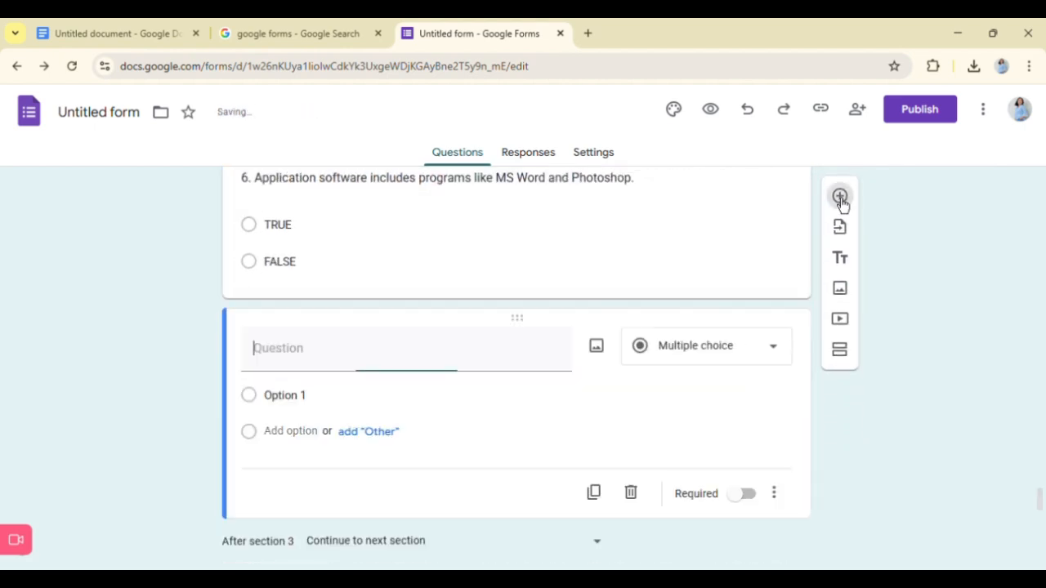
click(65, 33)
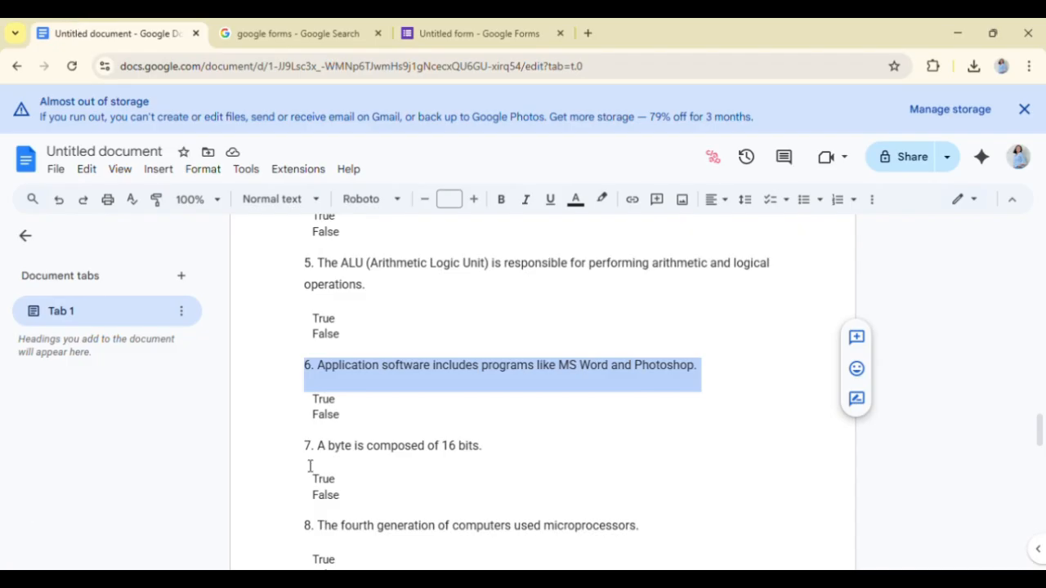
drag(310, 466, 496, 465)
click(490, 34)
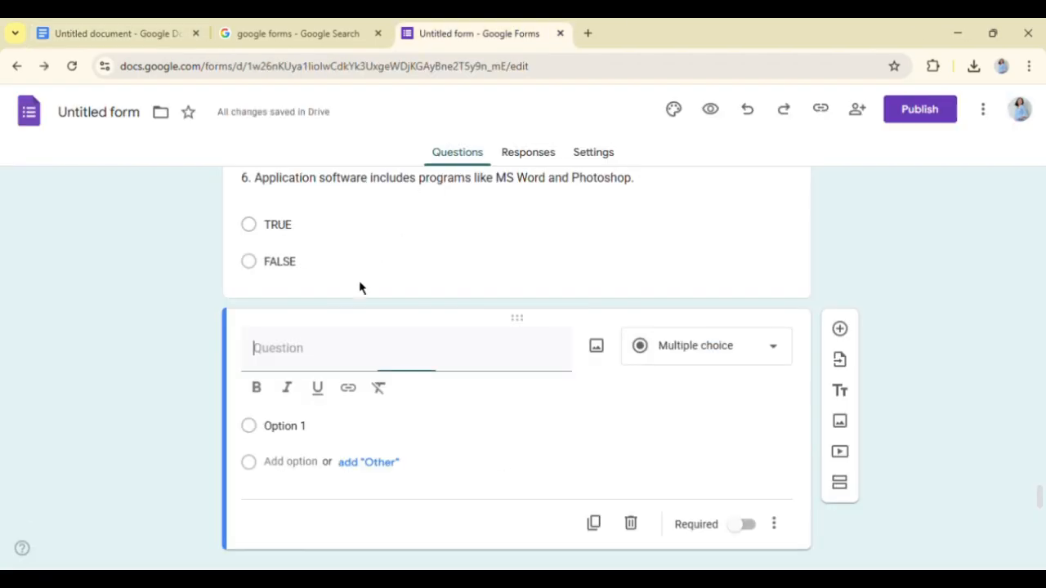
key(ctrl+v)
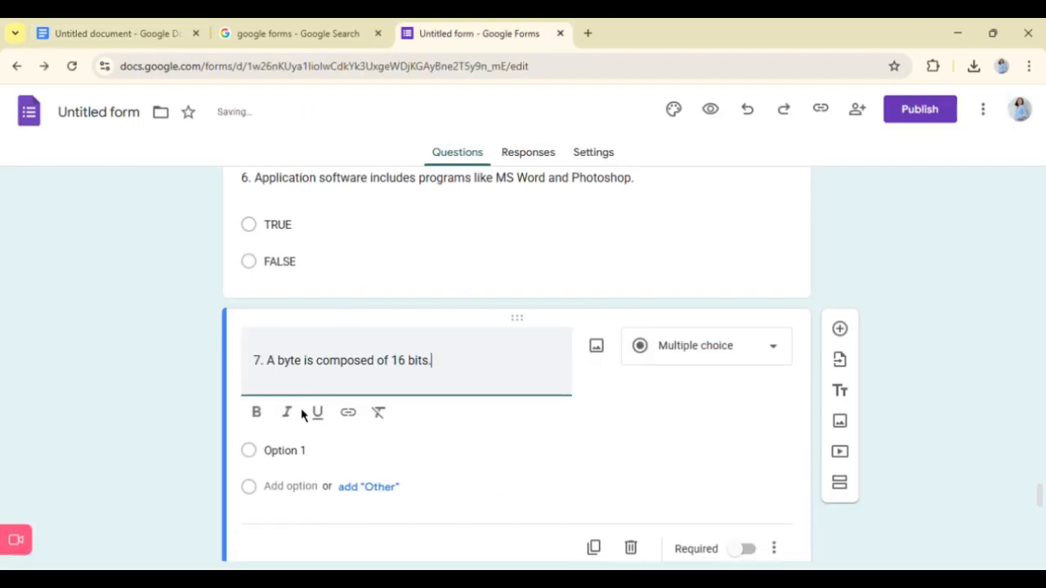
- Give question 7 about the byte the answer options TRUE and FALSE and make it required
click(282, 482)
text(TRUE)
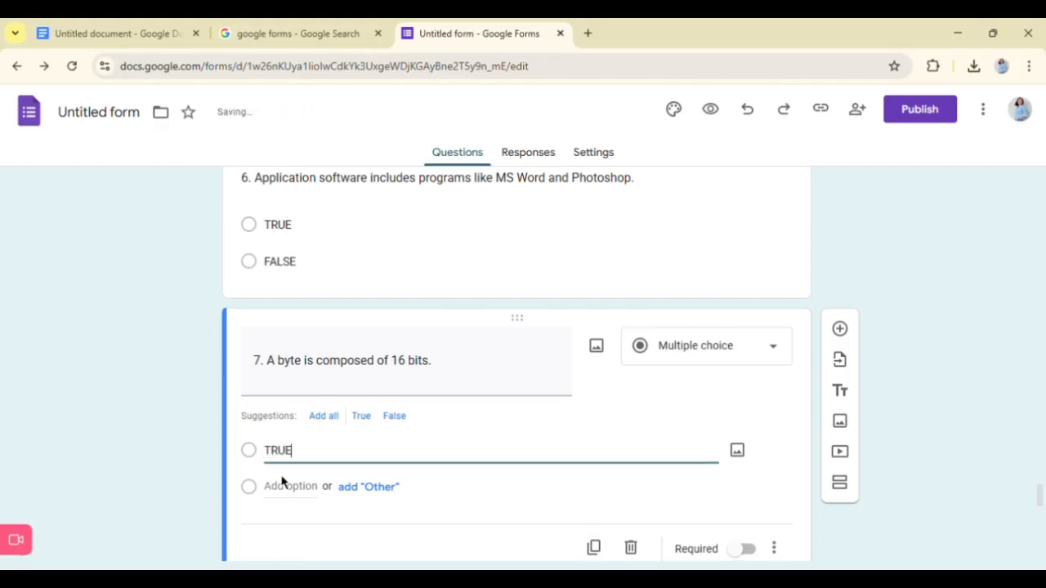
click(291, 488)
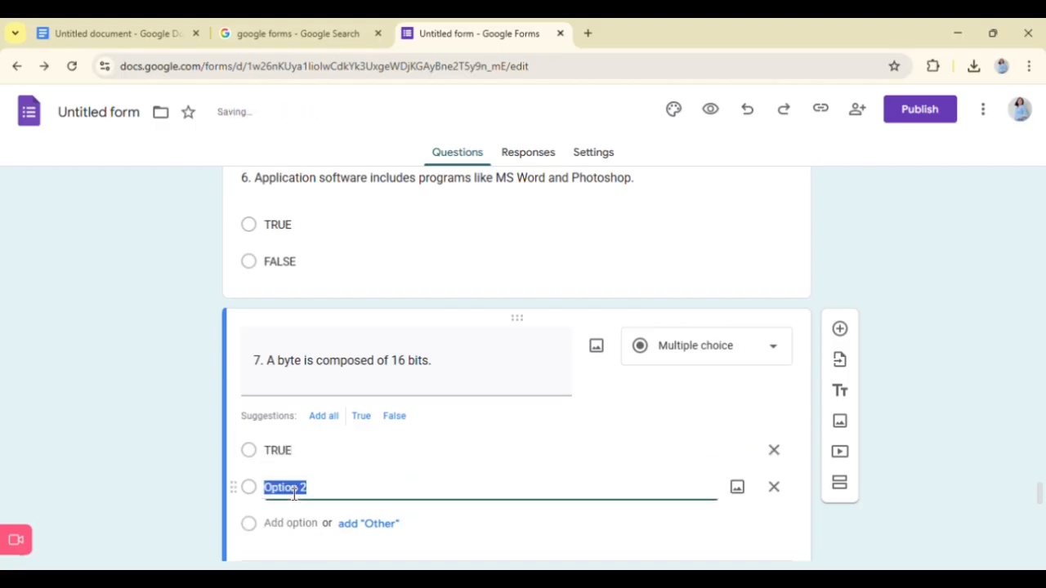
scroll(343, 493, down, 2)
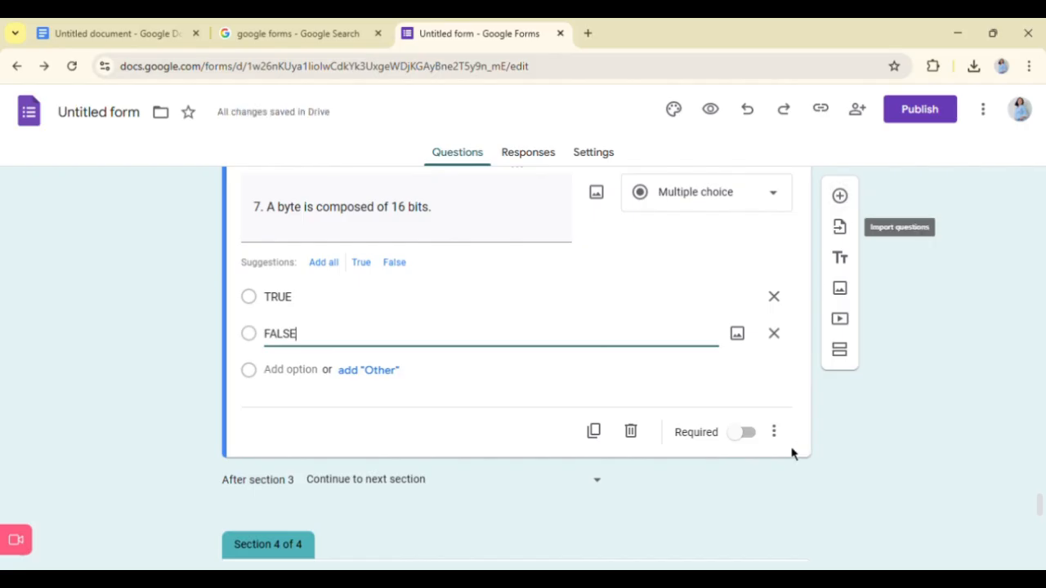
click(745, 432)
- Add a question after question 7 and paste "8. The fourth generation of computers used microprocessors." from the Google Doc
click(840, 196)
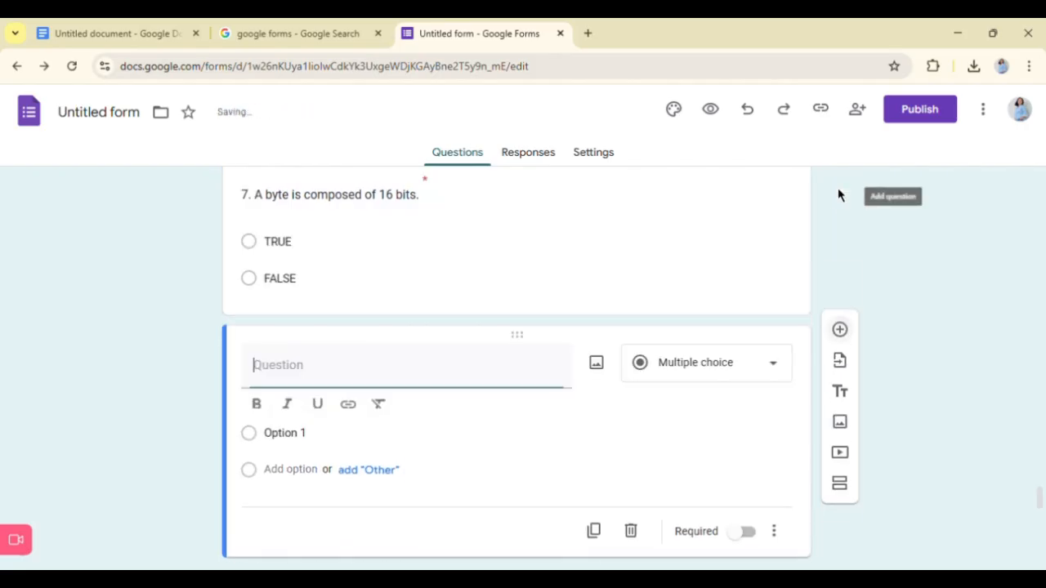
click(148, 25)
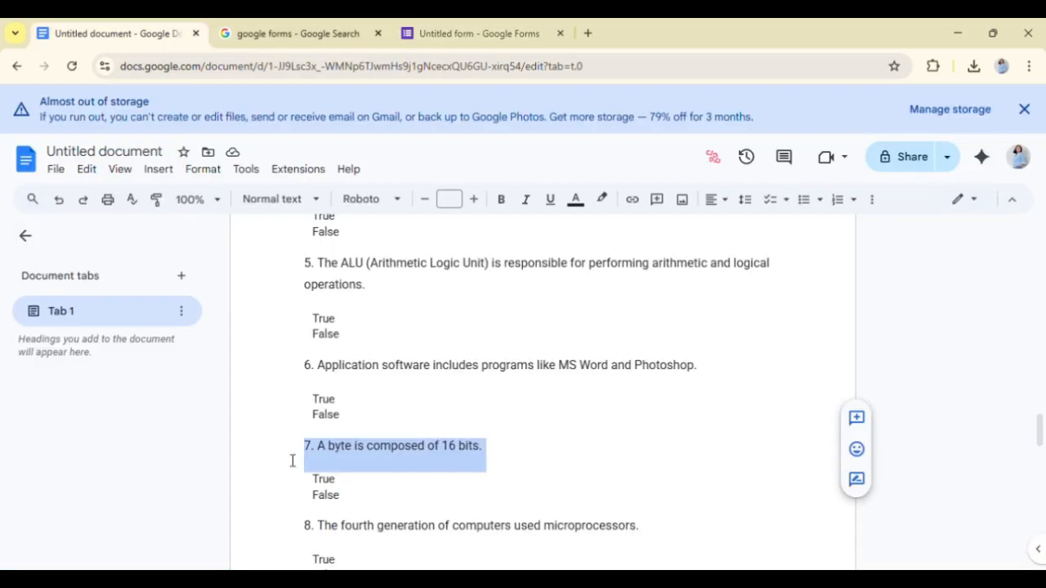
scroll(302, 474, down, 1)
drag(304, 449, 694, 469)
key(ctrl+c)
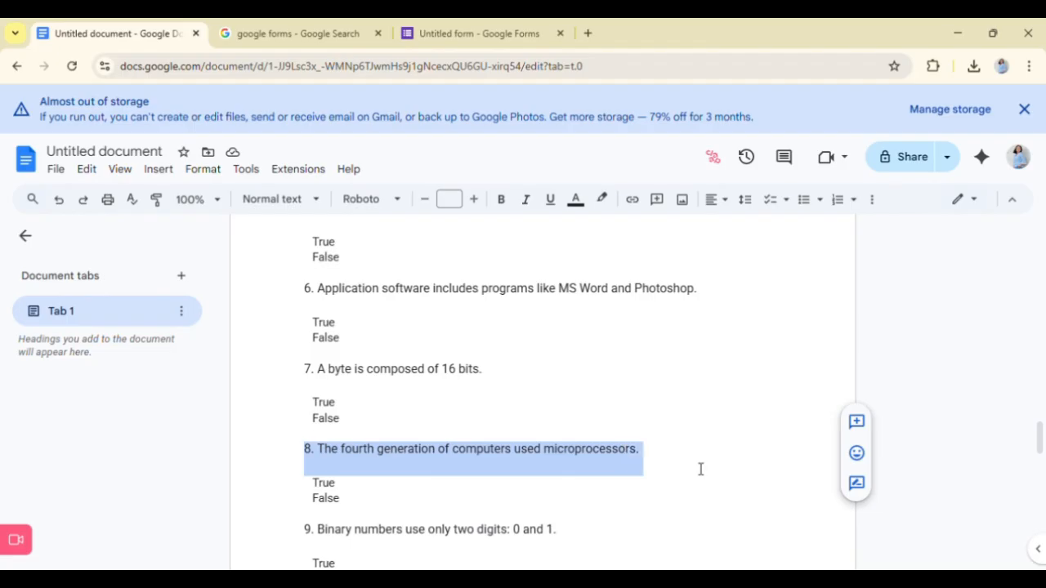
click(482, 31)
key(ctrl+v)
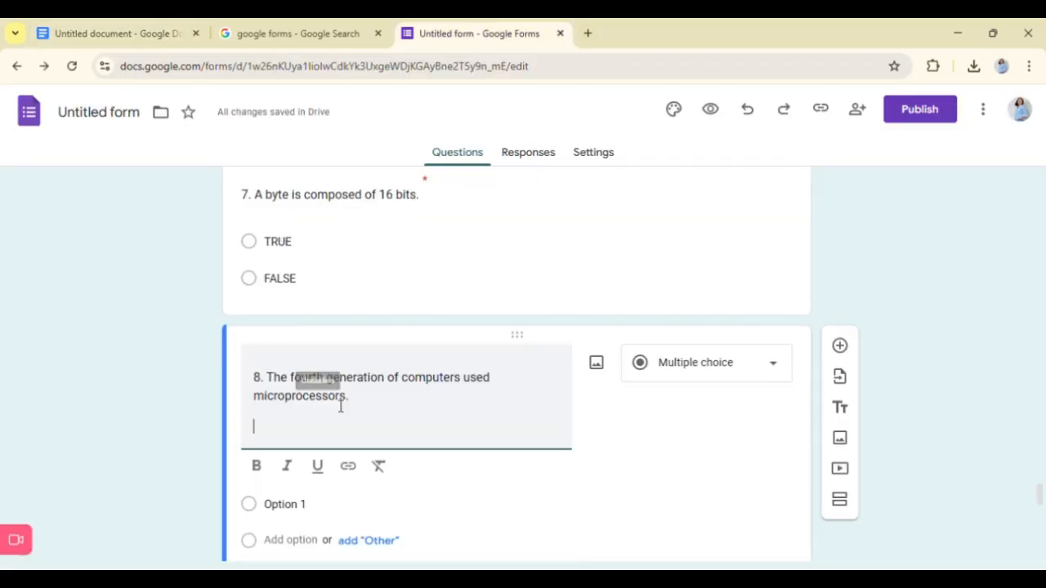
key(BackSpace)
- Give question 8 about fourth-generation computers the answer options TRUE and FALSE and make it required
click(294, 497)
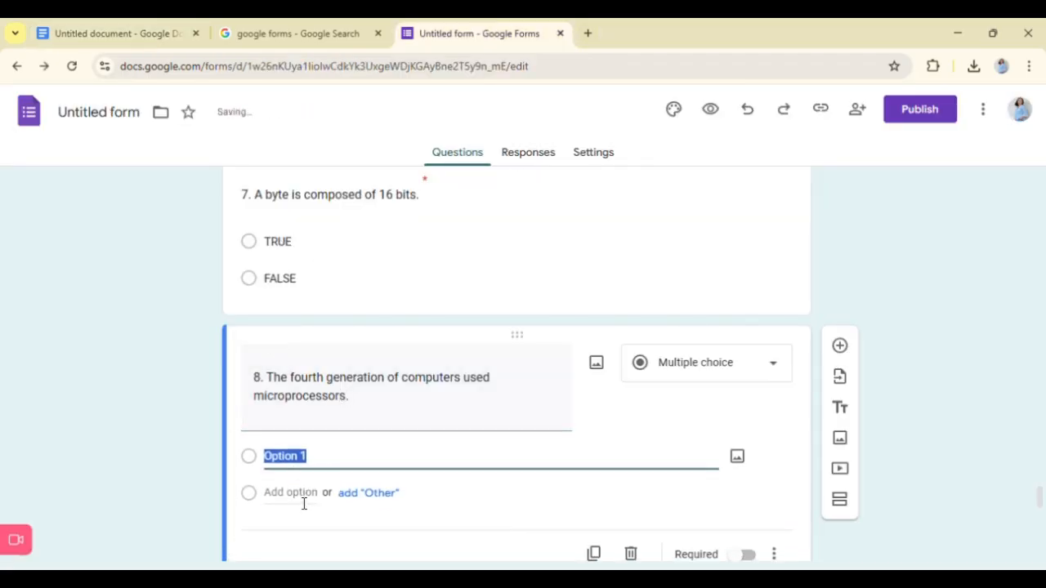
text(TRUE)
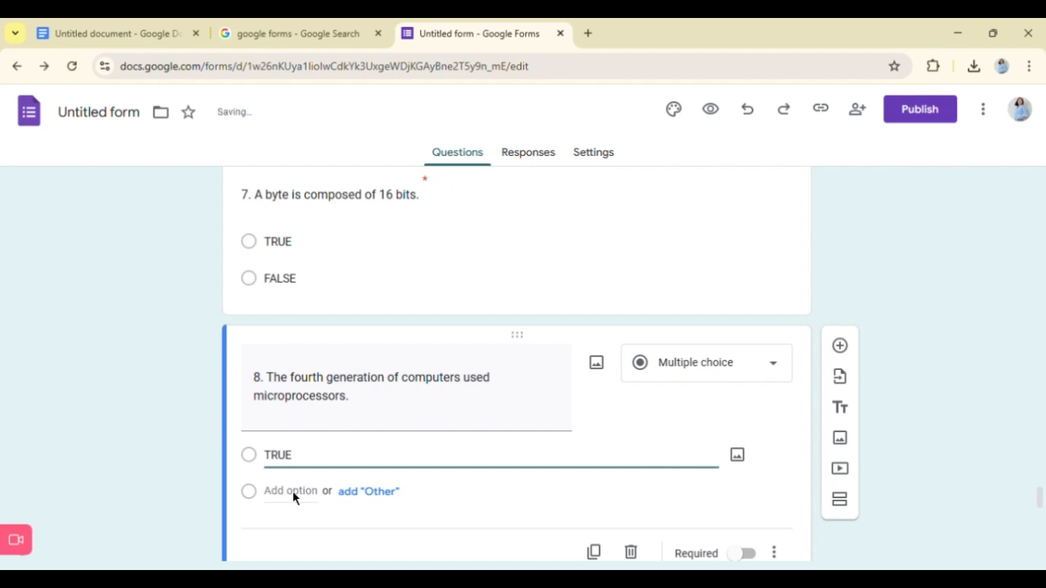
click(291, 500)
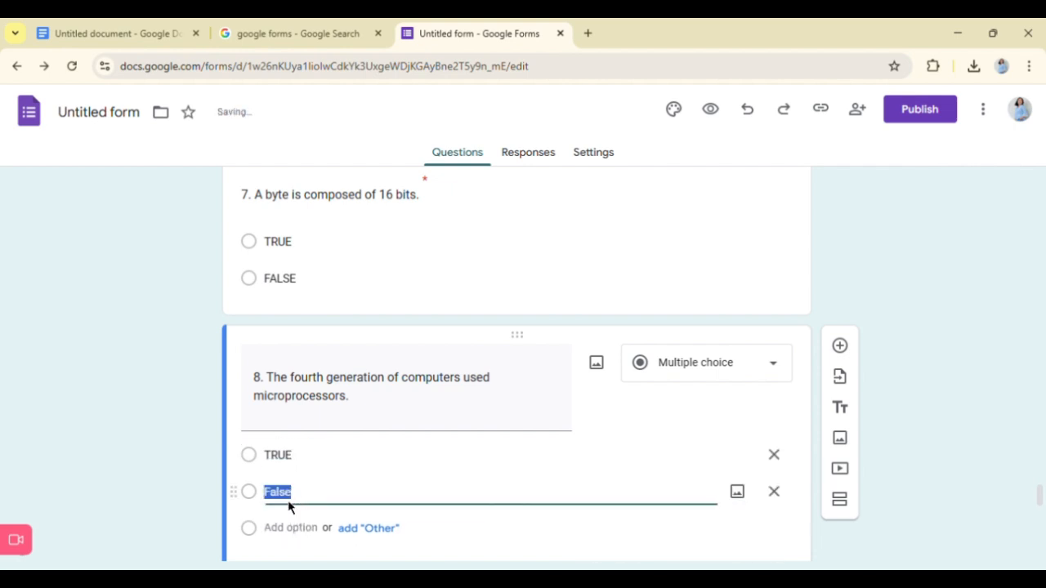
text(FALSE)
scroll(490, 458, down, 3)
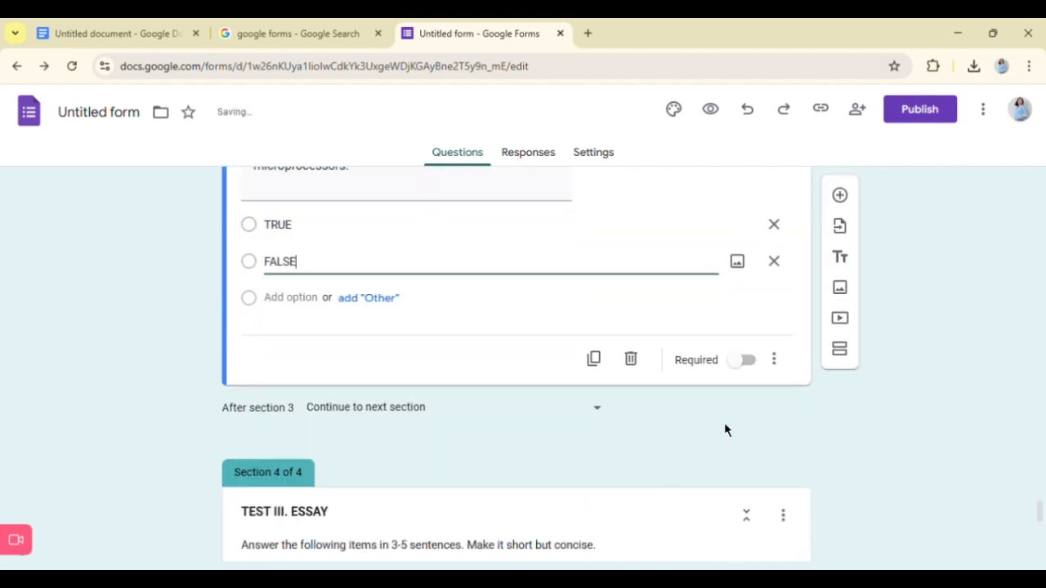
click(748, 362)
- Add a question after question 8 and paste "9. Binary numbers use only two digits: 0 and 1." from the Google Doc
scroll(760, 368, up, 2)
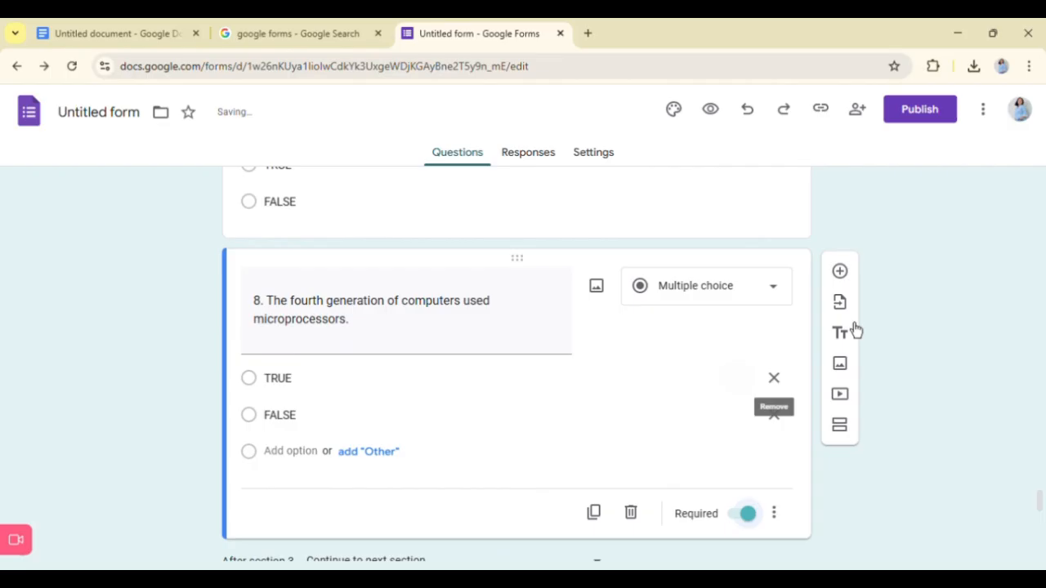
click(839, 271)
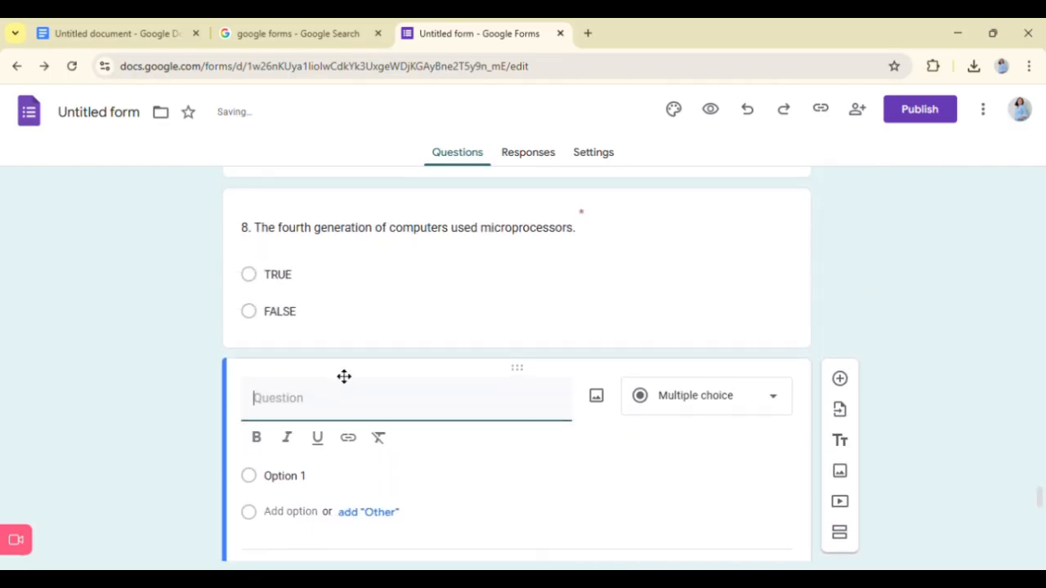
key(ctrl+1)
scroll(302, 474, down, 3)
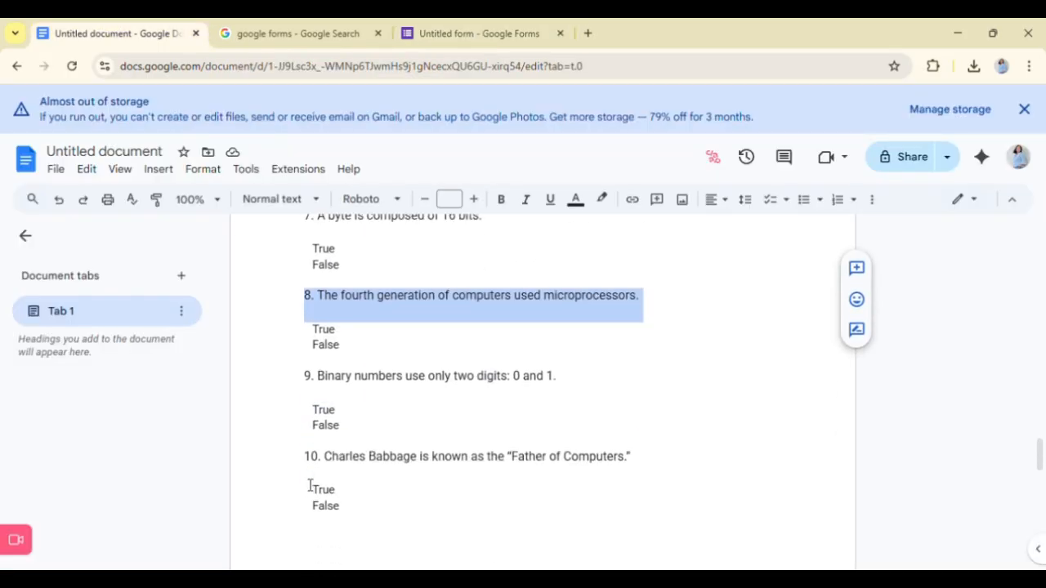
drag(309, 300, 581, 307)
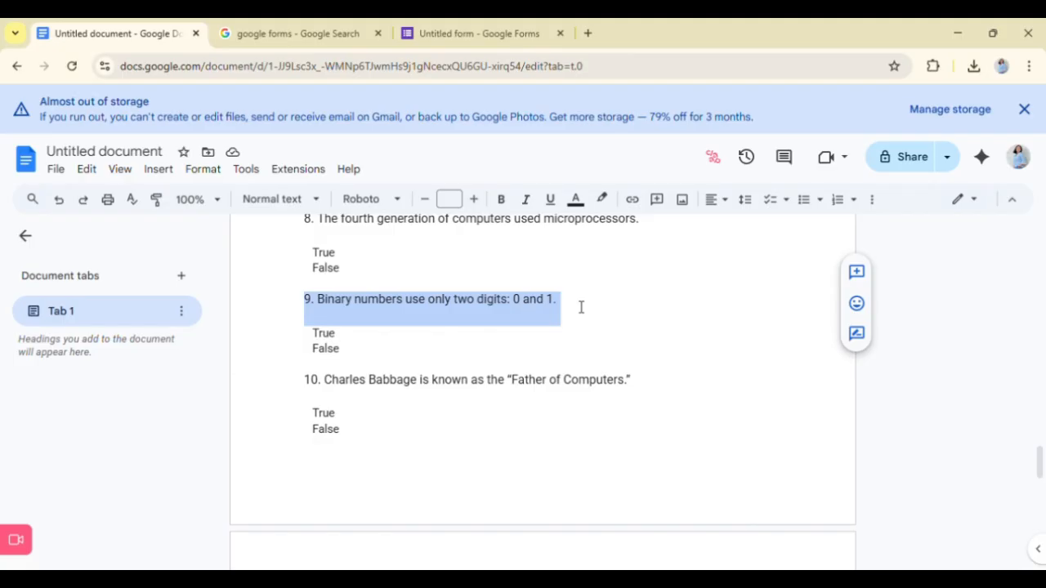
key(ctrl+c)
key(ctrl+3)
key(ctrl+v)
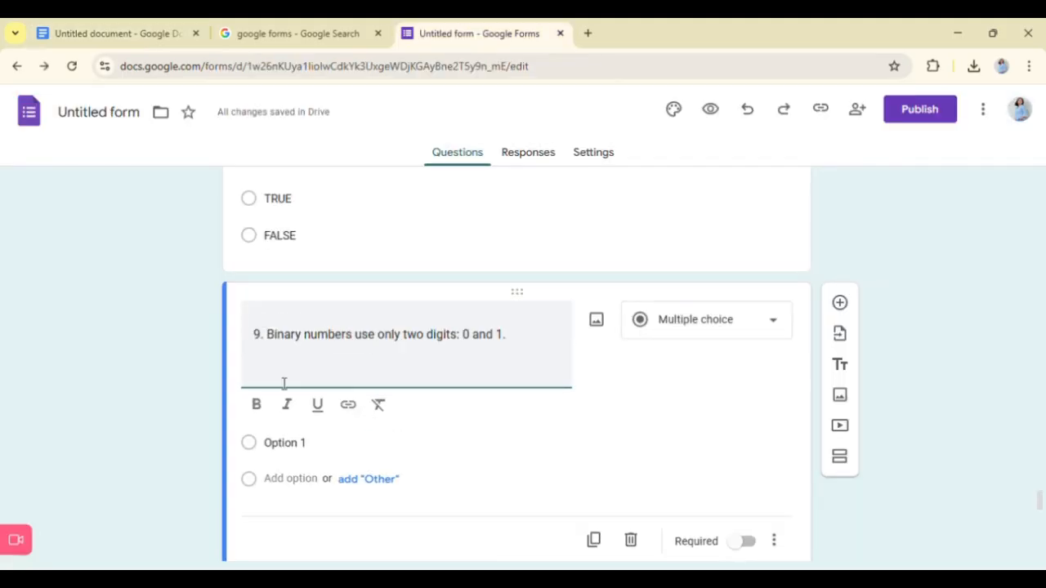
key(BackSpace)
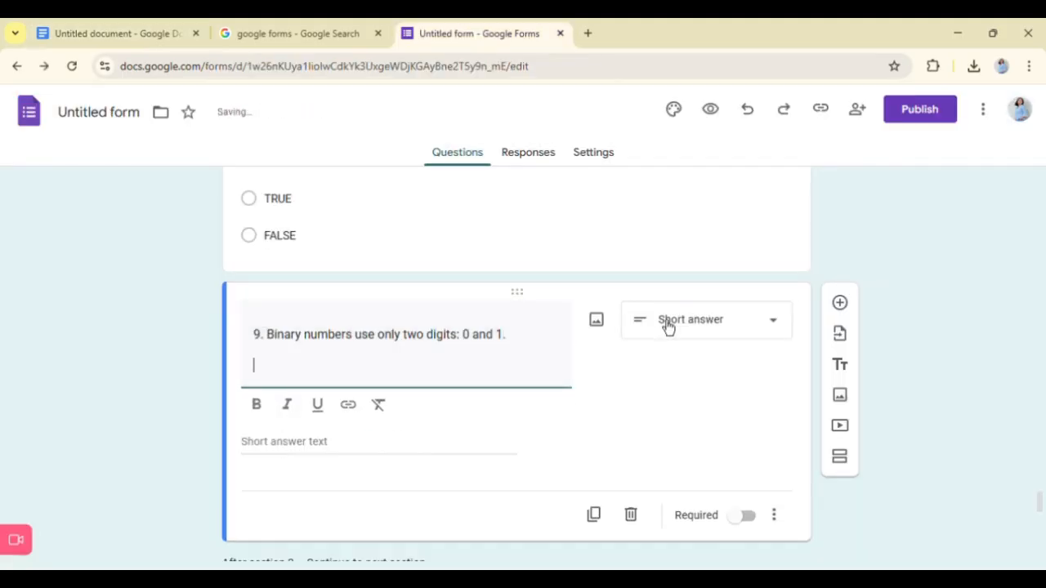
- Set question 9 about binary numbers to Multiple choice with the options TRUE and FALSE and make it required
scroll(694, 335, up, 3)
scroll(628, 383, down, 2)
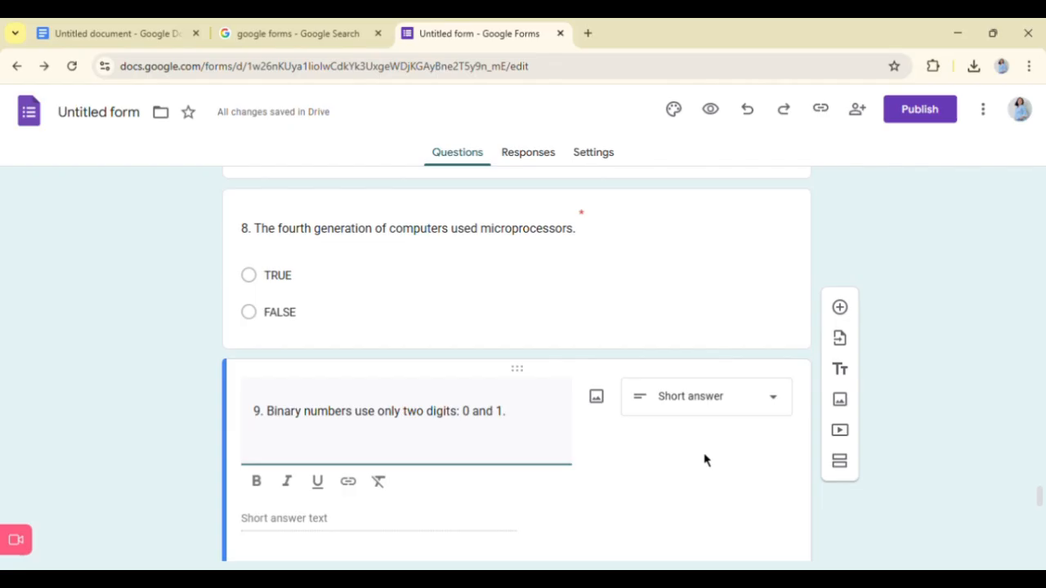
click(716, 405)
click(678, 234)
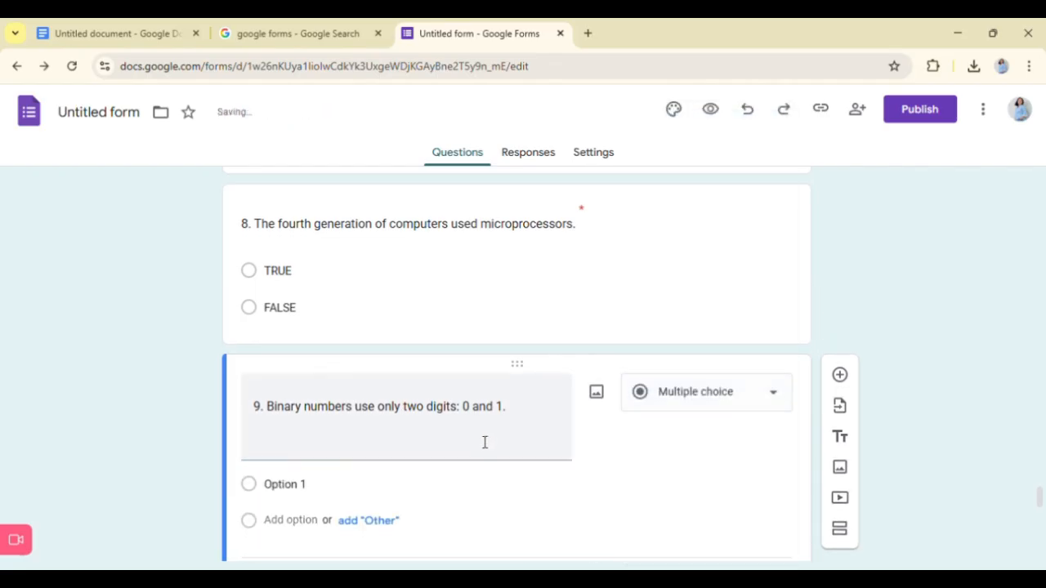
click(305, 414)
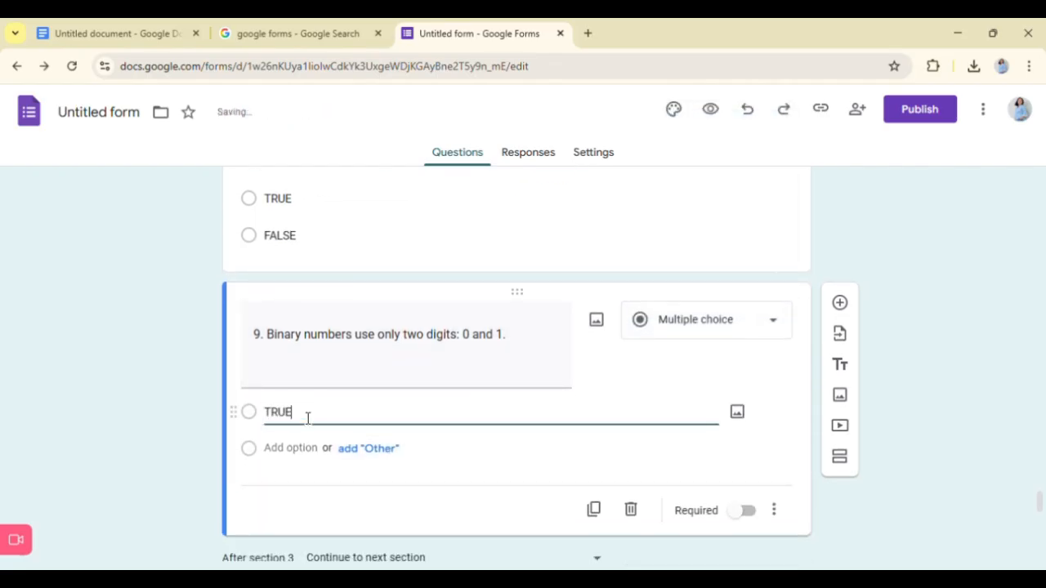
click(298, 442)
text(FALSE)
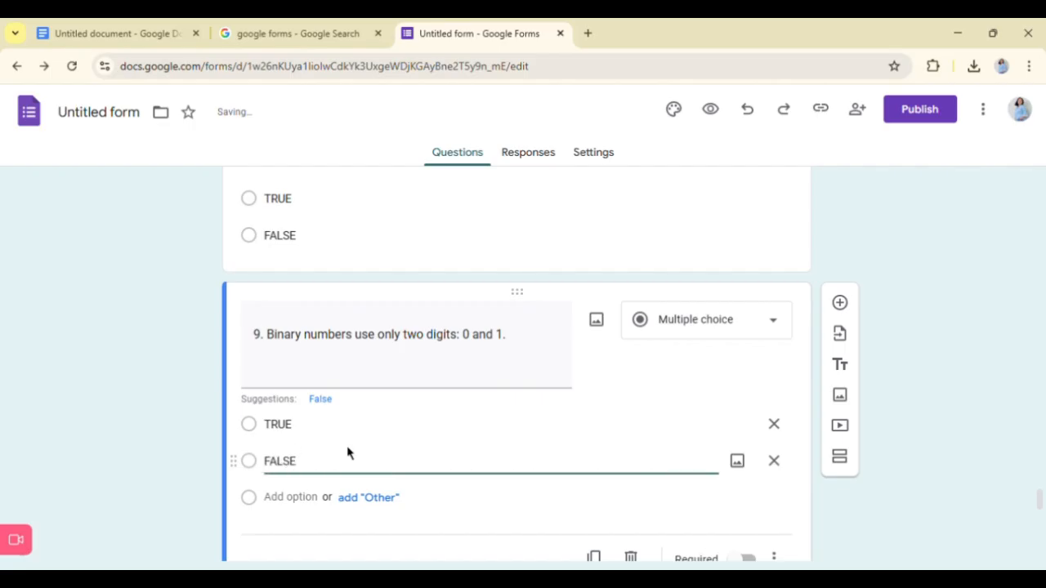
scroll(815, 507, down, 2)
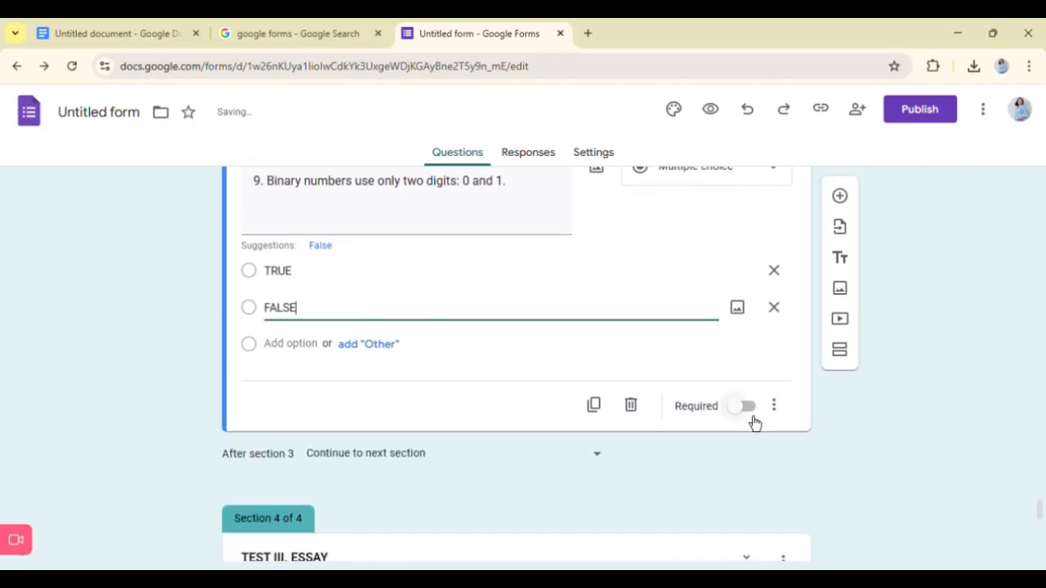
click(747, 406)
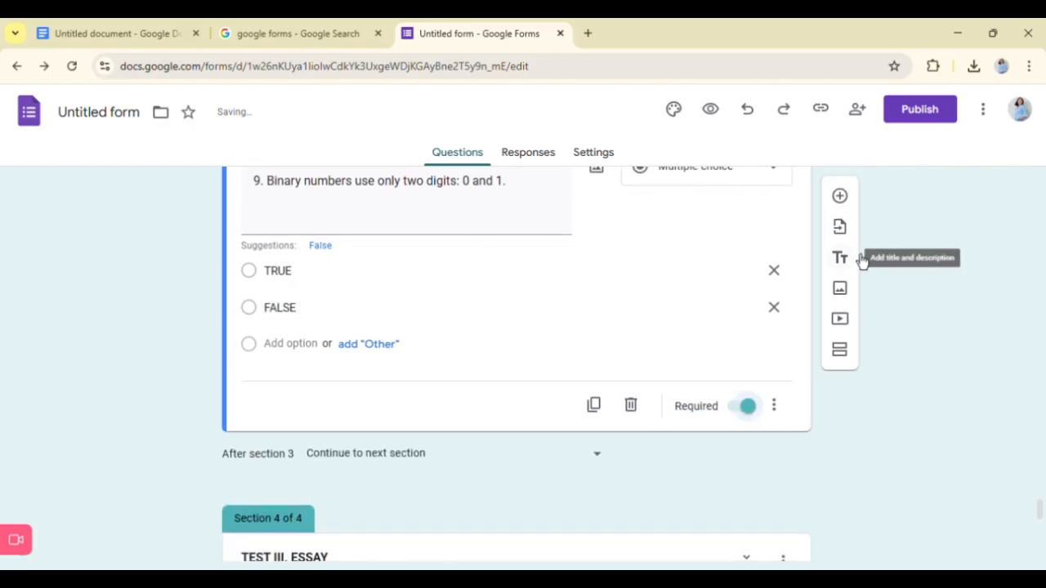
- Add a question after question 9 and paste "10. Charles Babbage is known as the “Father of Computers.”" from the Google Doc
click(840, 197)
click(107, 31)
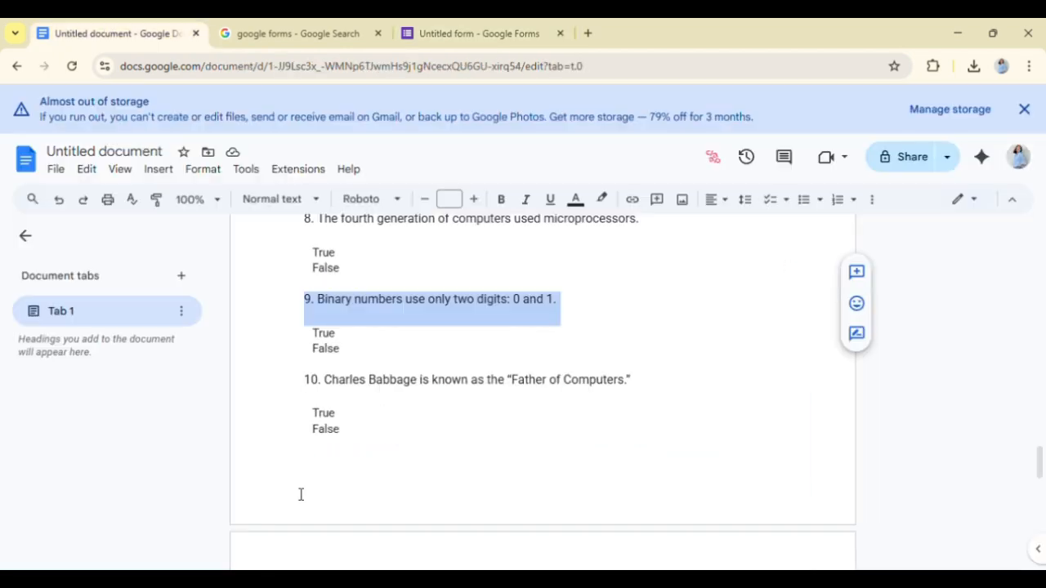
drag(305, 384, 640, 410)
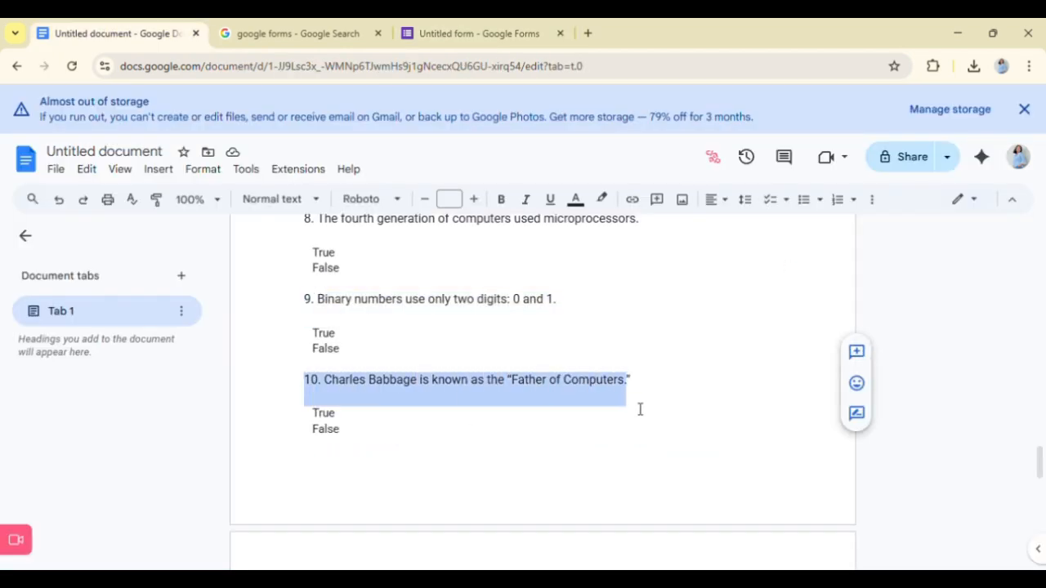
click(514, 30)
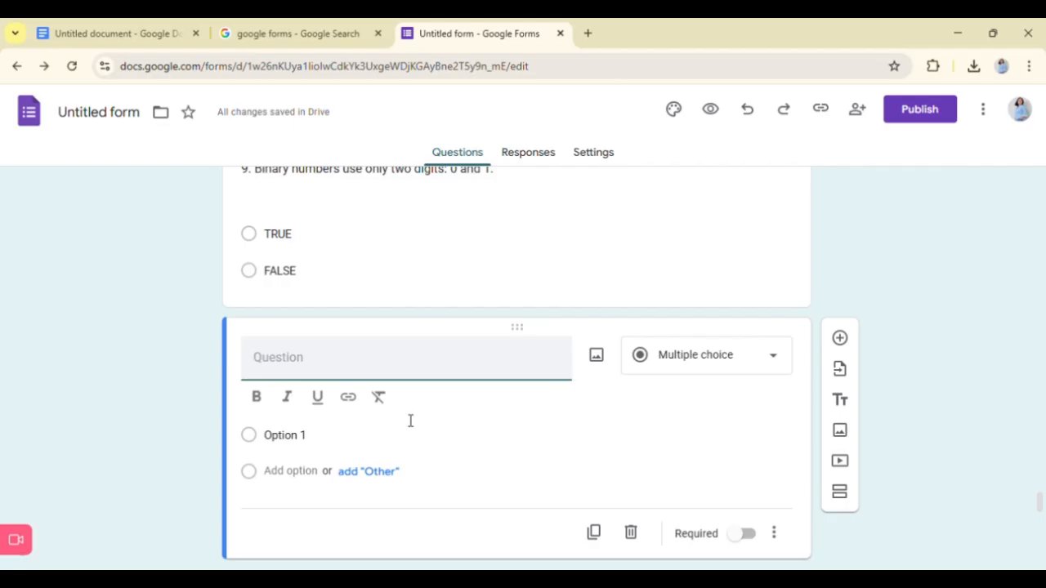
key(ctrl+v)
key(BackSpace)
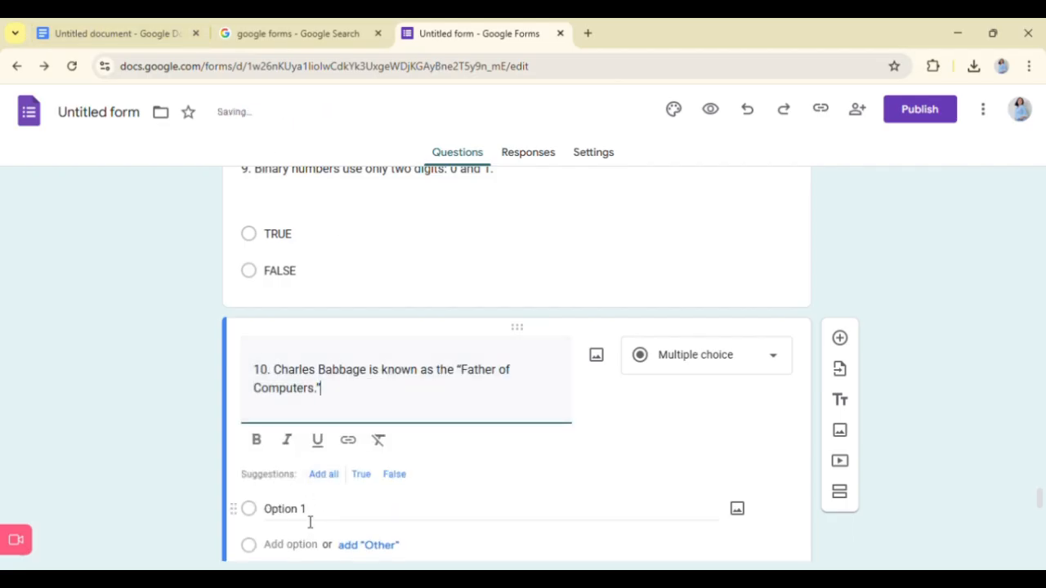
- Give question 10 about Charles Babbage the answer options TRUE and FALSE
click(311, 520)
text(TRUE)
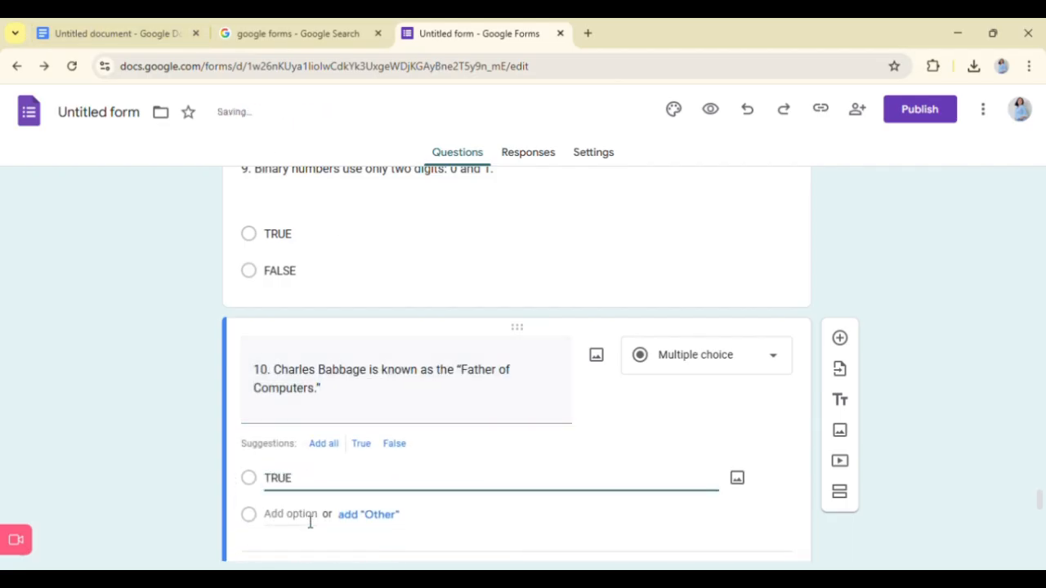
click(311, 524)
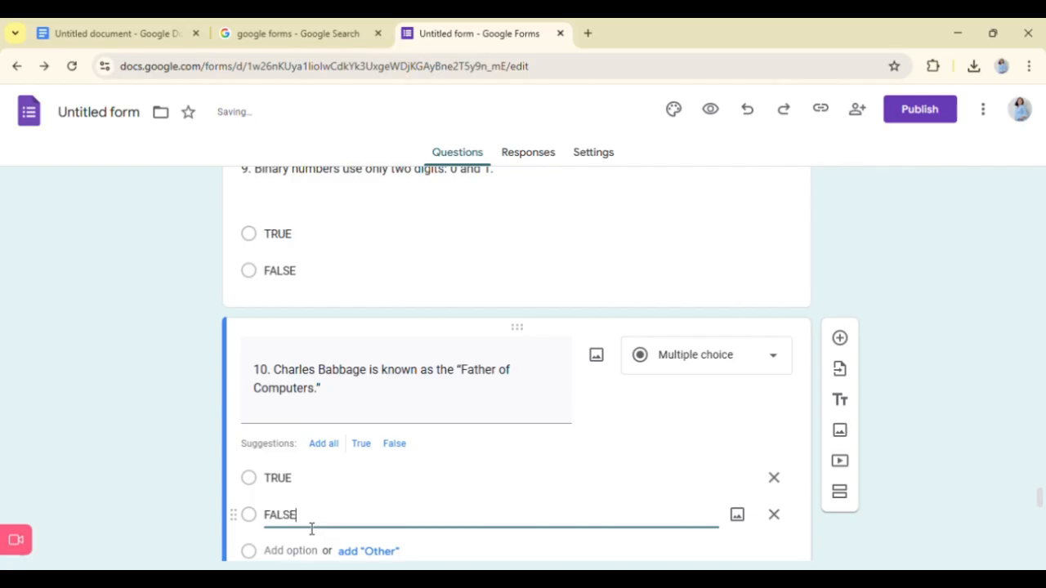
click(904, 397)
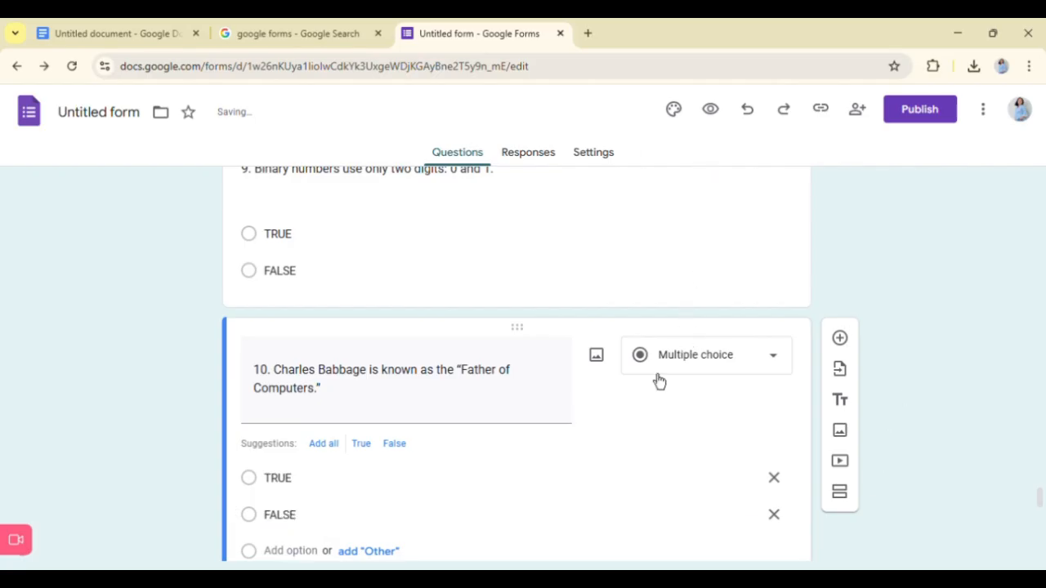
scroll(392, 443, down, 3)
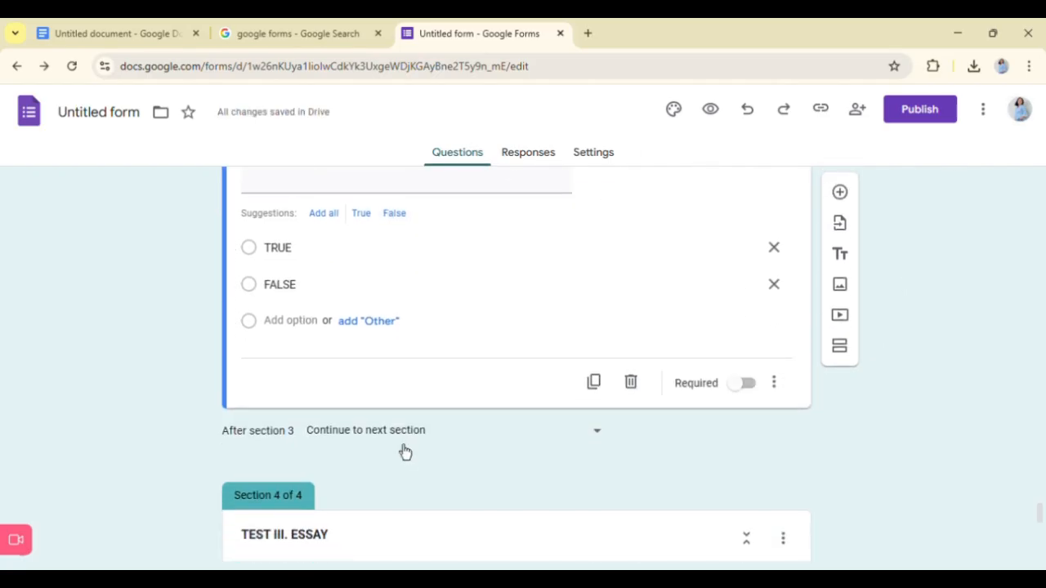
- Add a new question after true/false question 5 about the ALU
scroll(401, 447, up, 1)
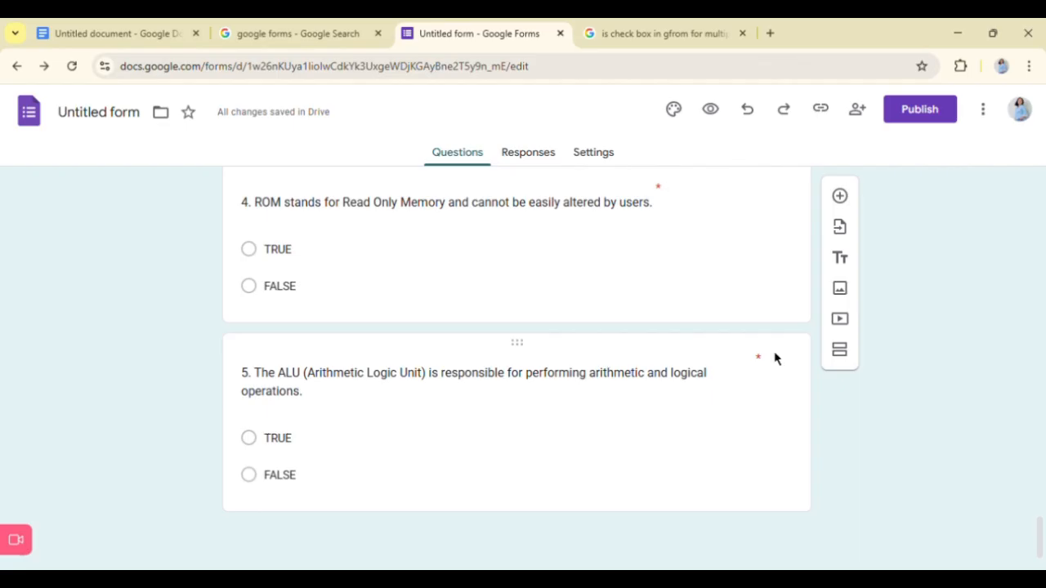
click(737, 368)
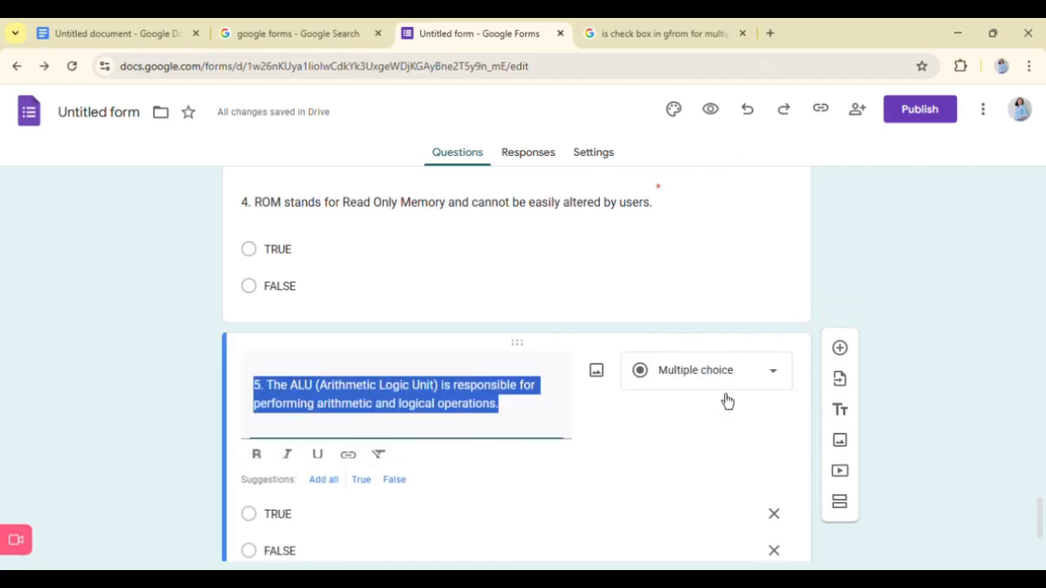
scroll(654, 531, down, 2)
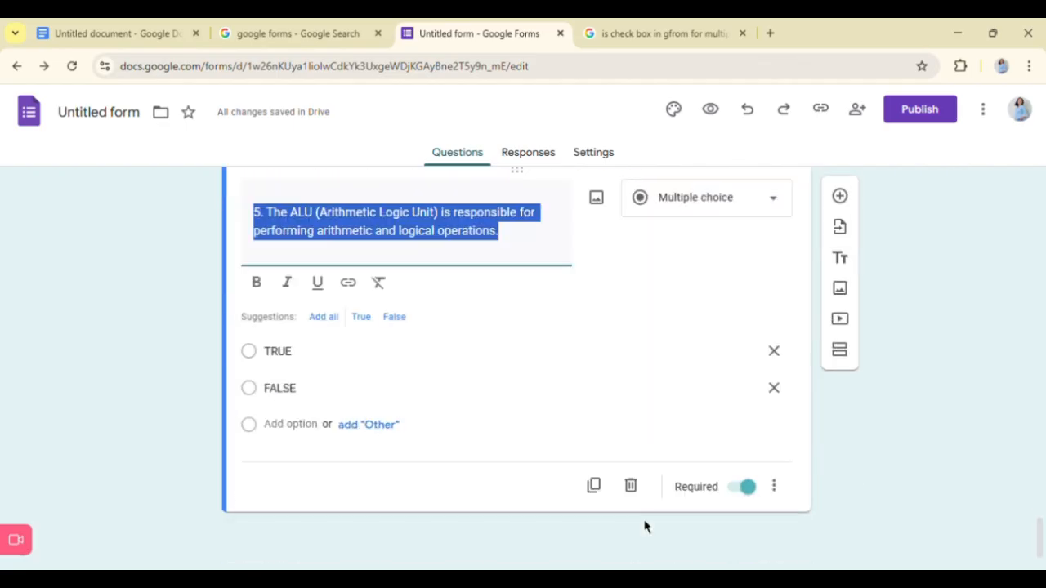
click(528, 517)
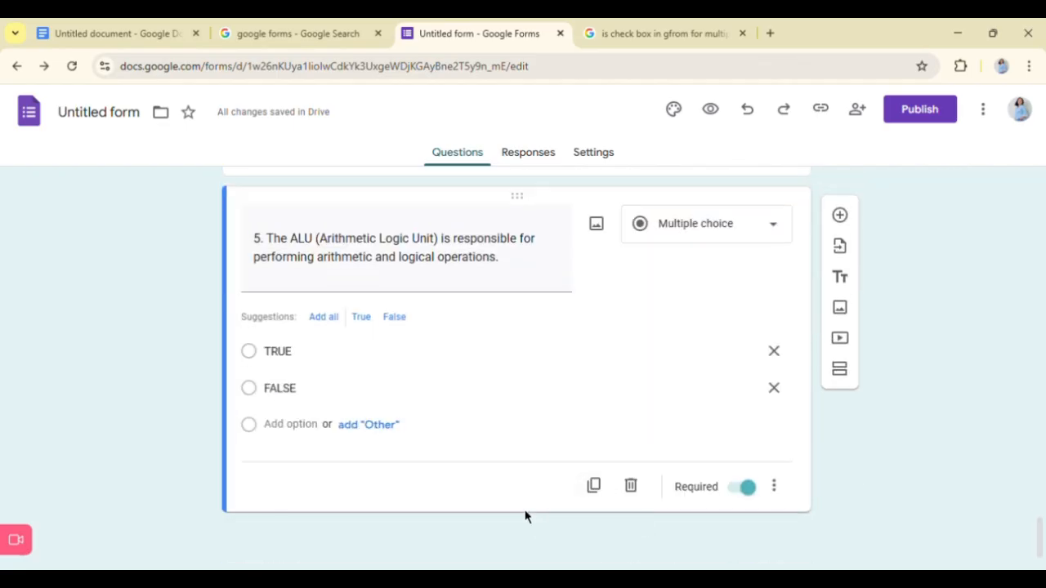
click(839, 212)
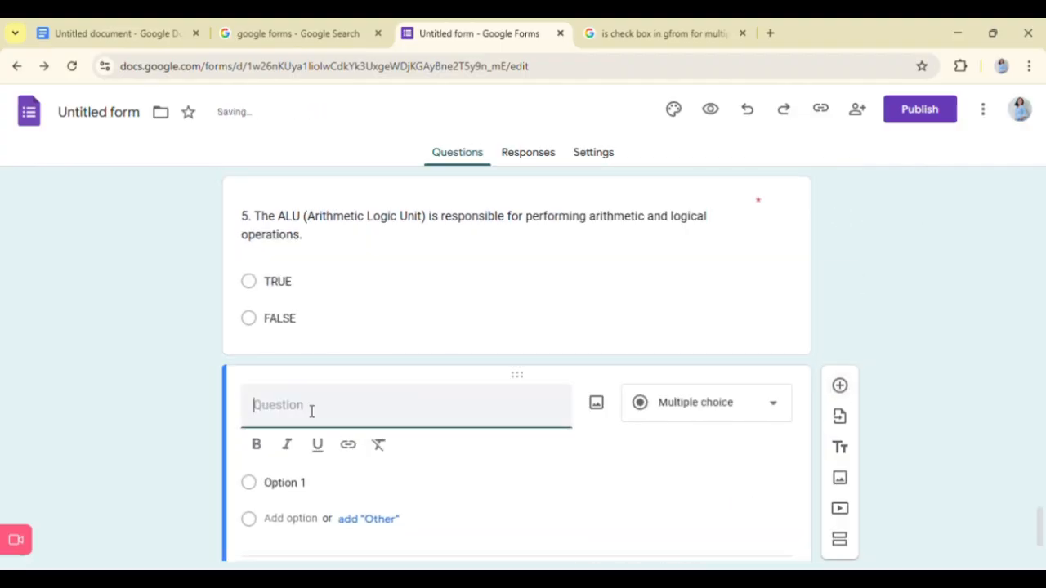
- Check the remaining true/false items and the essay questions in the Google Doc, and return to the form
click(104, 28)
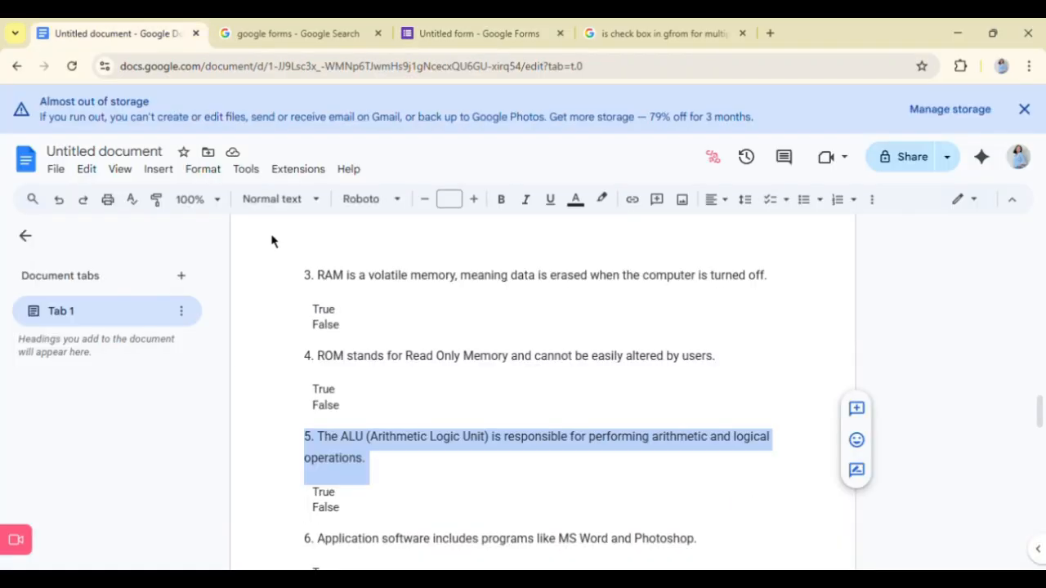
scroll(340, 336, down, 15)
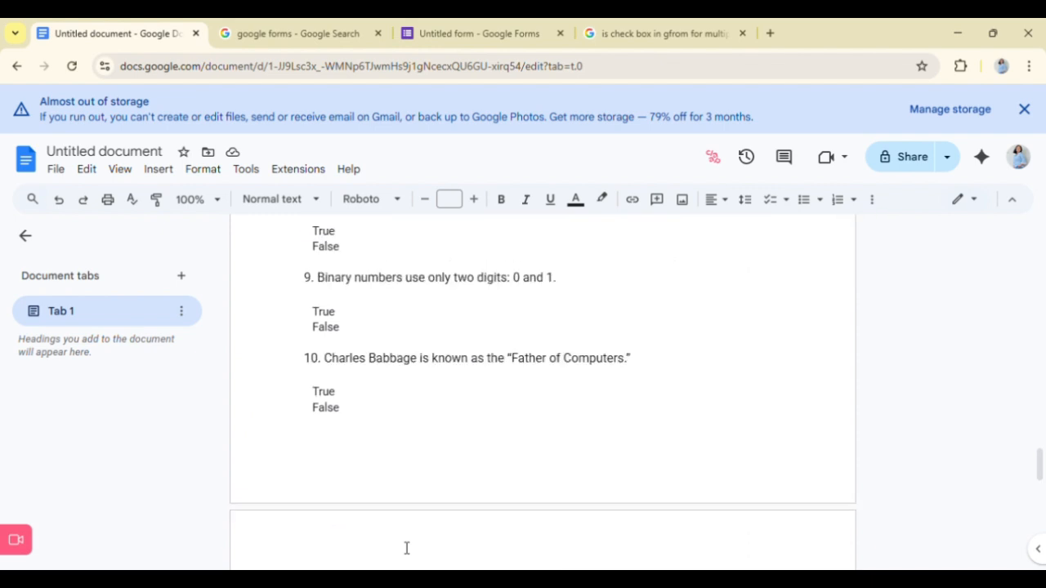
scroll(406, 548, up, 5)
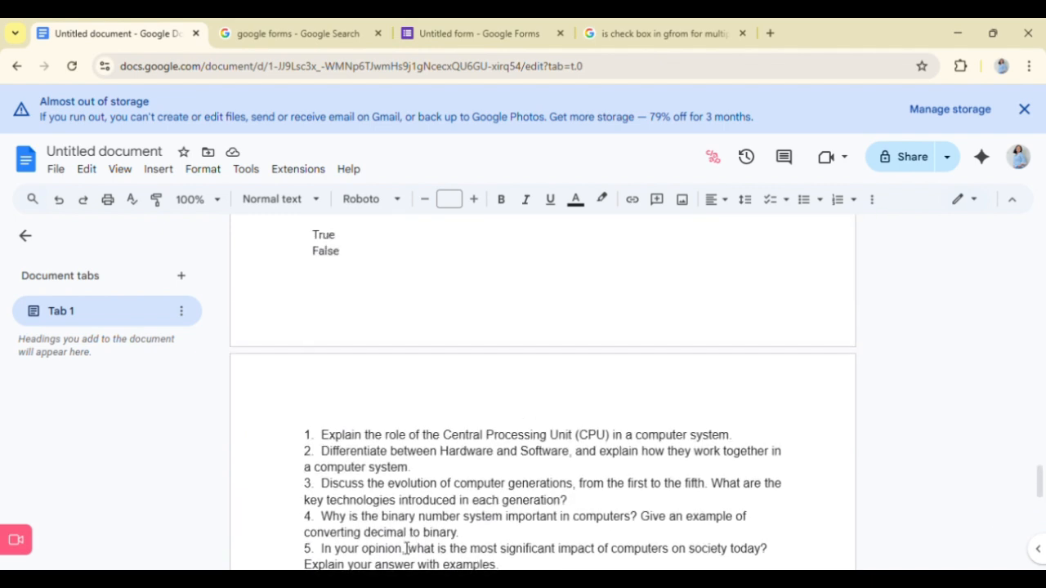
click(680, 24)
click(518, 25)
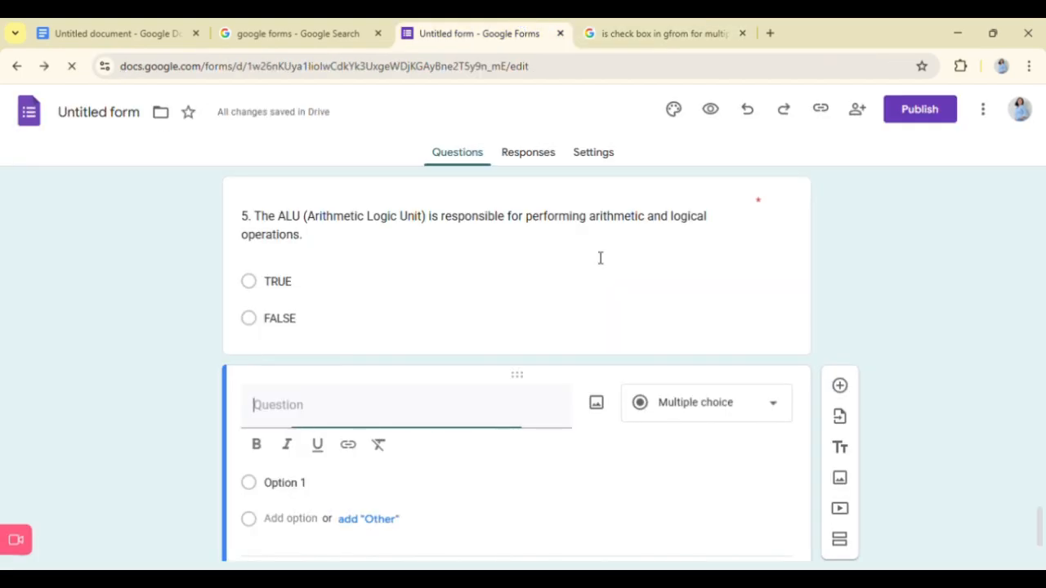
- Set the empty question below question 5 to the Short answer type
click(667, 404)
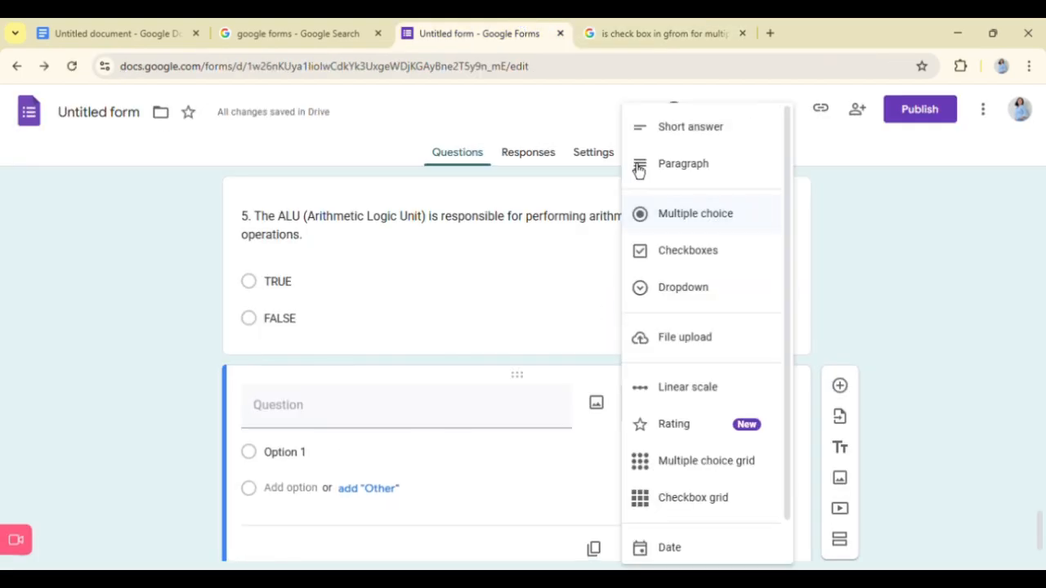
click(677, 165)
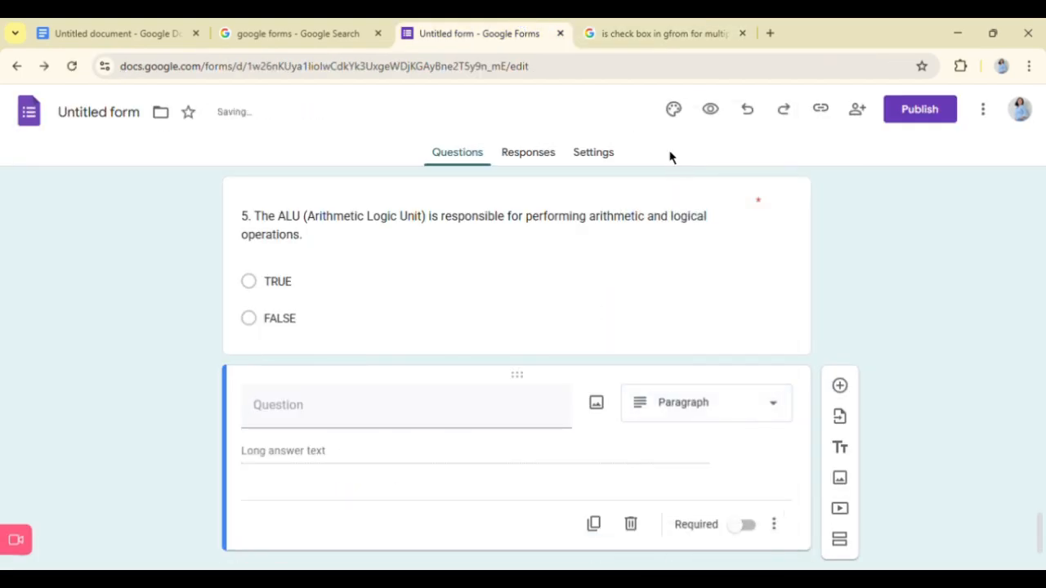
click(721, 417)
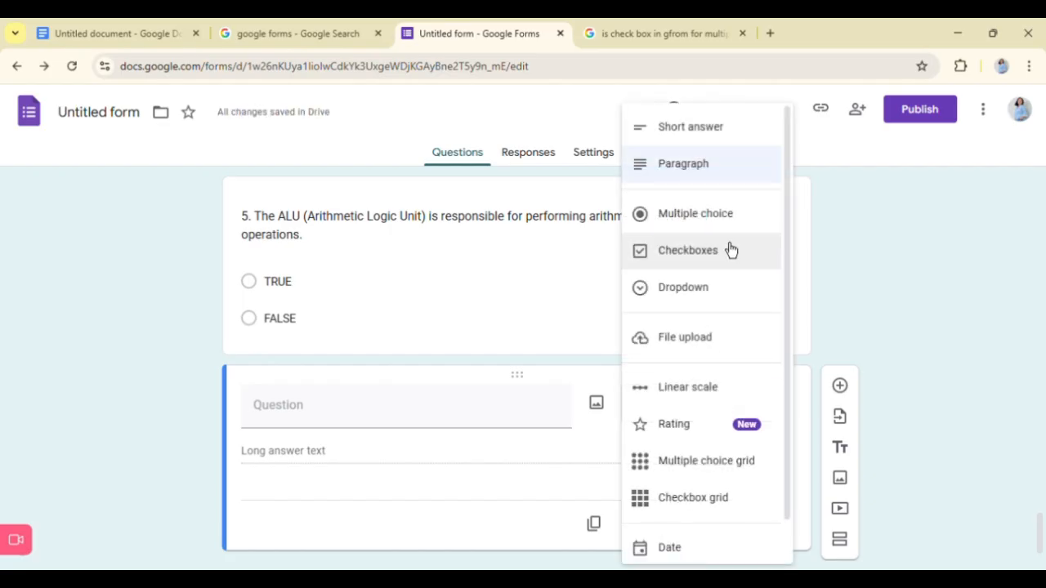
click(719, 126)
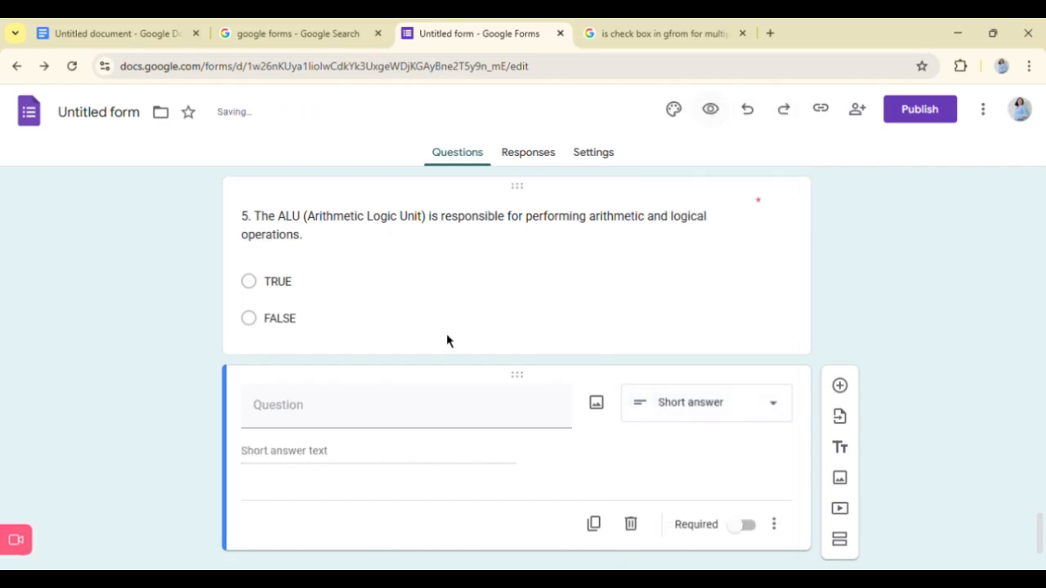
- Enter "TEST III. ESSAY" as the short-answer question's title and make it bold
click(346, 425)
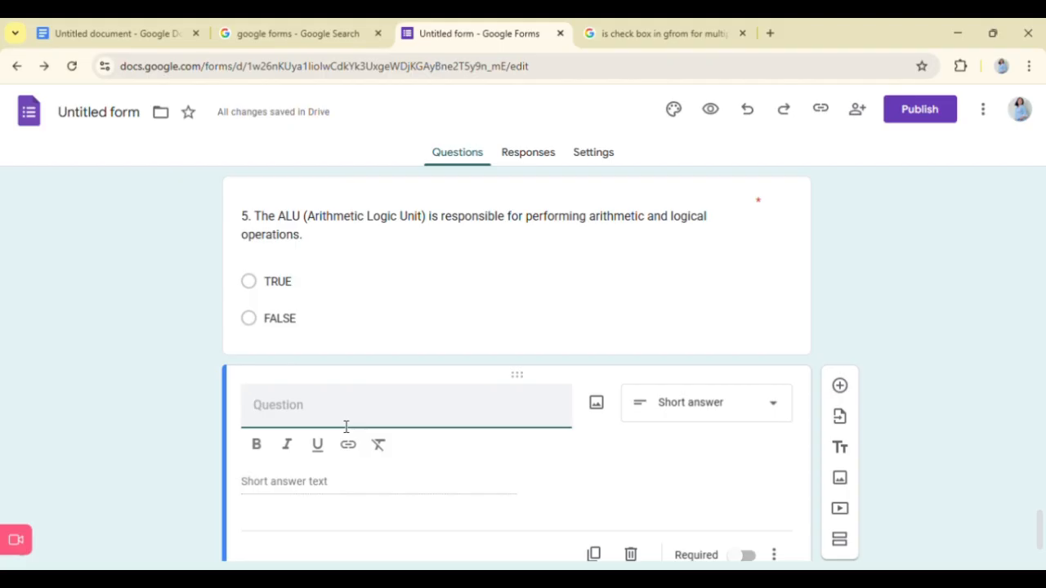
key(BackSpace)
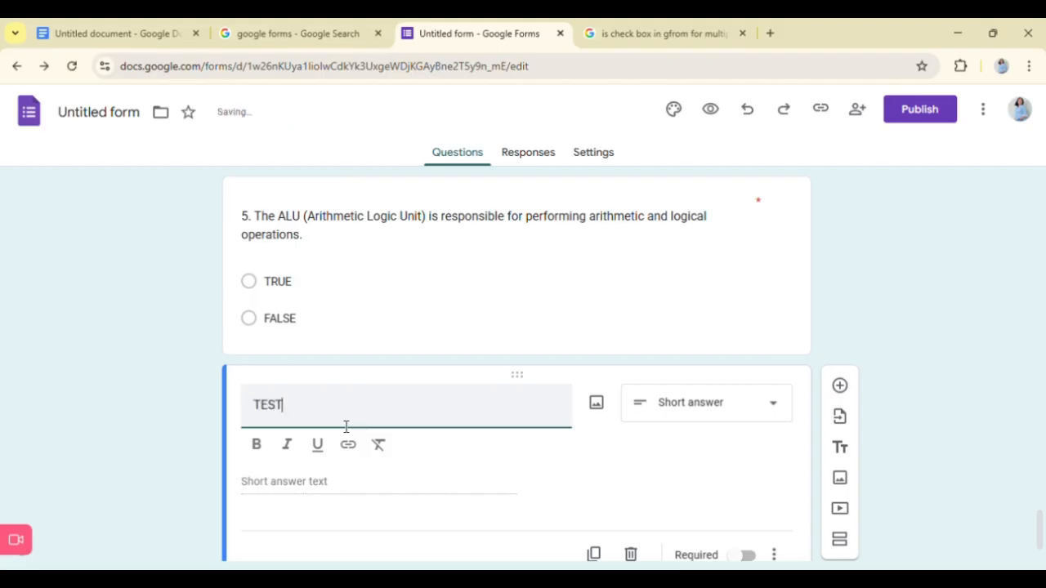
text(TEST III. ESSAY)
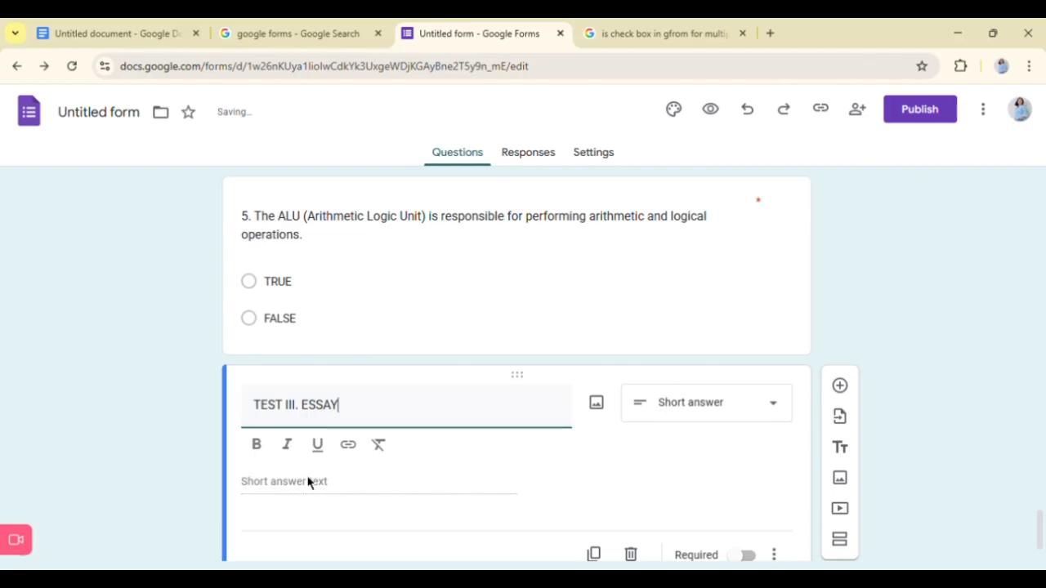
click(307, 482)
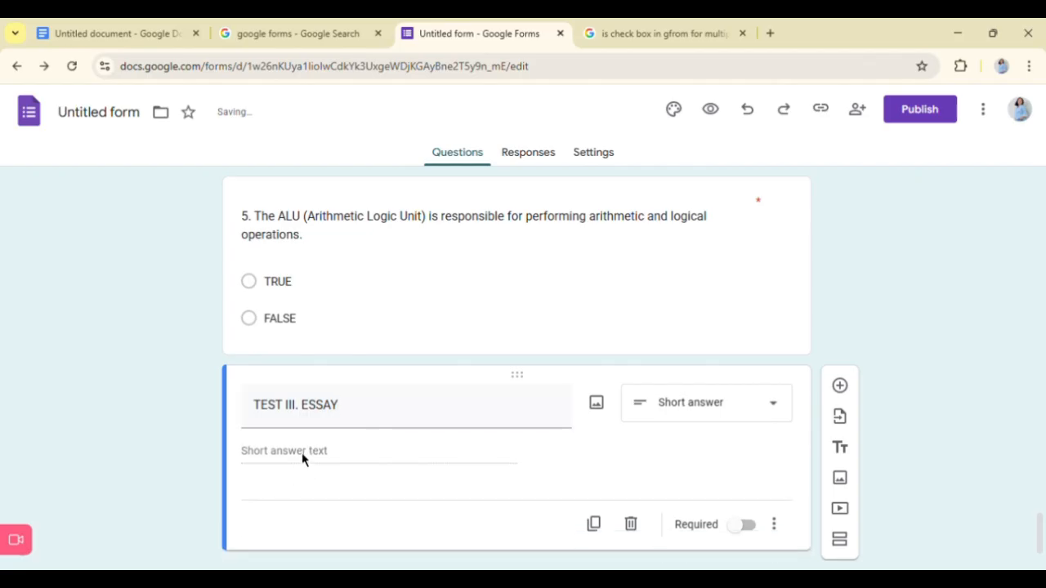
triple_click(310, 420)
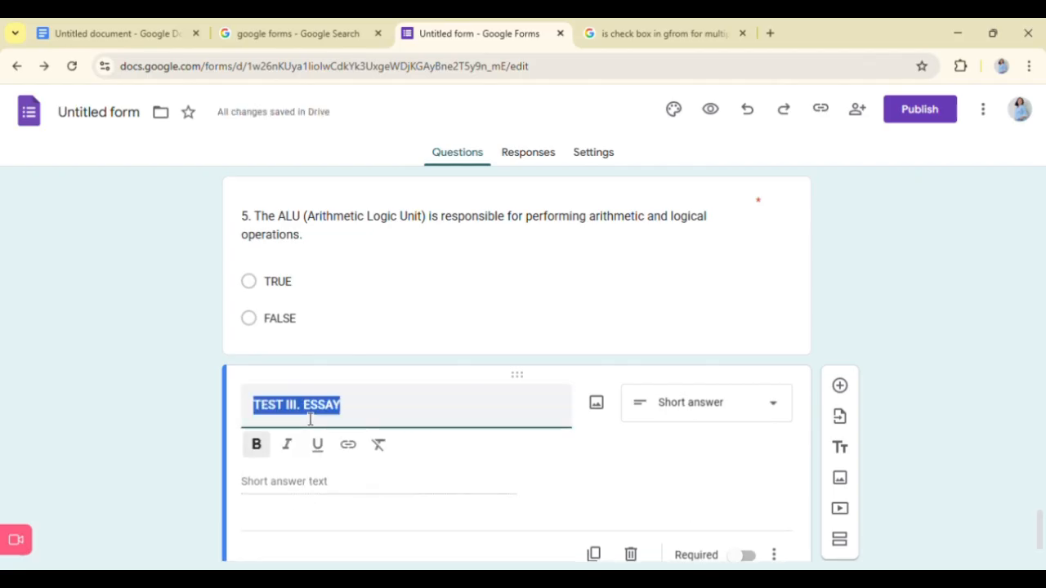
- Compare the "TEST III. ESSAY" question with how the earlier test sections of the form are laid out
scroll(310, 419, up, 15)
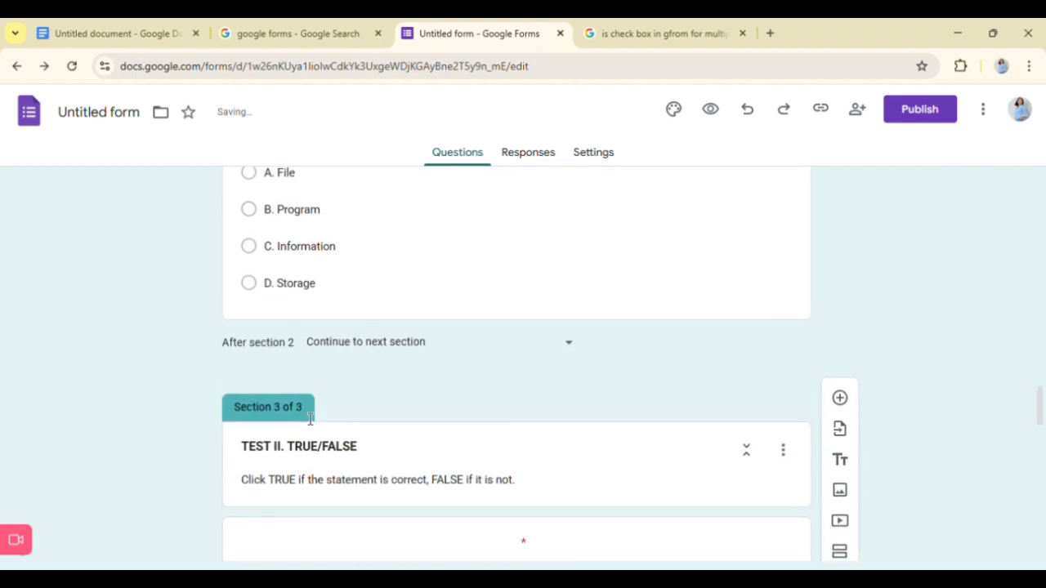
scroll(334, 395, up, 15)
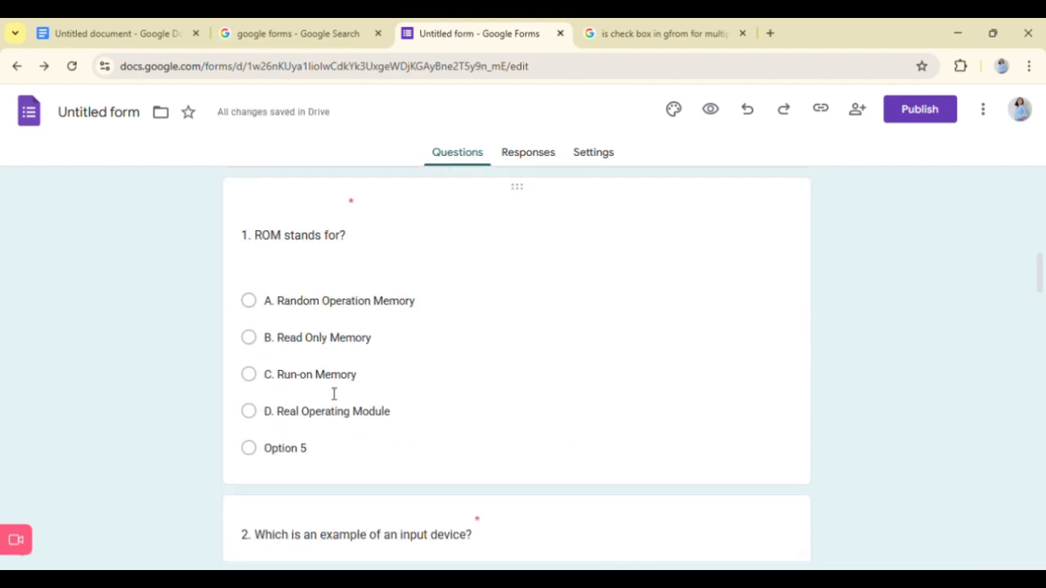
scroll(332, 396, up, 3)
scroll(327, 392, down, 15)
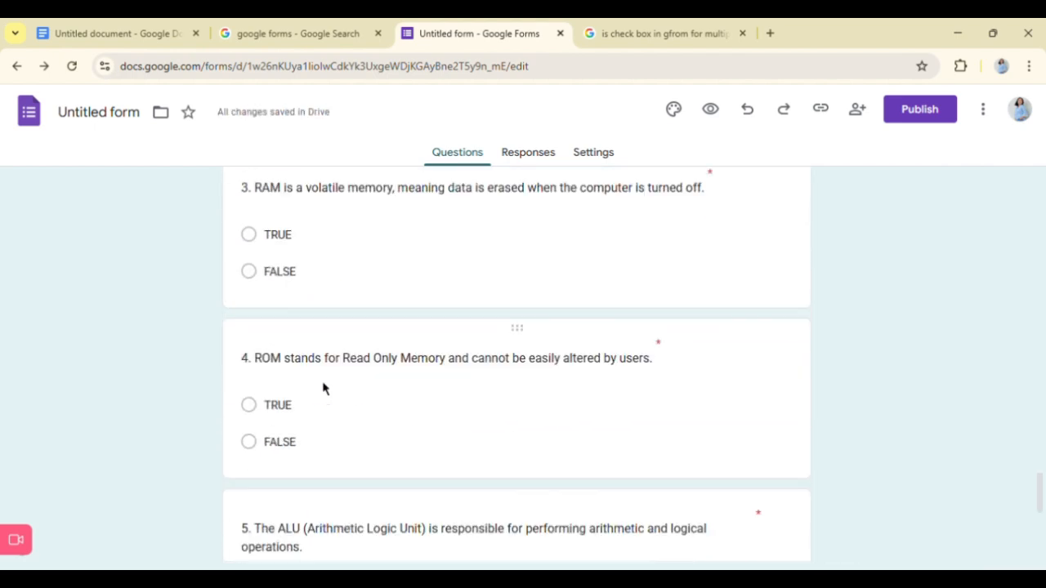
scroll(323, 389, down, 5)
click(322, 384)
click(299, 416)
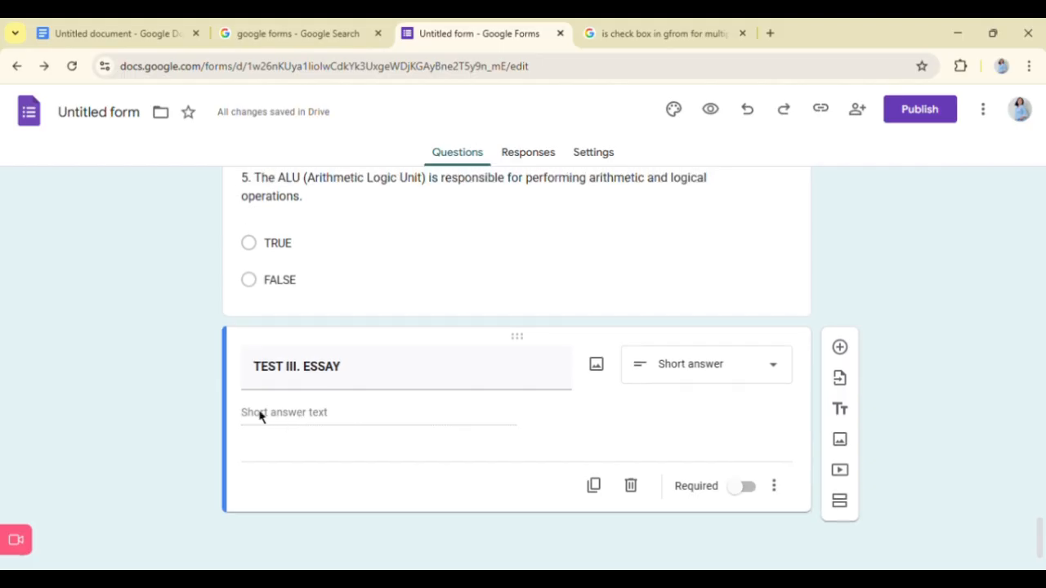
- Delete the "TEST III. ESSAY" short-answer question from the end of the form
click(351, 392)
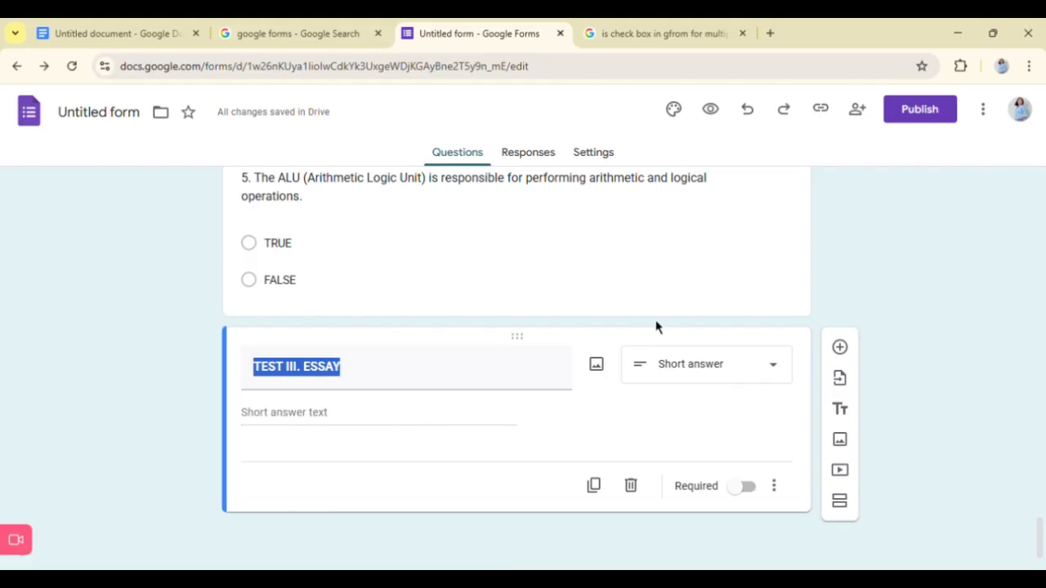
click(773, 379)
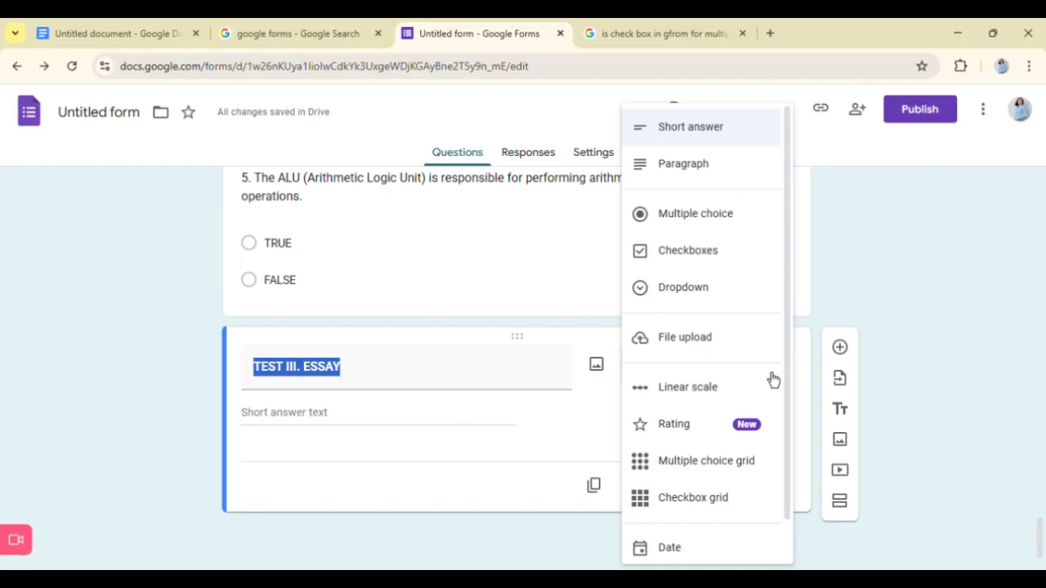
click(870, 259)
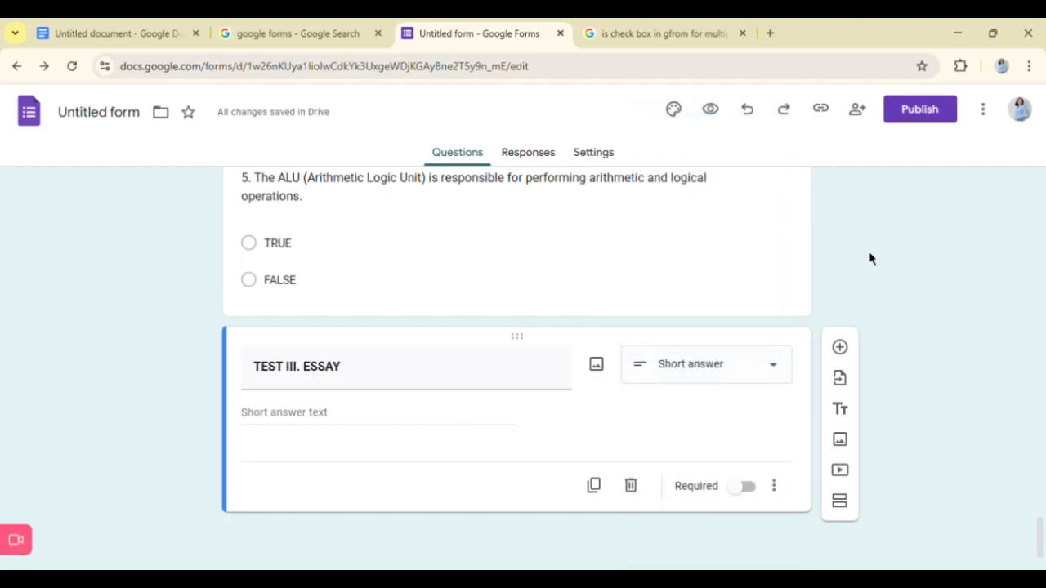
click(631, 485)
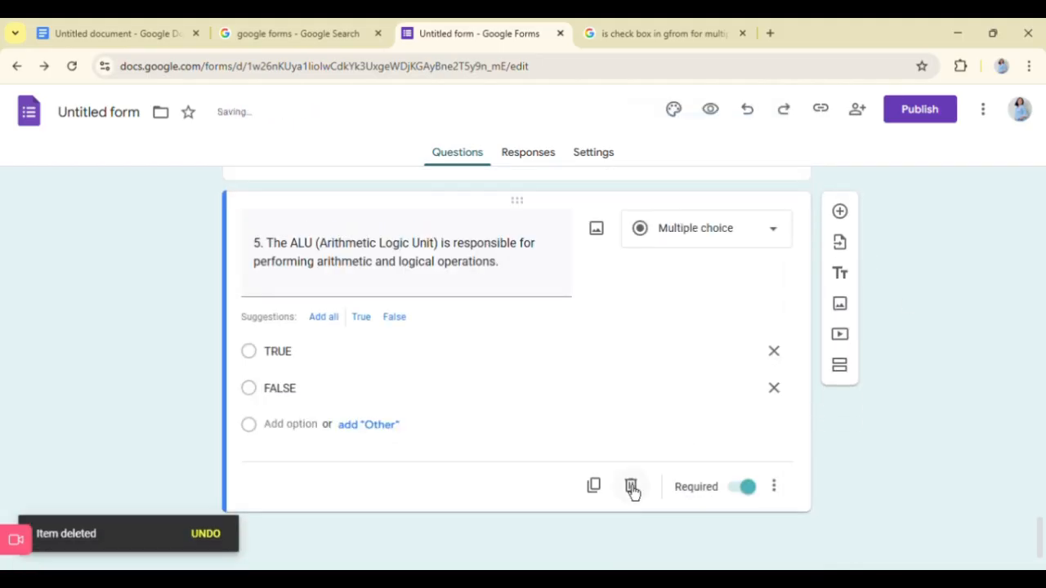
- Add a fresh question after true/false question 5 and set its type to Paragraph
click(614, 392)
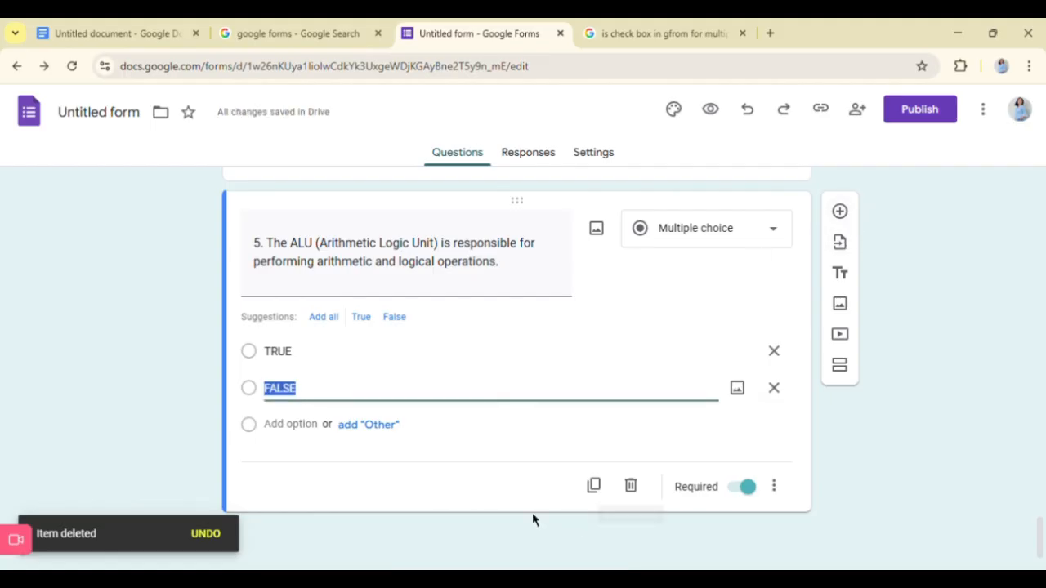
click(519, 472)
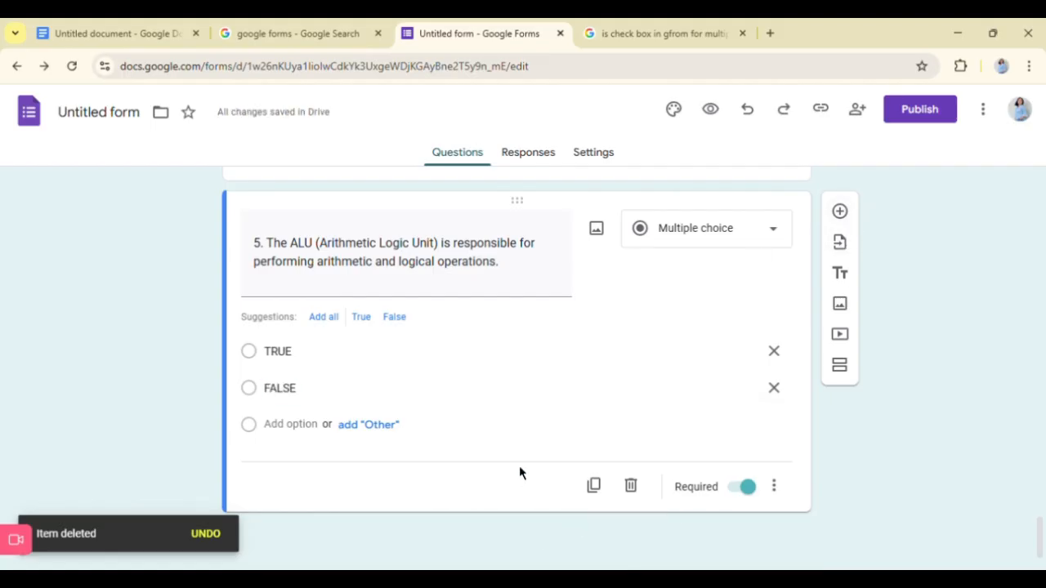
click(839, 211)
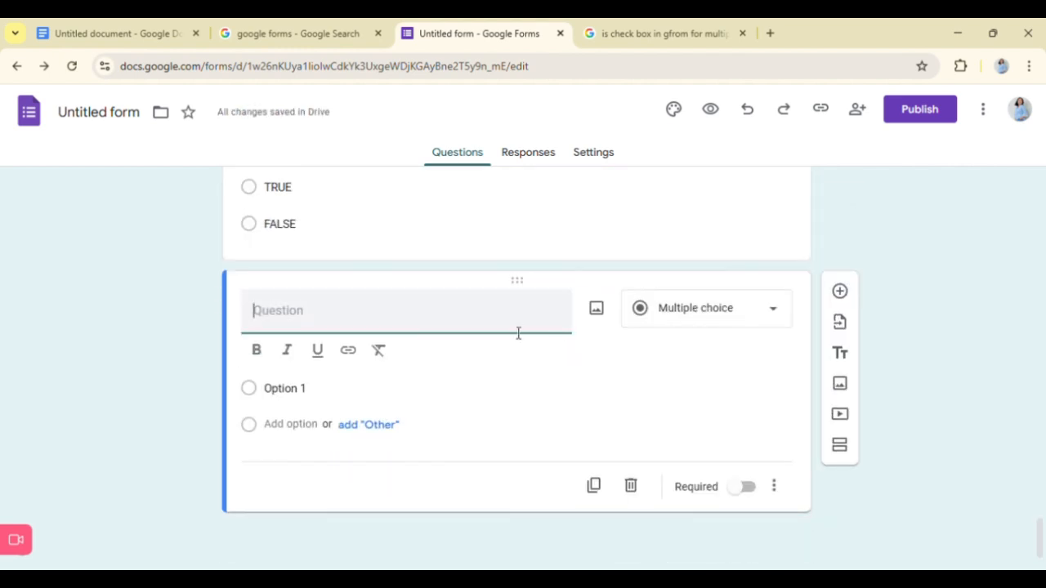
click(752, 310)
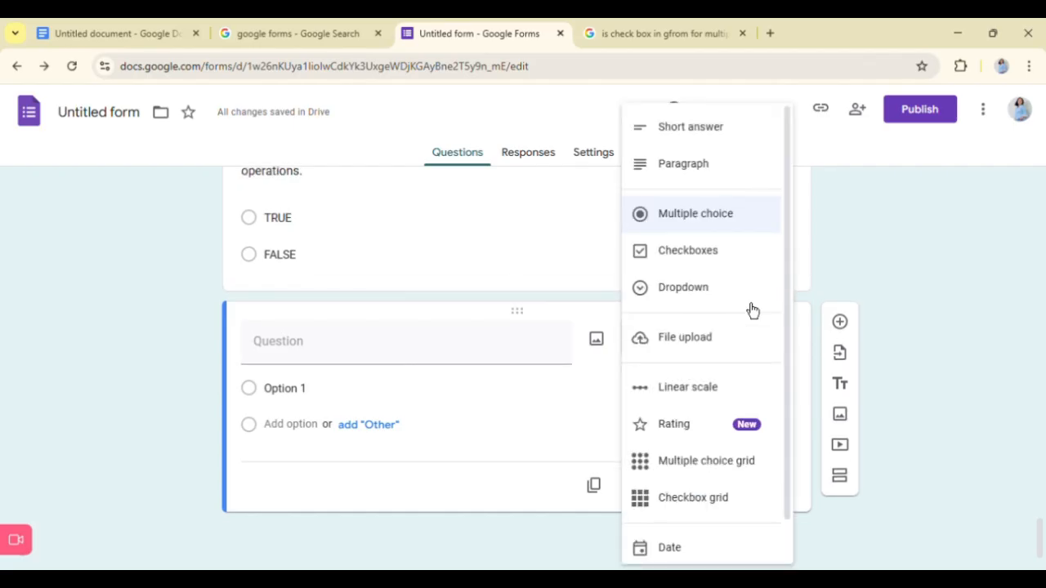
click(685, 178)
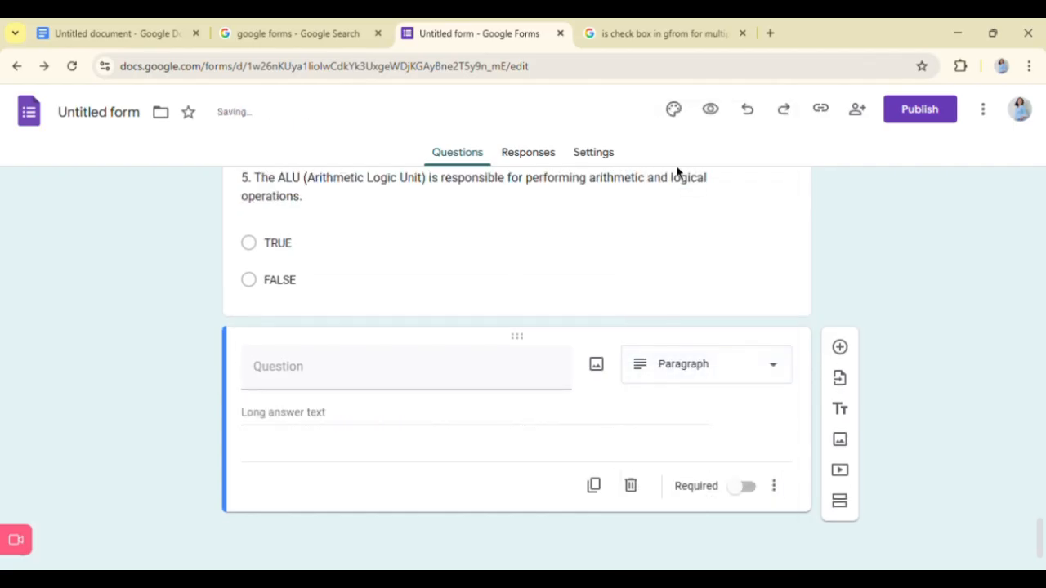
- Change the new empty question's type to Short answer and open its title for editing
click(717, 374)
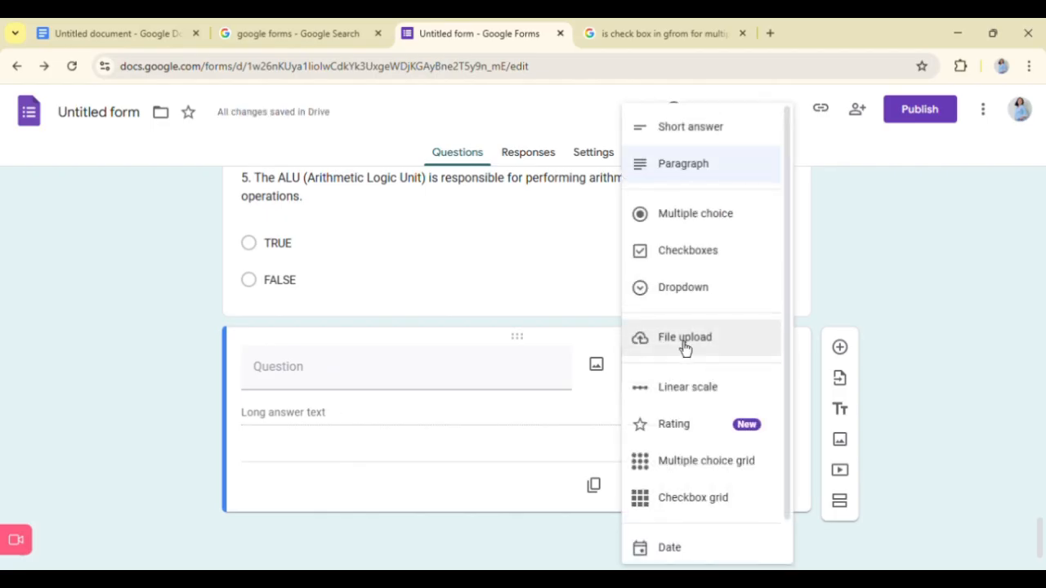
scroll(687, 368, down, 1)
scroll(688, 327, up, 1)
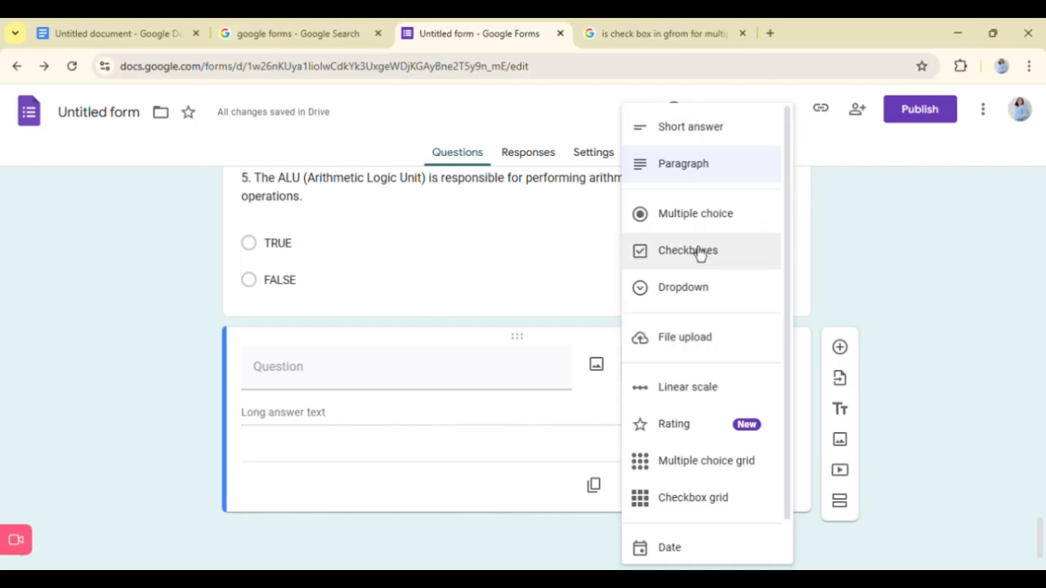
click(699, 127)
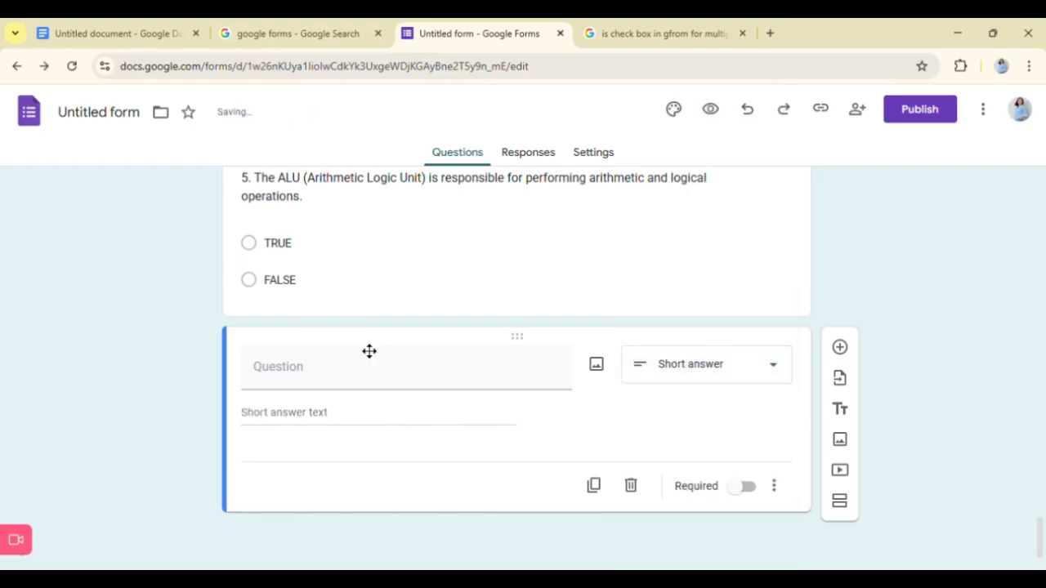
click(329, 388)
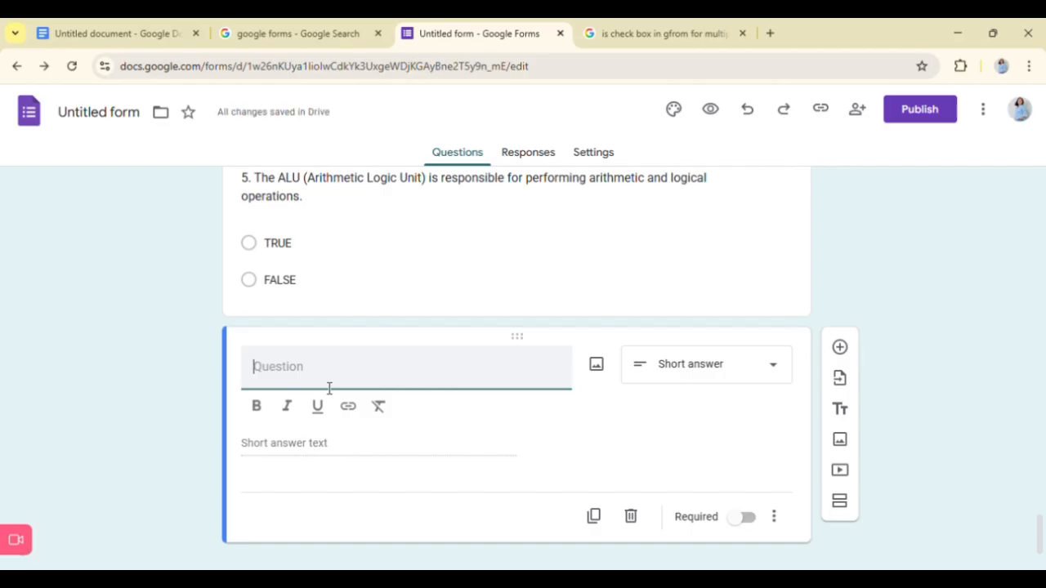
- Add a new section after true/false question 5 and delete the empty short-answer question left before it
click(847, 504)
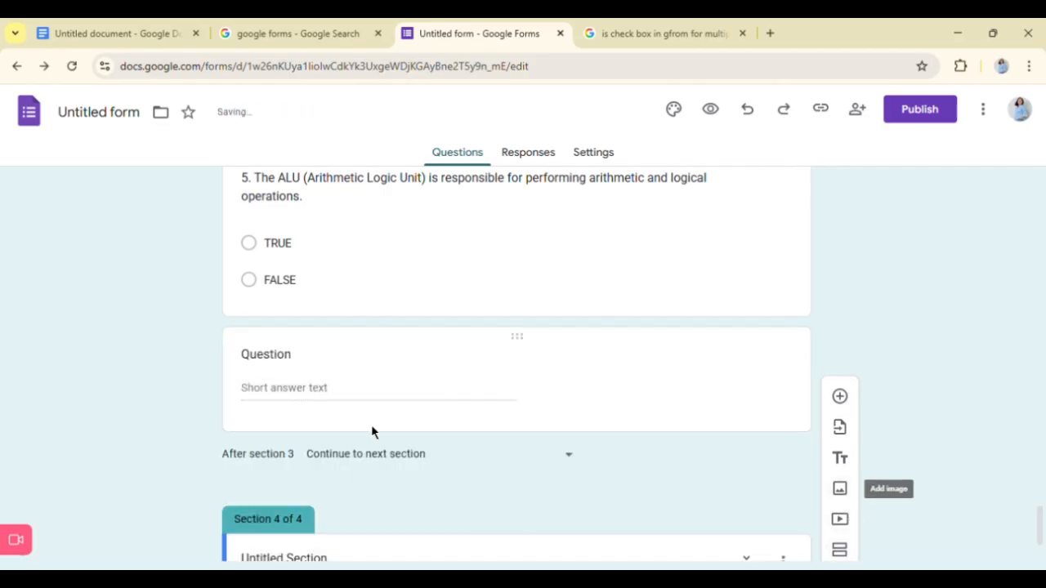
click(692, 384)
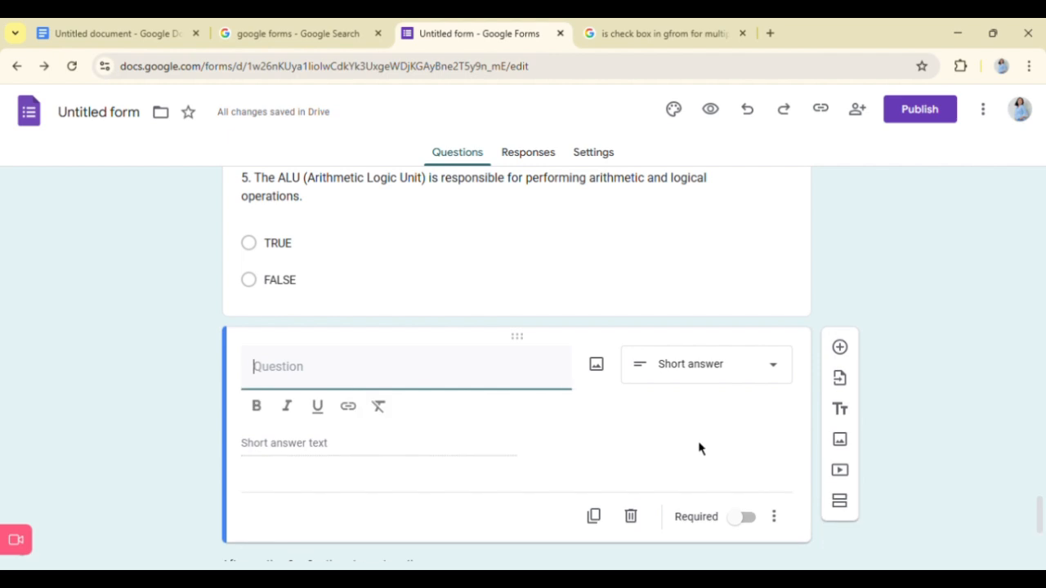
click(641, 531)
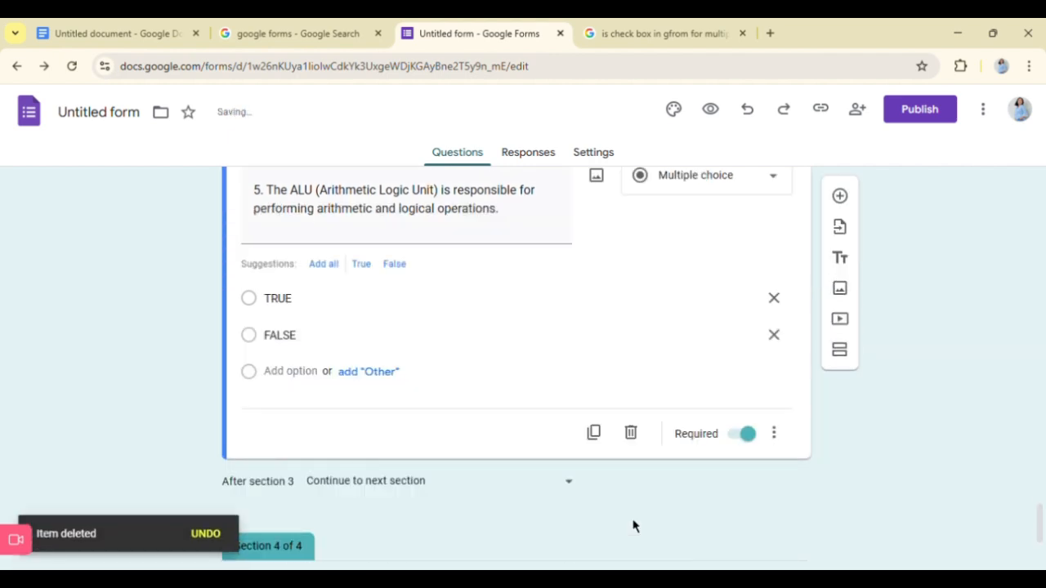
scroll(629, 410, up, 3)
scroll(629, 411, down, 5)
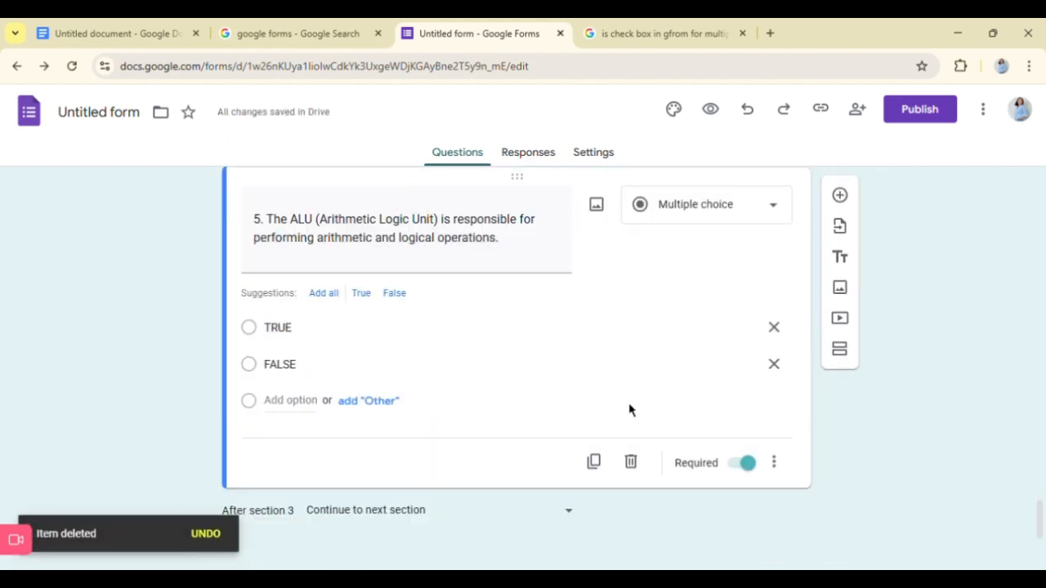
- Title the new section 4 "TEST II. ESSAY"
click(310, 454)
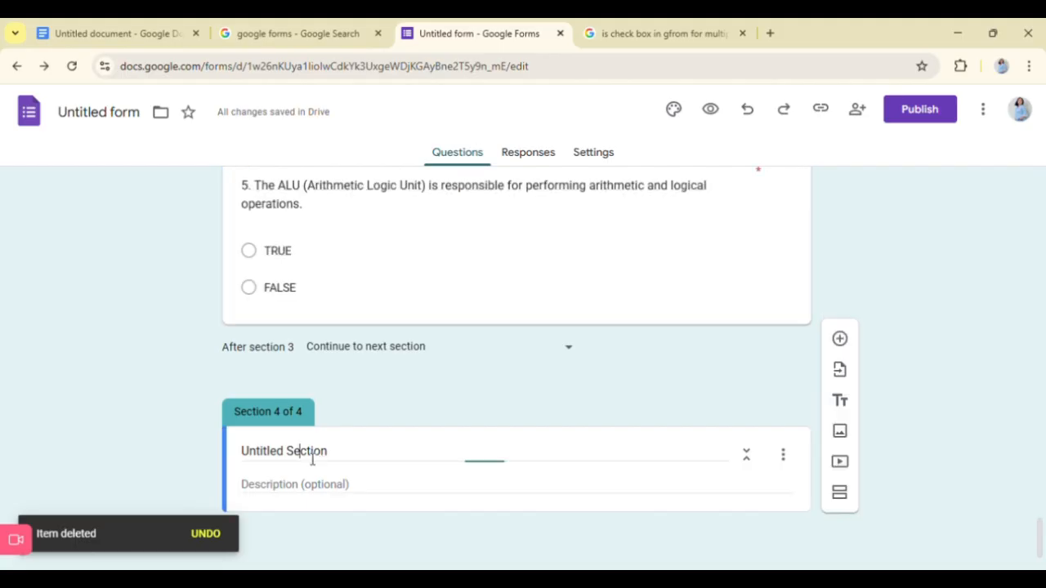
triple_click(311, 456)
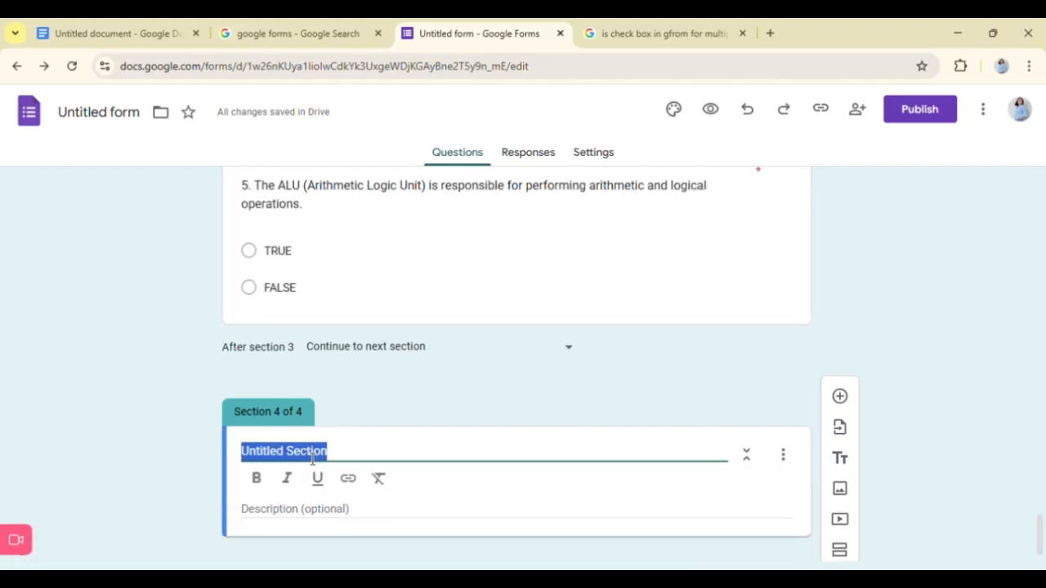
text(TEST II.)
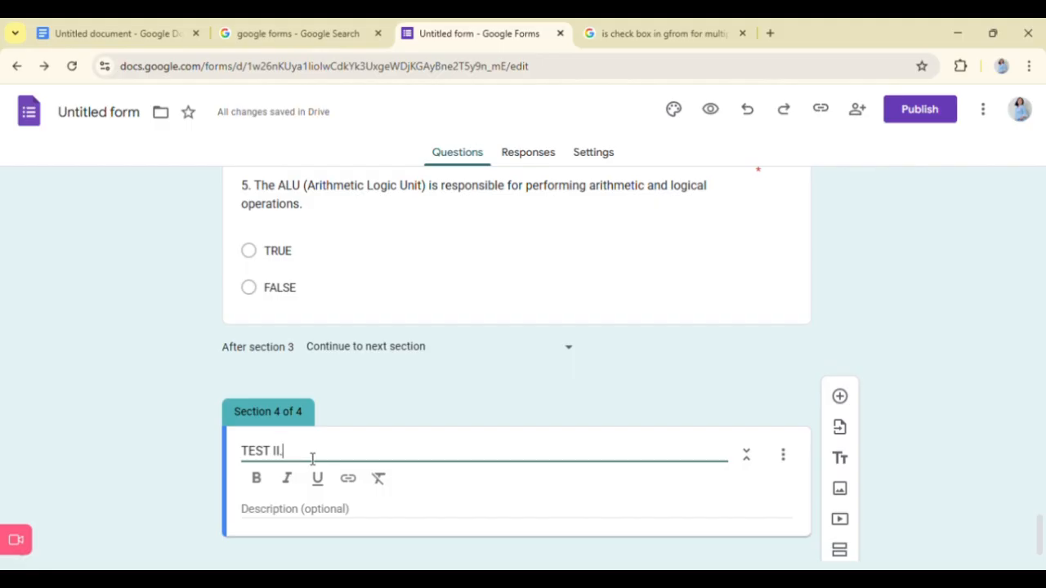
text( ESSAY)
- Enter the section 4 description "Answer the following items in 3-5 sentences. Make it short but concise."
click(317, 524)
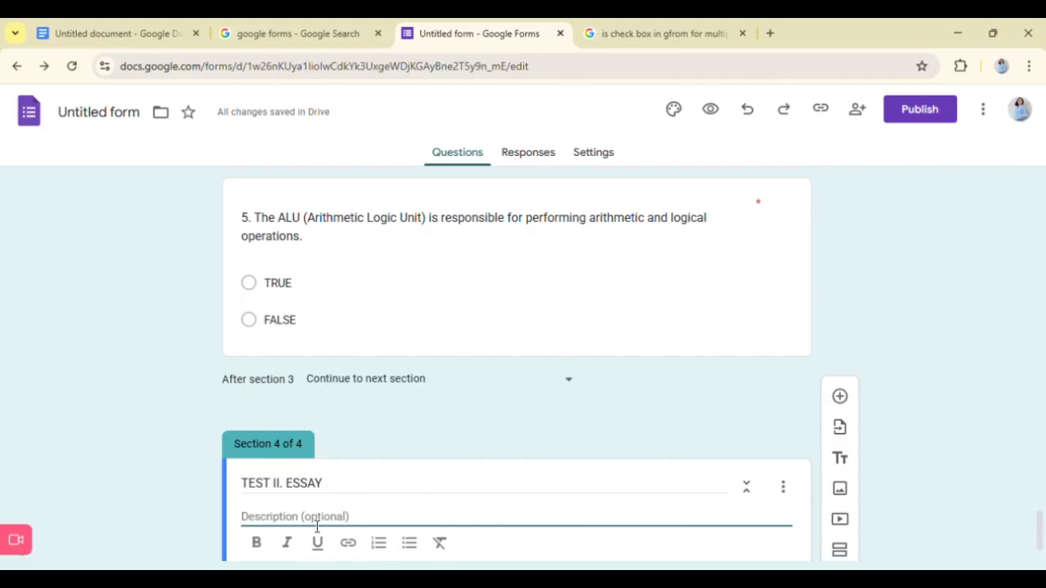
text(Answer the f)
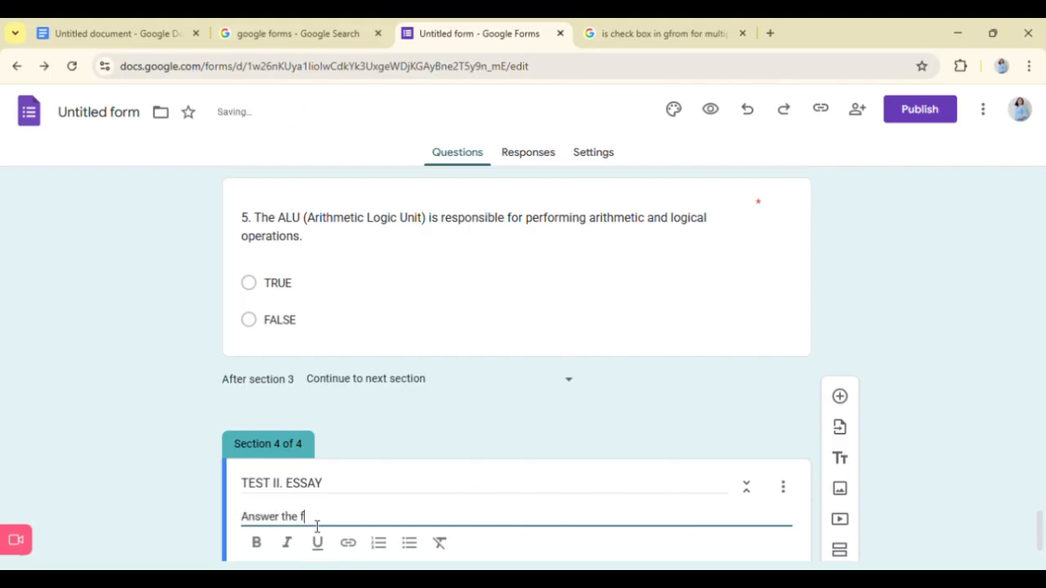
text(ollowing items in)
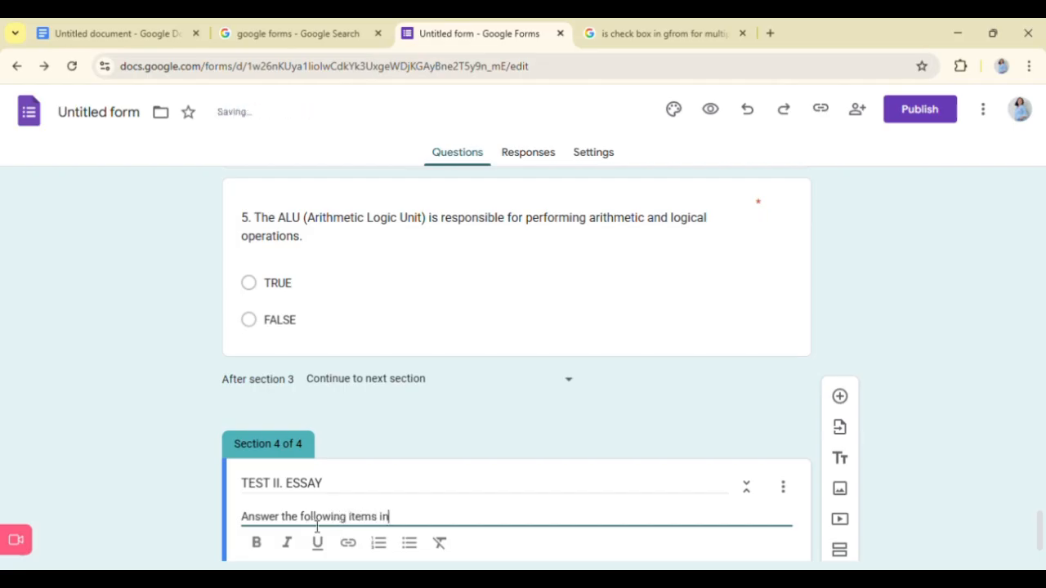
text( 3-5 sentenc)
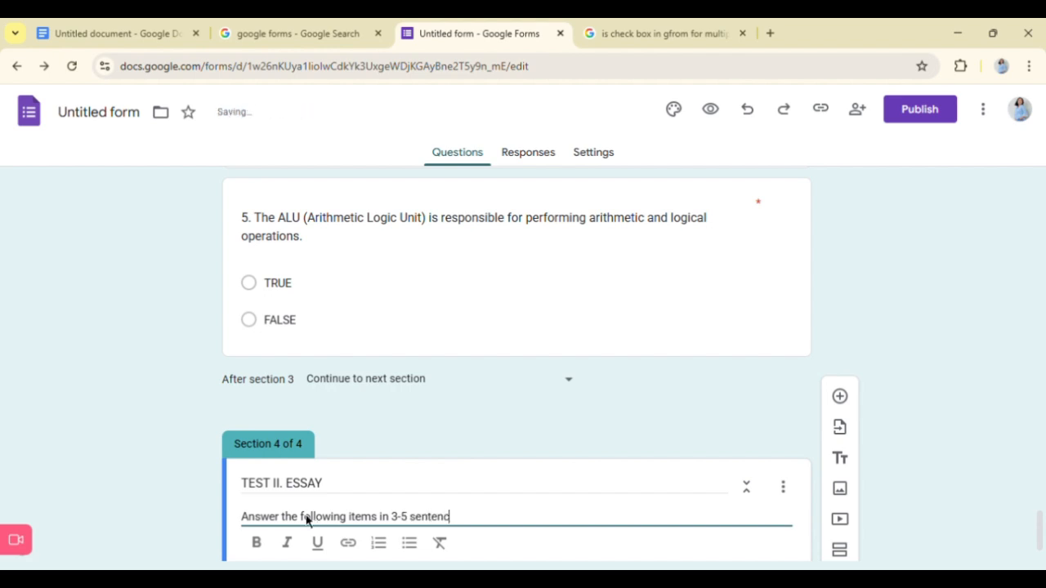
text(es. Make it)
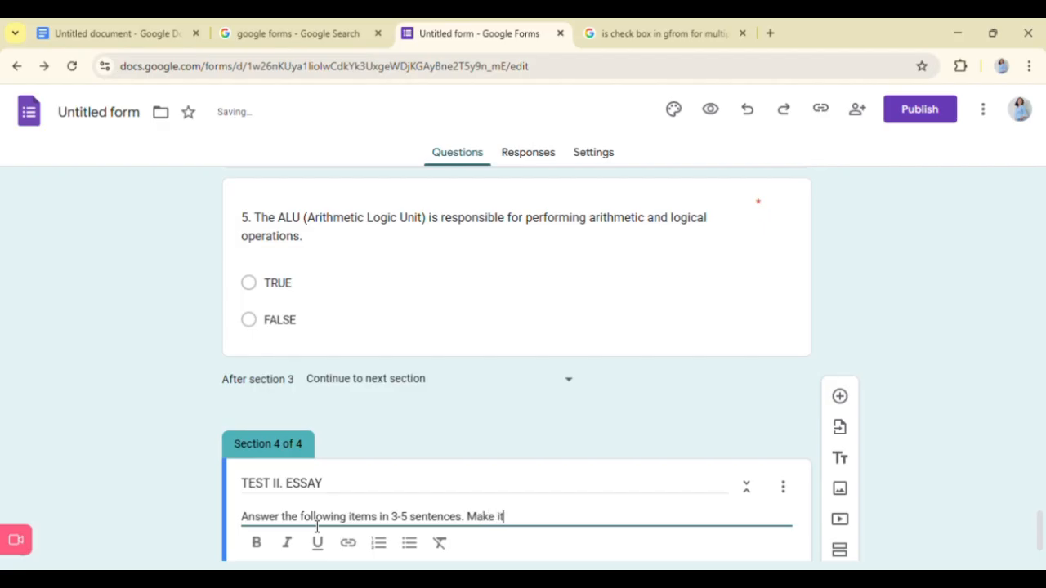
text( short but con)
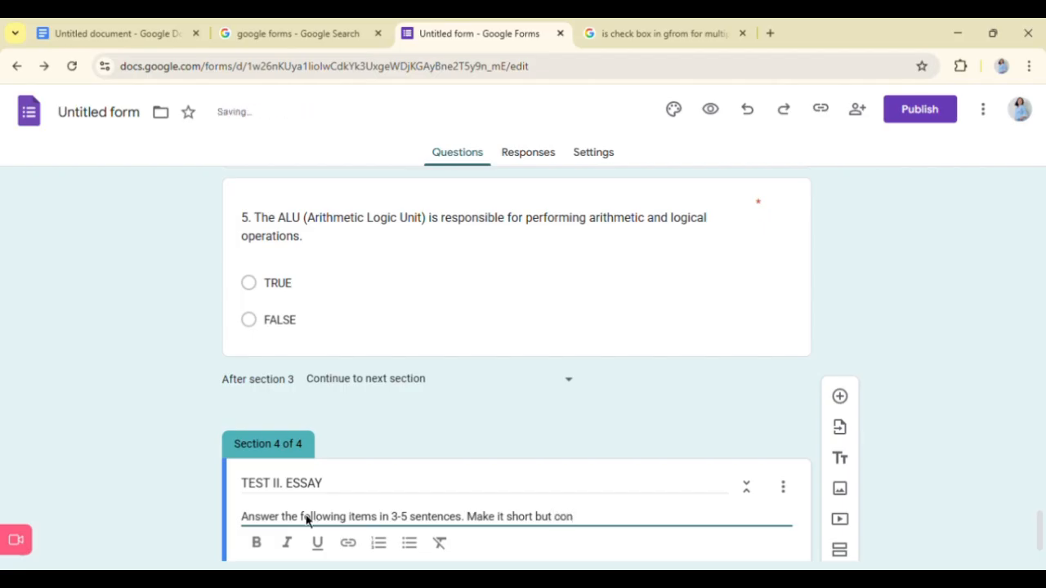
text(cise.)
- Correct the section 4 title to "TEST III. ESSAY" and make it bold
scroll(477, 518, down, 1)
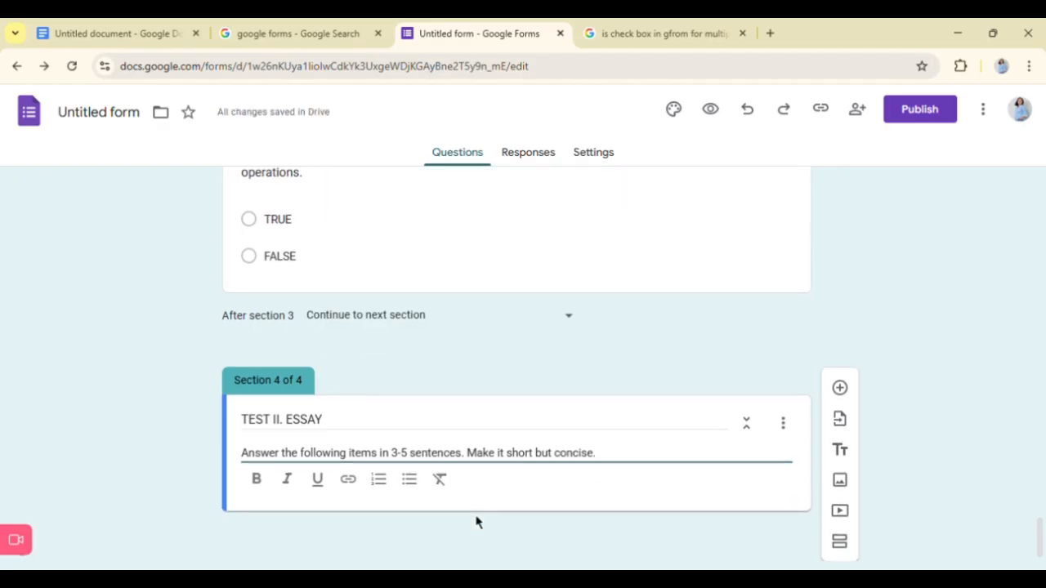
triple_click(327, 428)
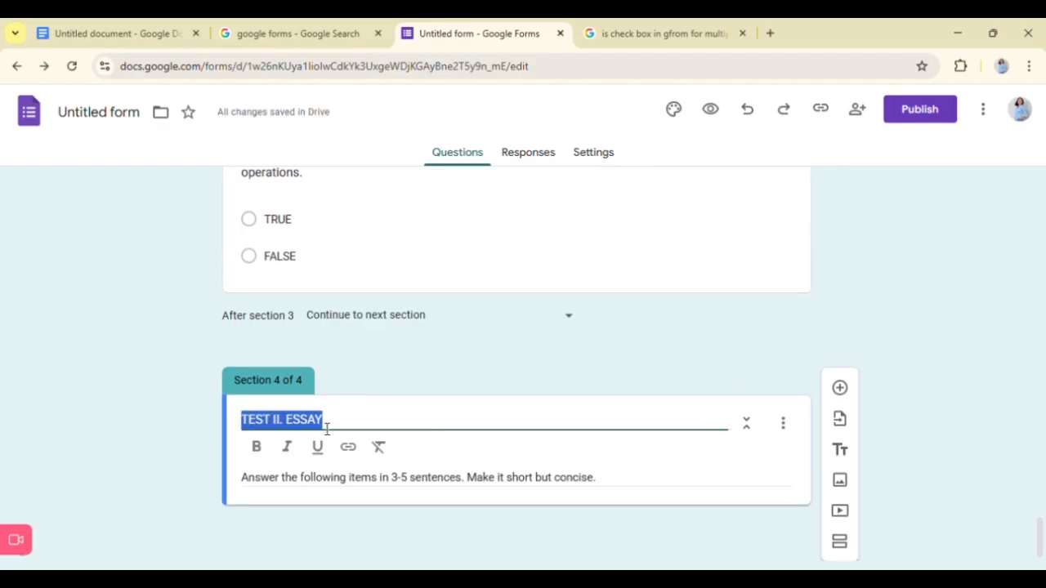
click(278, 421)
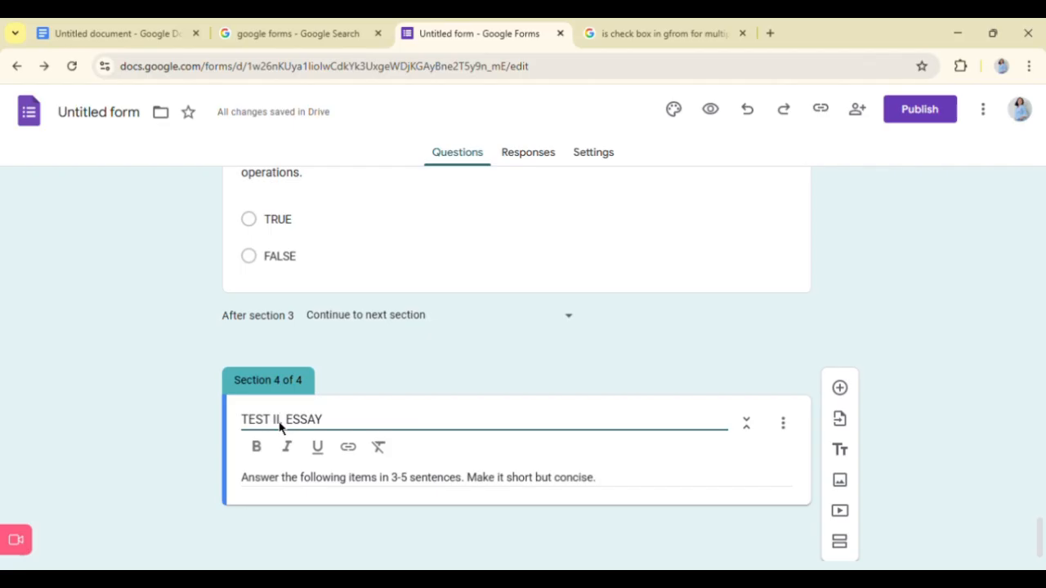
text(I)
key(ctrl+a)
key(ctrl+b)
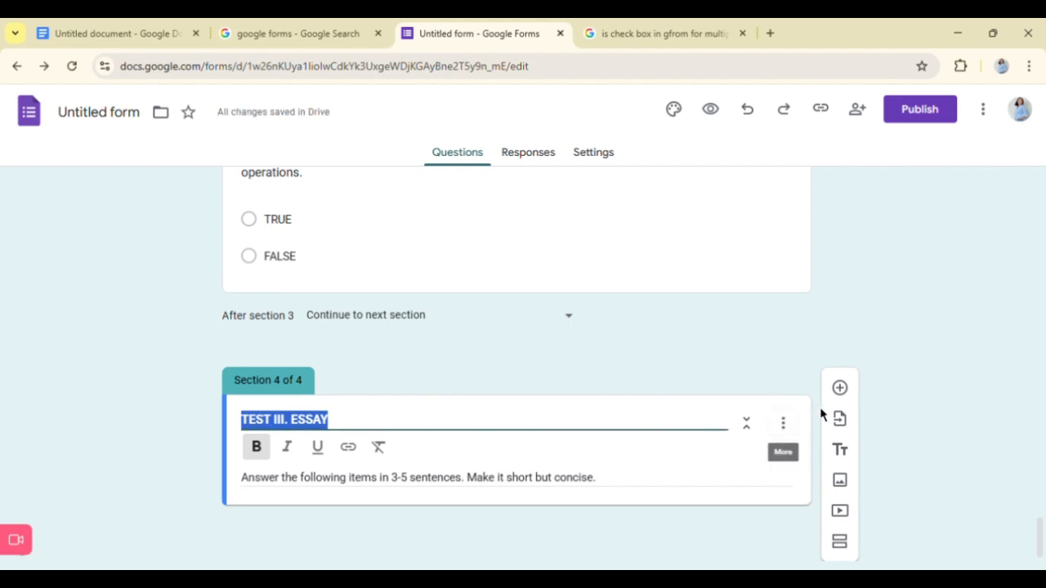
- Add a question to the TEST III. ESSAY section and set its type to Paragraph
click(840, 389)
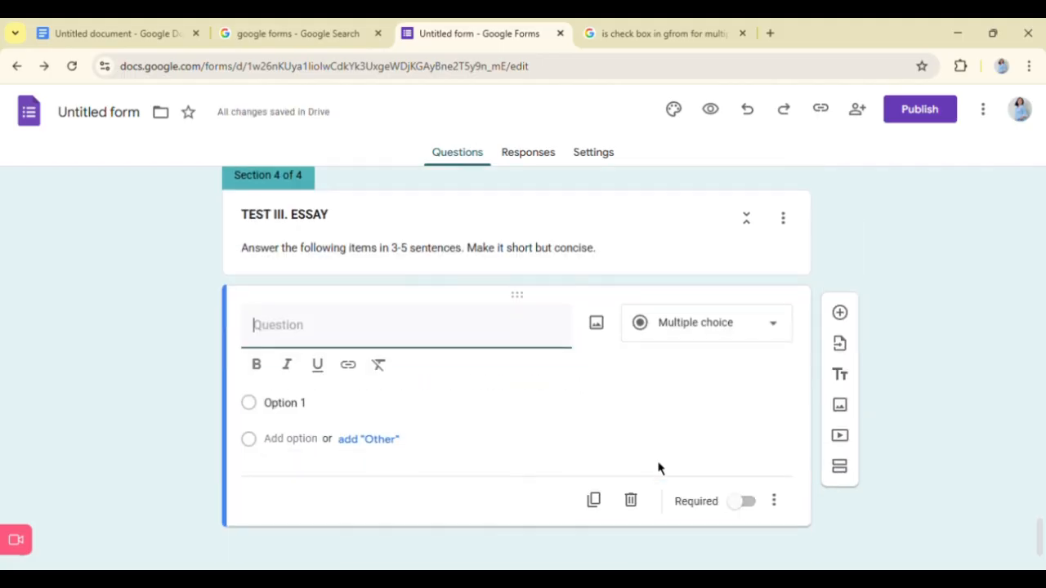
click(719, 331)
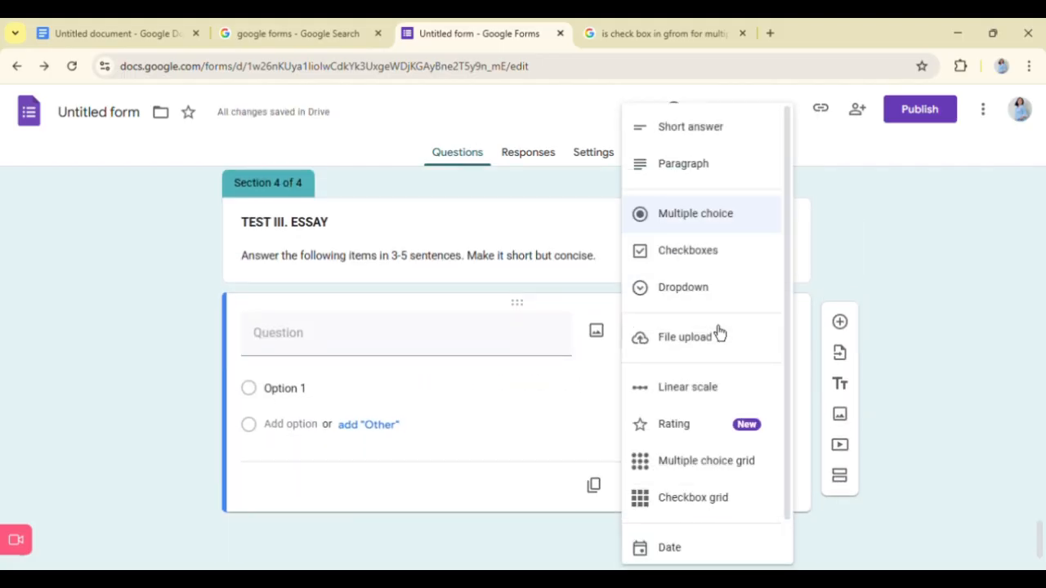
click(701, 169)
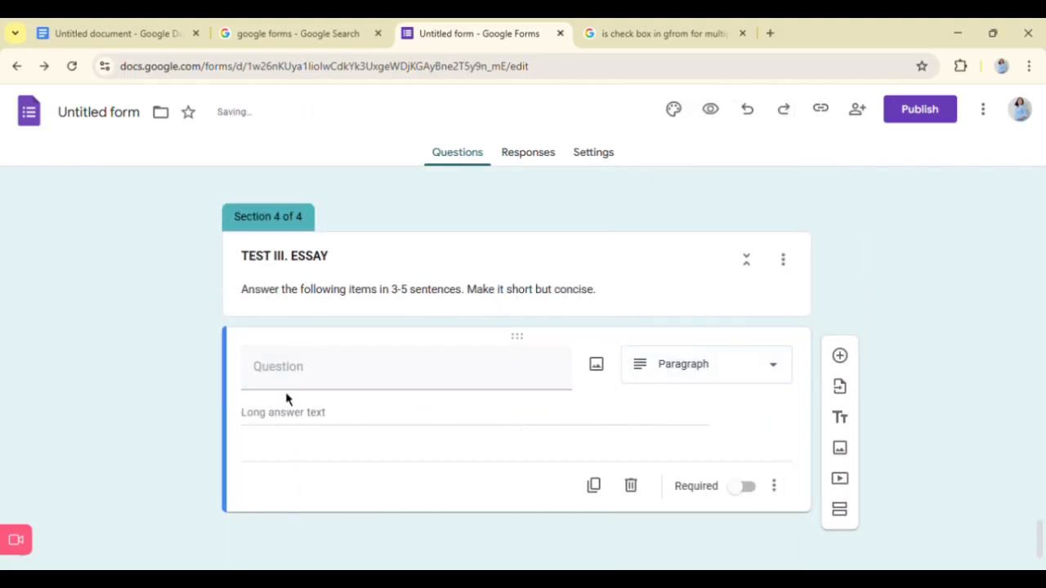
- Copy essay question 1 about the role of the Central Processing Unit from the Google Doc into the Paragraph question and make it required
click(285, 381)
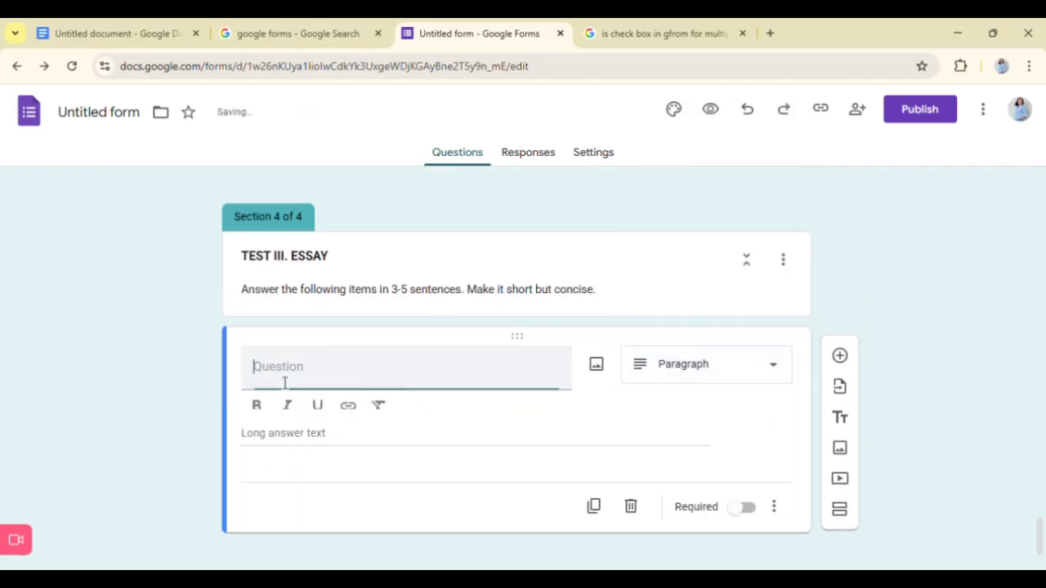
click(98, 33)
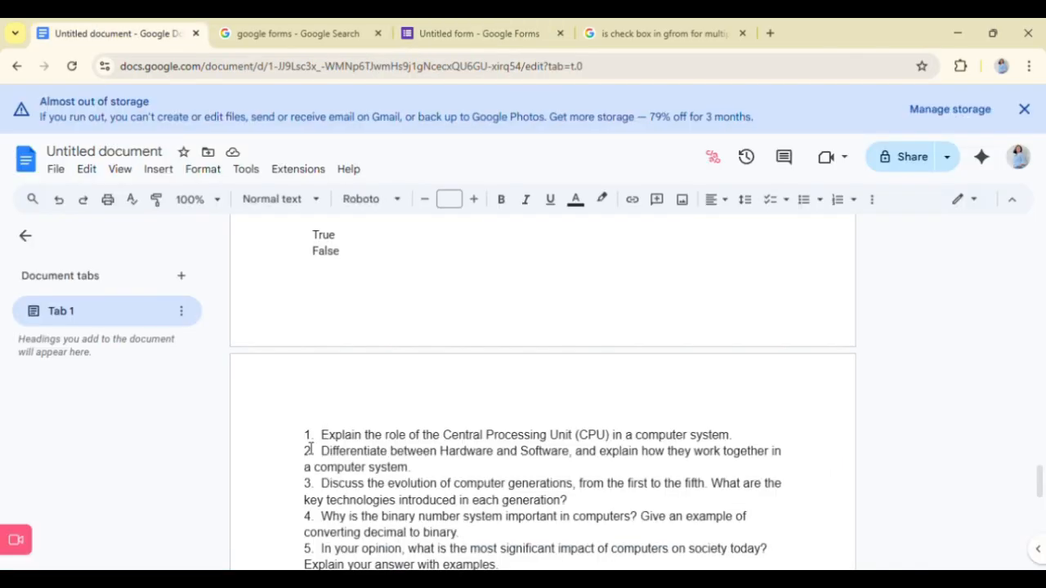
drag(307, 438, 733, 443)
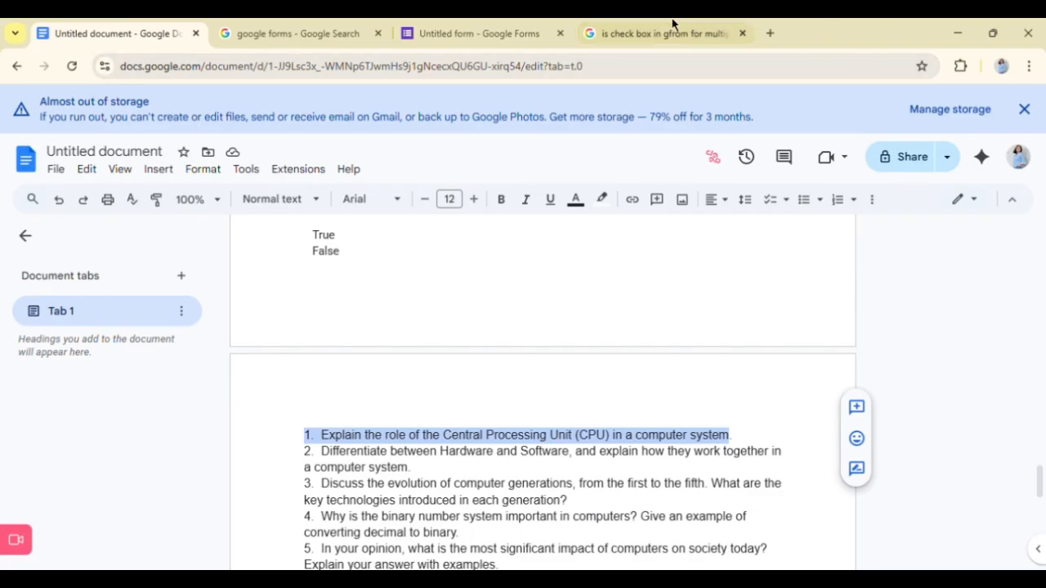
click(477, 32)
text(1. Explain the role of the Central Processing Unit (CPU) in a computer system)
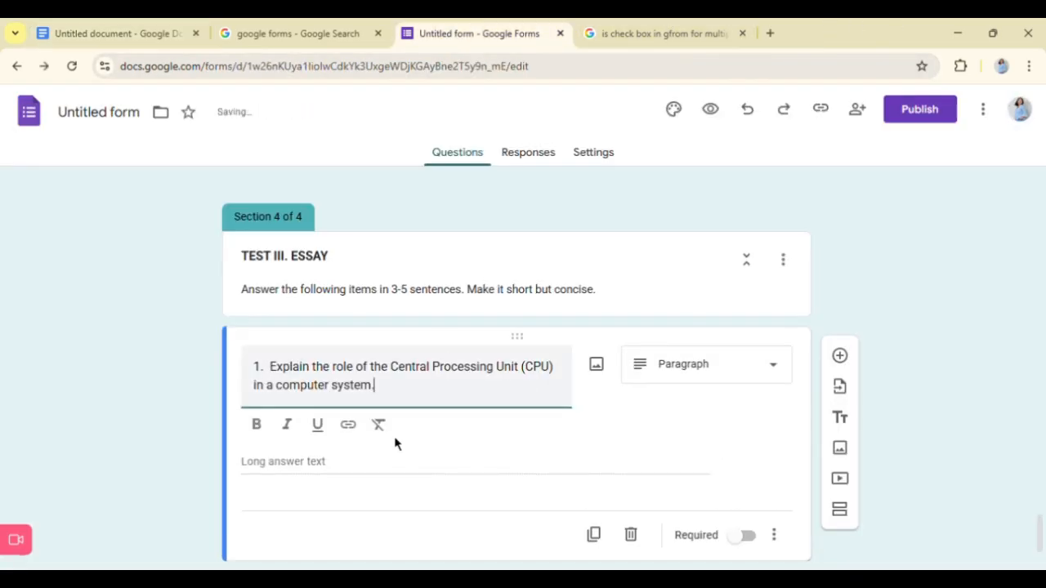
scroll(395, 444, down, 1)
click(751, 496)
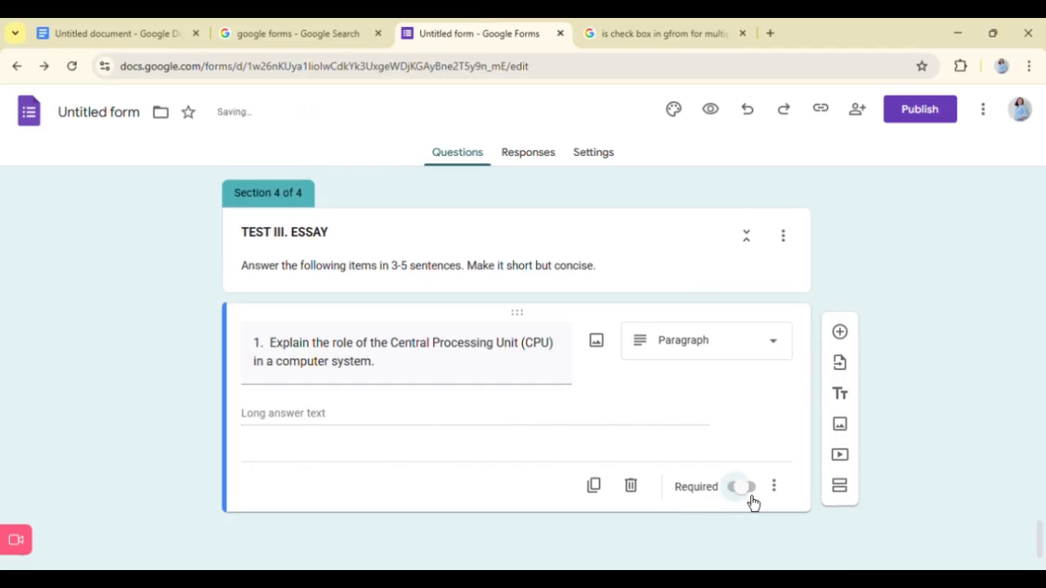
- Add essay question 2 about differentiating Hardware and Software from the Google Doc as a required Paragraph question
click(842, 338)
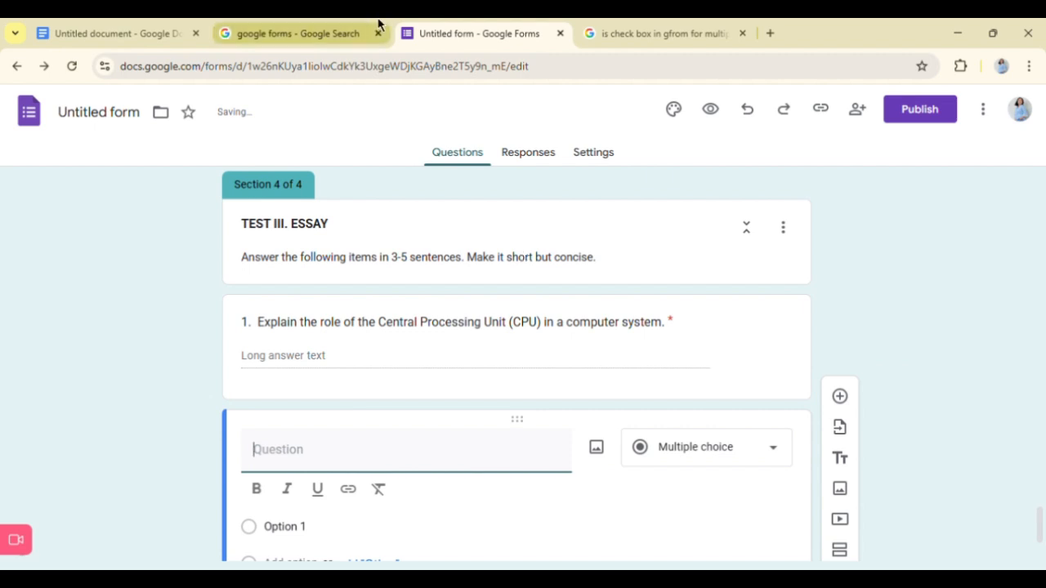
click(82, 28)
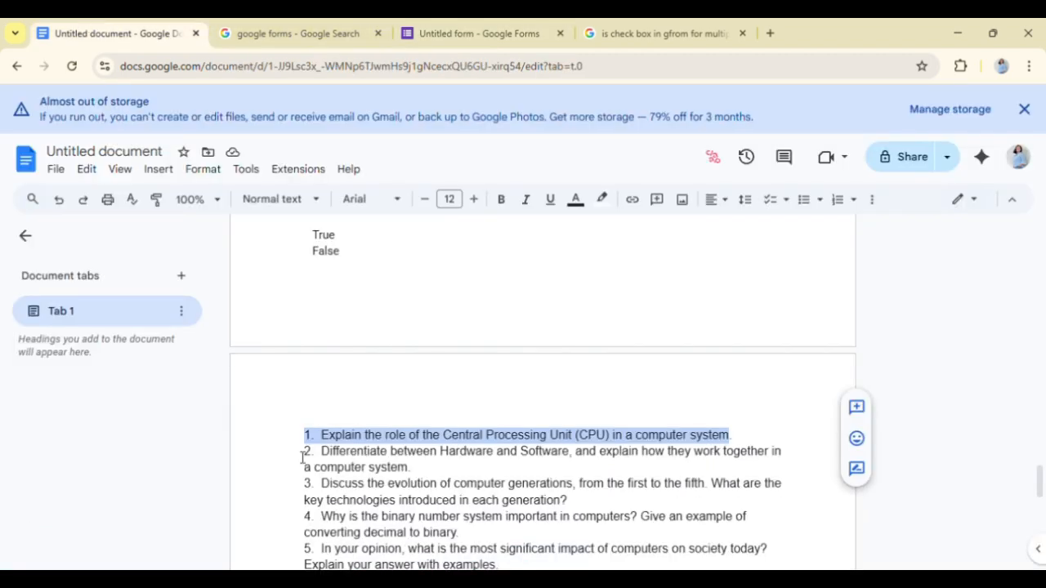
drag(303, 451, 664, 462)
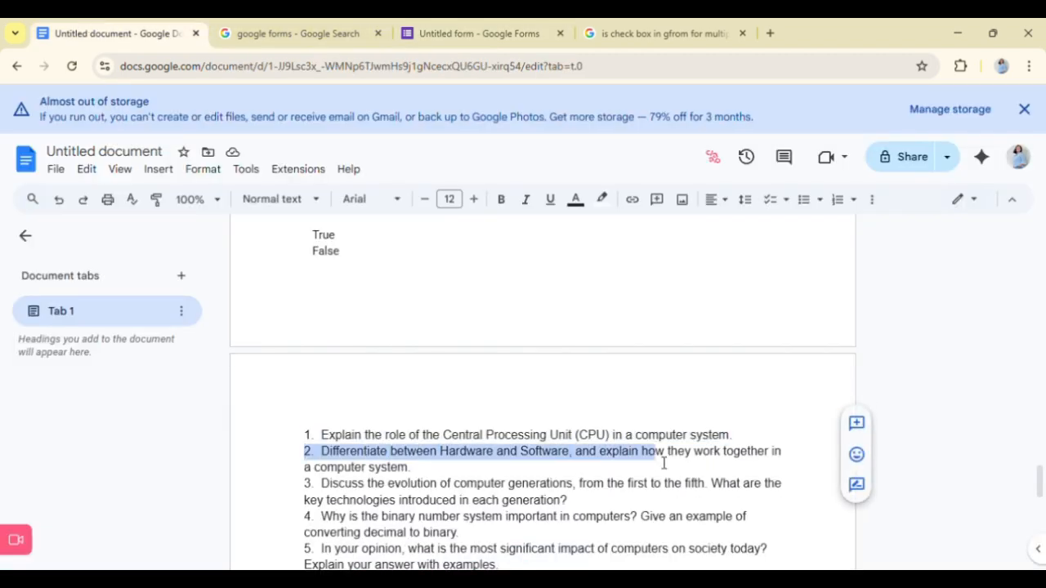
click(397, 433)
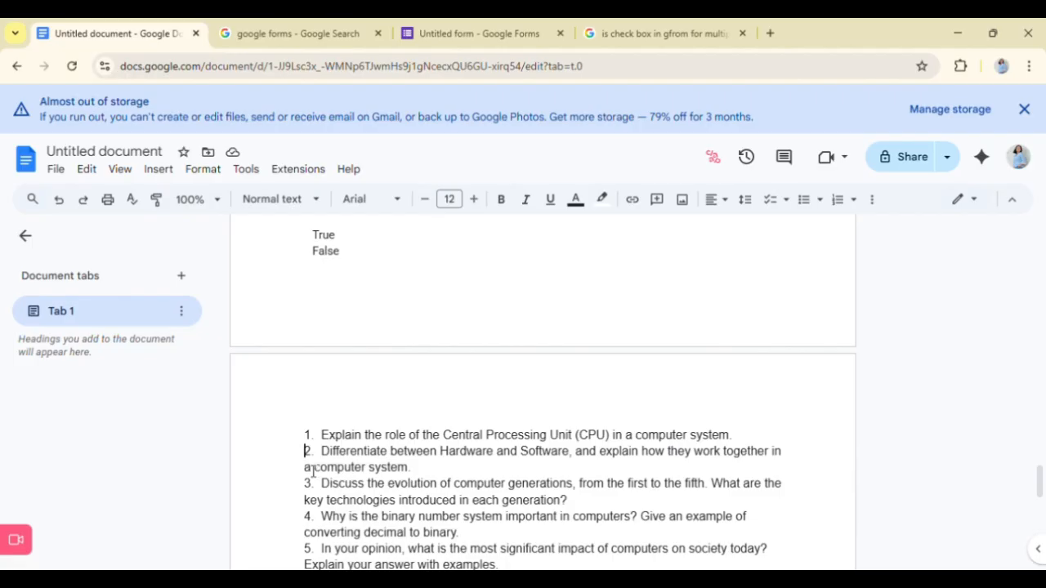
triple_click(313, 471)
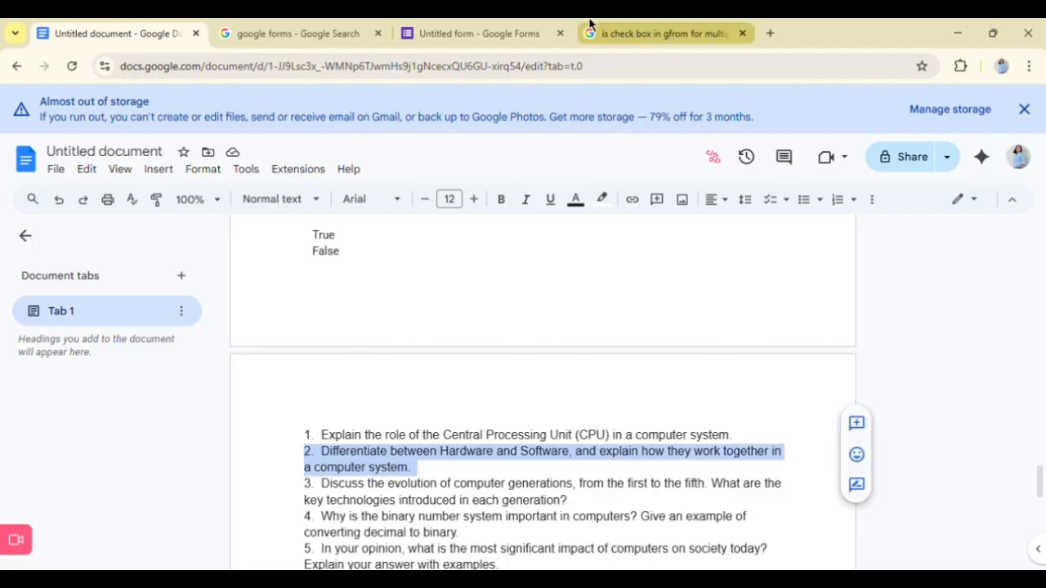
click(493, 29)
text(2. Differentiate between Hardware and Software, and explain how they work together in a computer system.)
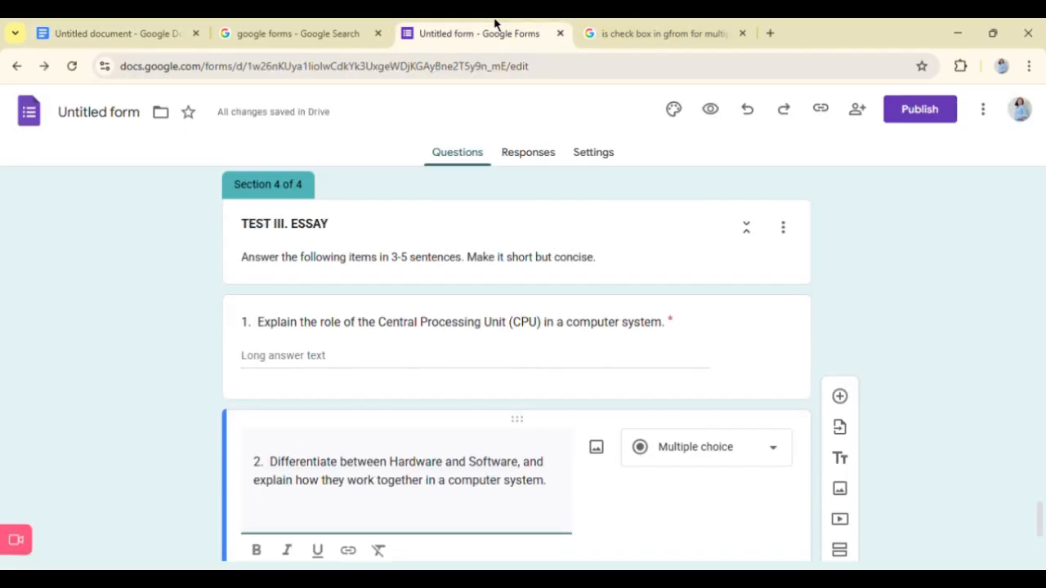
scroll(544, 332, down, 2)
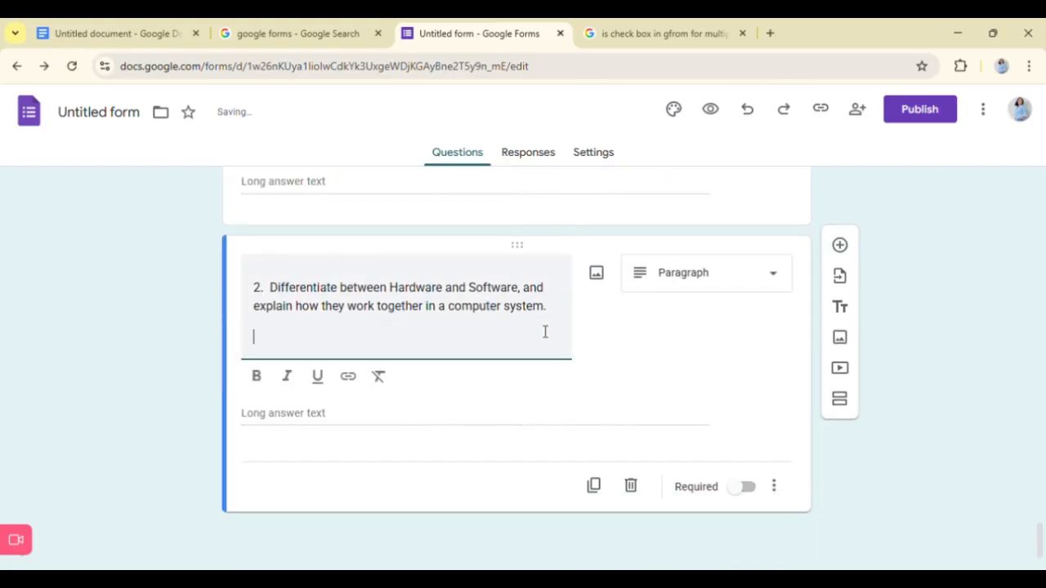
click(750, 490)
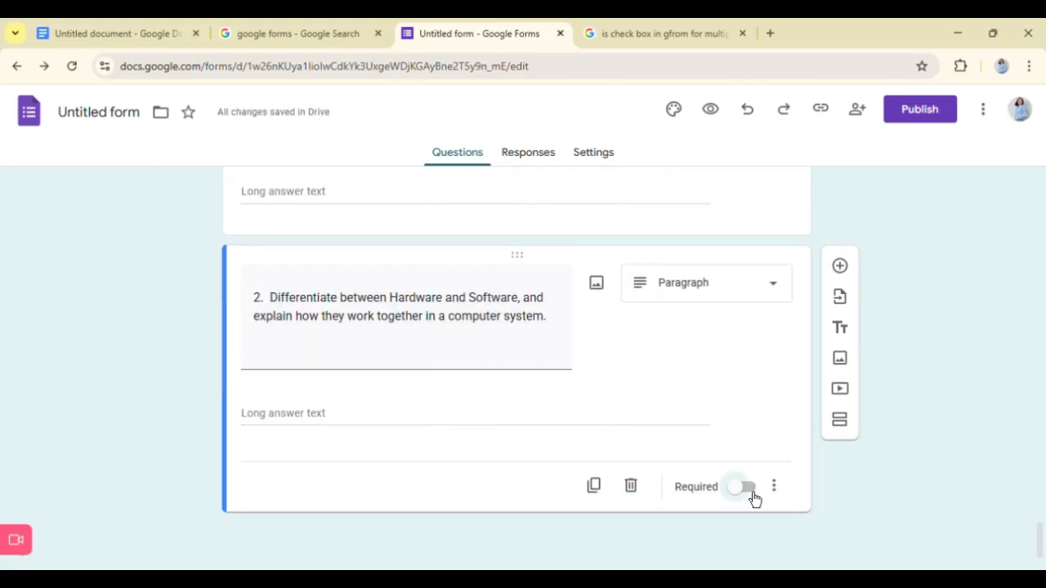
- Add a question below essay question 2 and copy essay question 3 about the evolution of computer generations from the Google Doc into it
click(840, 286)
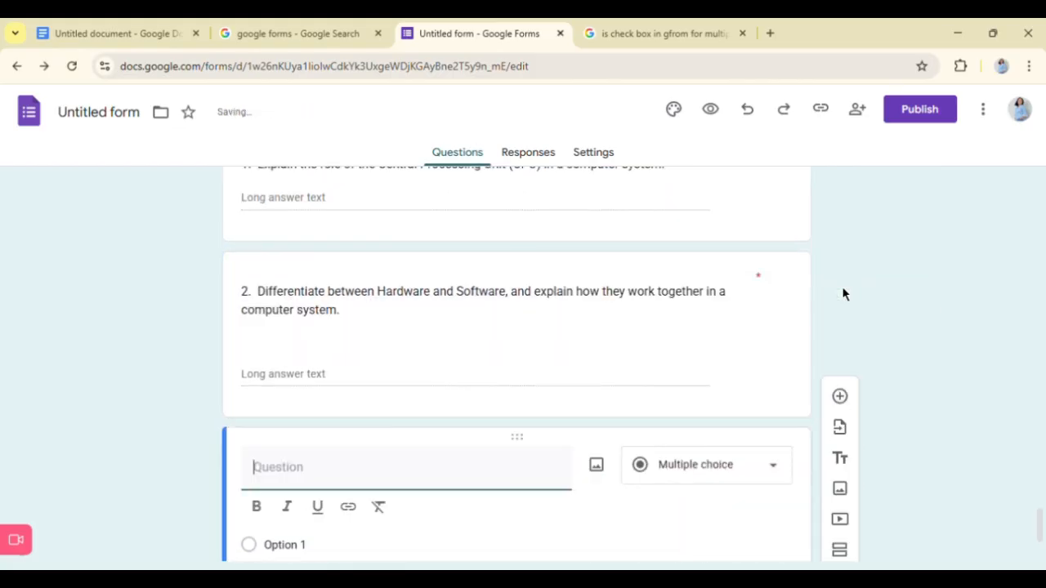
click(47, 25)
scroll(358, 511, down, 1)
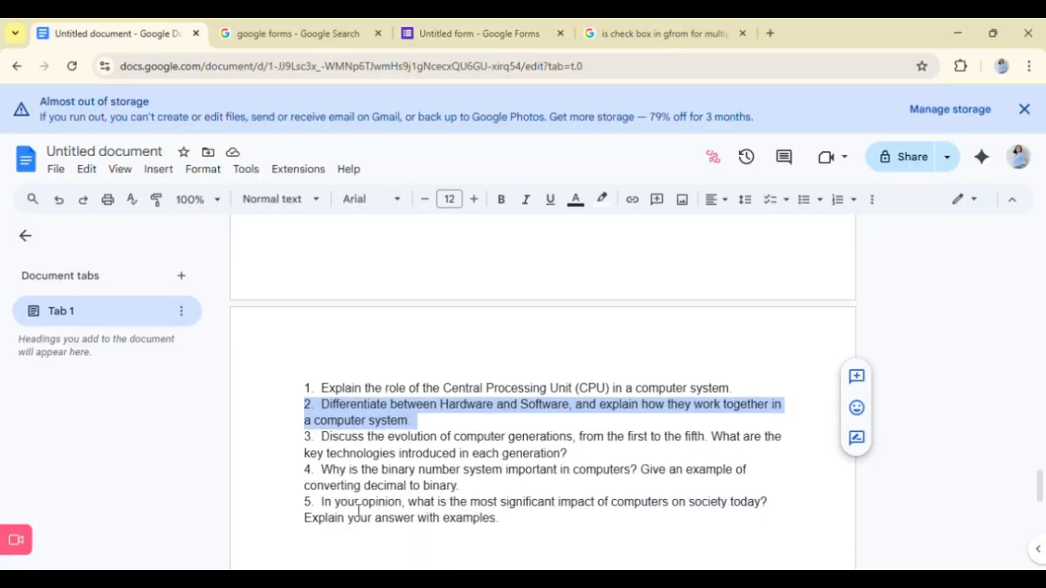
drag(304, 437, 569, 454)
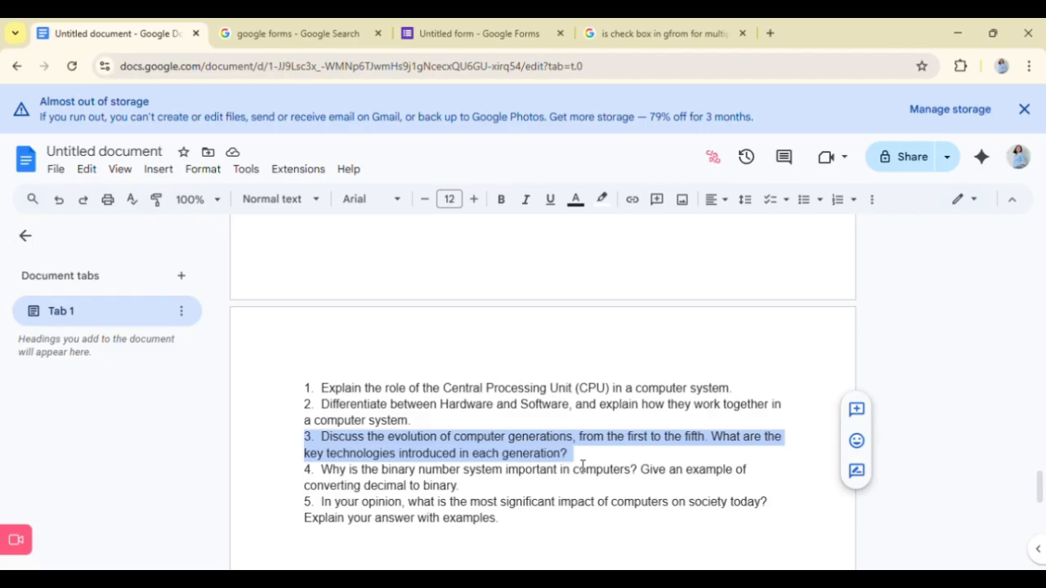
click(466, 29)
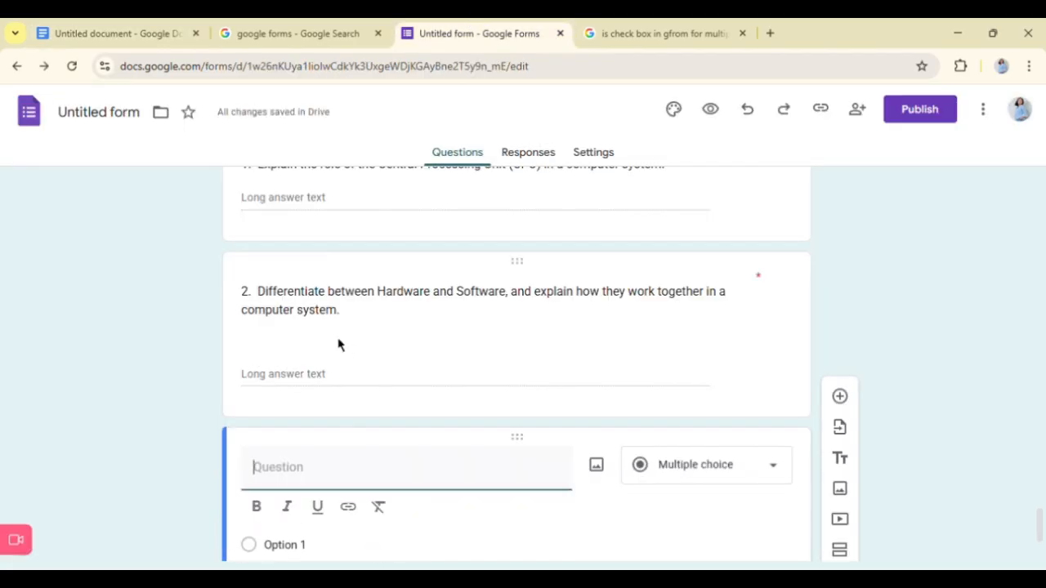
text(3. Discuss the evolution of computer generations, from the first to the fifth. What are the key technologies introduced in each generation?)
scroll(327, 519, down, 3)
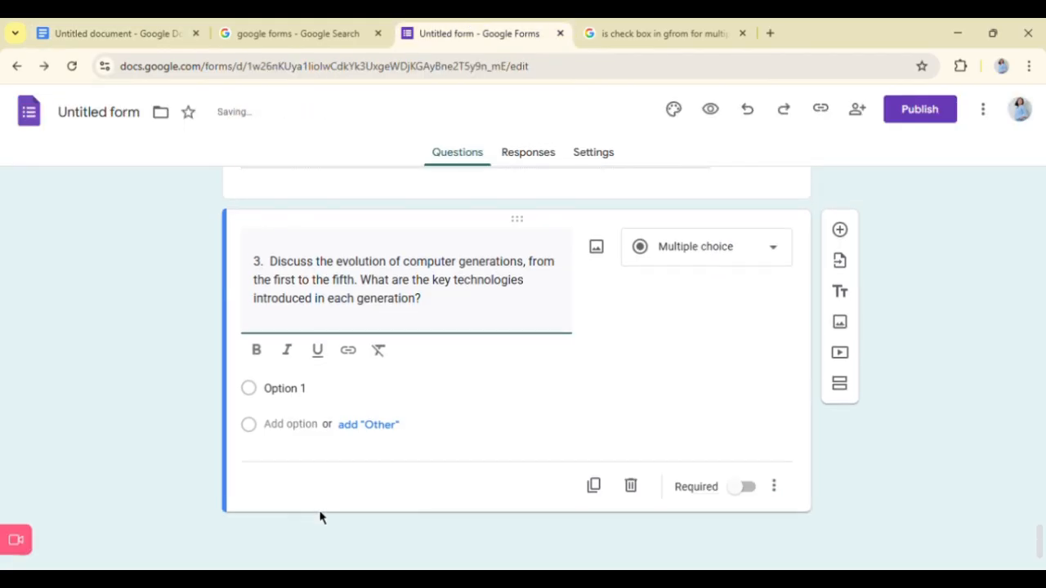
- Set the question about the evolution of computer generations to the Paragraph type and make it required
click(772, 249)
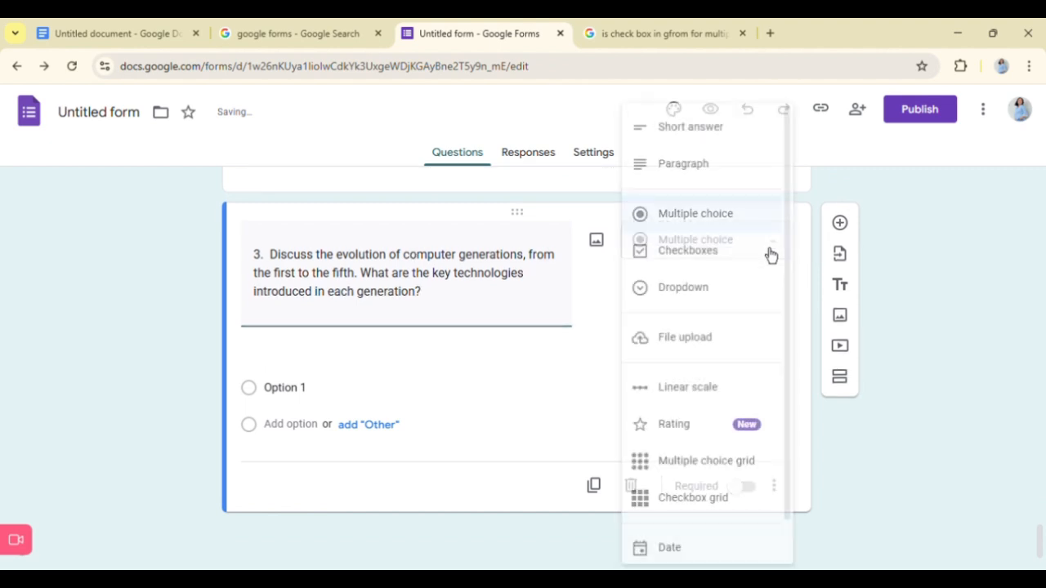
click(731, 176)
scroll(635, 367, up, 5)
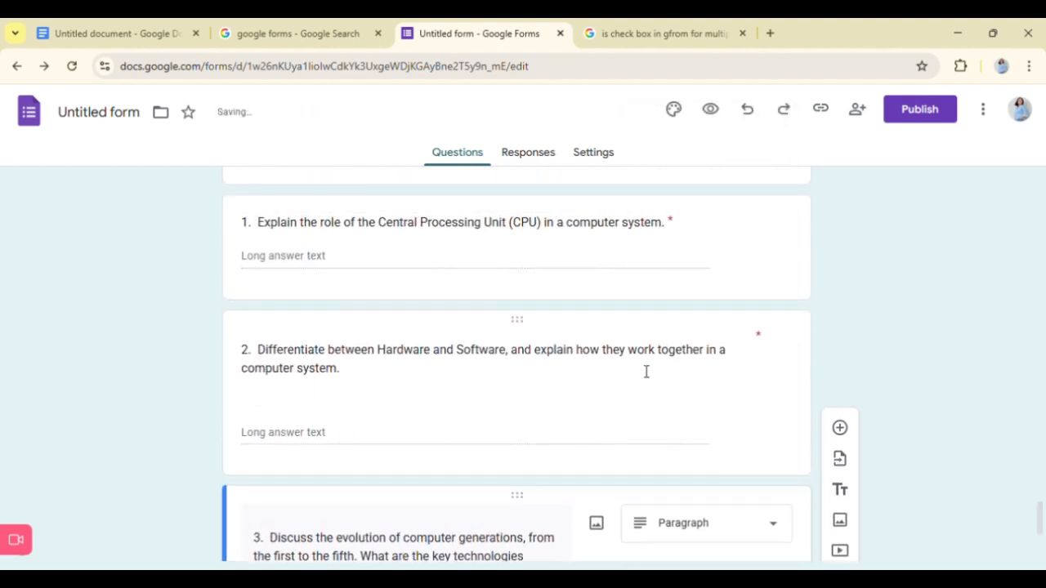
scroll(646, 372, down, 3)
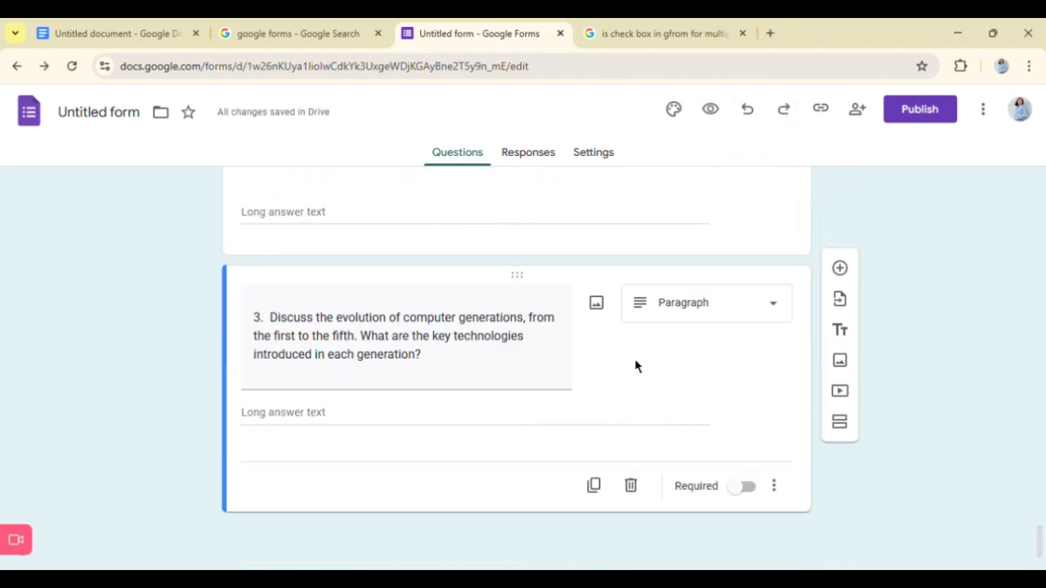
click(747, 488)
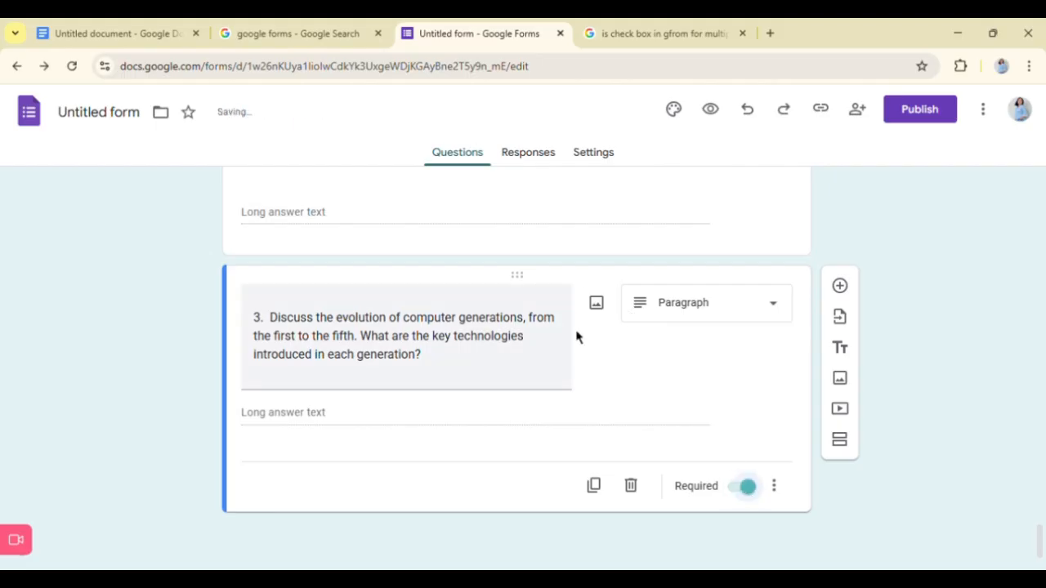
scroll(578, 338, up, 1)
scroll(695, 447, up, 3)
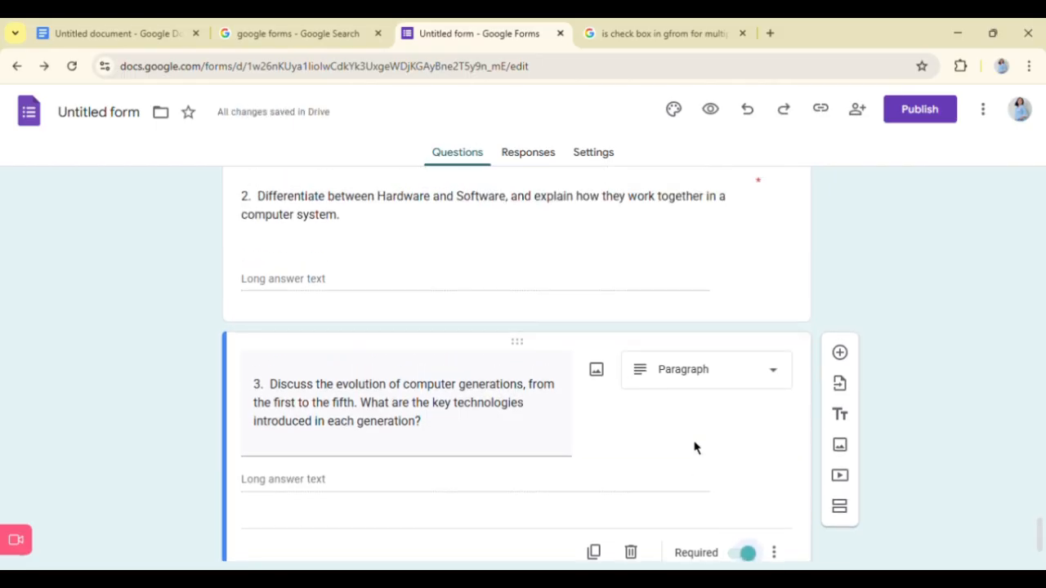
scroll(698, 449, up, 3)
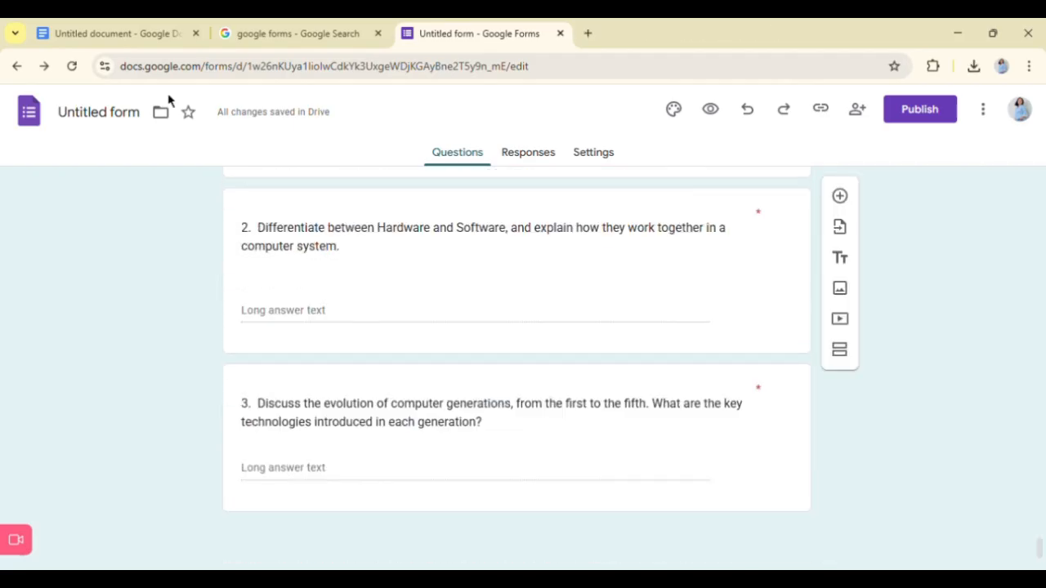
- Add a new question below essay question 3 and set its type to Paragraph
click(697, 404)
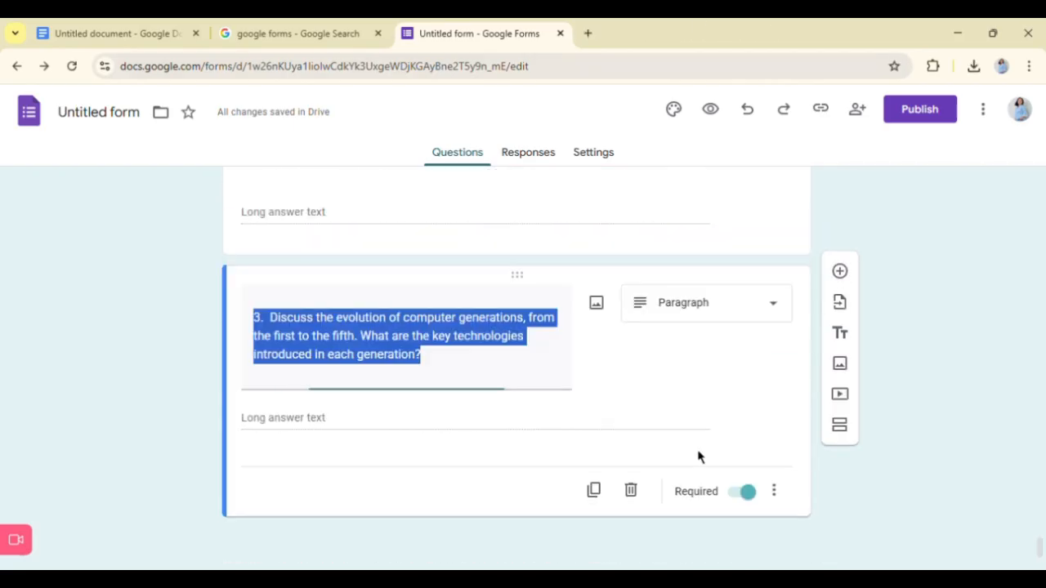
click(621, 437)
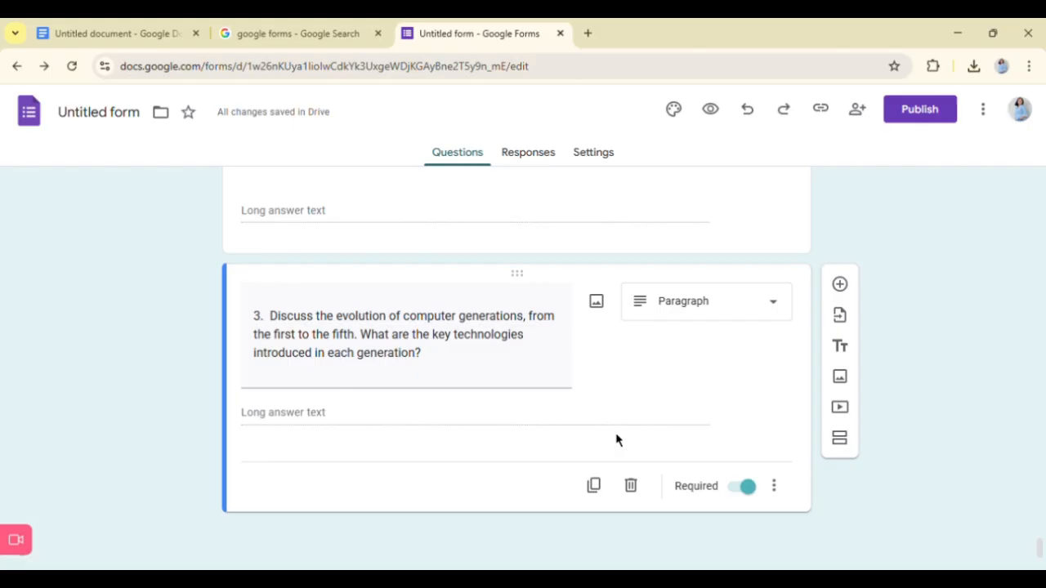
click(840, 286)
click(735, 375)
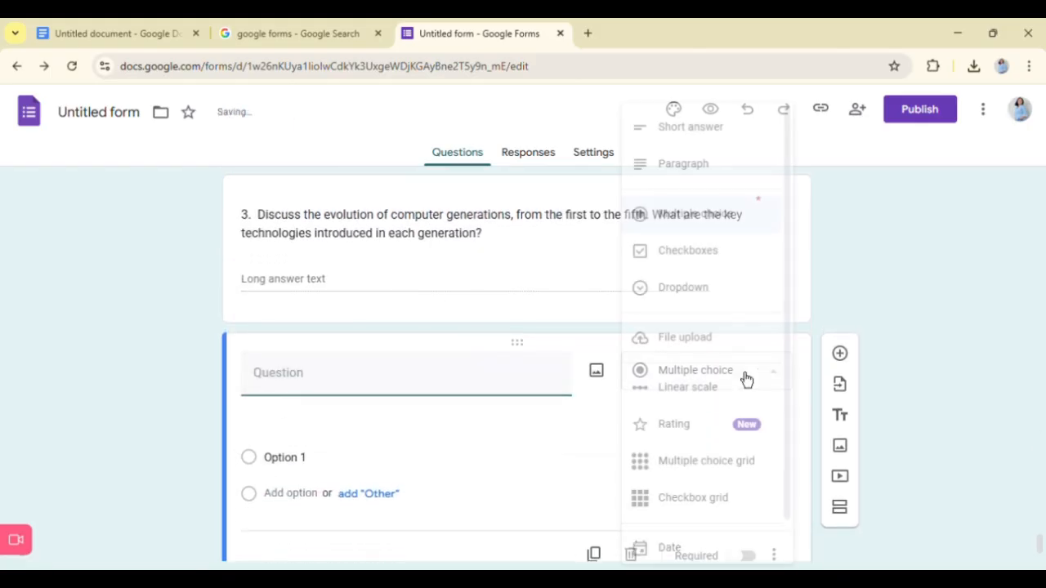
click(689, 170)
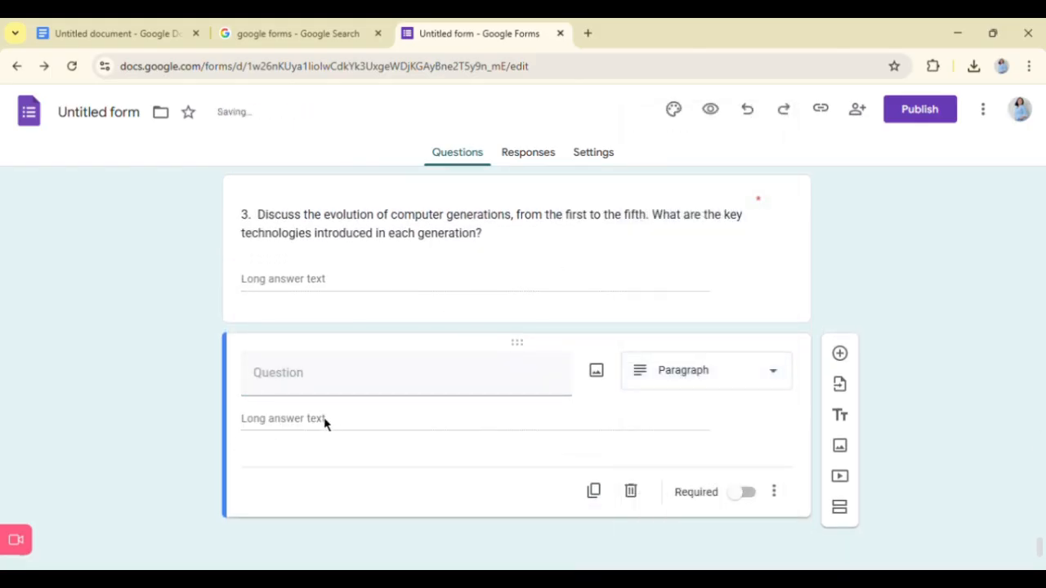
- Copy essay question 4 about the binary number system from the Google Doc into the new Paragraph question and make it required
click(108, 28)
scroll(334, 439, down, 5)
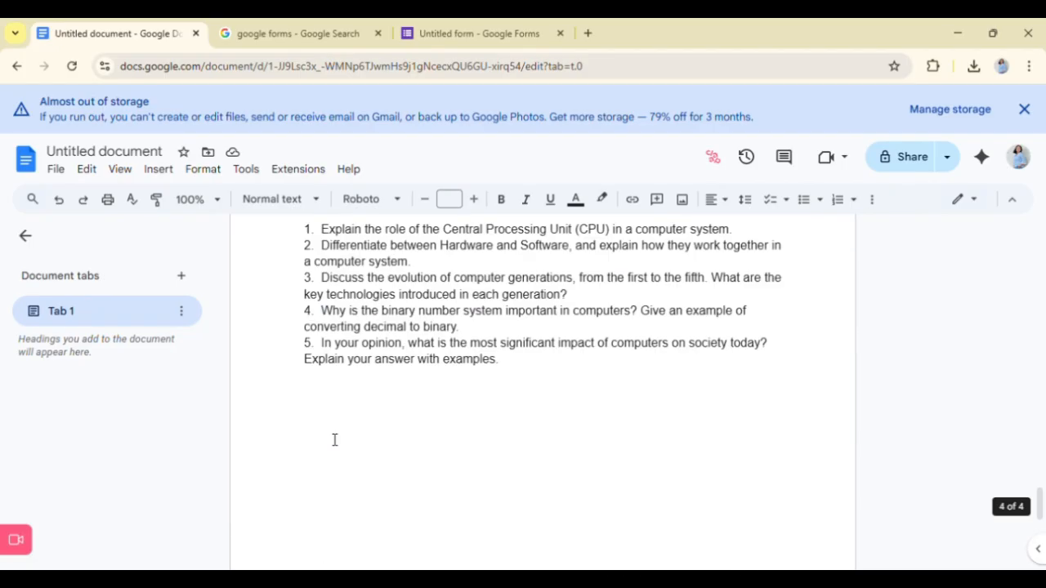
drag(307, 313, 450, 328)
key(ctrl+c)
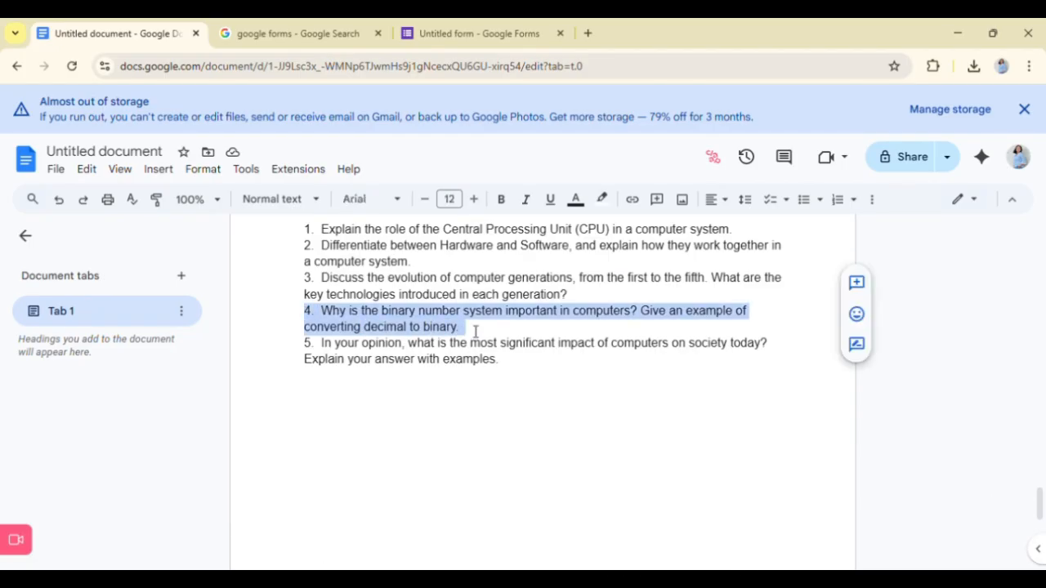
click(513, 27)
key(ctrl+v)
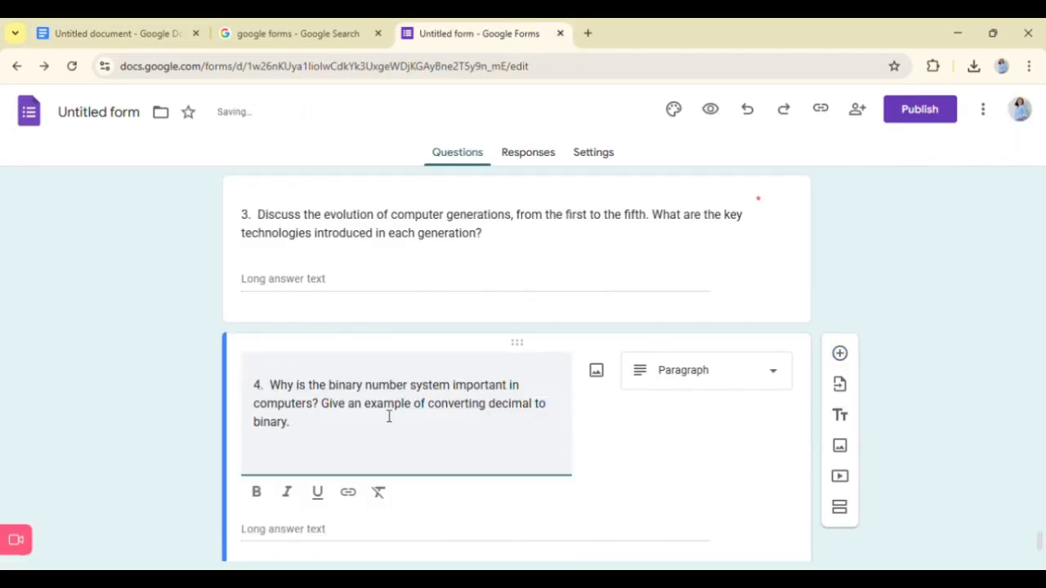
key(BackSpace)
scroll(663, 452, down, 1)
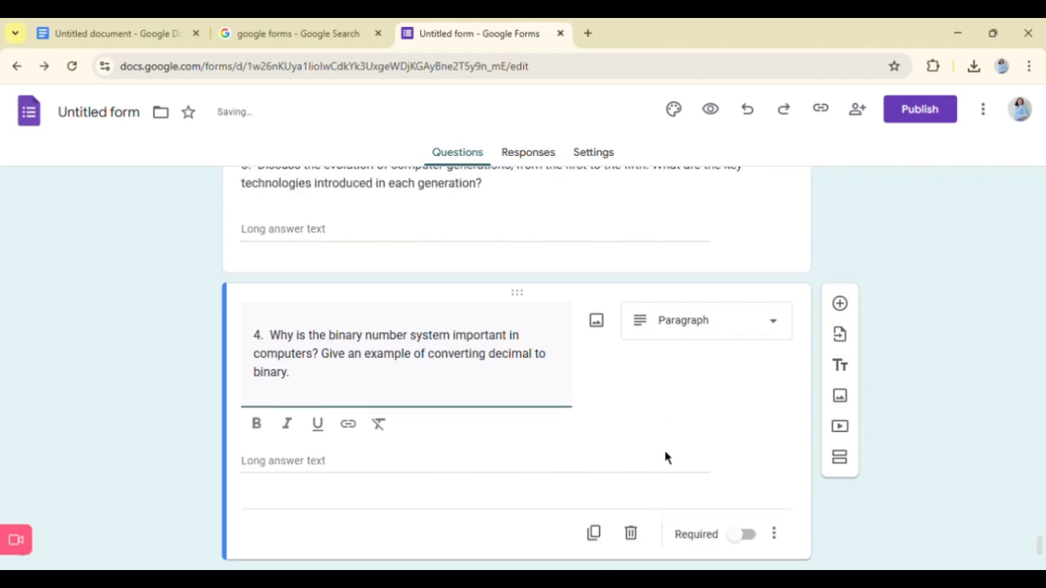
click(662, 452)
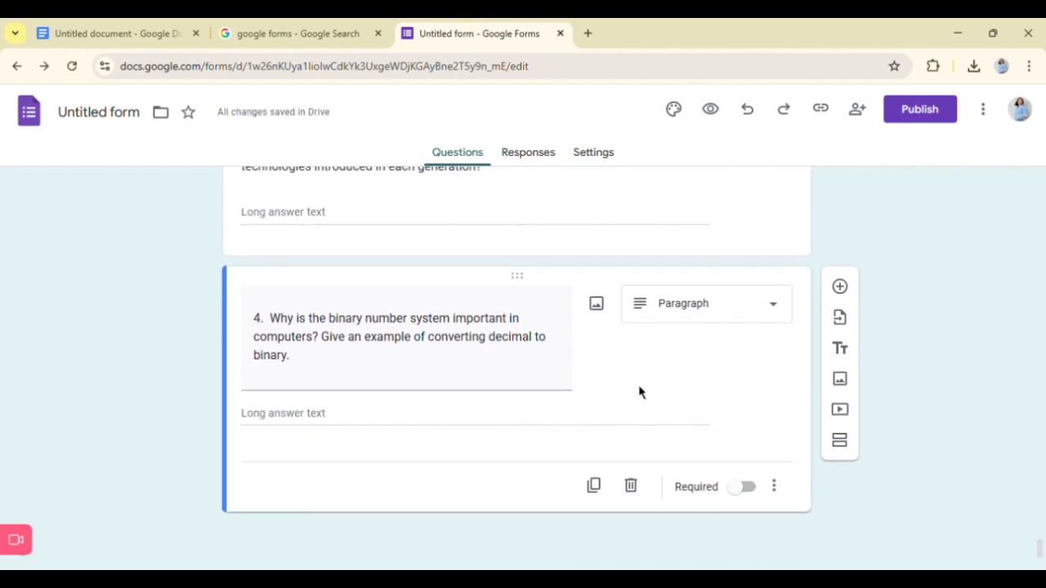
click(745, 493)
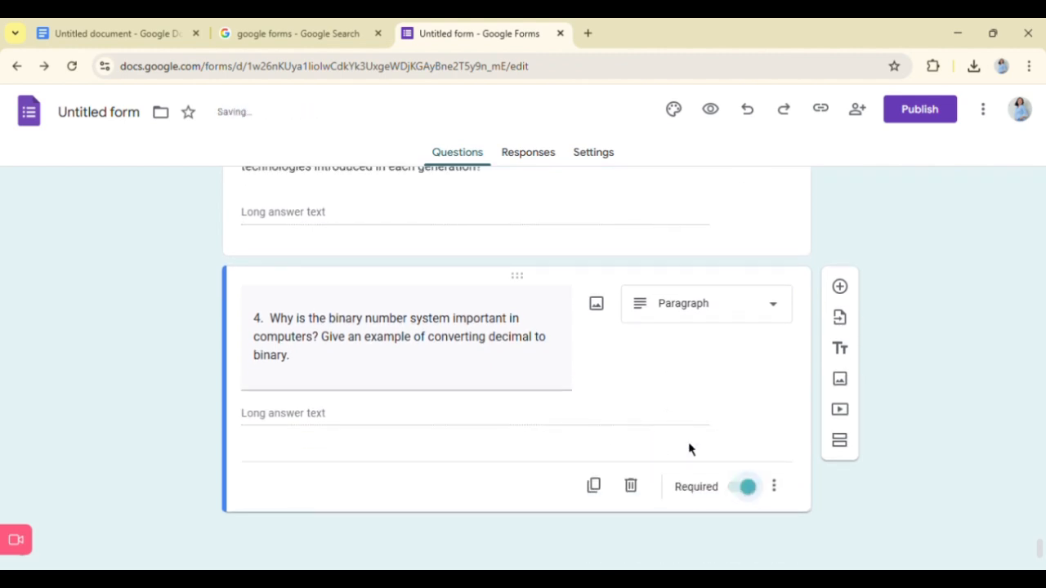
- Add a new question below essay question 4 and set its type to Paragraph
click(842, 290)
click(710, 384)
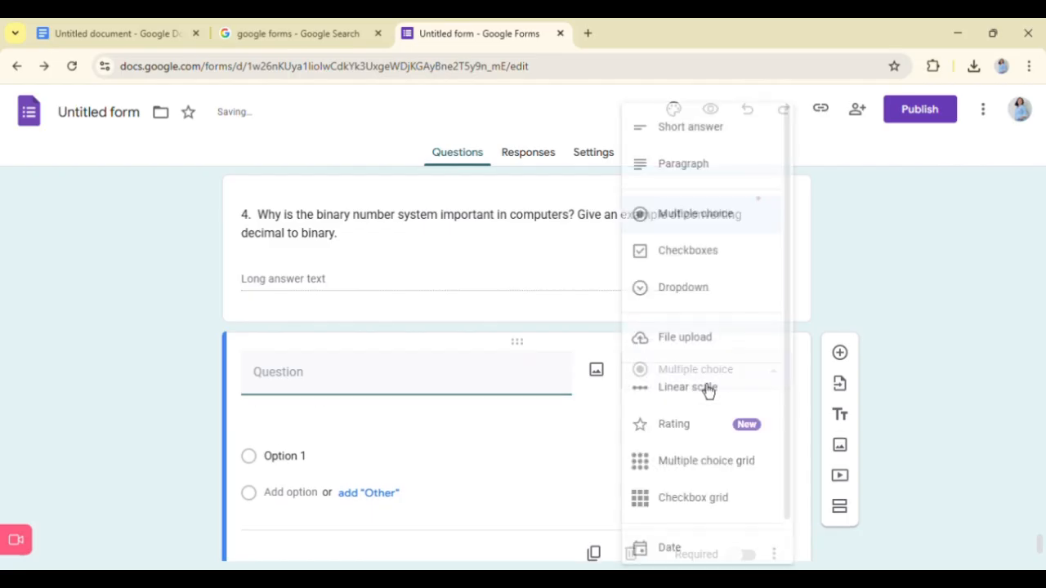
click(684, 167)
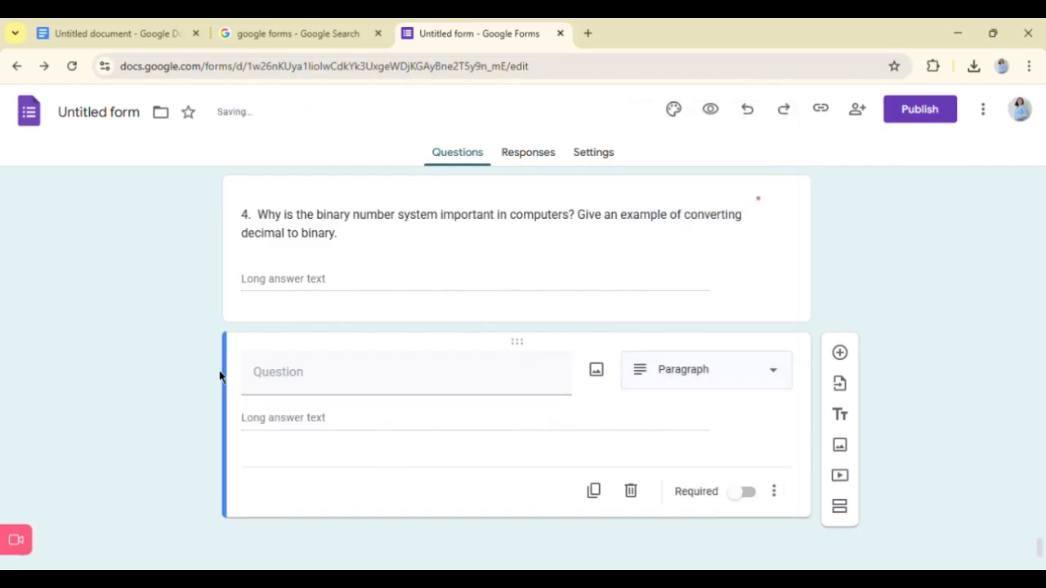
- Copy essay question 5 about the most significant impact of computers on society from the Google Doc into the empty Paragraph question
click(98, 25)
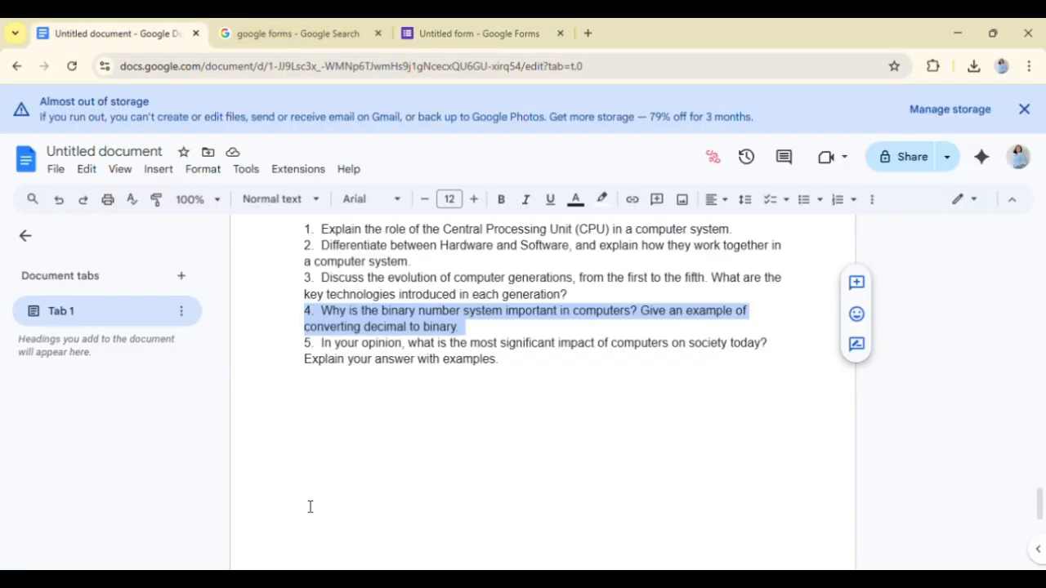
drag(305, 342, 527, 375)
key(ctrl+c)
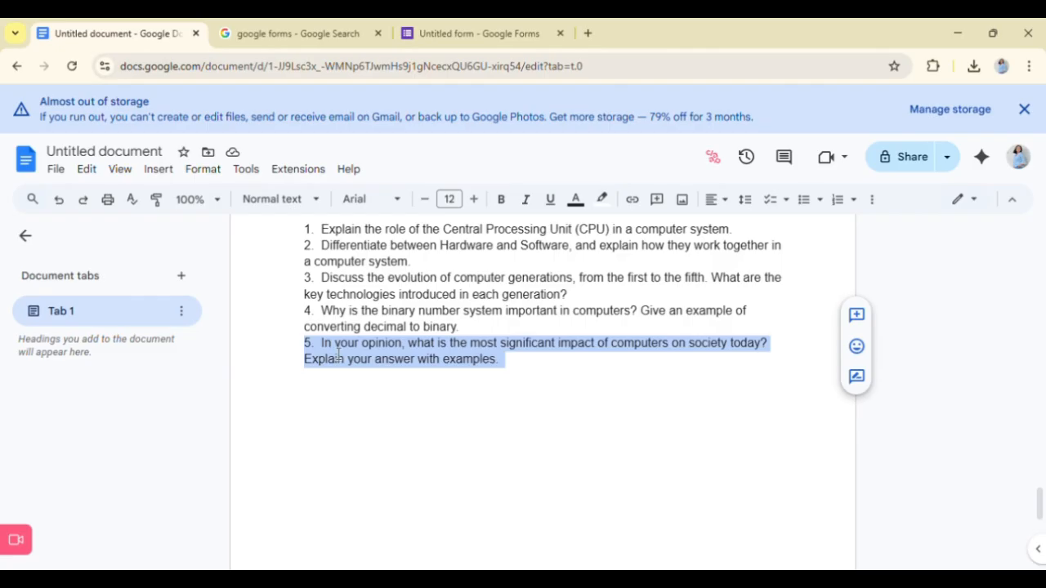
click(495, 31)
click(126, 26)
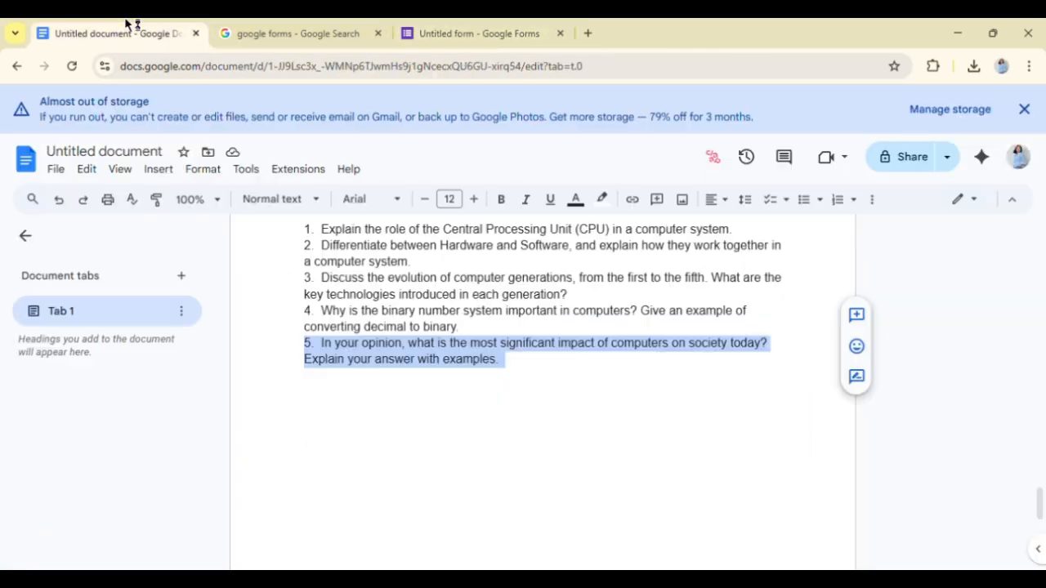
click(445, 31)
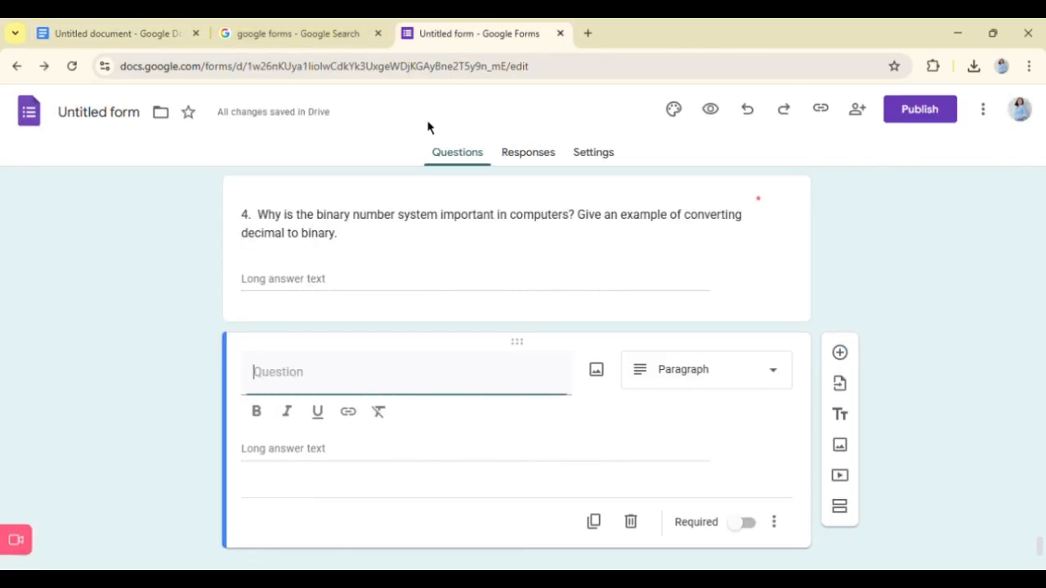
key(ctrl+v)
key(BackSpace)
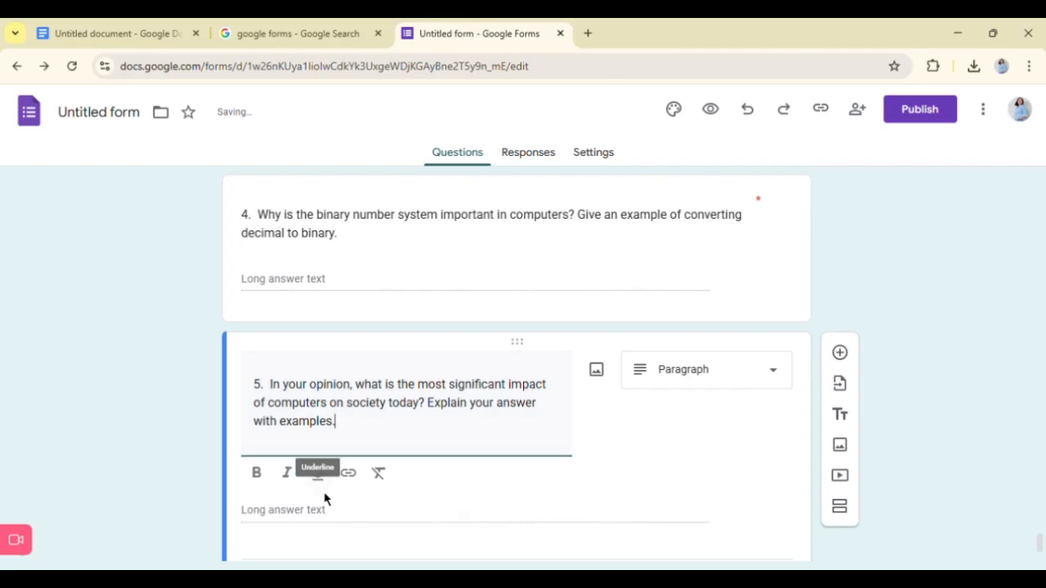
- Make essay question 5 about the impact of computers on society required
scroll(318, 506, down, 1)
click(740, 516)
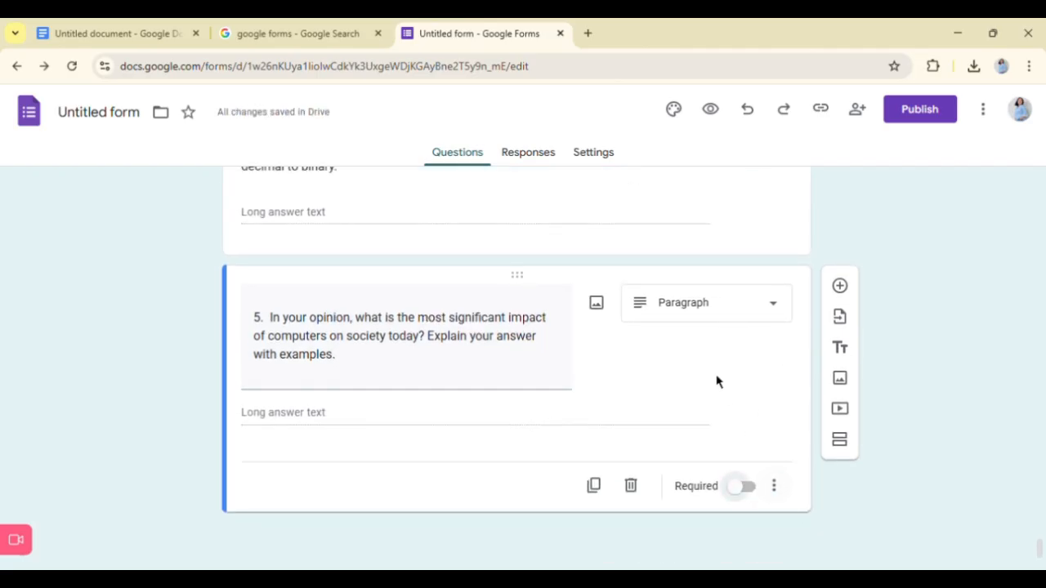
scroll(750, 511, up, 2)
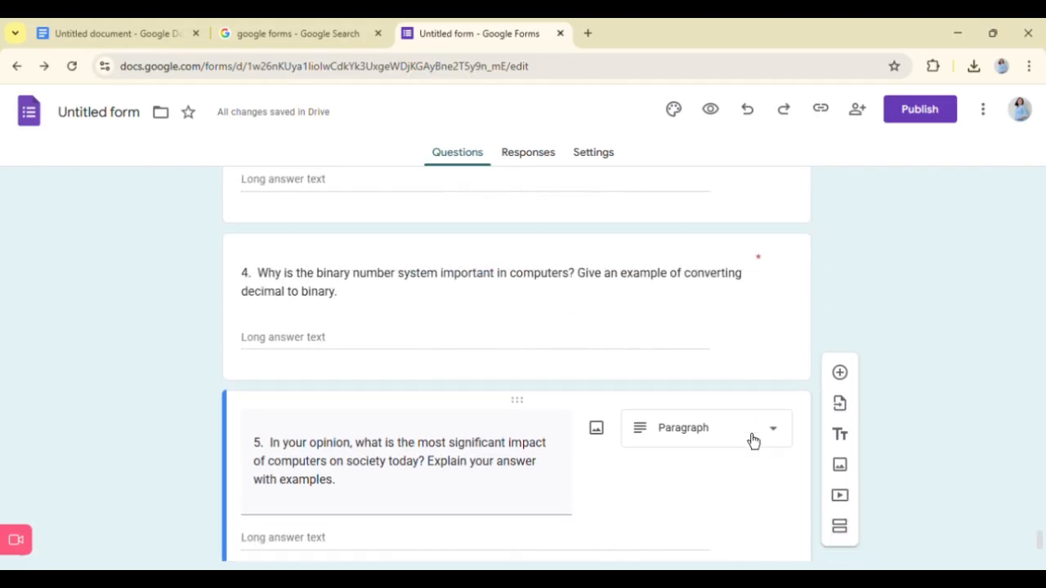
scroll(751, 439, down, 2)
scroll(653, 245, up, 2)
click(671, 356)
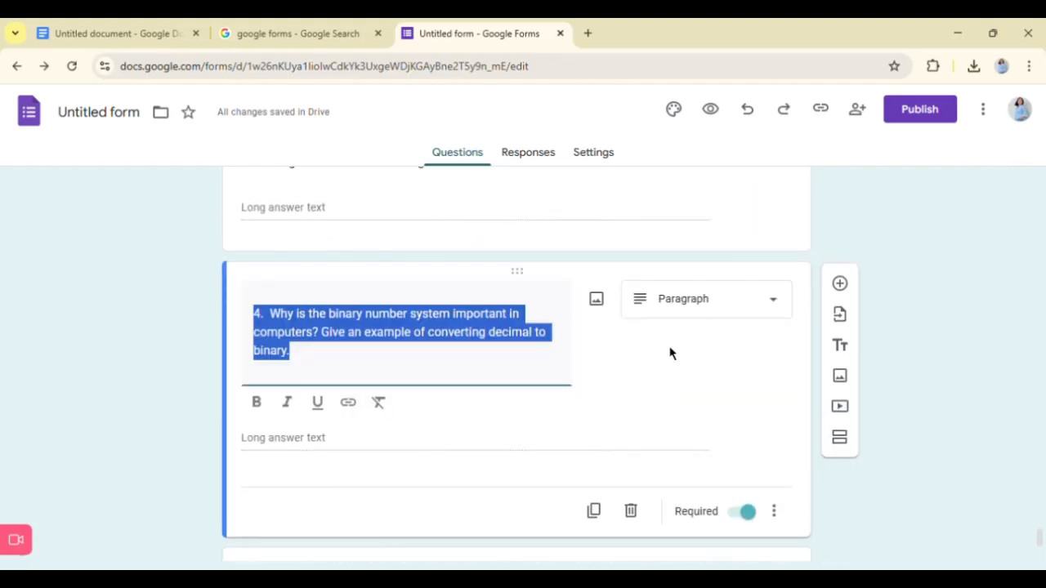
scroll(748, 450, down, 2)
click(747, 447)
click(753, 528)
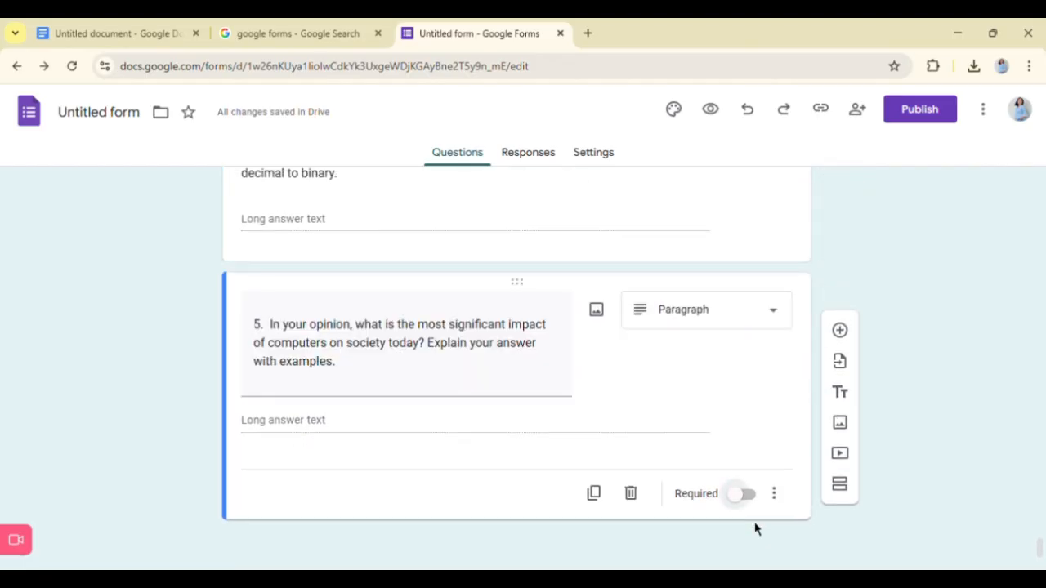
click(752, 498)
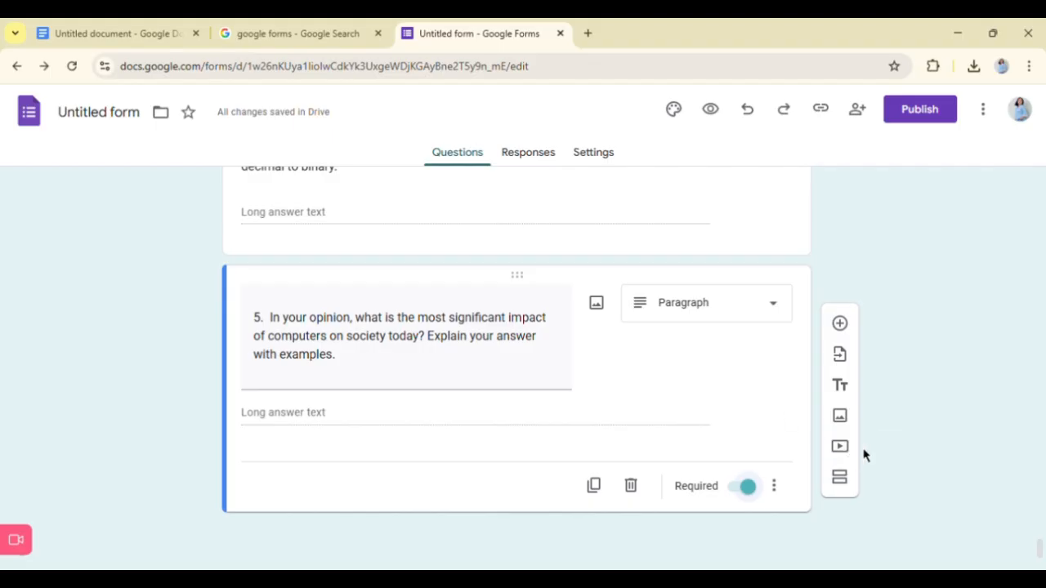
scroll(914, 408, up, 1)
scroll(915, 409, down, 1)
scroll(895, 409, up, 4)
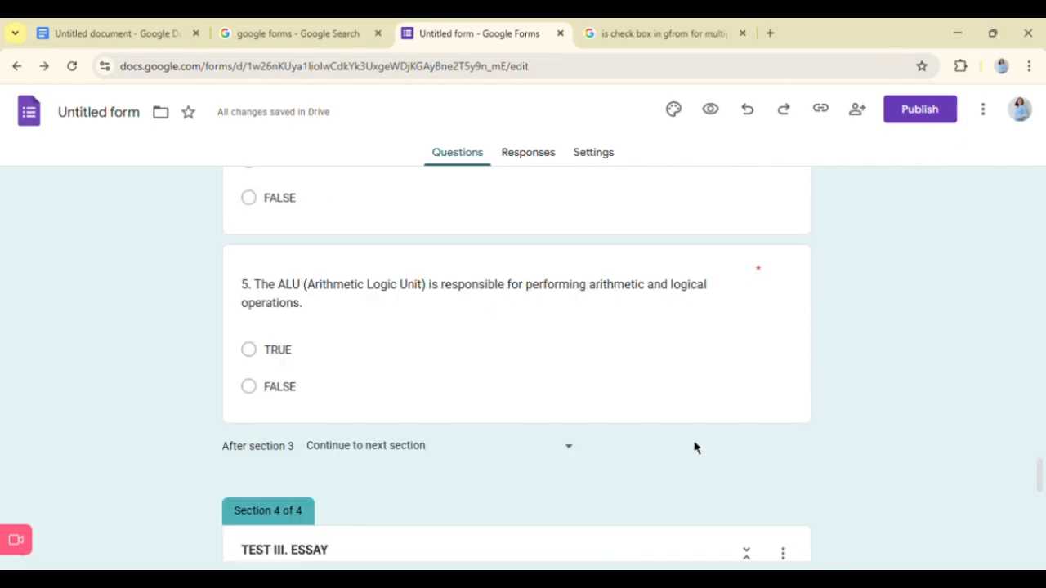
scroll(695, 447, up, 4)
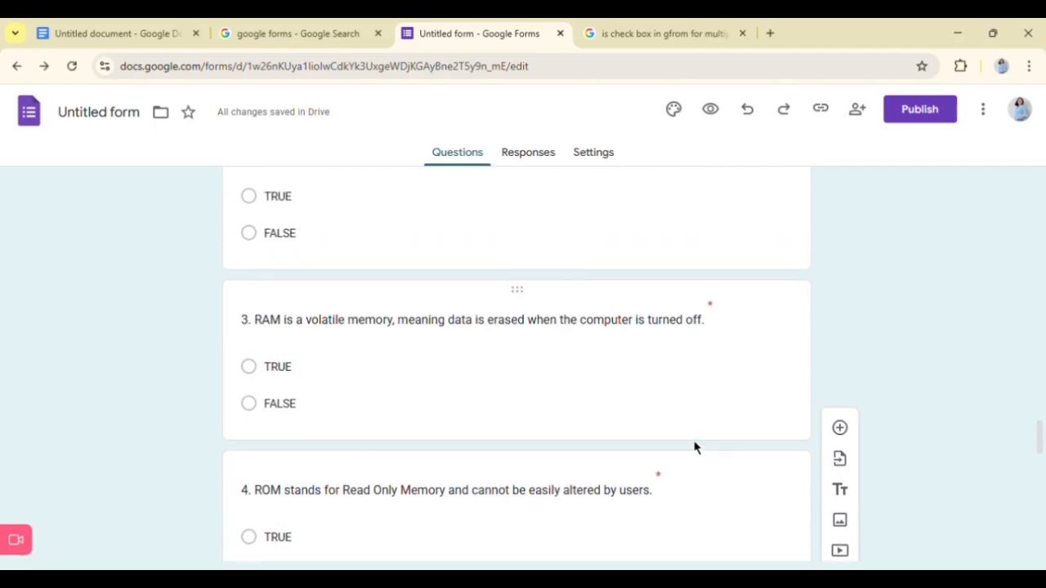
- Add the word TEST to the end of the form title so it reads "TLE105 - INTRODUCTION TO ICT TEST"
scroll(694, 447, down, 4)
scroll(694, 447, up, 1)
scroll(695, 447, up, 12)
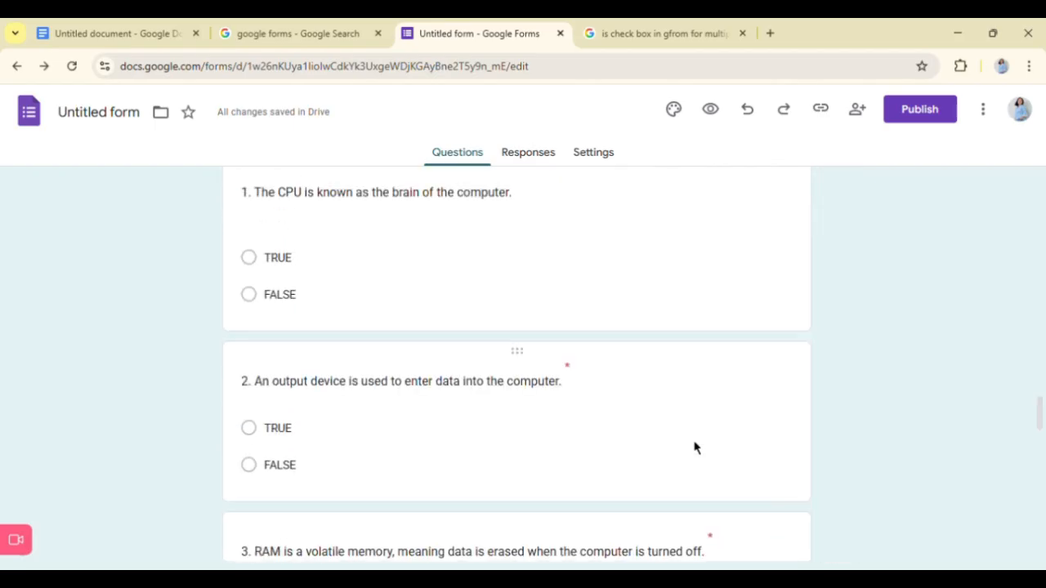
scroll(695, 447, up, 12)
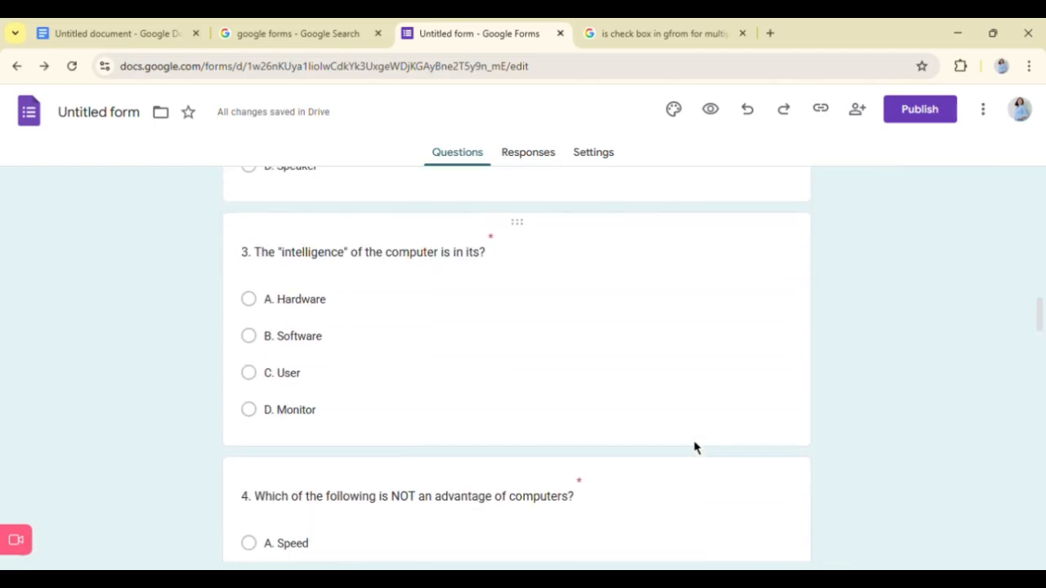
scroll(695, 447, up, 5)
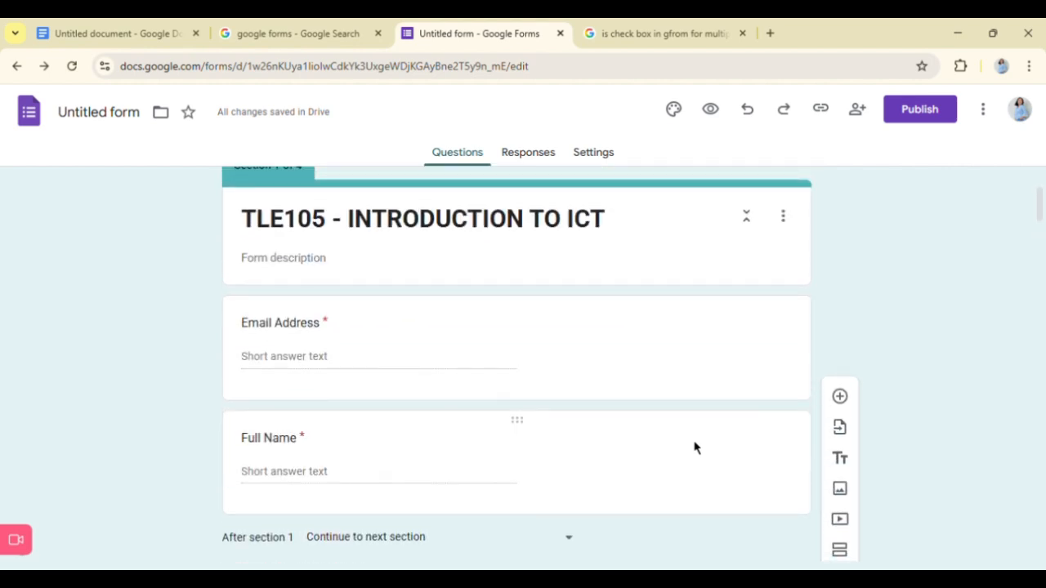
scroll(695, 447, up, 3)
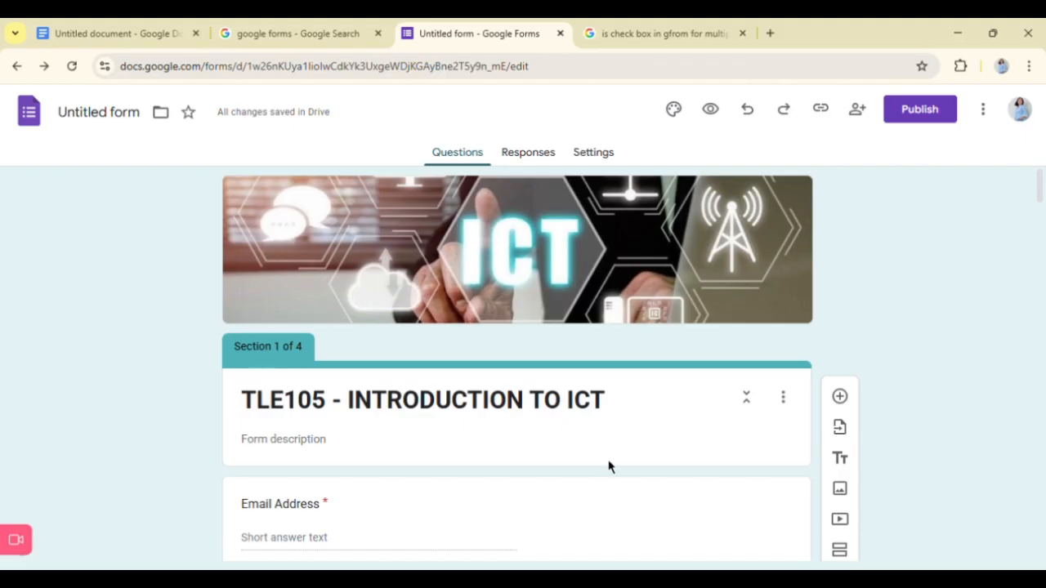
click(621, 408)
text(mid)
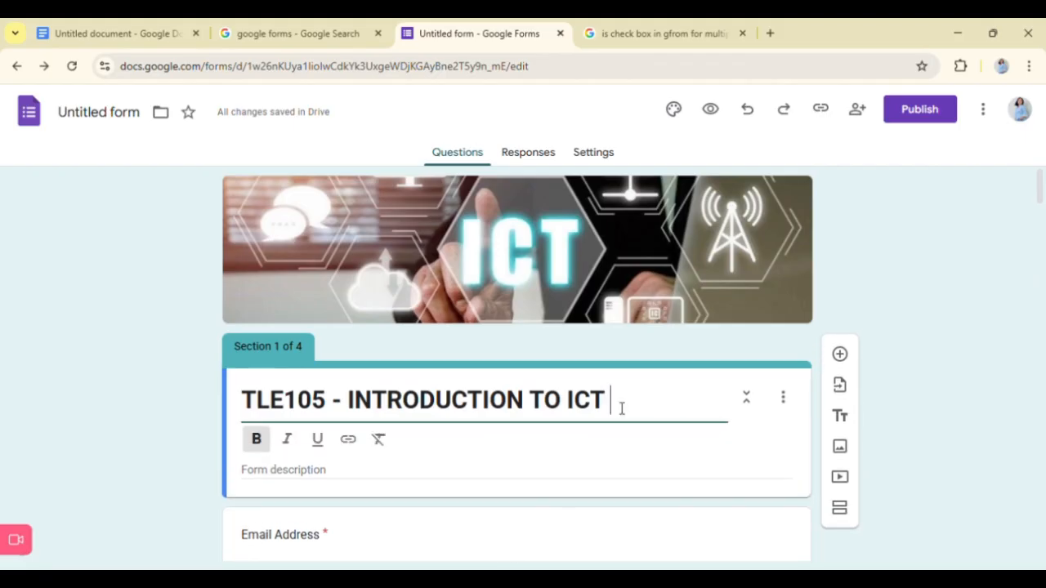
key(BackSpace)
key(BackSpace)
key(BackSpace)
text(TESR)
key(BackSpace)
text(T)
- Remove the unused "Option 5" choice from multiple-choice question 1 about what ROM stands for
scroll(572, 375, down, 2)
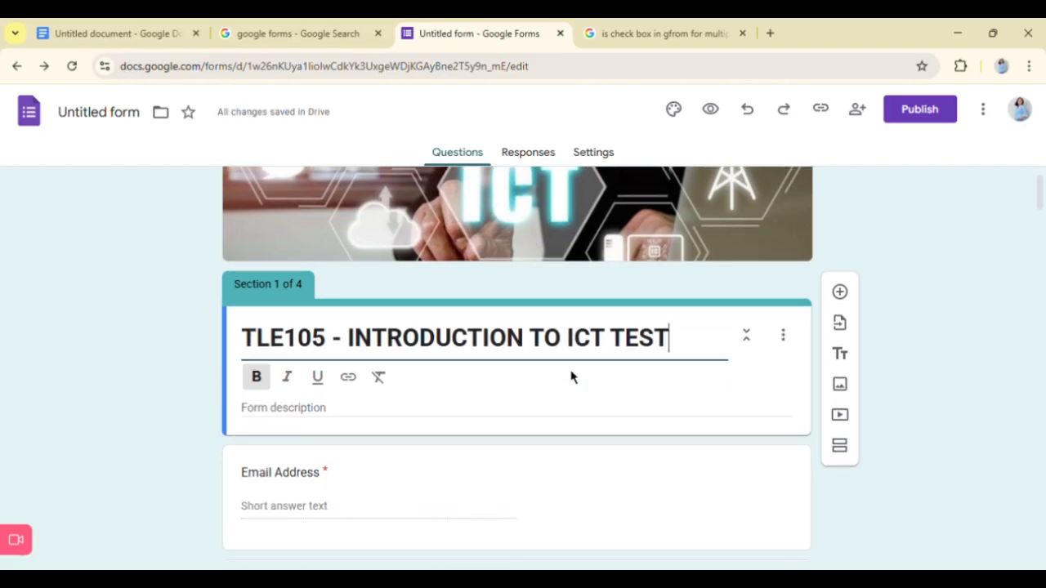
scroll(570, 374, down, 2)
scroll(408, 438, down, 2)
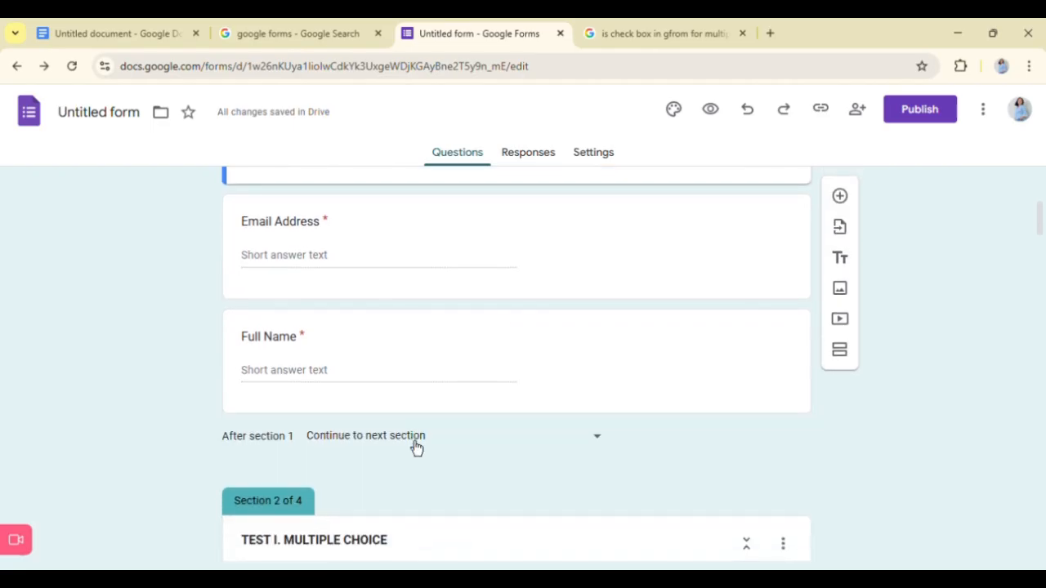
scroll(455, 478, down, 2)
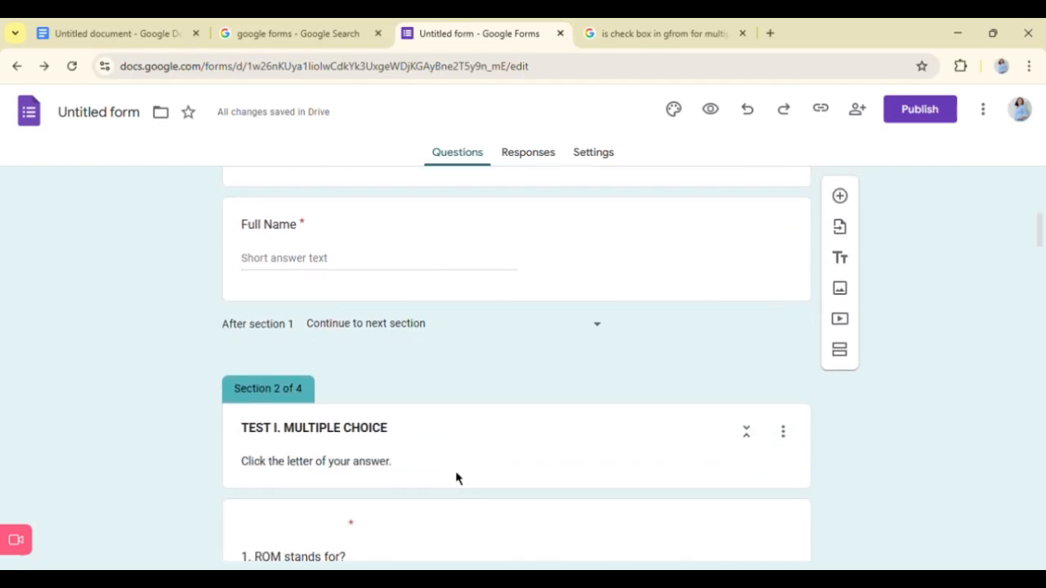
scroll(456, 477, down, 1)
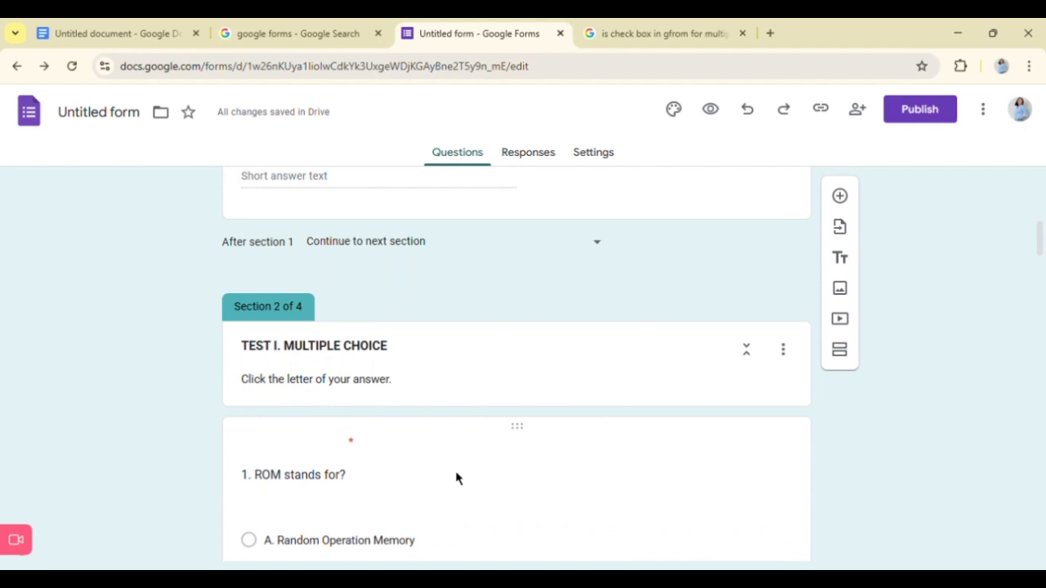
scroll(456, 478, down, 2)
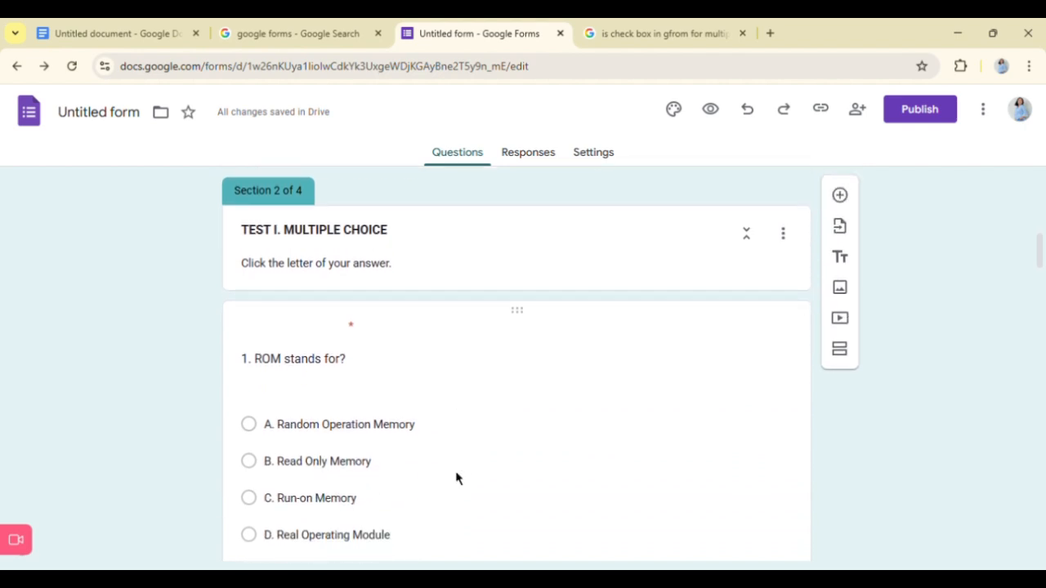
scroll(349, 490, down, 1)
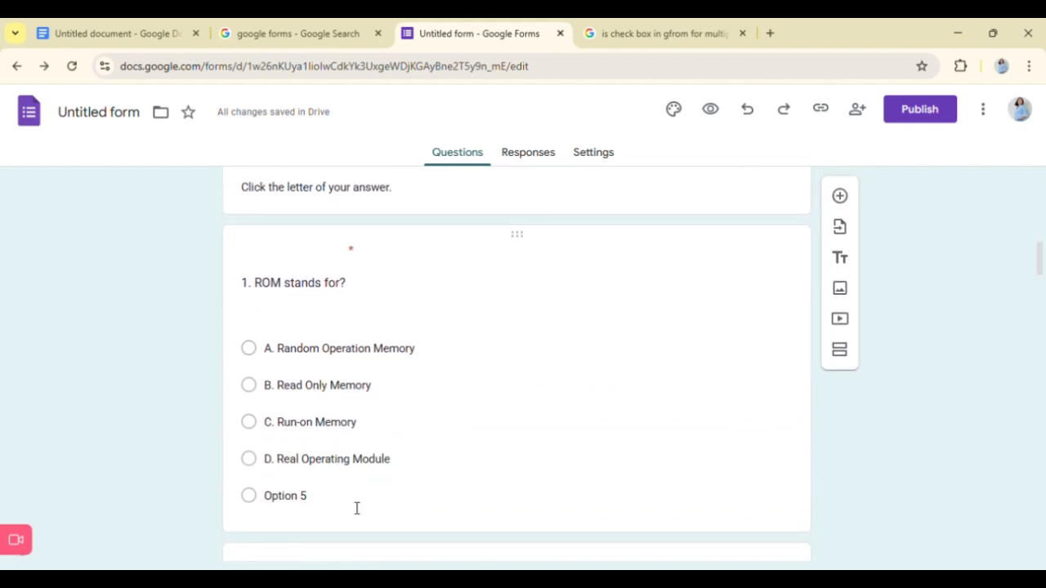
click(297, 503)
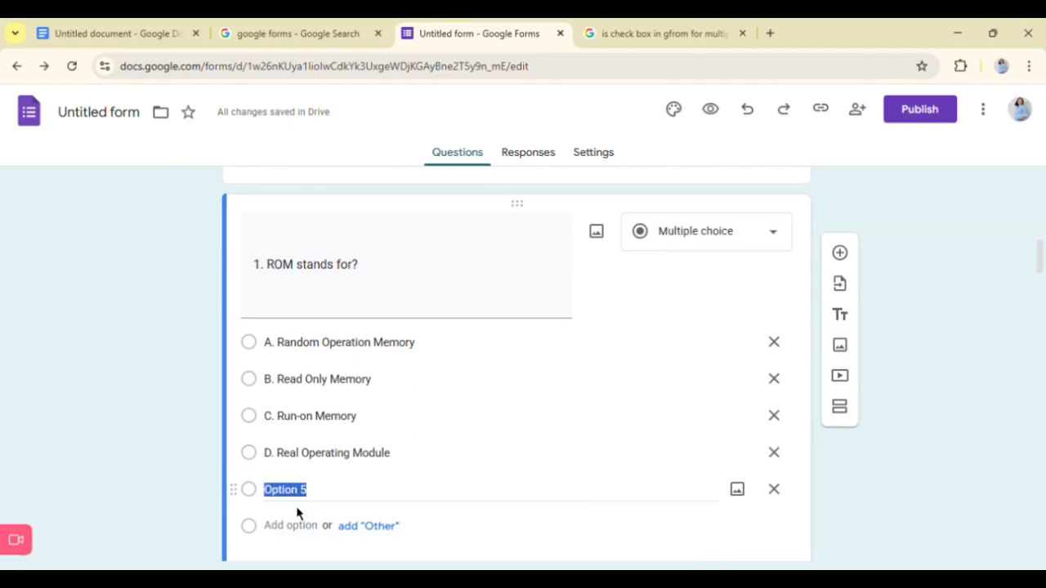
key(BackSpace)
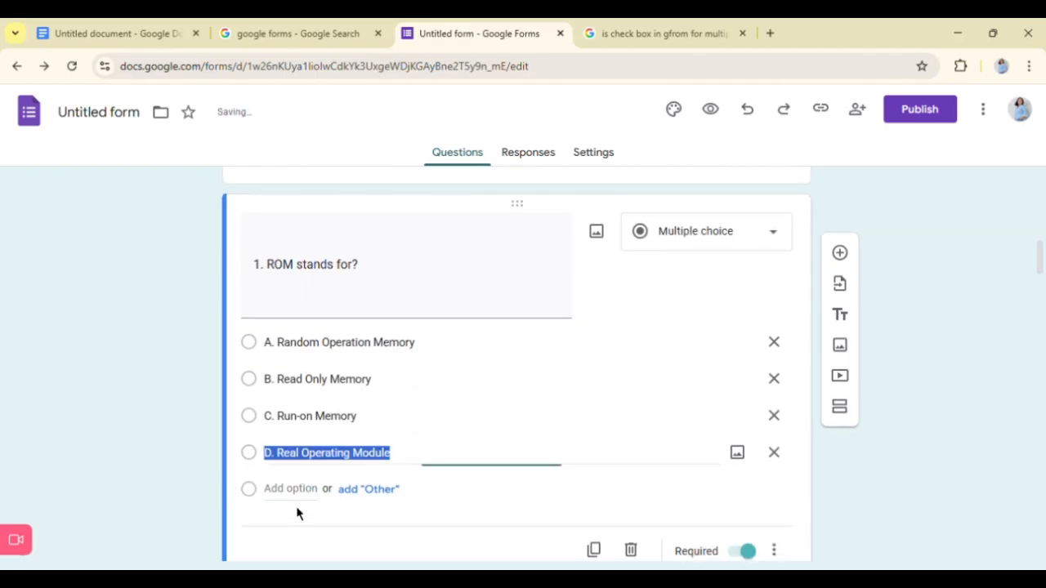
click(893, 501)
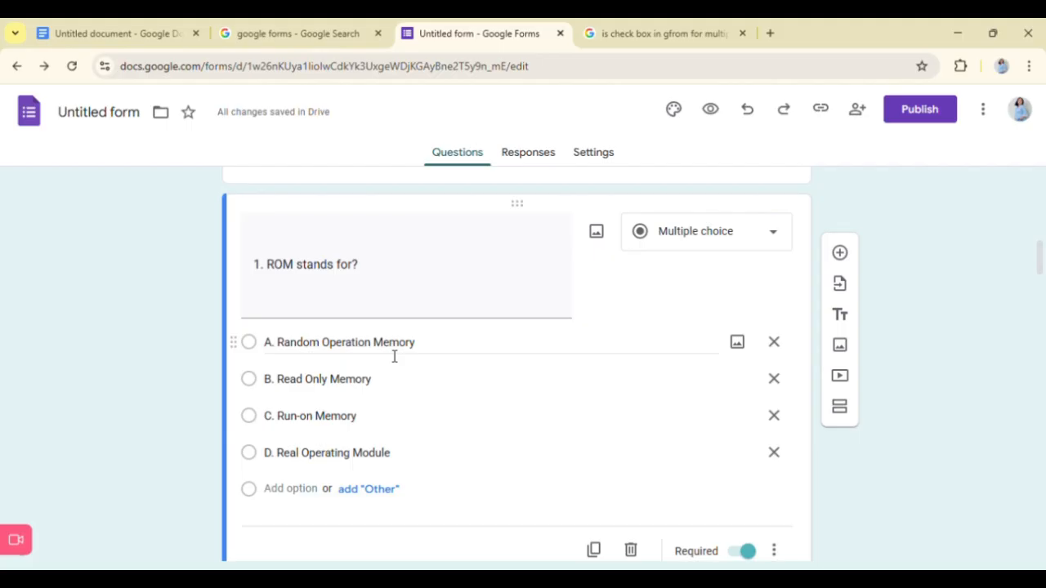
- Review the remaining multiple-choice questions, the true/false section and the essay section through to the end of the form
scroll(931, 480, down, 3)
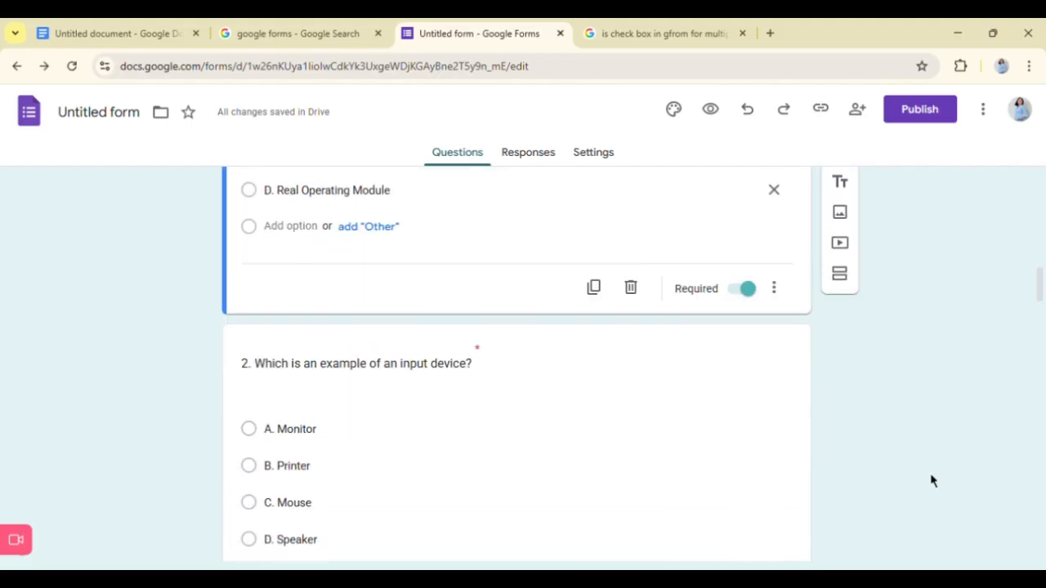
scroll(933, 480, down, 1)
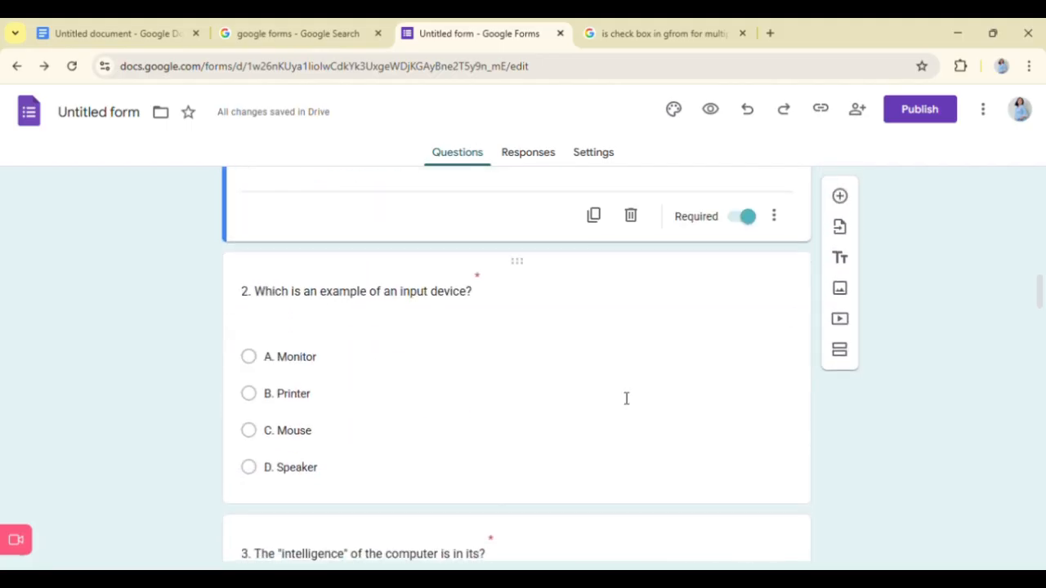
scroll(455, 362, down, 3)
scroll(463, 367, down, 3)
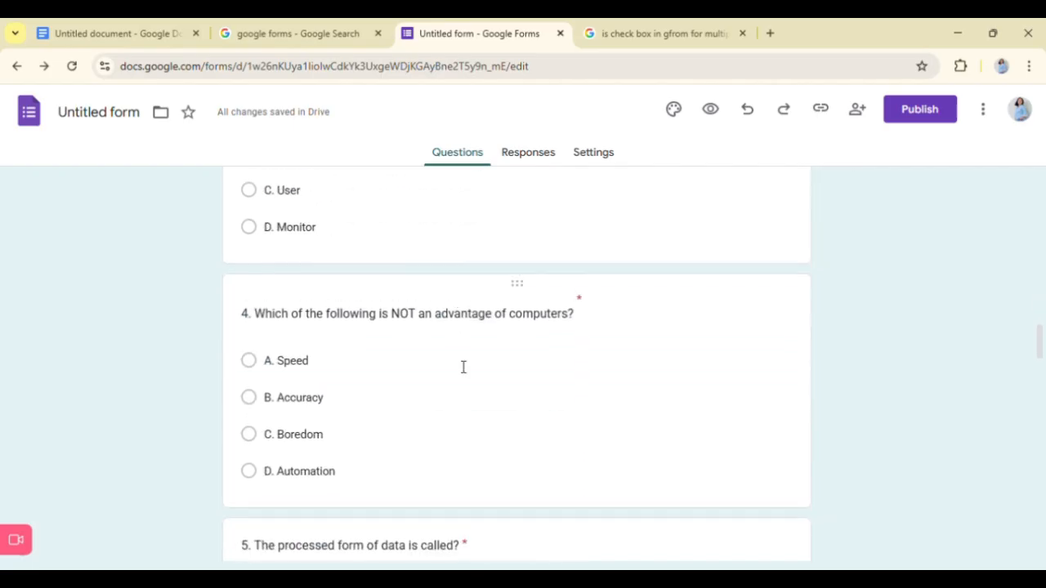
scroll(463, 367, down, 4)
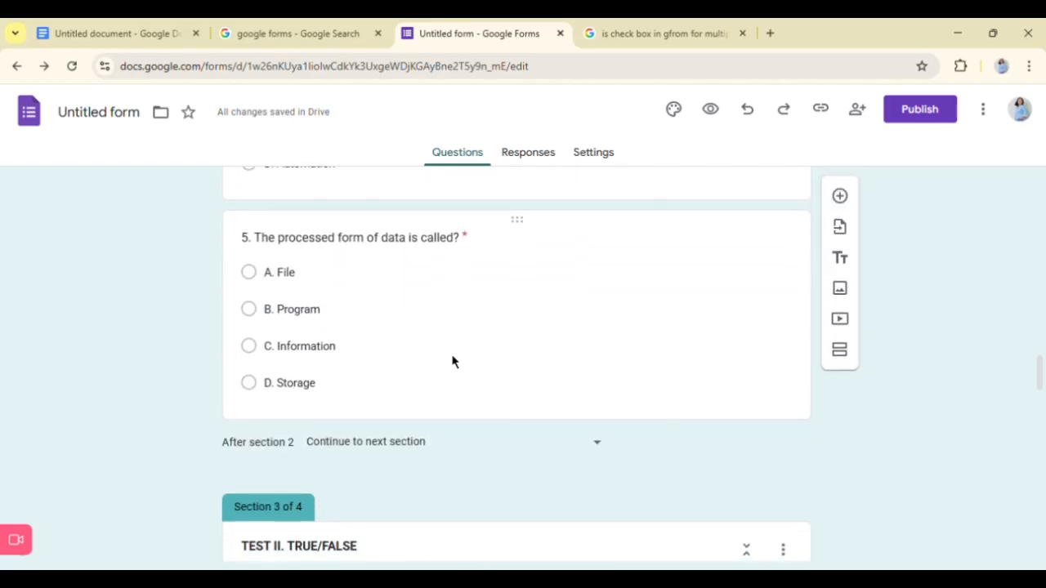
scroll(368, 450, down, 3)
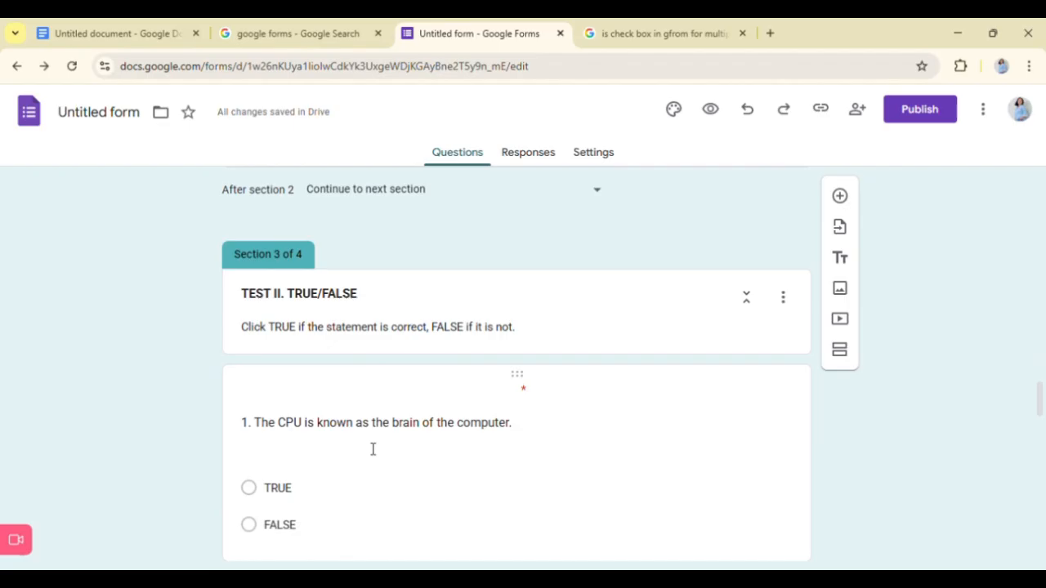
scroll(421, 470, down, 1)
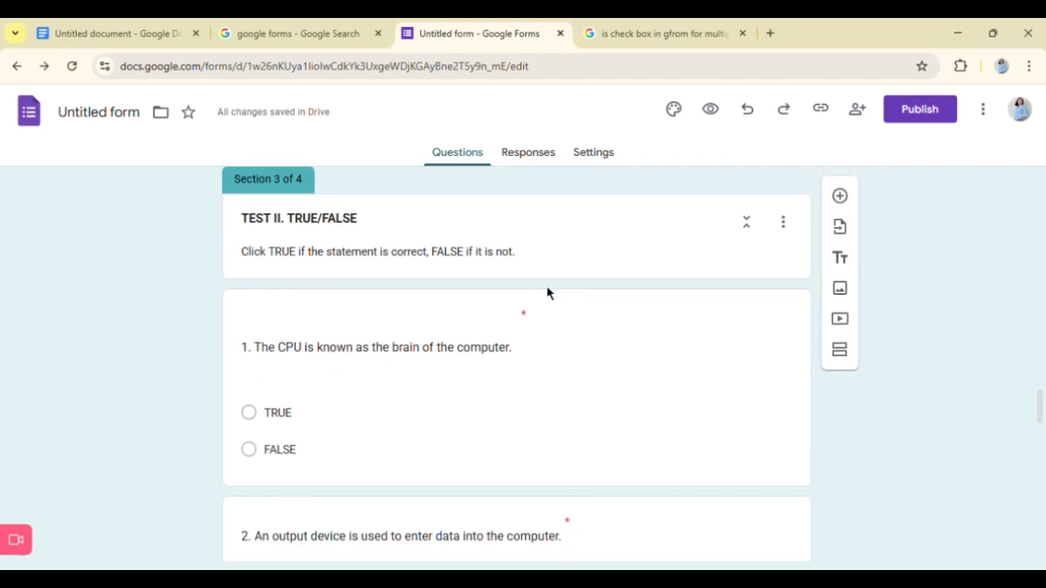
scroll(514, 346, down, 1)
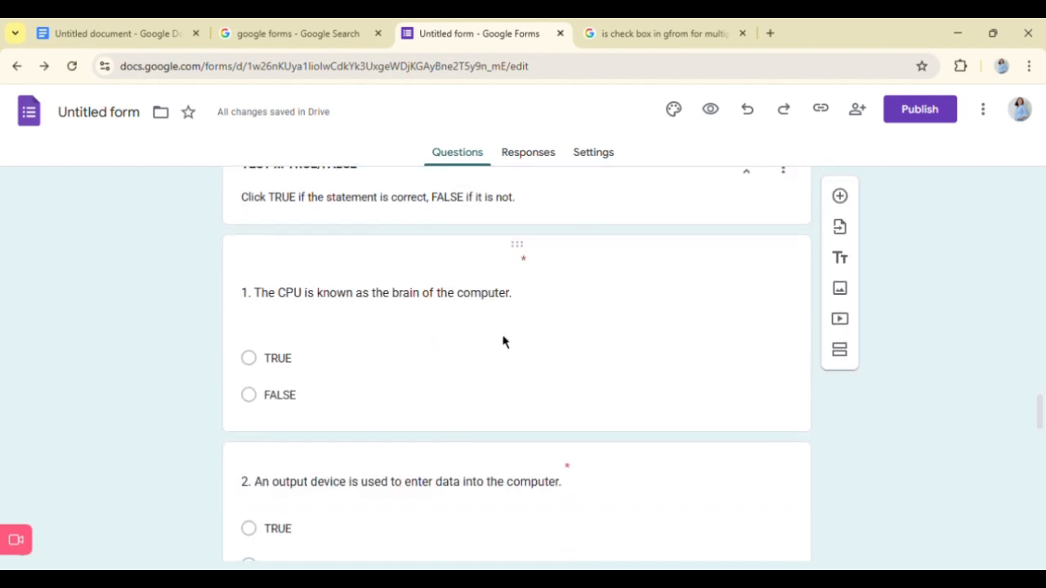
scroll(543, 352, down, 5)
scroll(555, 389, down, 8)
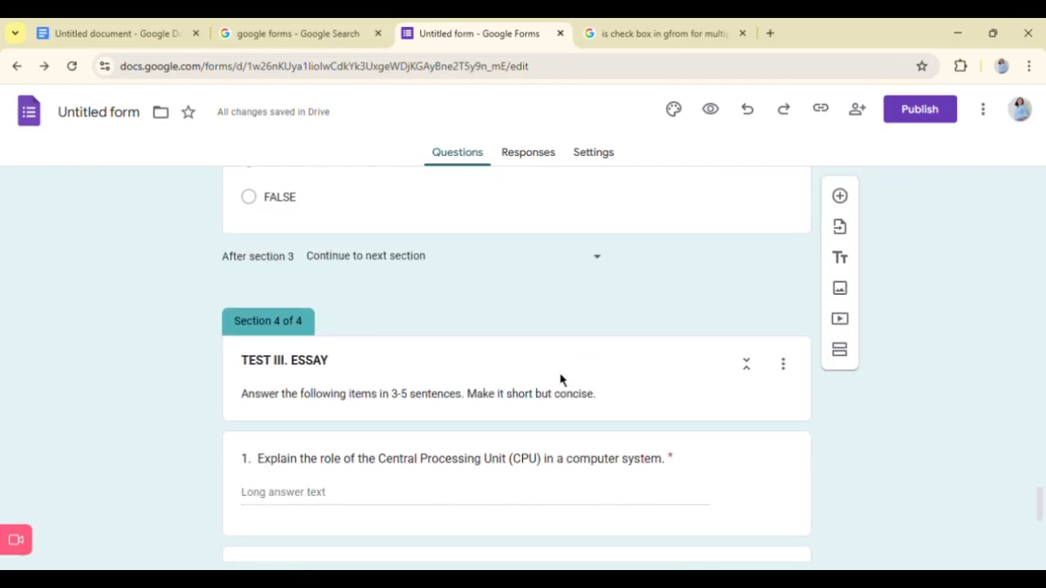
scroll(564, 382, down, 1)
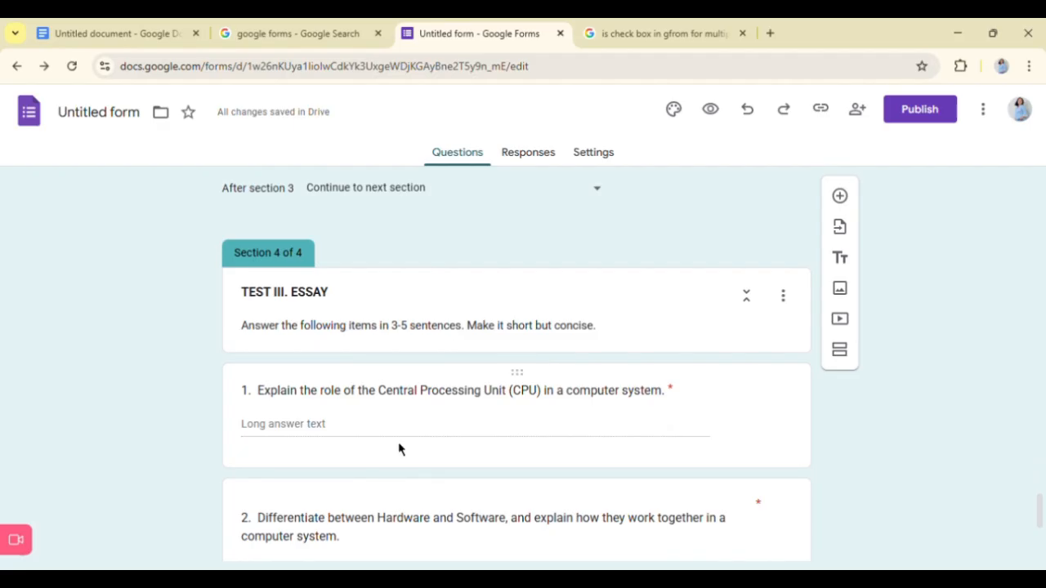
scroll(399, 449, down, 1)
scroll(654, 396, down, 2)
scroll(713, 407, down, 1)
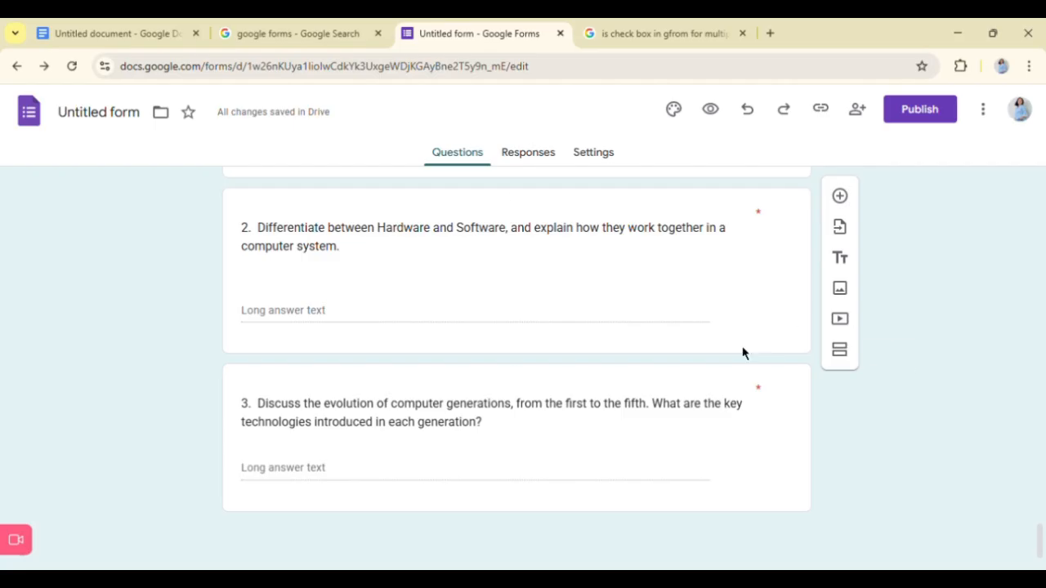
- Recheck the form's title section, the essay questions and the true/false items for completeness
scroll(912, 370, up, 15)
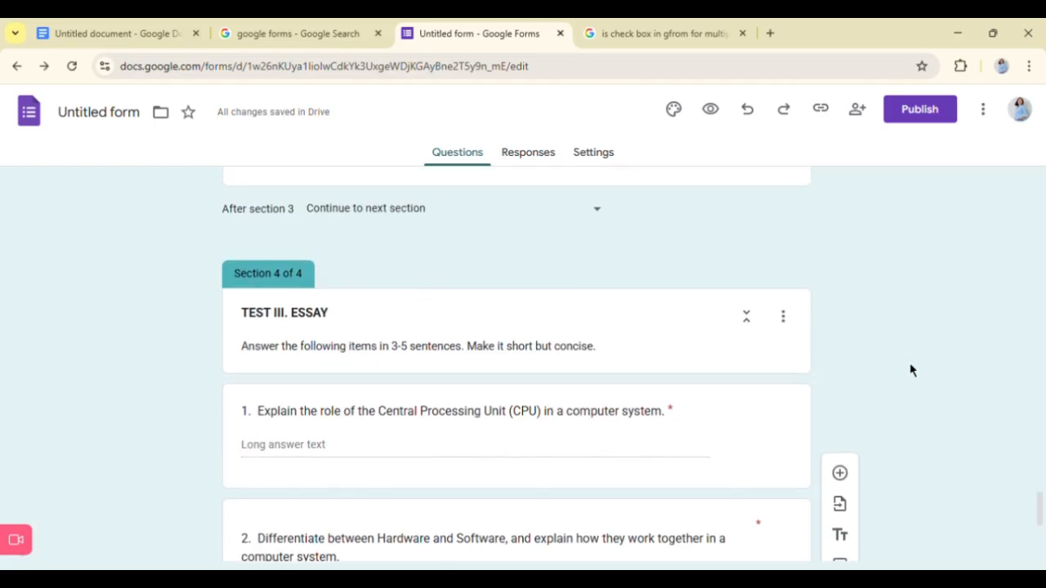
scroll(912, 370, up, 10)
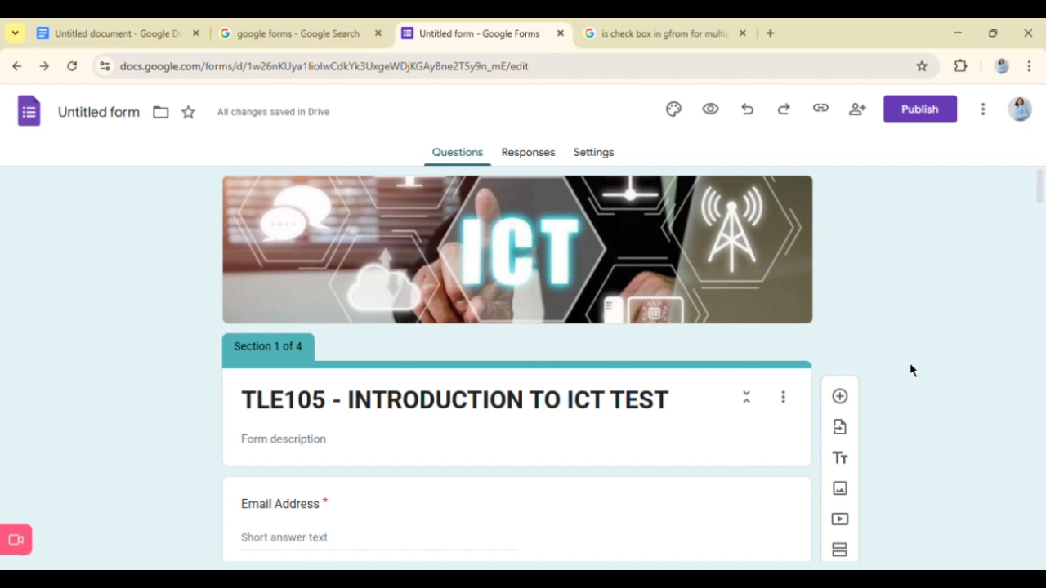
scroll(912, 370, down, 2)
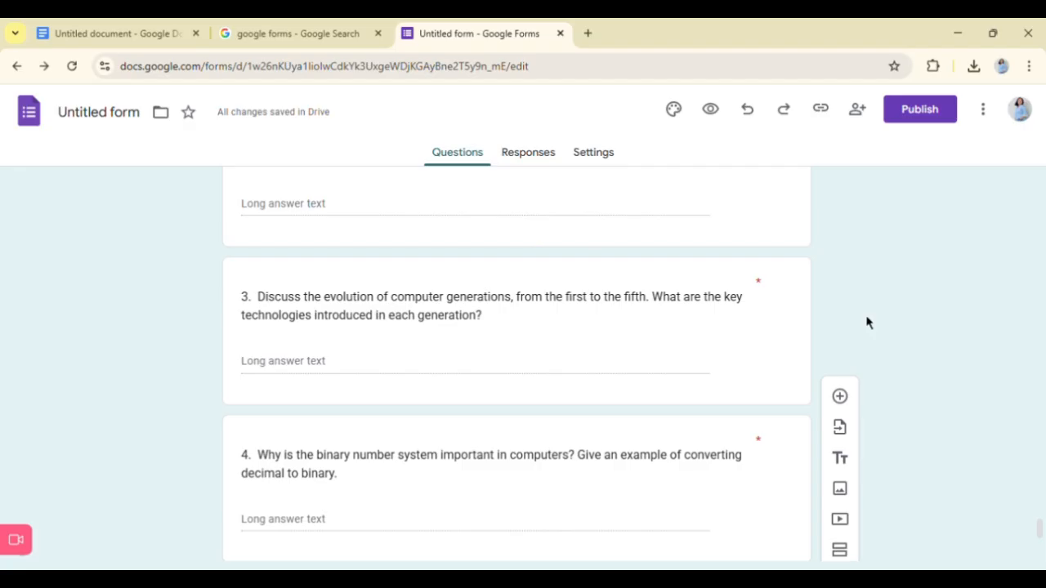
scroll(709, 422, down, 3)
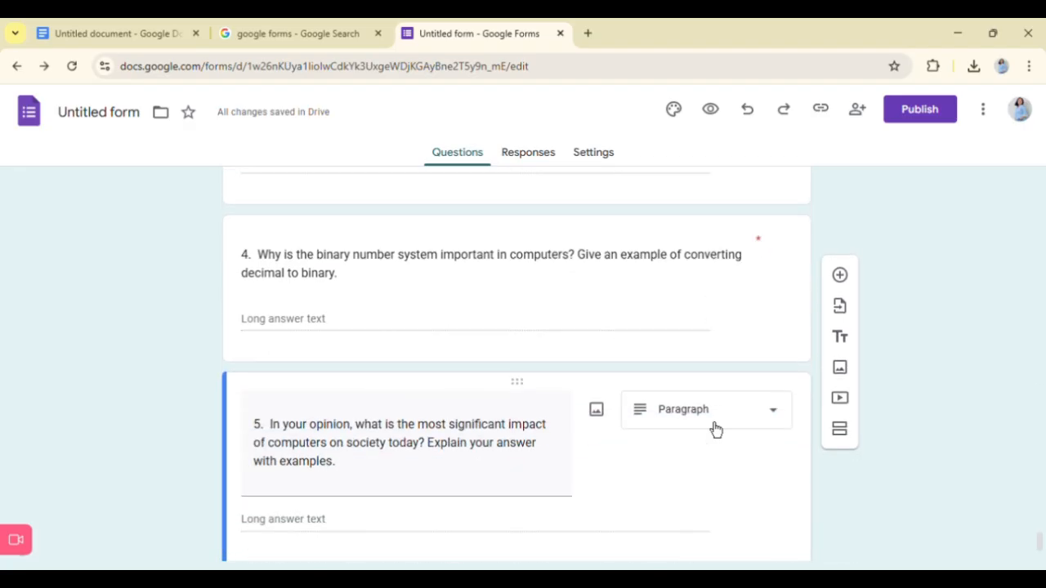
scroll(707, 422, up, 2)
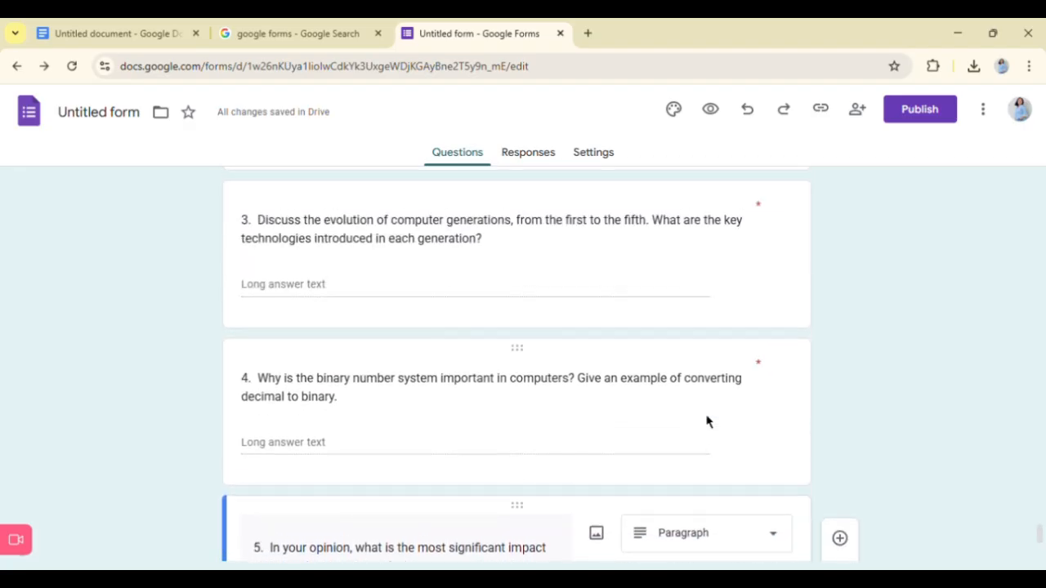
scroll(707, 400, up, 5)
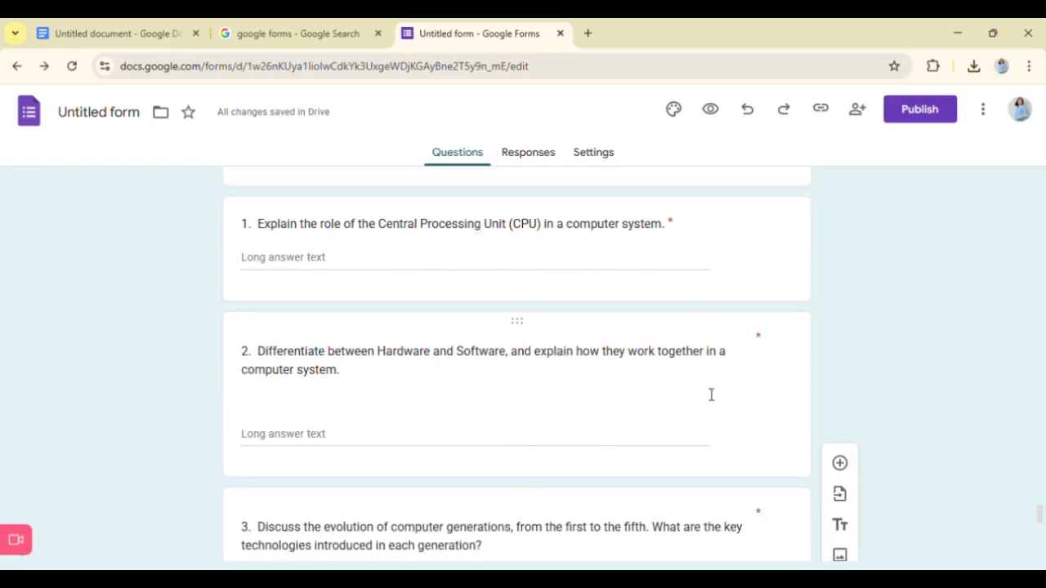
scroll(694, 388, down, 15)
scroll(699, 384, up, 4)
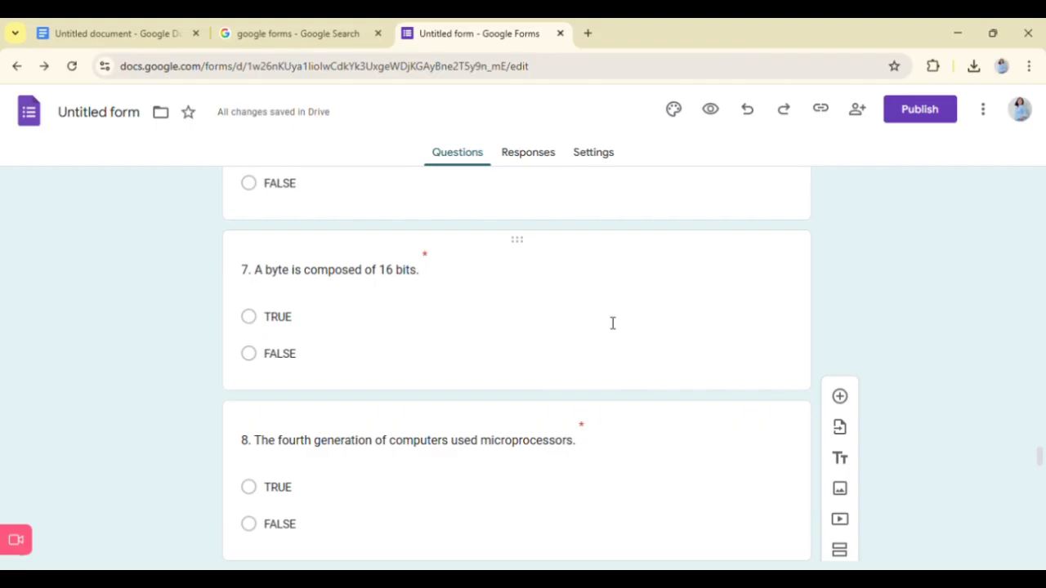
- Make the form a quiz with grades released immediately after each submission, and check the respondent settings and default point value
click(603, 167)
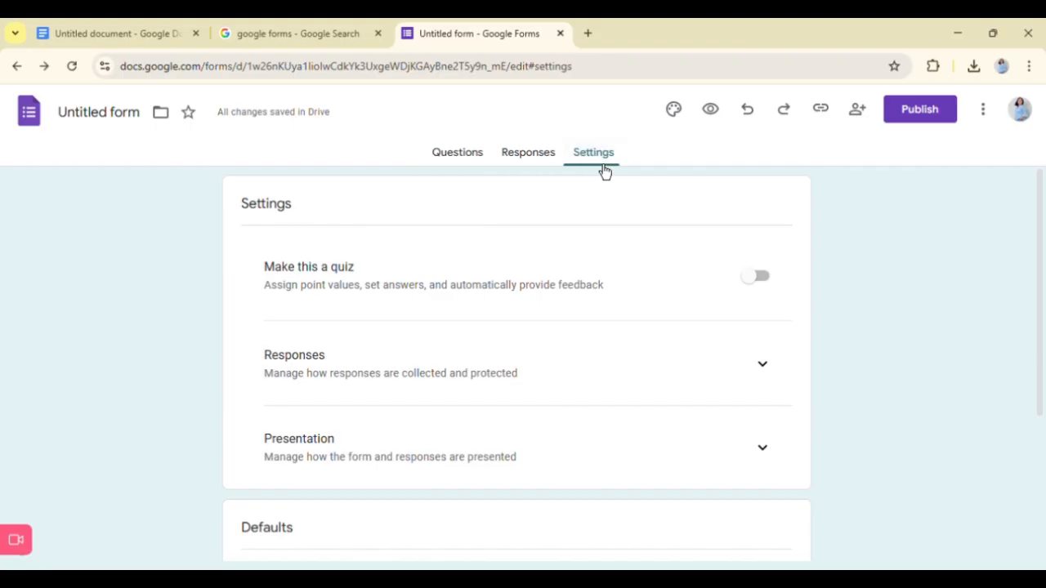
click(771, 286)
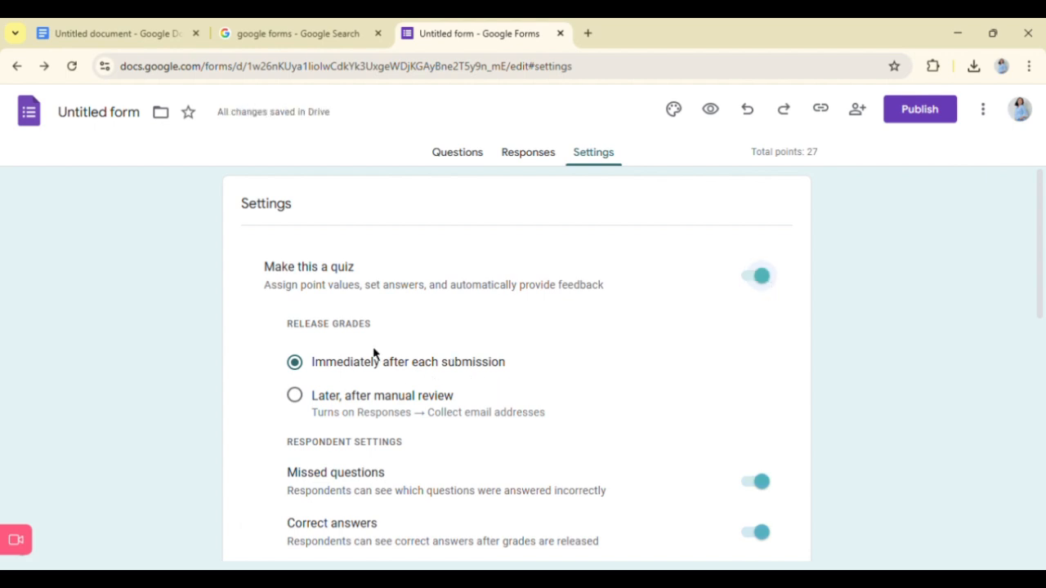
click(317, 378)
scroll(559, 404, down, 2)
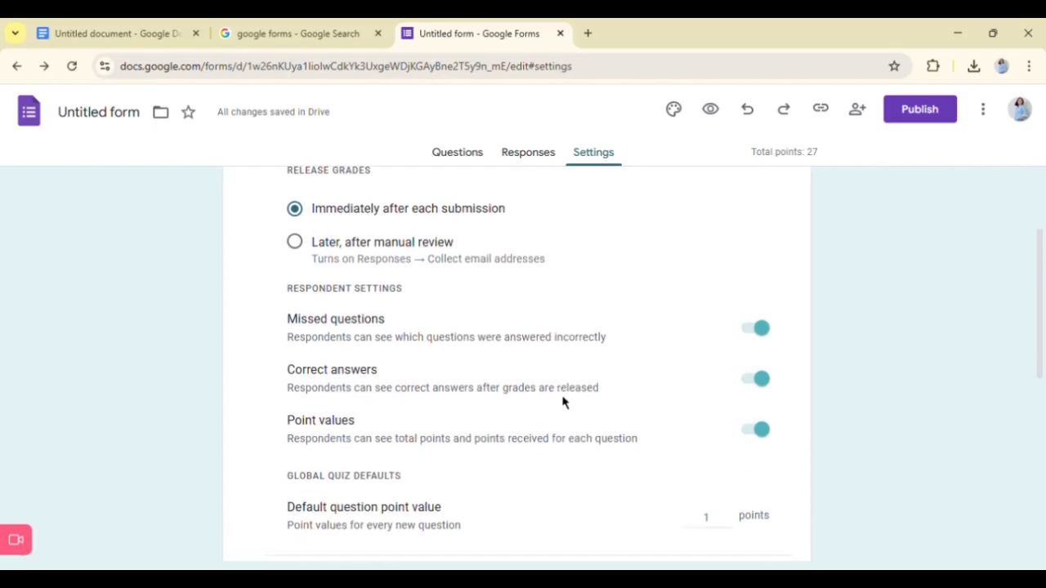
scroll(703, 401, down, 2)
scroll(702, 448, down, 1)
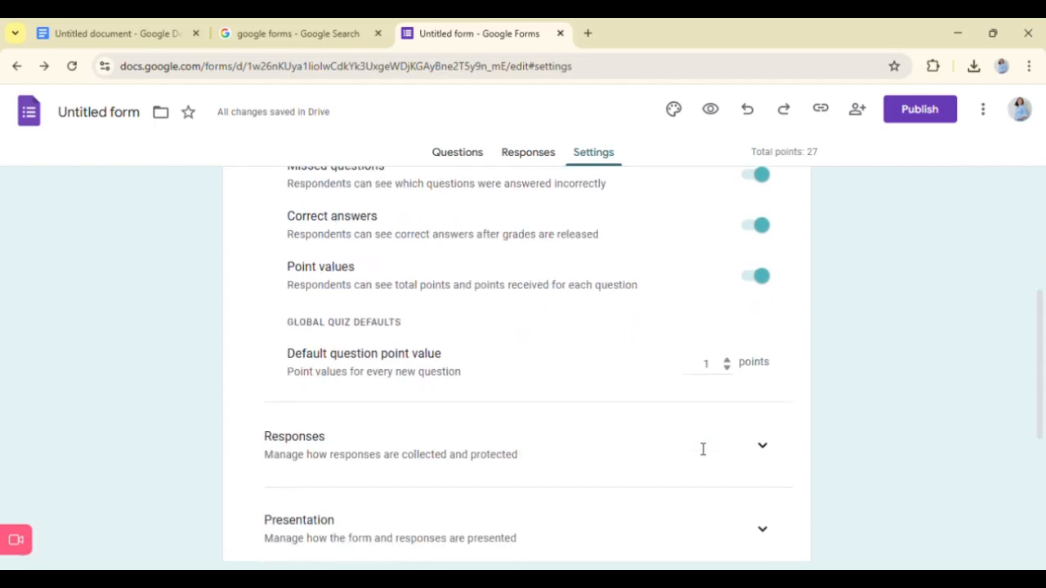
- Set the default question point value to 2 and keep the email address collection option at "Do not collect"
click(728, 370)
click(727, 361)
click(728, 362)
click(776, 458)
scroll(710, 429, down, 1)
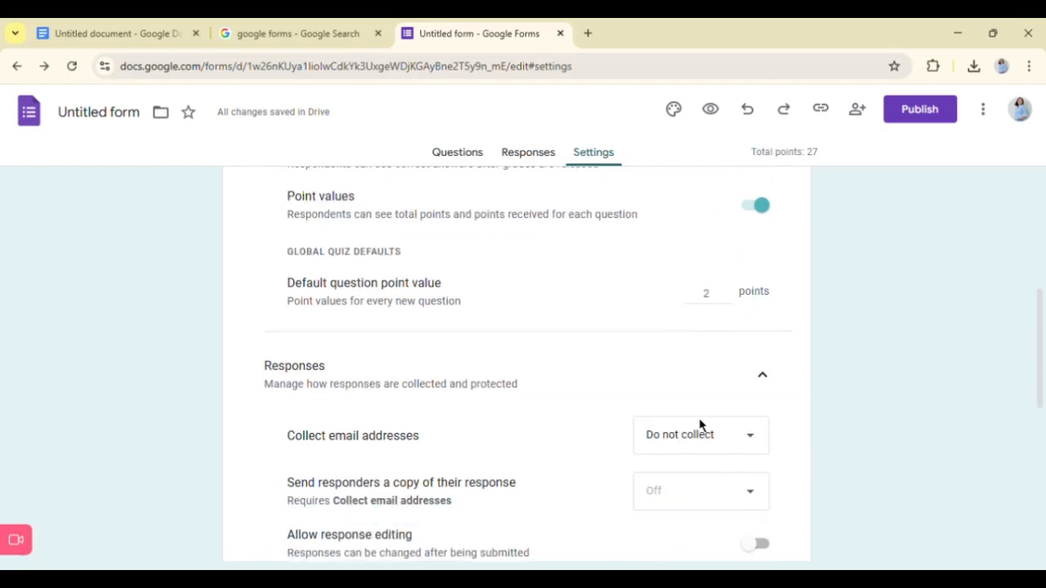
click(728, 433)
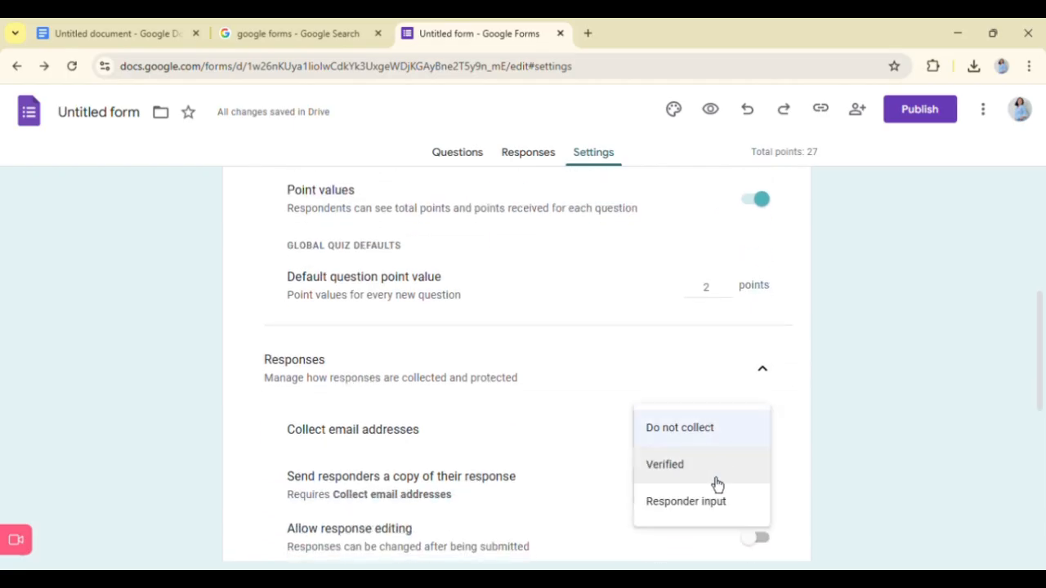
click(722, 439)
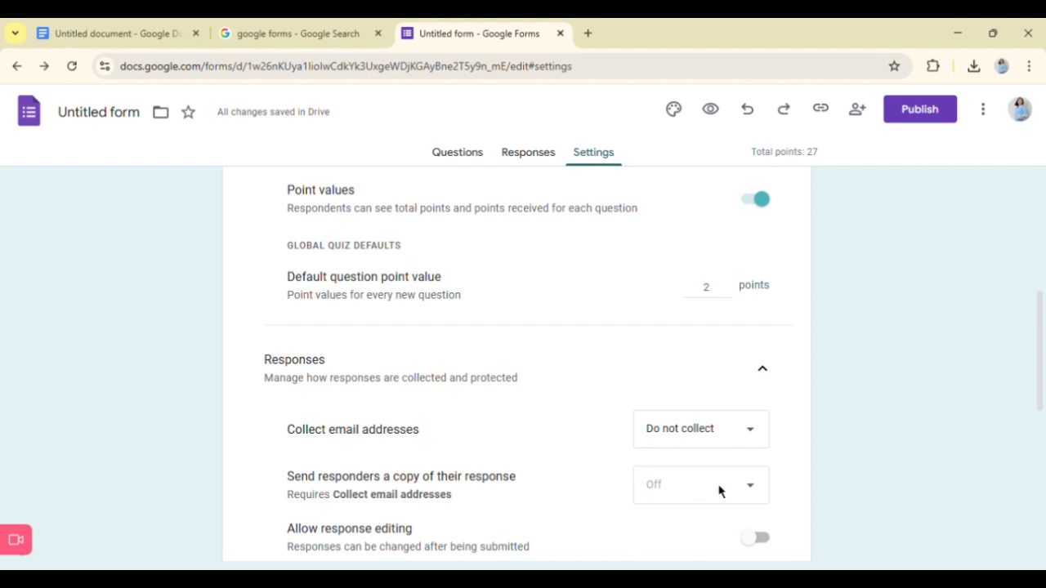
- Limit the form to 1 response per respondent and check the remaining settings
scroll(749, 491, down, 1)
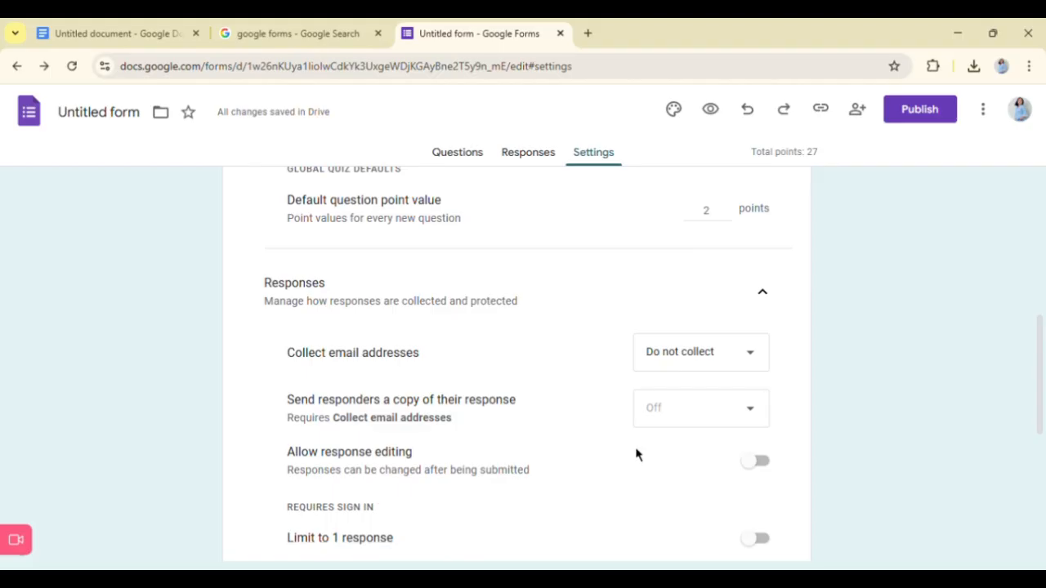
scroll(633, 467, down, 1)
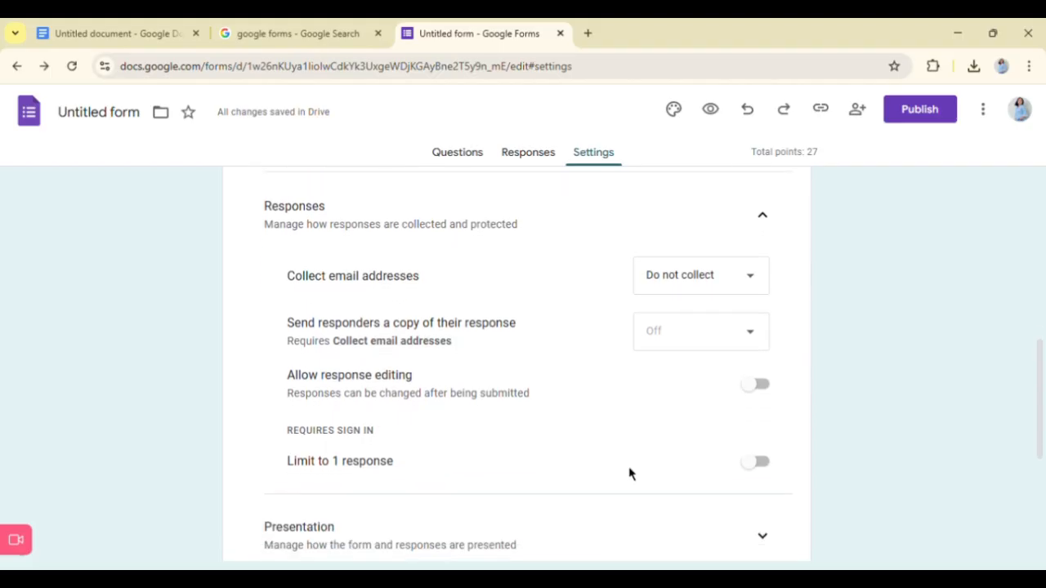
click(759, 463)
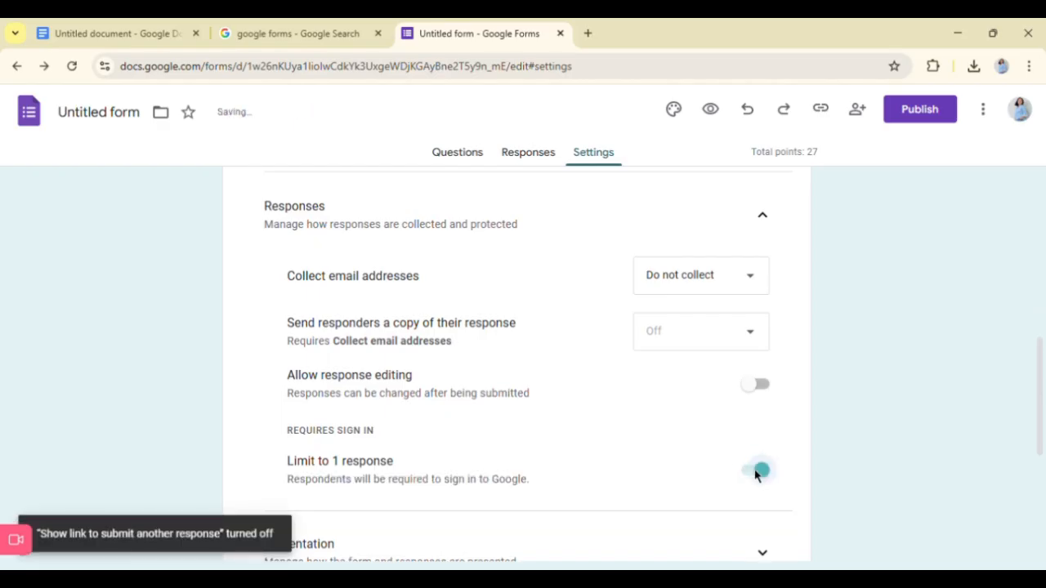
scroll(626, 457, down, 2)
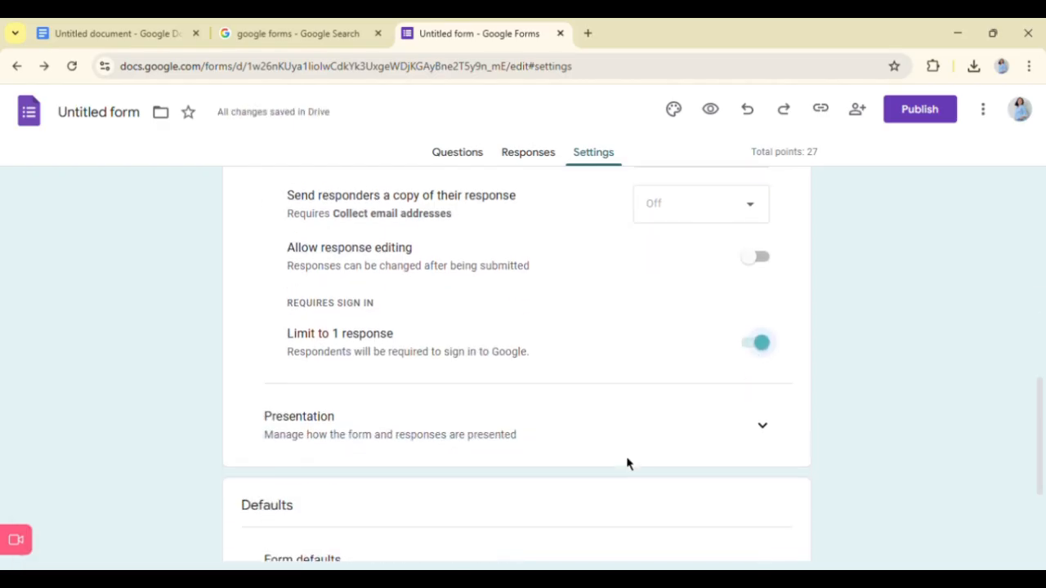
scroll(645, 477, down, 1)
scroll(653, 460, up, 10)
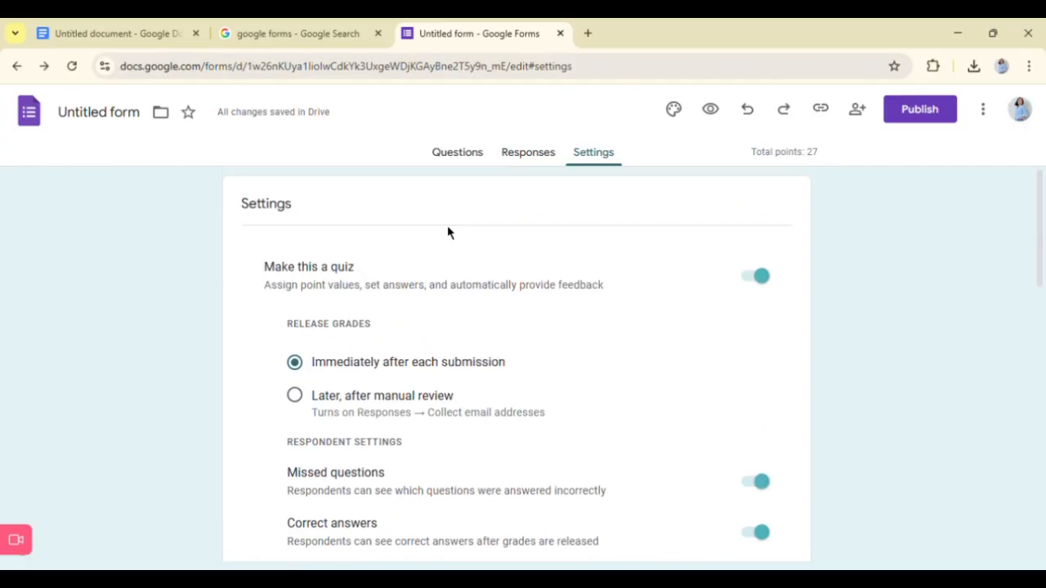
- Open the answer key of multiple-choice question 1, "ROM stands for?", among the form's questions
click(457, 160)
scroll(434, 378, down, 5)
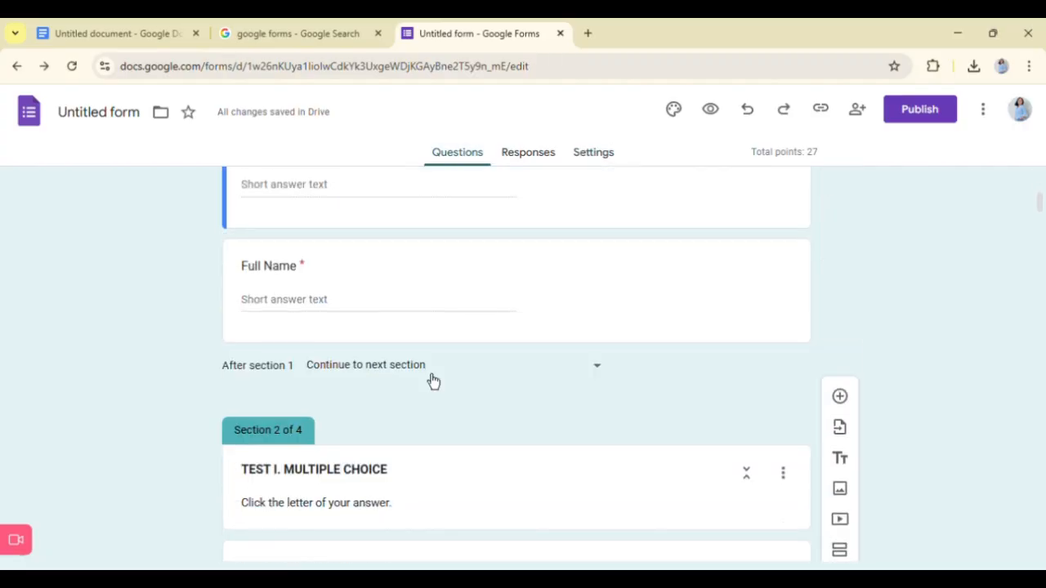
scroll(434, 379, down, 5)
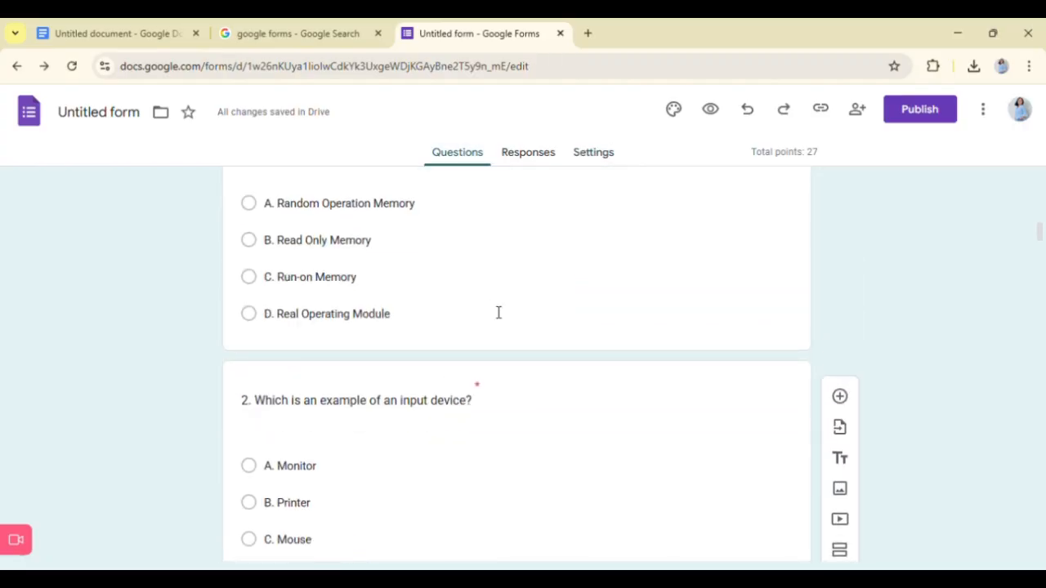
click(499, 312)
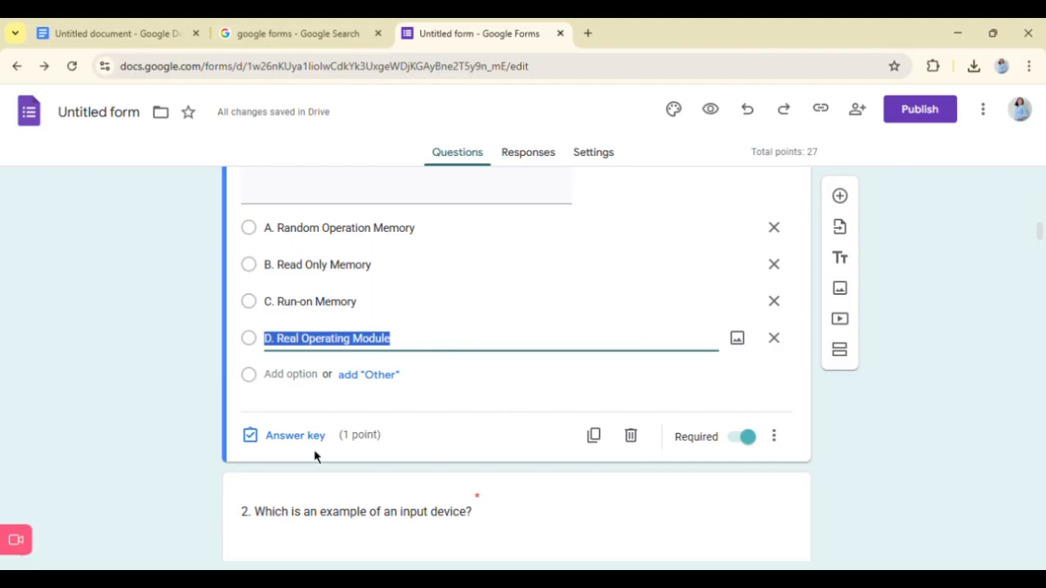
click(294, 436)
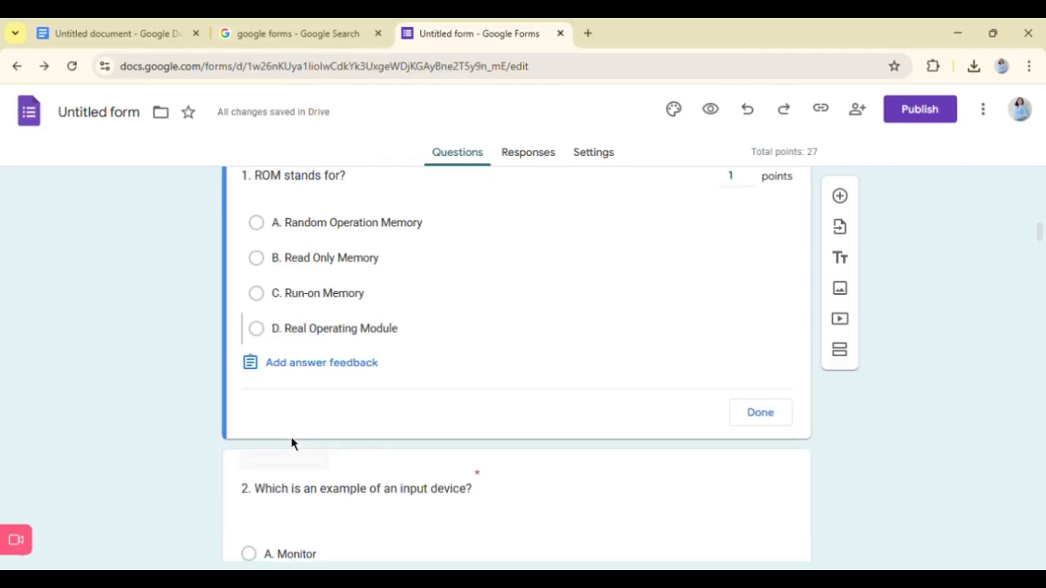
scroll(439, 384, up, 1)
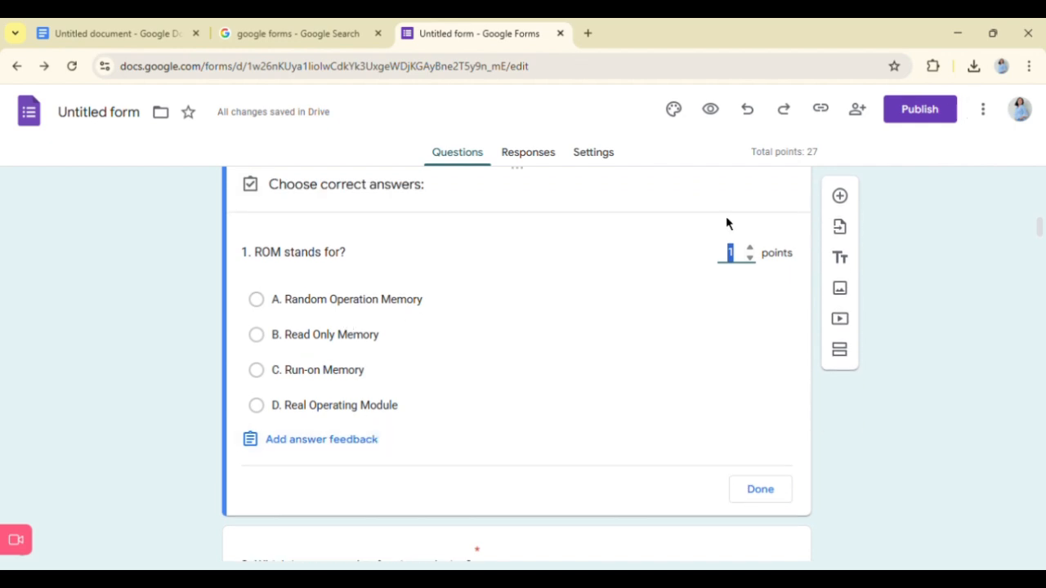
- Switch to the Google Docs source document to look over the test content, and return to the Google Forms quiz
click(119, 32)
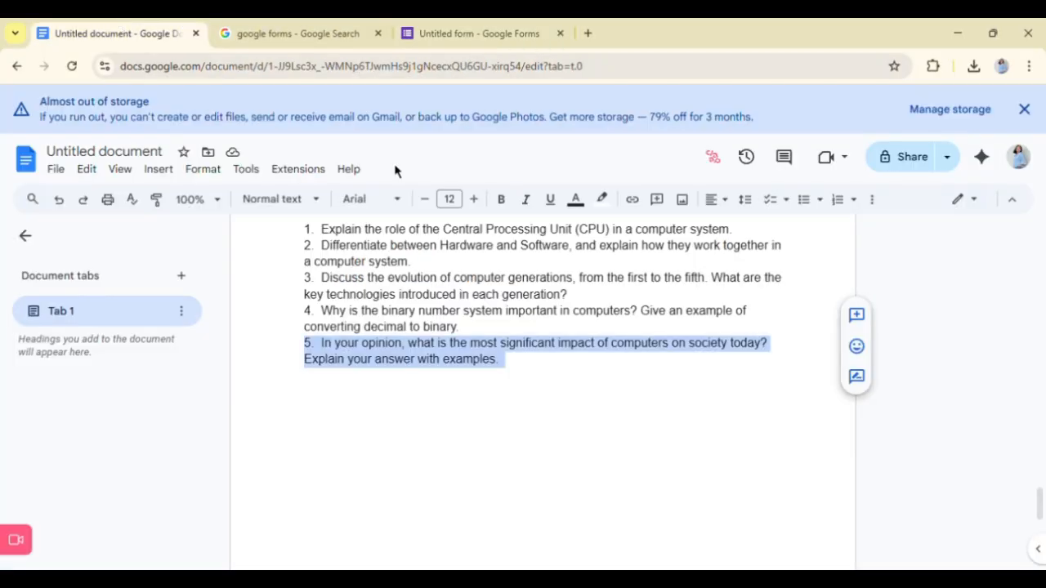
scroll(417, 319, up, 2)
click(446, 31)
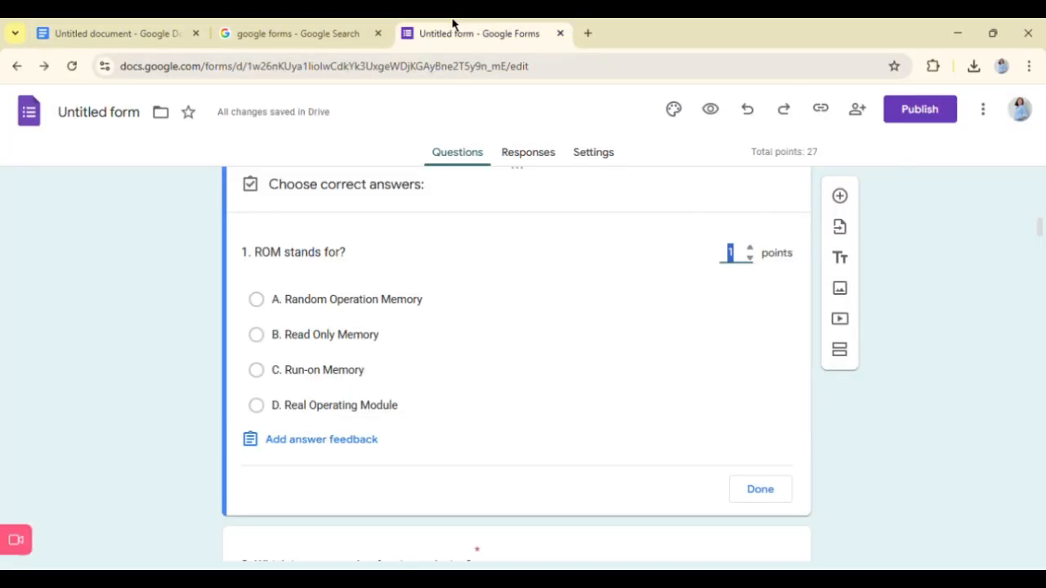
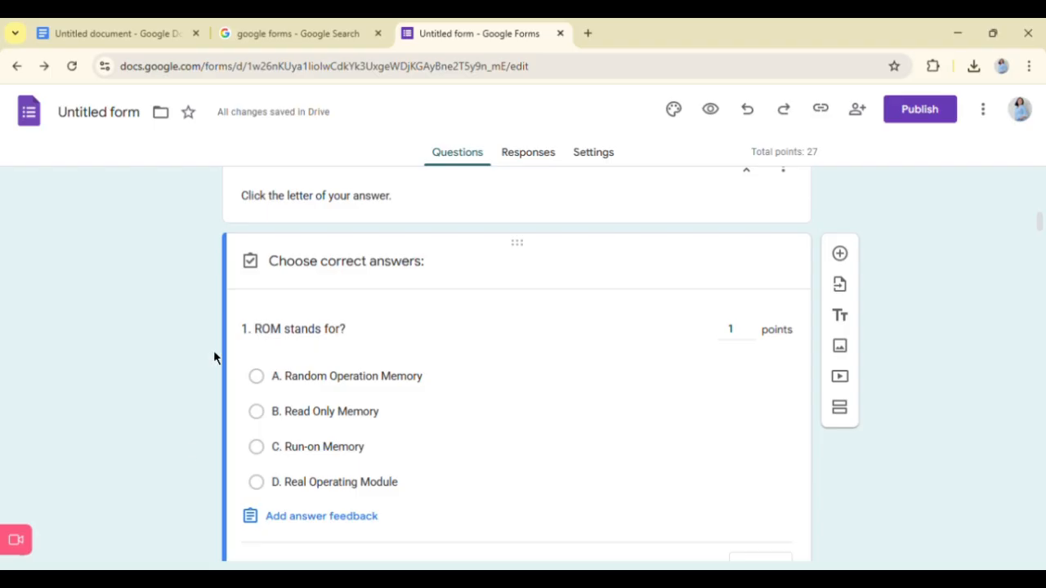
- Mark "B. Read Only Memory" as the correct answer of question 1 and finish its answer key
scroll(338, 397, down, 1)
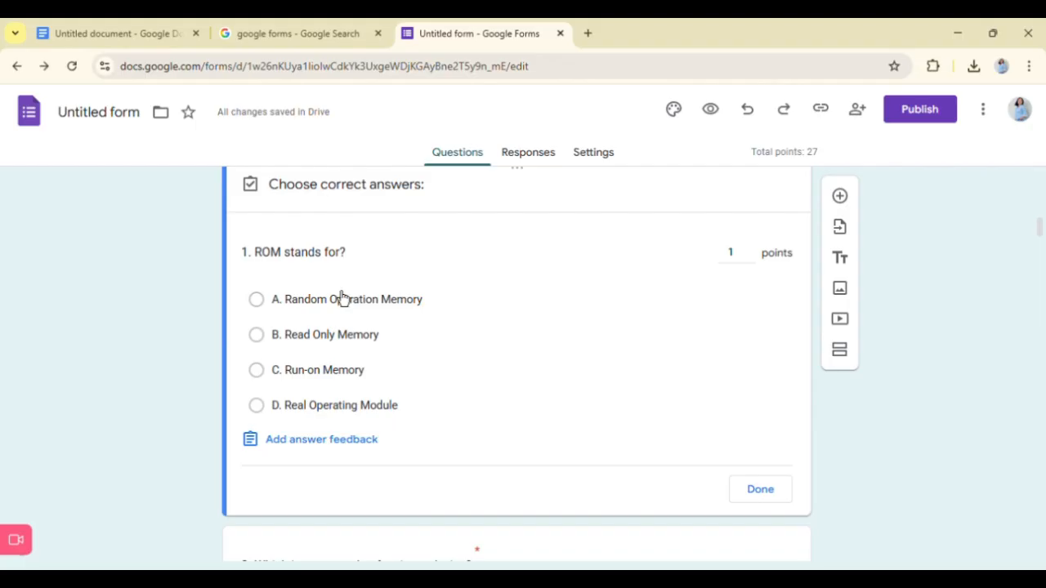
click(327, 337)
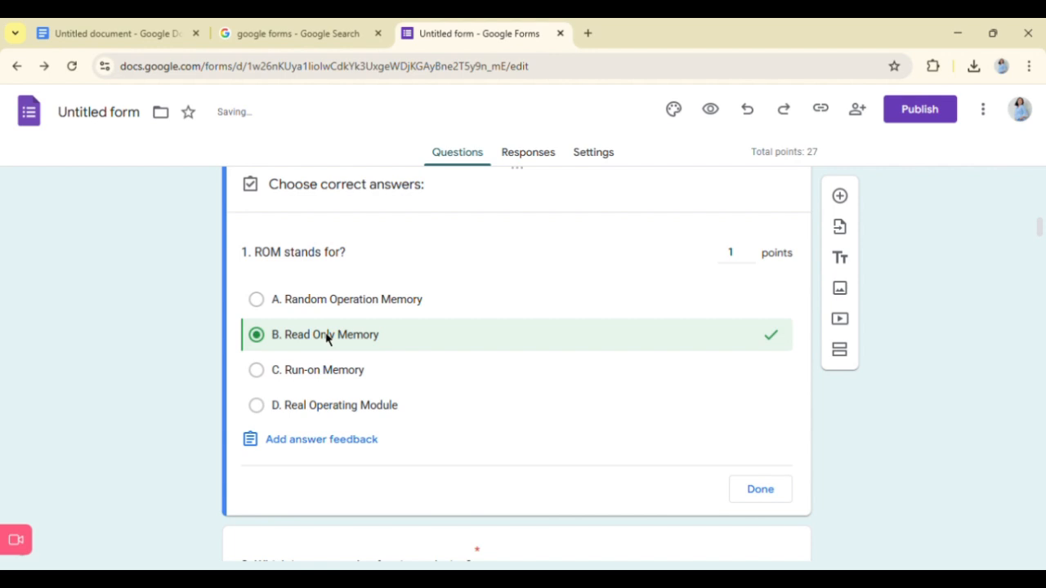
click(776, 500)
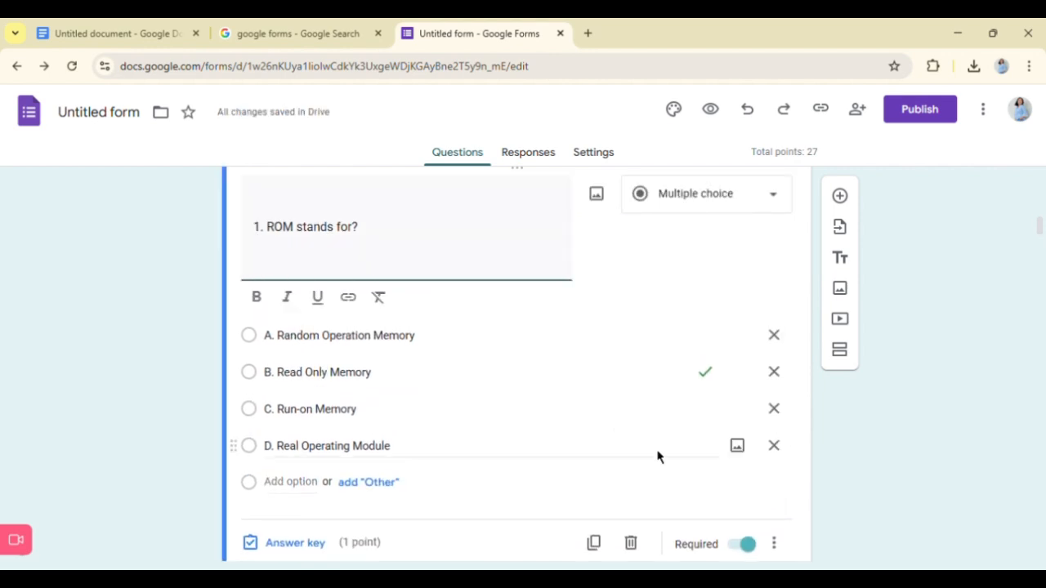
- Set "C. Mouse" as the correct answer of question 2, "Which is an example of an input device?"
scroll(486, 437, down, 4)
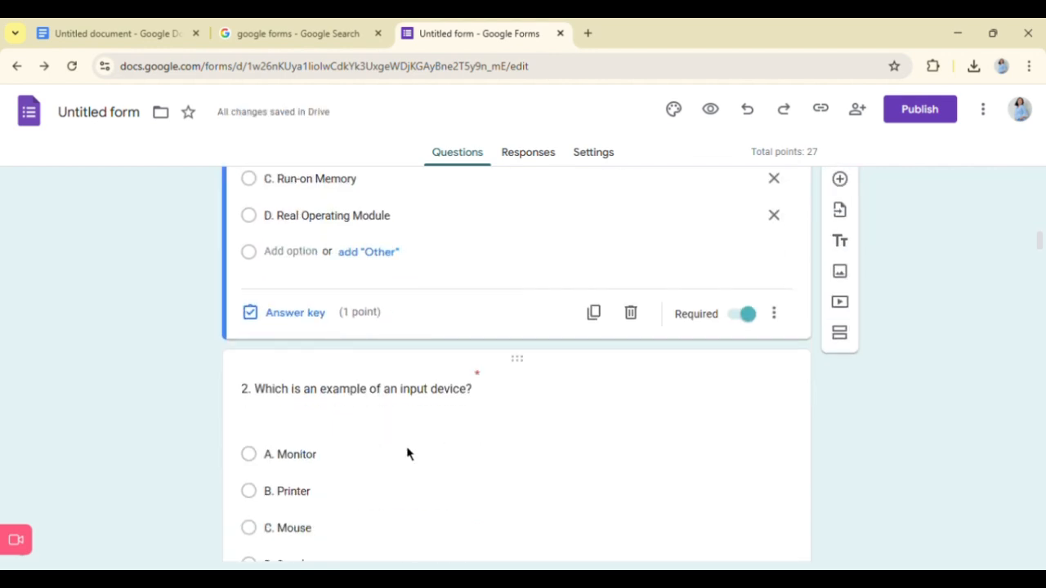
click(516, 401)
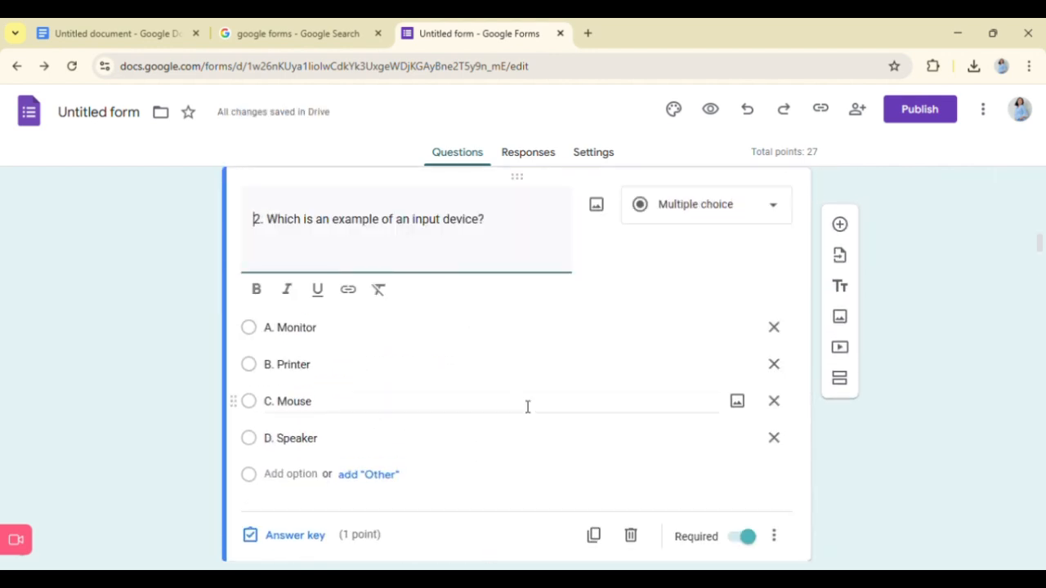
click(316, 538)
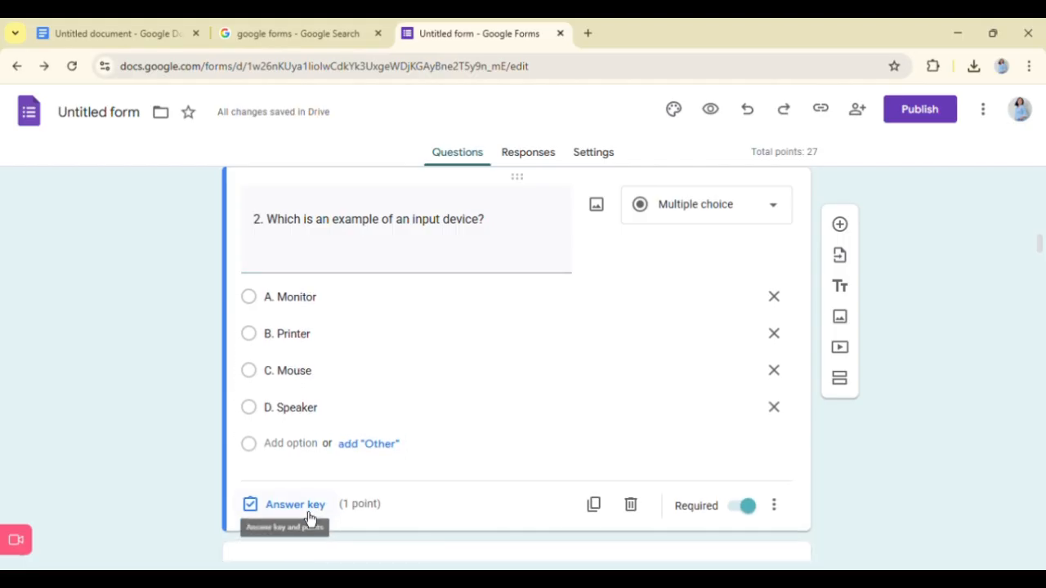
click(309, 506)
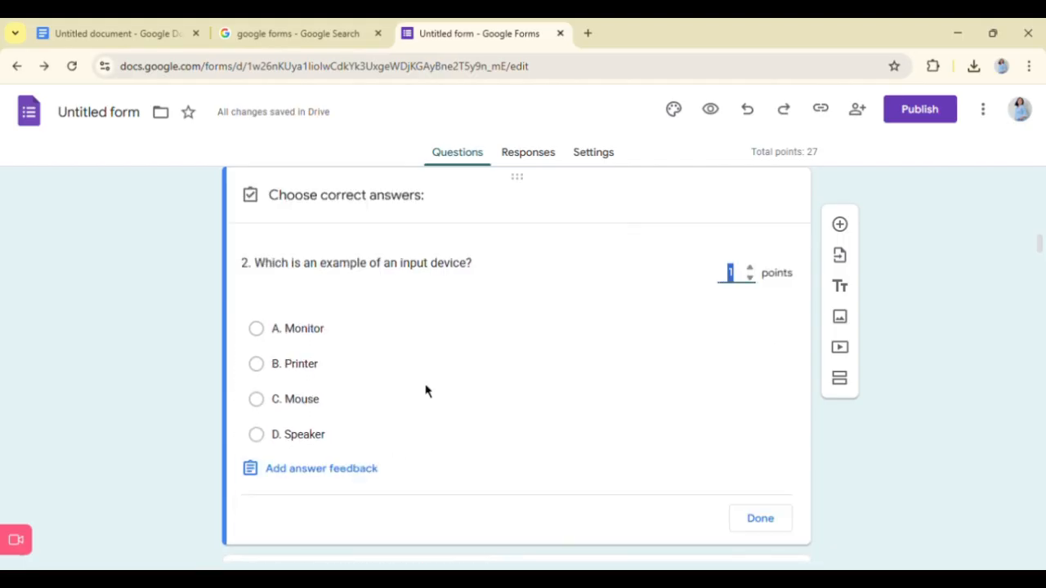
click(309, 401)
scroll(402, 455, down, 2)
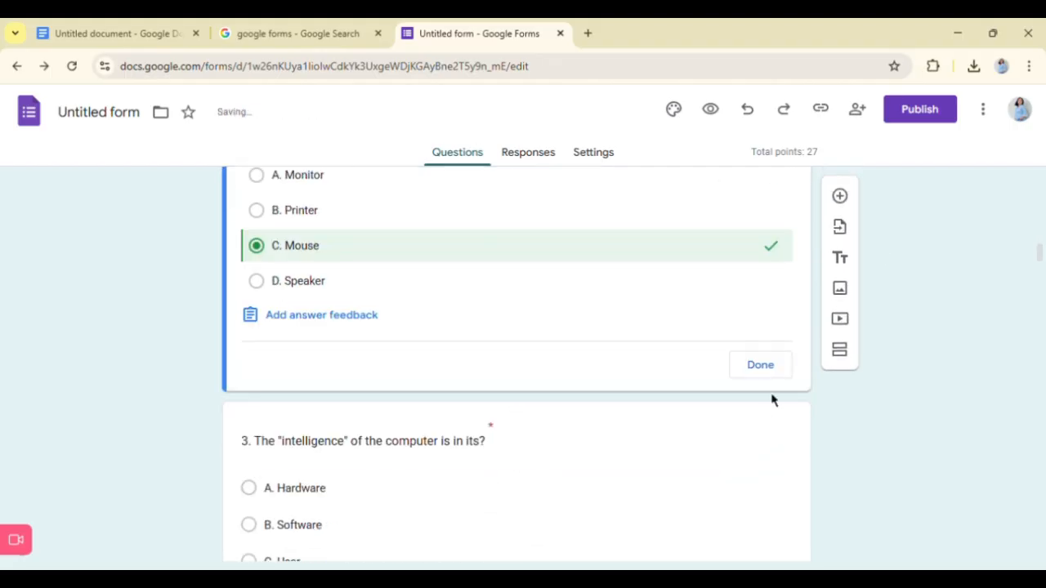
click(760, 367)
- Set "B. Software" as the correct answer of question 3 about the "intelligence" of the computer
scroll(440, 429, down, 5)
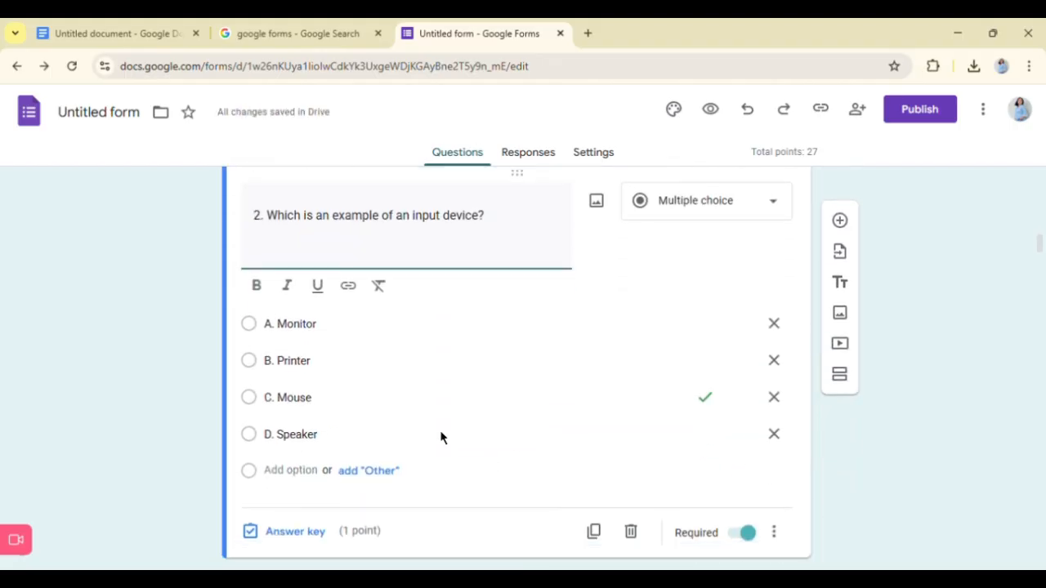
scroll(441, 437, down, 1)
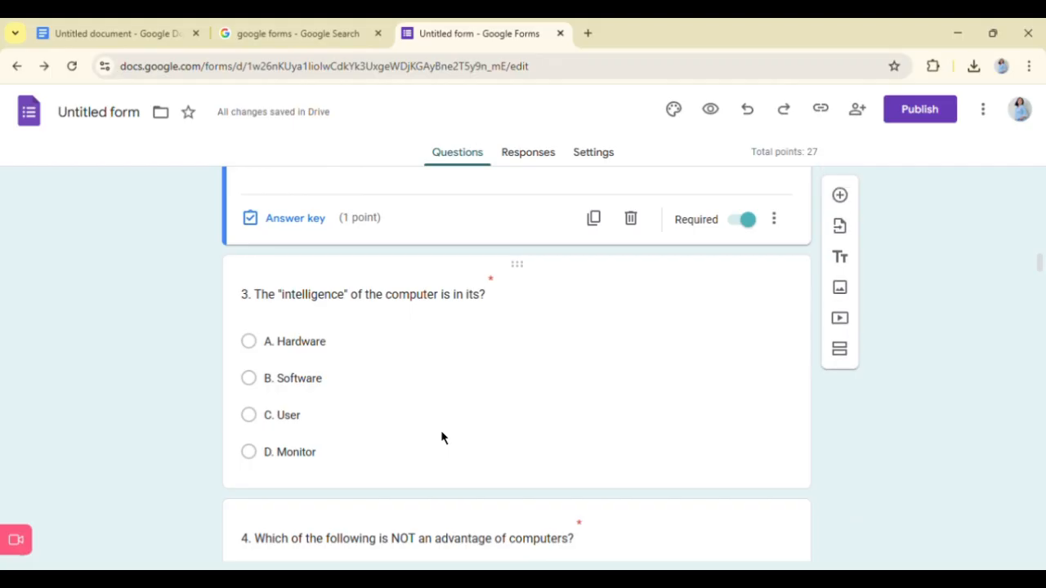
click(449, 414)
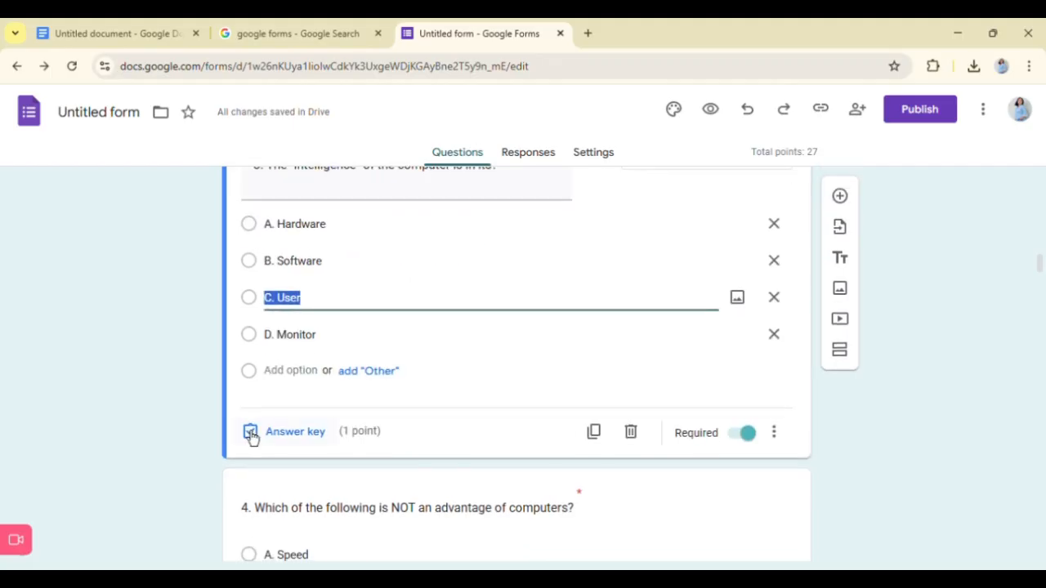
click(286, 430)
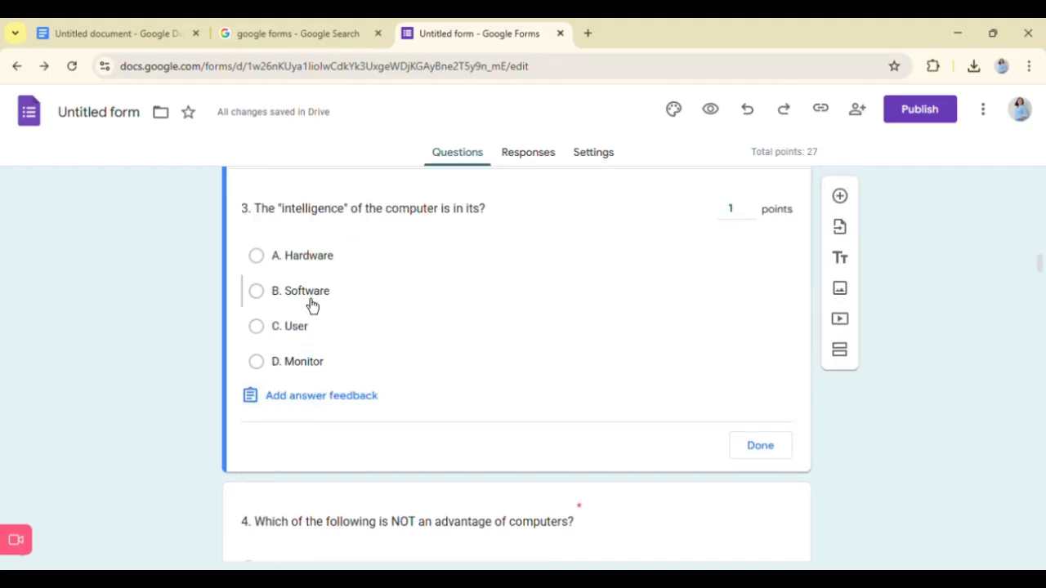
click(310, 301)
click(768, 454)
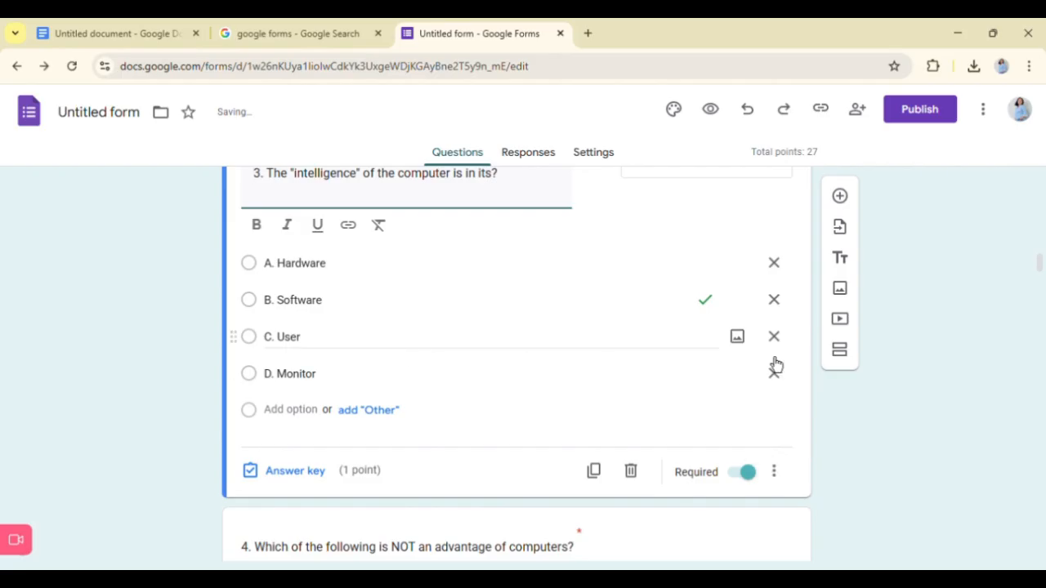
- Set "C. Boredom" as the correct answer of question 4, "Which of the following is NOT an advantage of computers?"
scroll(491, 458, down, 2)
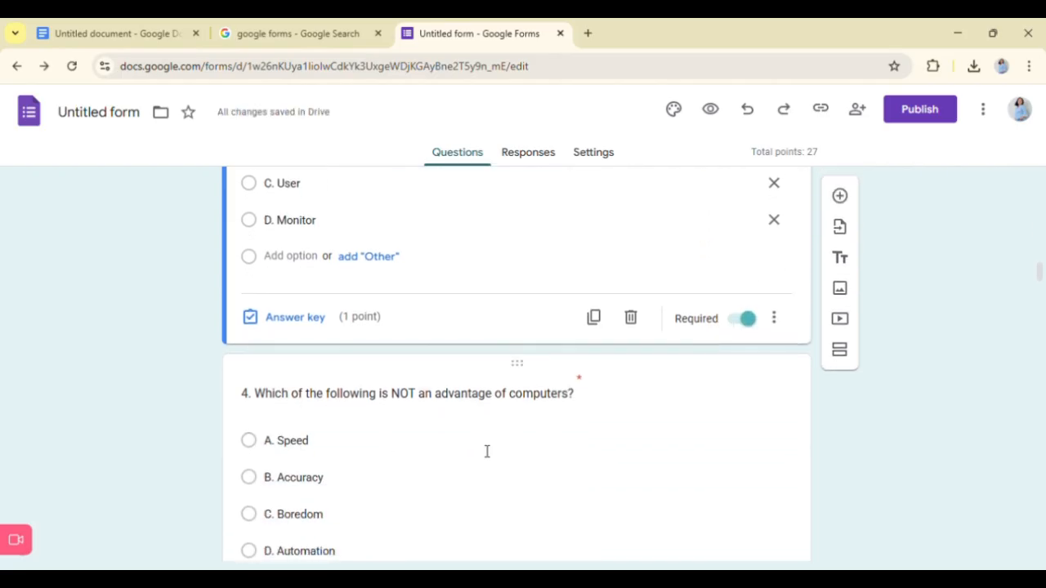
click(486, 451)
scroll(408, 437, down, 3)
click(297, 399)
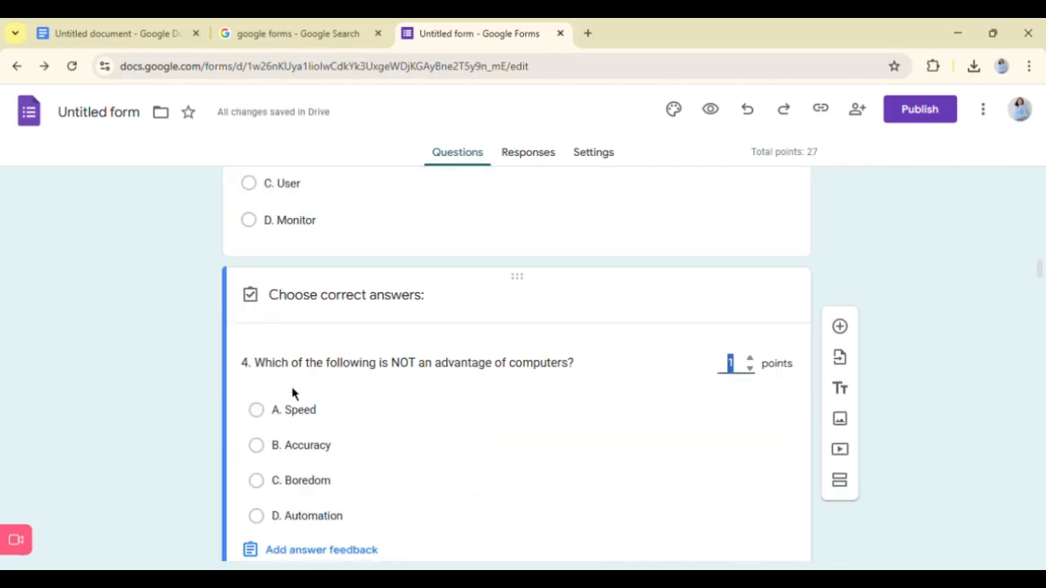
click(282, 494)
scroll(450, 460, down, 2)
click(725, 451)
- Set "C. Information" as the correct answer of question 5, "The processed form of data is called?"
scroll(425, 486, down, 2)
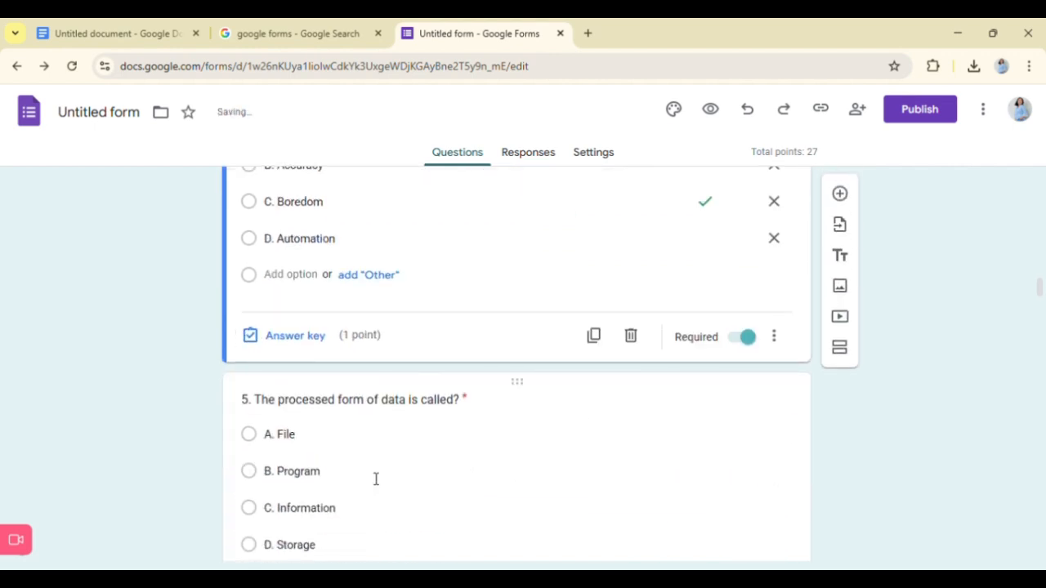
click(376, 479)
click(291, 433)
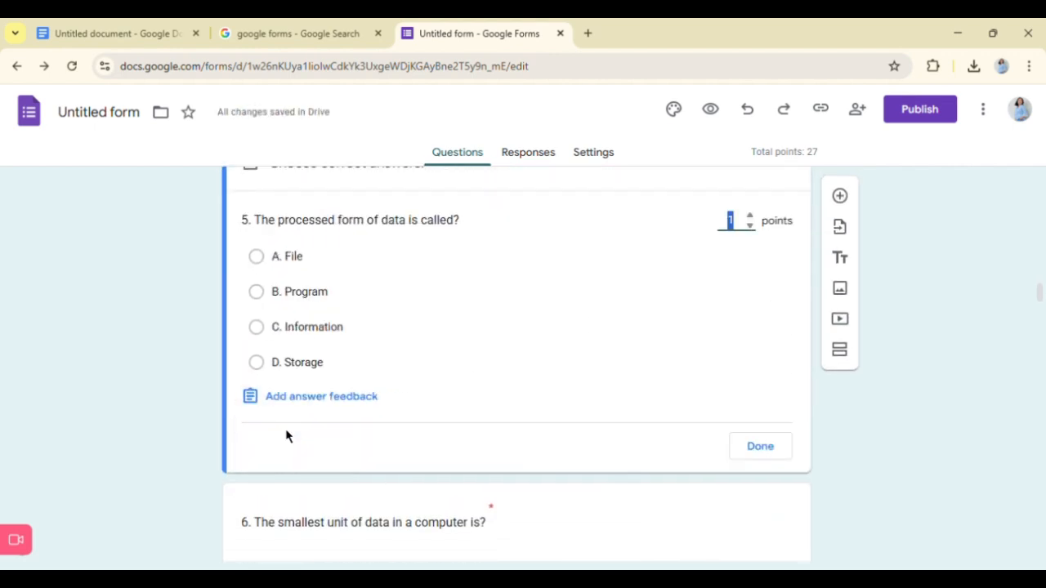
click(299, 335)
click(758, 454)
- Set "A. Bit" as the correct answer of question 6, "The smallest unit of data in a computer is?"
click(439, 442)
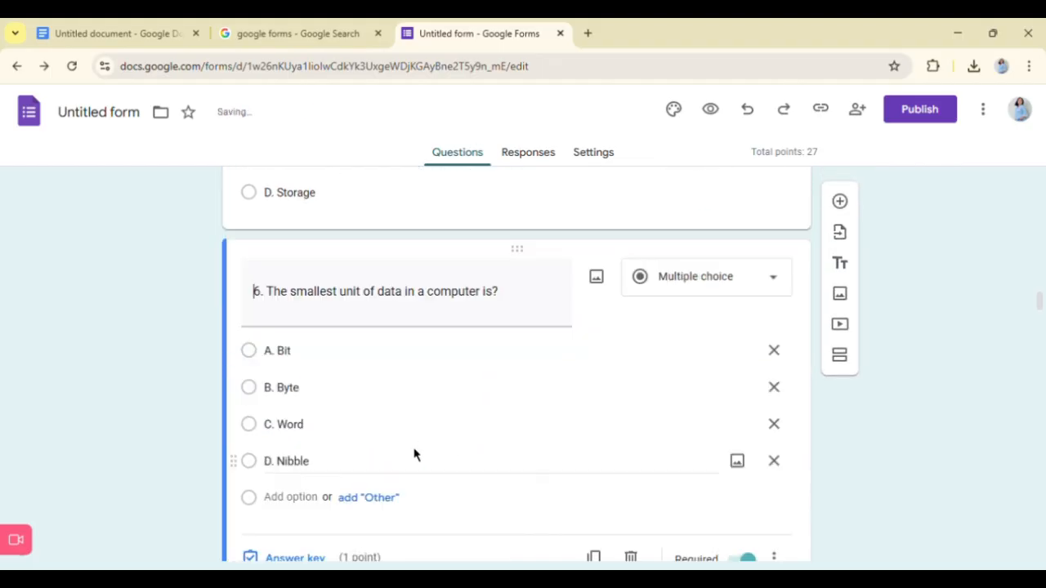
scroll(392, 464, down, 3)
click(306, 438)
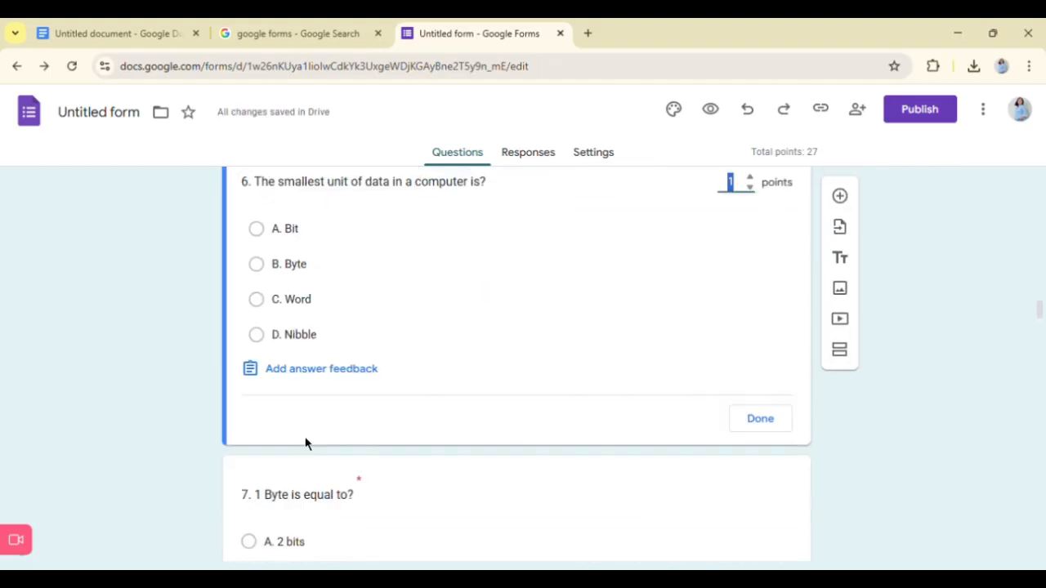
click(311, 236)
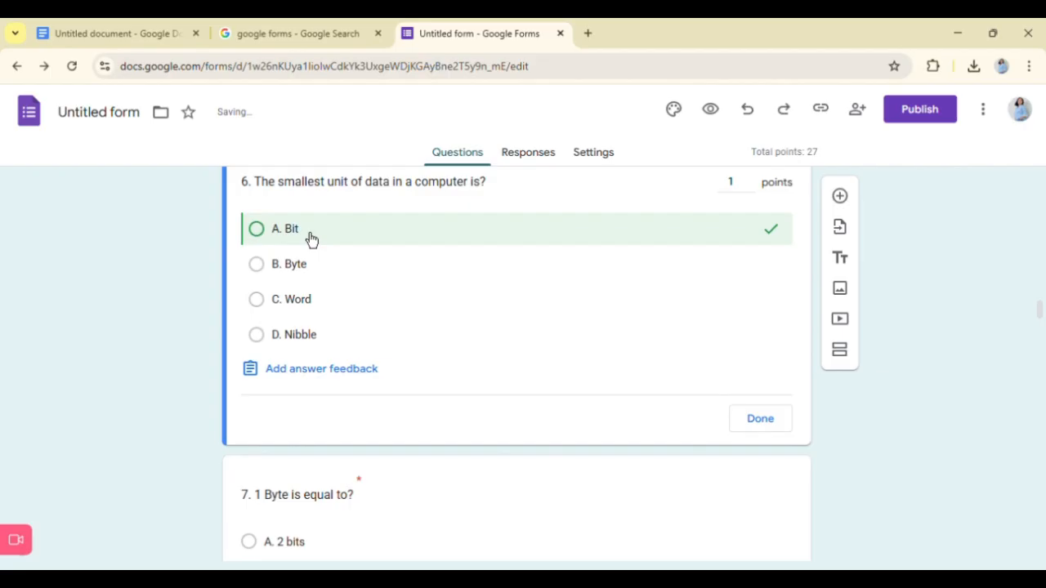
click(777, 441)
- Set "C. 8 bits" as the correct answer of question 7, "1 Byte is equal to?"
scroll(466, 403, down, 2)
scroll(454, 446, down, 1)
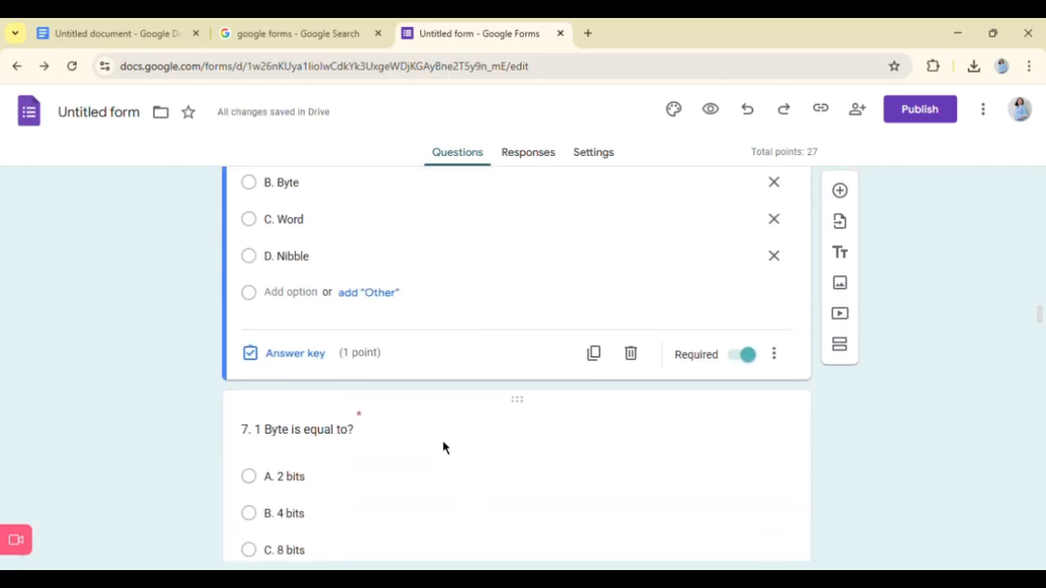
click(442, 448)
scroll(409, 458, down, 3)
click(325, 409)
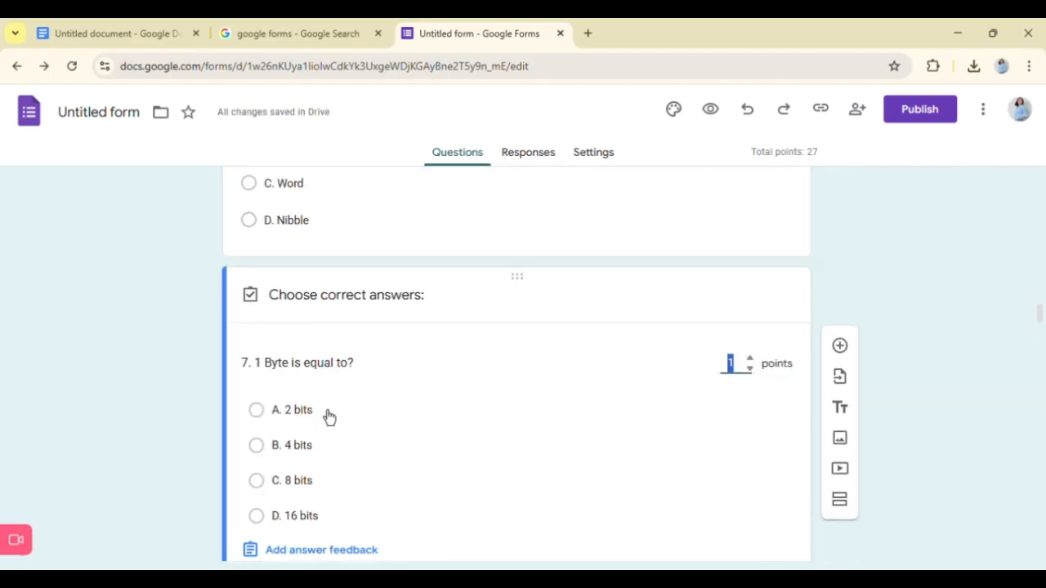
scroll(328, 416, down, 2)
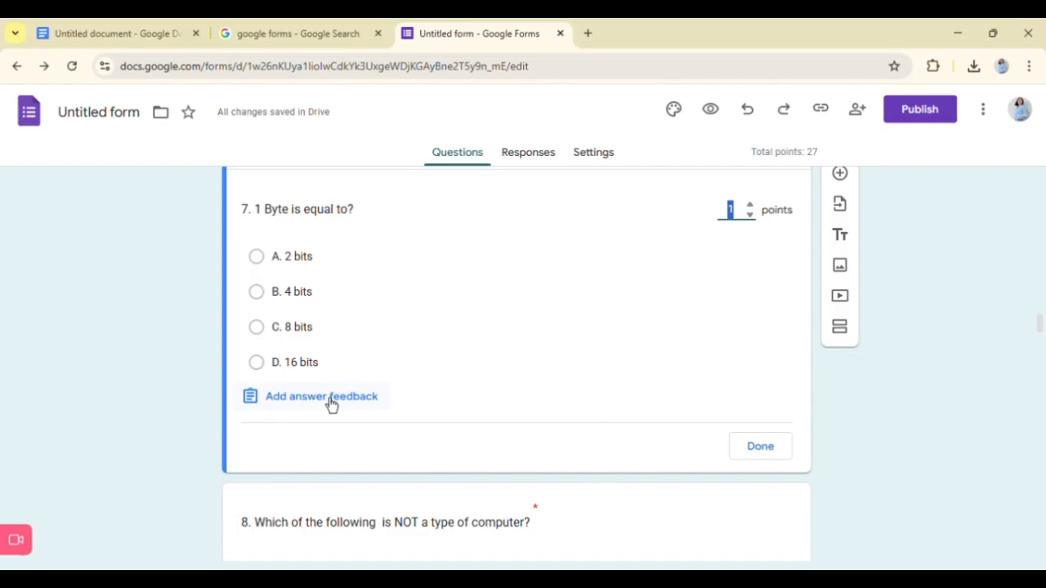
click(295, 327)
click(761, 448)
- Set "C. Calculator" as the correct answer of question 8, "Which of the following is NOT a type of computer?"
scroll(387, 446, down, 3)
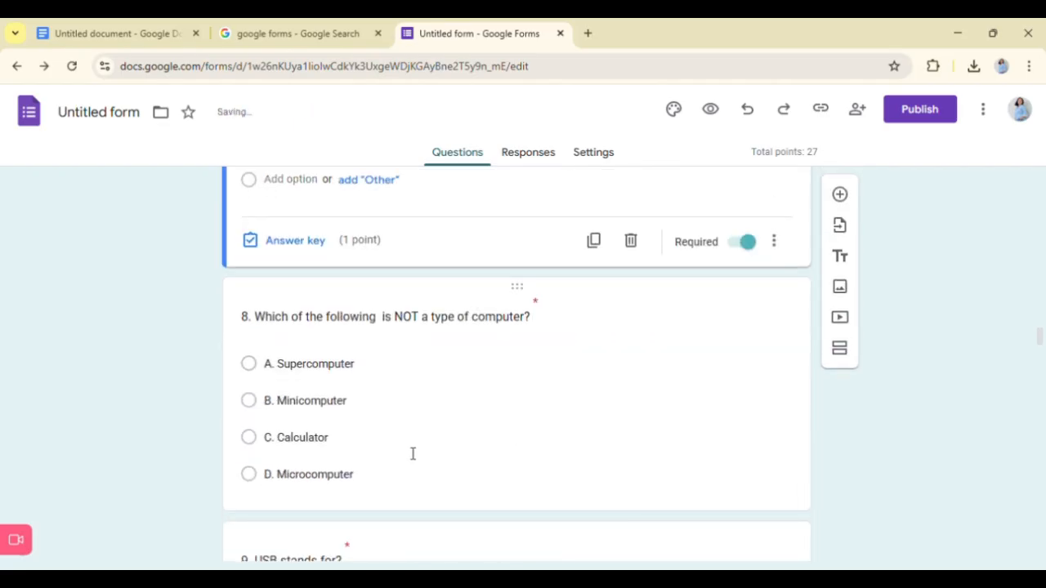
click(408, 447)
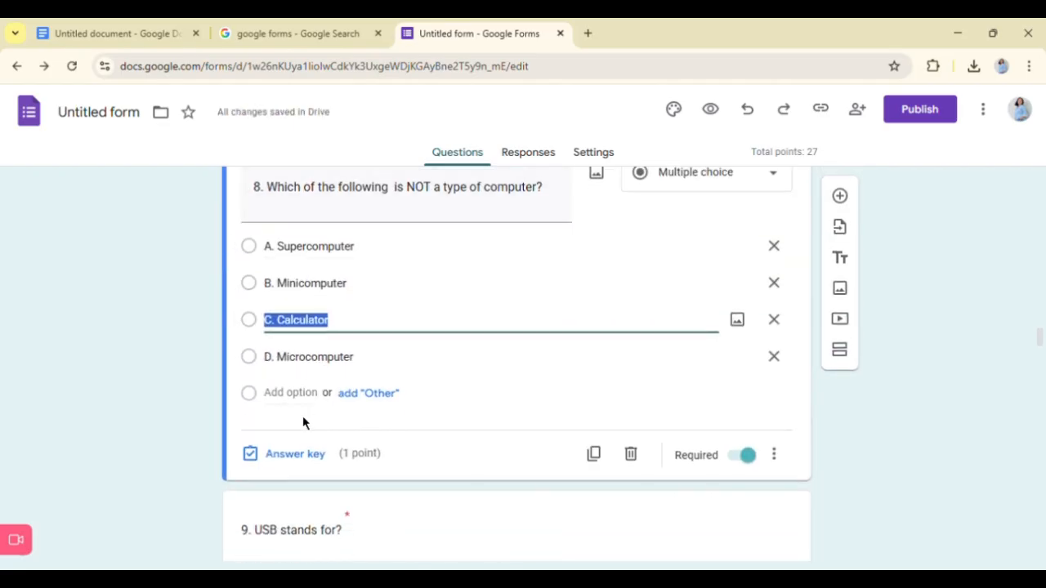
click(295, 453)
click(299, 360)
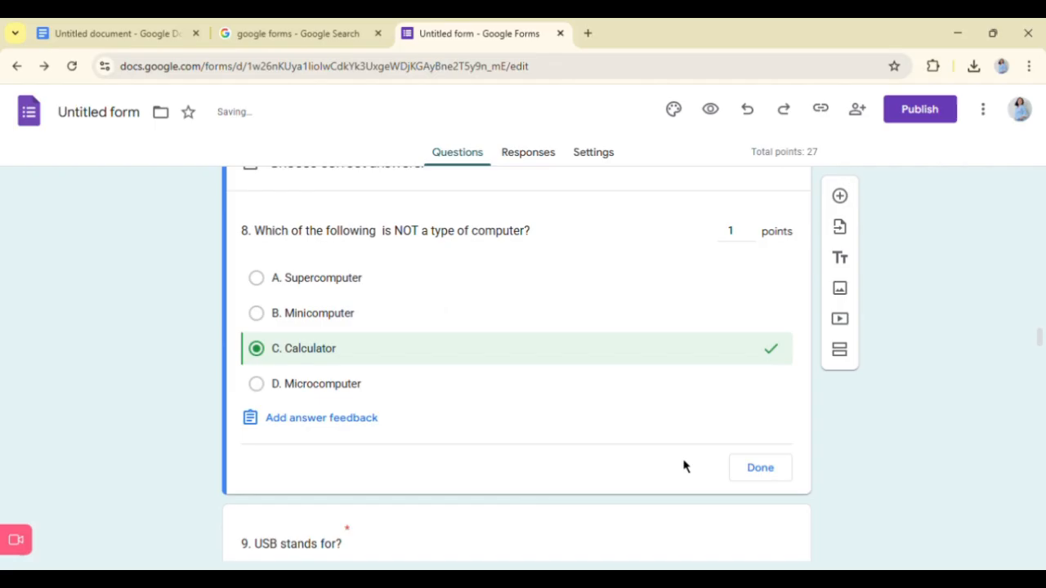
click(778, 472)
- Set "A. Universal Serial Bus" as the correct answer of question 9, "USB stands for?"
click(331, 455)
scroll(345, 450, down, 2)
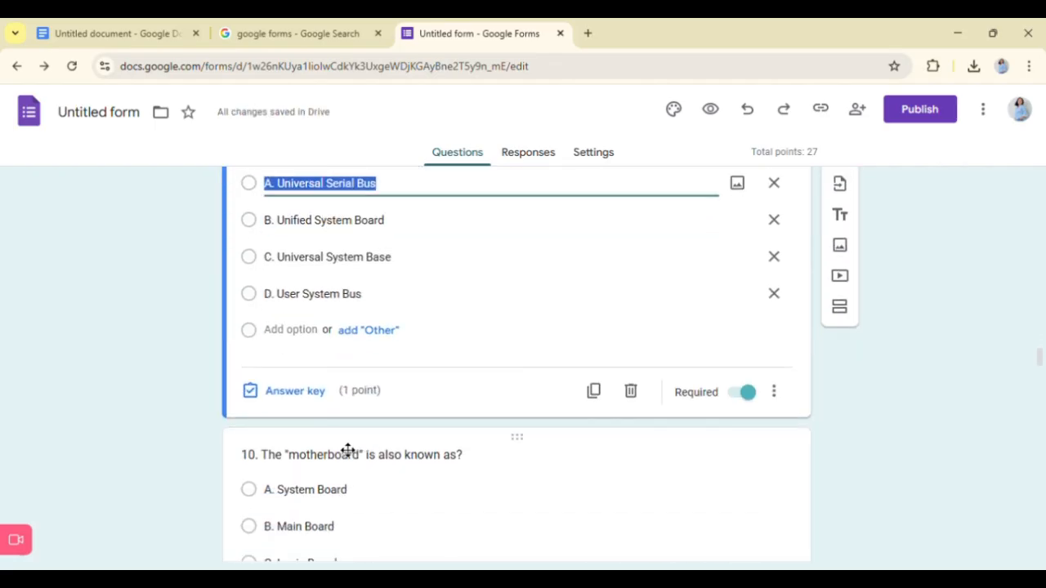
click(295, 392)
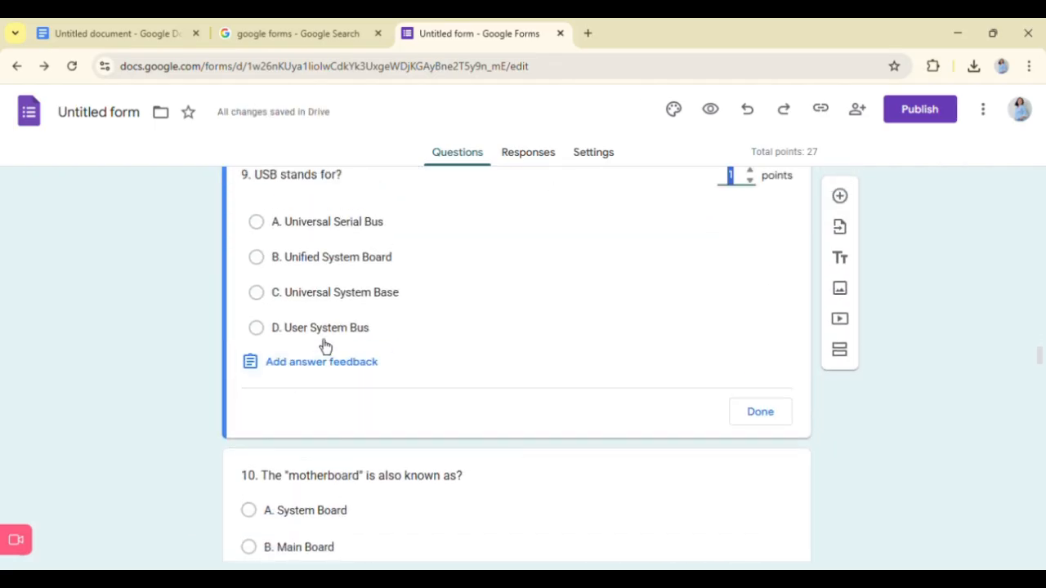
click(335, 229)
click(774, 420)
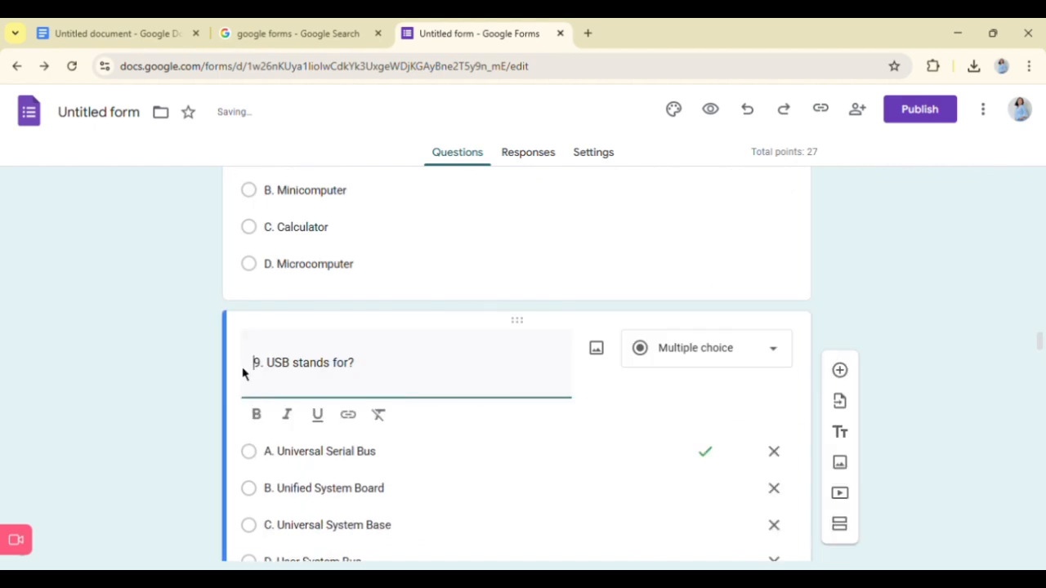
scroll(295, 409, down, 3)
click(309, 439)
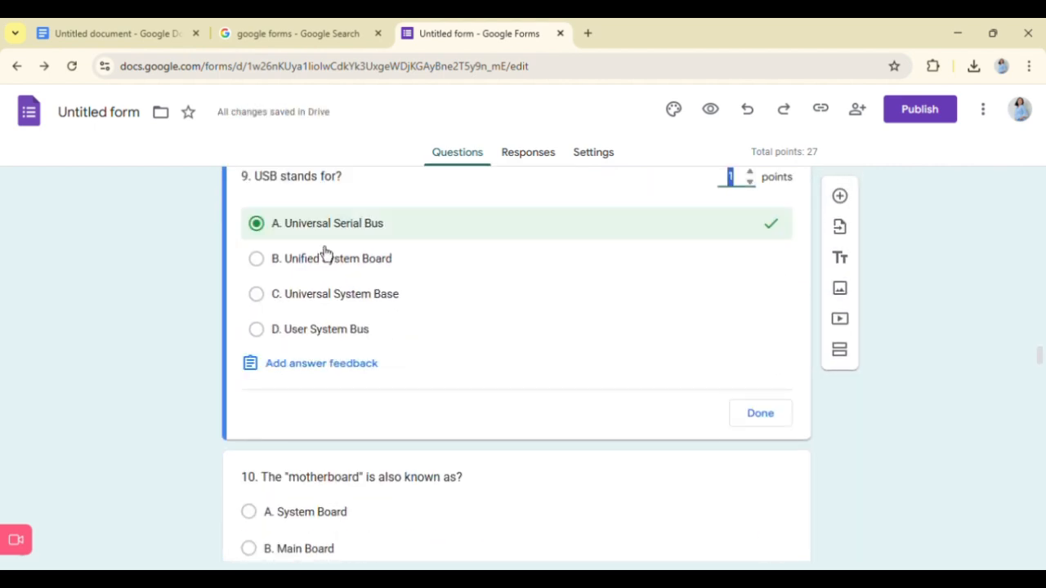
scroll(315, 465, down, 2)
click(730, 335)
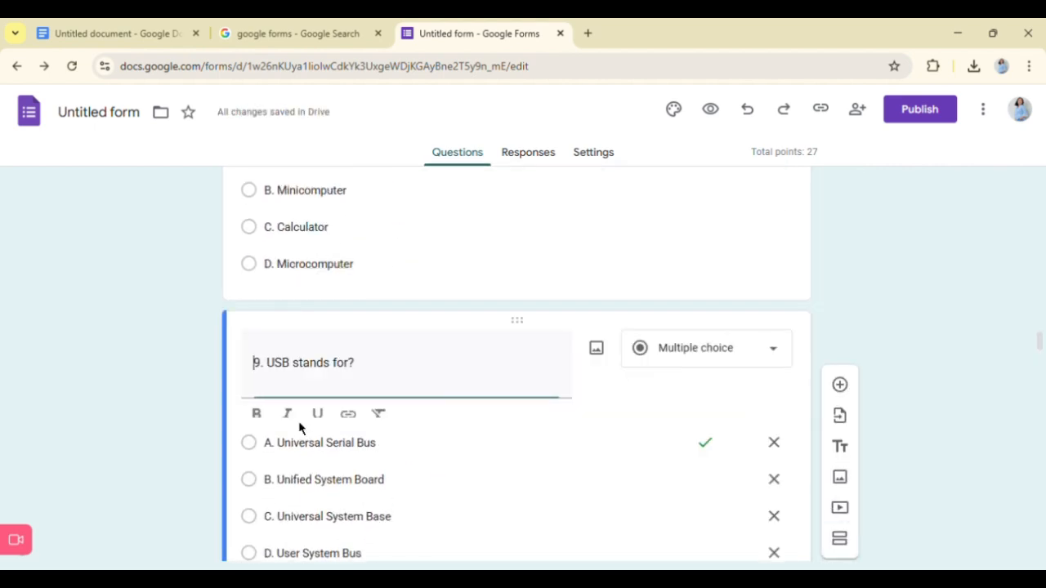
- Set "A. System Board" as the correct answer of question 10, "The "motherboard" is also known as?"
scroll(343, 442, down, 3)
click(341, 427)
scroll(318, 443, down, 3)
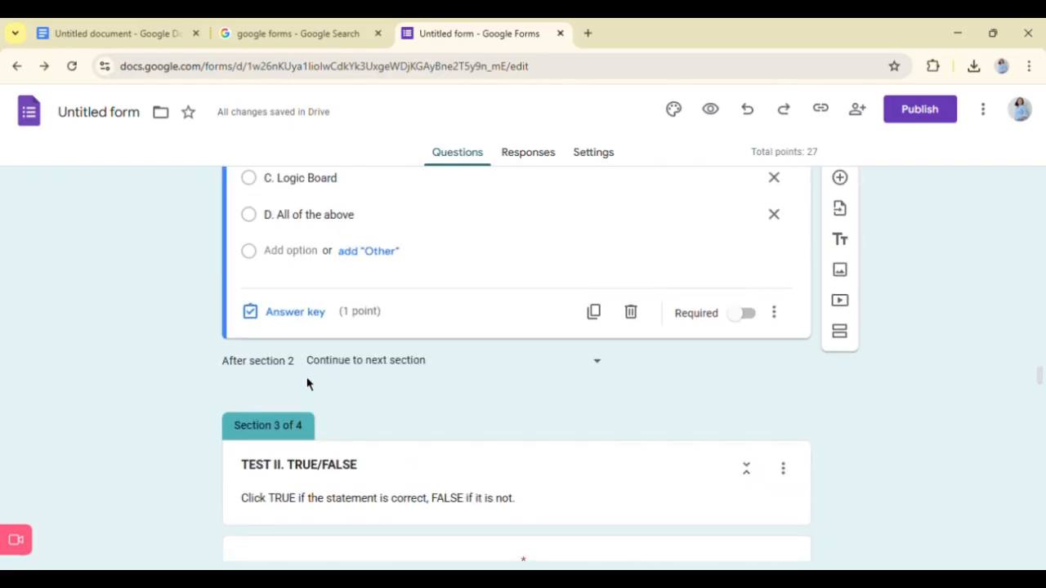
click(323, 319)
scroll(357, 333, up, 2)
scroll(335, 357, down, 3)
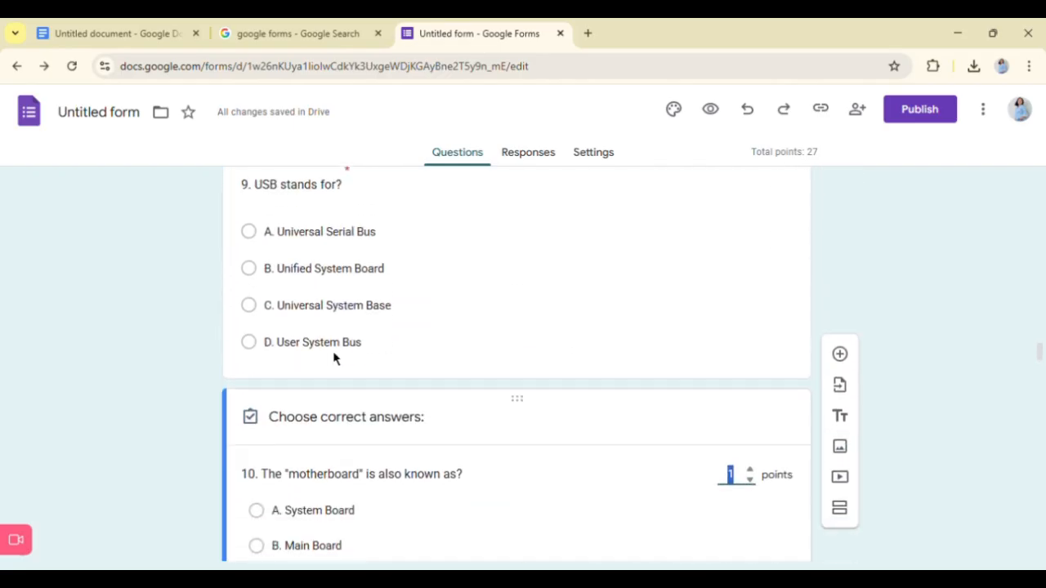
click(309, 331)
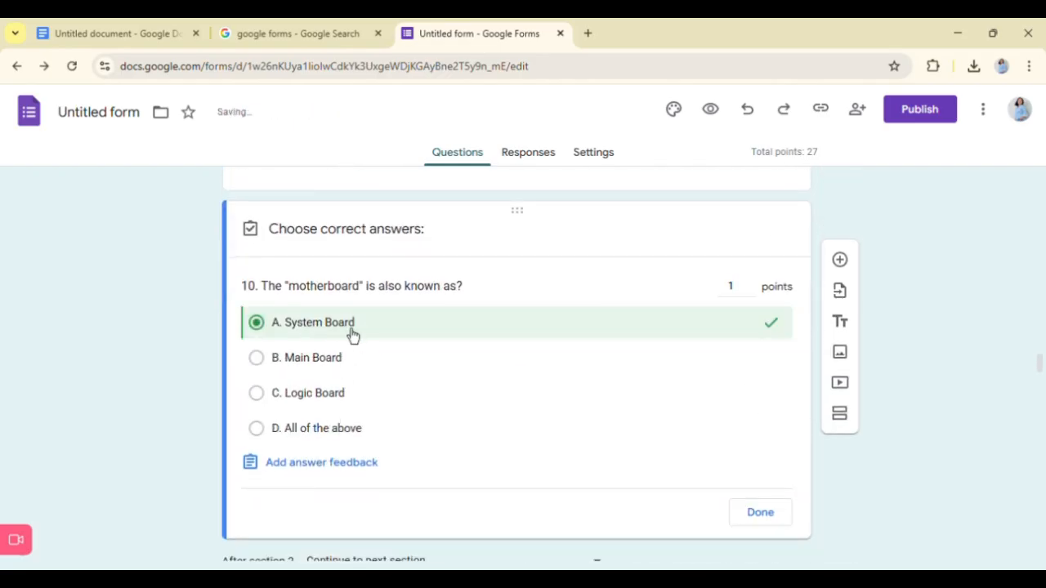
click(760, 515)
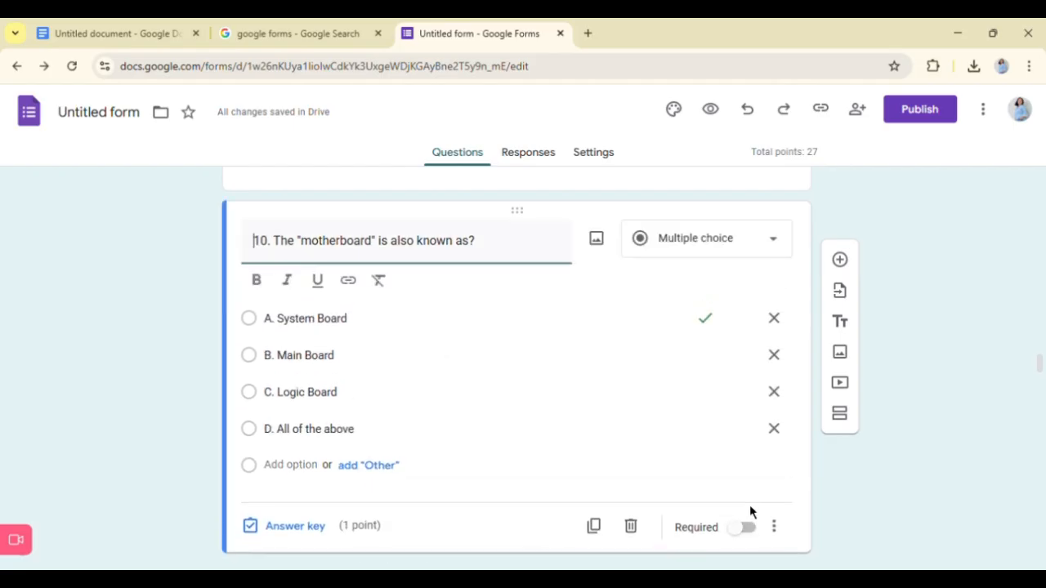
- Set TRUE as the correct answer of TEST II question 1, "The CPU is known as the brain of the computer."
scroll(437, 374, down, 5)
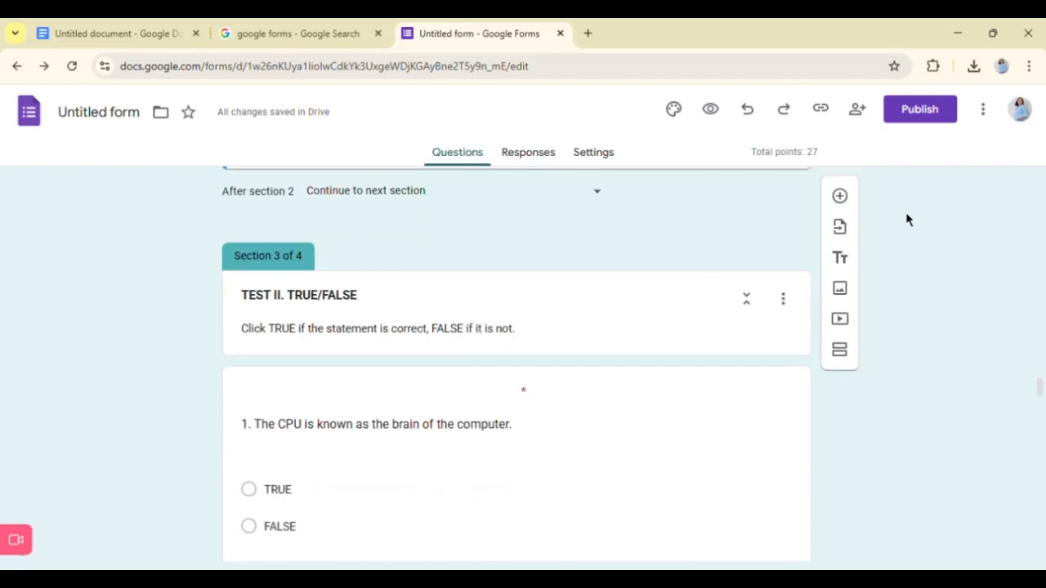
scroll(446, 323, down, 4)
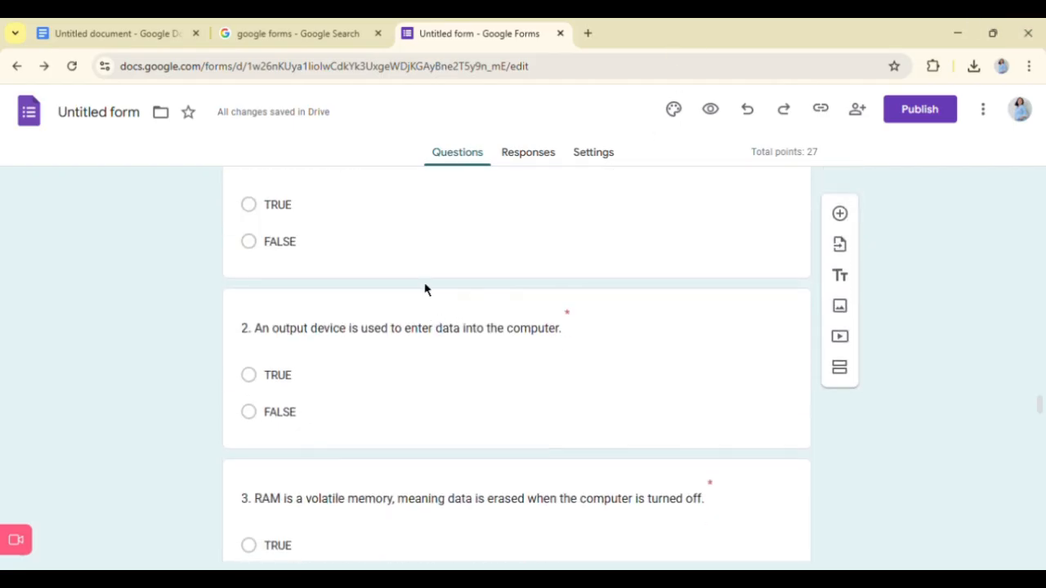
scroll(425, 291, up, 2)
click(416, 343)
scroll(415, 346, down, 1)
click(289, 354)
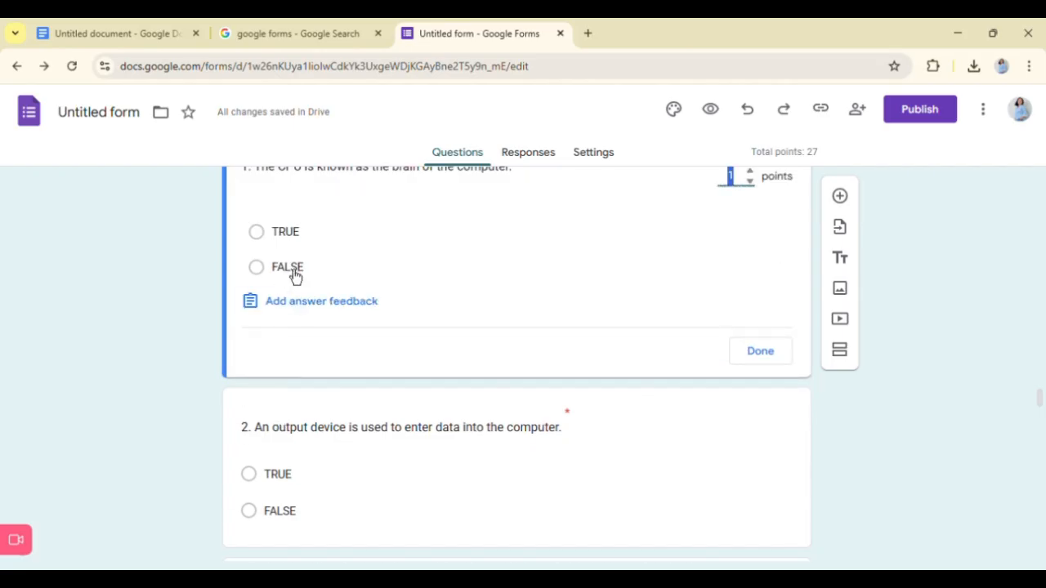
click(392, 239)
click(760, 352)
- Set FALSE as the correct answer of question 2, "An output device is used to enter data into the computer."
scroll(460, 423, down, 4)
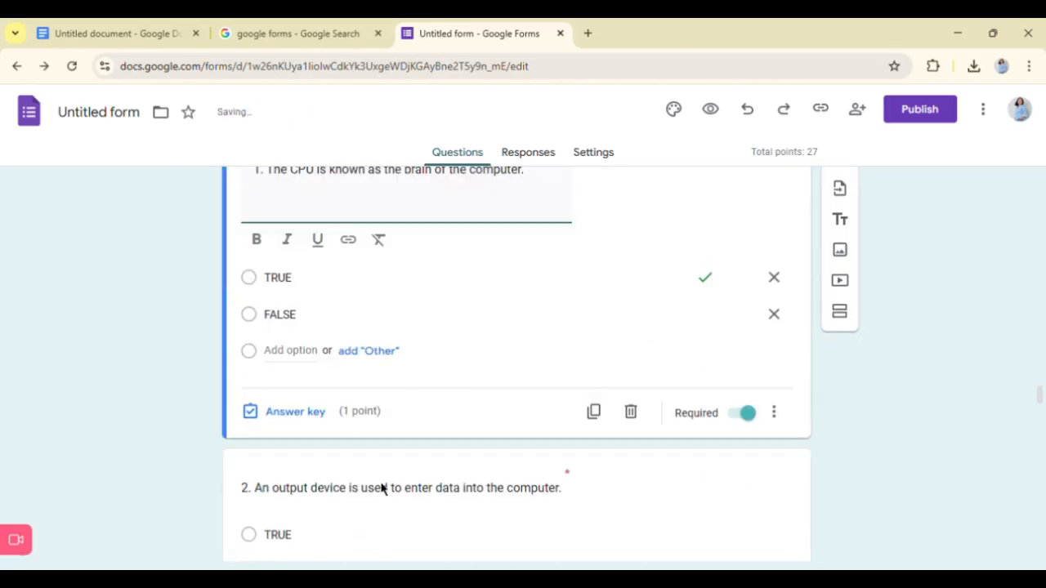
click(378, 411)
click(315, 458)
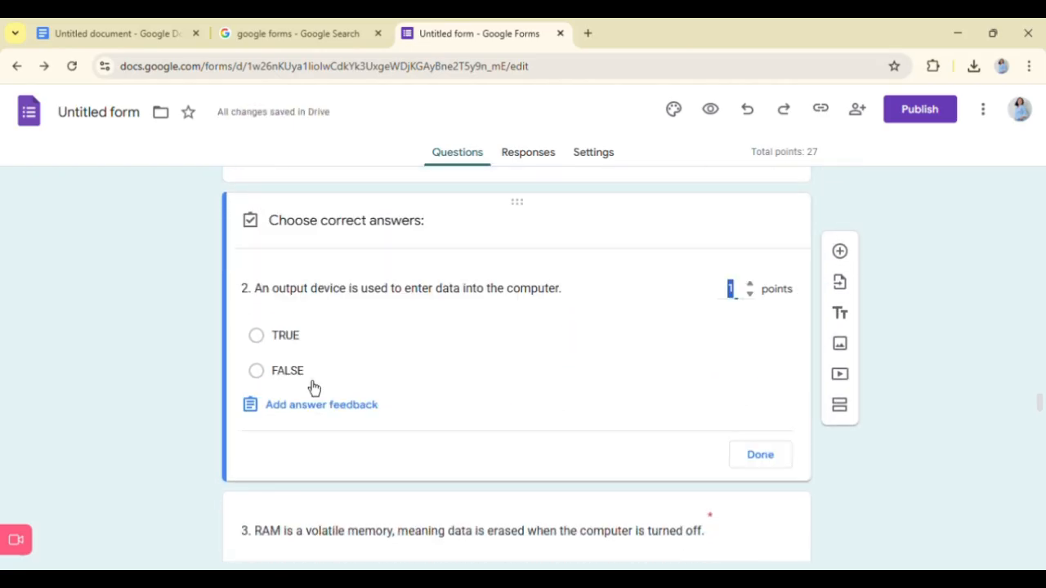
click(396, 364)
click(760, 454)
- Set TRUE as the correct answer of true/false question 3, about RAM being a volatile memory
scroll(455, 441, down, 2)
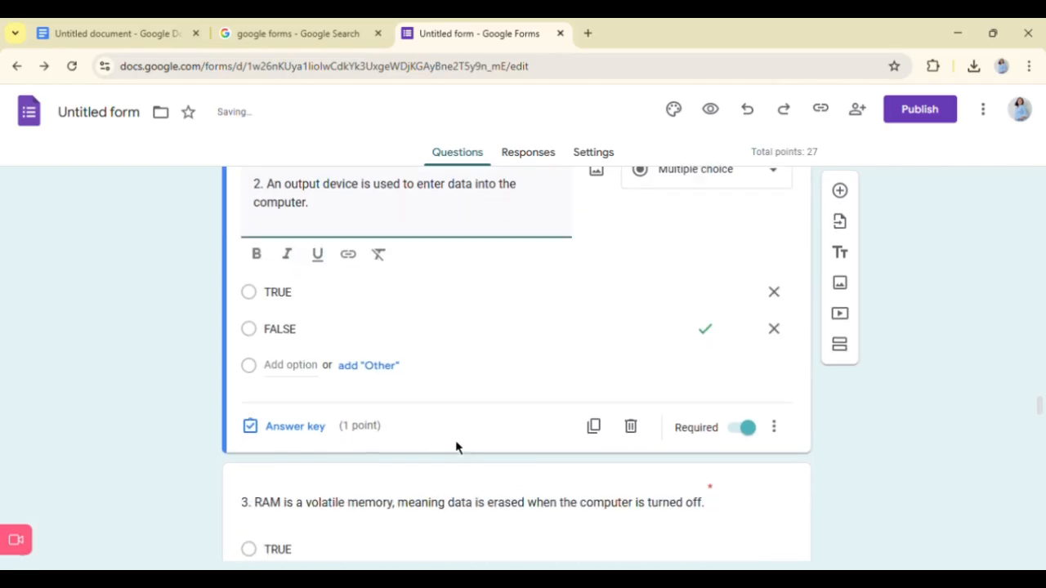
click(341, 439)
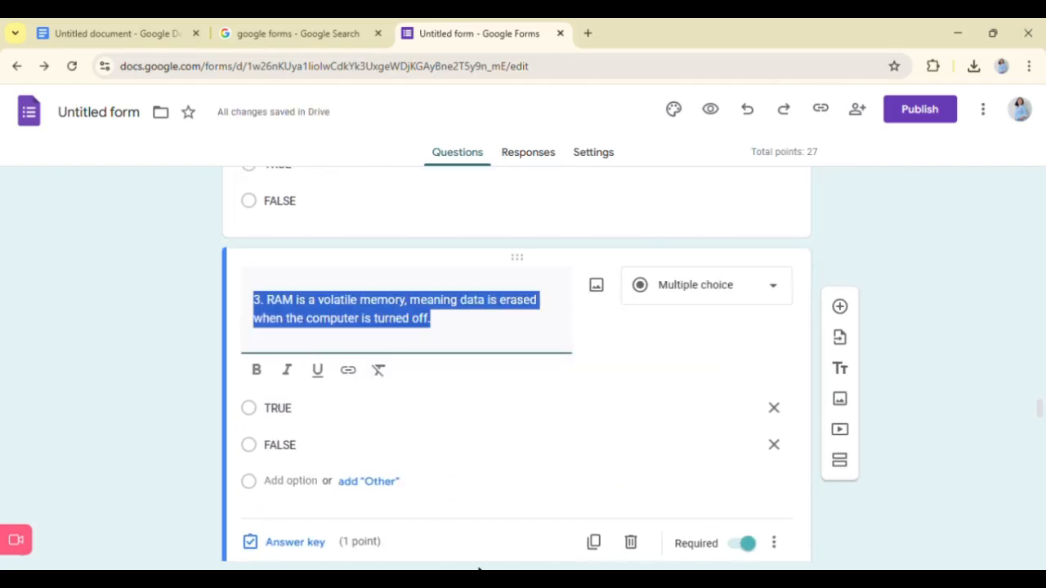
scroll(394, 369, down, 1)
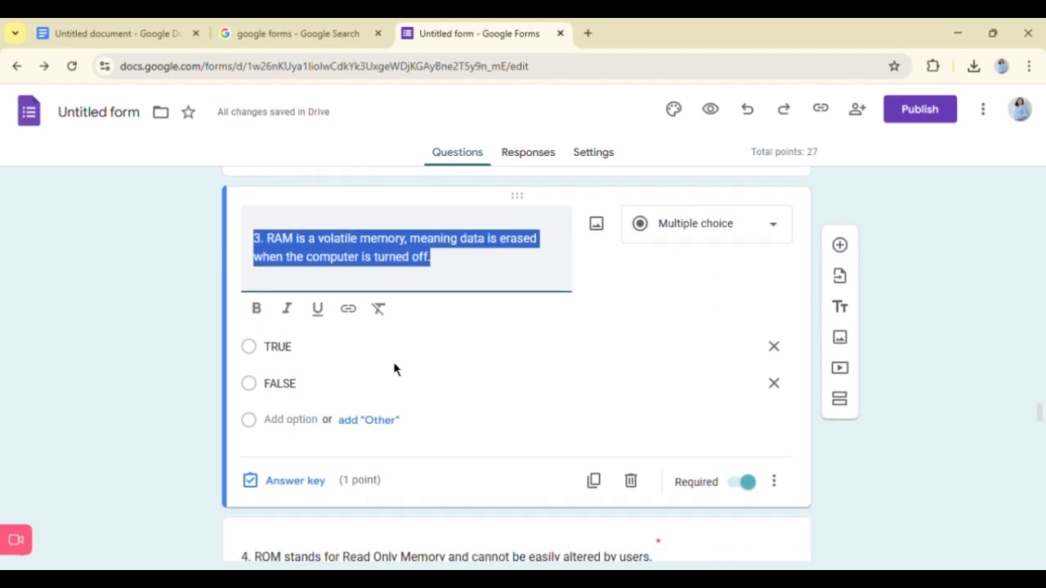
click(269, 332)
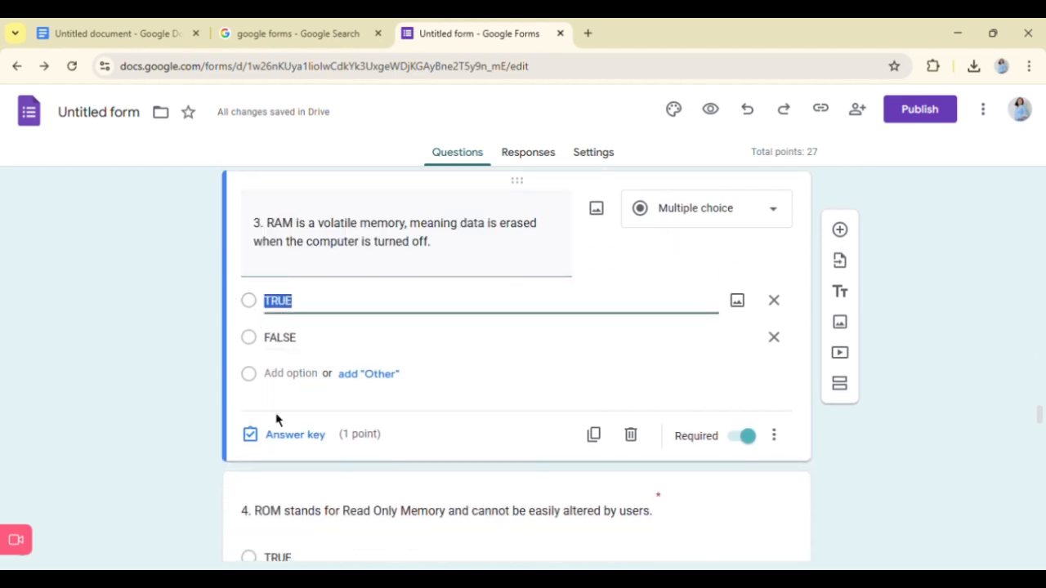
click(286, 433)
click(276, 341)
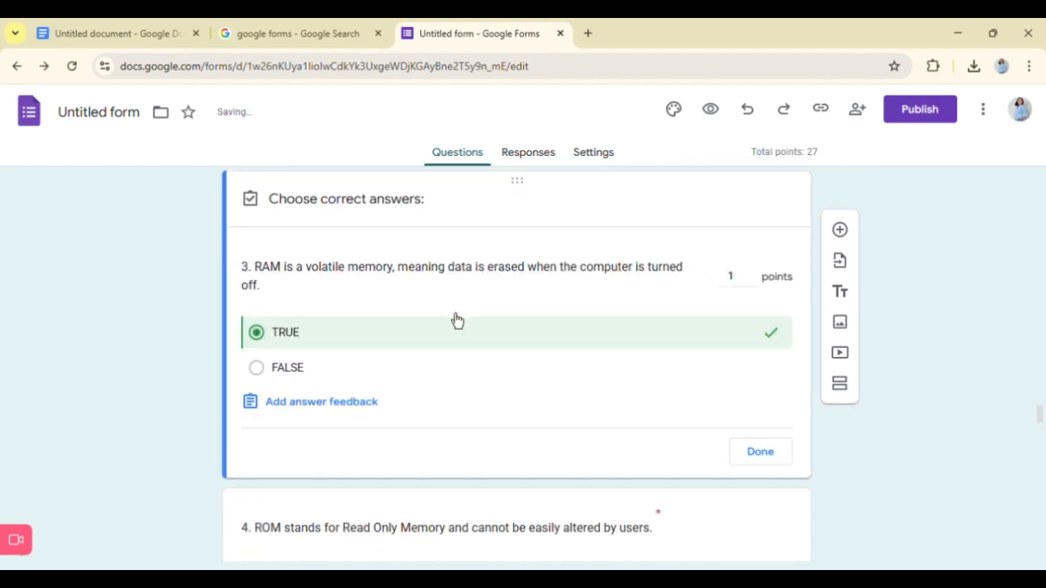
click(759, 457)
- Set TRUE as the correct answer of true/false question 4, about ROM standing for Read Only Memory
scroll(340, 364, down, 3)
click(344, 365)
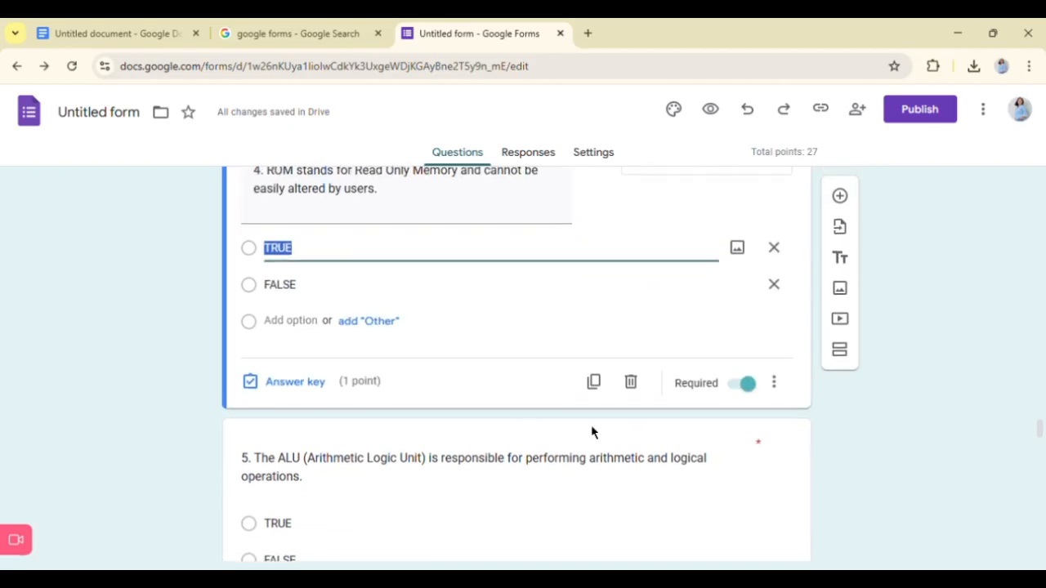
click(307, 381)
click(296, 257)
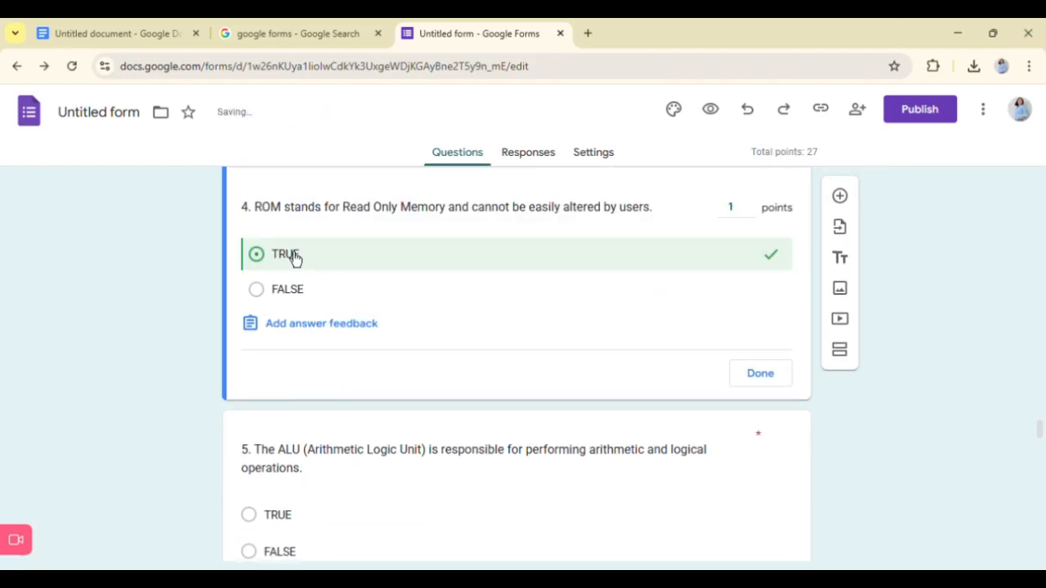
click(756, 377)
- Set TRUE as the correct answer of true/false question 5, about the ALU performing arithmetic and logical operations
scroll(352, 396, down, 2)
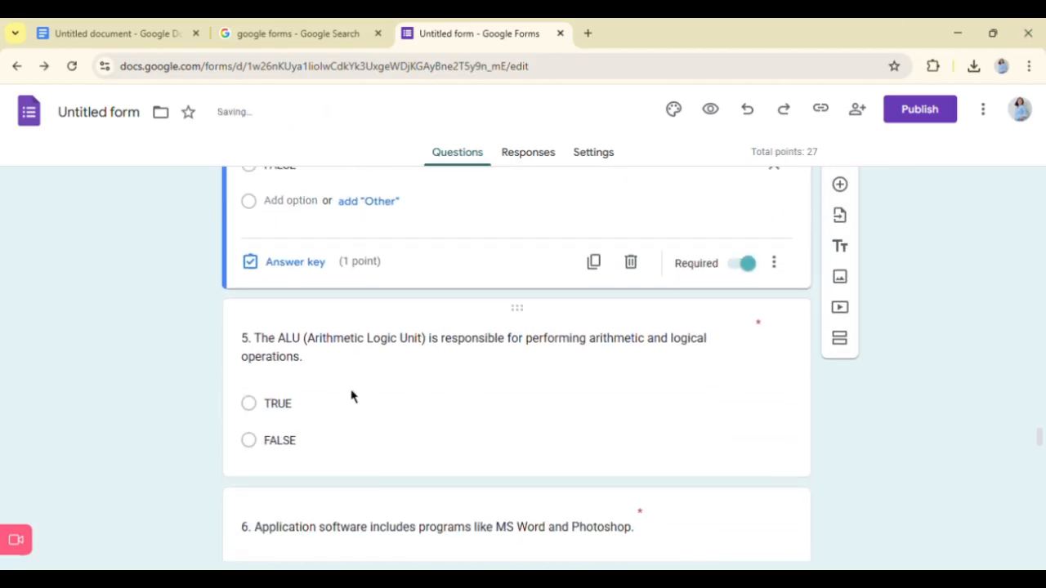
click(352, 396)
click(299, 480)
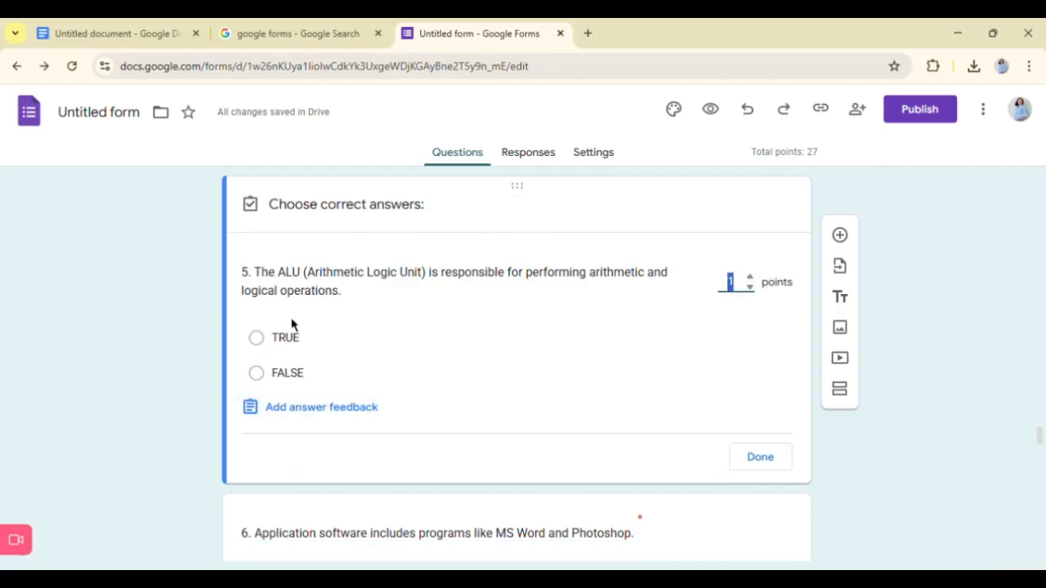
click(292, 325)
click(784, 463)
- Set TRUE as the correct answer of question 6, "Application software includes programs like MS Word and Photoshop."
scroll(458, 449, down, 1)
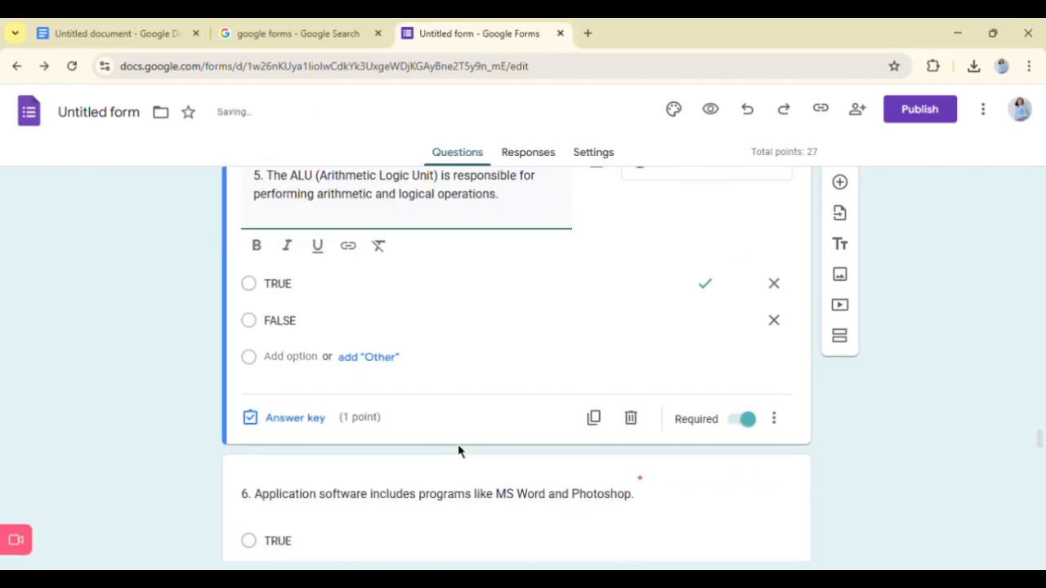
scroll(457, 449, down, 2)
click(327, 442)
click(301, 482)
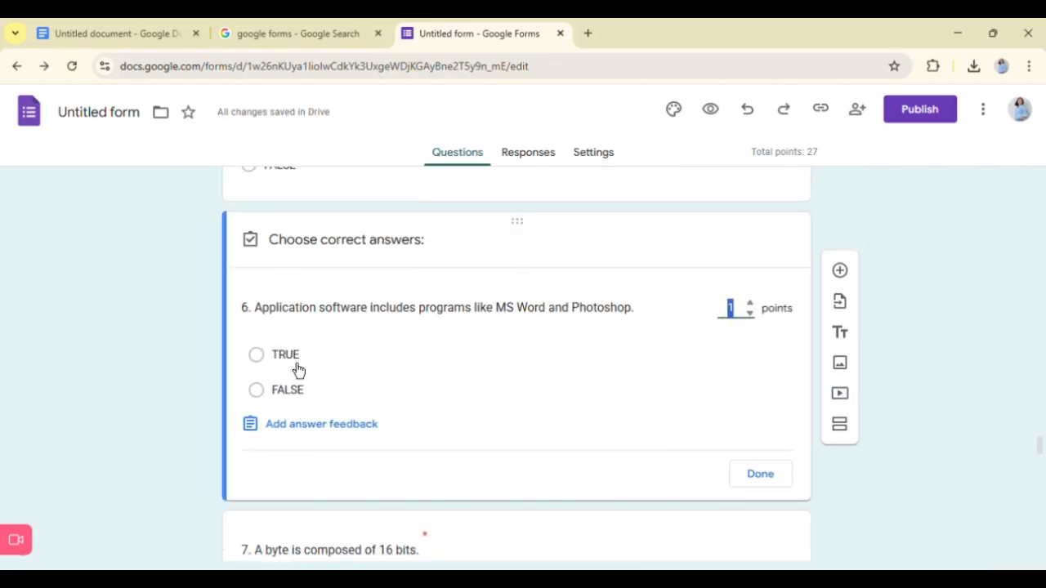
click(296, 358)
click(780, 482)
- Set FALSE as the correct answer of true/false question 7, "A byte is composed of 16 bits."
scroll(450, 422, down, 3)
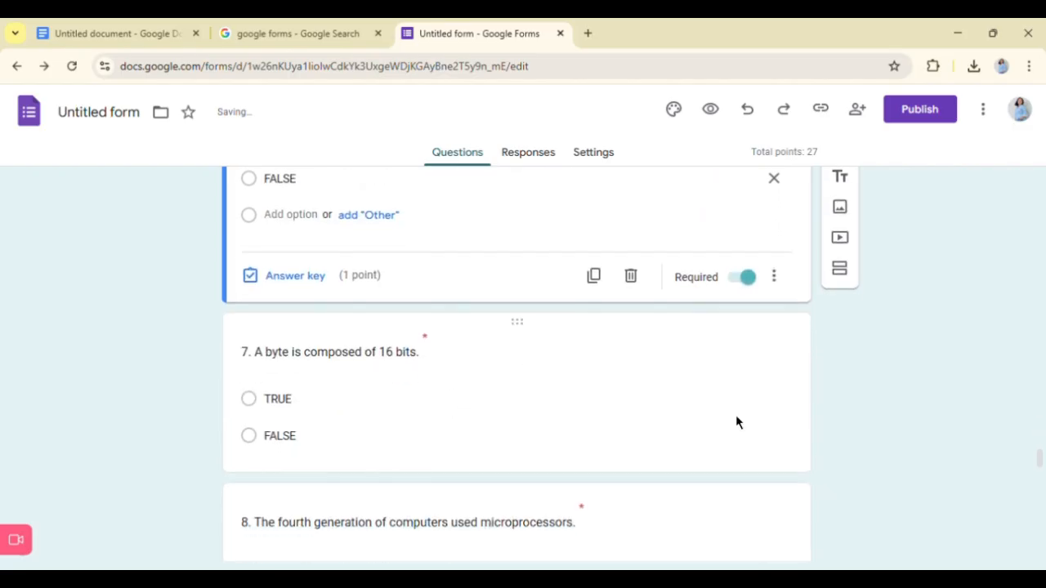
scroll(735, 422, down, 1)
click(385, 335)
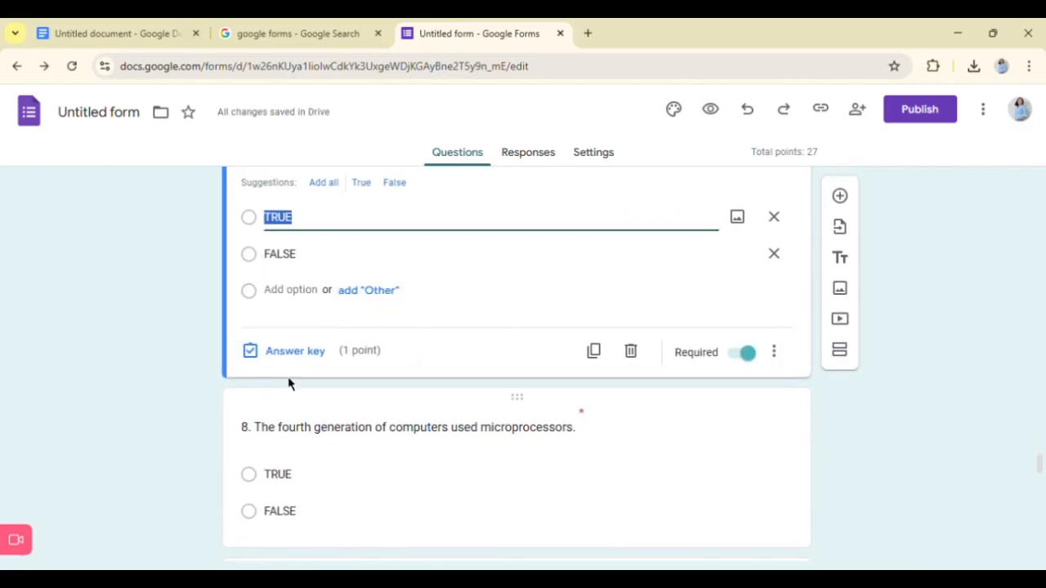
click(286, 350)
click(287, 258)
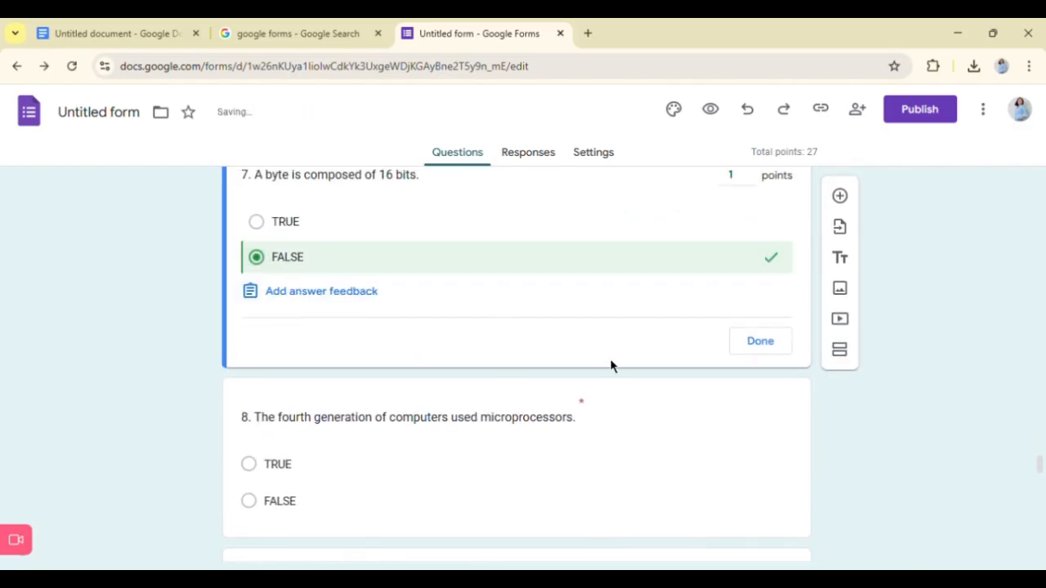
click(760, 340)
- Set TRUE as the correct answer of question 8, "The fourth generation of computers used microprocessors."
scroll(311, 434, down, 3)
click(338, 441)
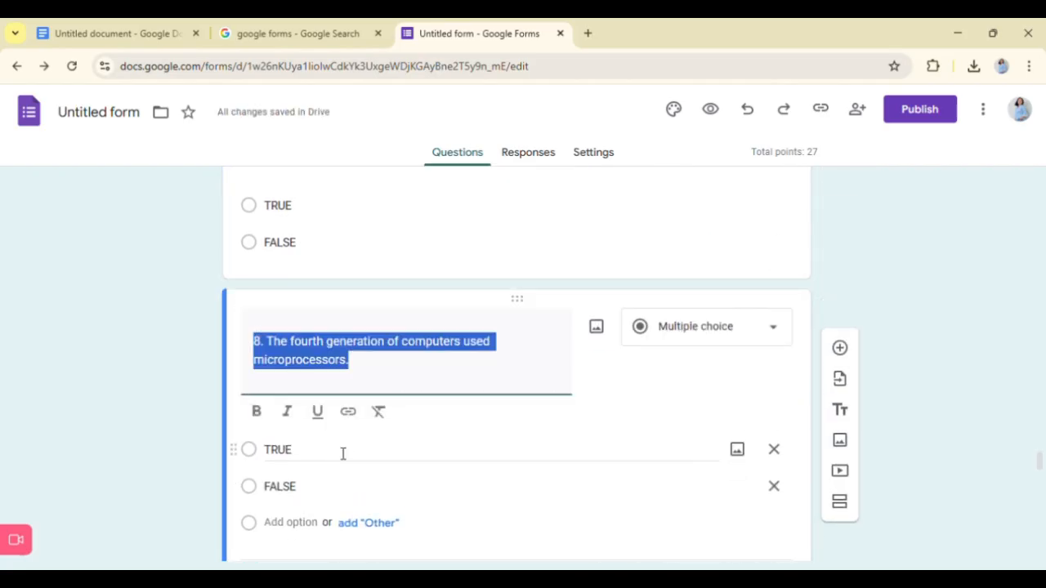
click(296, 513)
click(292, 368)
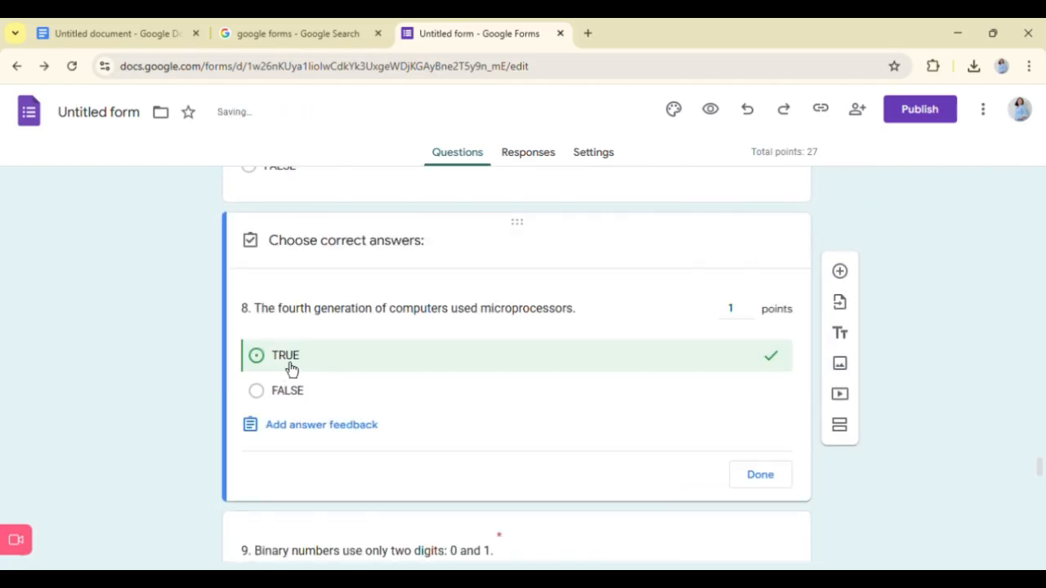
click(756, 474)
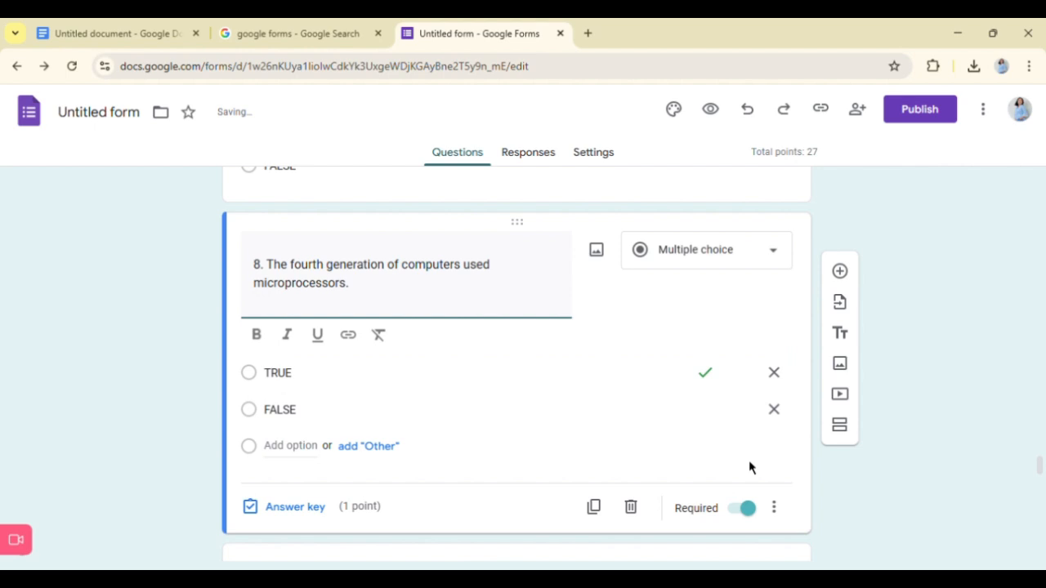
- Set TRUE as the correct answer of question 9, "Binary numbers use only two digits: 0 and 1."
scroll(748, 468, down, 3)
click(338, 450)
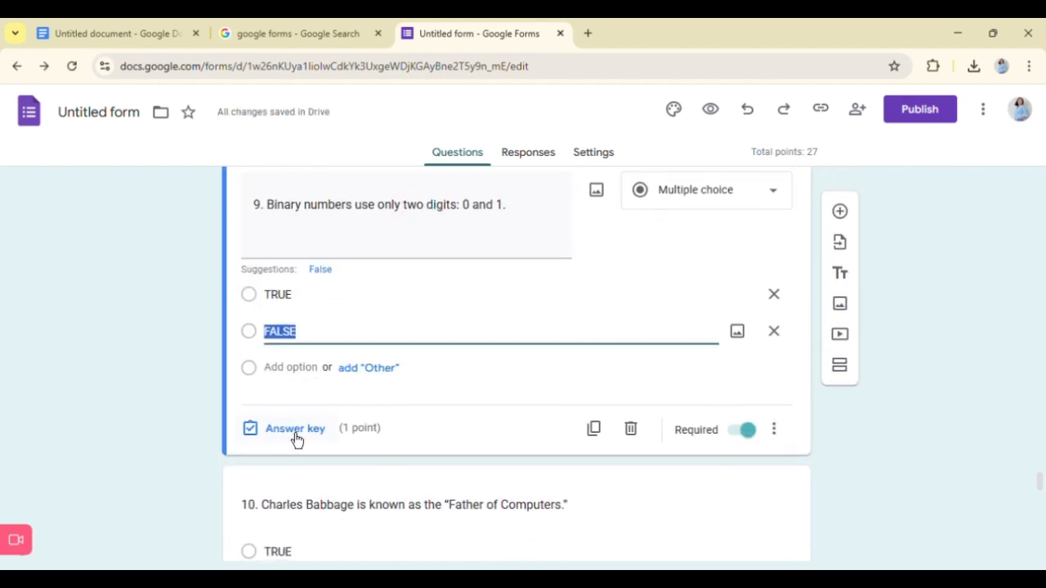
click(296, 428)
click(289, 321)
click(766, 439)
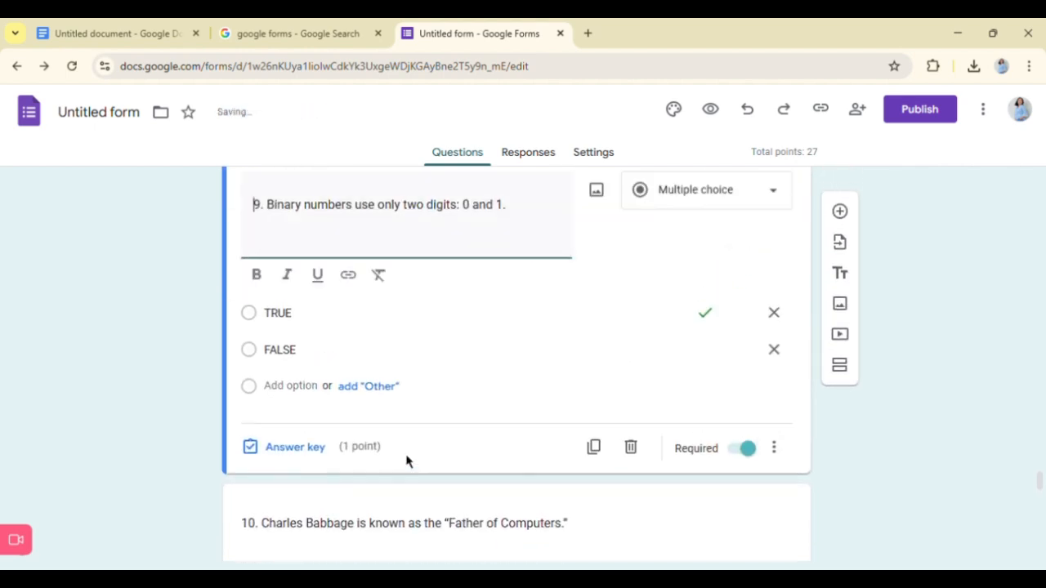
- Set TRUE as the correct answer of question 10, "Charles Babbage is known as the 'Father of Computers.'"
scroll(368, 458, down, 2)
click(269, 416)
click(250, 355)
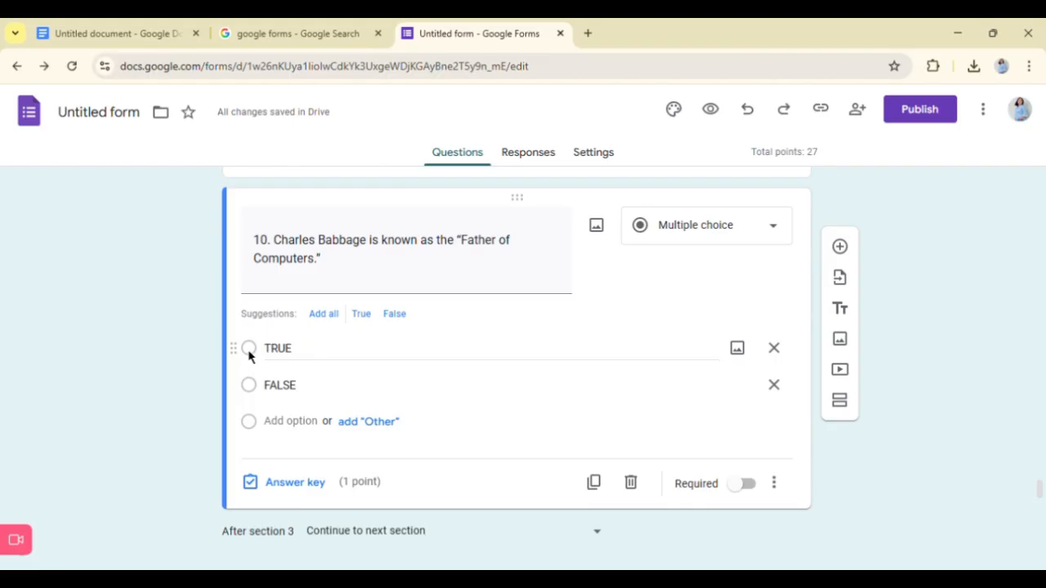
click(250, 352)
click(289, 480)
click(258, 331)
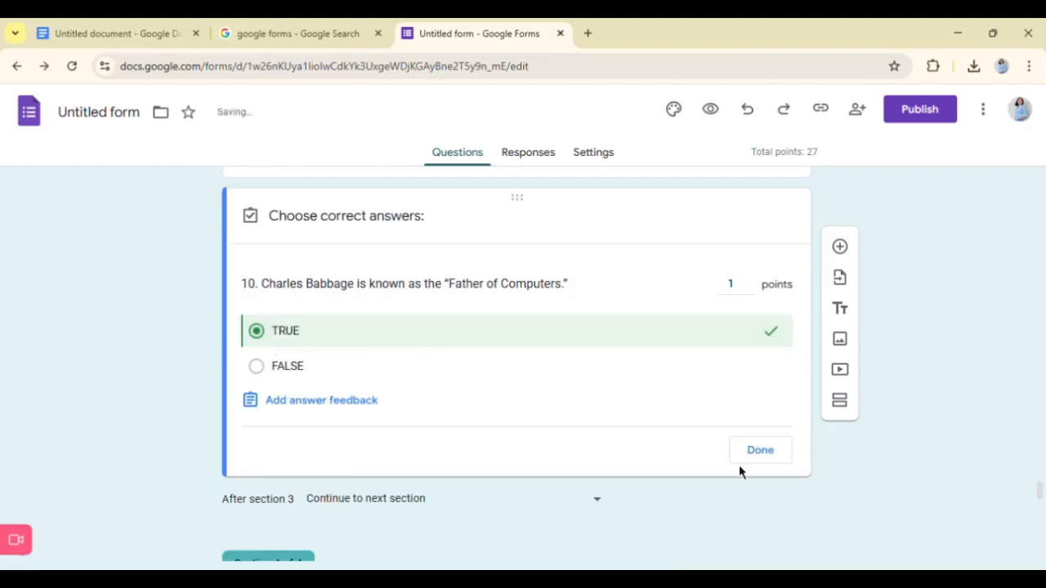
click(757, 452)
- Review the true/false questions and essay questions 1 to 5 of the "TEST III. ESSAY" section
scroll(736, 437, down, 2)
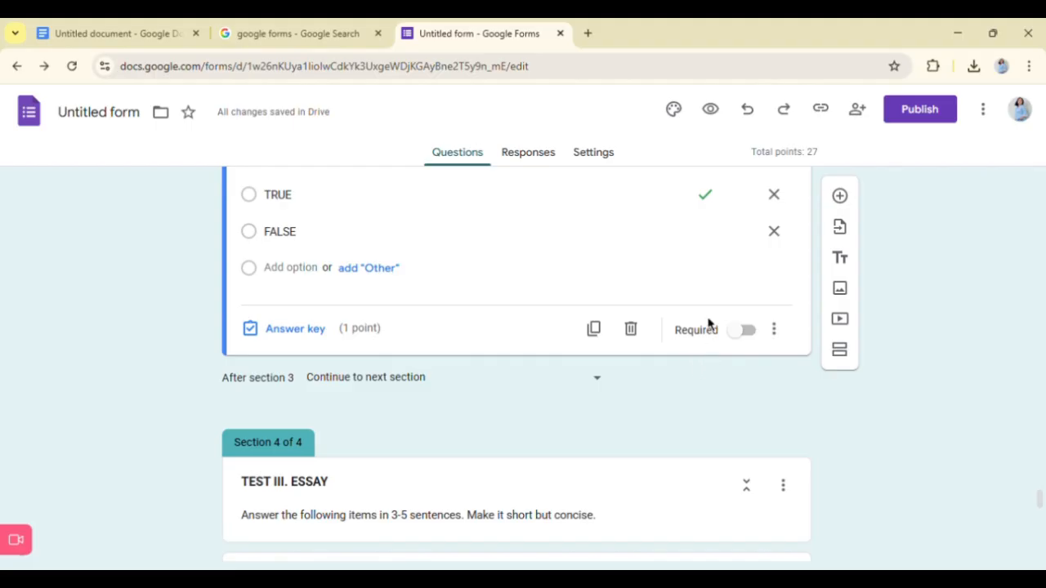
scroll(707, 327, up, 2)
scroll(702, 327, up, 12)
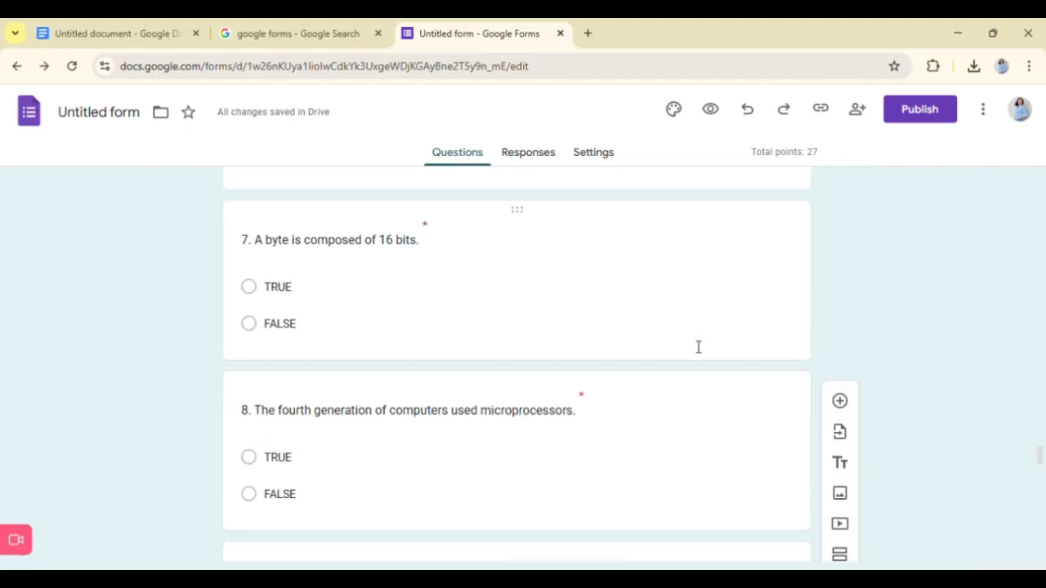
scroll(692, 341, down, 7)
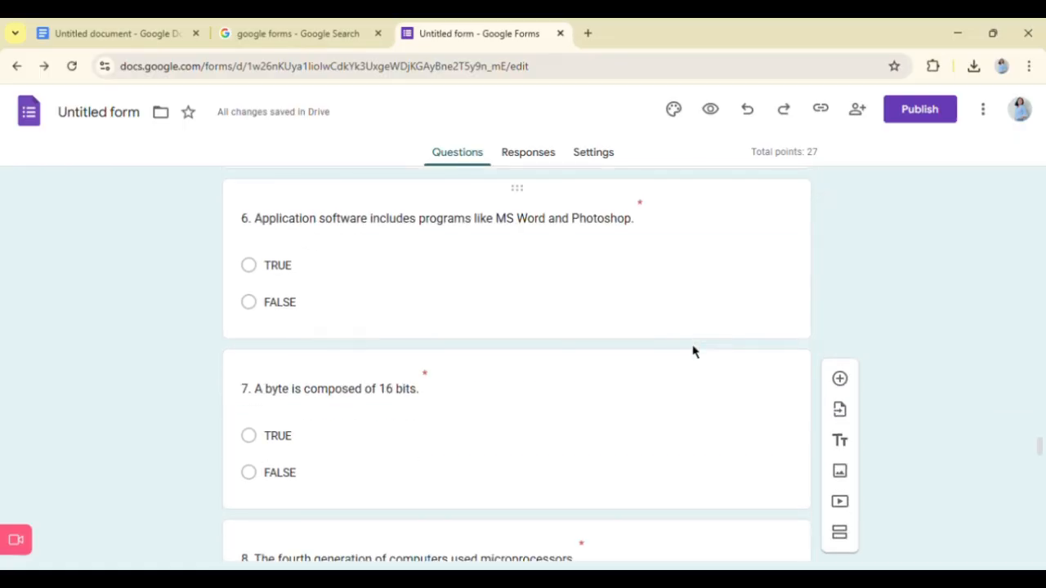
scroll(686, 377, down, 8)
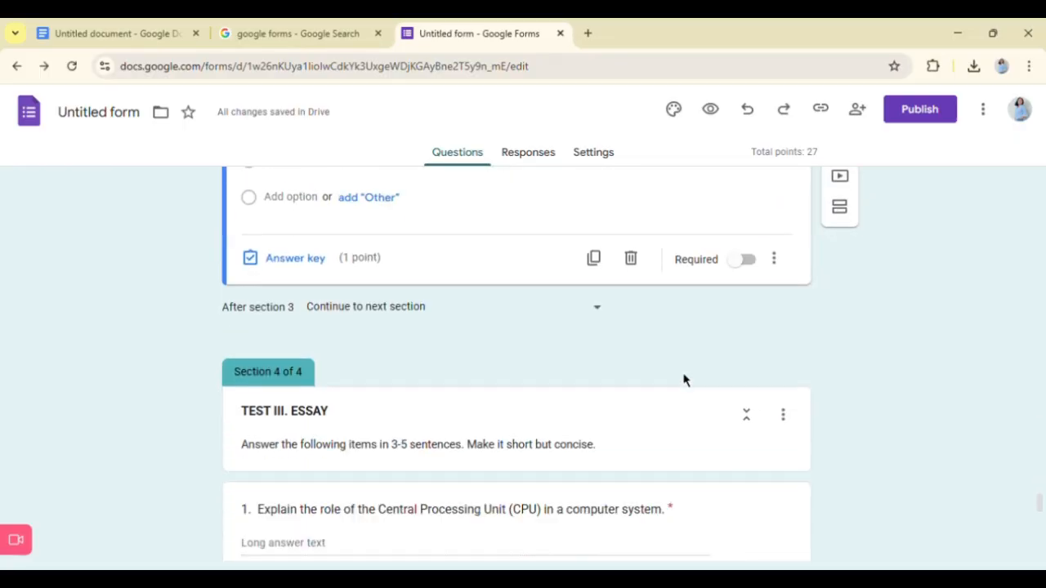
scroll(698, 376, down, 1)
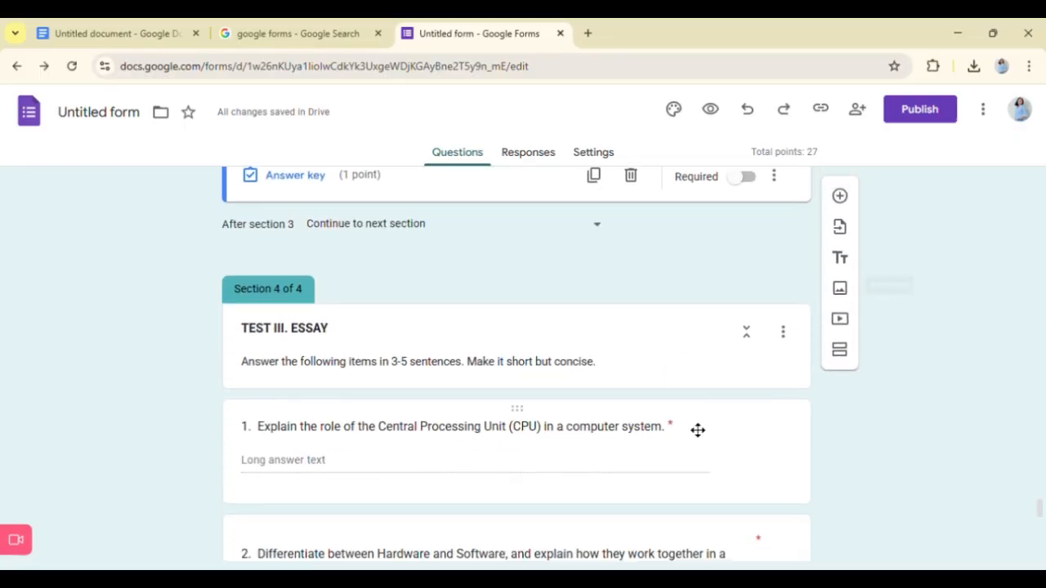
scroll(690, 429, down, 2)
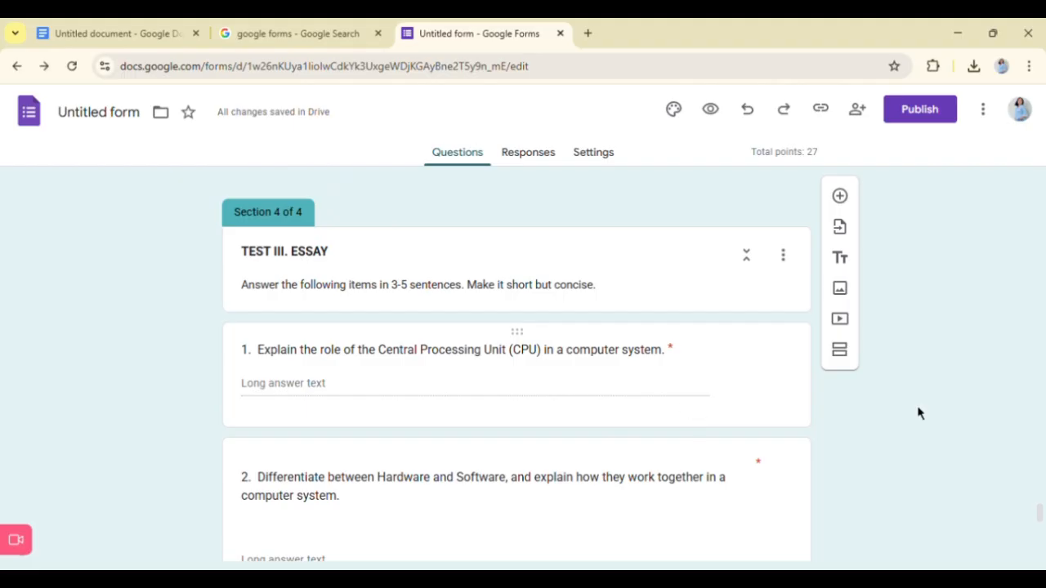
scroll(383, 383, down, 1)
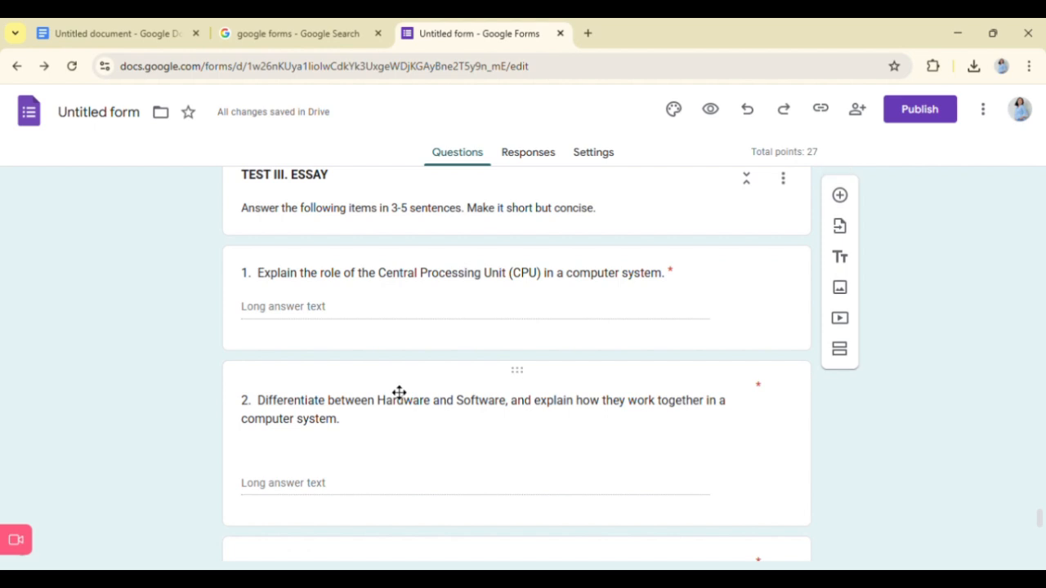
scroll(408, 397, down, 1)
scroll(425, 399, down, 1)
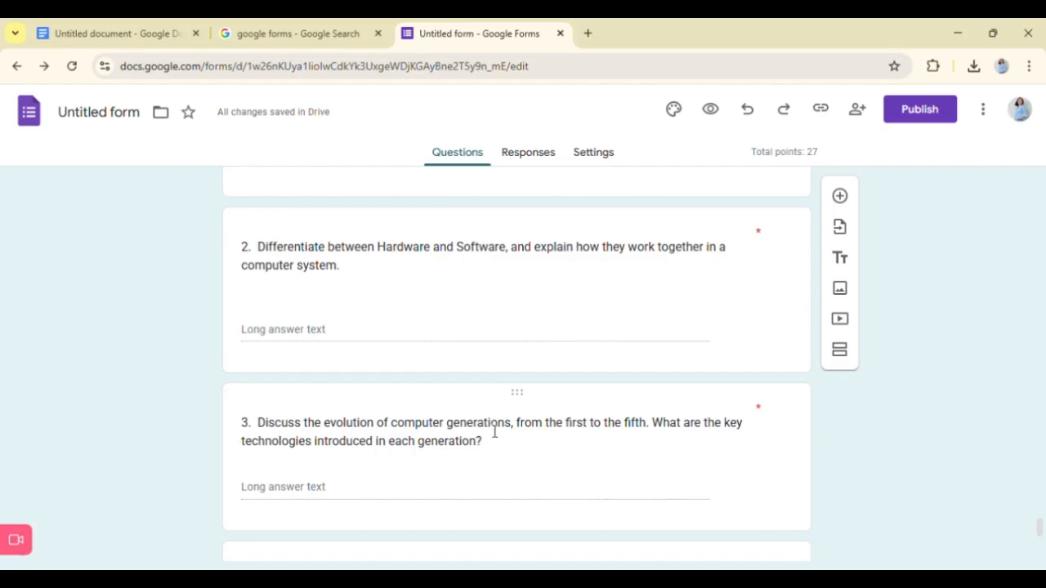
scroll(501, 430, down, 4)
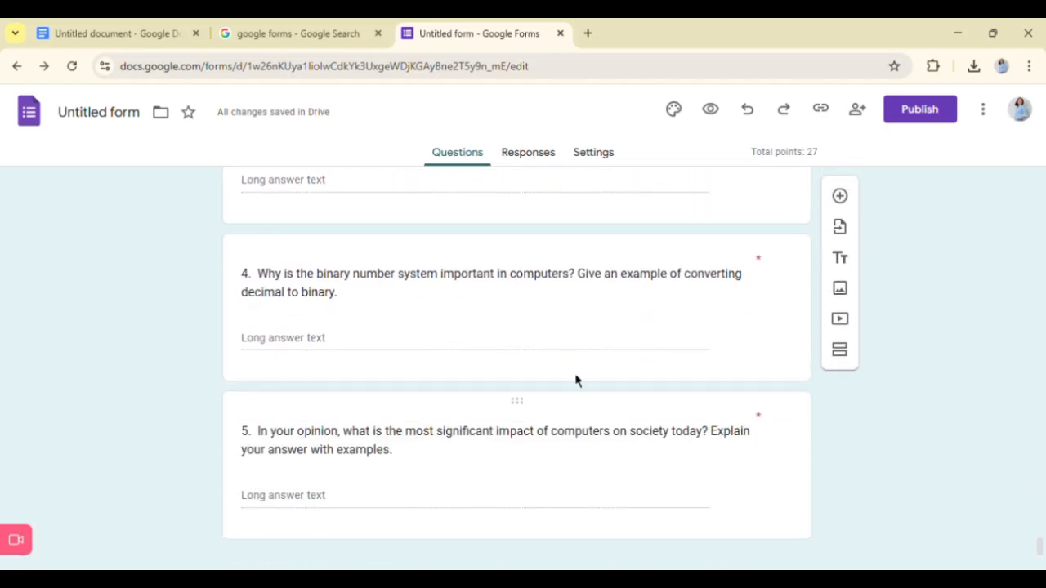
scroll(575, 380, down, 1)
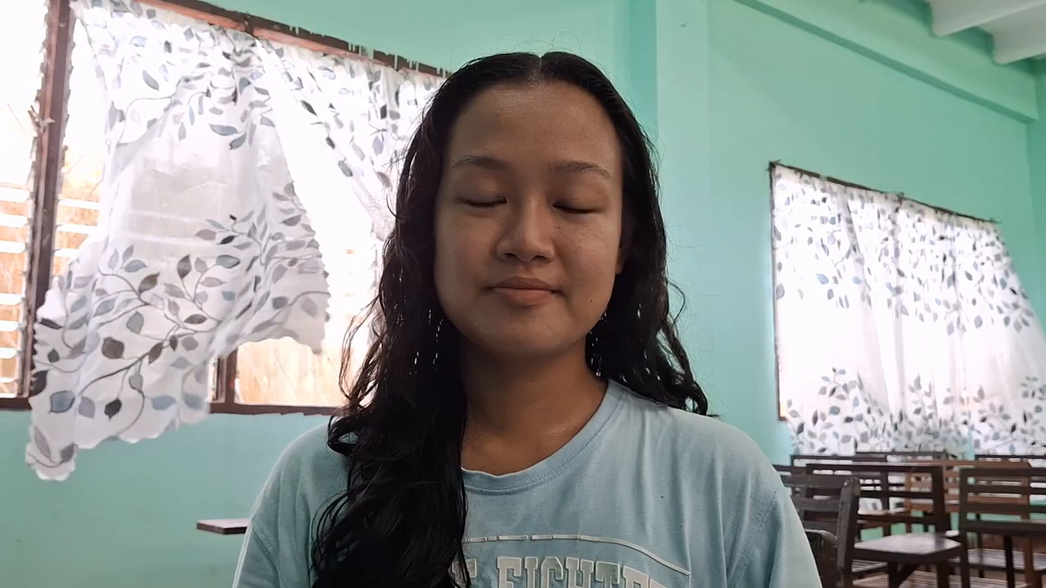